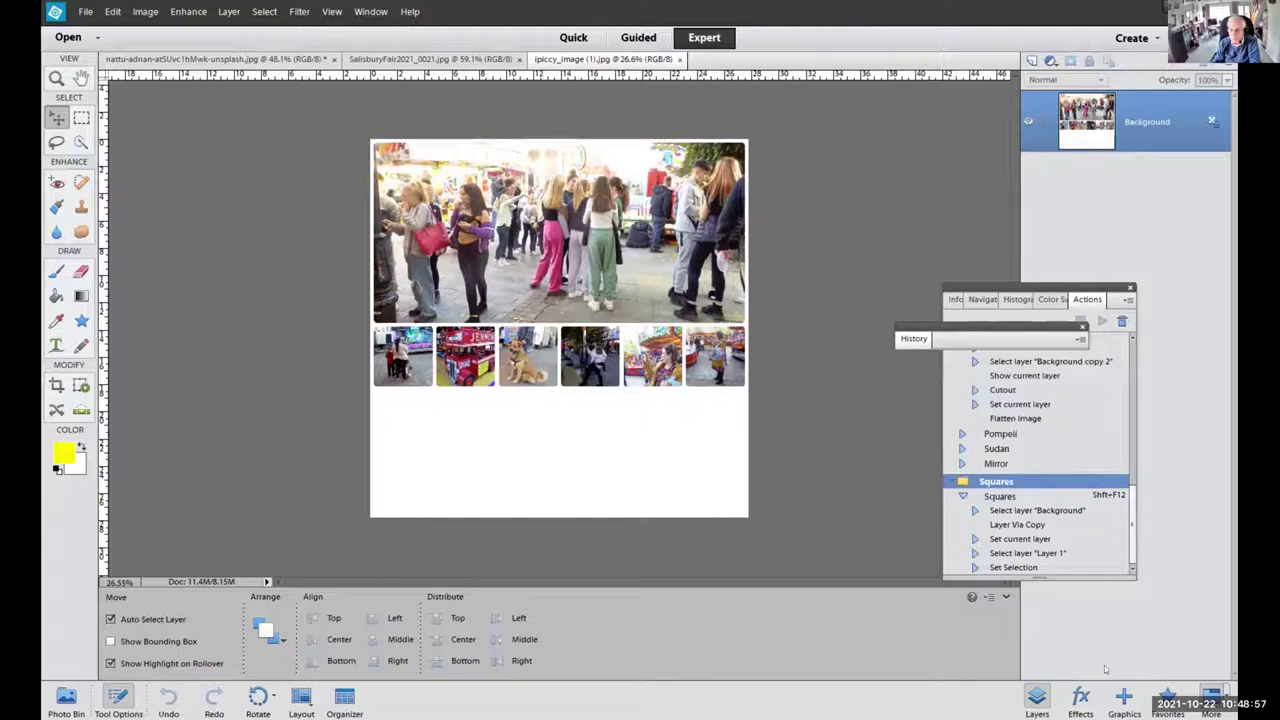
Move the floating History and Actions panels clear of each other and switch to the Custom Workspace.
drag(1104, 642, 1058, 643)
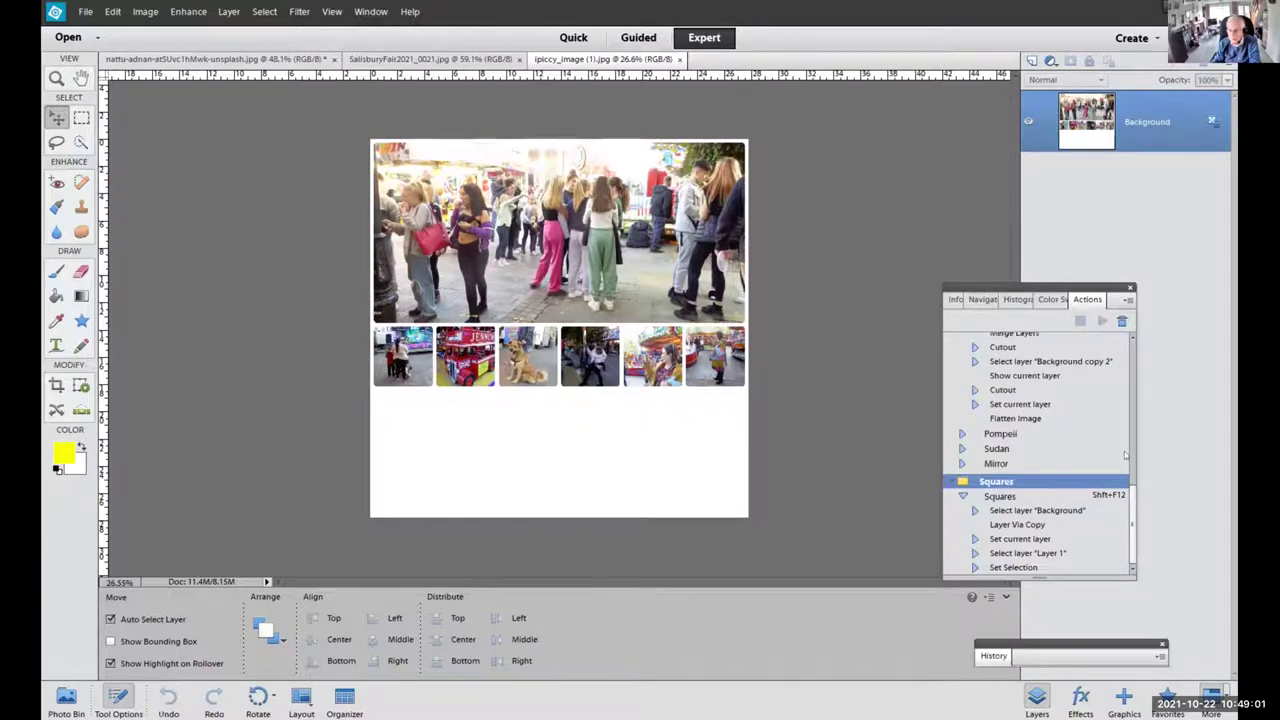
drag(1004, 289, 889, 267)
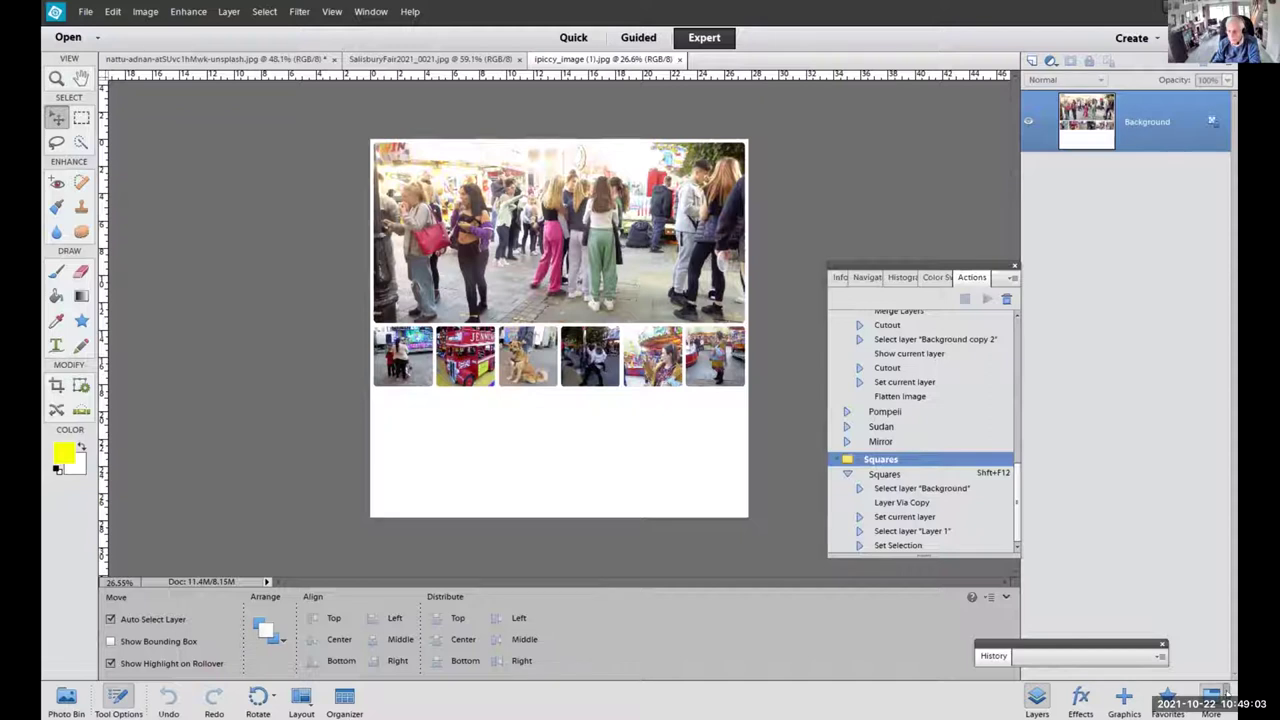
click(1226, 693)
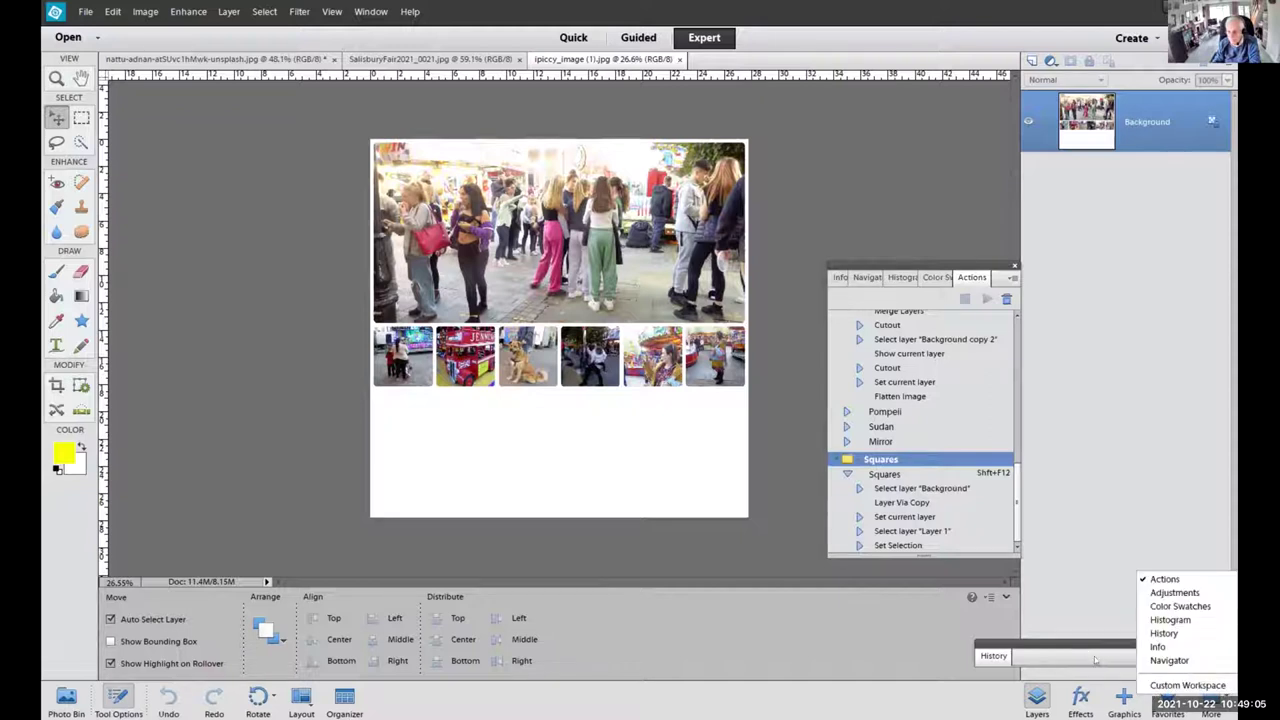
click(1165, 686)
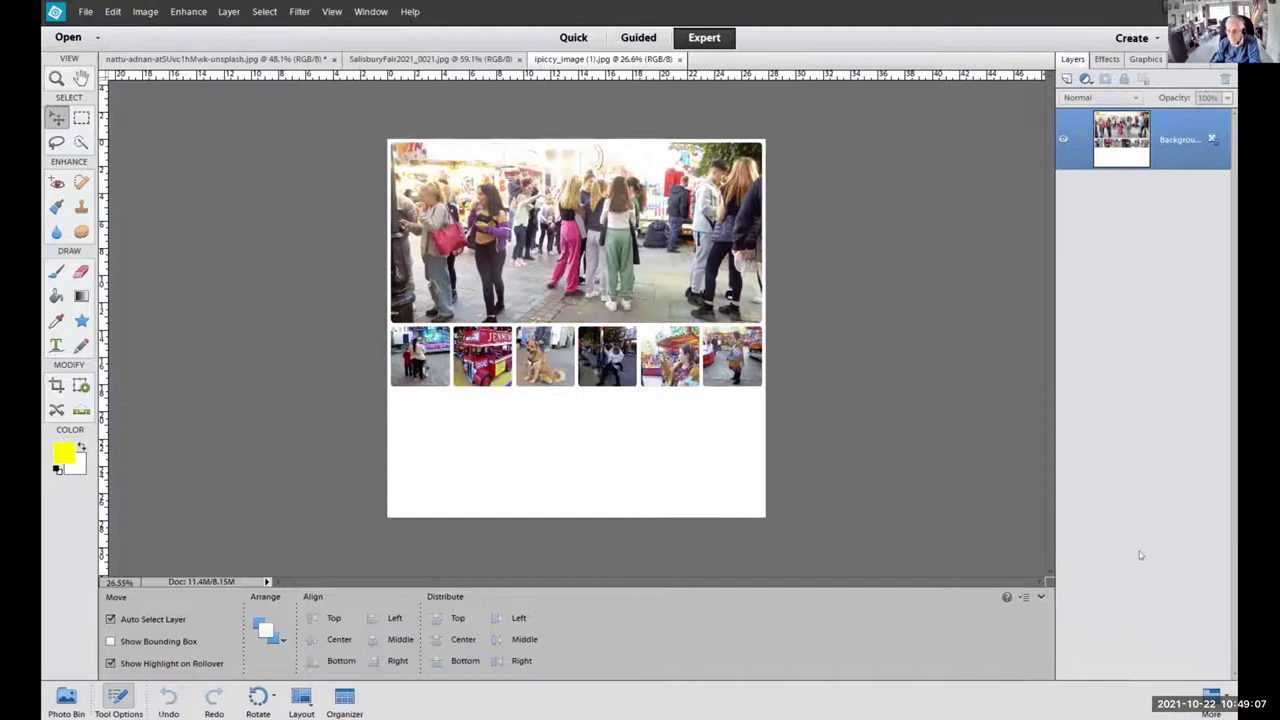
Show the History panel and dock it together with the Actions panel beneath the Layers panel.
click(370, 11)
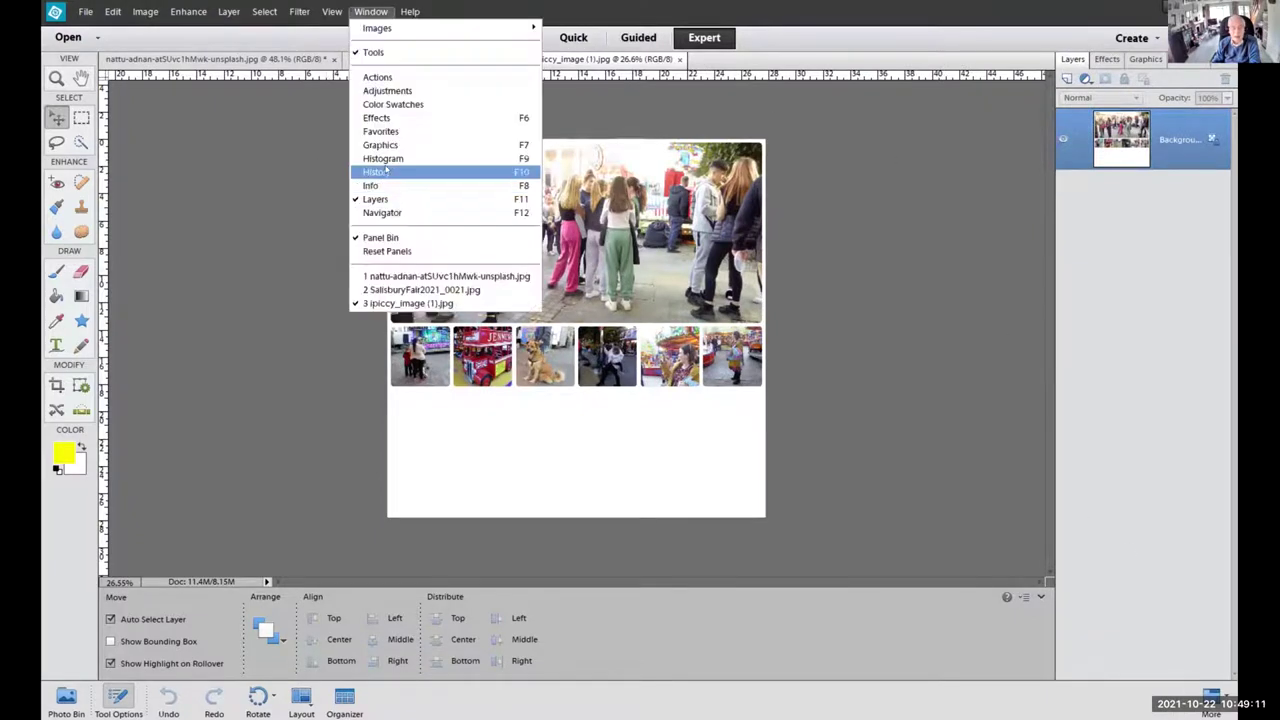
click(386, 171)
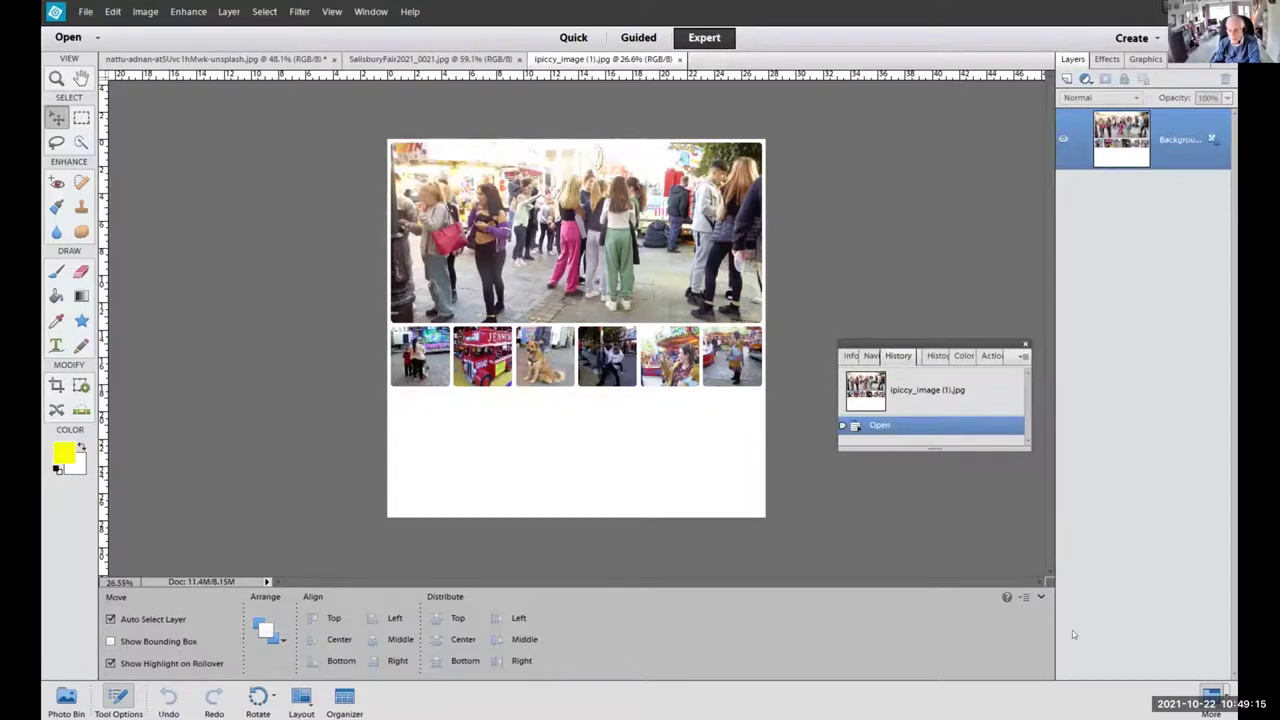
drag(1091, 616, 1089, 667)
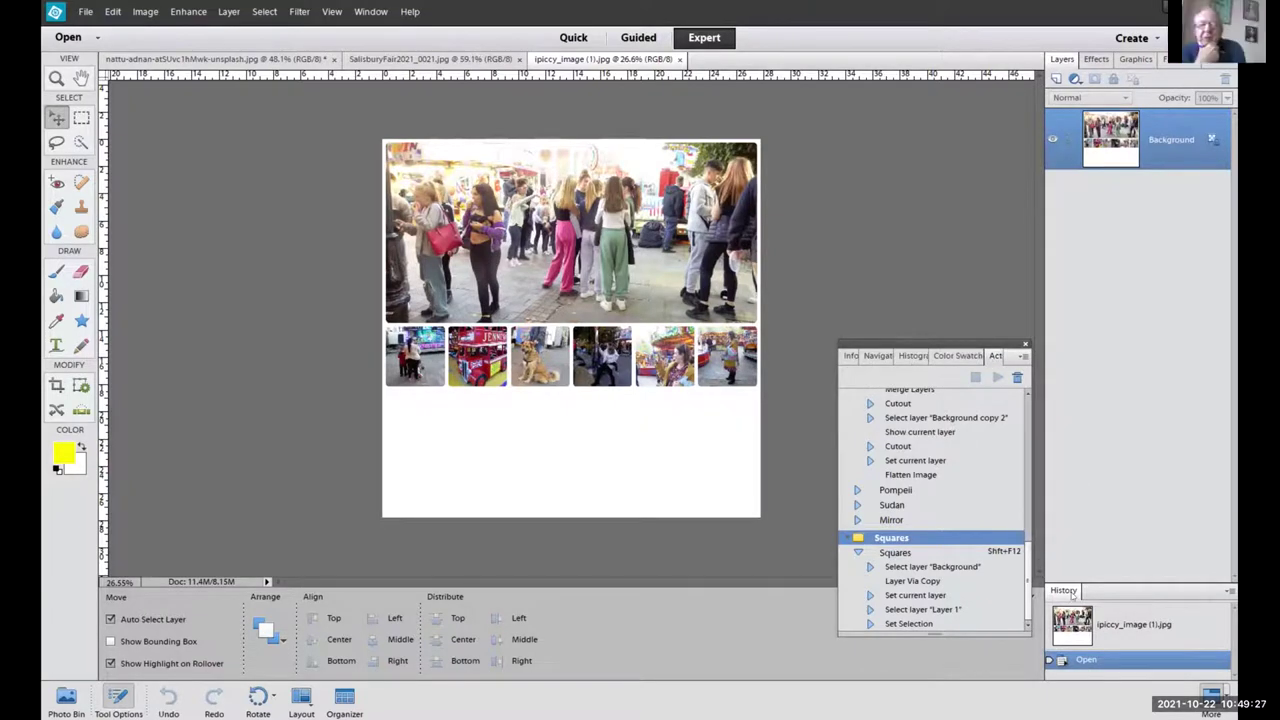
drag(1071, 594, 1071, 594)
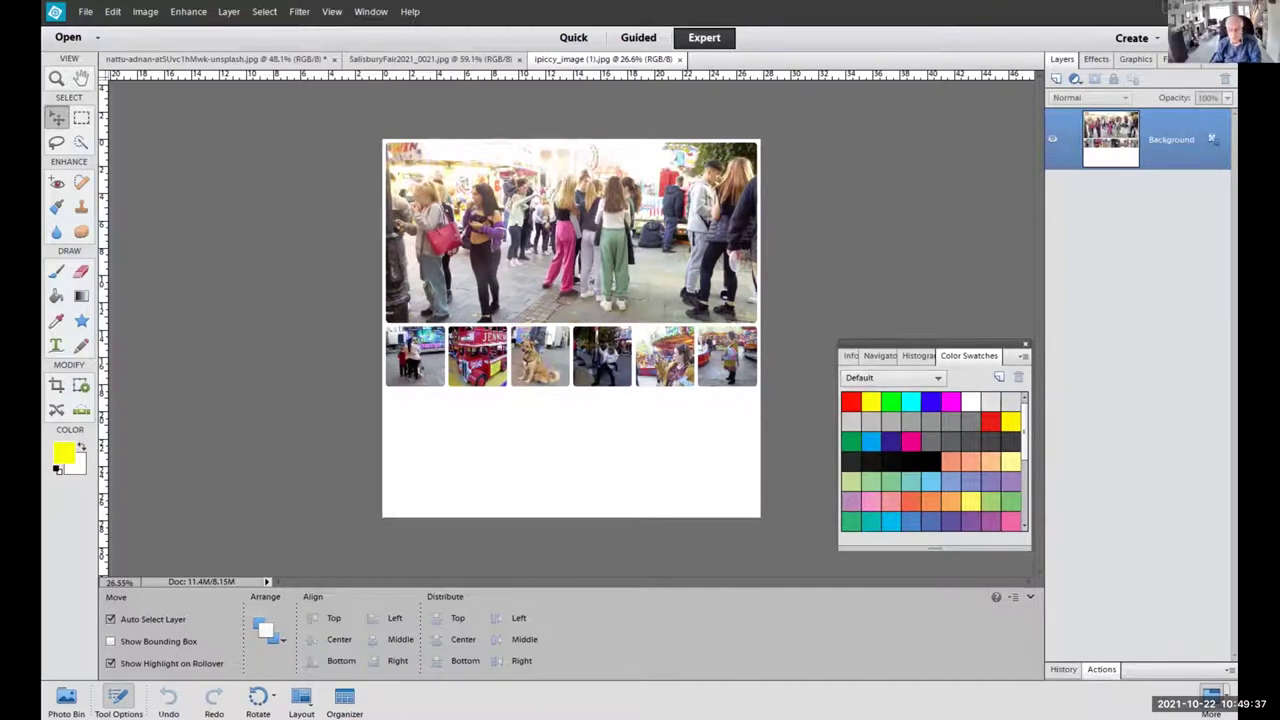
Switch from the editor to FastStone Image Viewer.
key(alt+Tab)
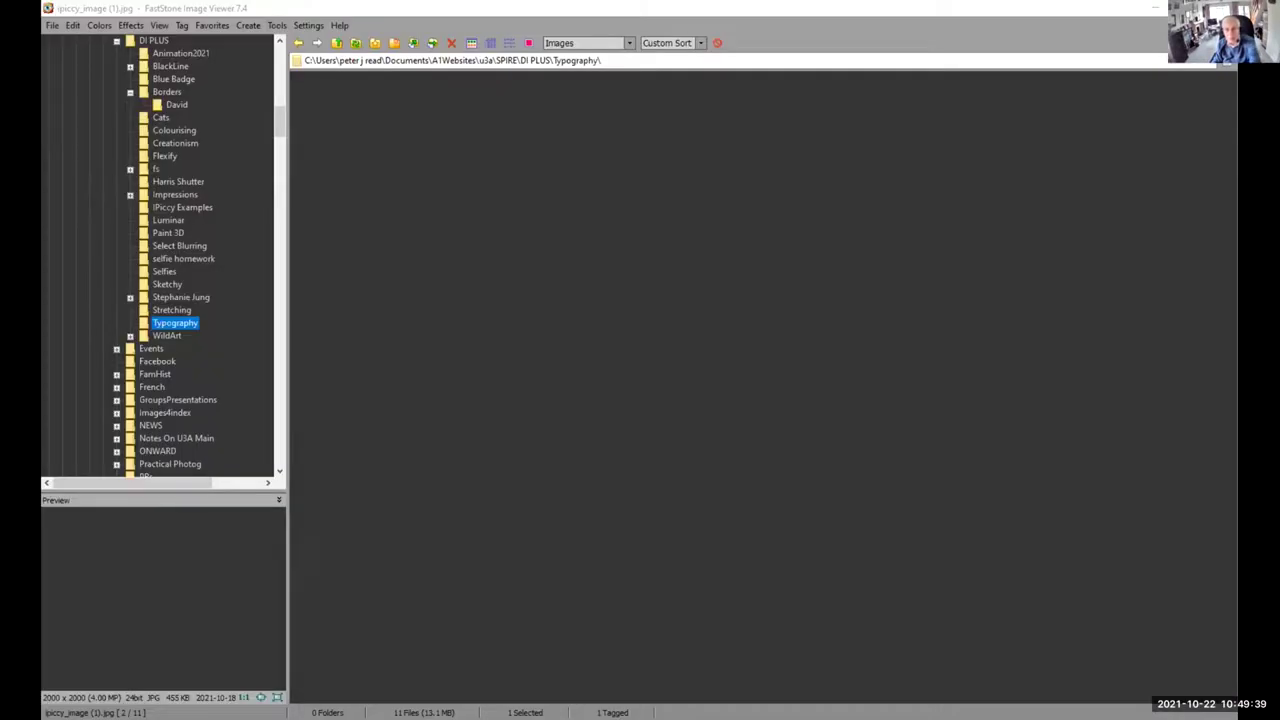
key(alt+Tab)
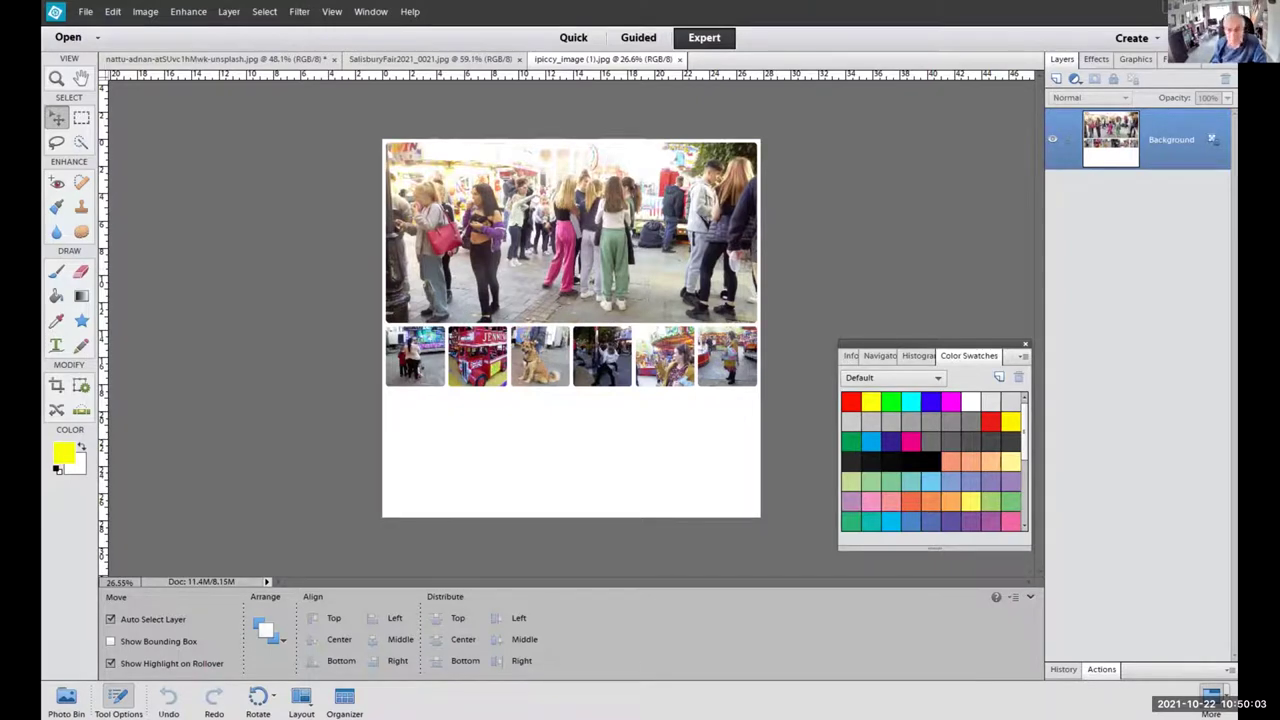
key(alt+Tab)
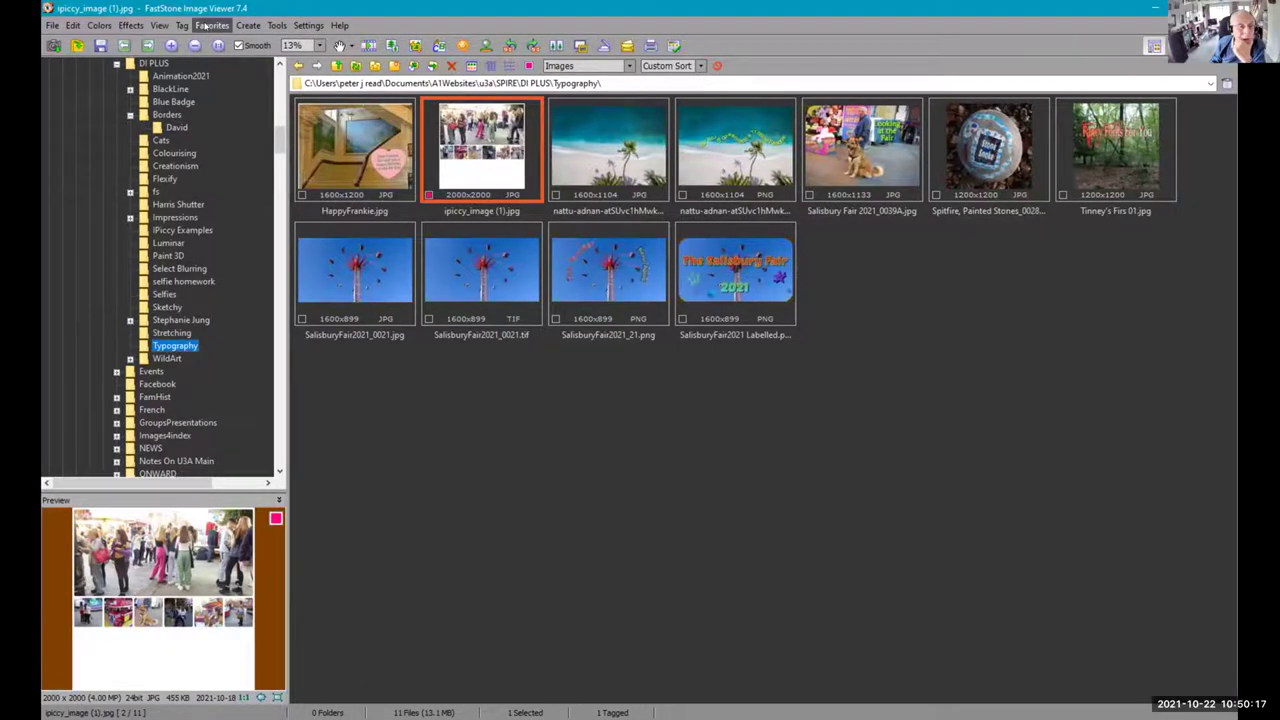
Browse the favourite folders Composition Imperfect and Typology.
click(204, 27)
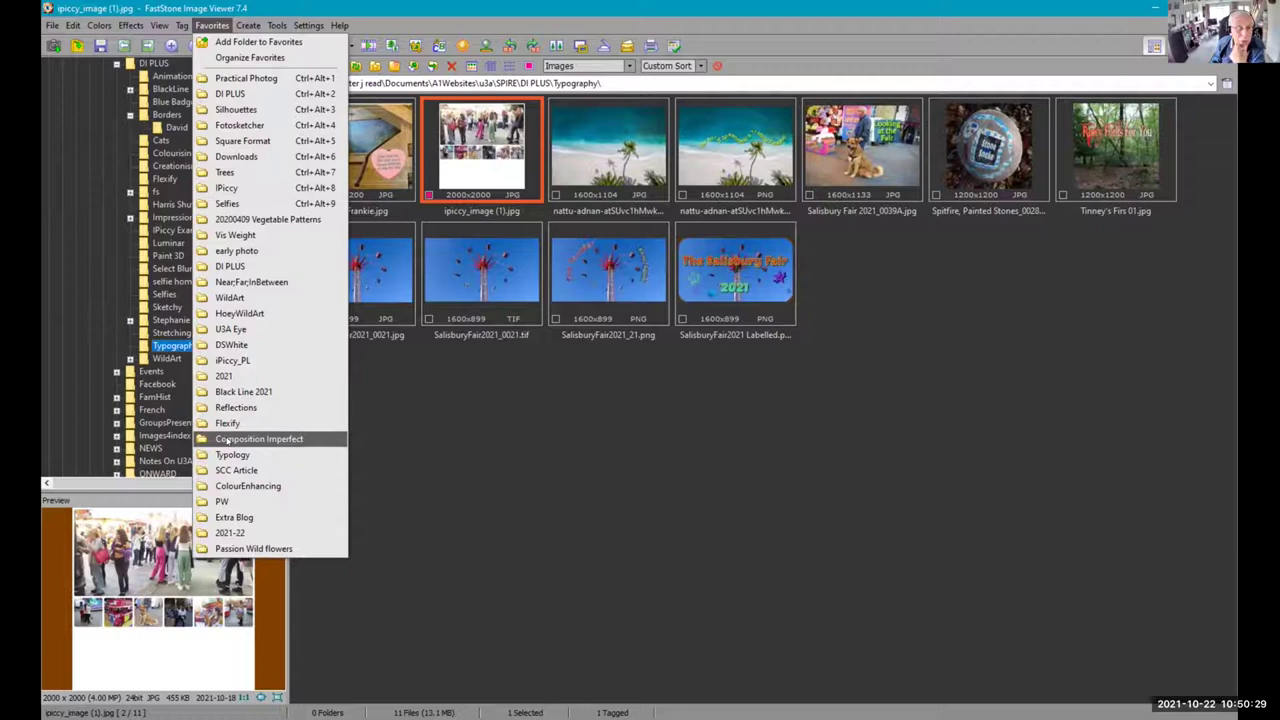
click(226, 440)
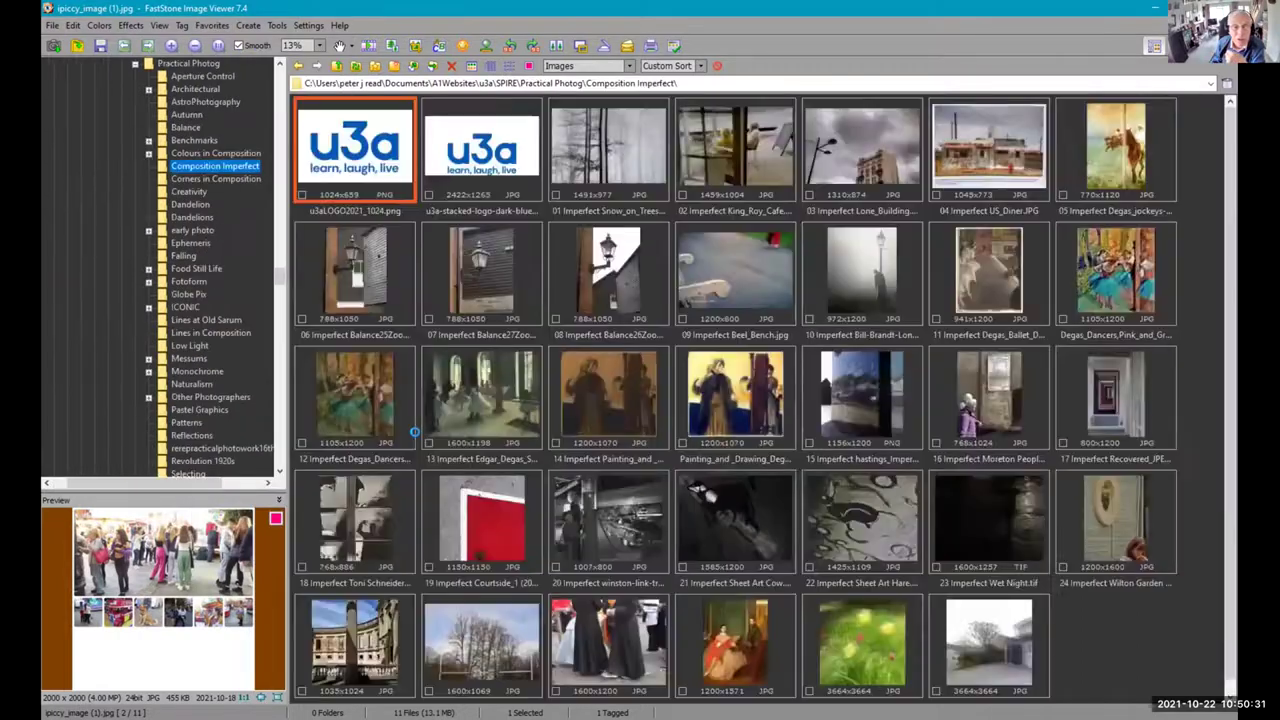
click(212, 25)
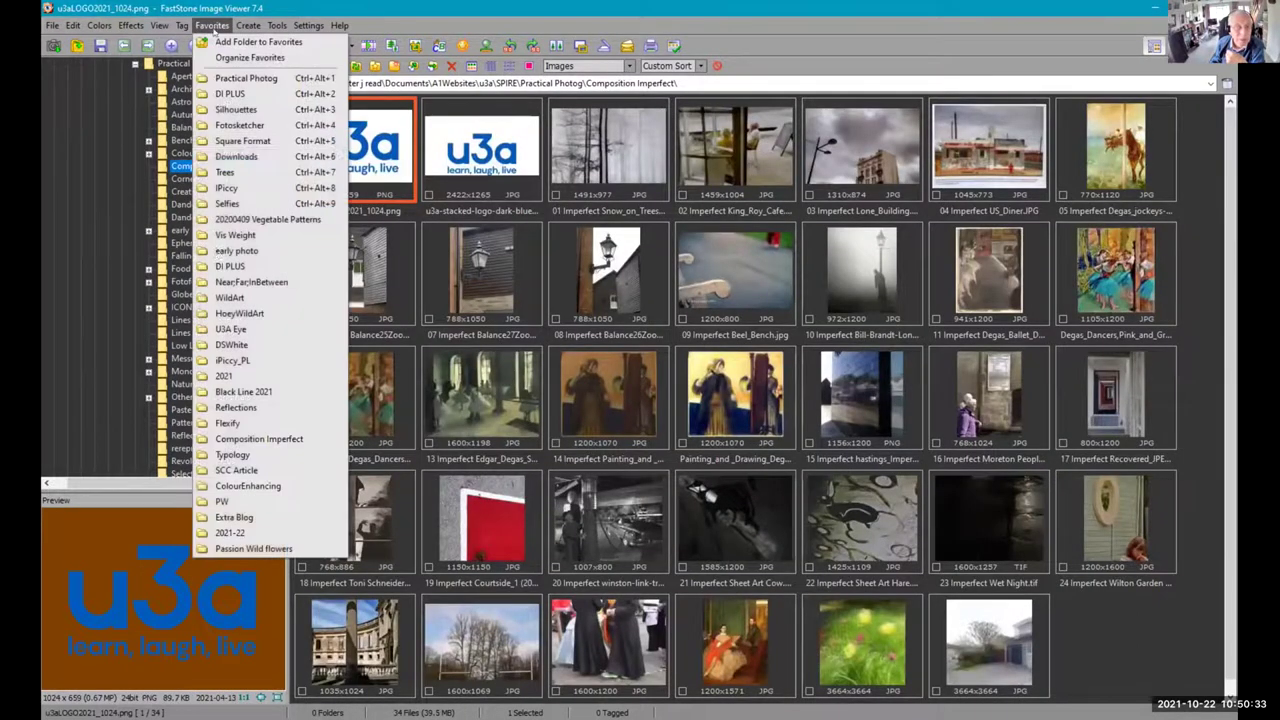
click(228, 455)
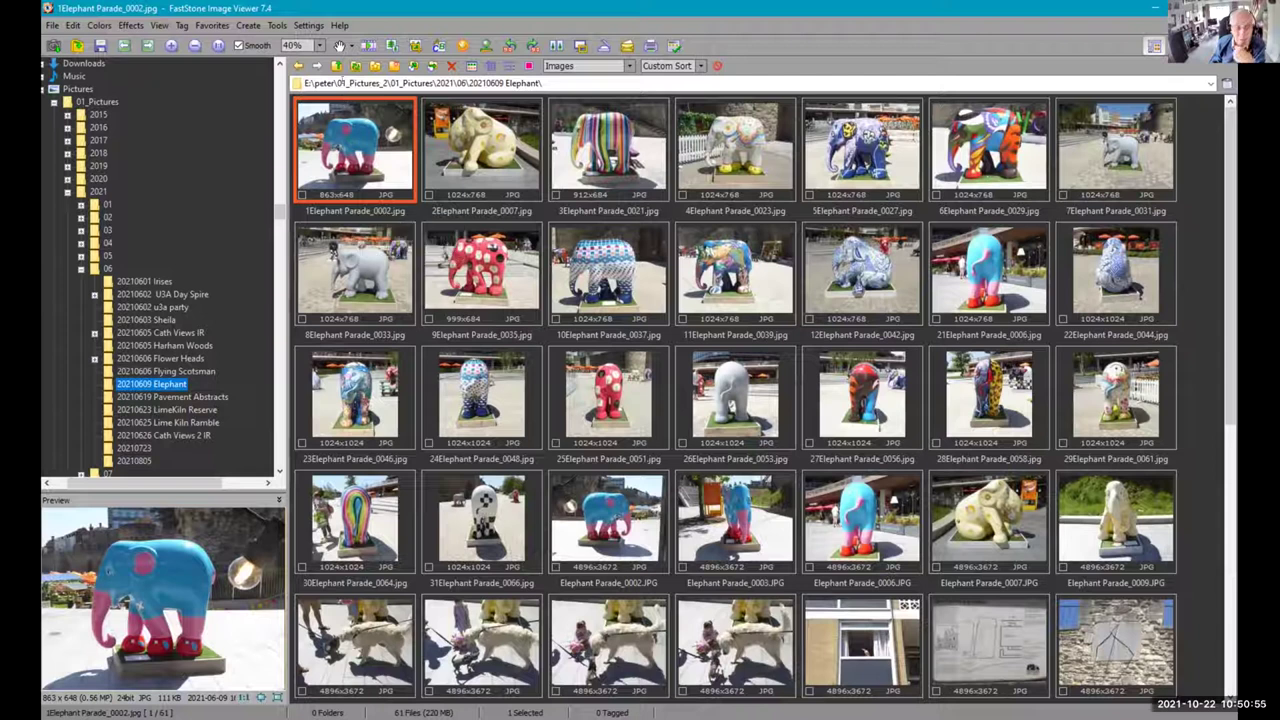
click(211, 25)
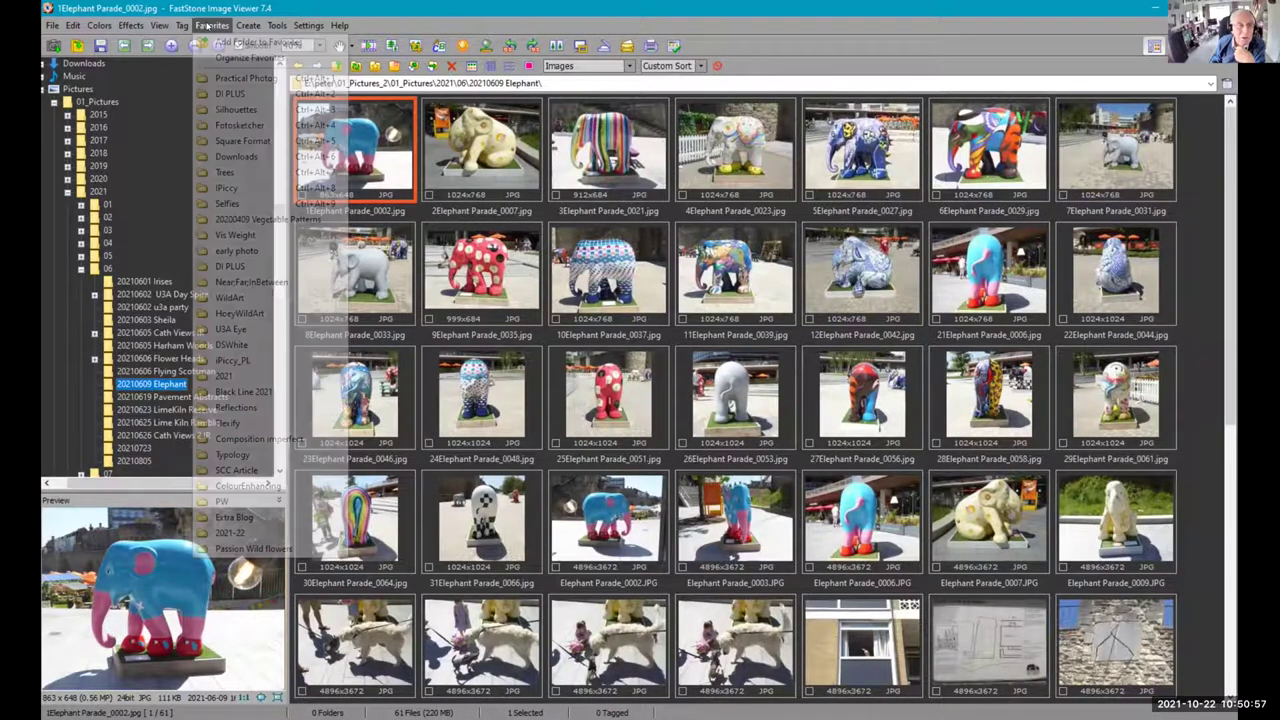
click(220, 455)
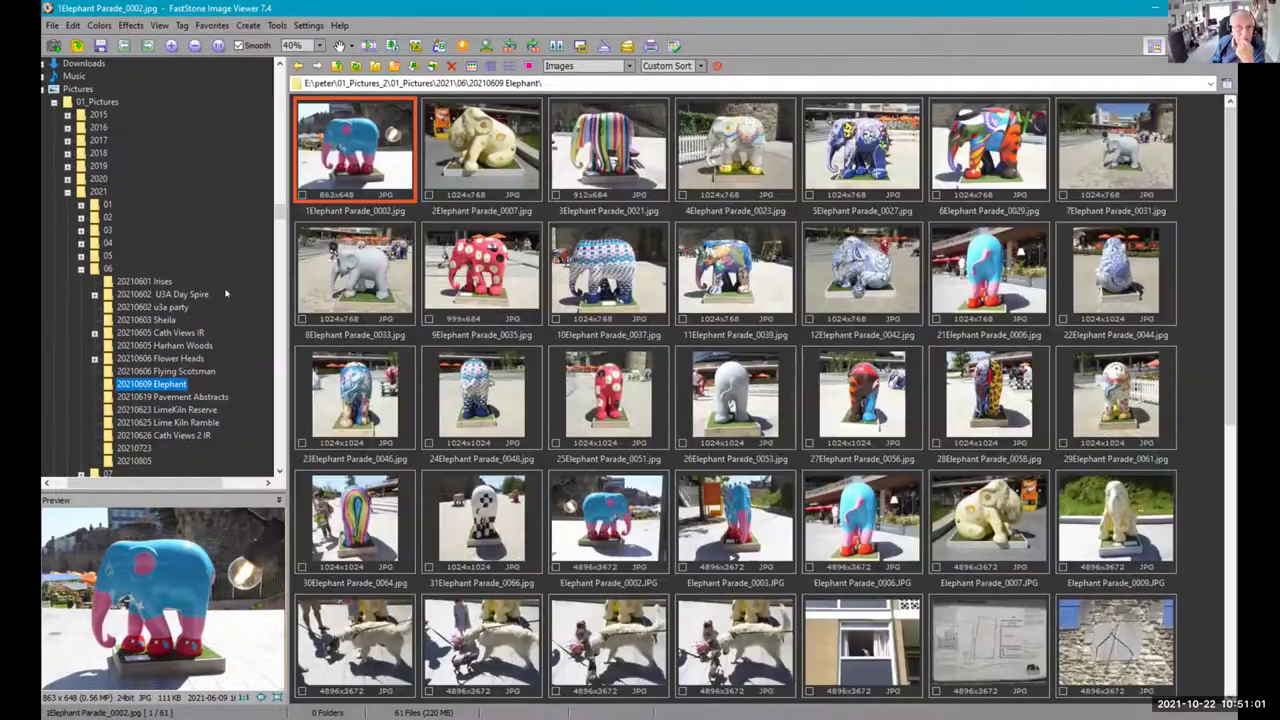
Go to the DI PLUS favourite folder and open its Typography subfolder.
click(211, 25)
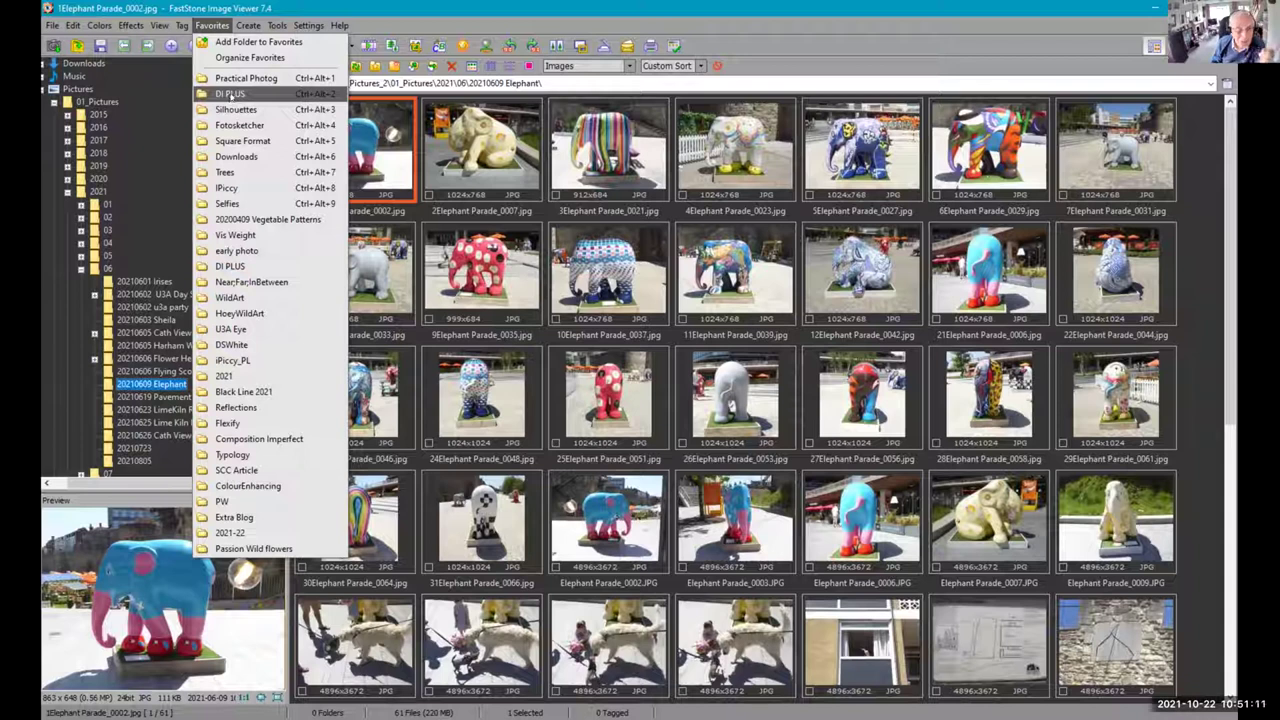
click(232, 94)
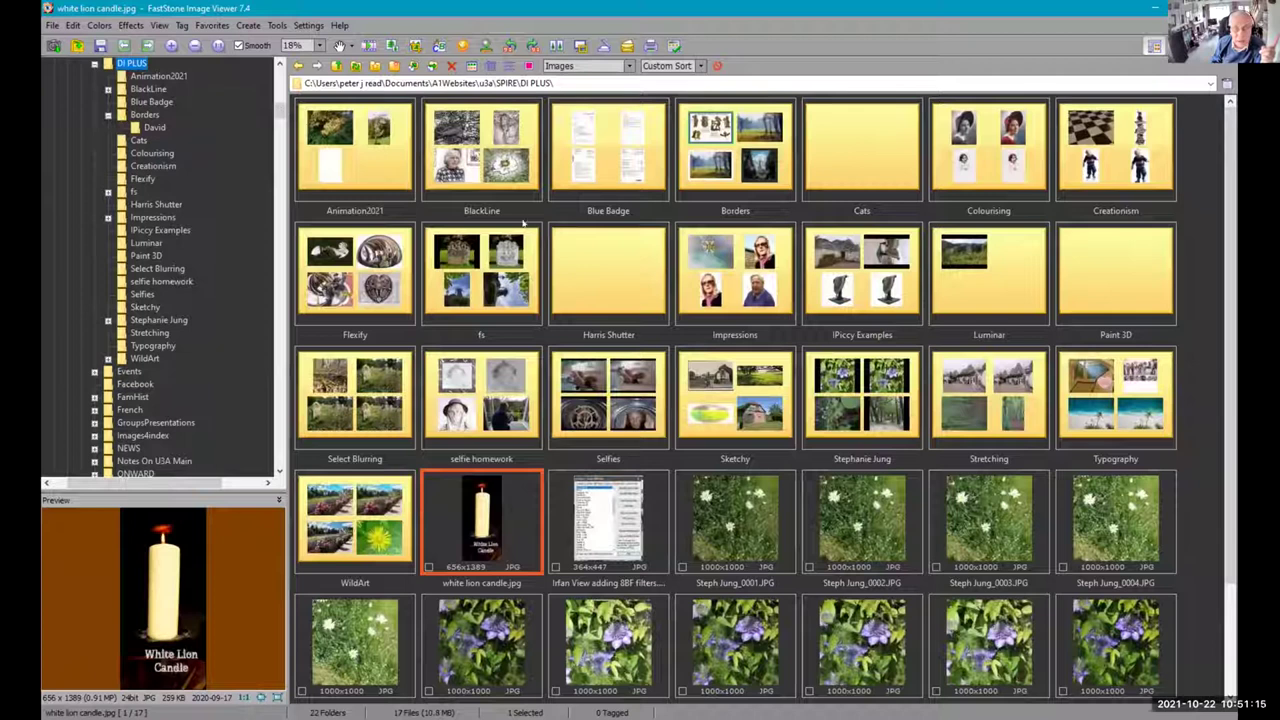
double_click(1118, 396)
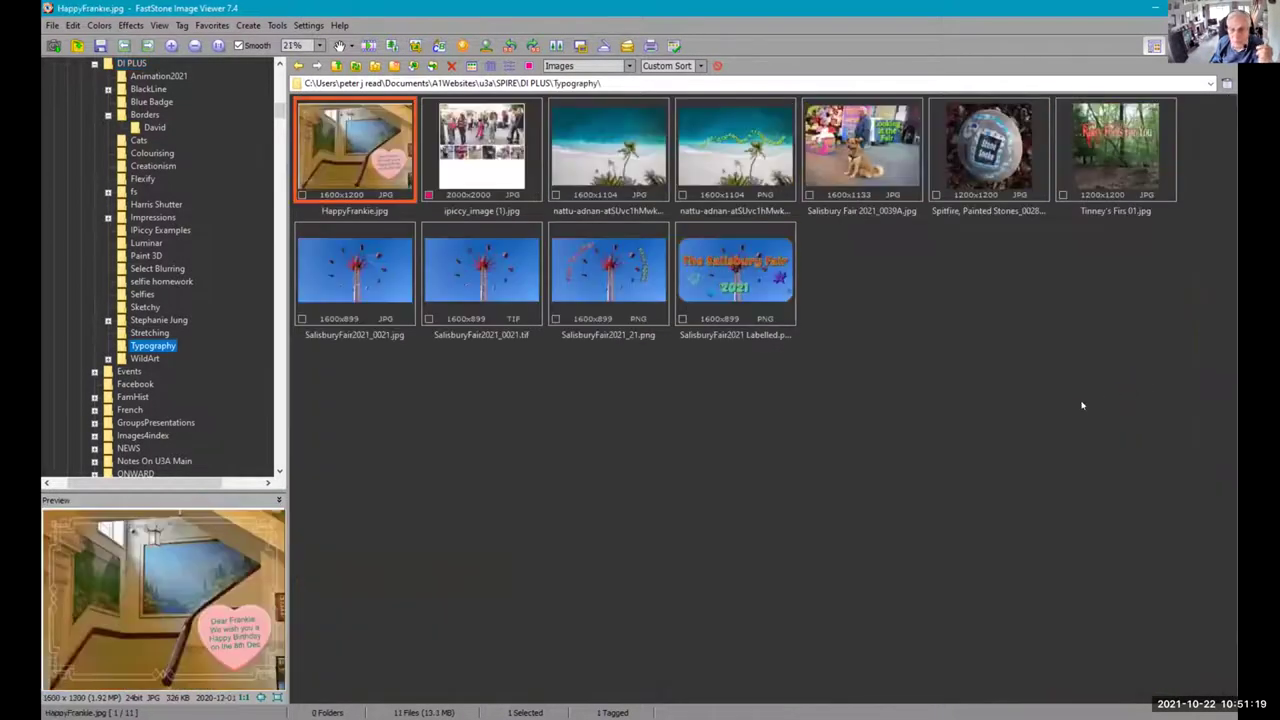
Send the birthday-greeting image in the Typography folder to PhotoshopElementsEditor as the external editor.
right_click(326, 143)
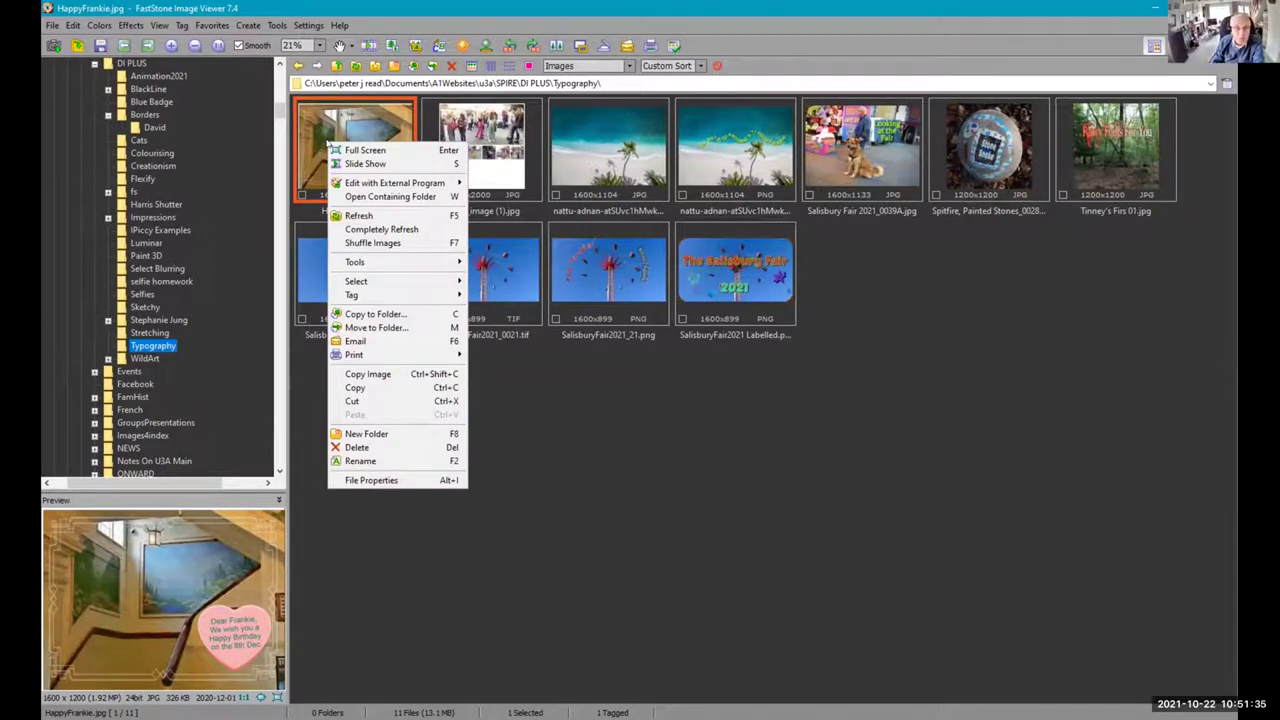
mouse_move(338, 183)
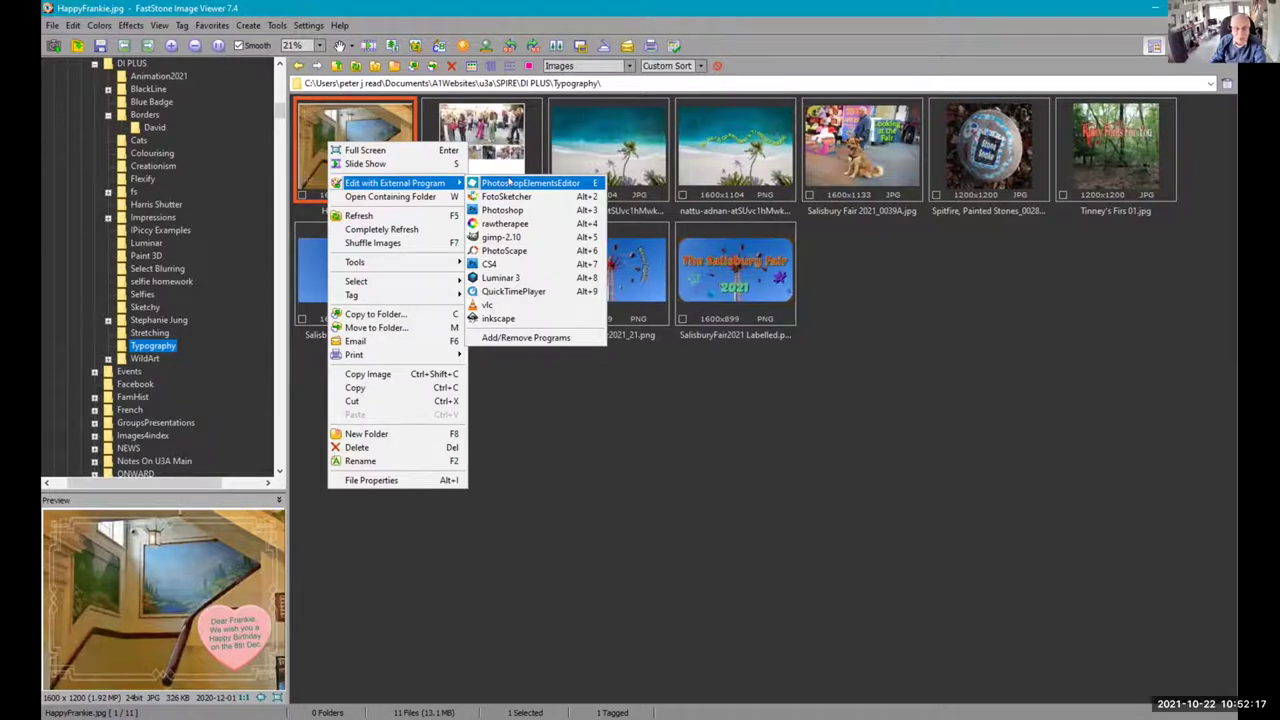
click(509, 182)
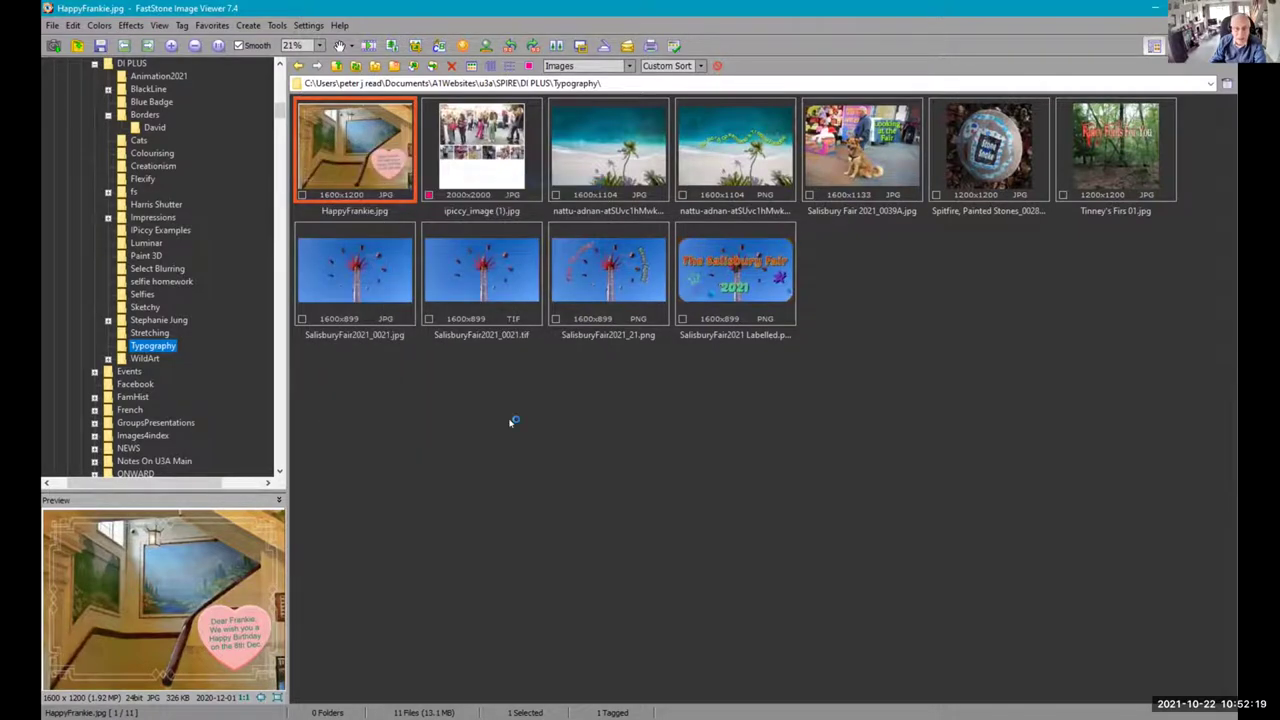
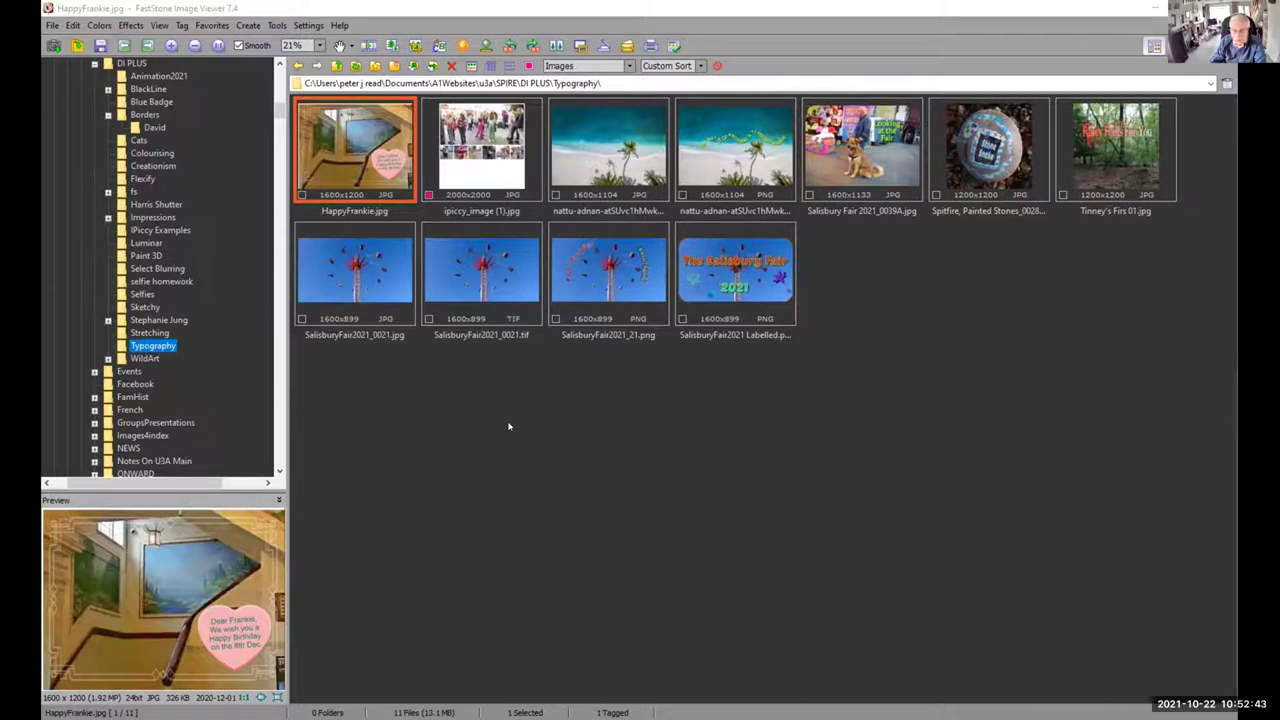
Switch to Photoshop Elements and review the options of each type tool, from Horizontal and Vertical Type through the masks to Text on Custom Path.
key(alt+Tab)
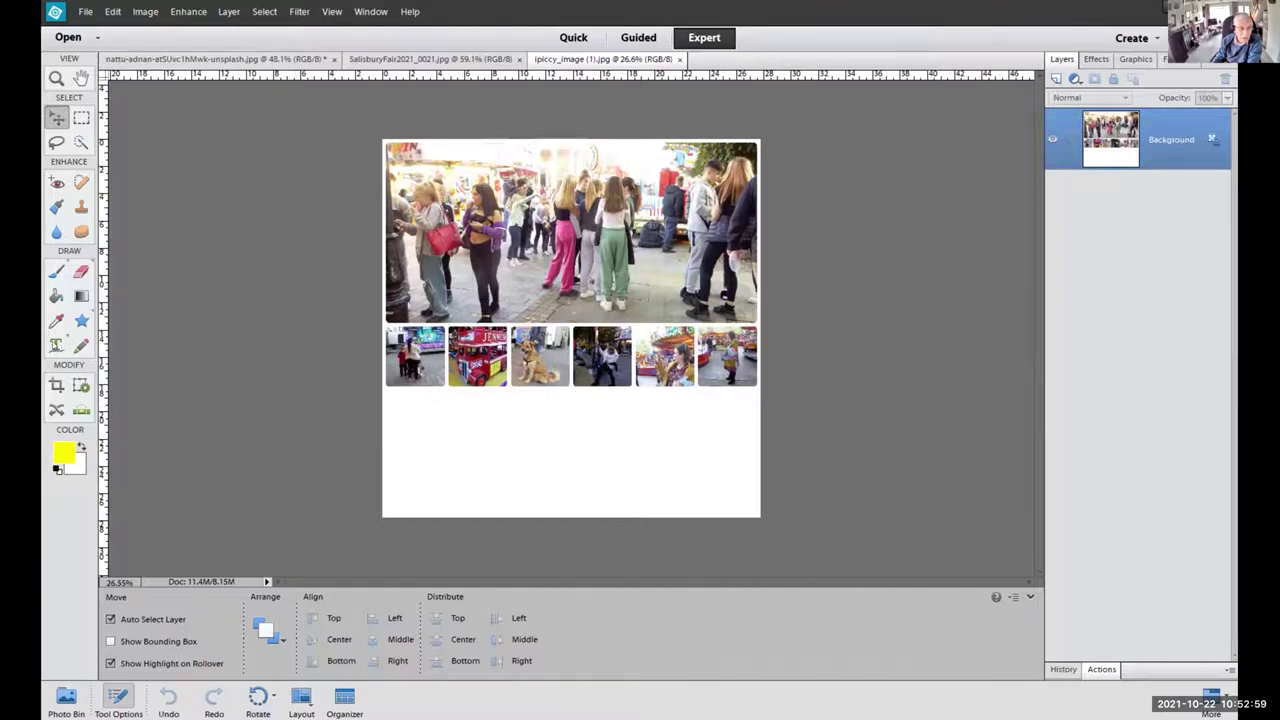
click(56, 346)
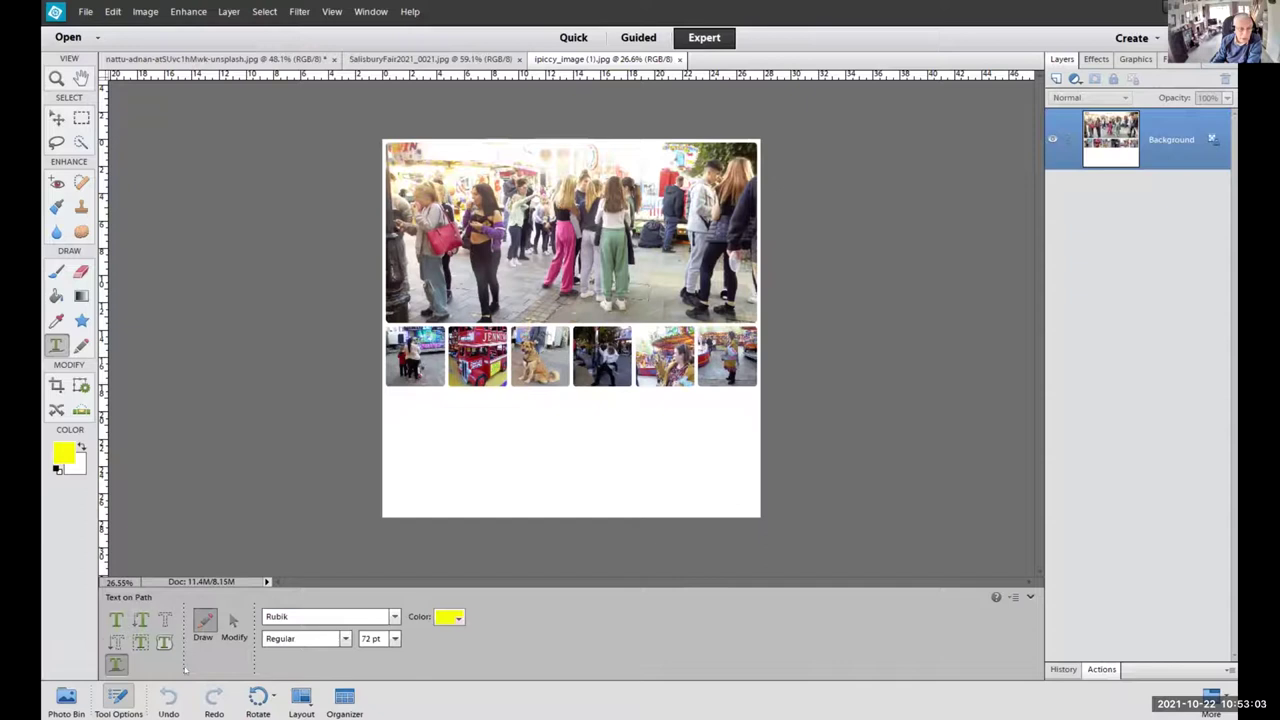
click(115, 619)
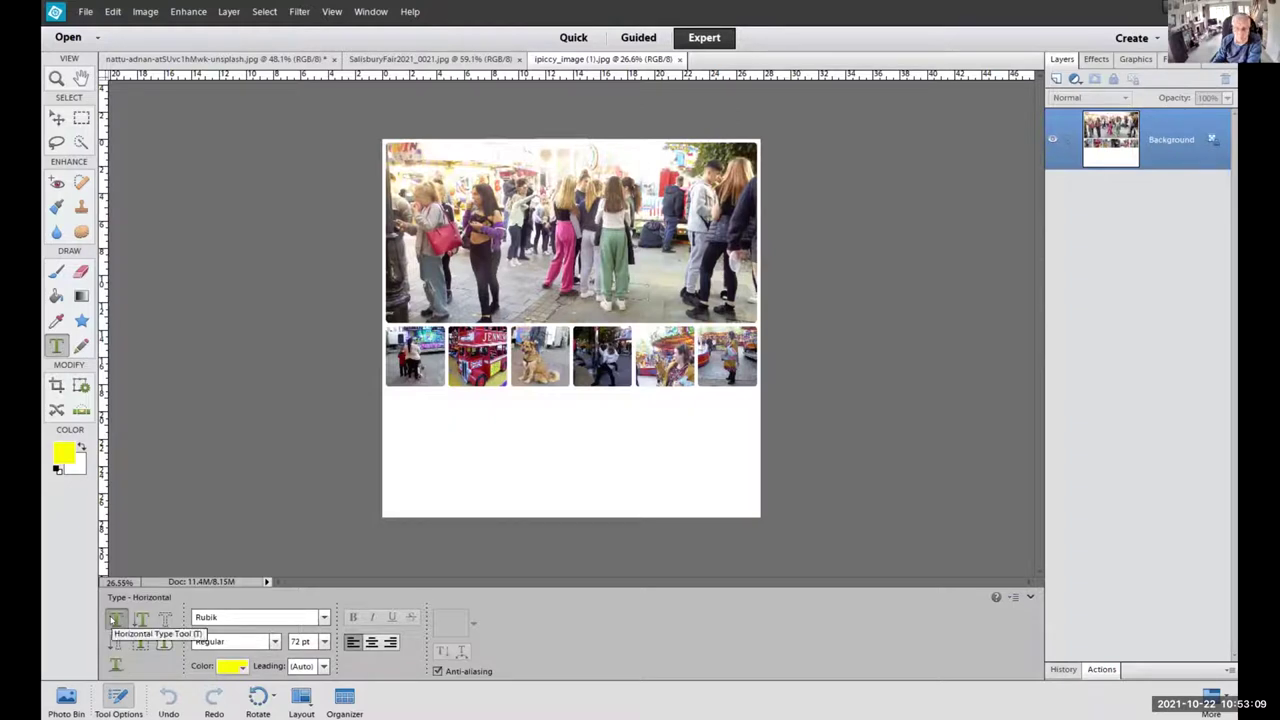
click(141, 620)
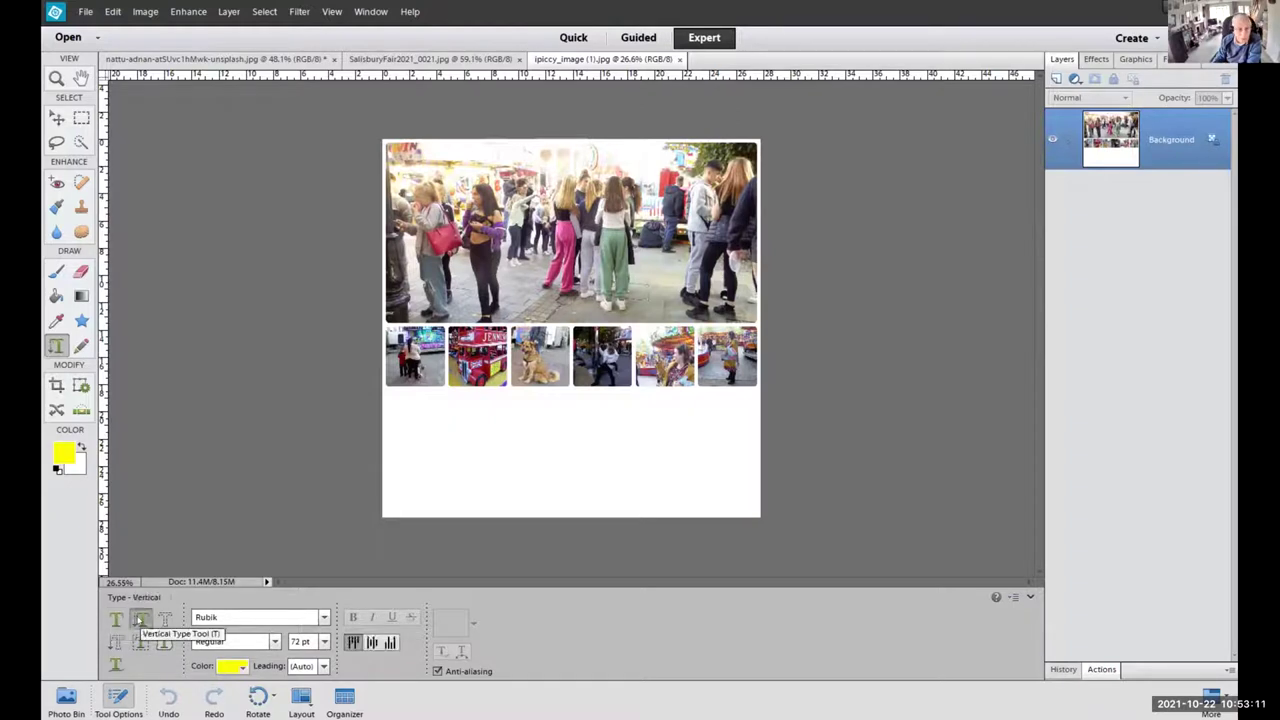
click(163, 619)
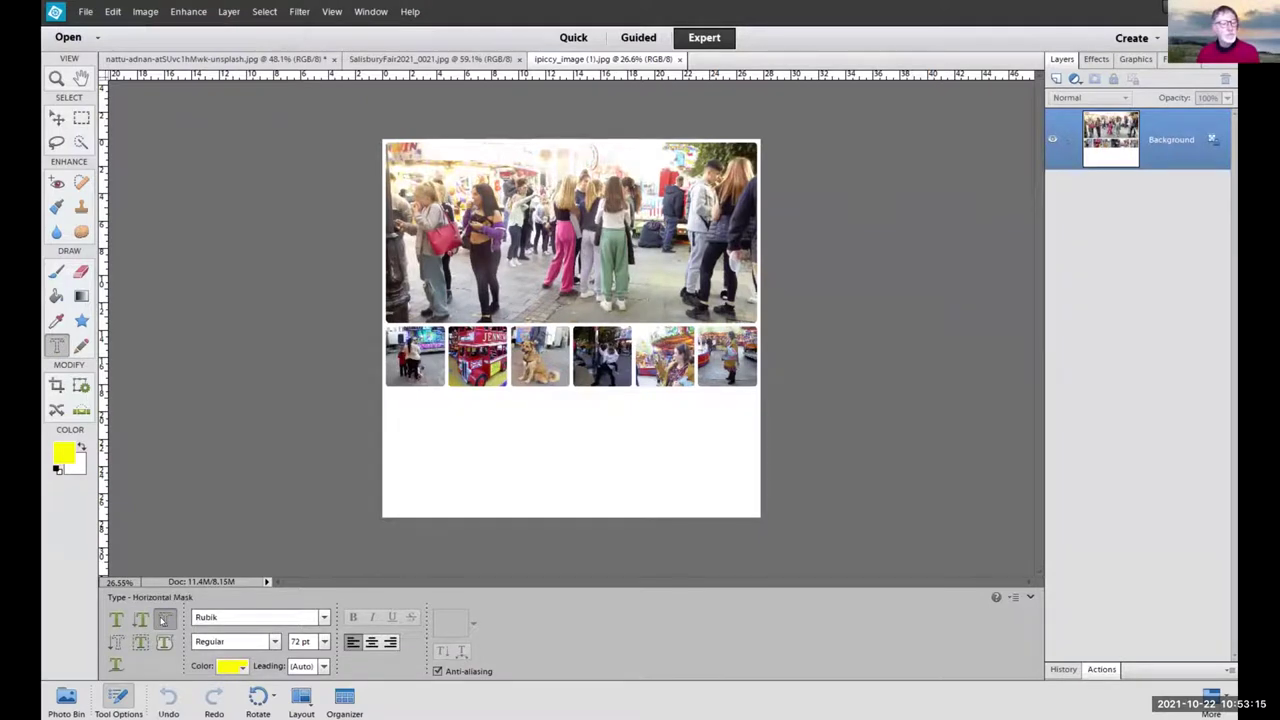
click(116, 641)
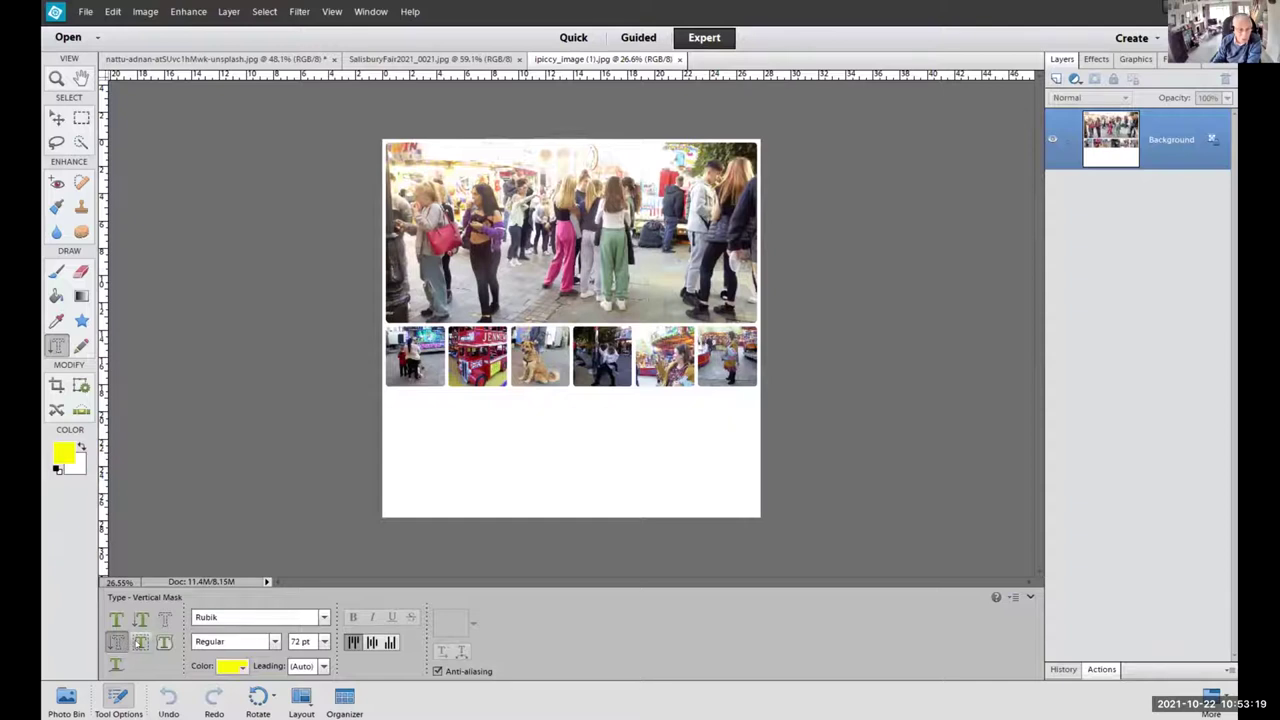
click(139, 643)
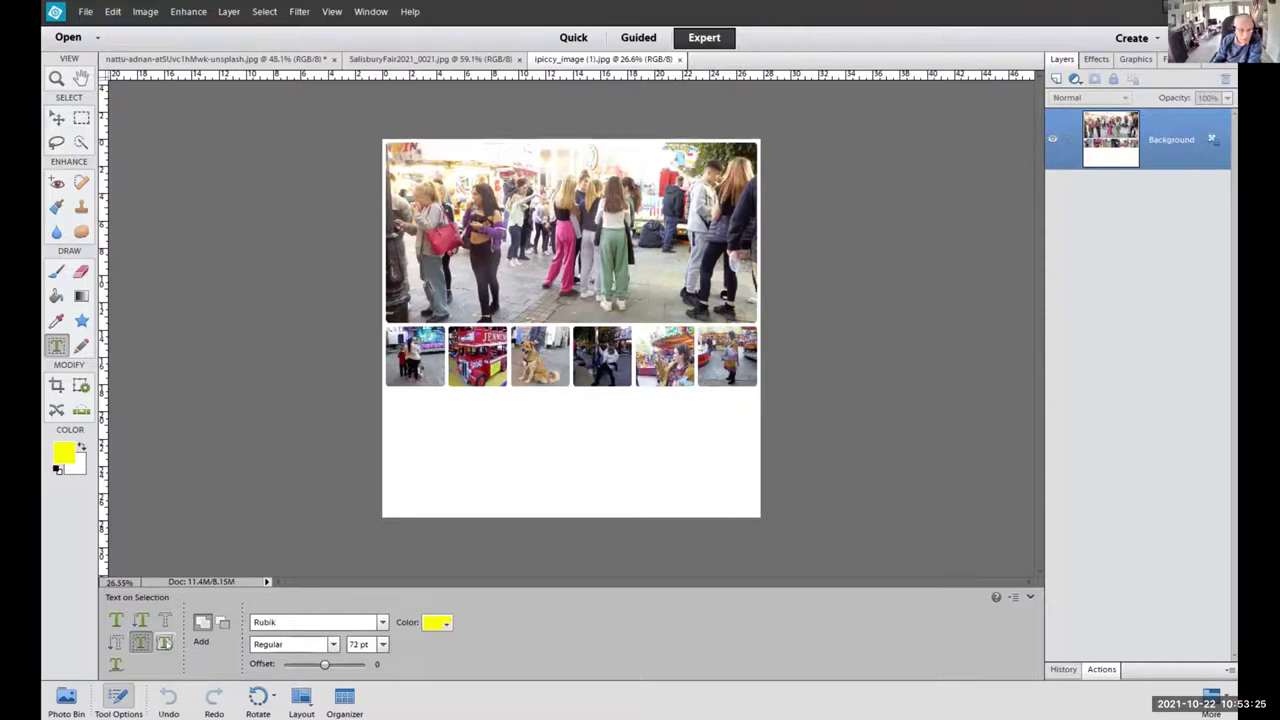
click(164, 642)
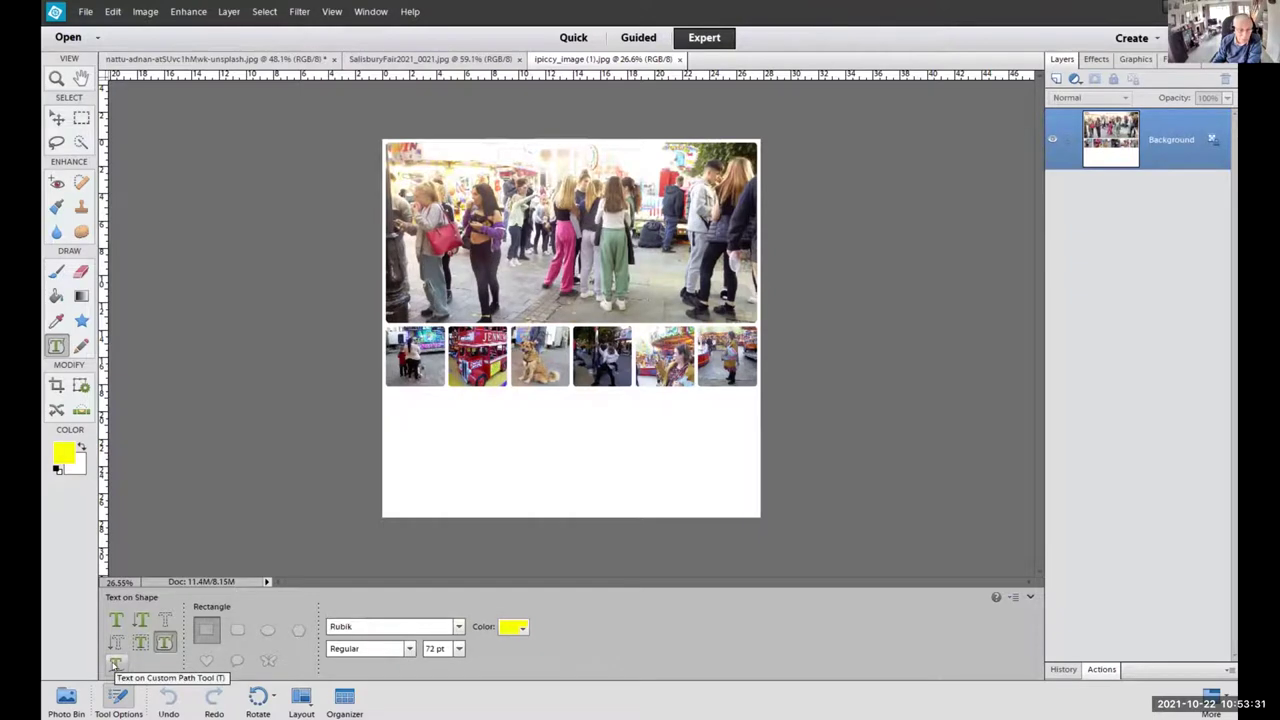
click(115, 664)
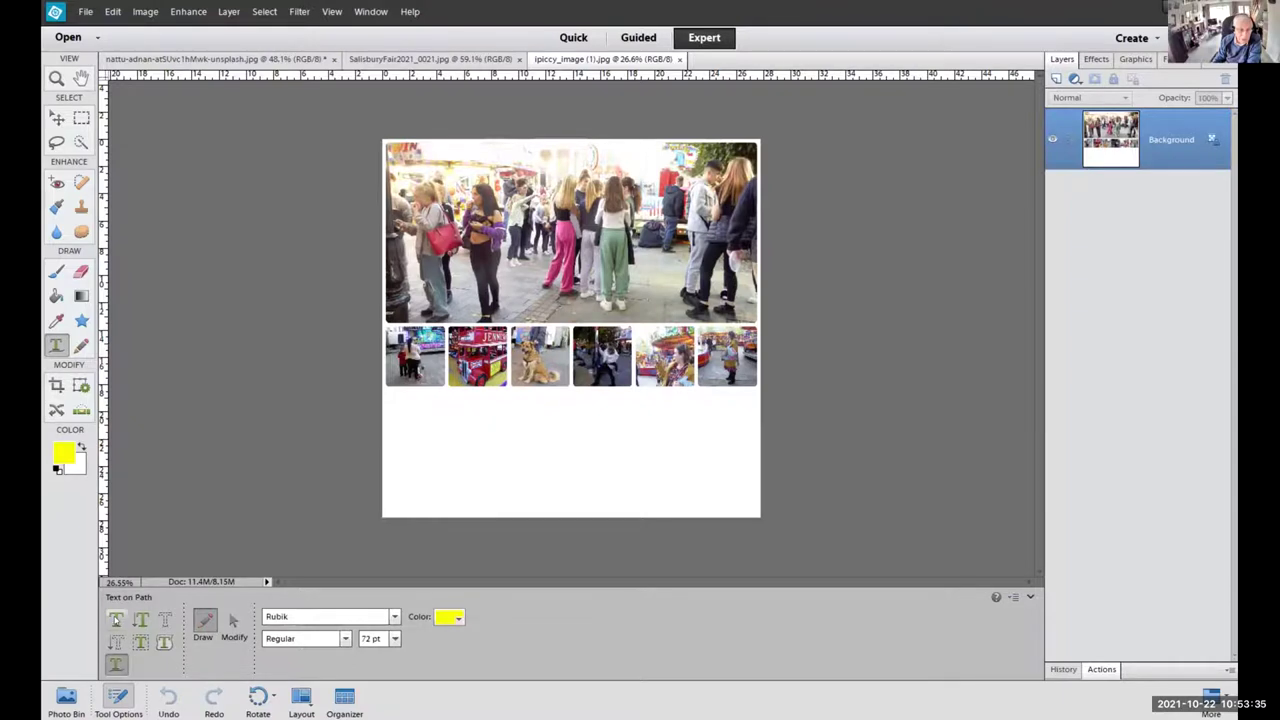
Activate the Horizontal Type tool, browse the available fonts including the foreign-script ones, and choose Rubik.
click(116, 620)
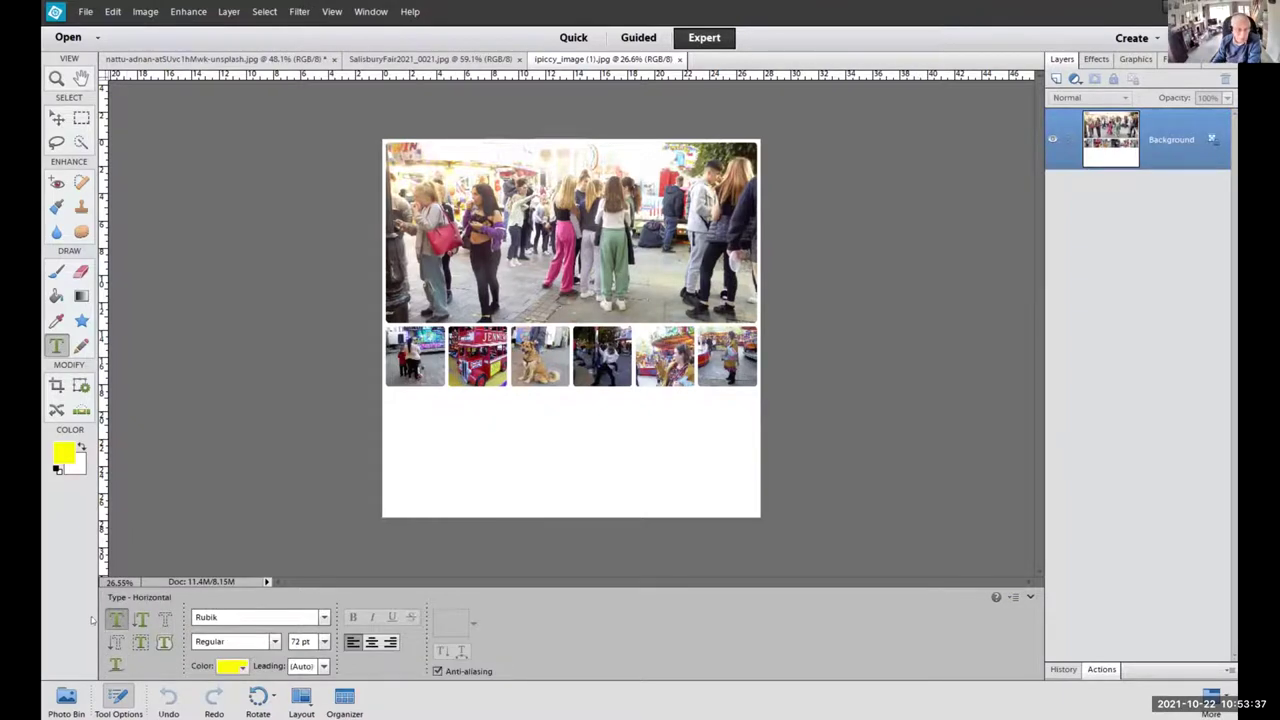
click(323, 617)
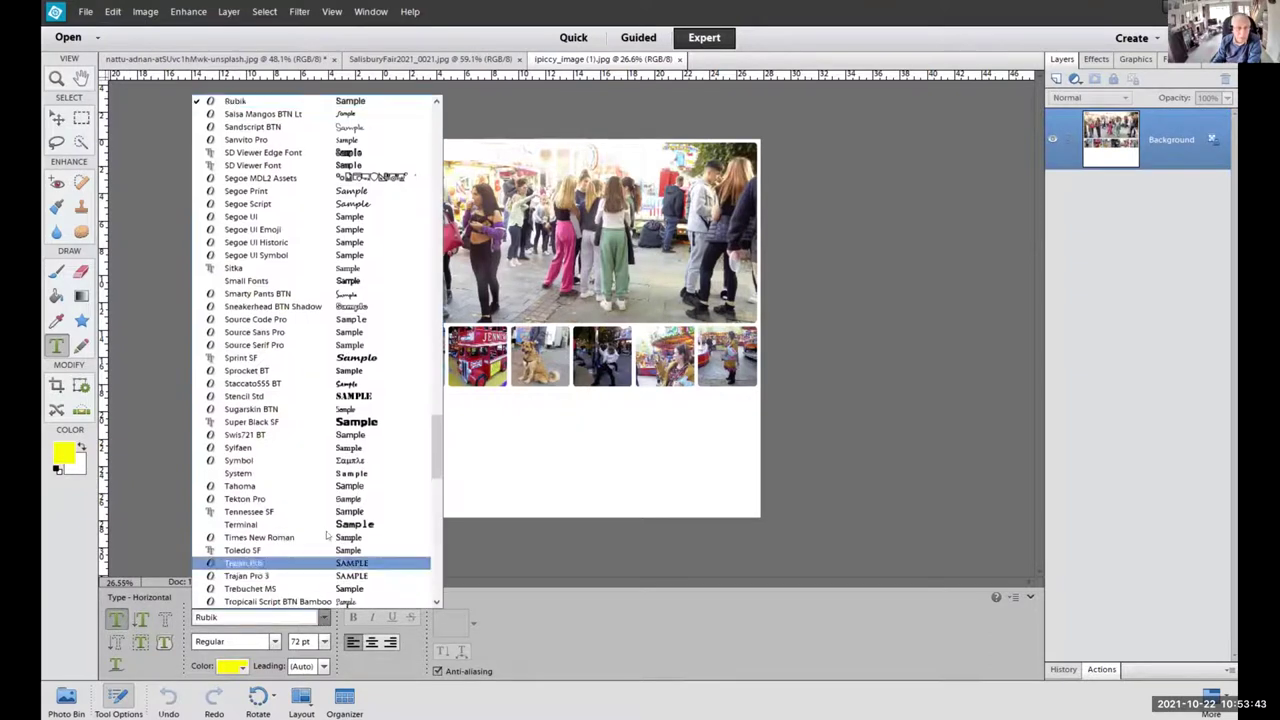
scroll(440, 425, up, 1)
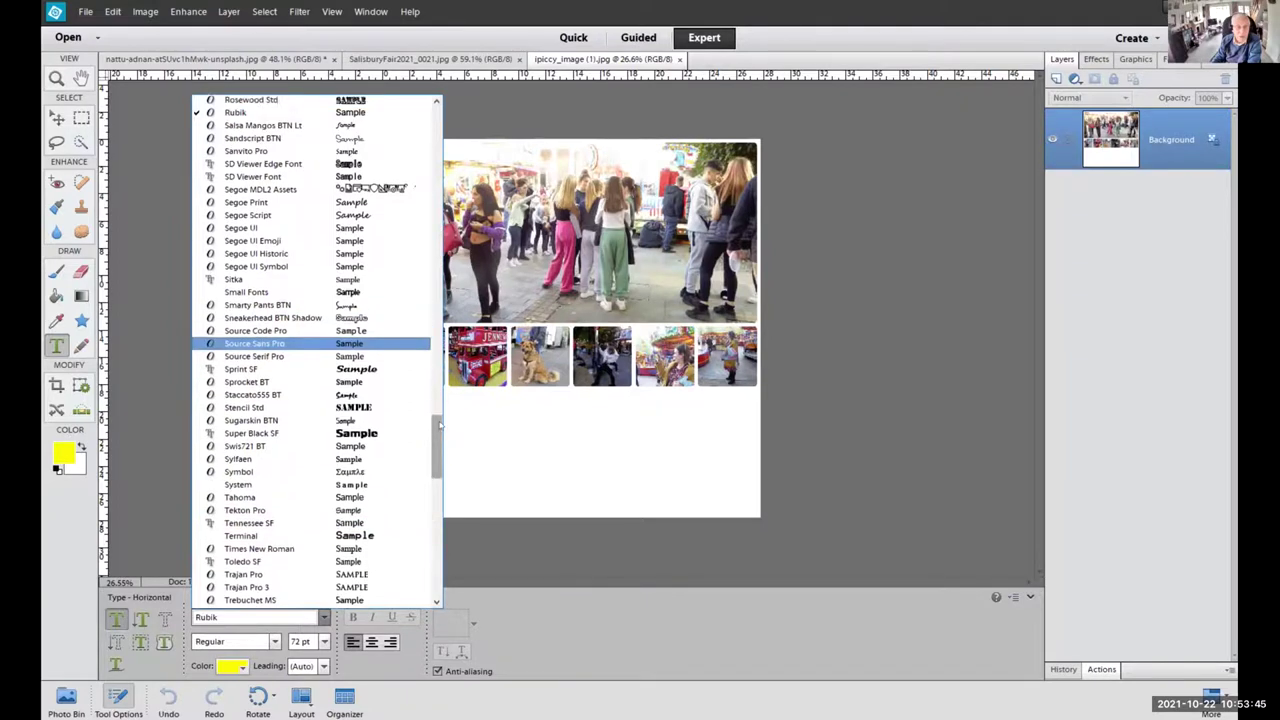
drag(440, 425, 488, 575)
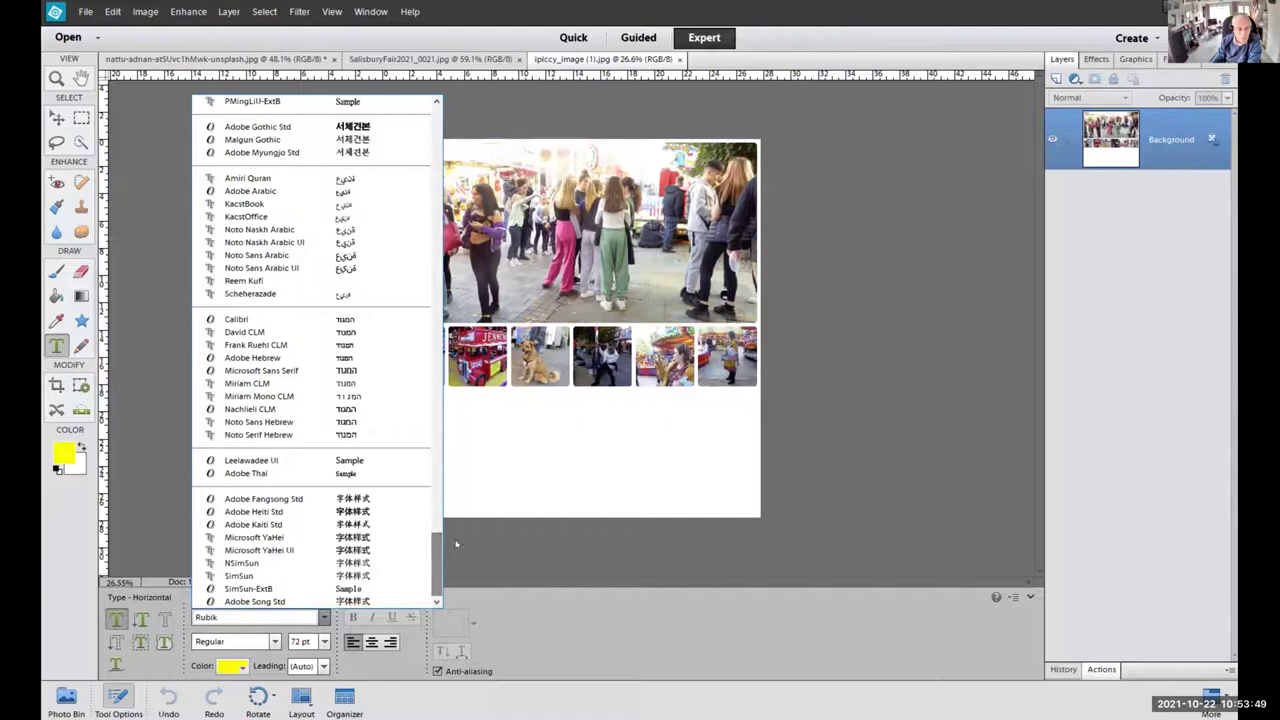
key(Up)
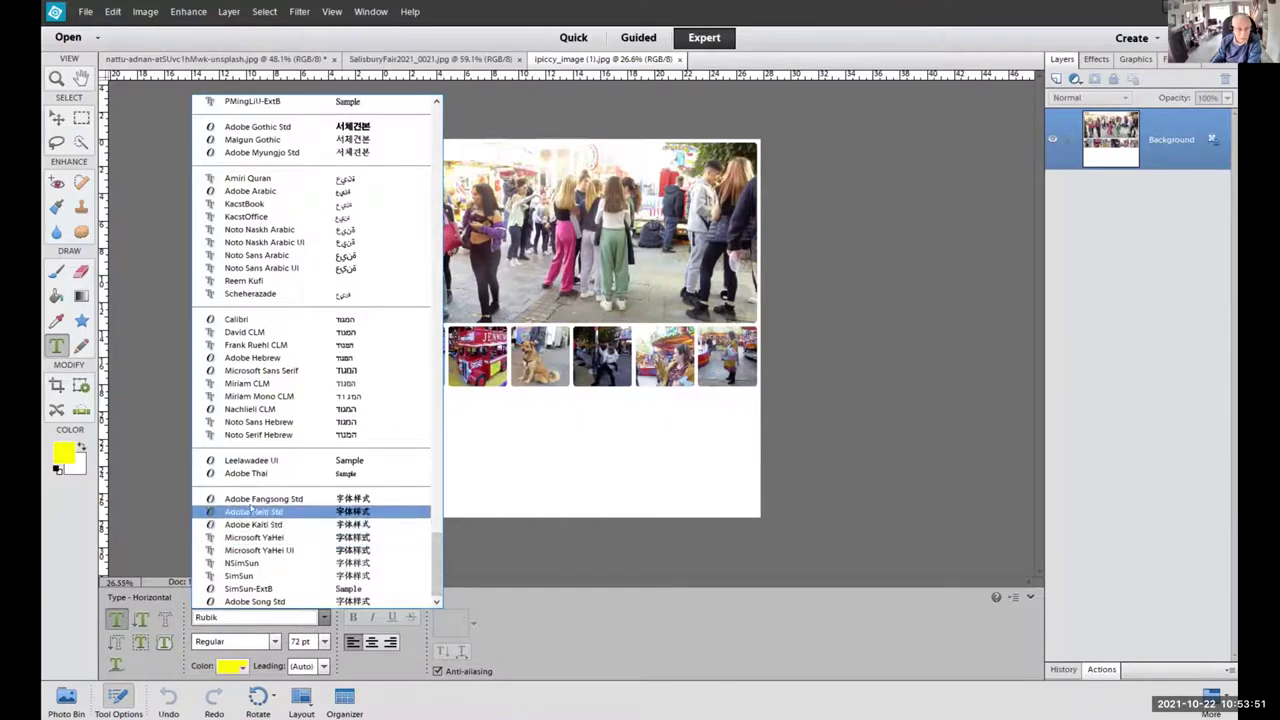
key(Up)
key(Down)
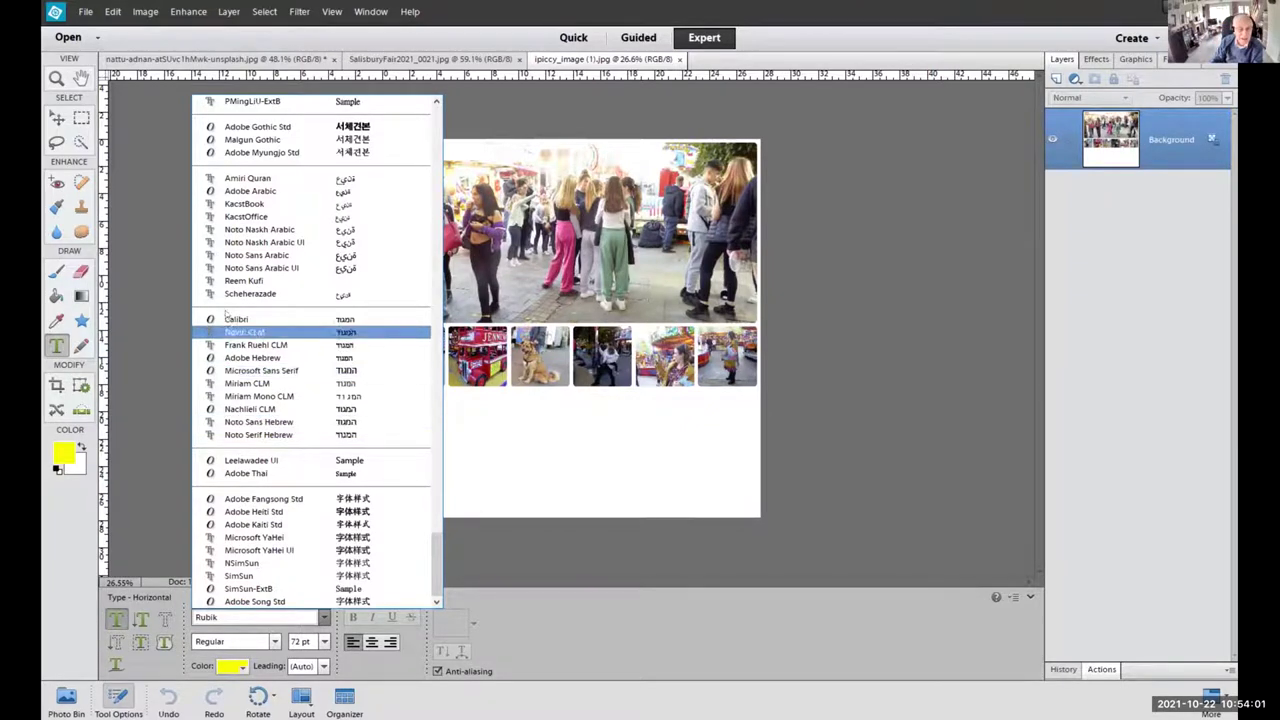
scroll(250, 240, up, 5)
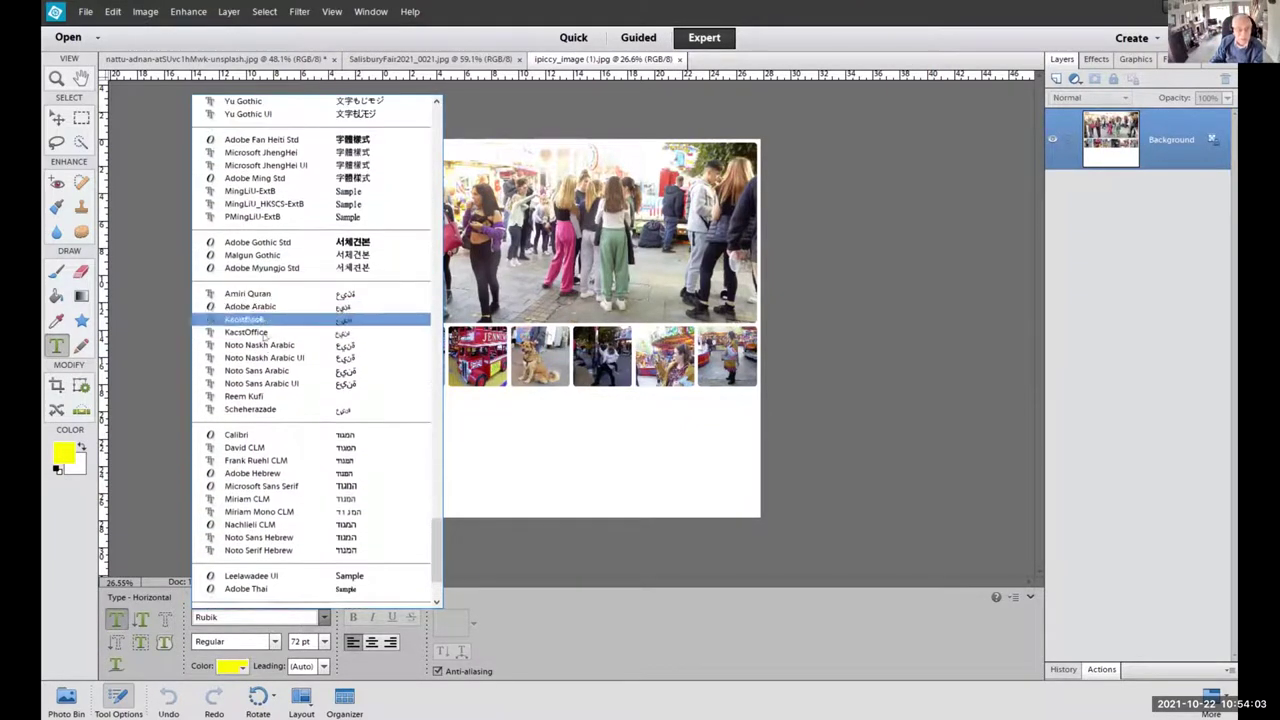
scroll(277, 313, up, 8)
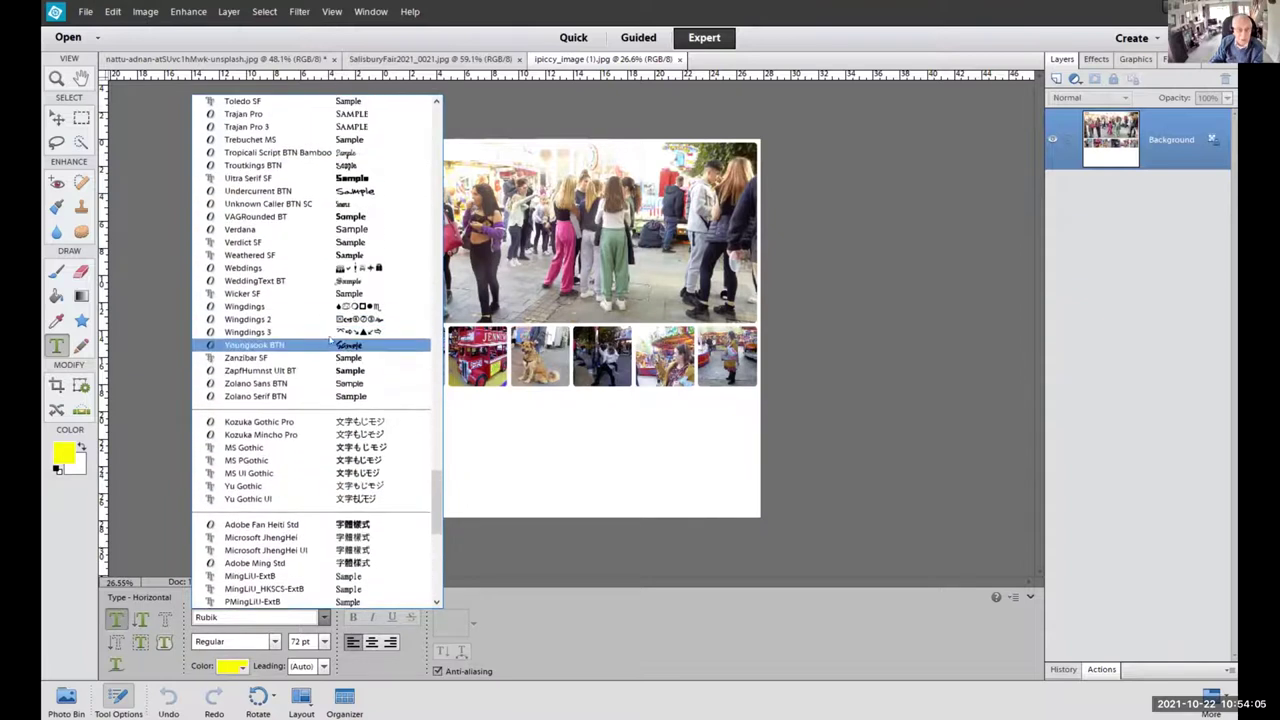
drag(432, 491, 440, 398)
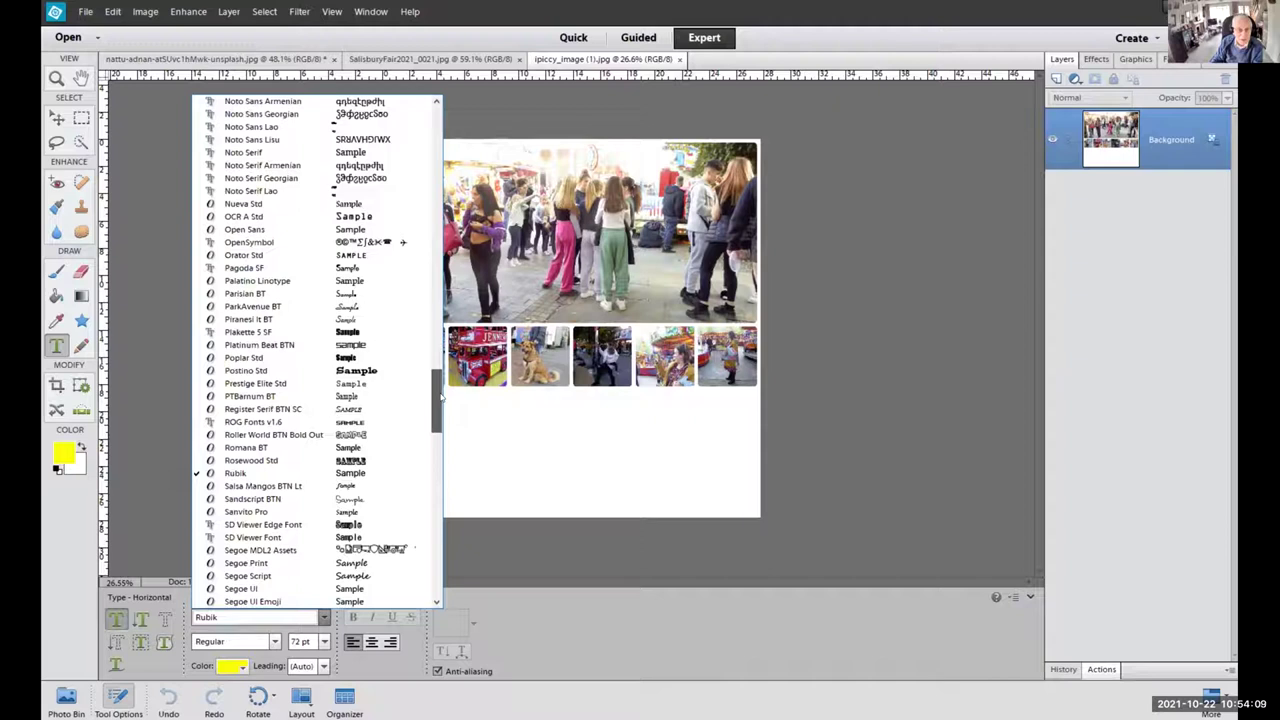
click(230, 473)
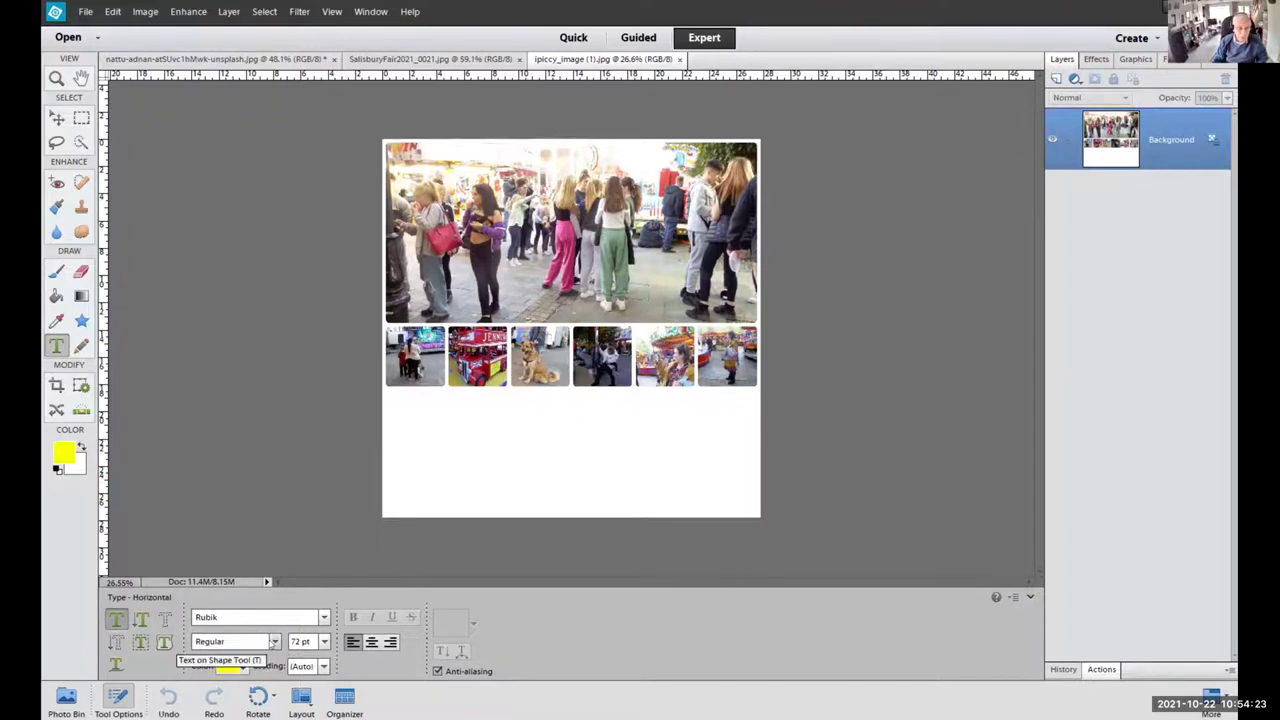
Review the font styles and point sizes available for Rubik.
click(274, 641)
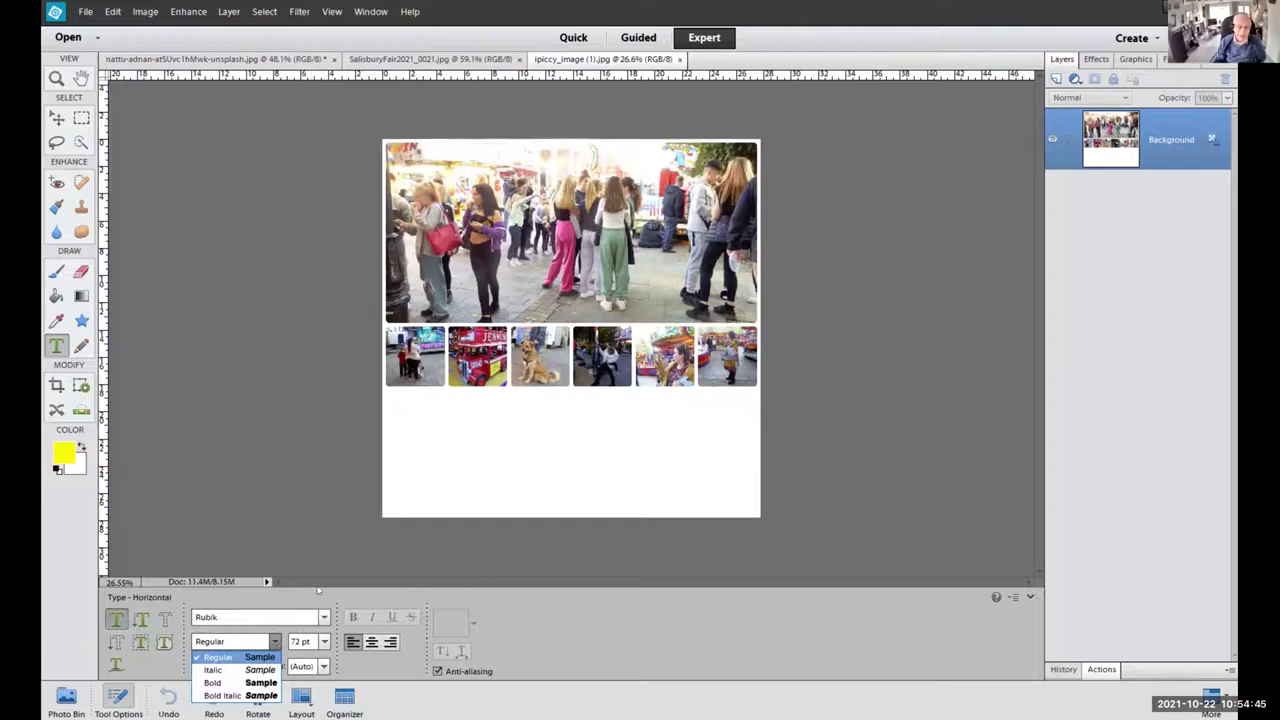
click(361, 679)
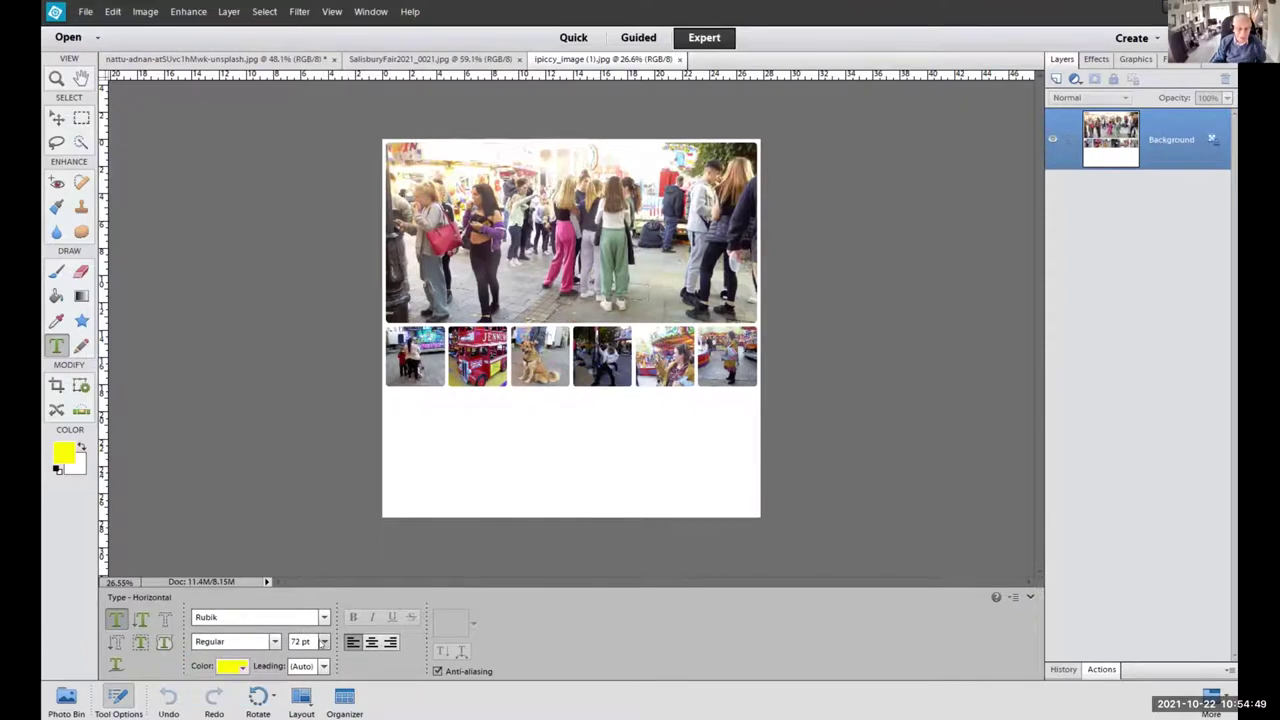
click(323, 641)
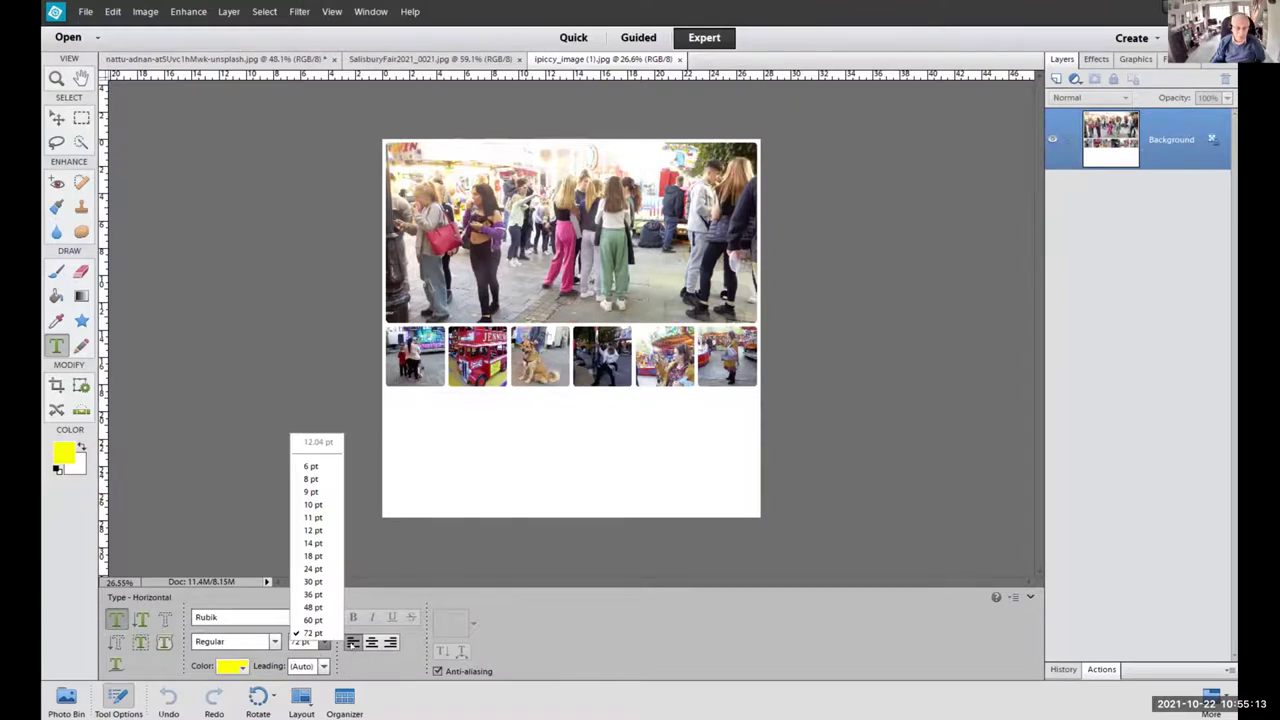
click(371, 641)
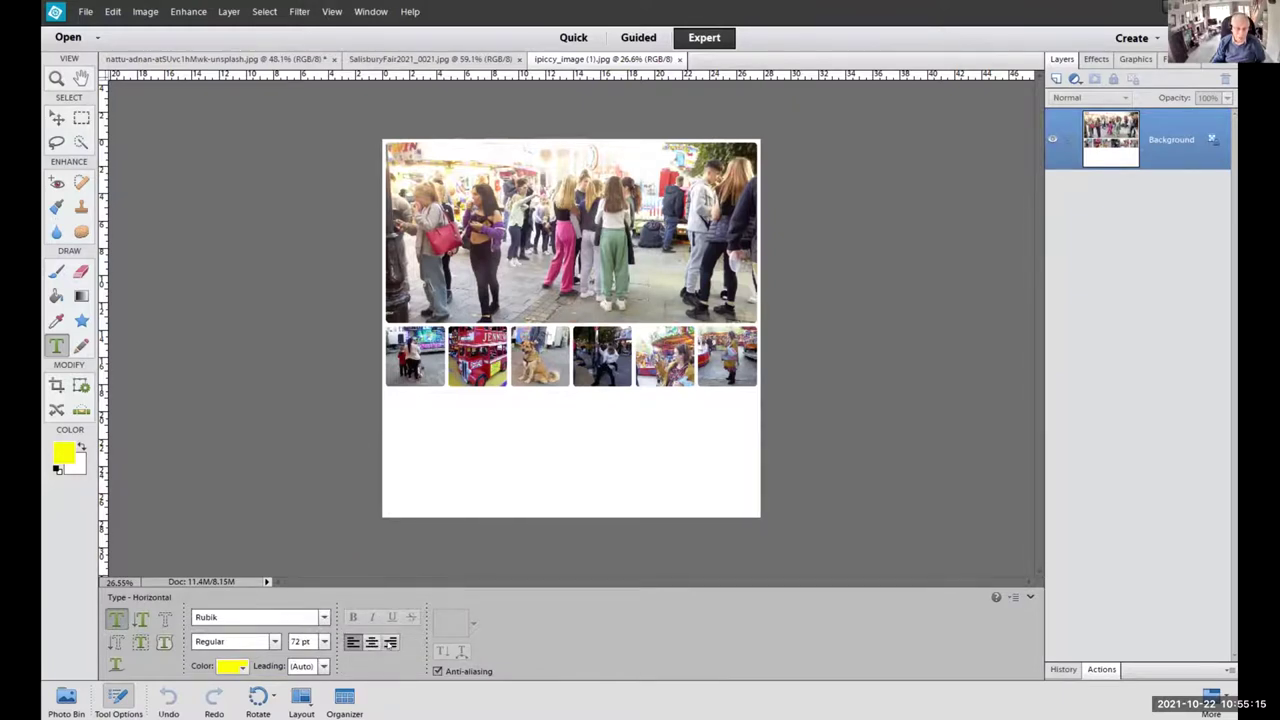
Try right and centre text alignment and return to left alignment.
click(390, 641)
click(371, 641)
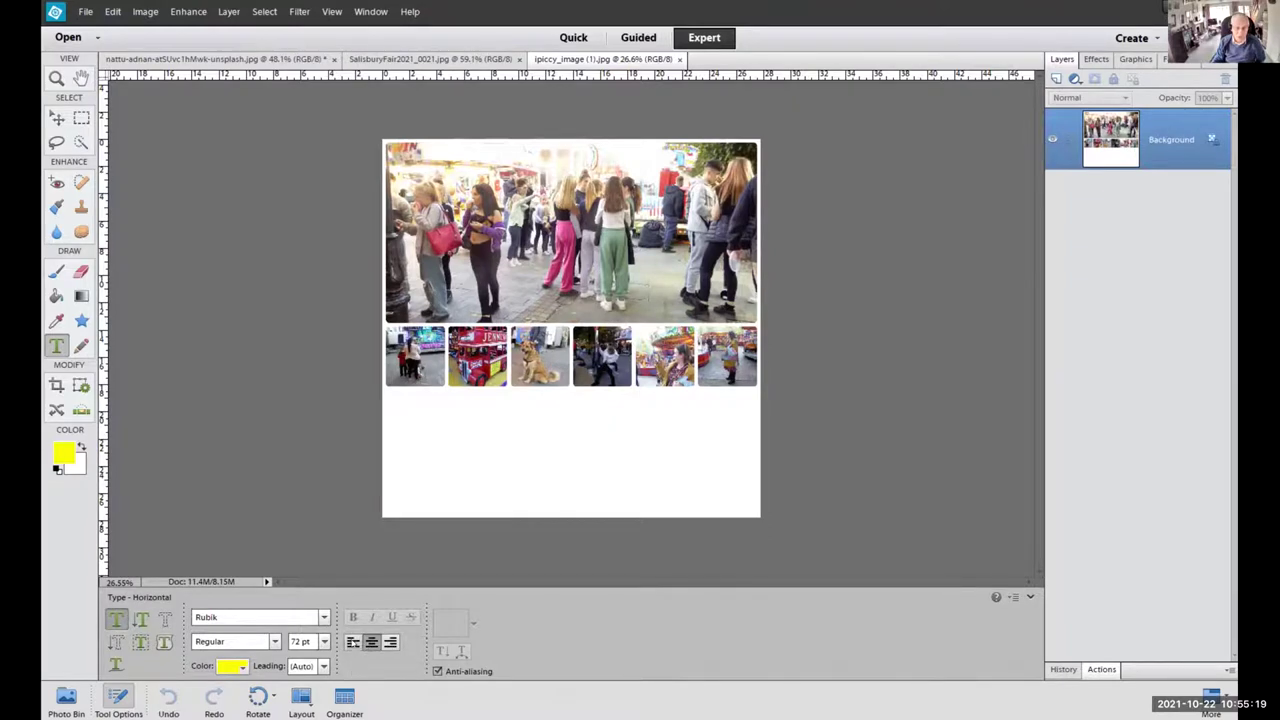
click(352, 641)
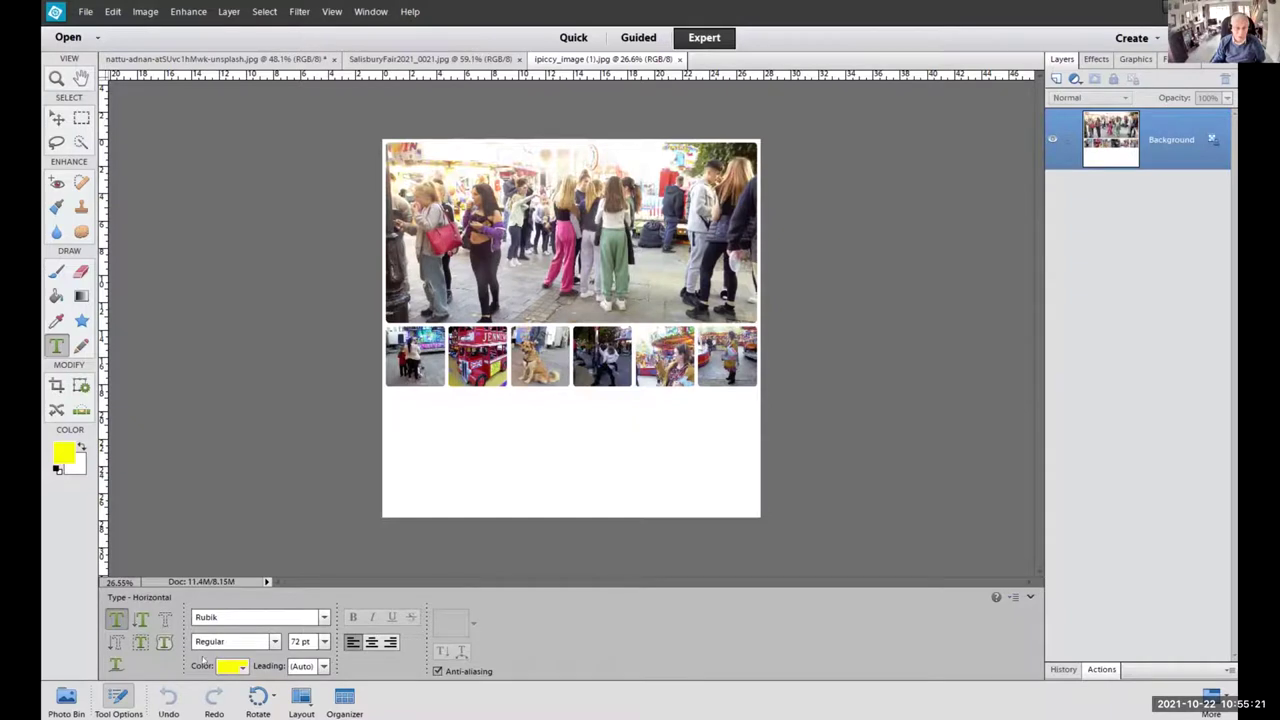
Browse the text colour swatches, switch to the Web Safe Colors set and choose a medium green.
click(230, 666)
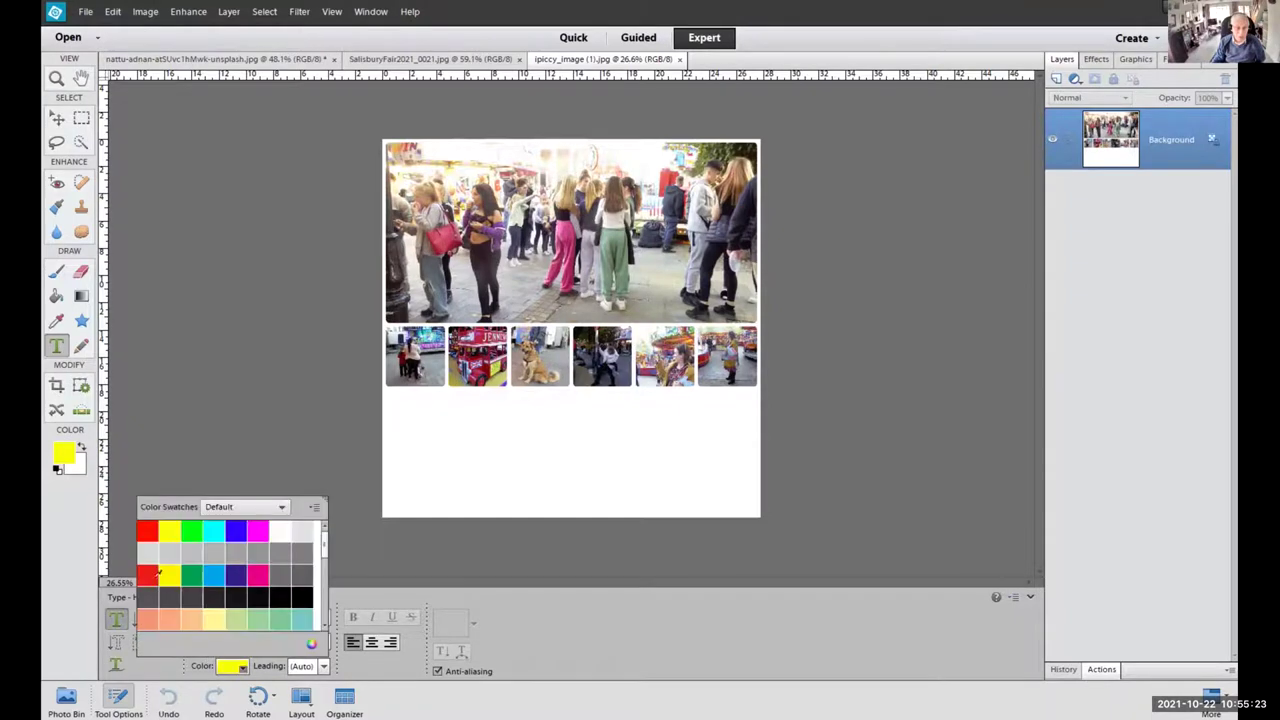
scroll(228, 571, down, 5)
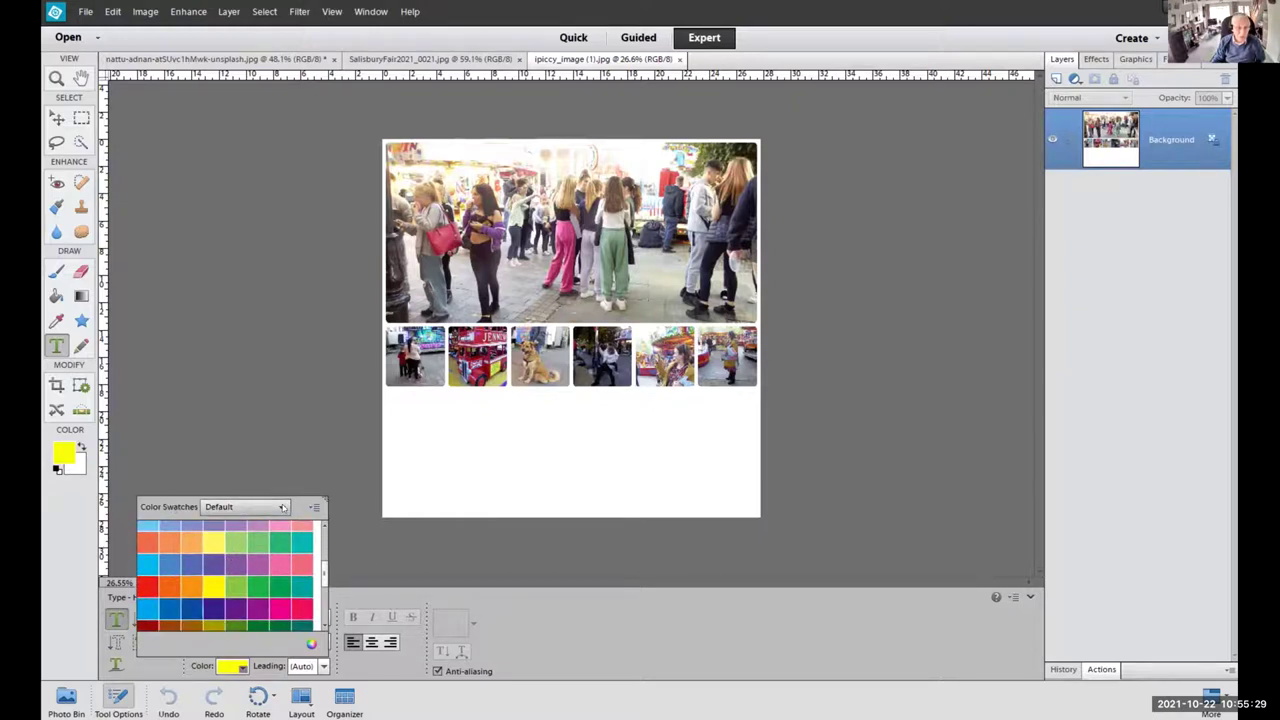
click(285, 508)
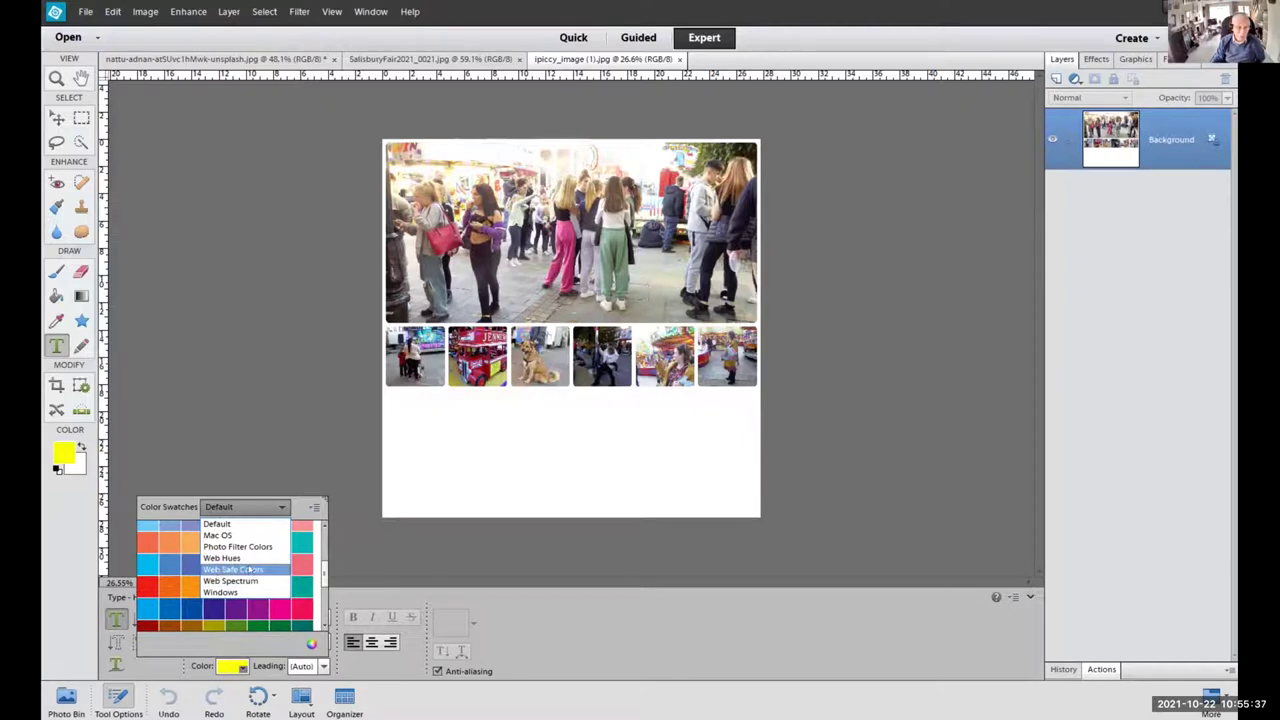
click(248, 569)
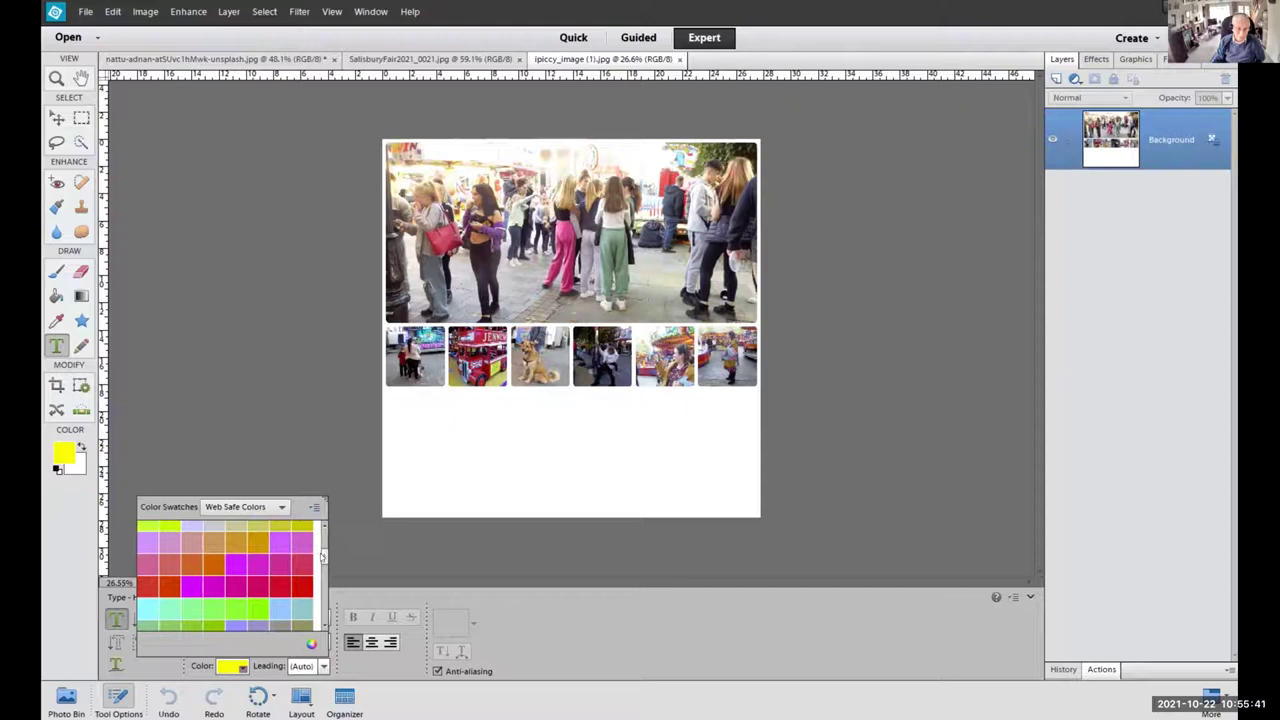
drag(322, 556, 324, 612)
drag(325, 636, 322, 598)
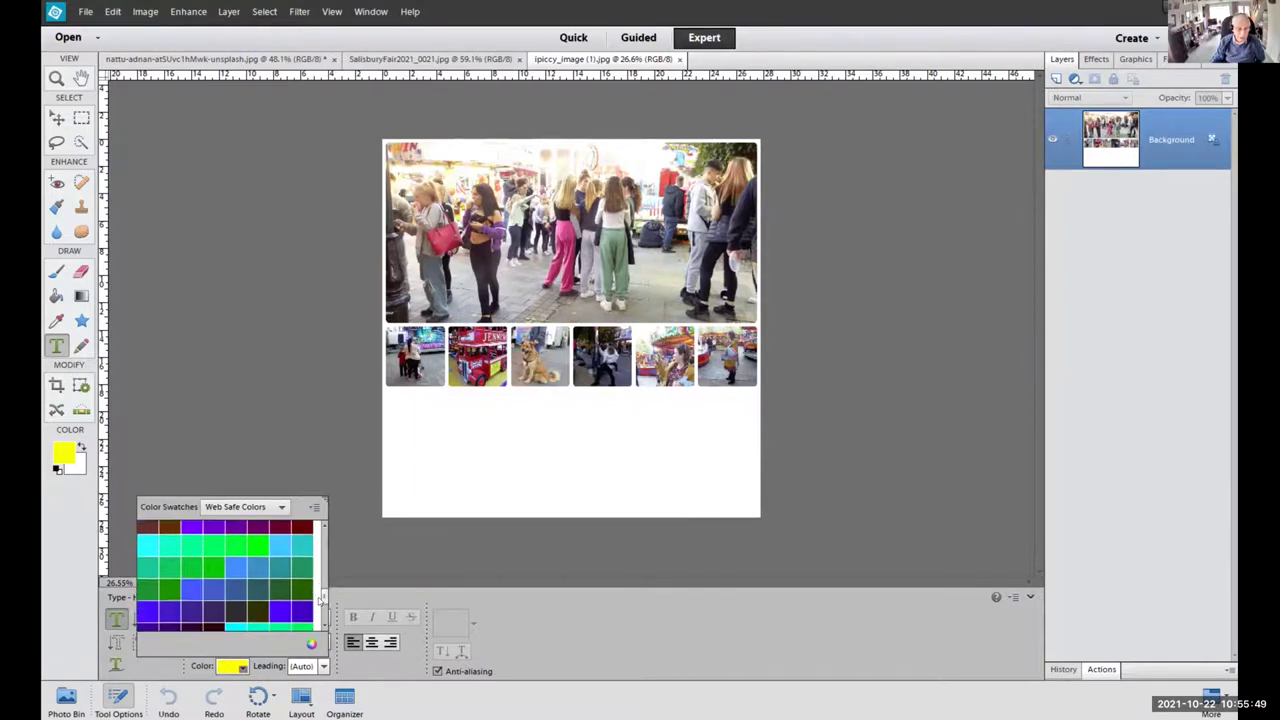
click(188, 565)
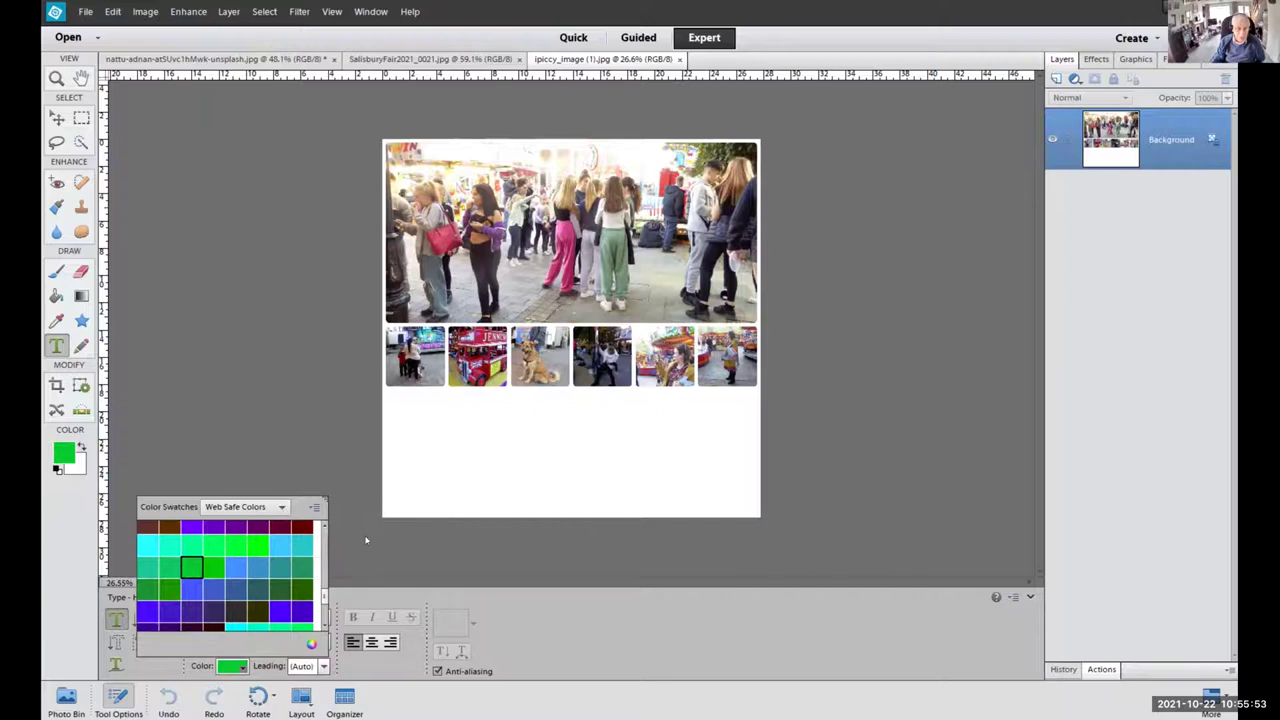
Start a text layer near the collage's lower-left corner and set its leading to 9 pt.
click(393, 497)
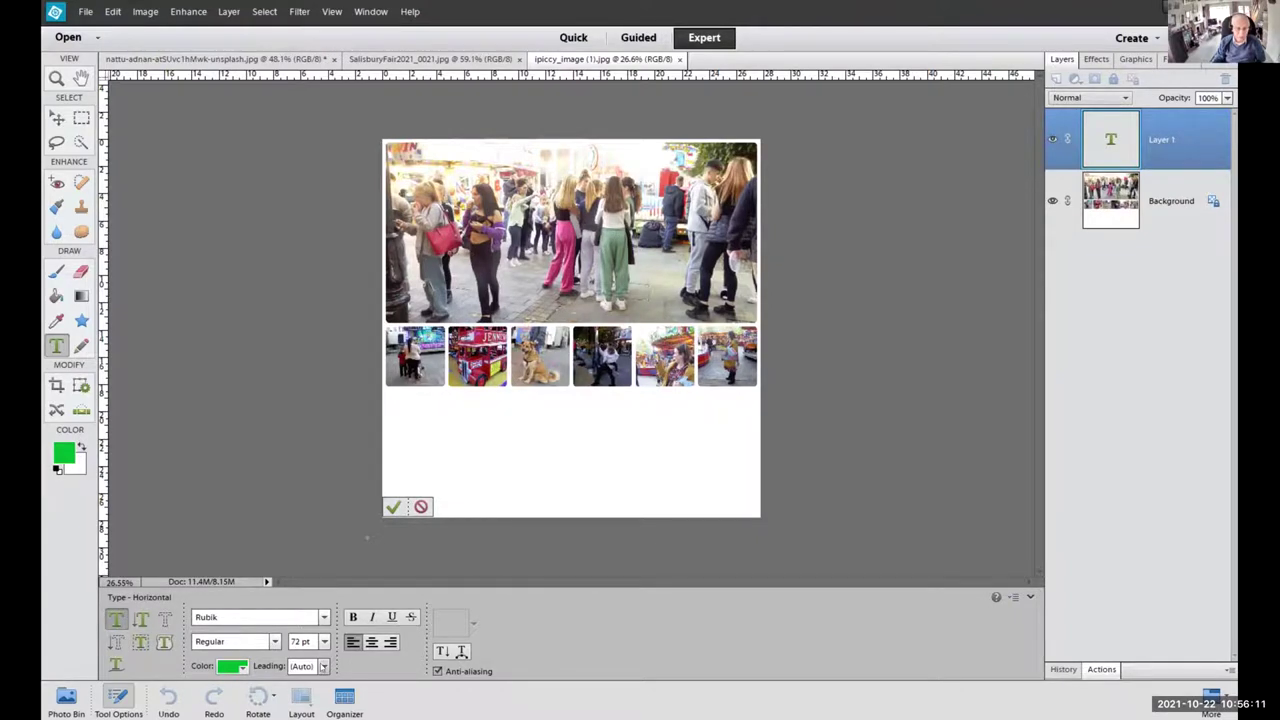
click(323, 666)
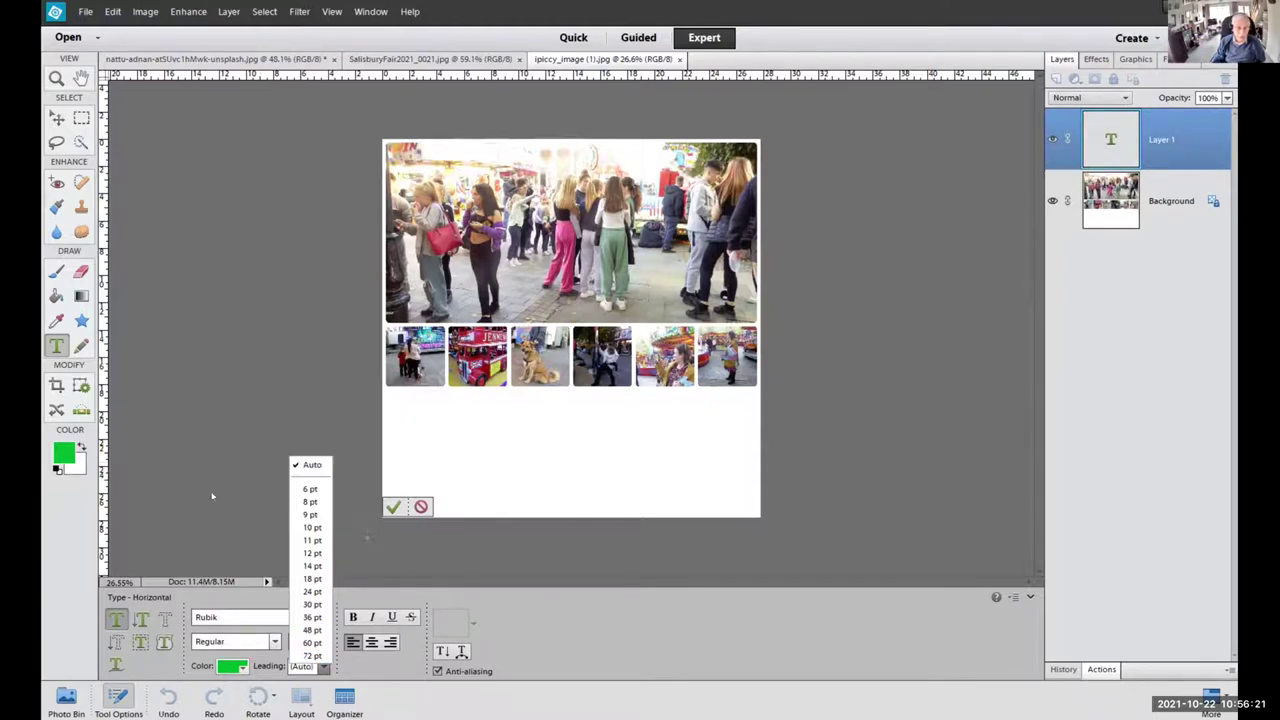
click(309, 512)
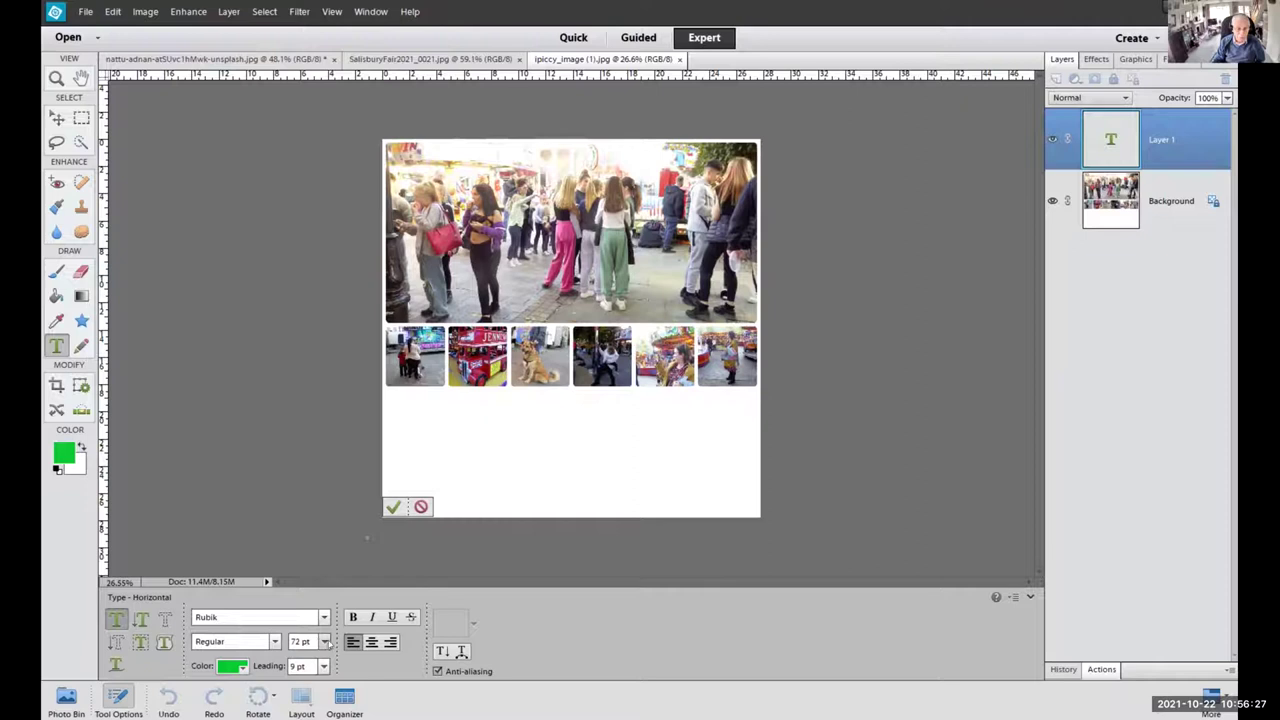
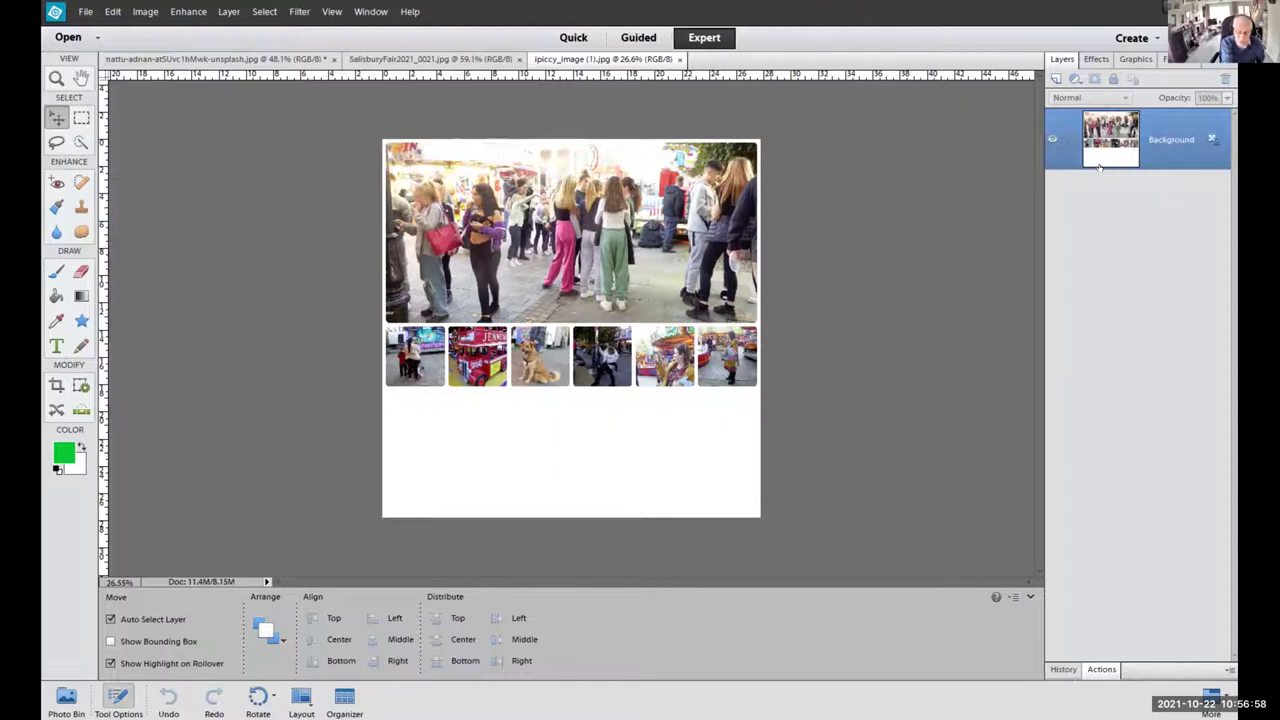
Duplicate the Background layer and activate the Horizontal Type tool.
key(ctrl+j)
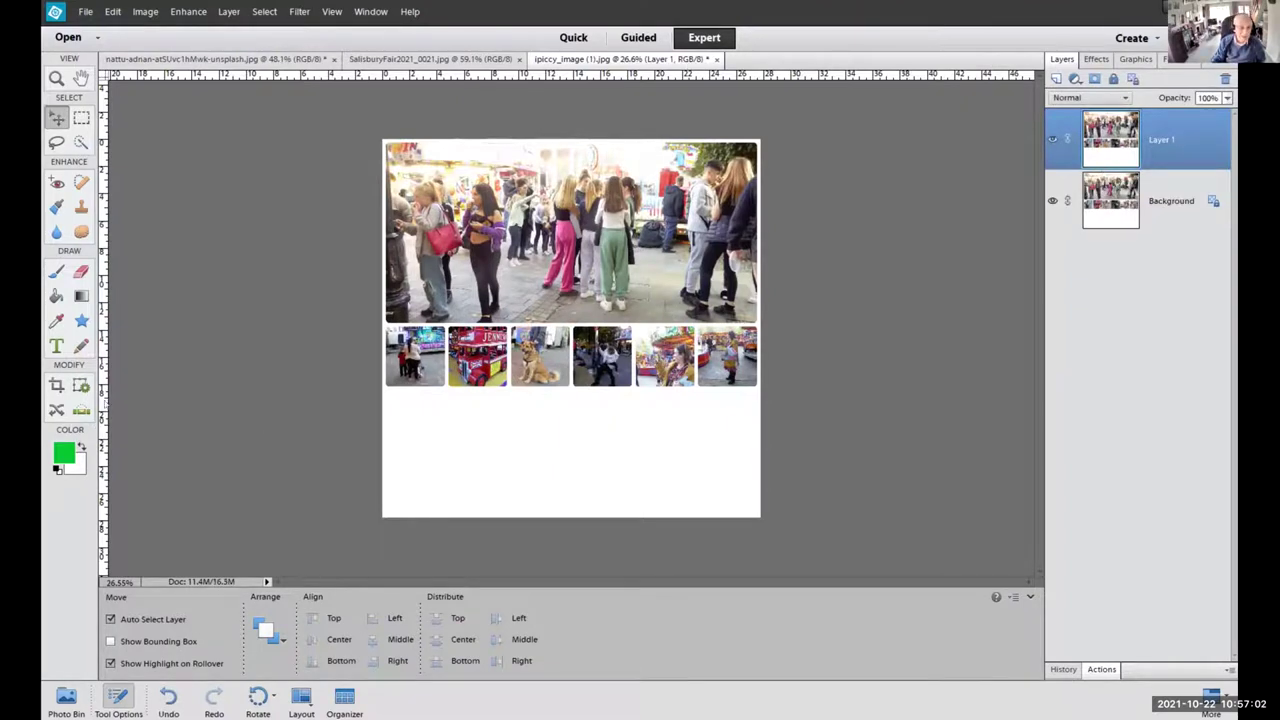
click(56, 345)
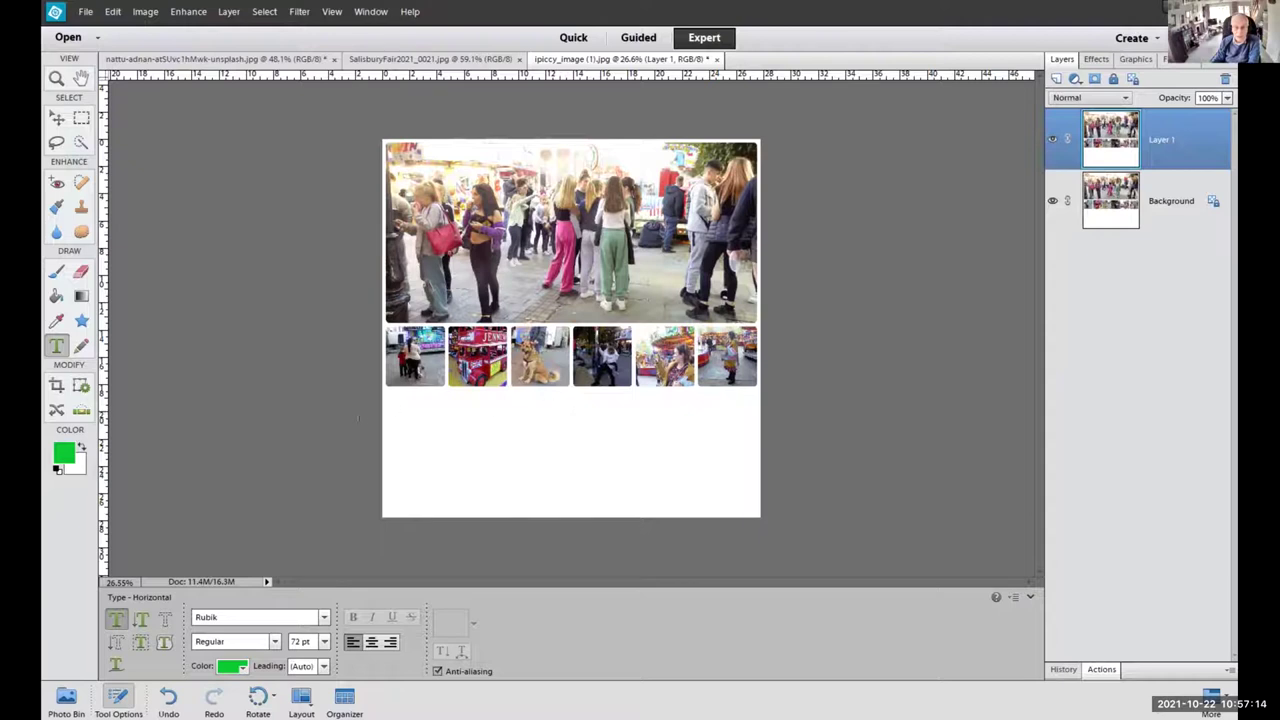
click(410, 407)
text(zk\xhvz jv)
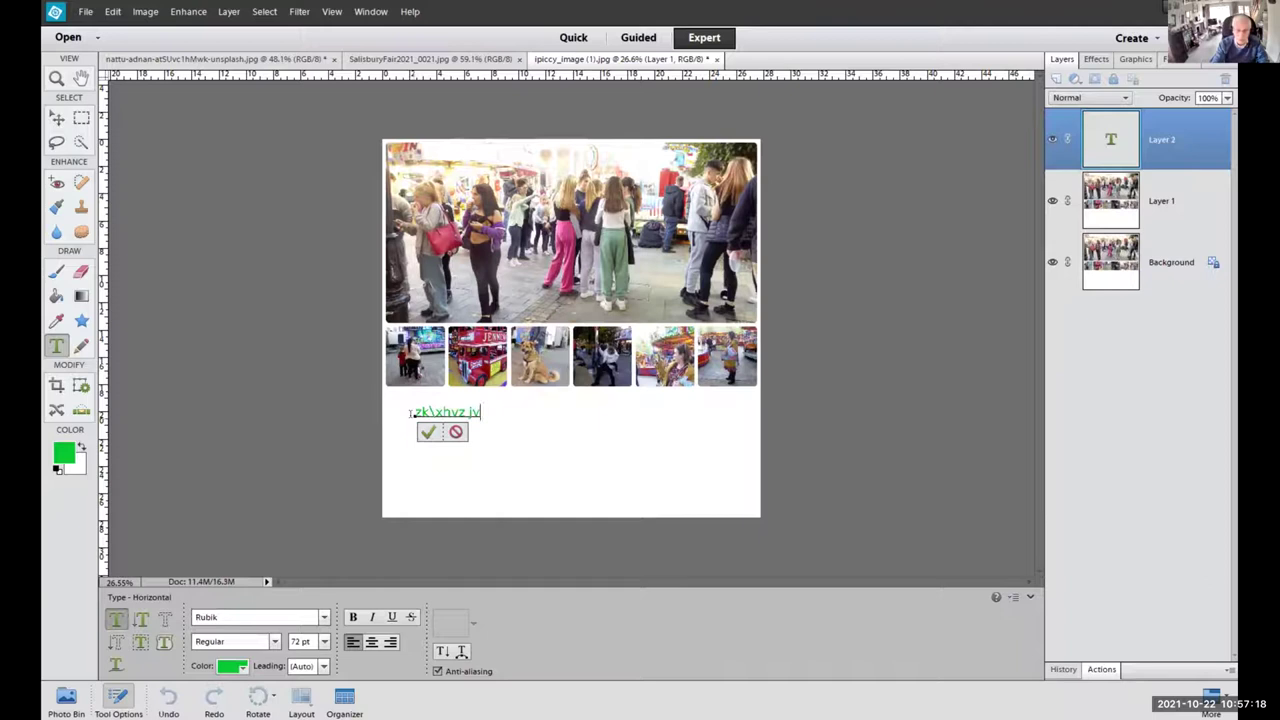
key(ctrl+a)
key(BackSpace)
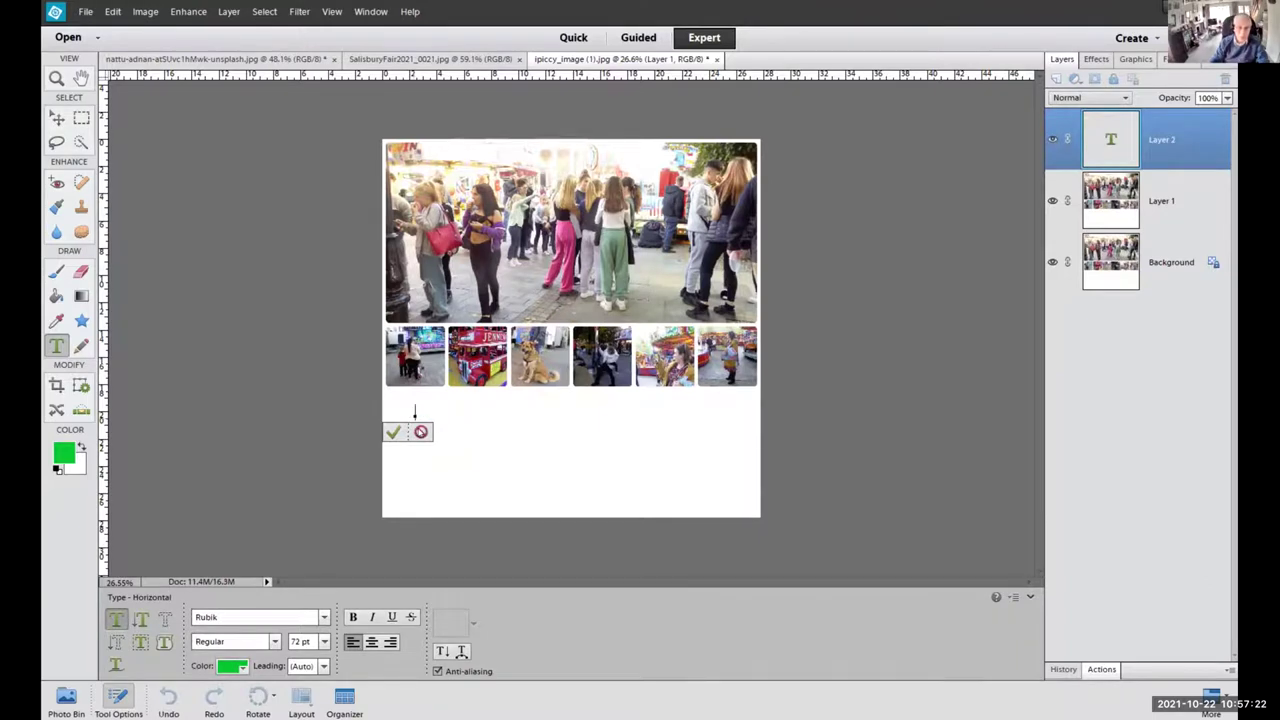
key(Escape)
Draw a wide text box across the blank area below the thumbnails and rotate it slightly counterclockwise.
drag(402, 409, 726, 480)
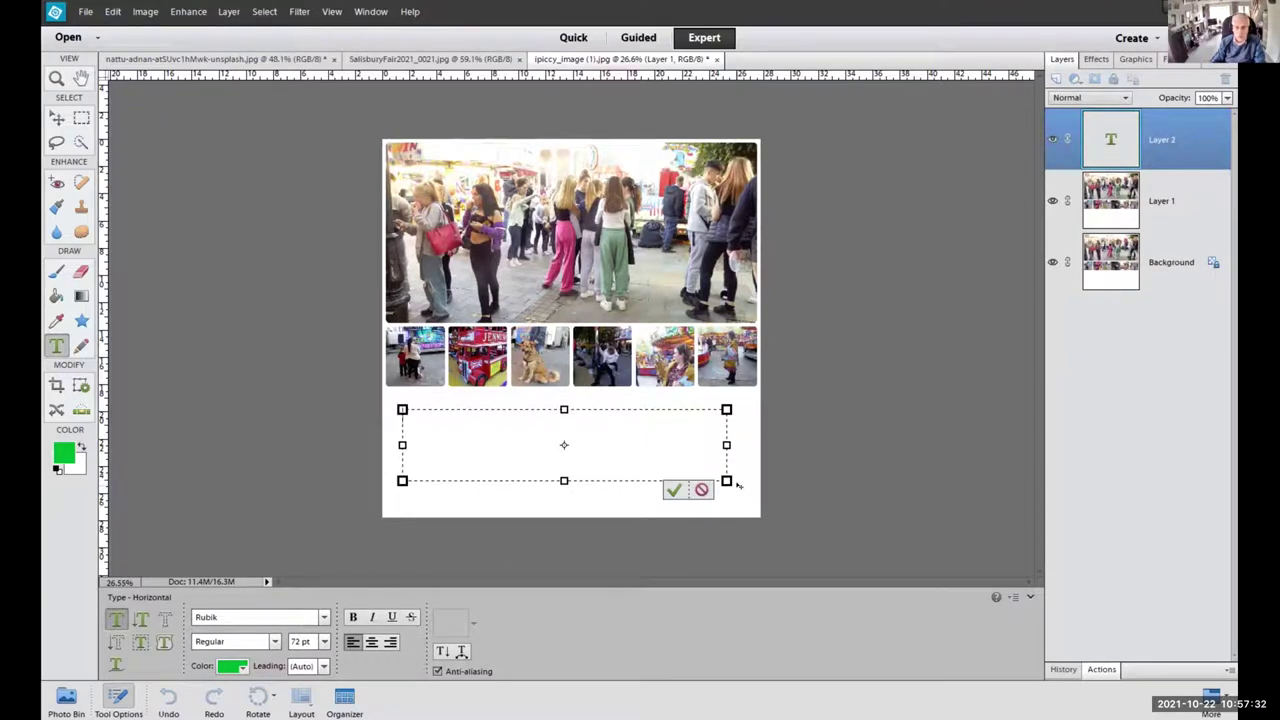
drag(729, 492, 733, 471)
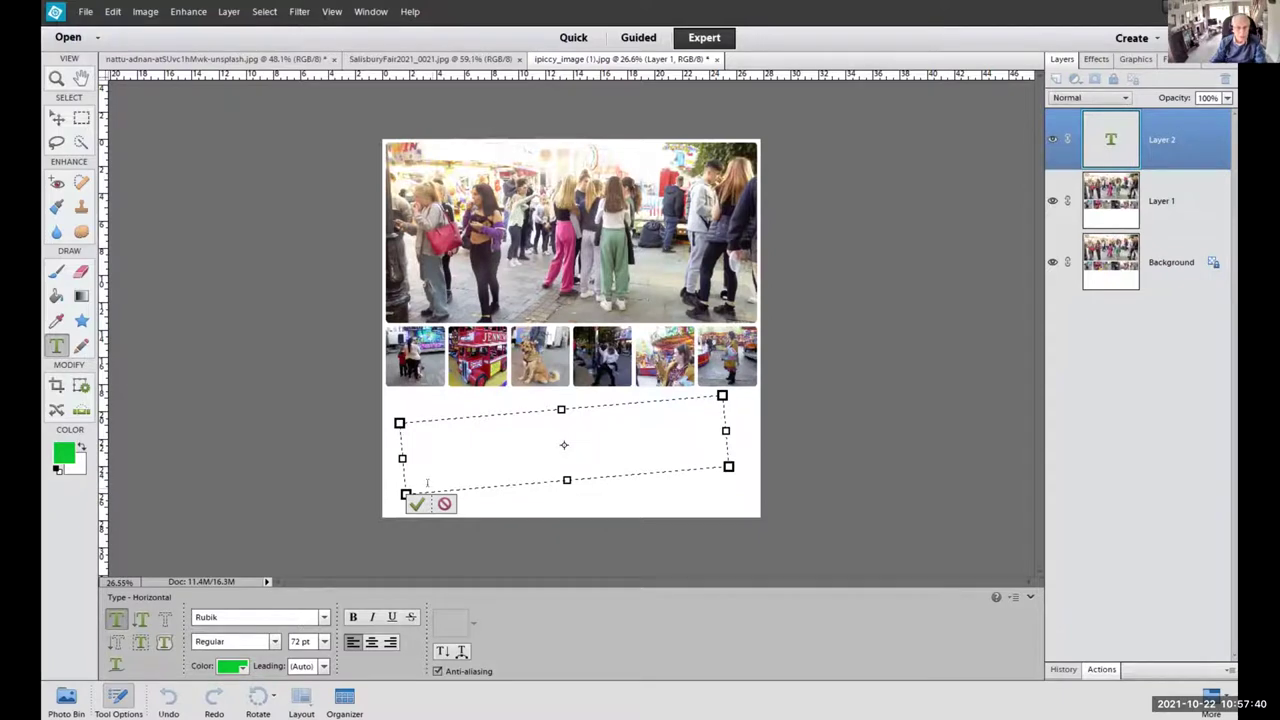
Enter "The Fun of The Fair" in the tilted text box.
text(The)
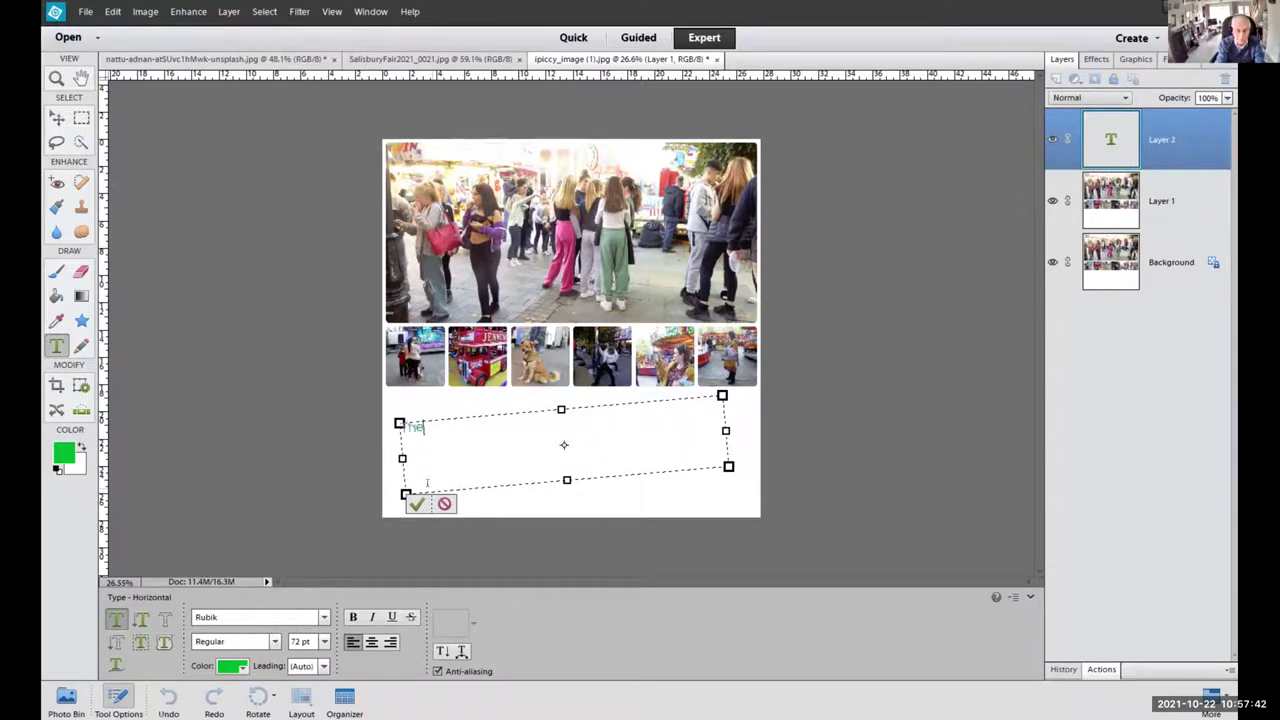
text( F)
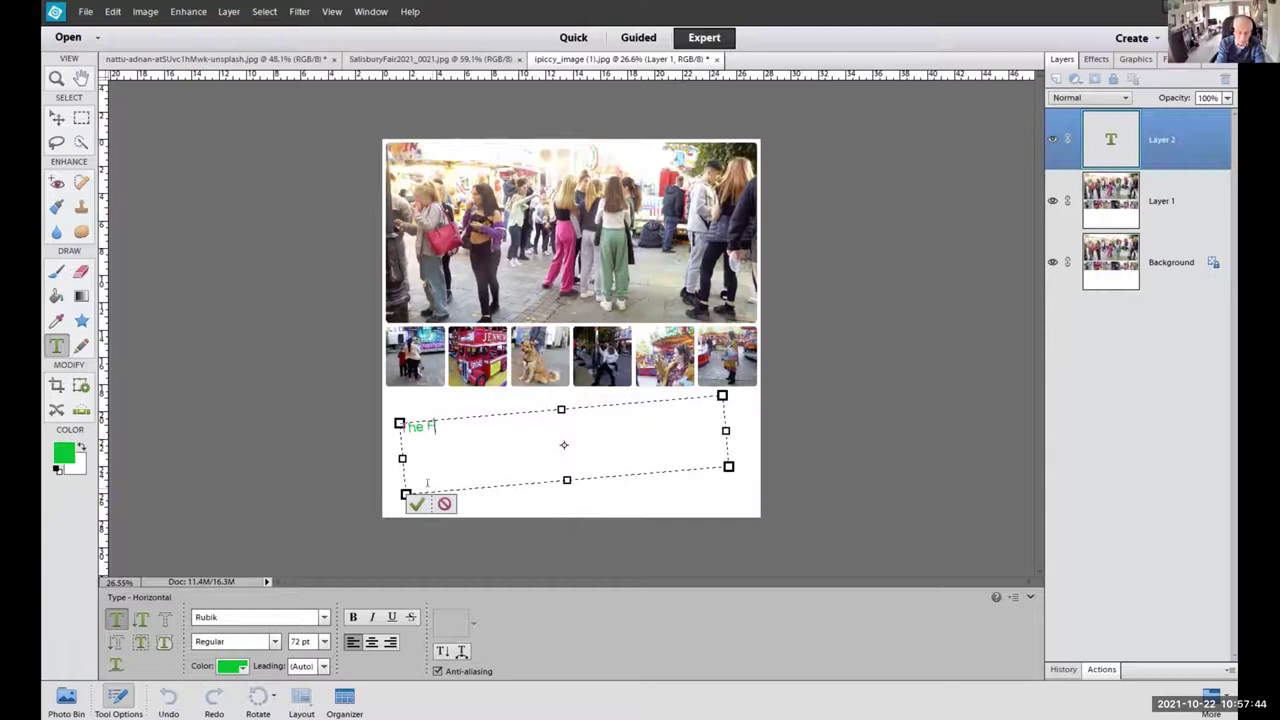
text(un of The H)
text(air)
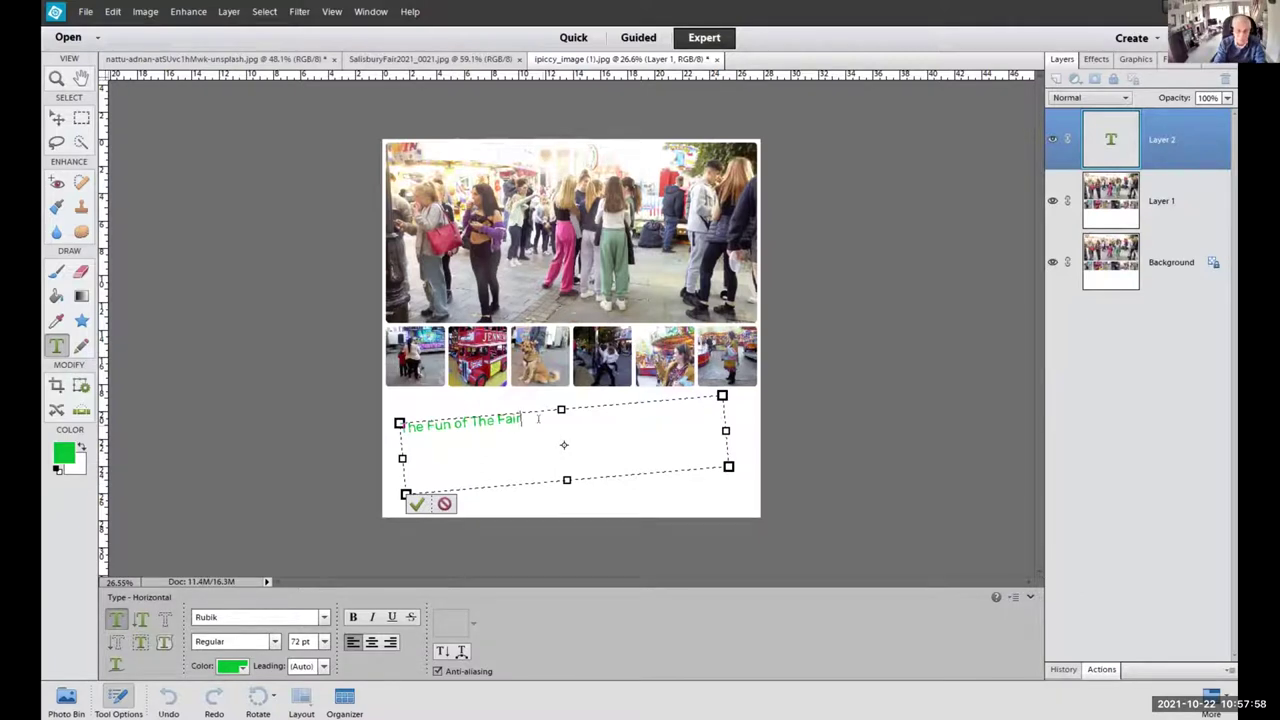
Try leading values of 10 pt and 60 pt for an extra text line under "The Fun of The Fair".
click(323, 666)
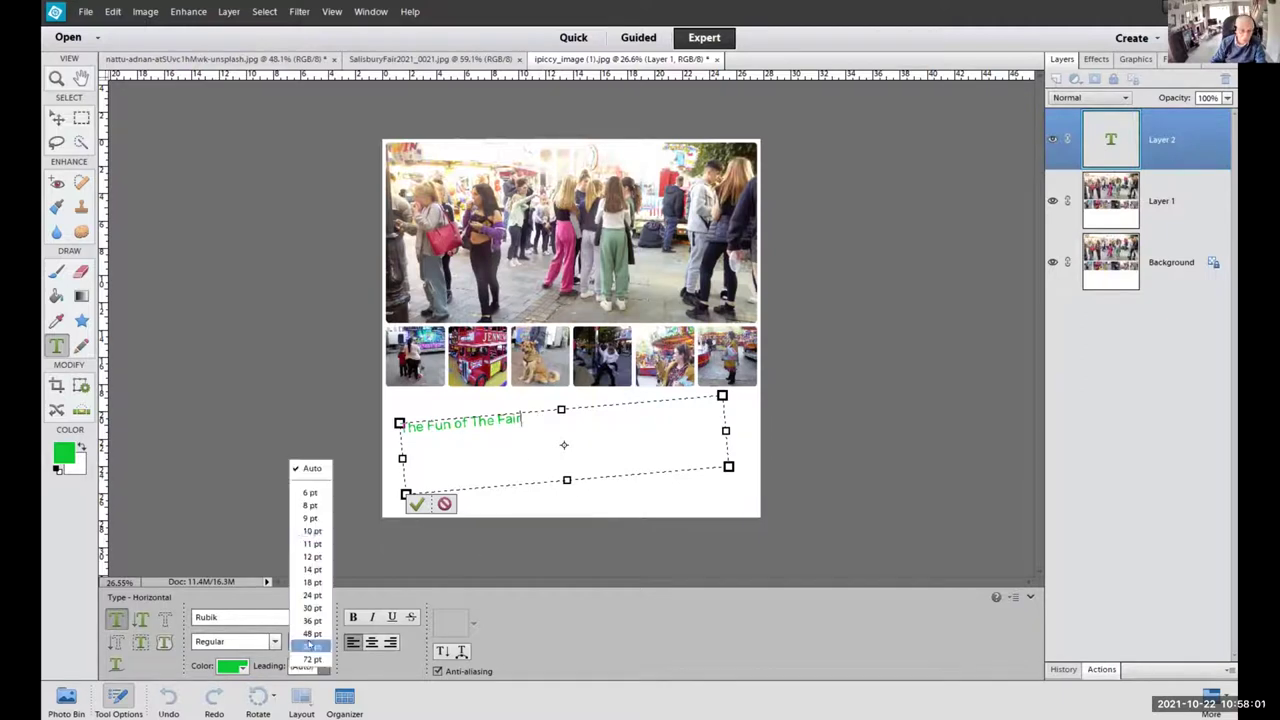
click(312, 531)
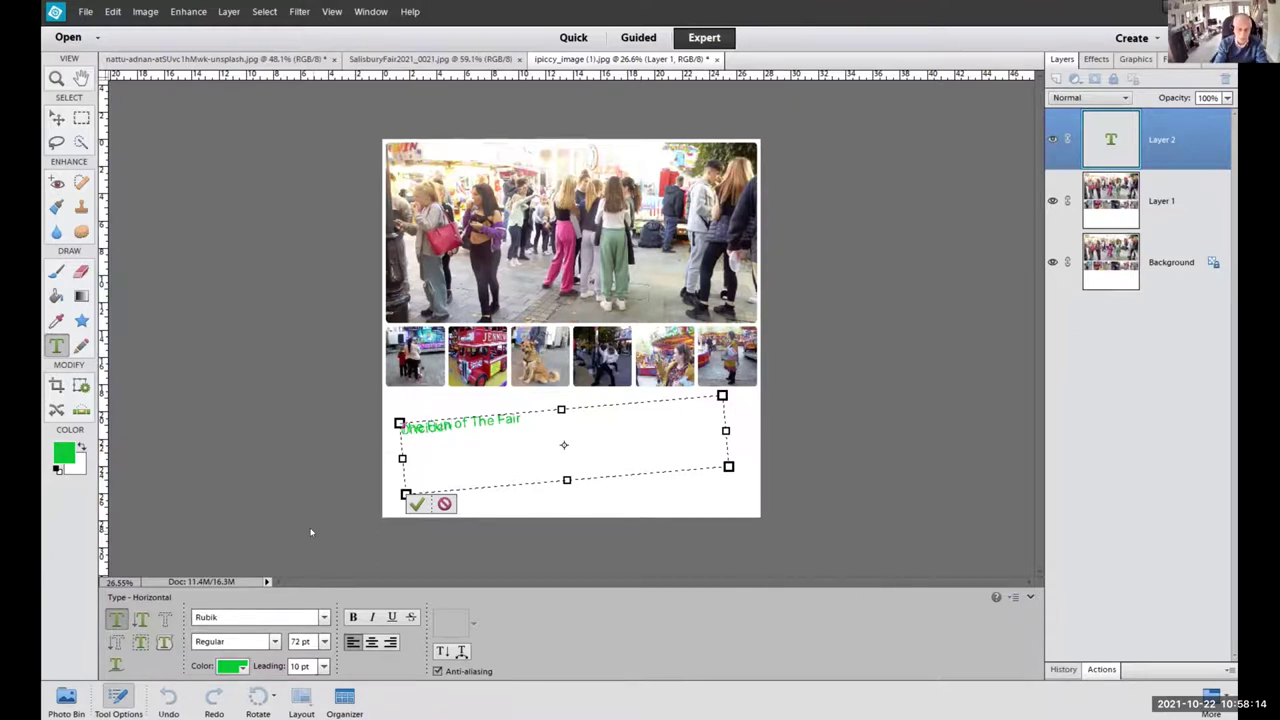
click(323, 666)
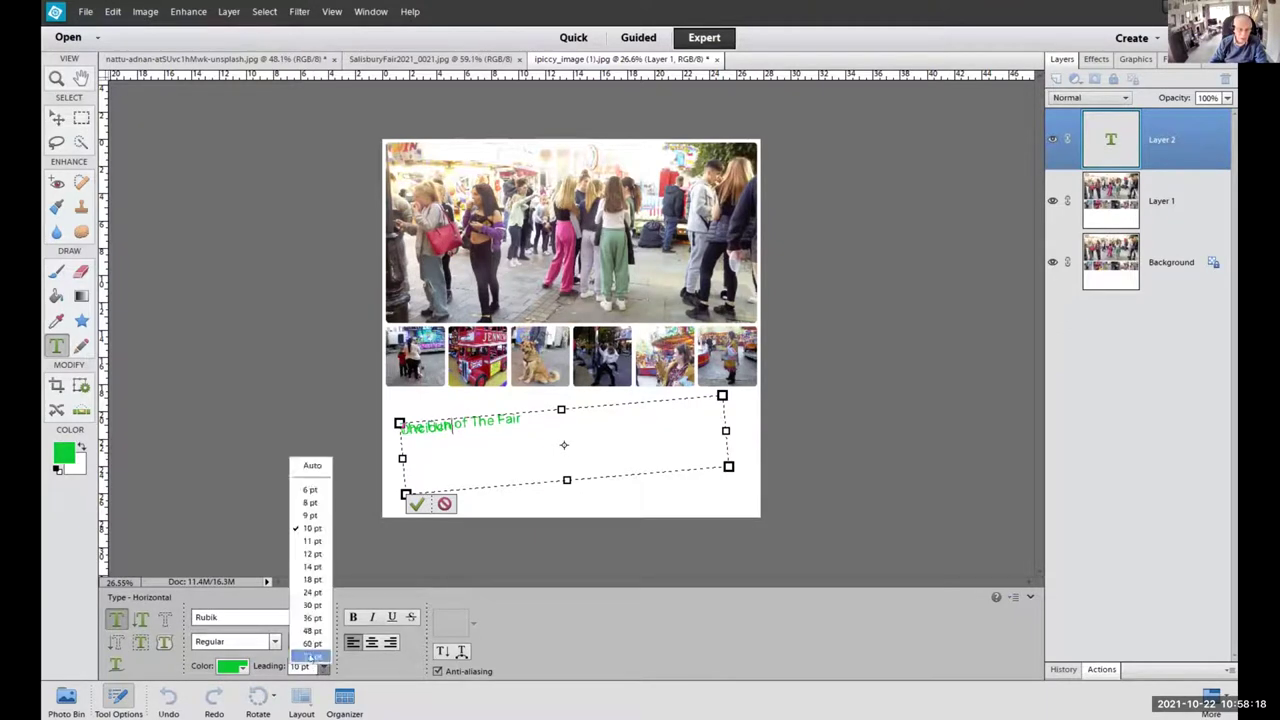
click(311, 644)
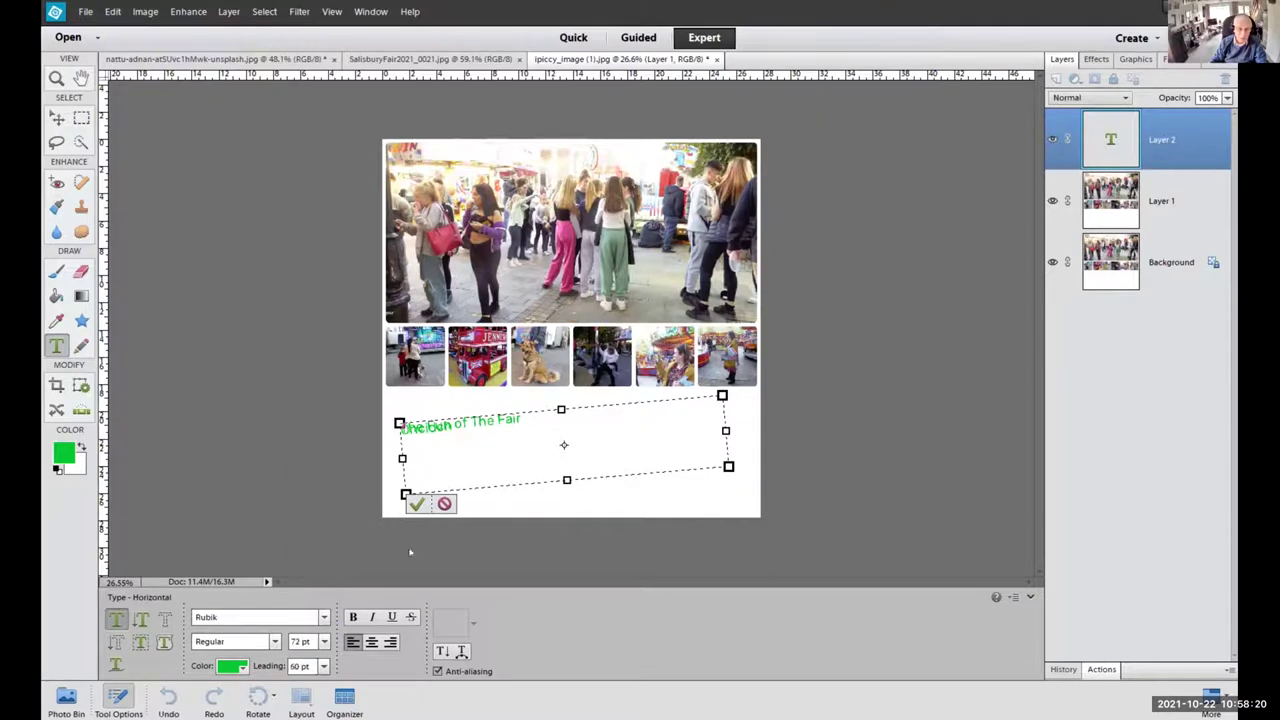
text(10)
key(Return)
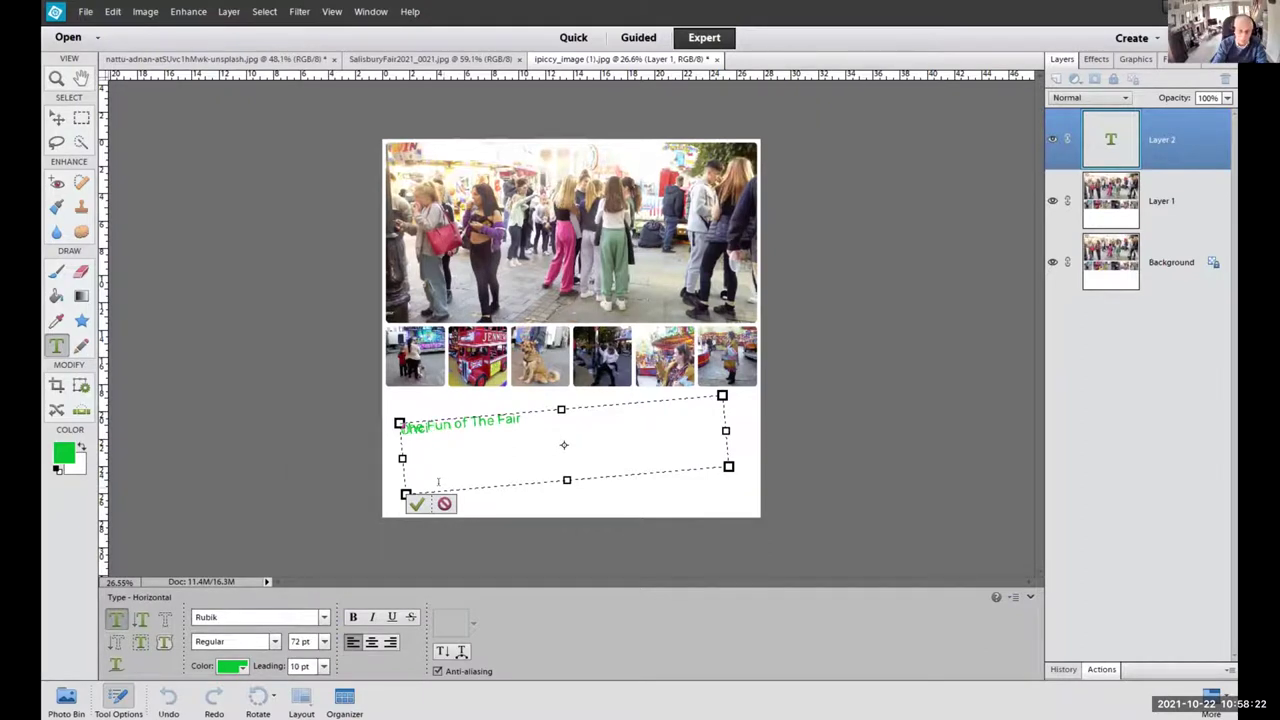
Clear the overlapping second line, try "One" beneath the title with Auto leading, and delete it.
key(BackSpace)
key(BackSpace)
key(BackSpace)
key(BackSpace)
key(Return)
text(One)
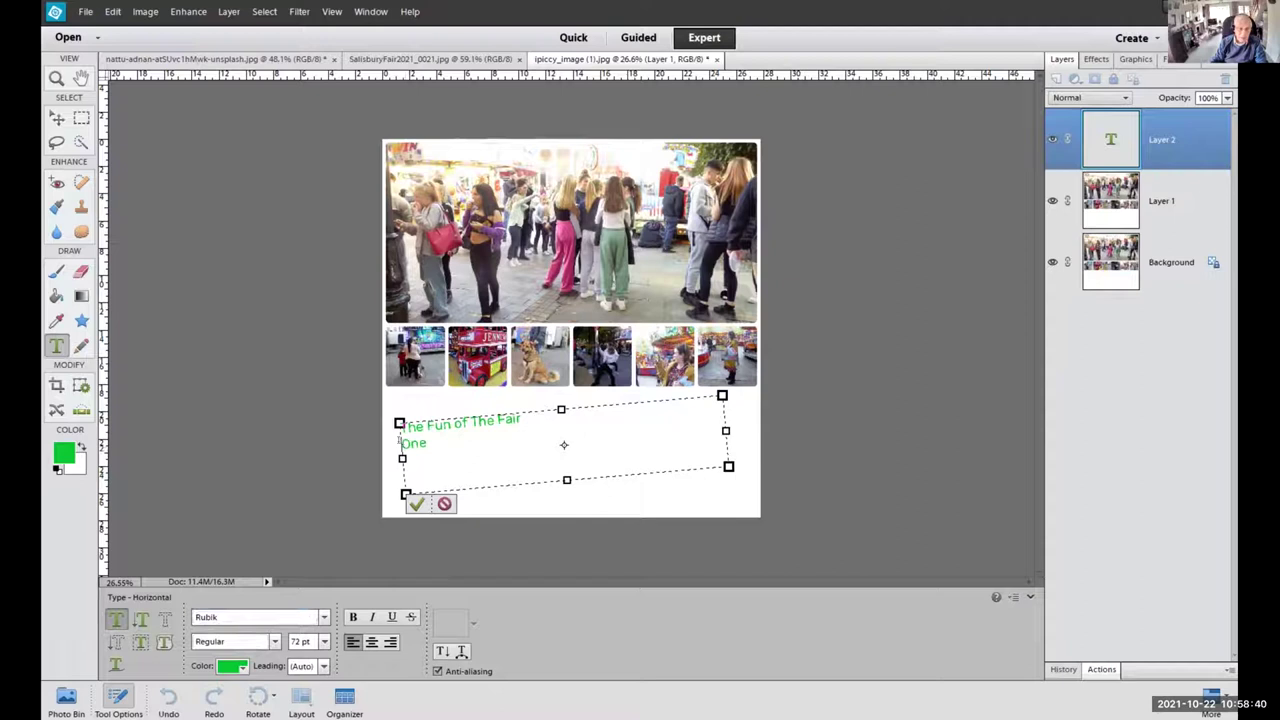
drag(402, 445, 434, 445)
key(BackSpace)
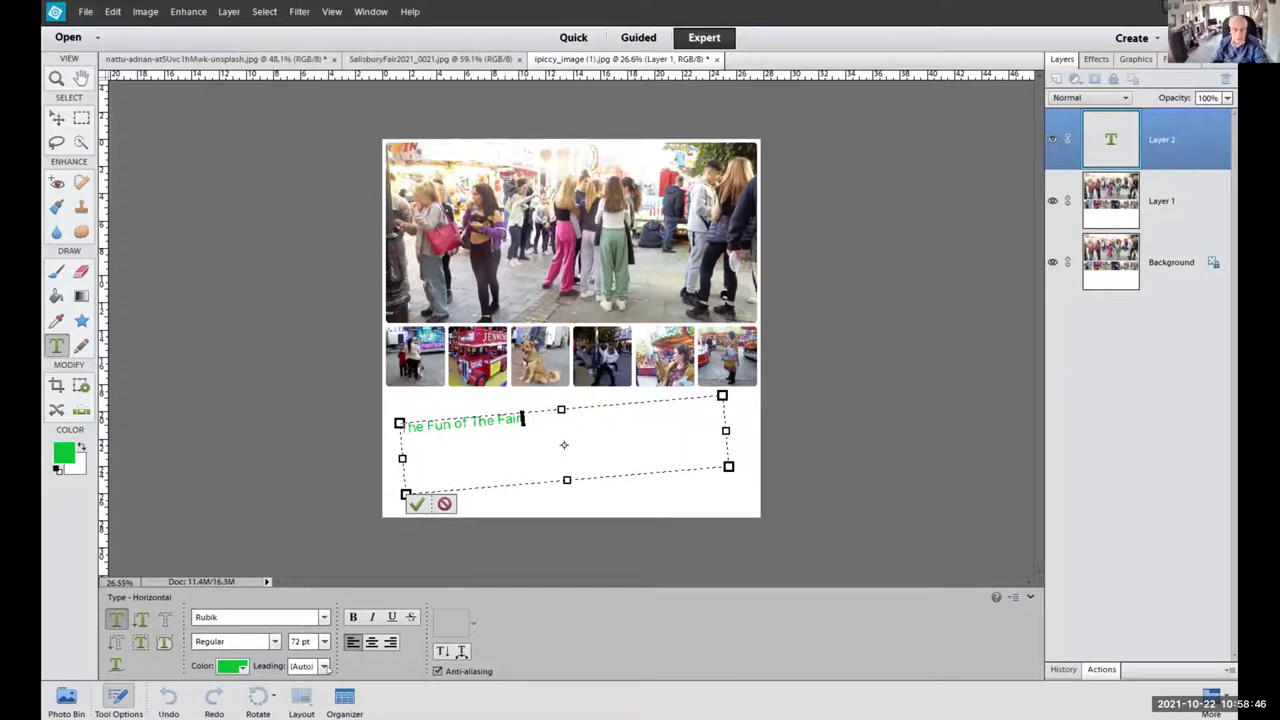
Set the leading to 48 pt and add "One" on a second line below the title.
click(324, 666)
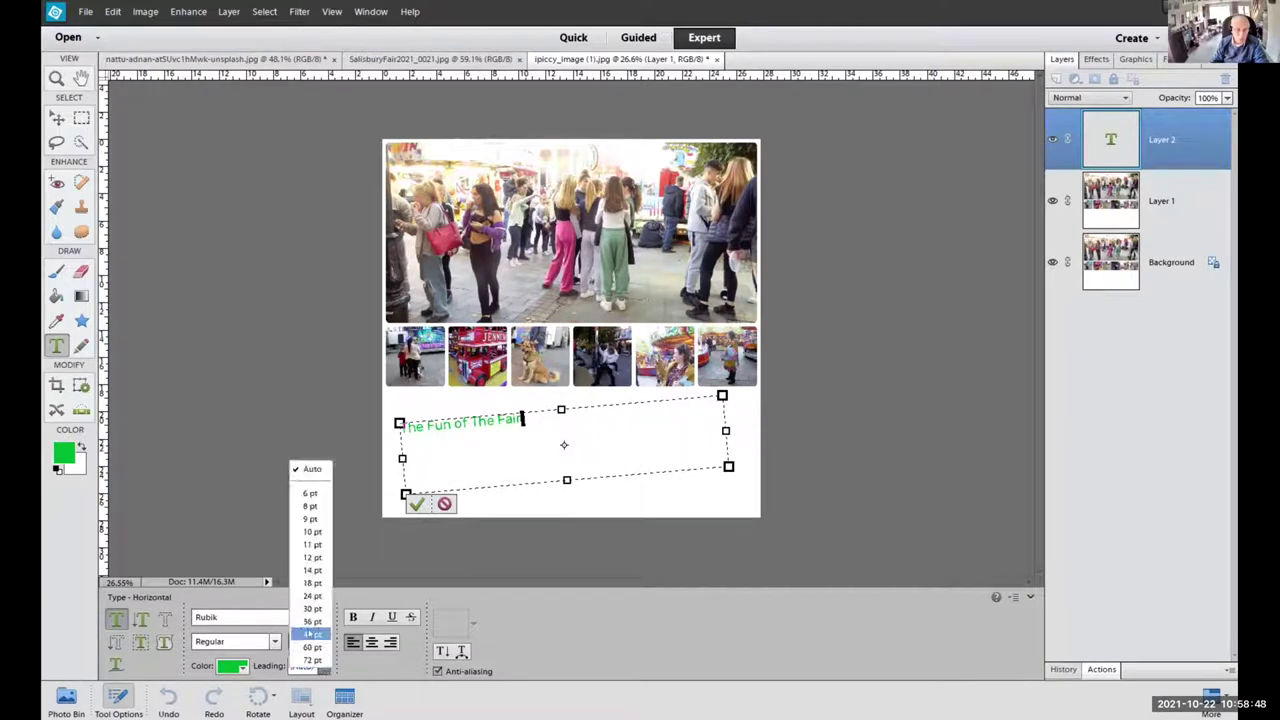
click(309, 634)
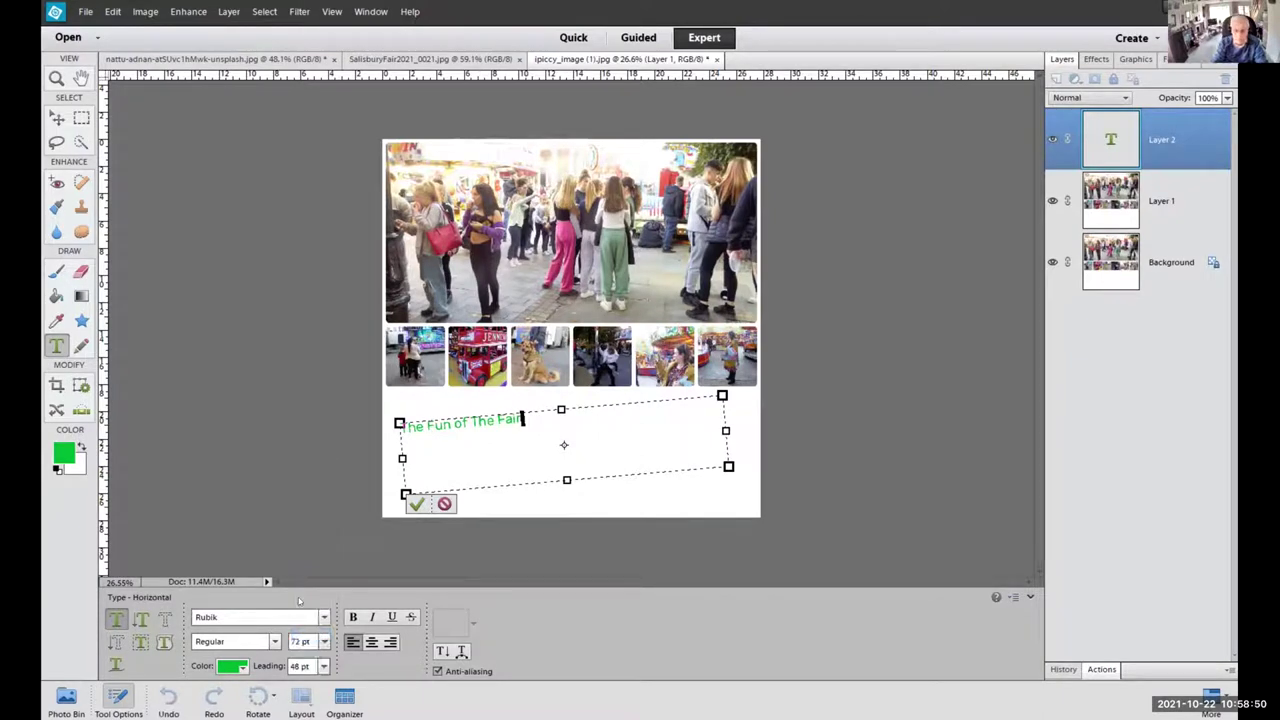
key(Return)
text(On)
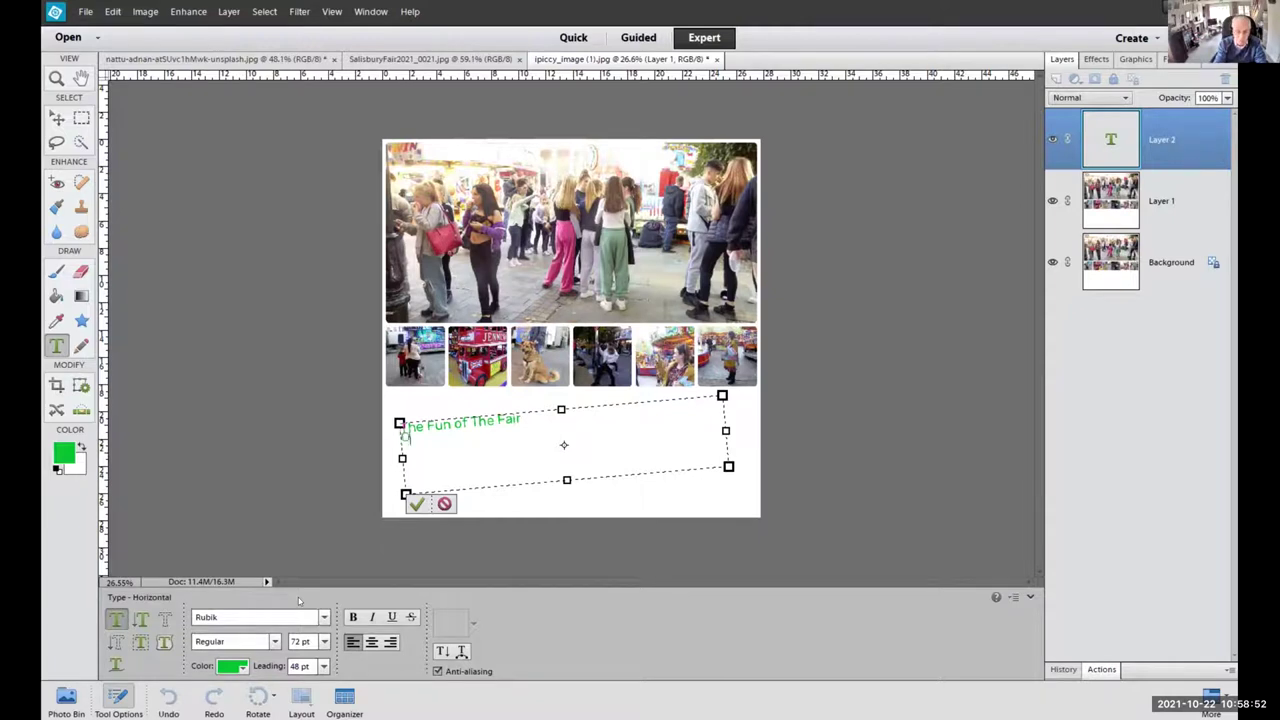
text(e)
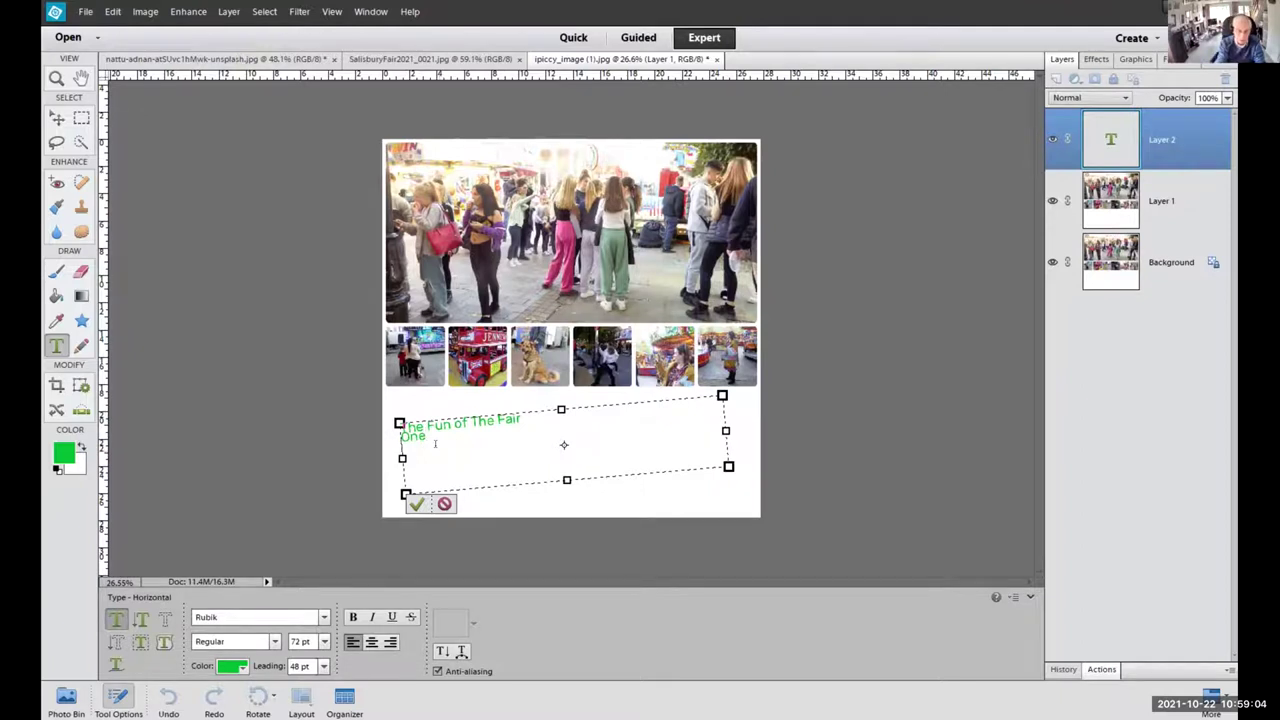
Set the leading to 72 pt and add "Two" on a third line.
click(323, 666)
click(300, 650)
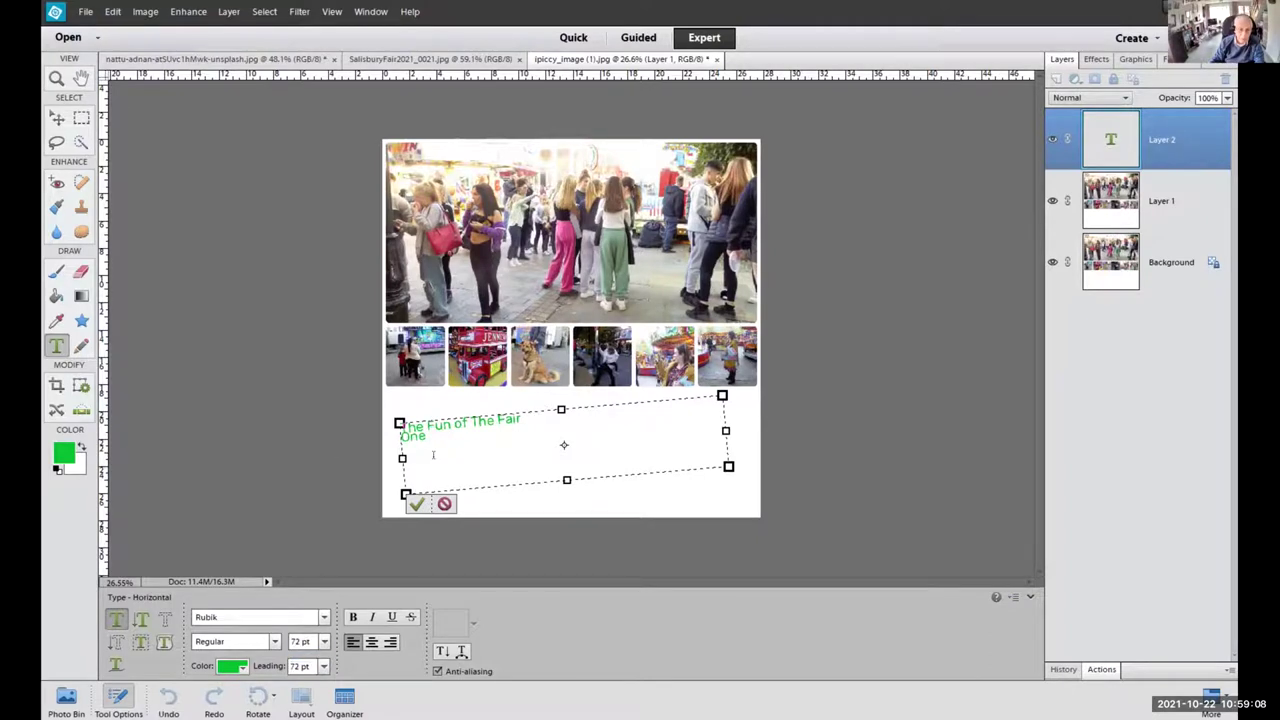
text(Two)
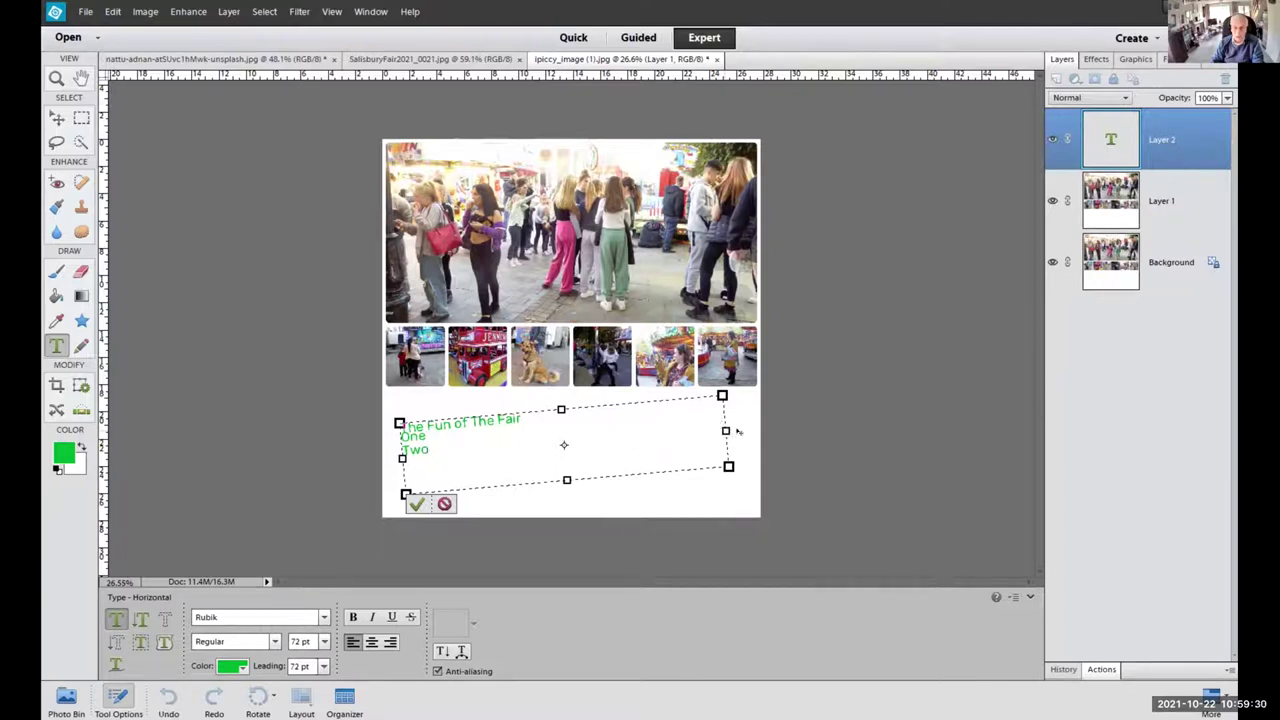
Shift the tilted three-line text block to the right, commit it, and make Layer 1 the active layer.
drag(738, 432, 796, 429)
click(56, 117)
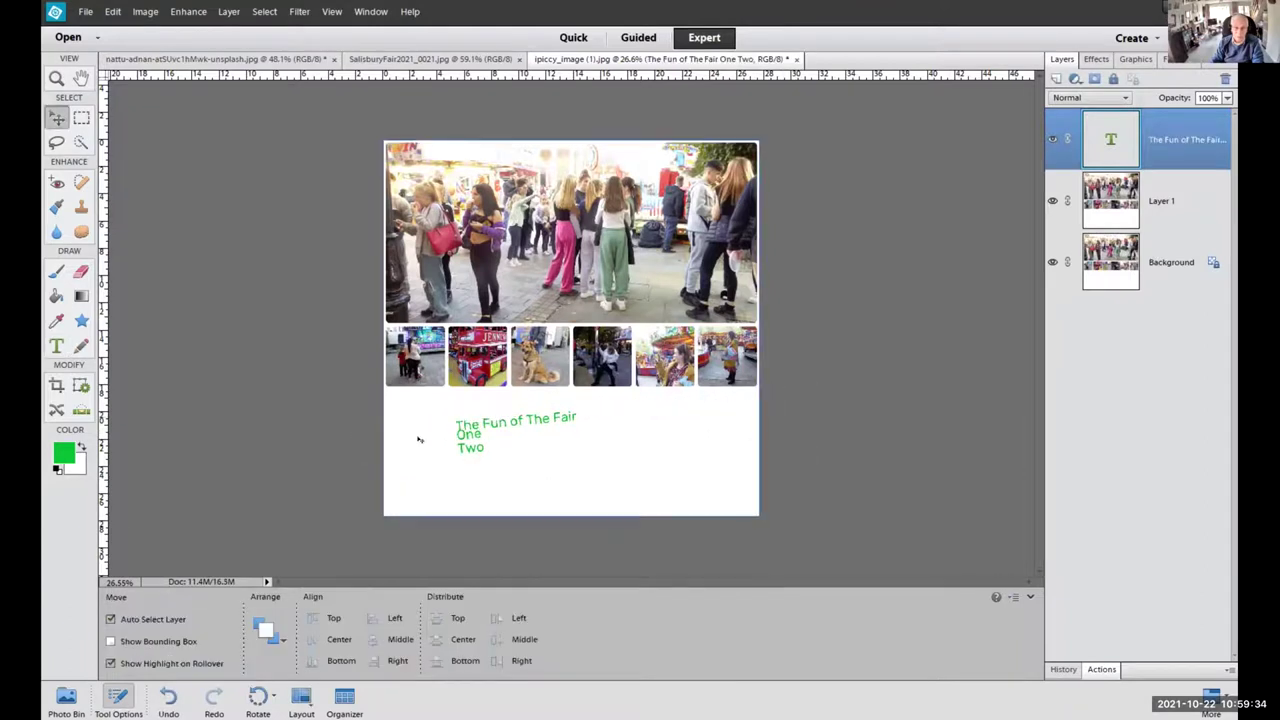
click(545, 481)
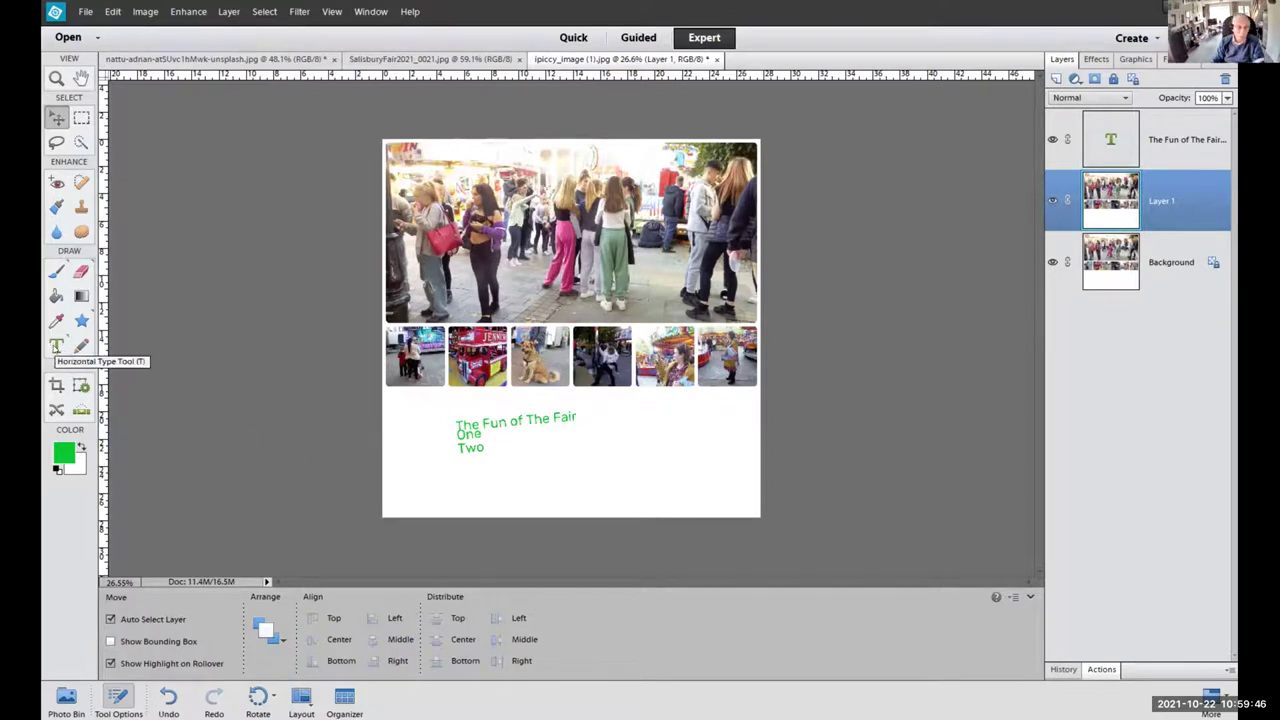
Set the Horizontal Type tool to the Toledo SF font with centered alignment.
click(56, 345)
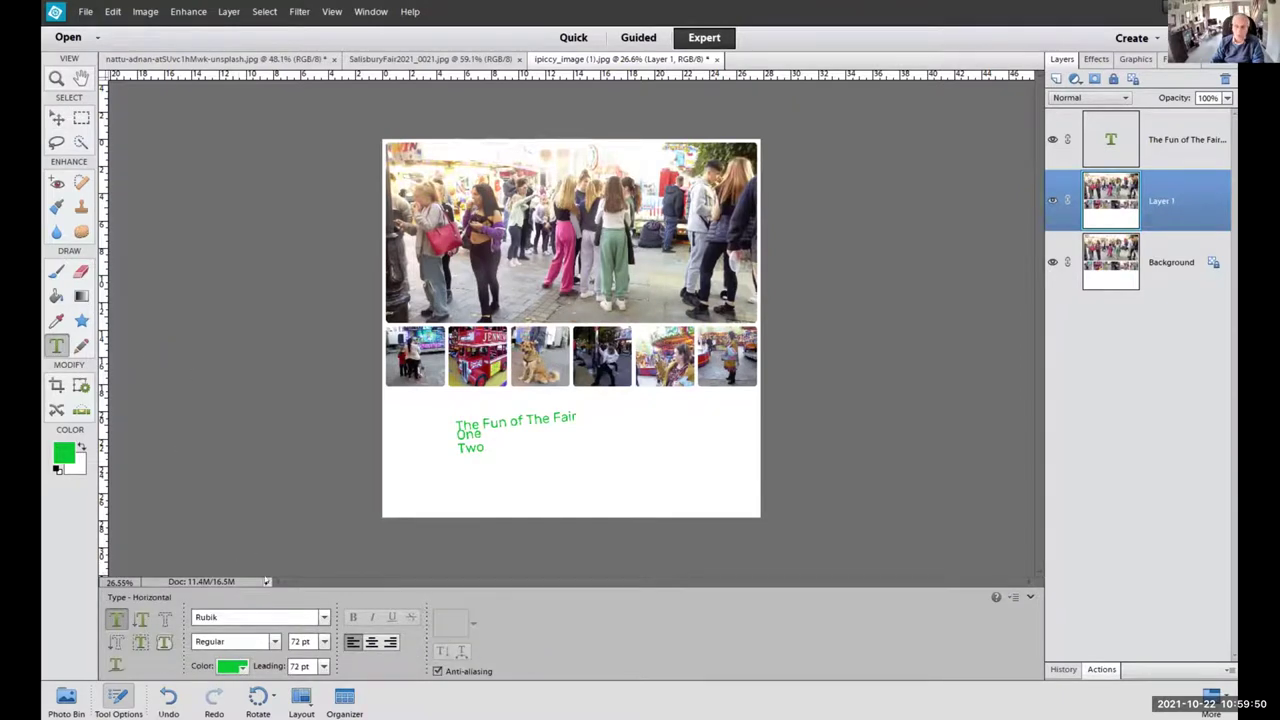
click(324, 617)
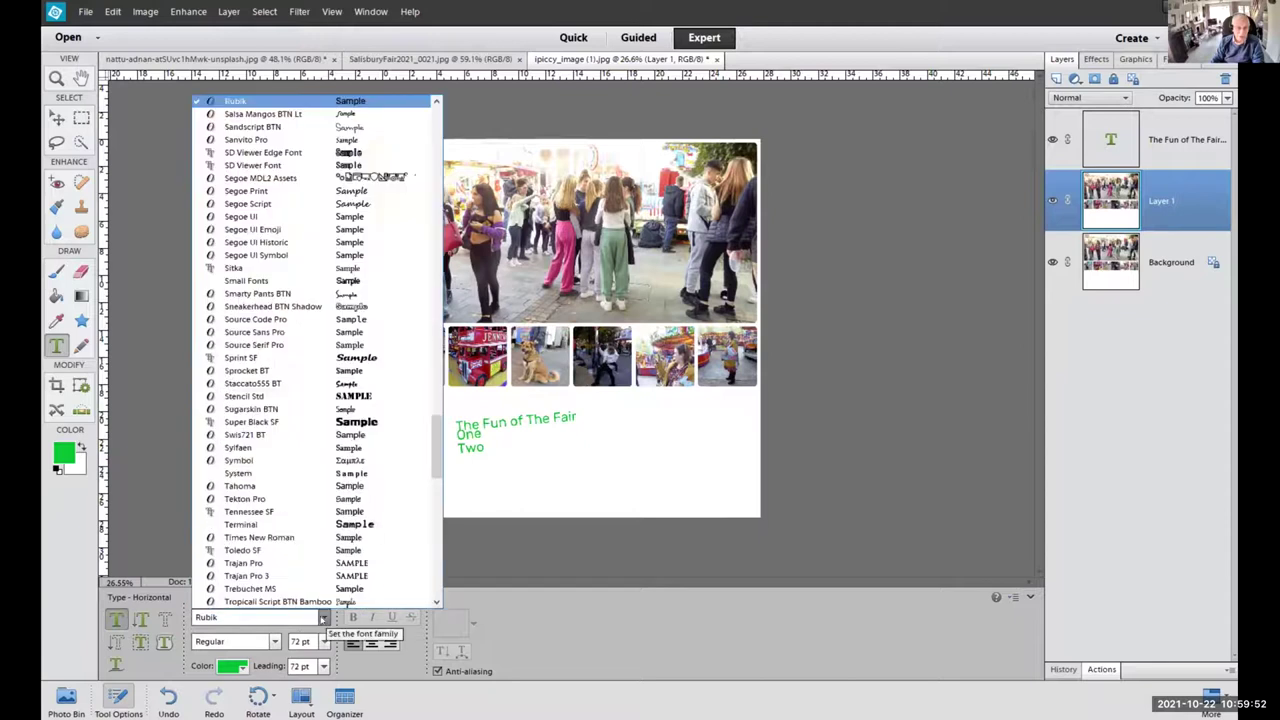
click(238, 551)
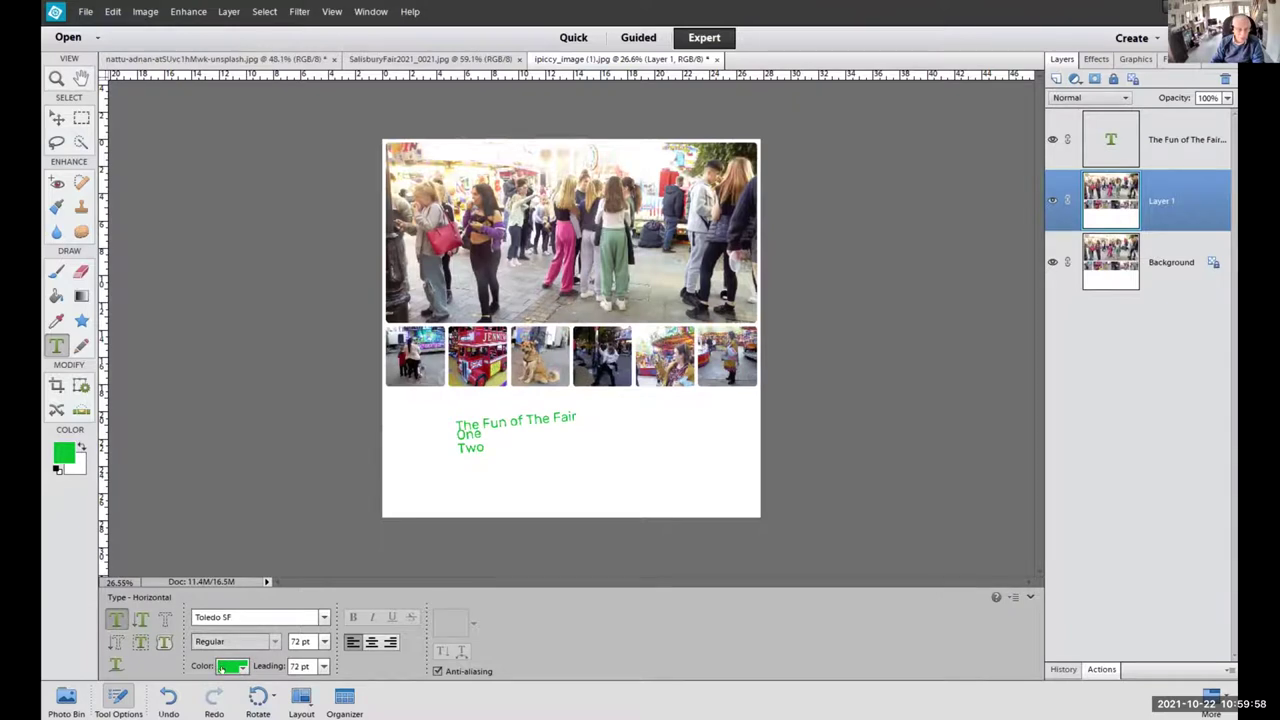
click(371, 642)
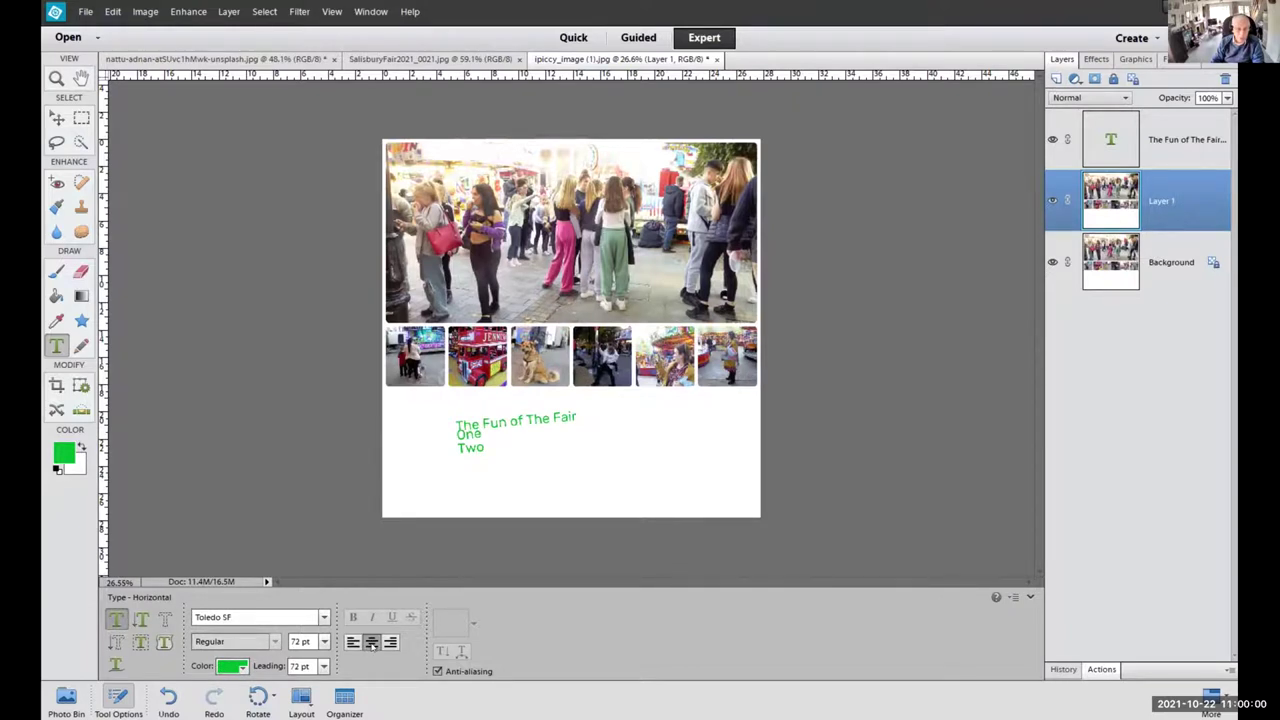
Add the text "The Fair Again" as a new layer just below the "Two" line and commit it.
click(503, 468)
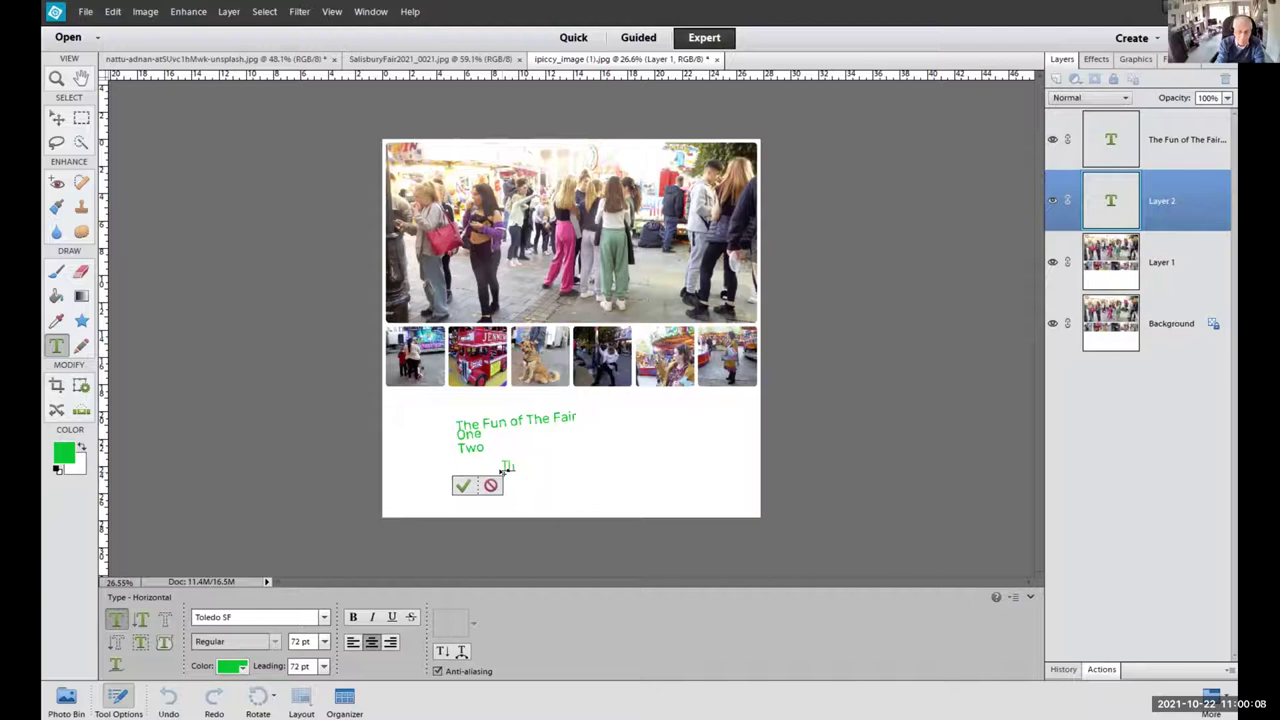
text(The Fai)
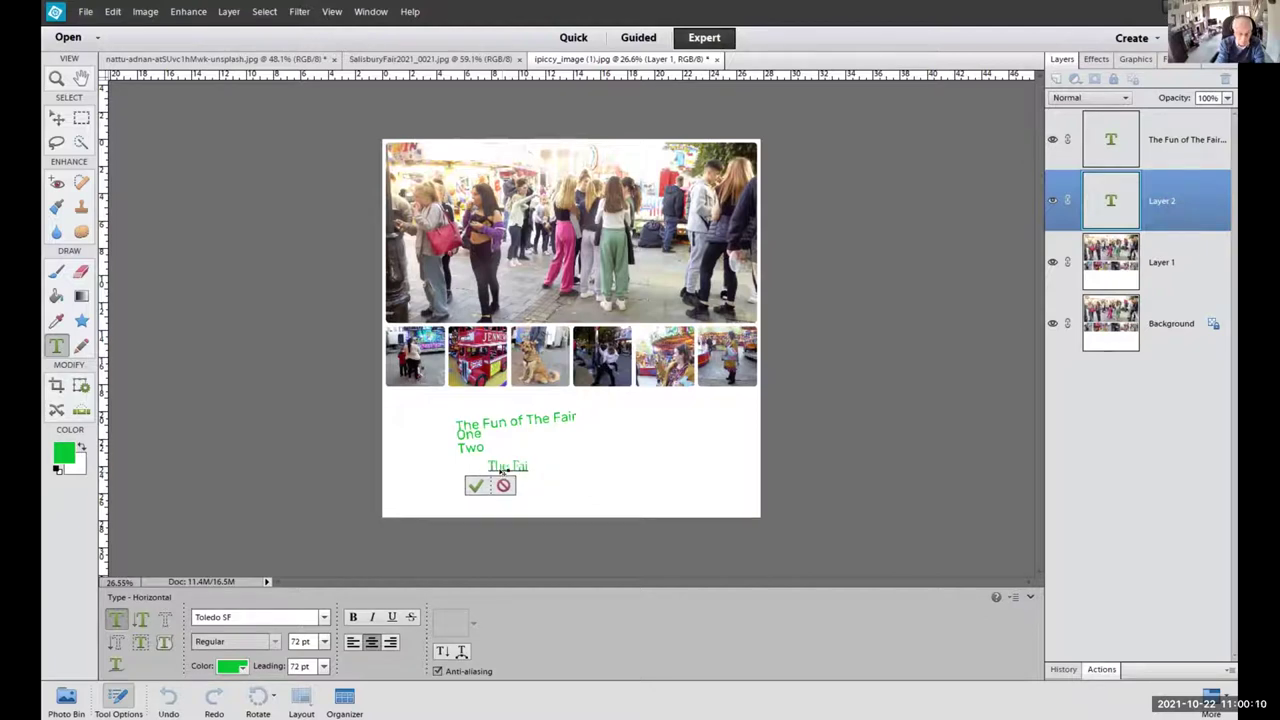
text(r A)
text(u)
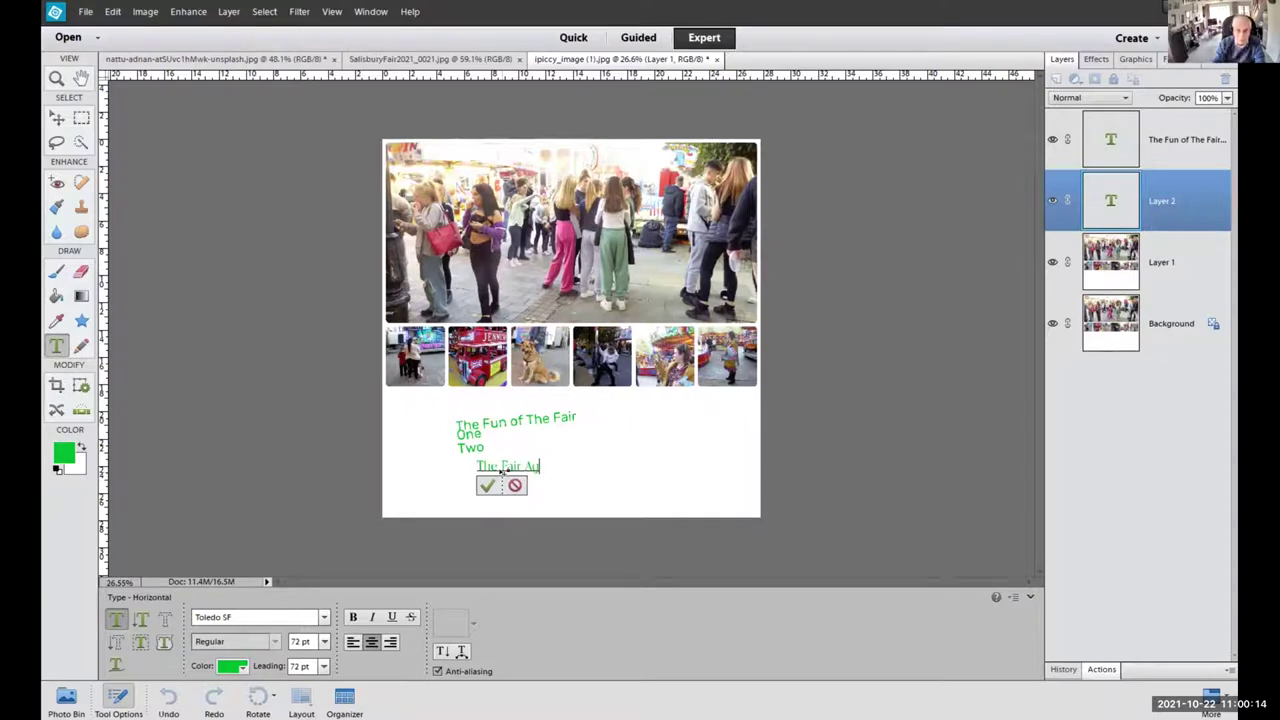
text(ain)
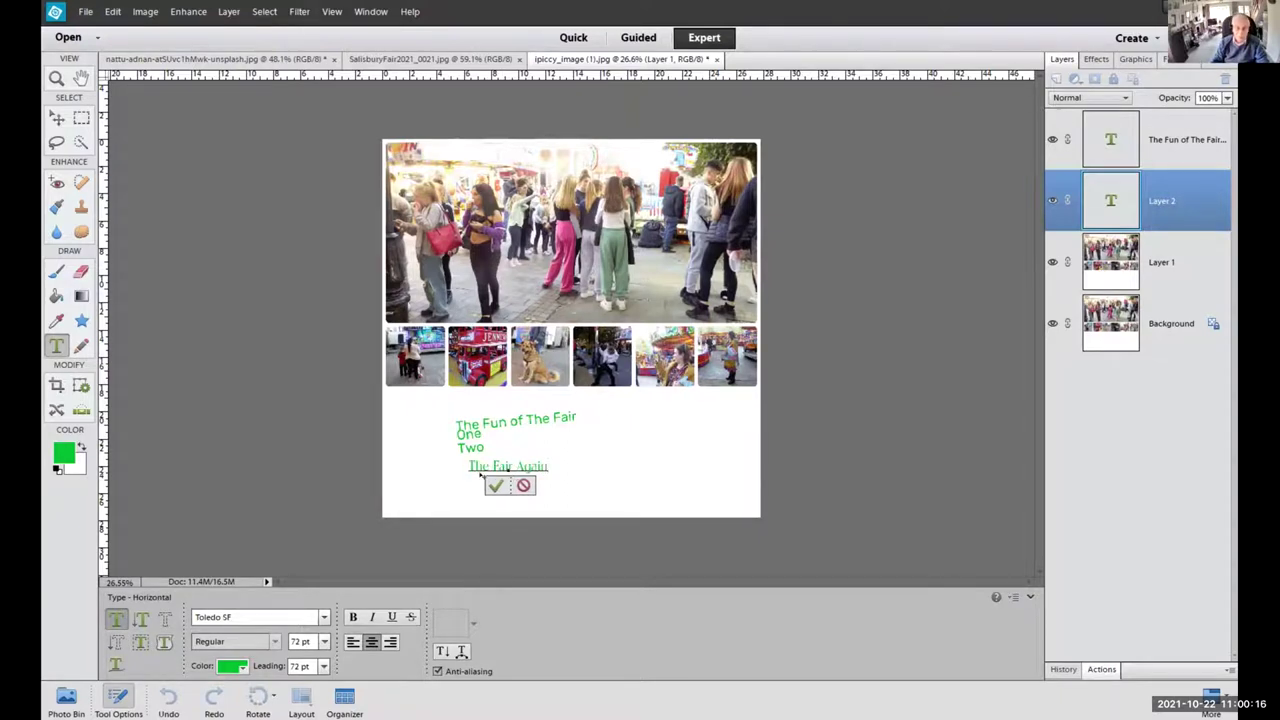
key(Home)
click(498, 488)
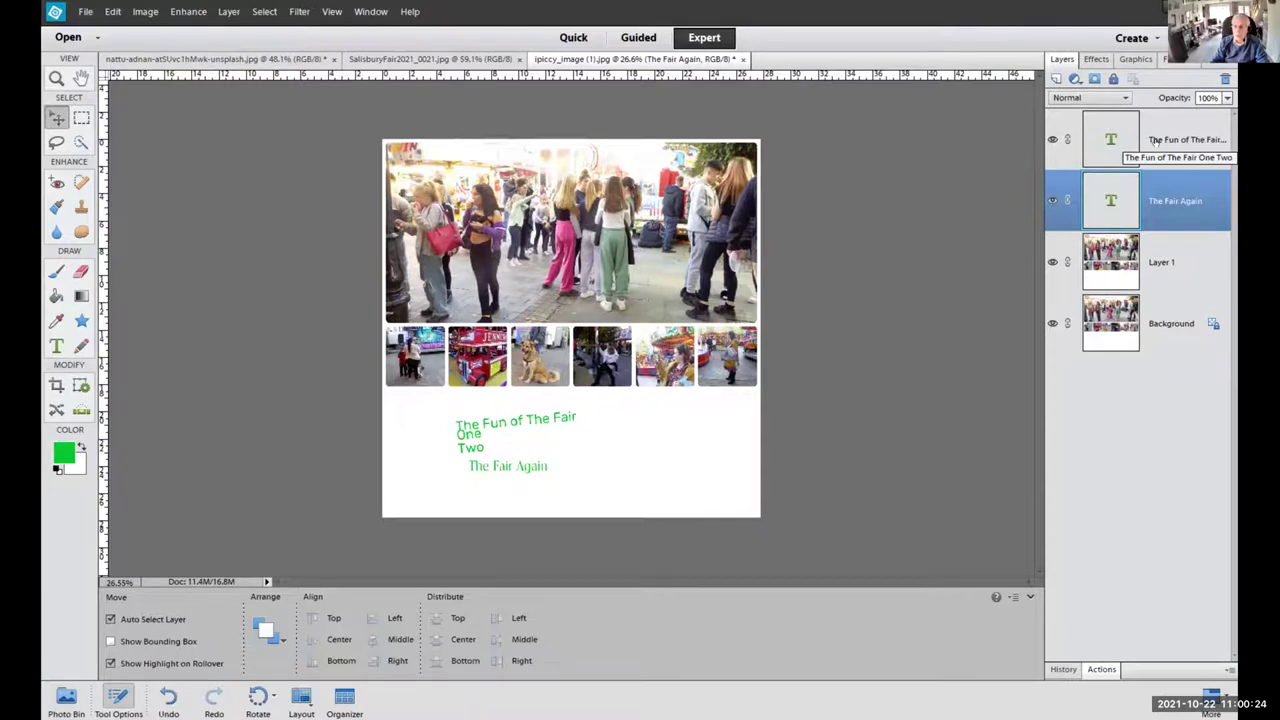
Open the name and text of the "The Fair Again" layer for editing, leaving both unedited.
double_click(1174, 201)
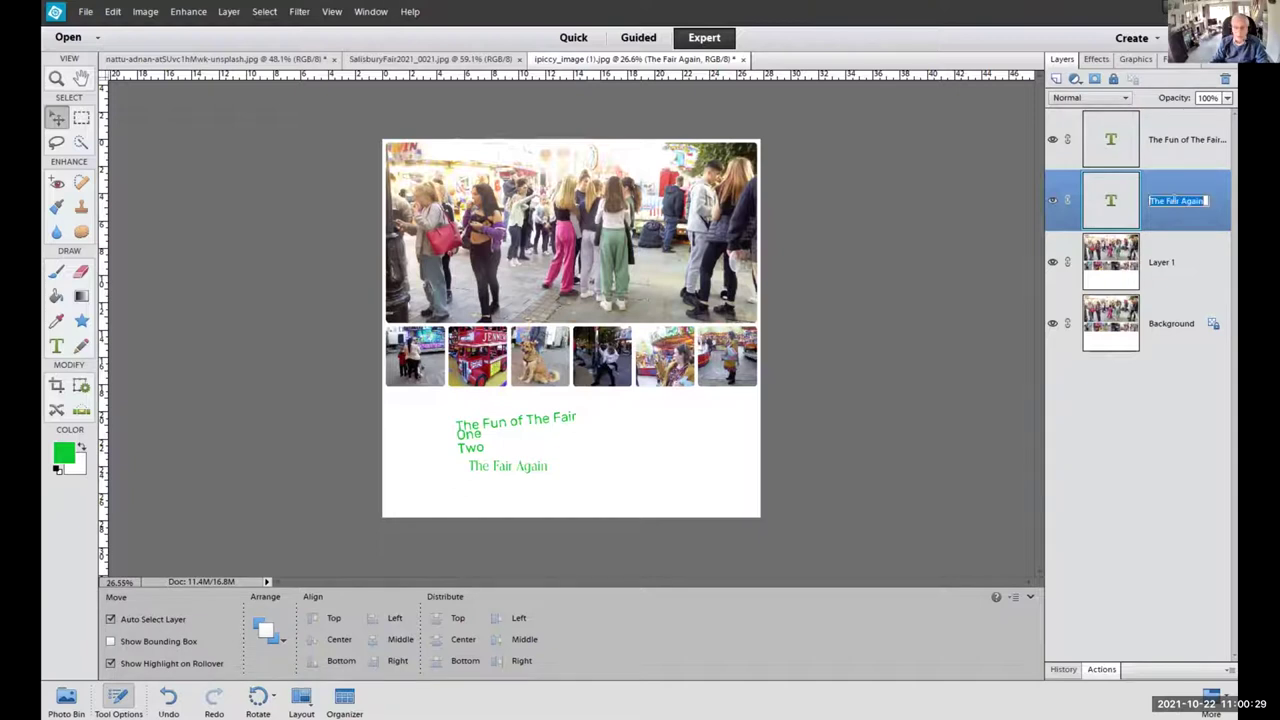
double_click(1110, 198)
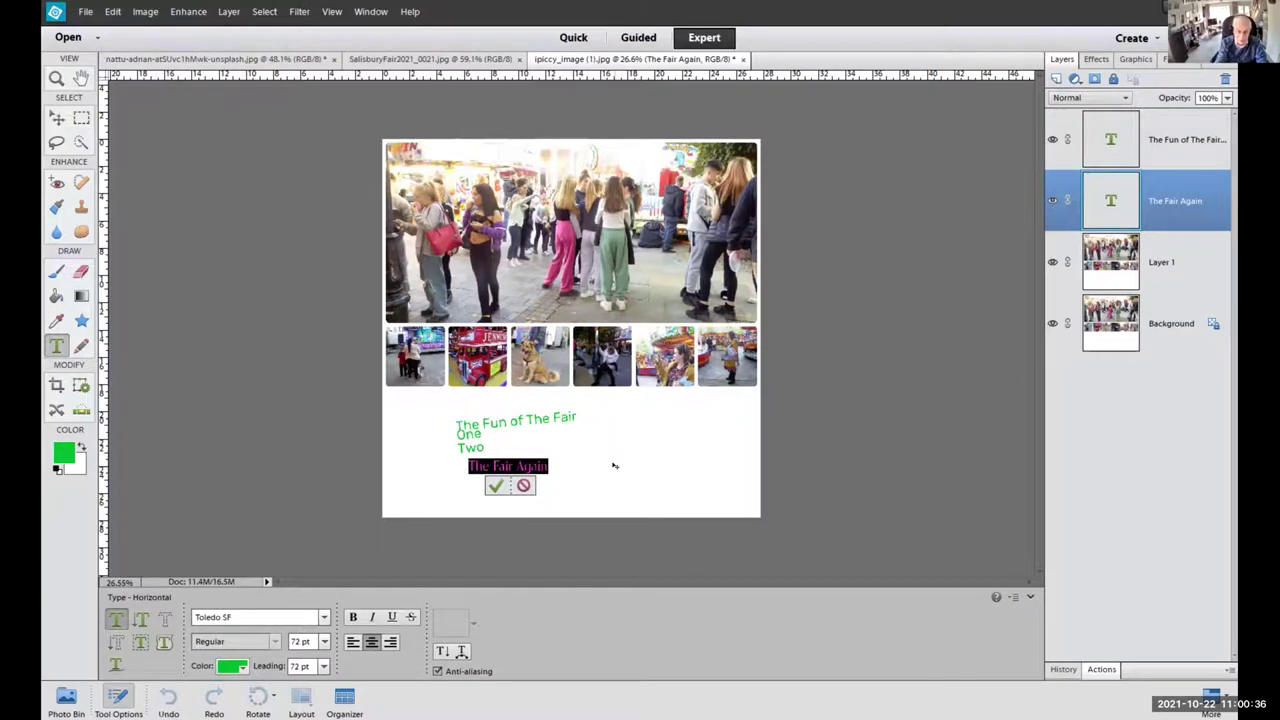
key(Escape)
key(v)
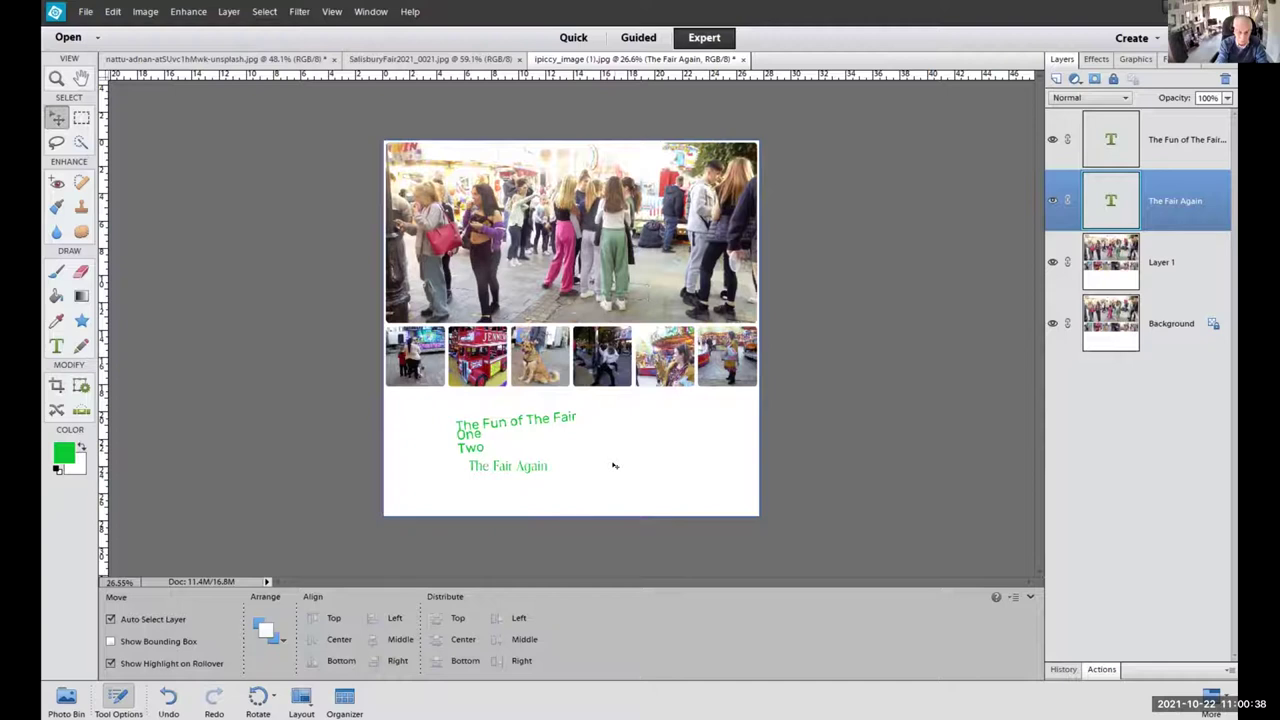
Free-transform "The Fair Again" to about 316% and move it lower in the blank area.
key(ctrl+t)
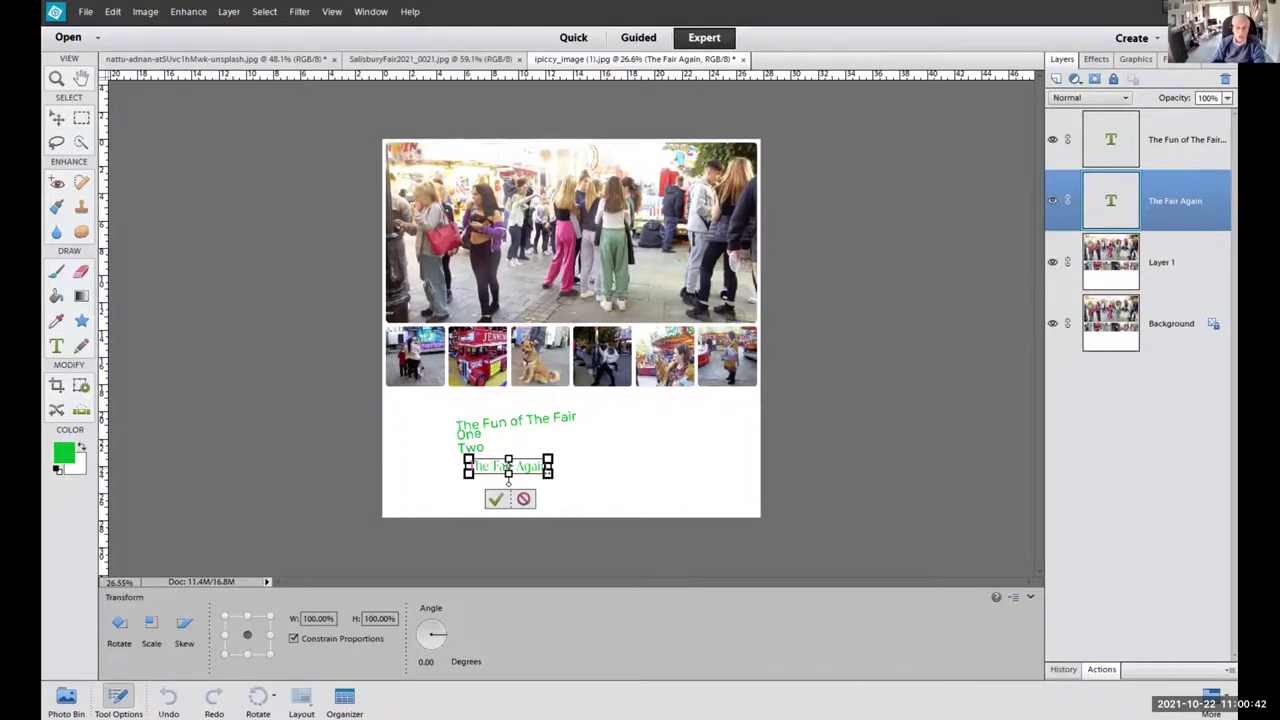
drag(547, 458, 736, 395)
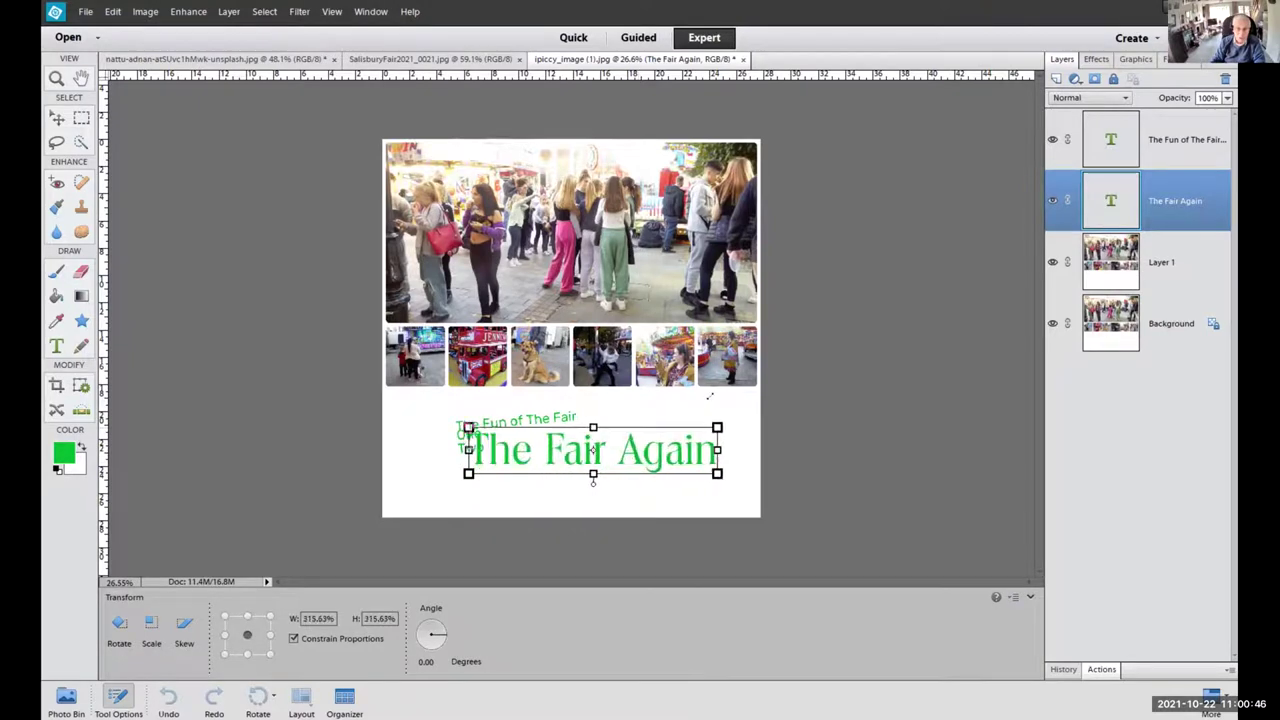
drag(606, 451, 608, 477)
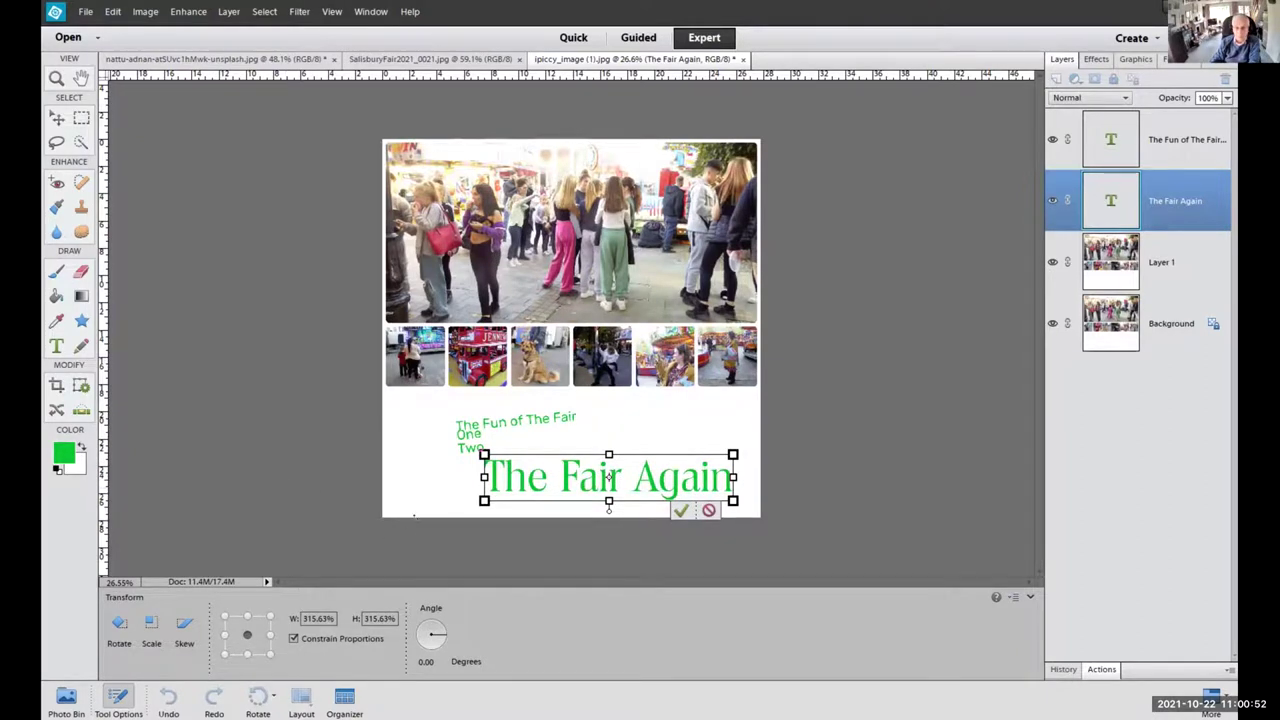
Rotate "The Fair Again" slightly counterclockwise and back to about 3.6 degrees clockwise.
drag(484, 444, 482, 453)
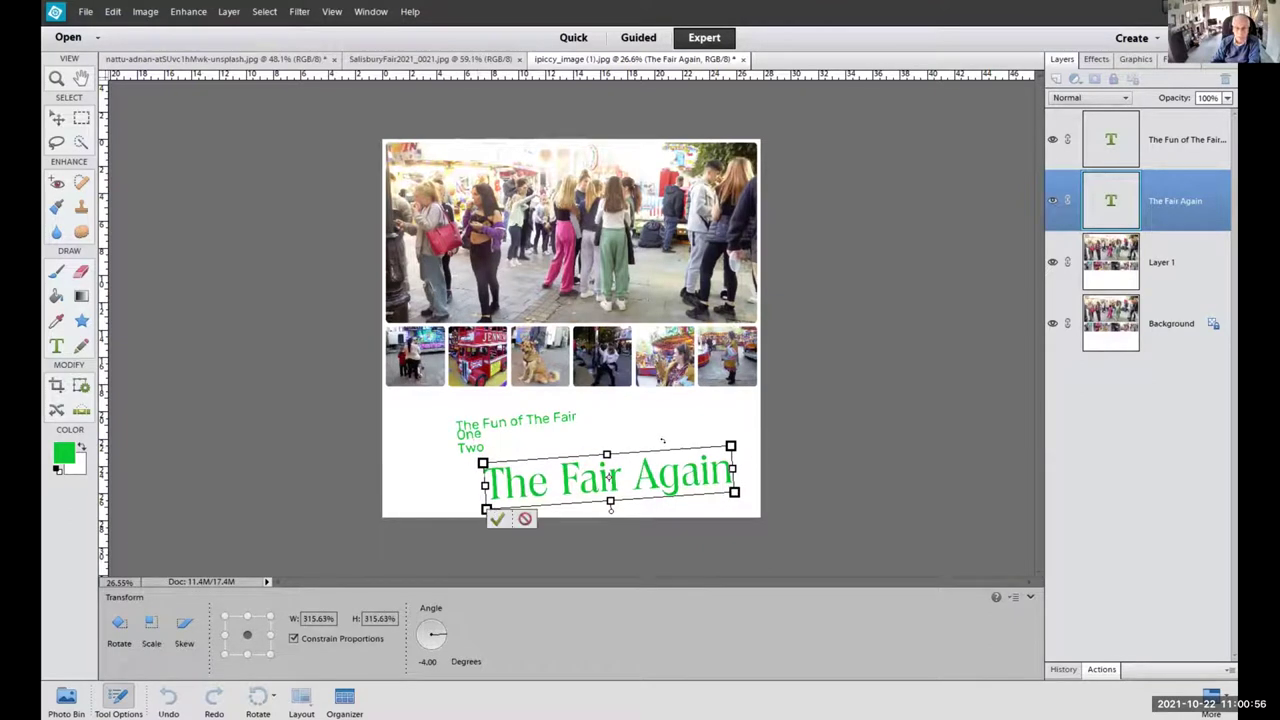
drag(726, 440, 730, 456)
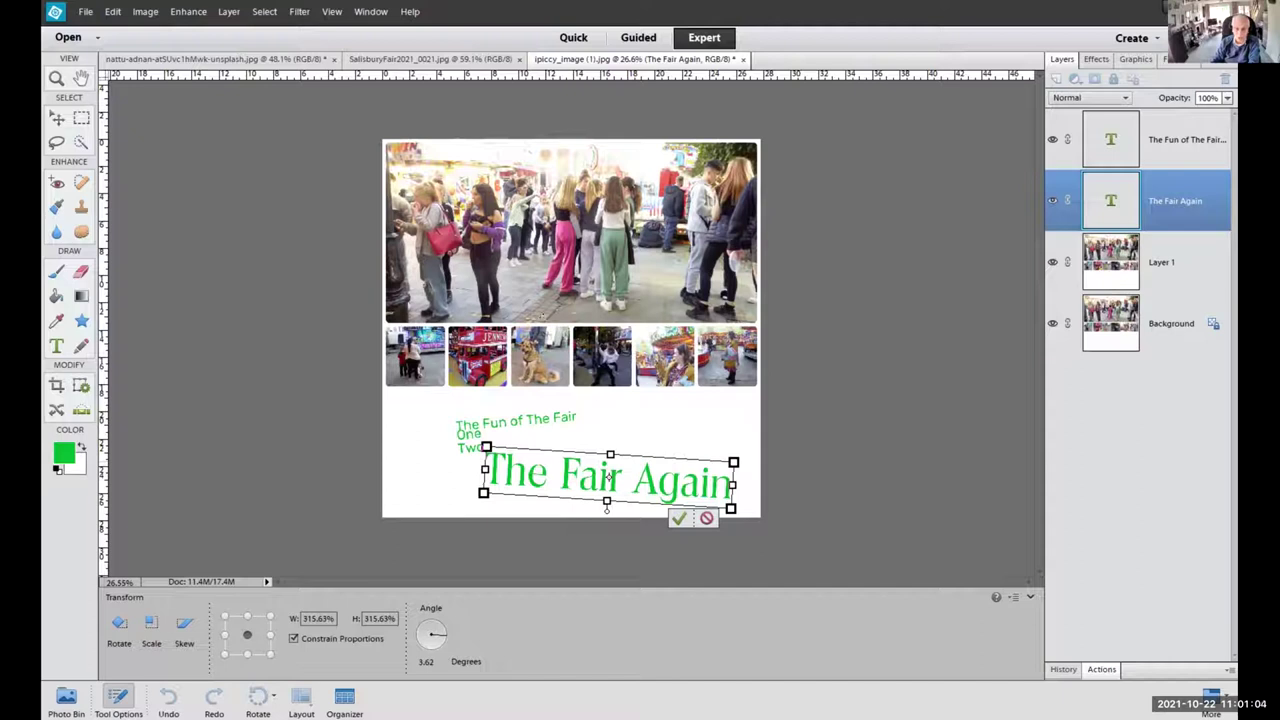
Skew "The Fair Again" upward at its left end to about 13.5 degrees, shift it slightly right and commit the transform.
click(146, 13)
mouse_move(190, 41)
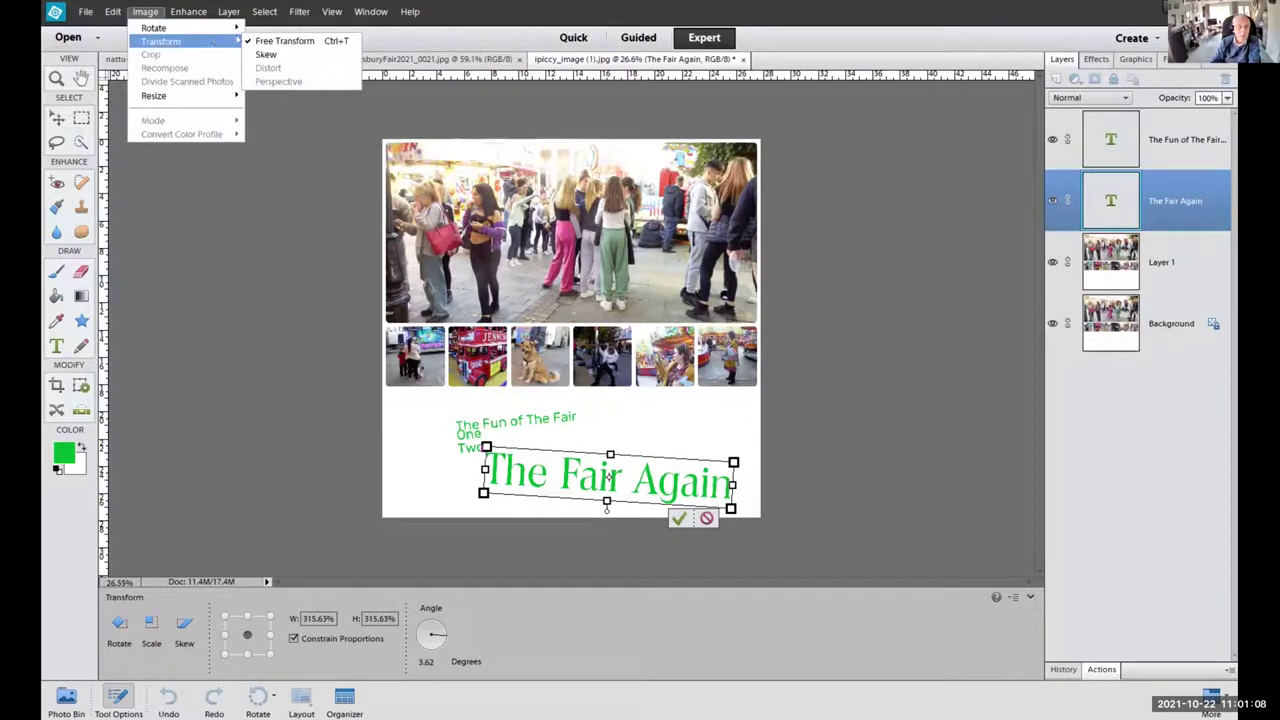
click(266, 54)
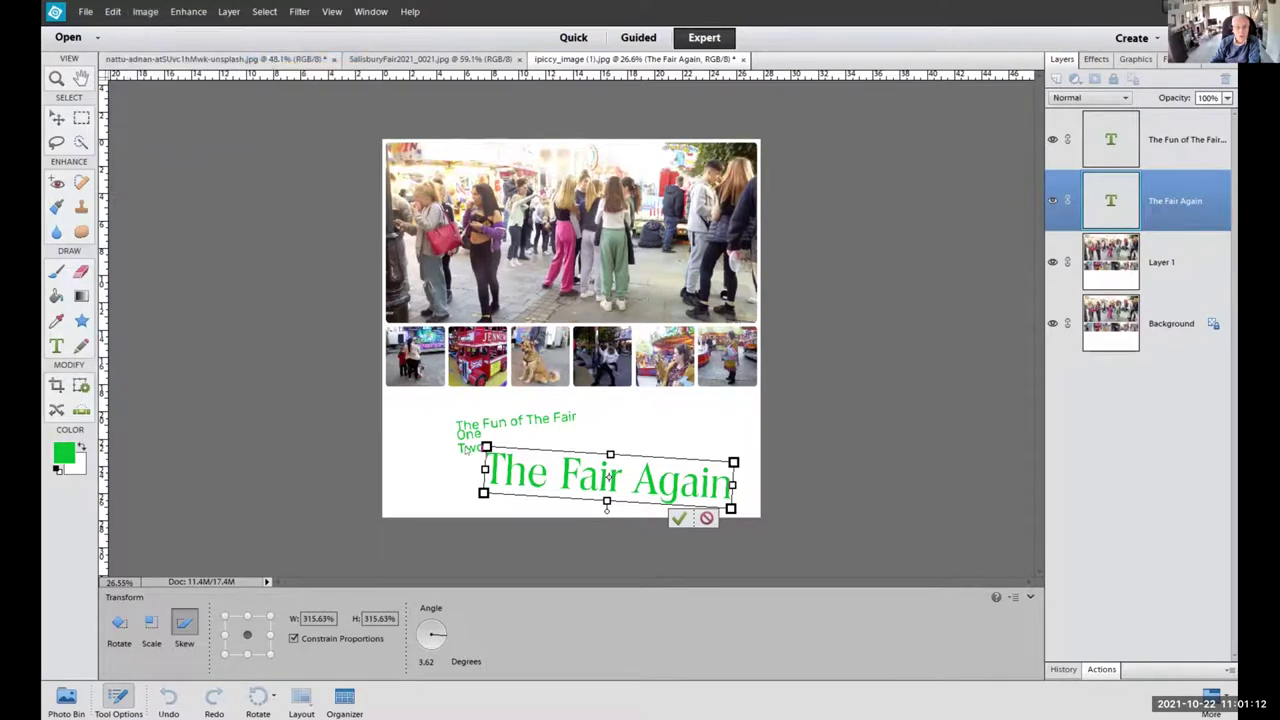
drag(484, 469, 489, 430)
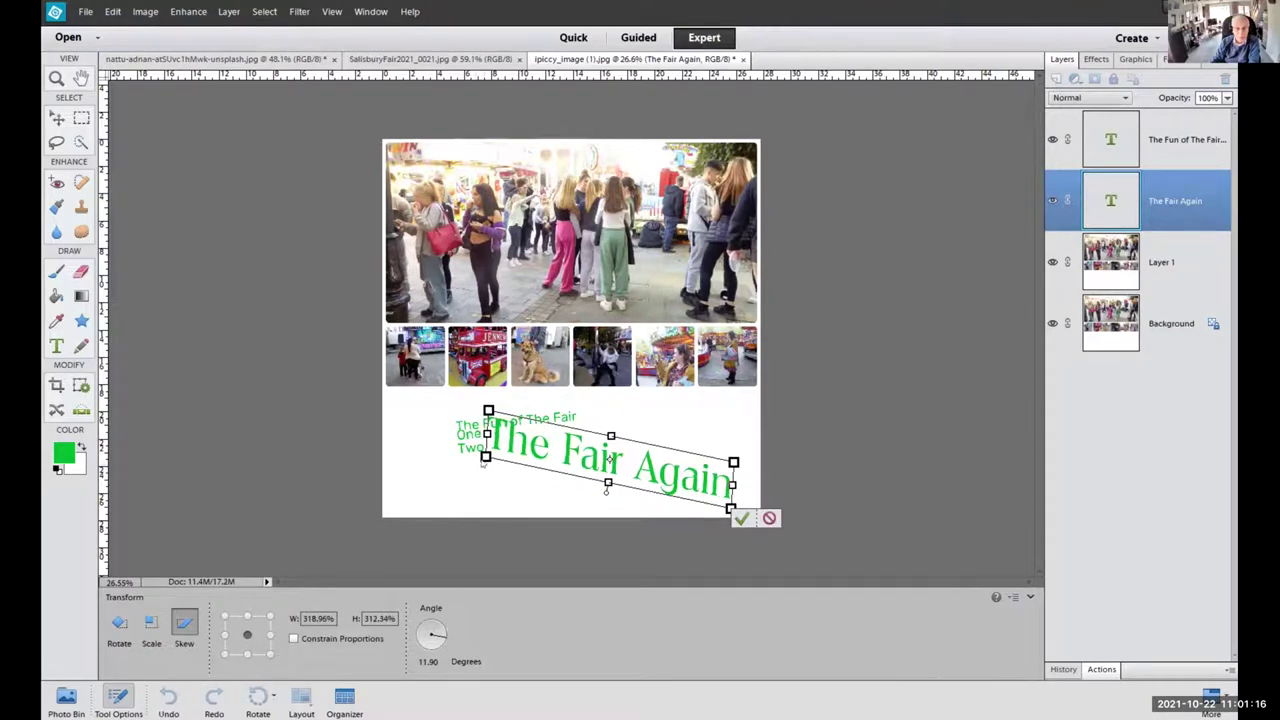
drag(608, 462, 645, 478)
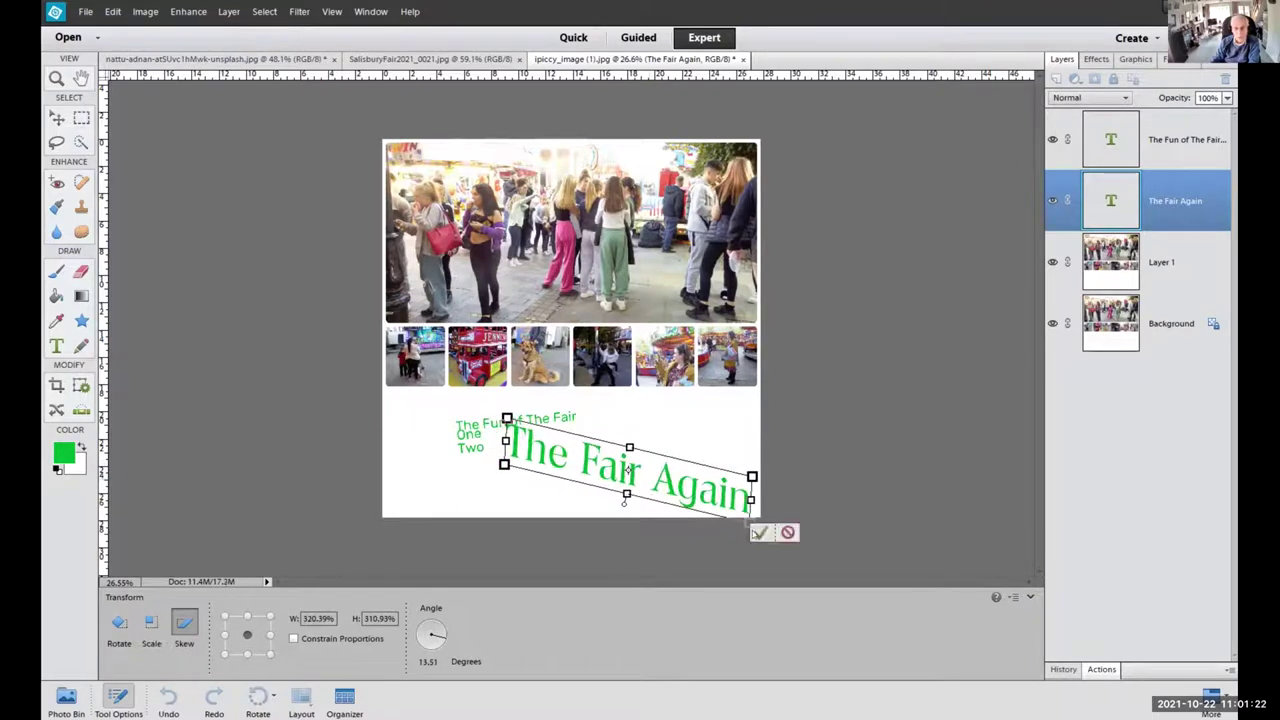
click(760, 532)
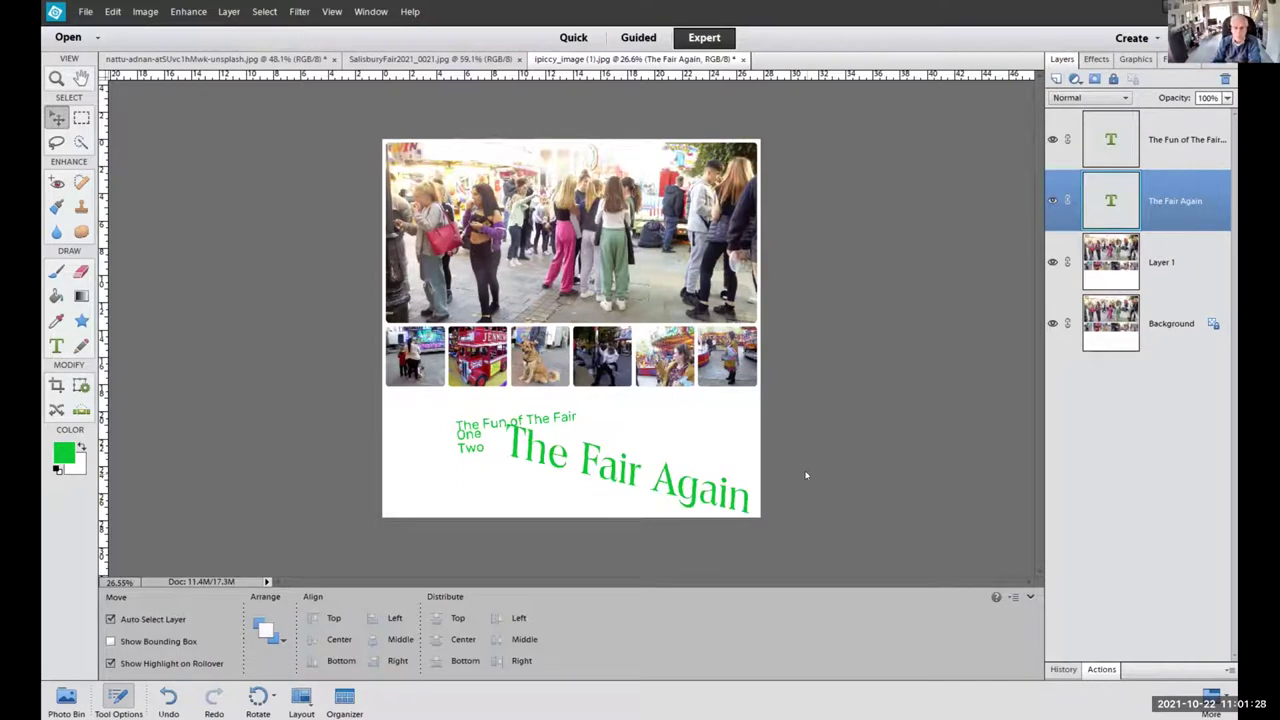
Move the "The Fun of The Fair" text block toward the left of the blank area and commit its slightly adjusted text box.
drag(495, 438, 420, 442)
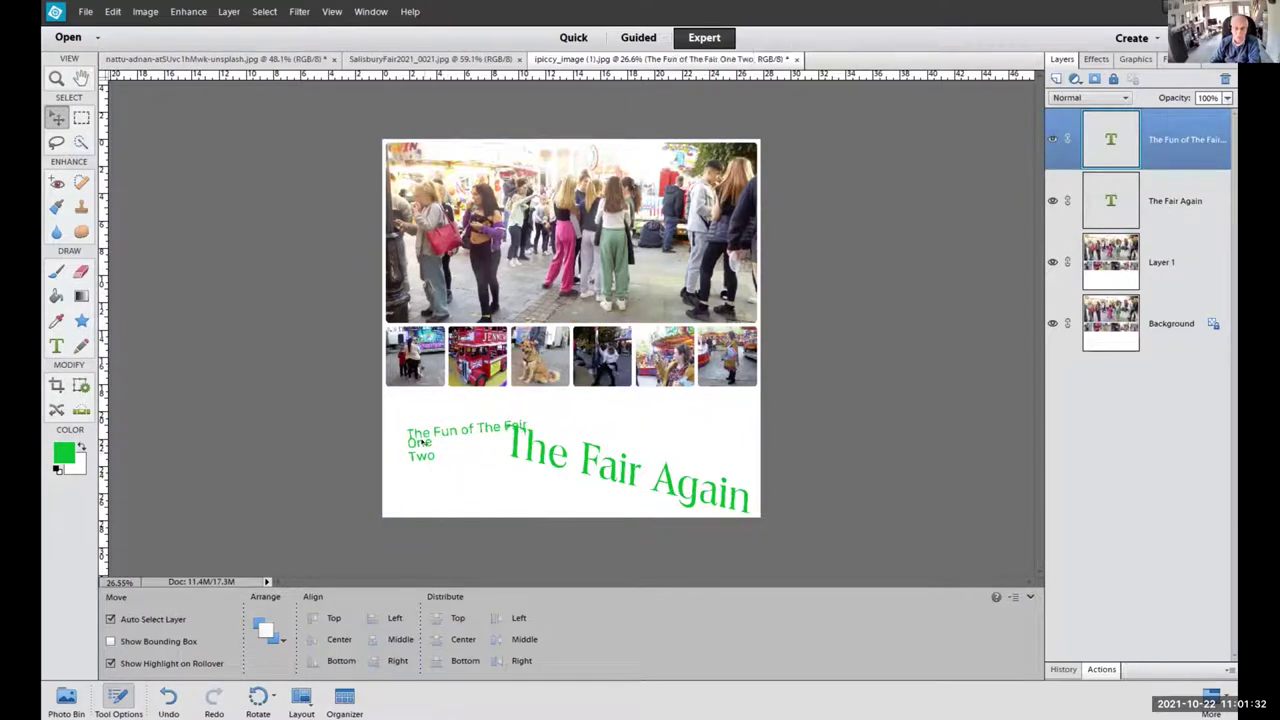
double_click(1110, 138)
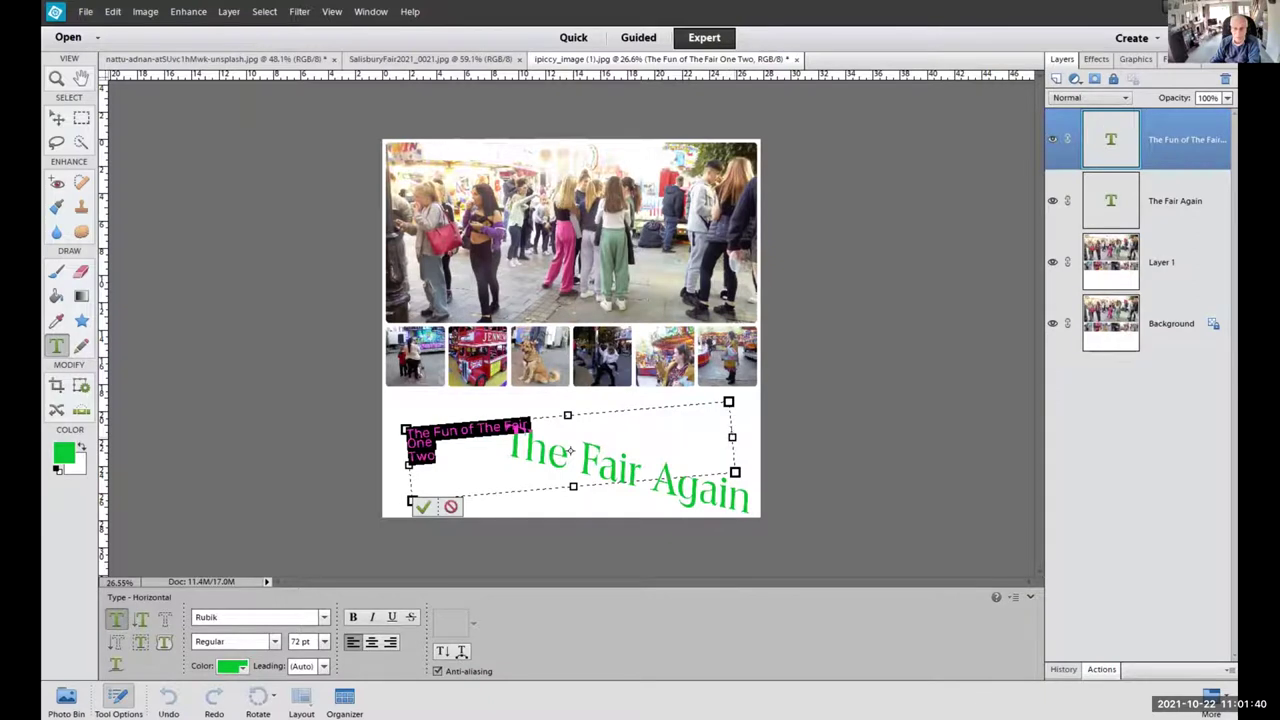
drag(733, 437, 742, 437)
click(423, 506)
key(v)
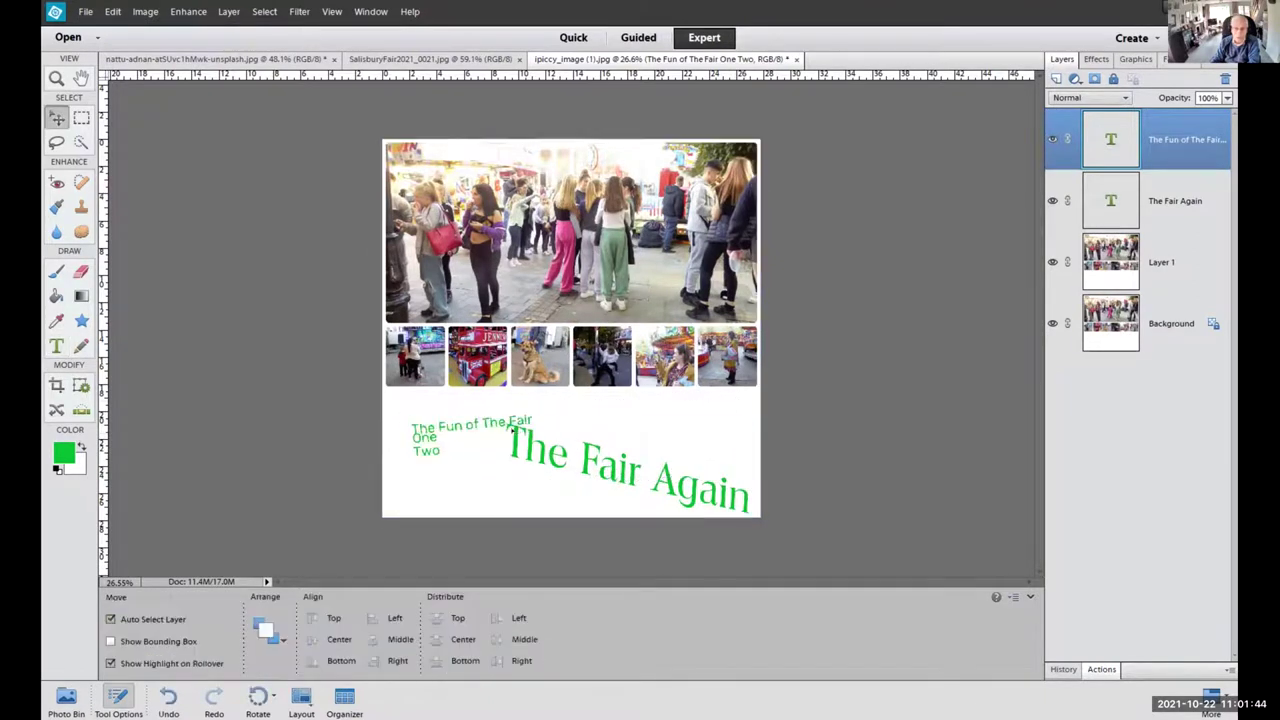
Shrink the "The Fun of The Fair" text box in width and height, and move the block up clear of "The Fair Again".
double_click(433, 428)
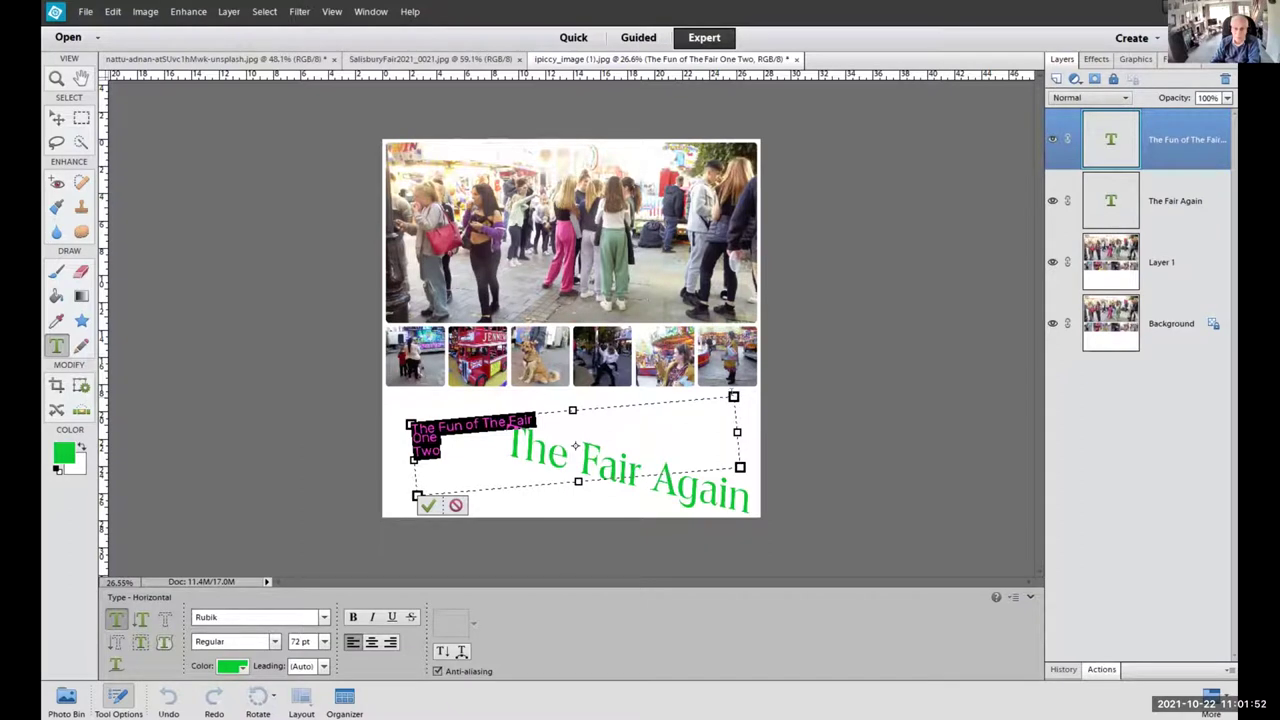
drag(733, 397, 591, 404)
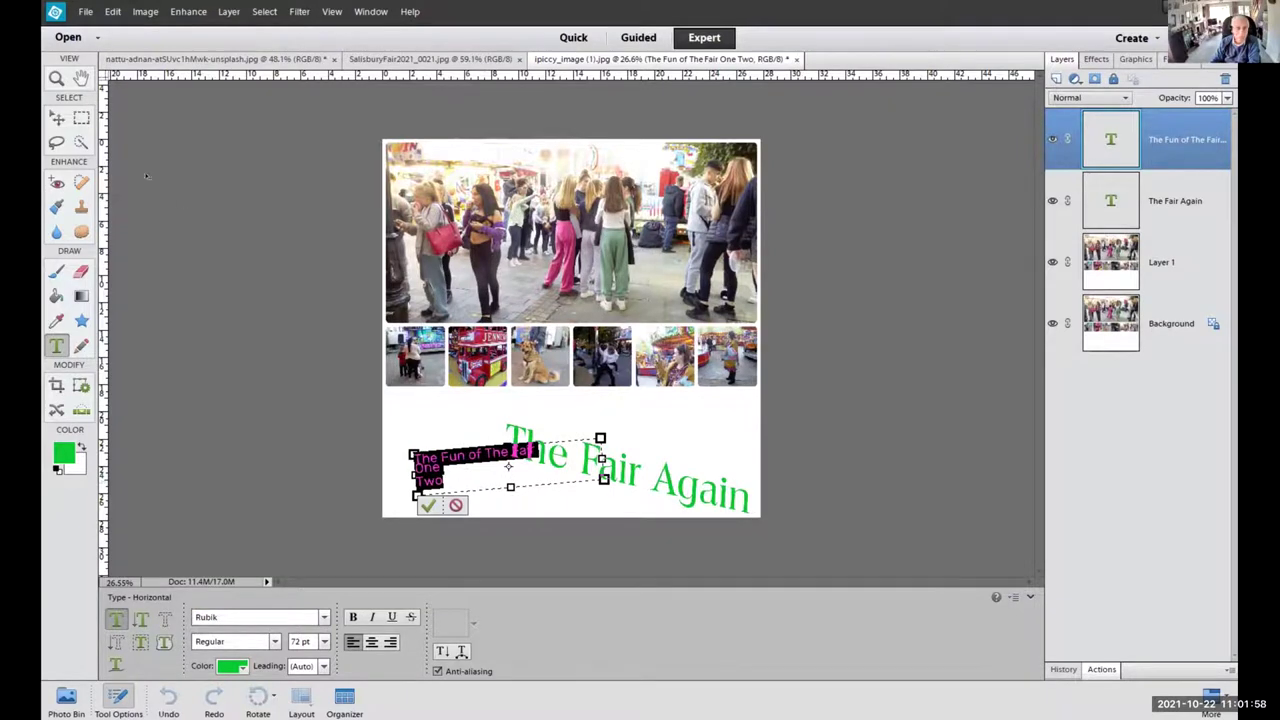
click(56, 118)
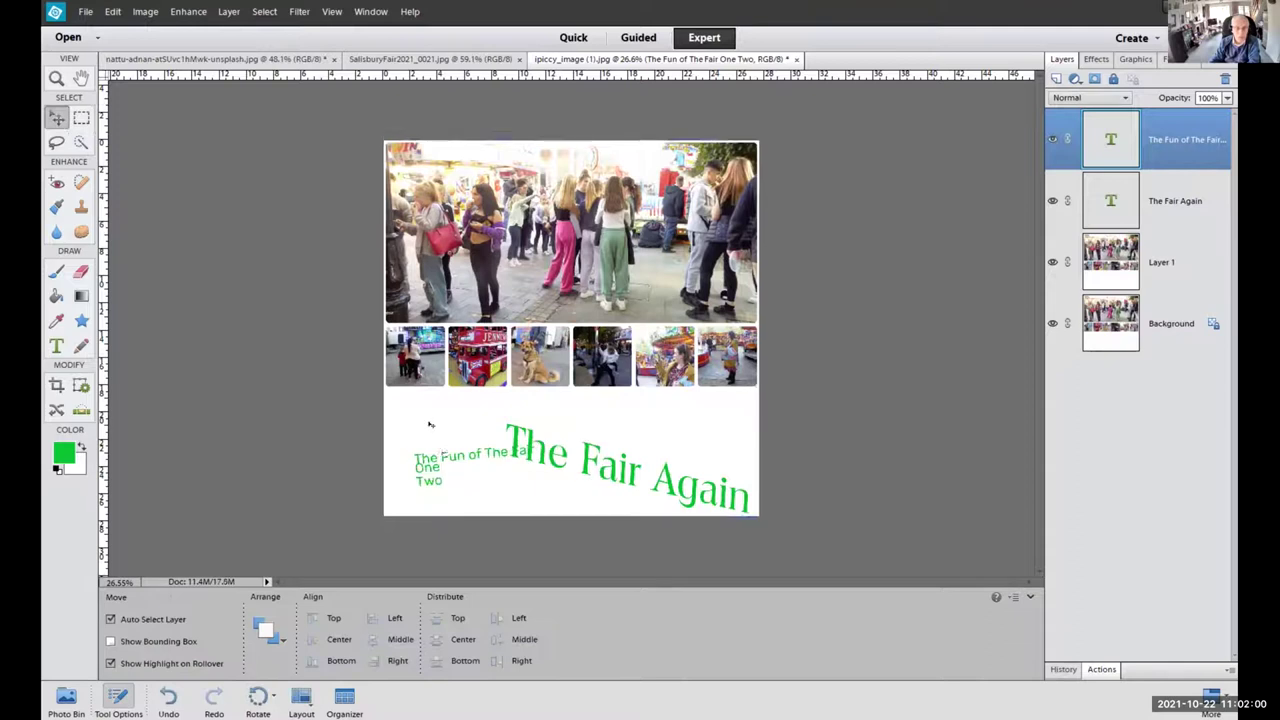
drag(443, 455, 430, 427)
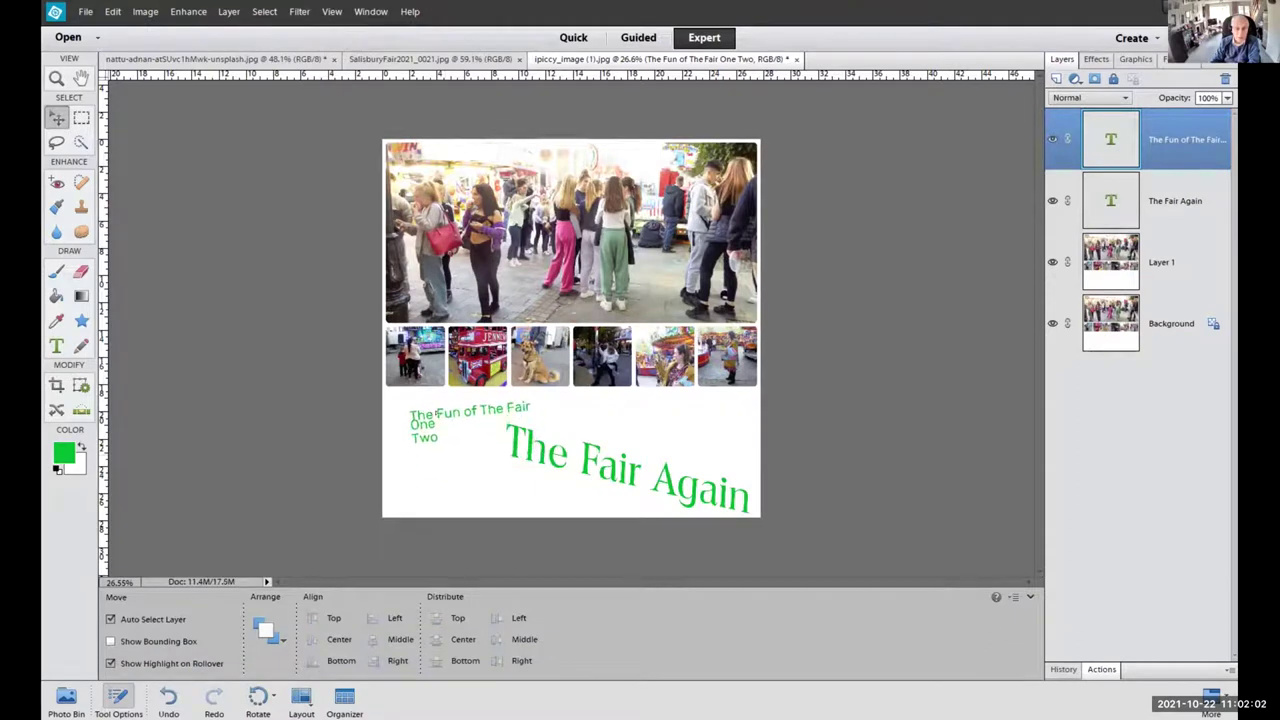
Try making the "The Fun of The Fair" text box taller, and discard the edit.
double_click(418, 415)
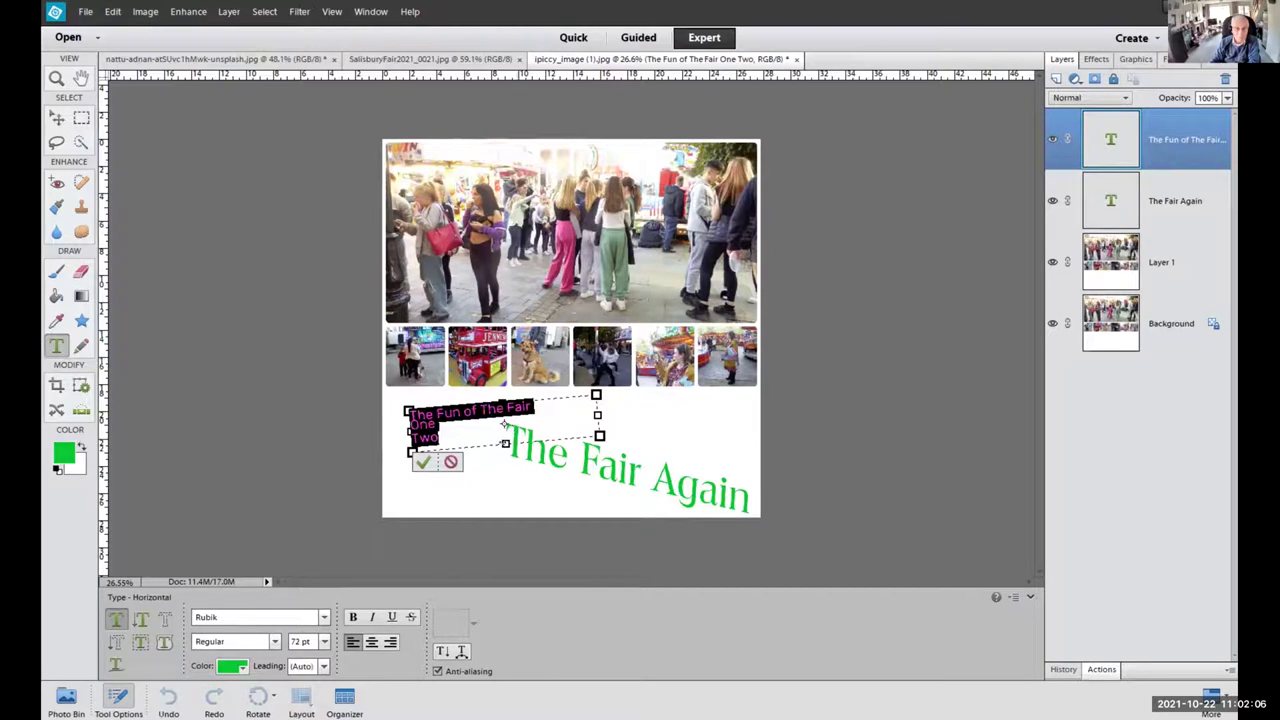
drag(505, 444, 508, 471)
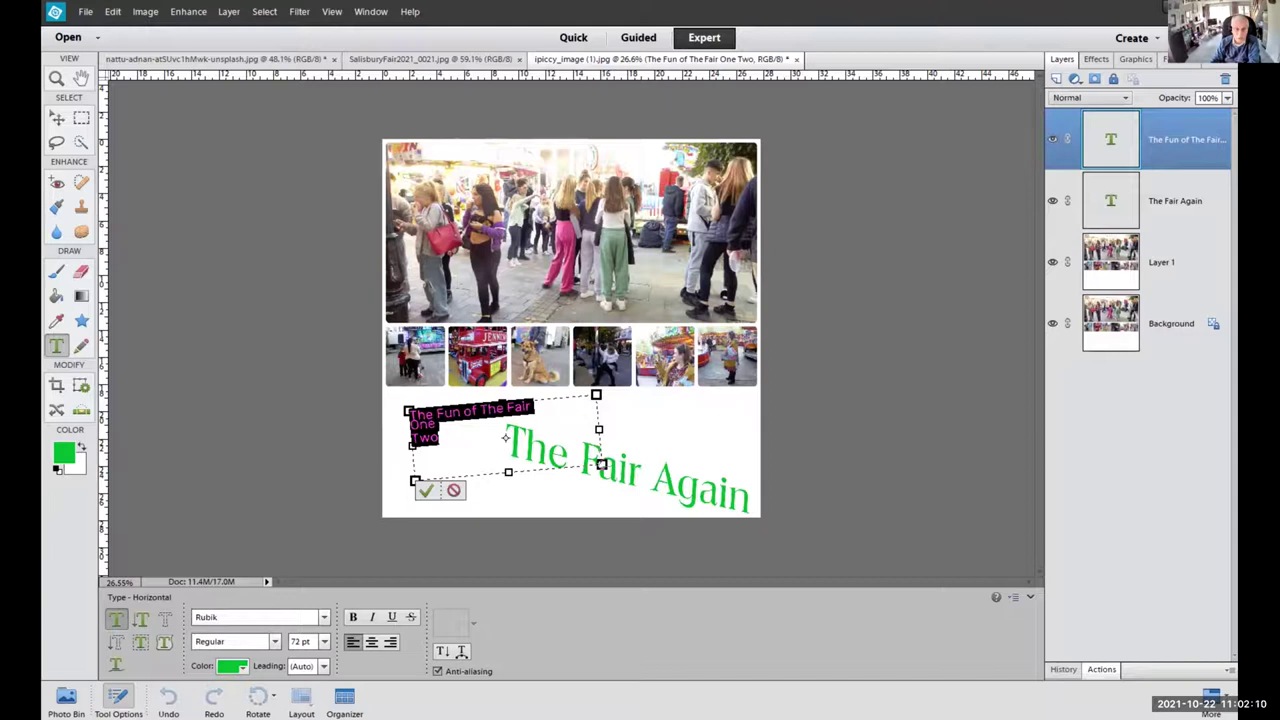
mouse_move(508, 473)
mouse_down()
mouse_move(511, 514)
mouse_move(506, 408)
mouse_move(508, 463)
mouse_up()
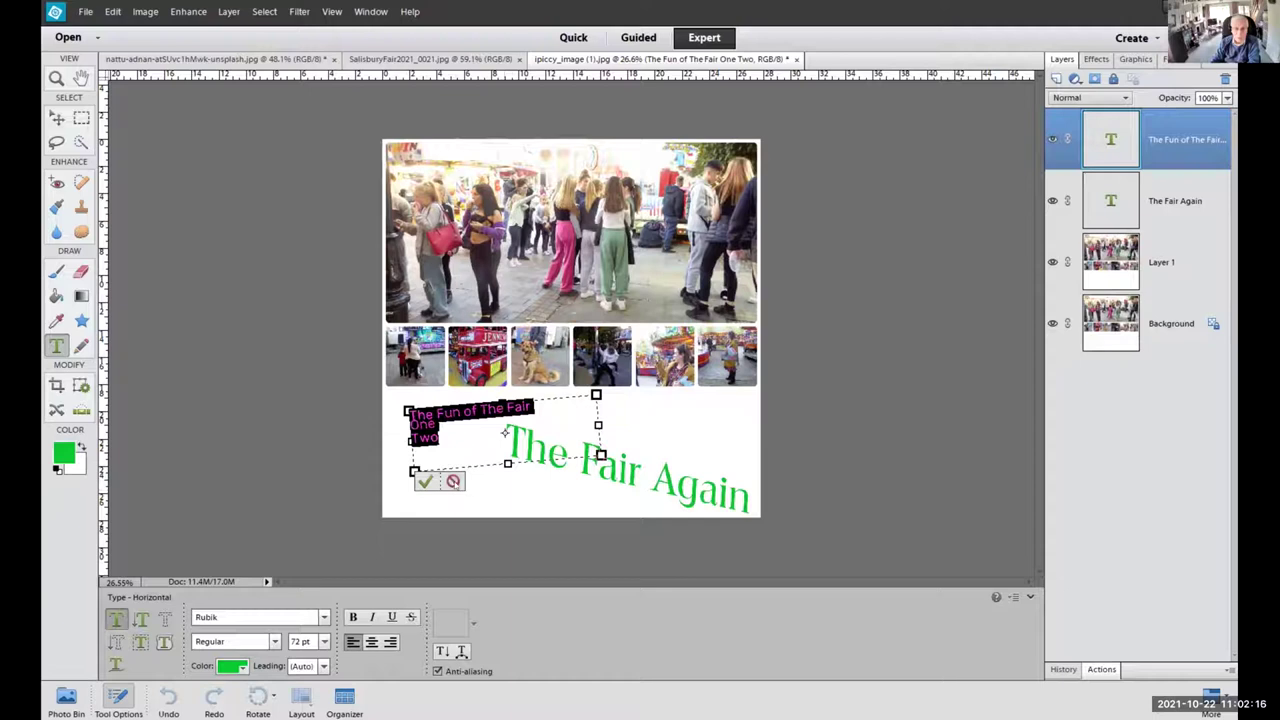
click(452, 482)
Free-transform "The Fair Again" to about 50% height at 100% width, place it low in the blank area and commit.
click(603, 483)
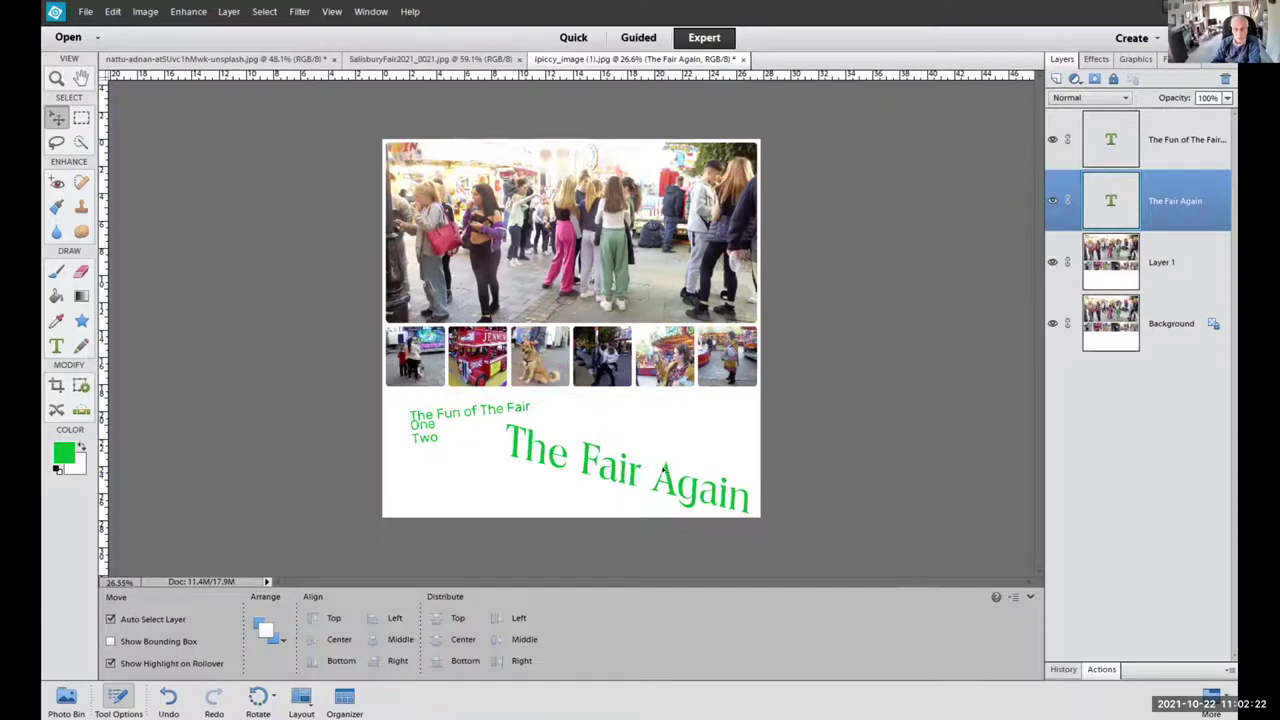
double_click(663, 468)
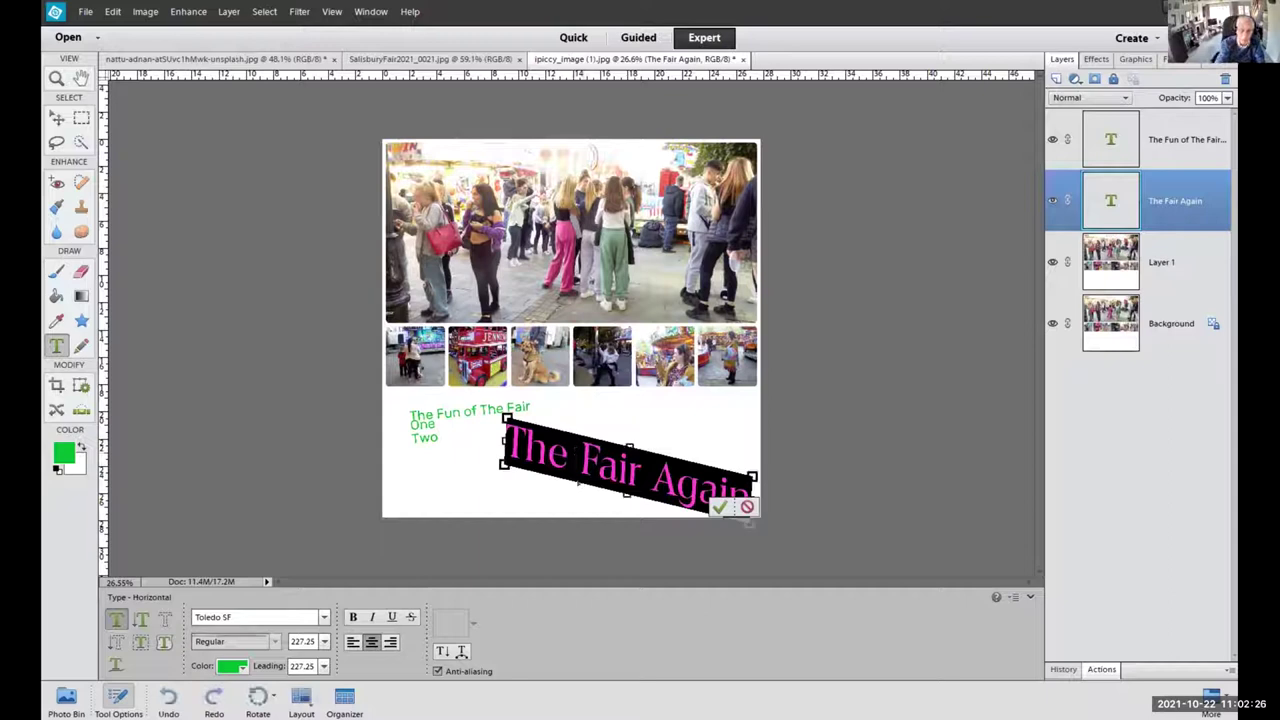
key(Escape)
click(581, 484)
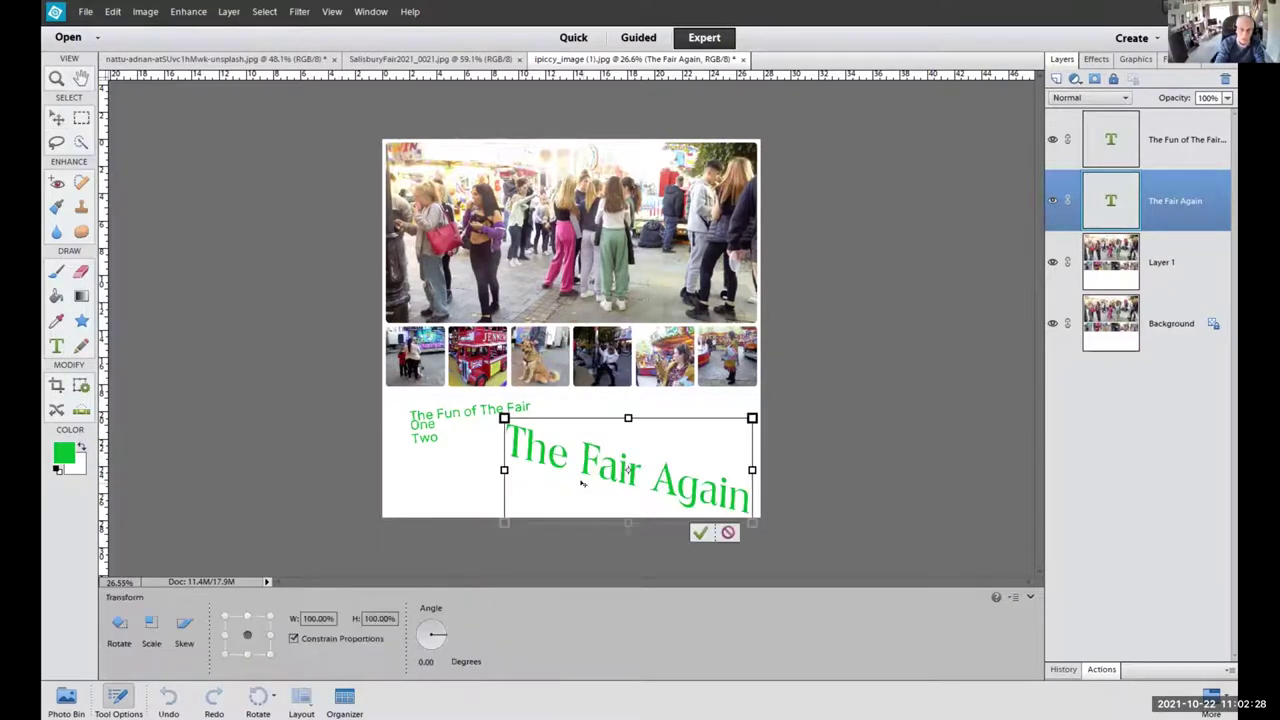
drag(628, 418, 628, 283)
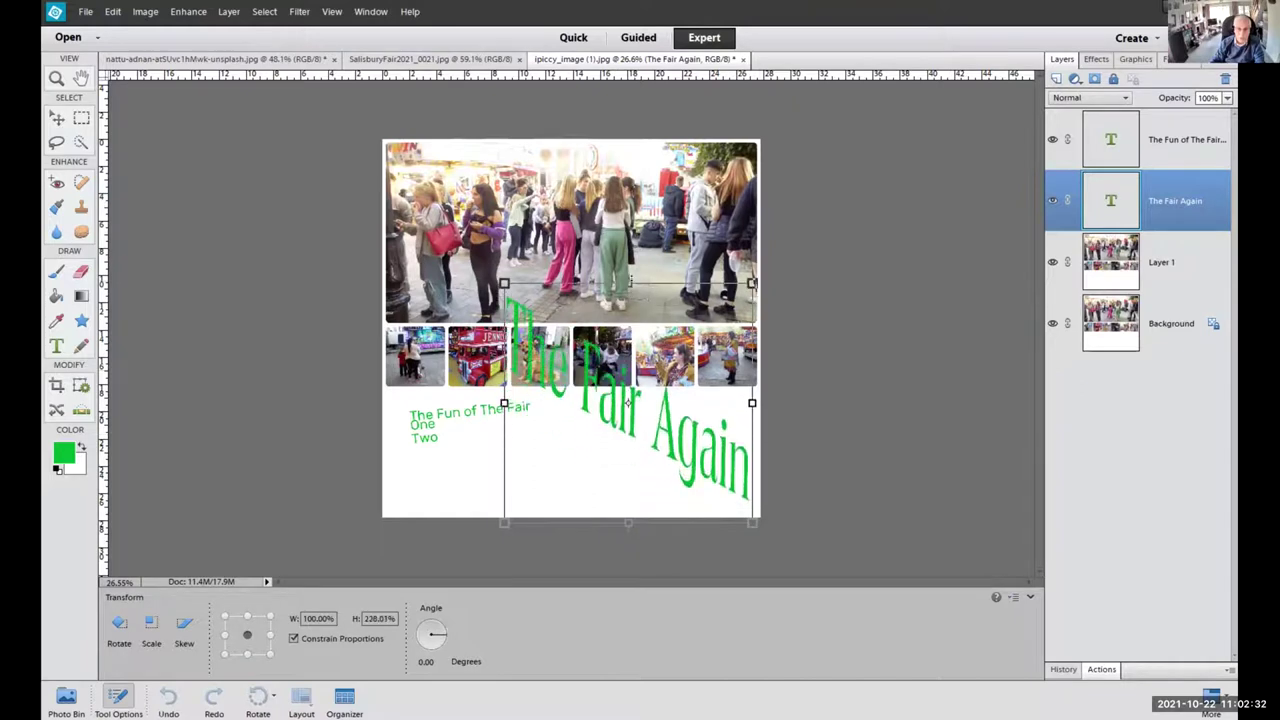
drag(628, 402, 618, 452)
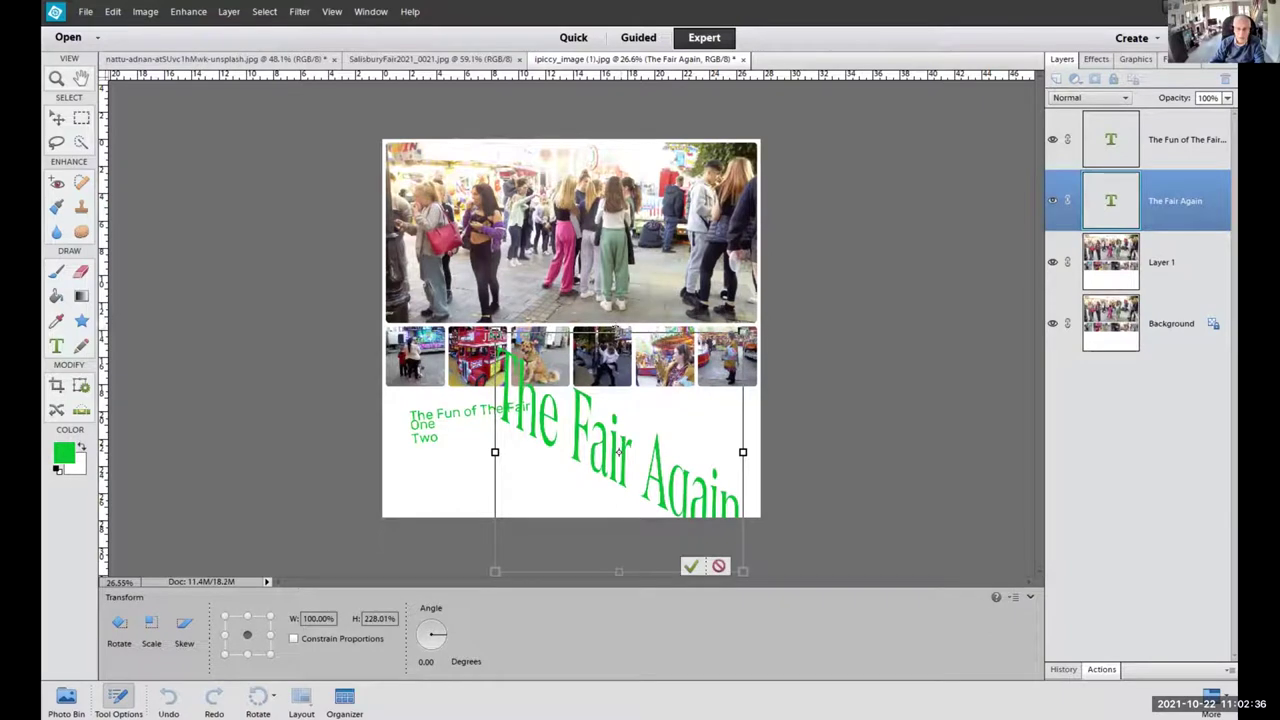
drag(618, 333, 610, 478)
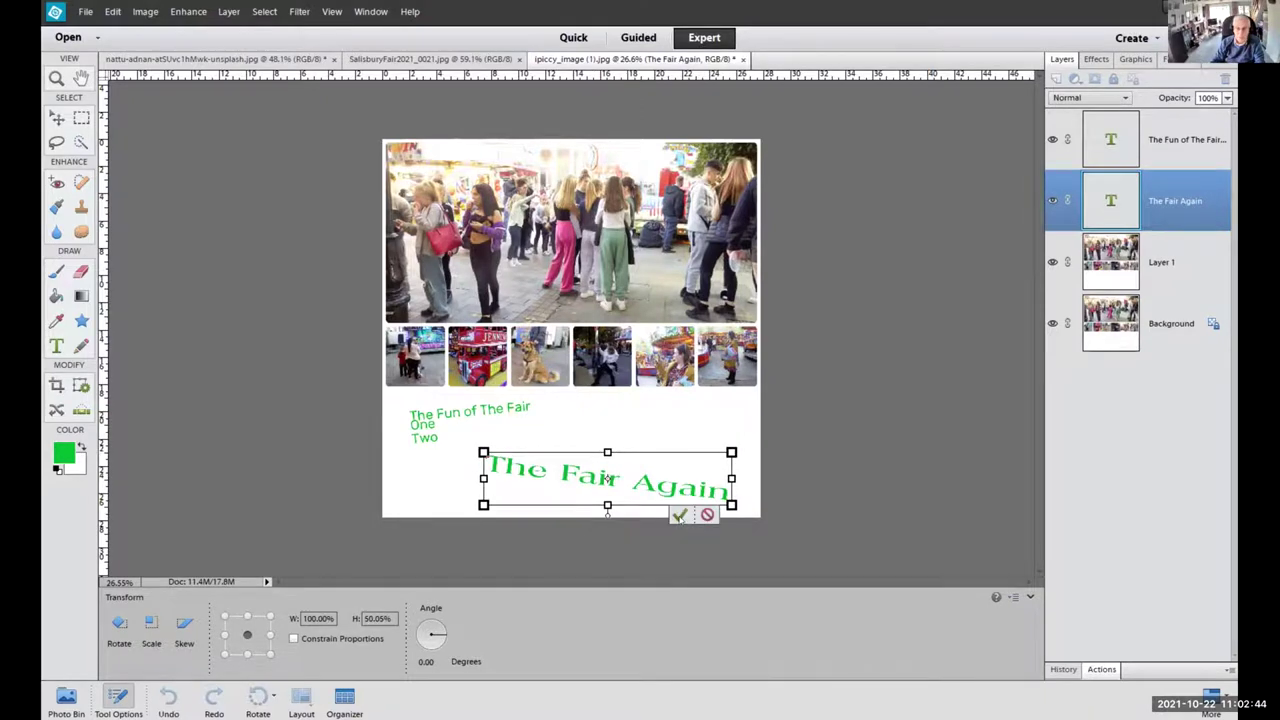
click(680, 515)
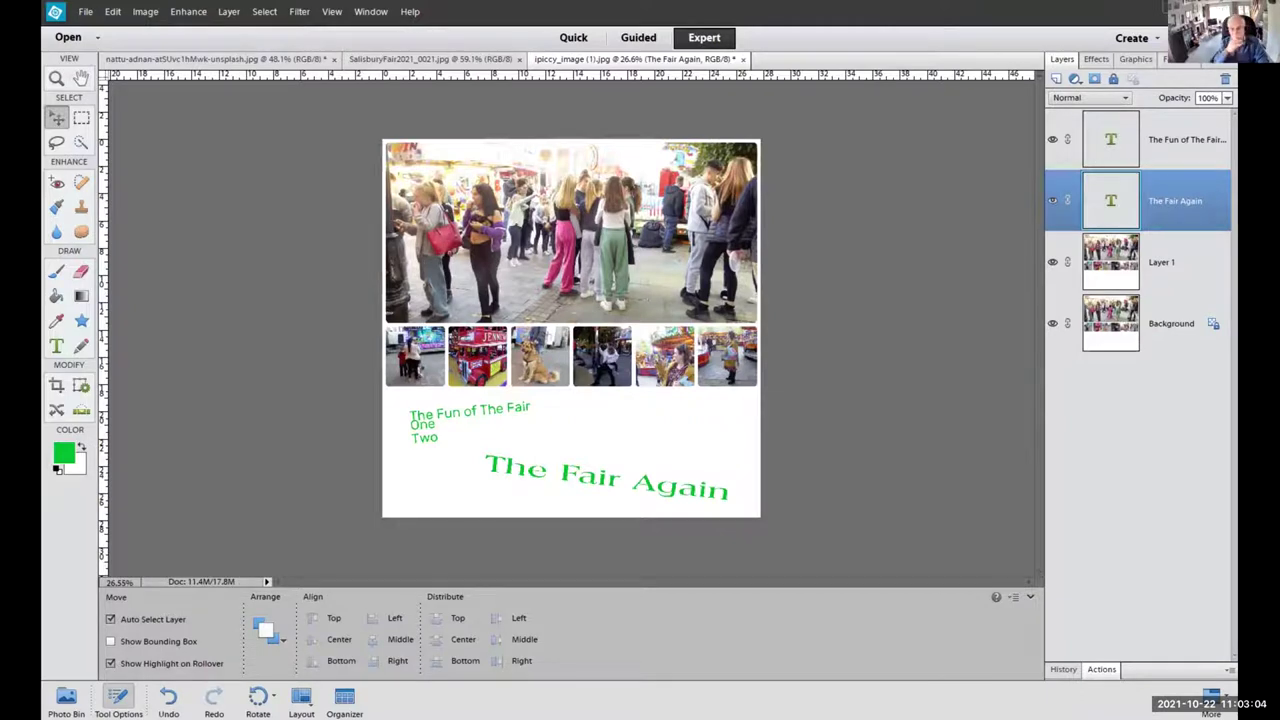
key(ctrl+Tab)
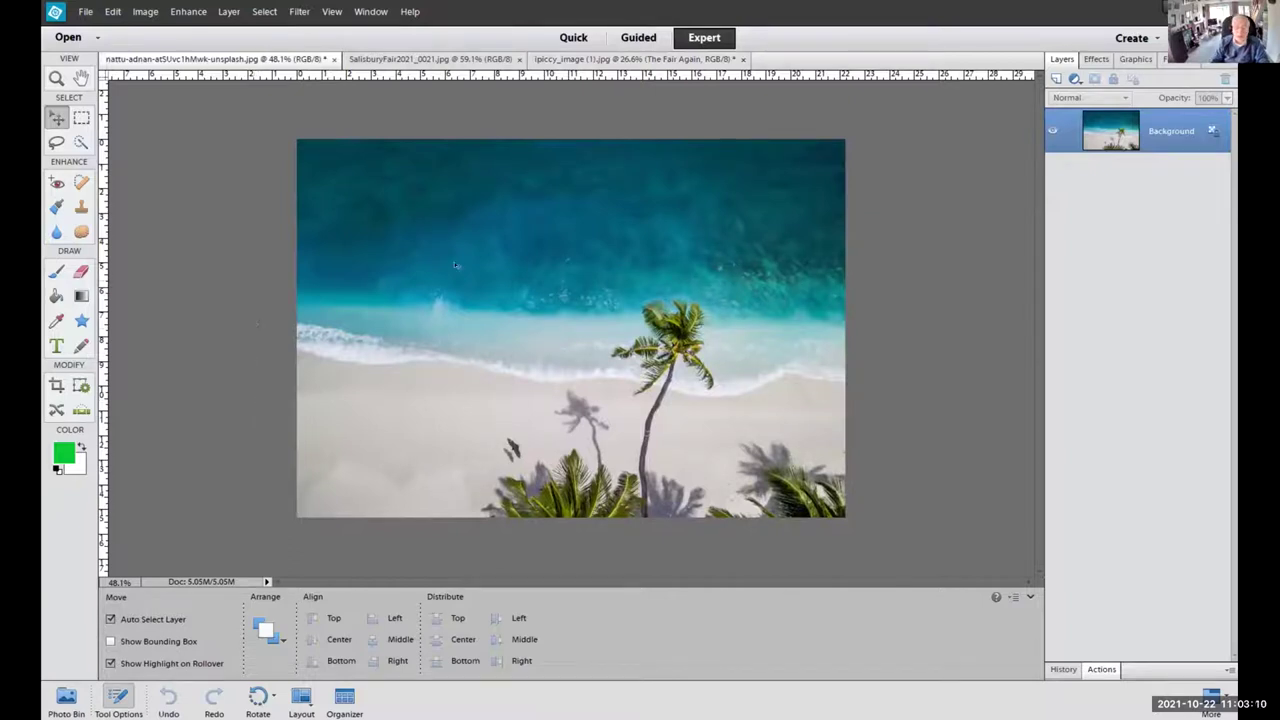
click(593, 60)
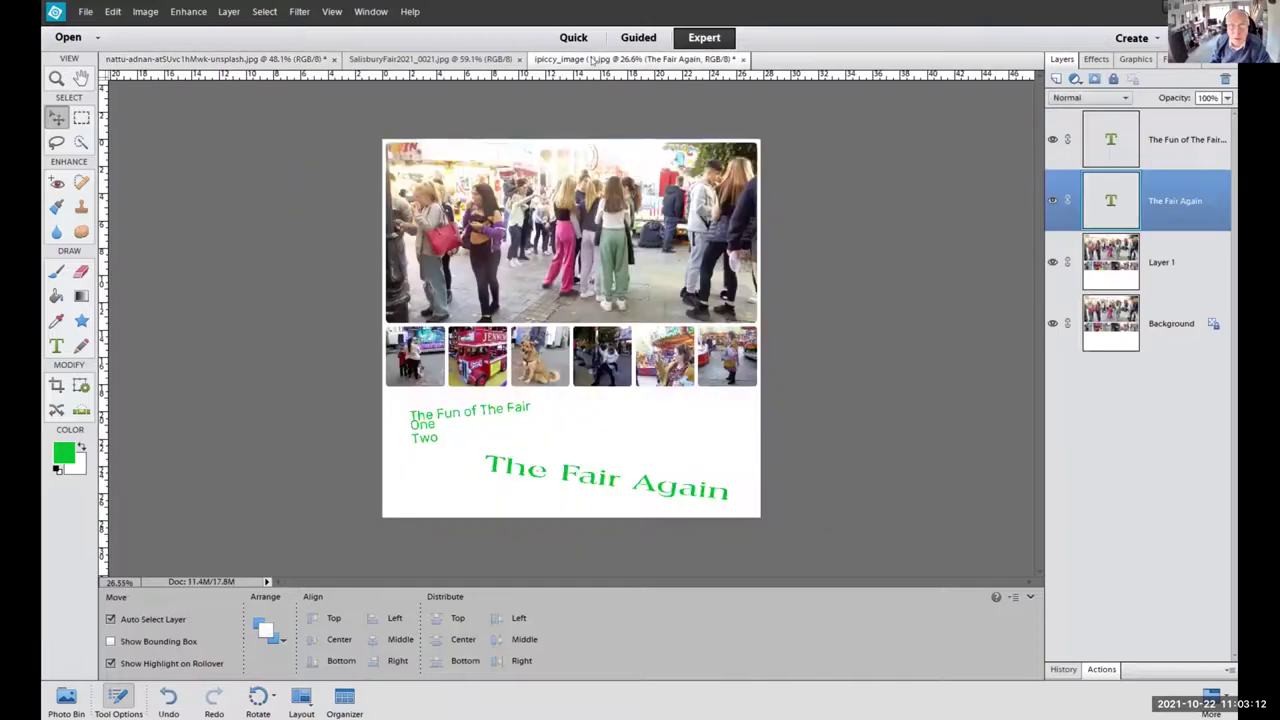
click(743, 60)
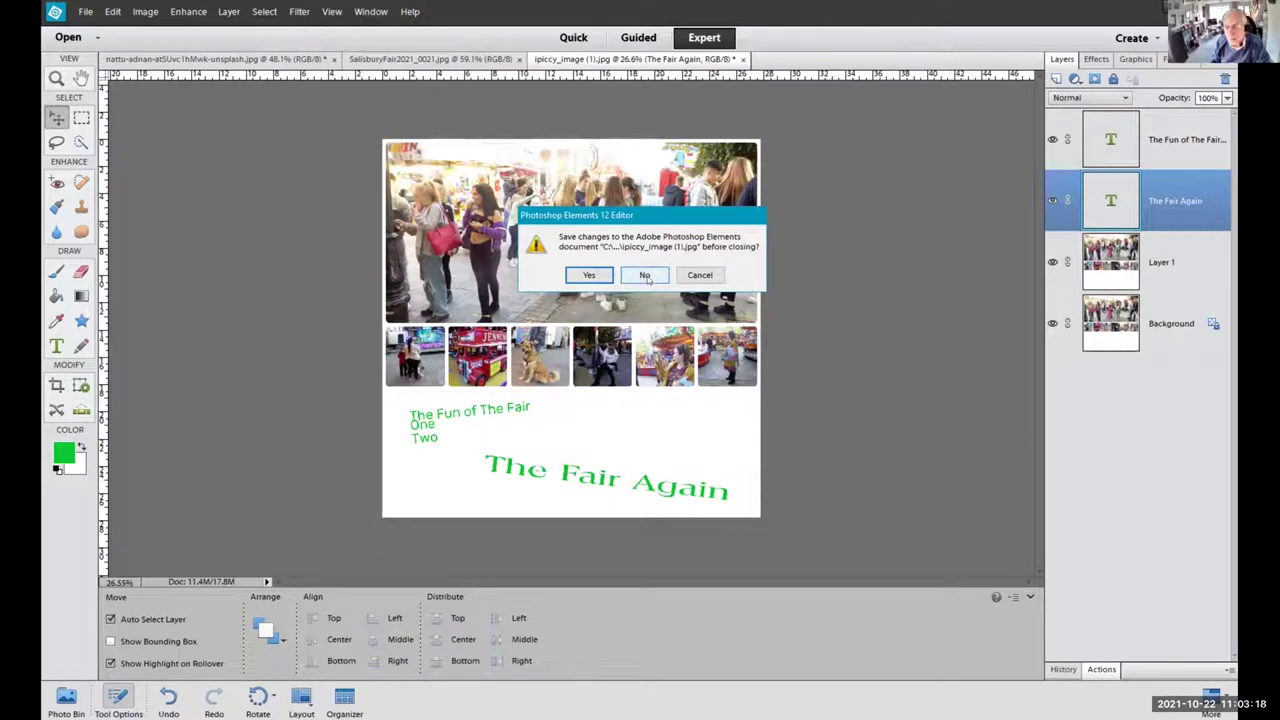
click(700, 275)
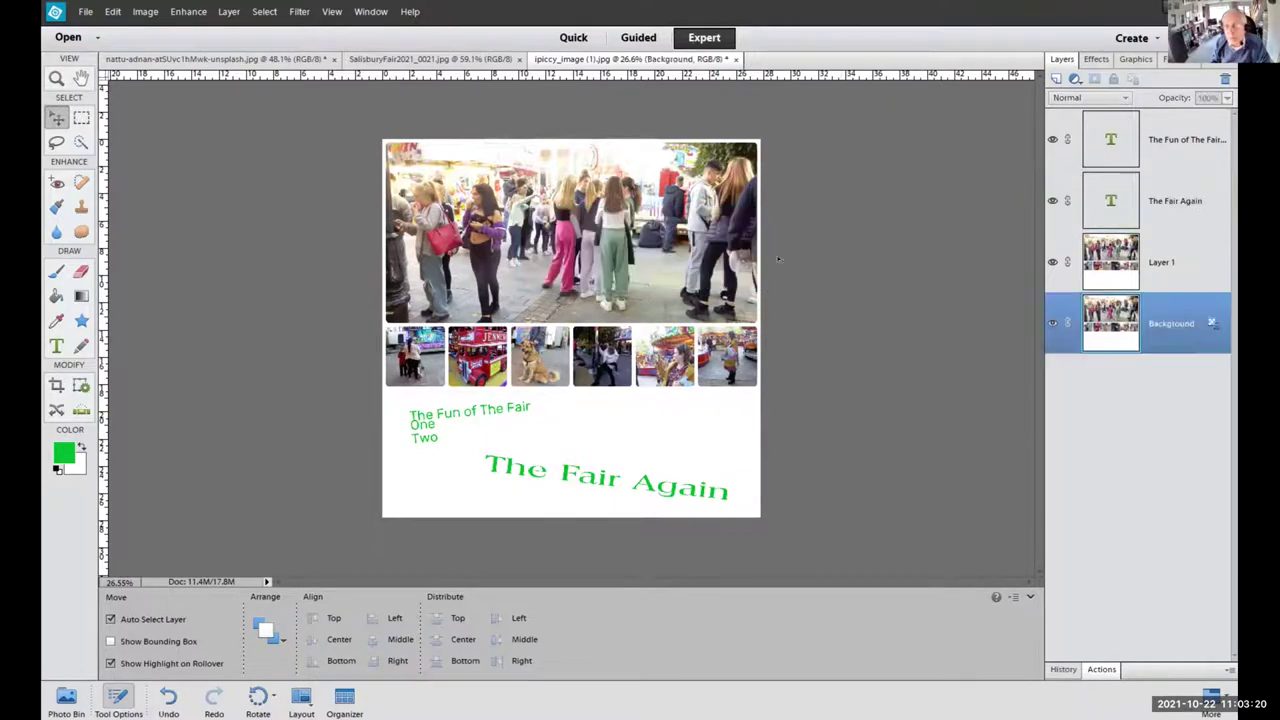
Switch to the beach photo and start a vertical text layer near the photo's upper-left corner.
click(225, 60)
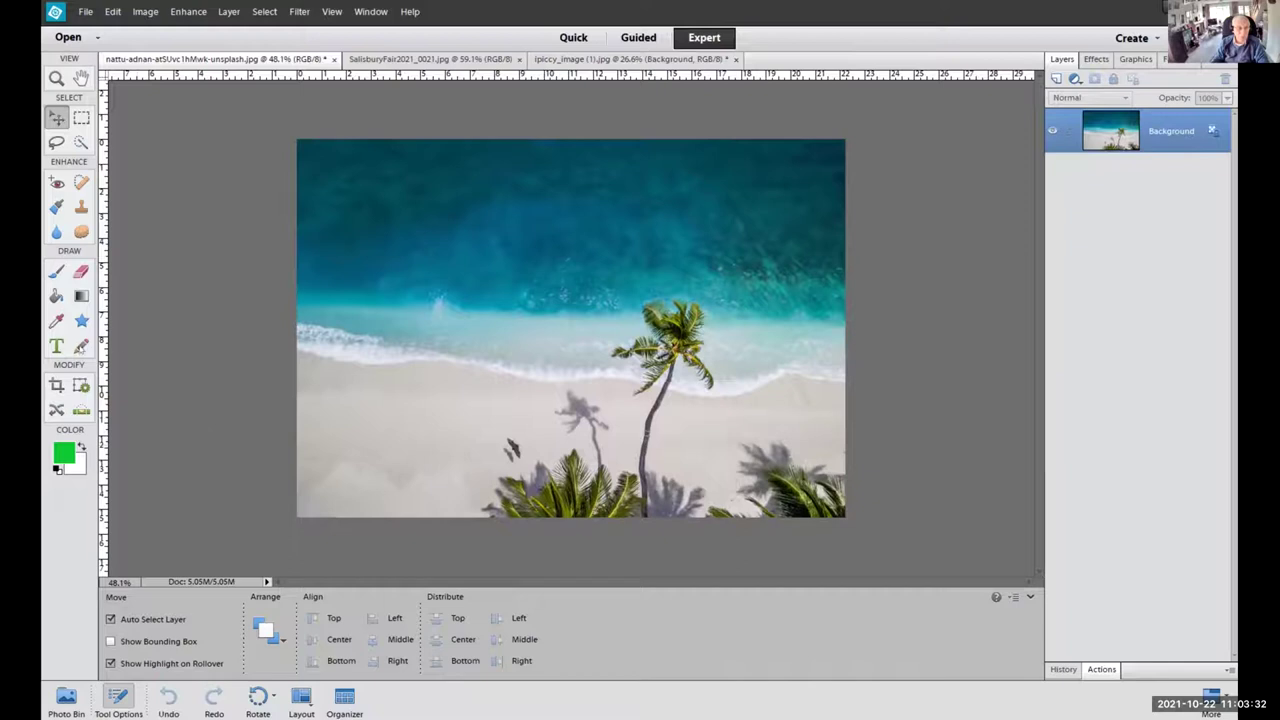
click(55, 345)
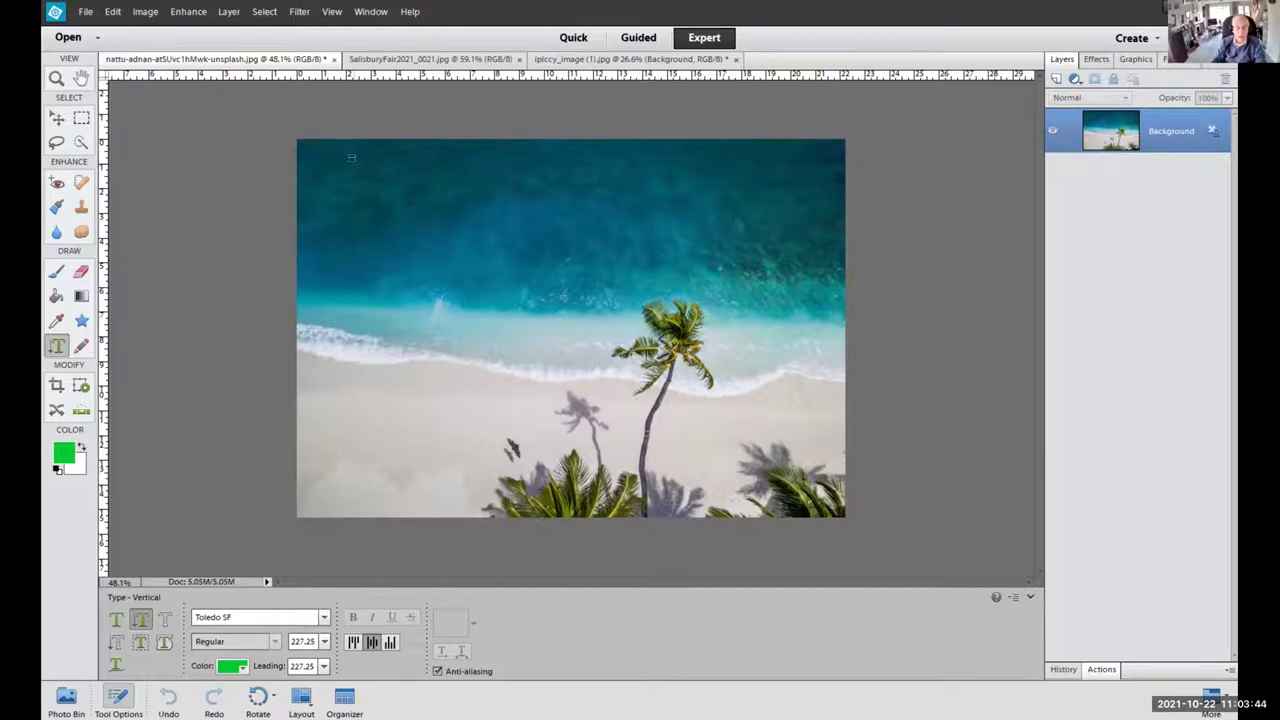
key(shift+t)
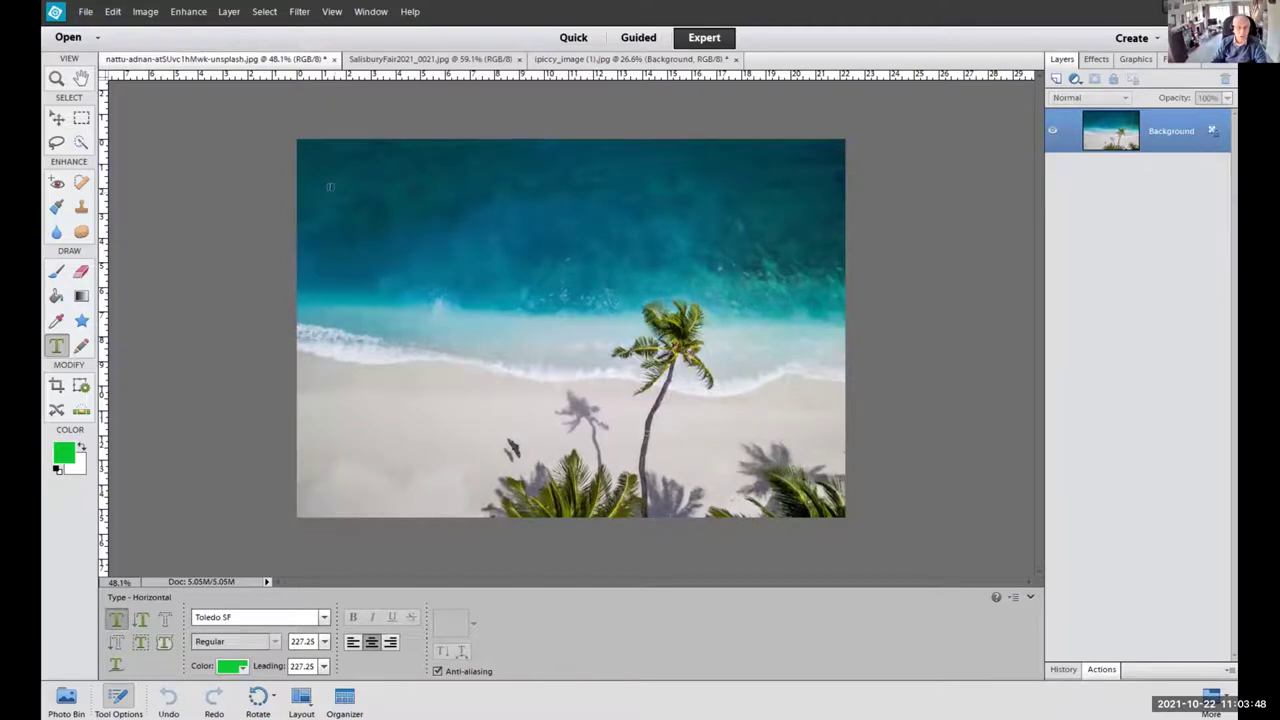
click(140, 620)
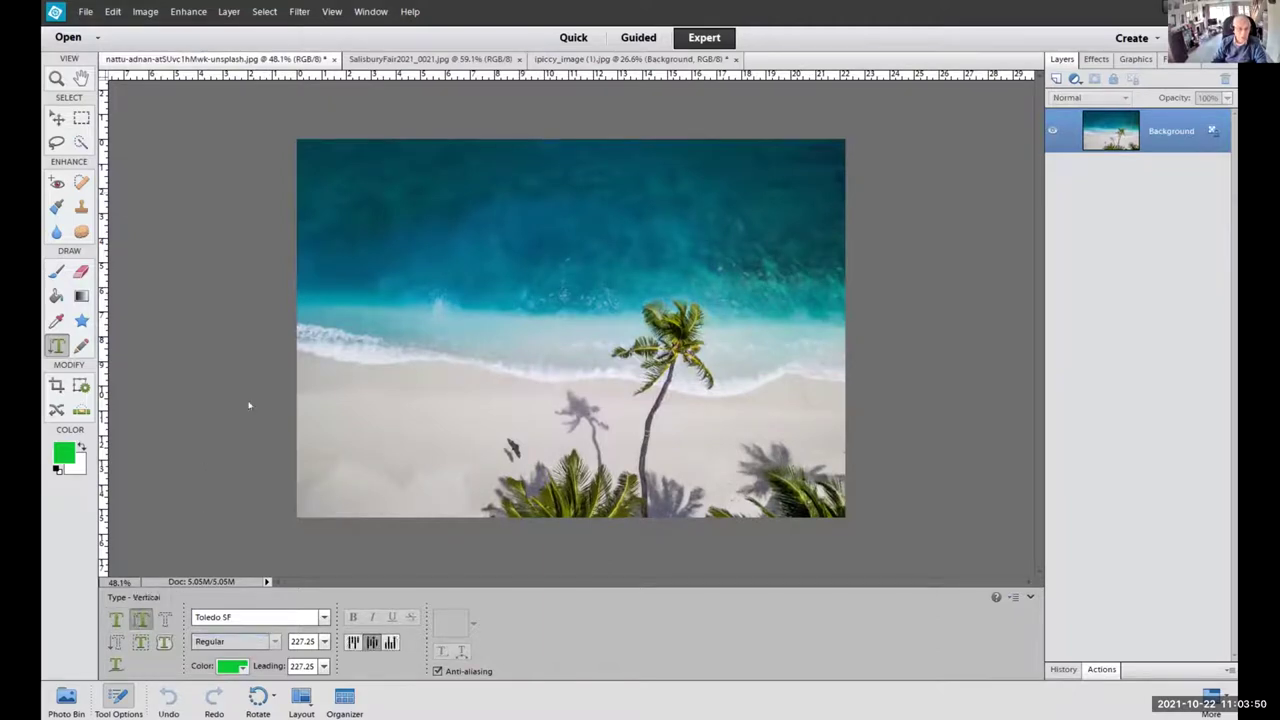
click(344, 158)
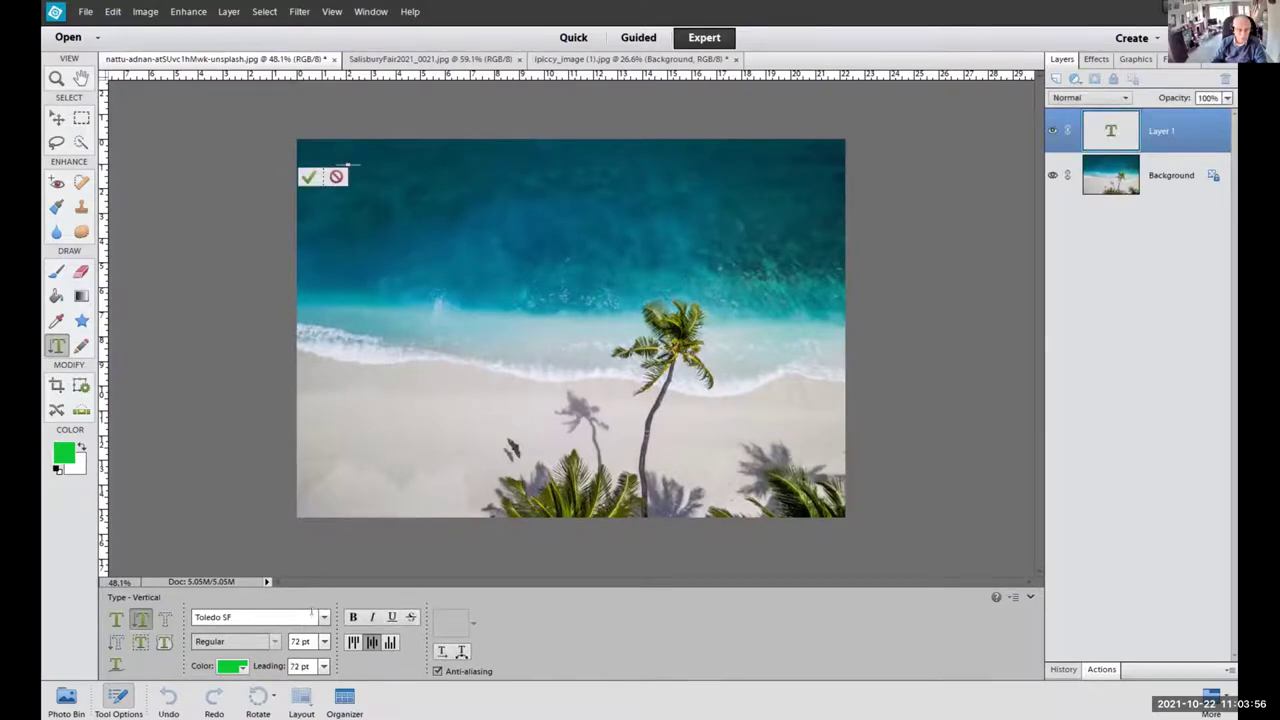
Set the font to Crazy Loot BTN Inline and enter the vertical text "The Far" on the beach photo.
click(322, 618)
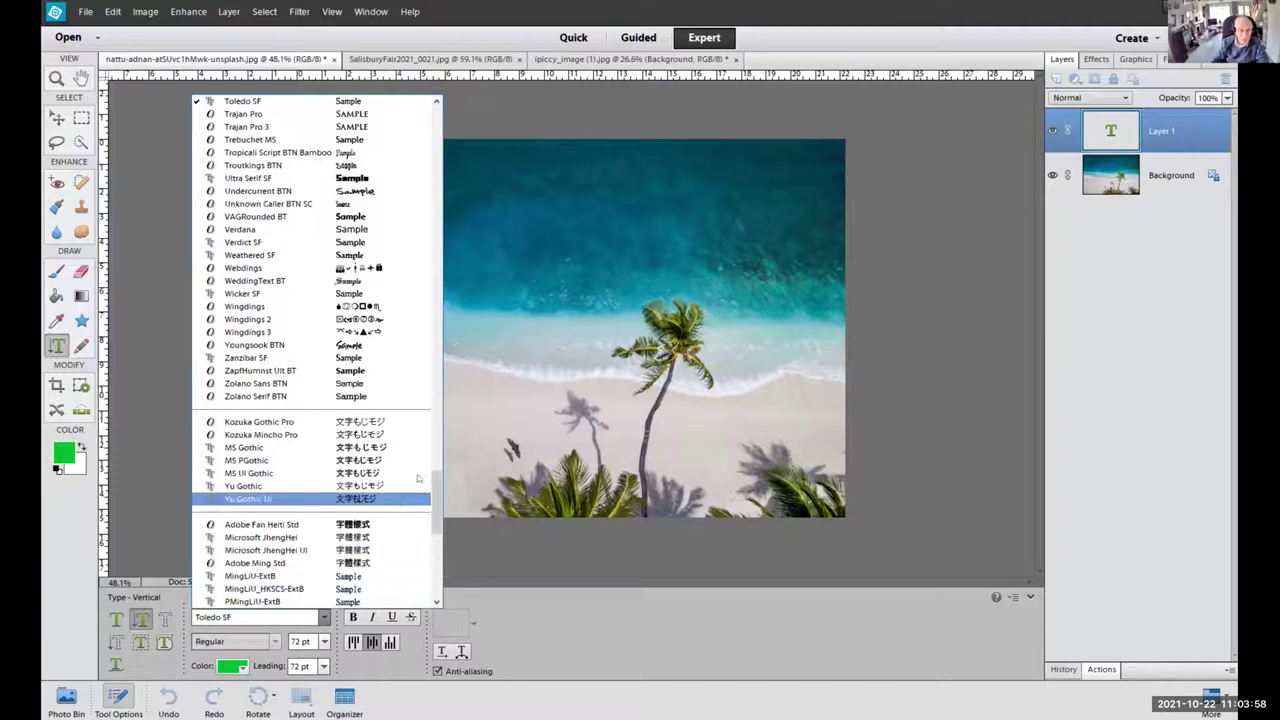
drag(435, 498, 435, 233)
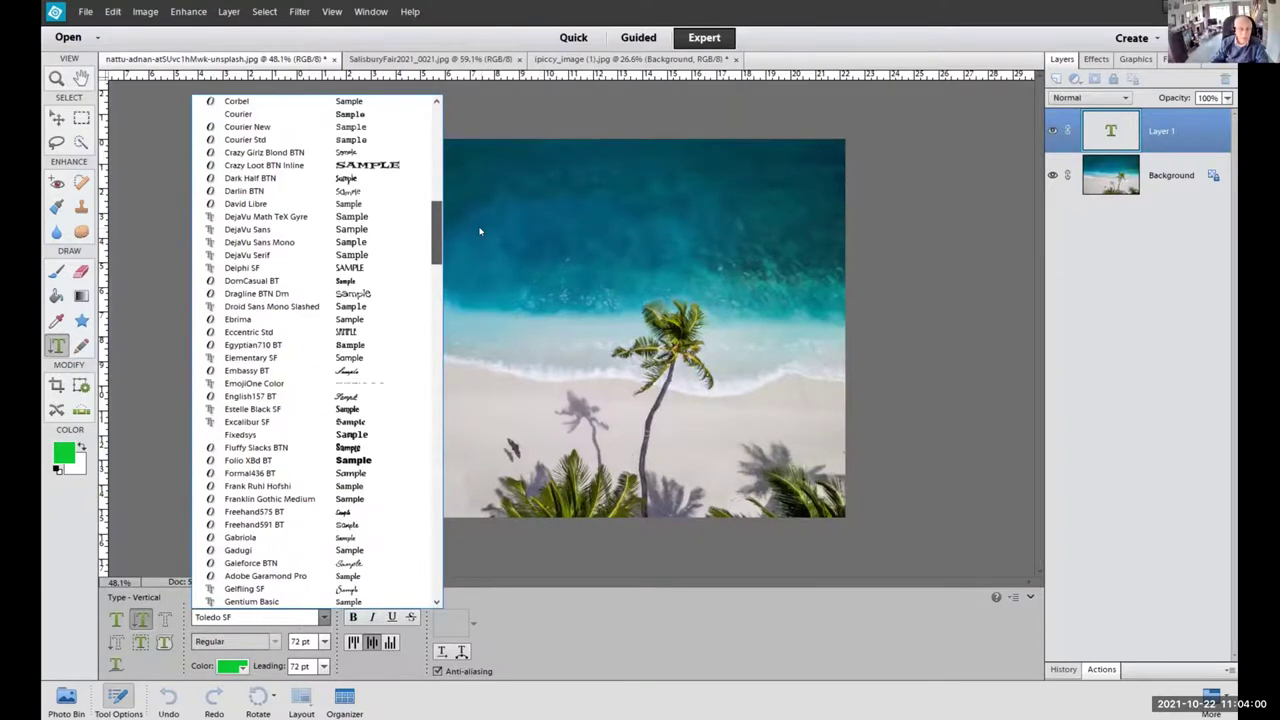
click(270, 166)
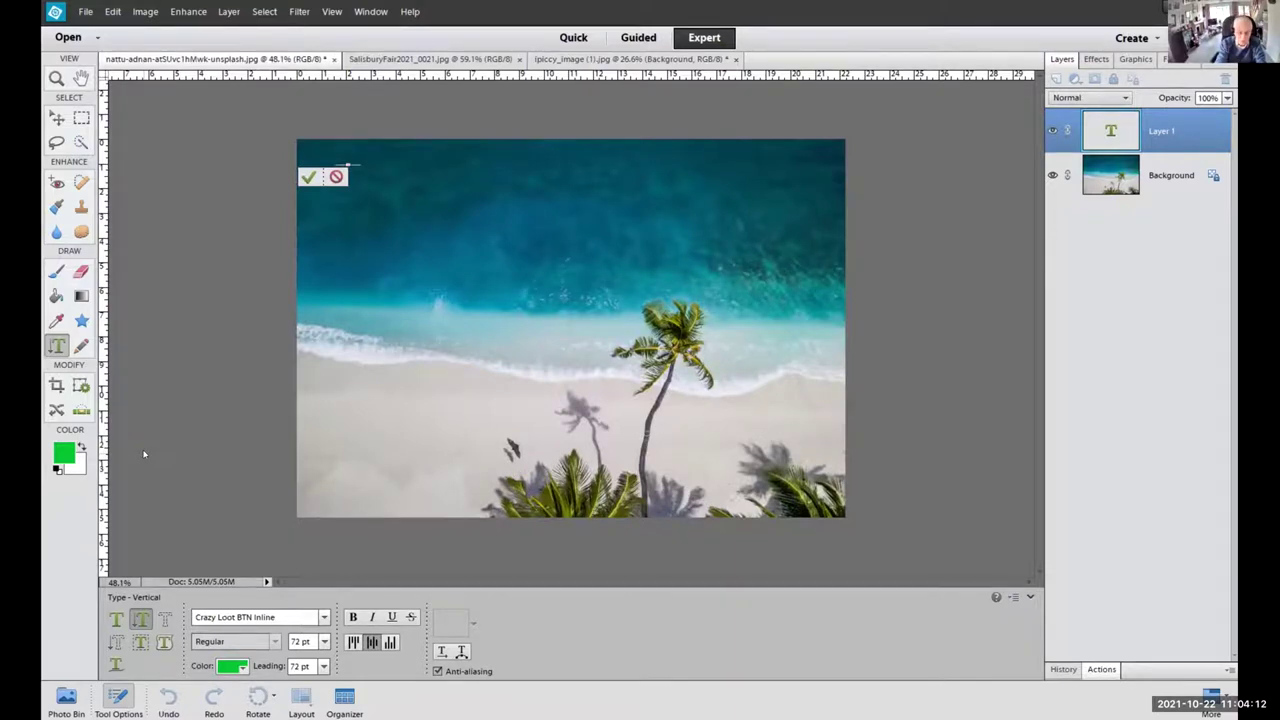
text(HE FAR)
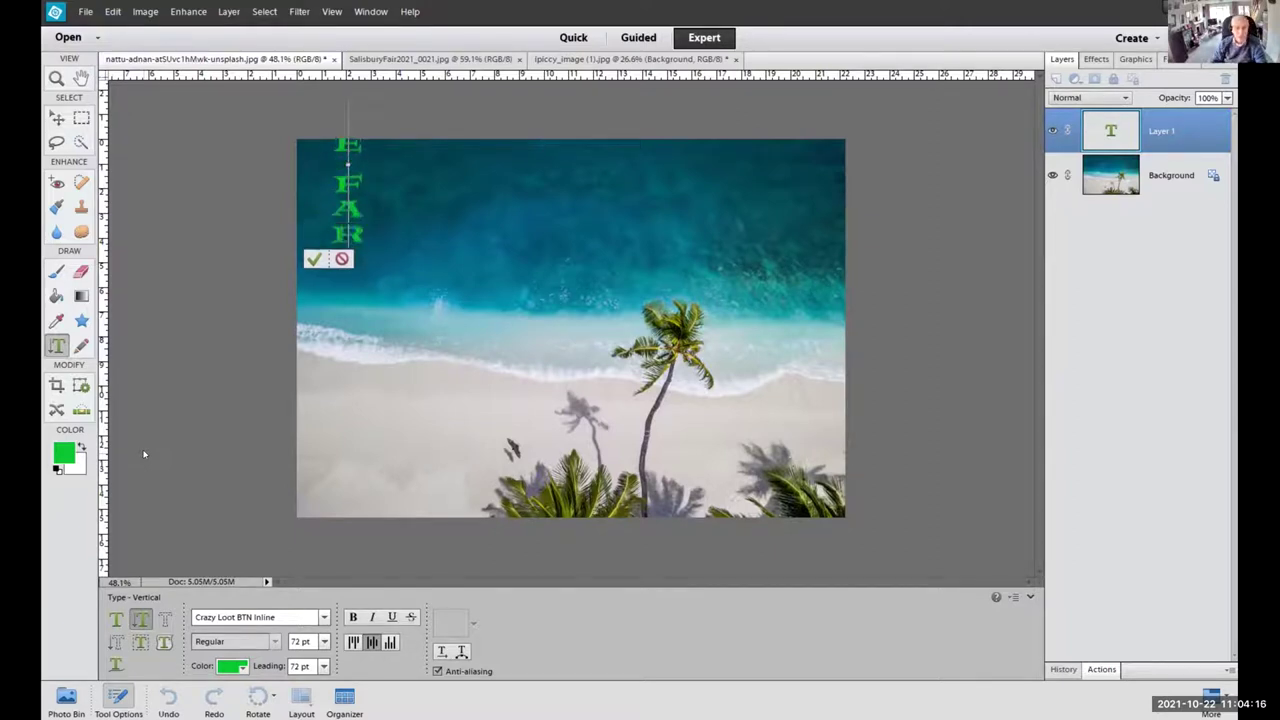
Top-align the vertical text, commit it, and move it down onto the sand in the photo's lower-left corner.
click(354, 643)
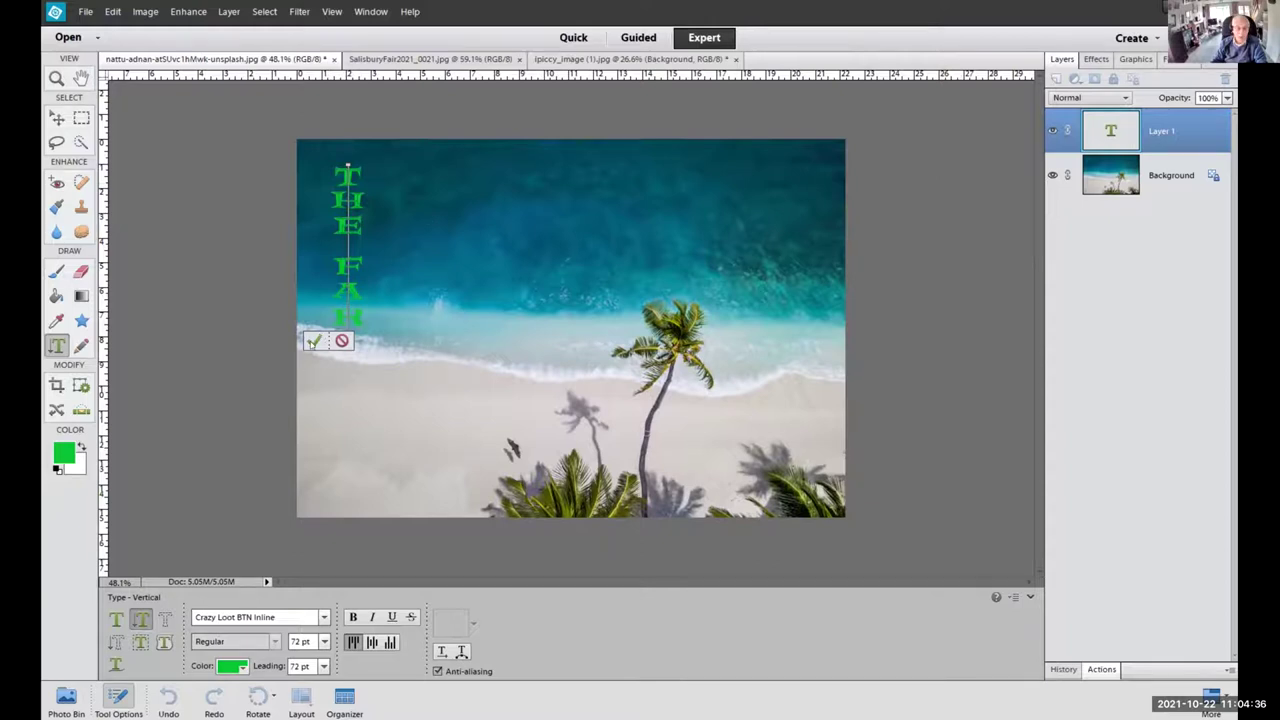
click(313, 341)
key(v)
drag(343, 223, 324, 411)
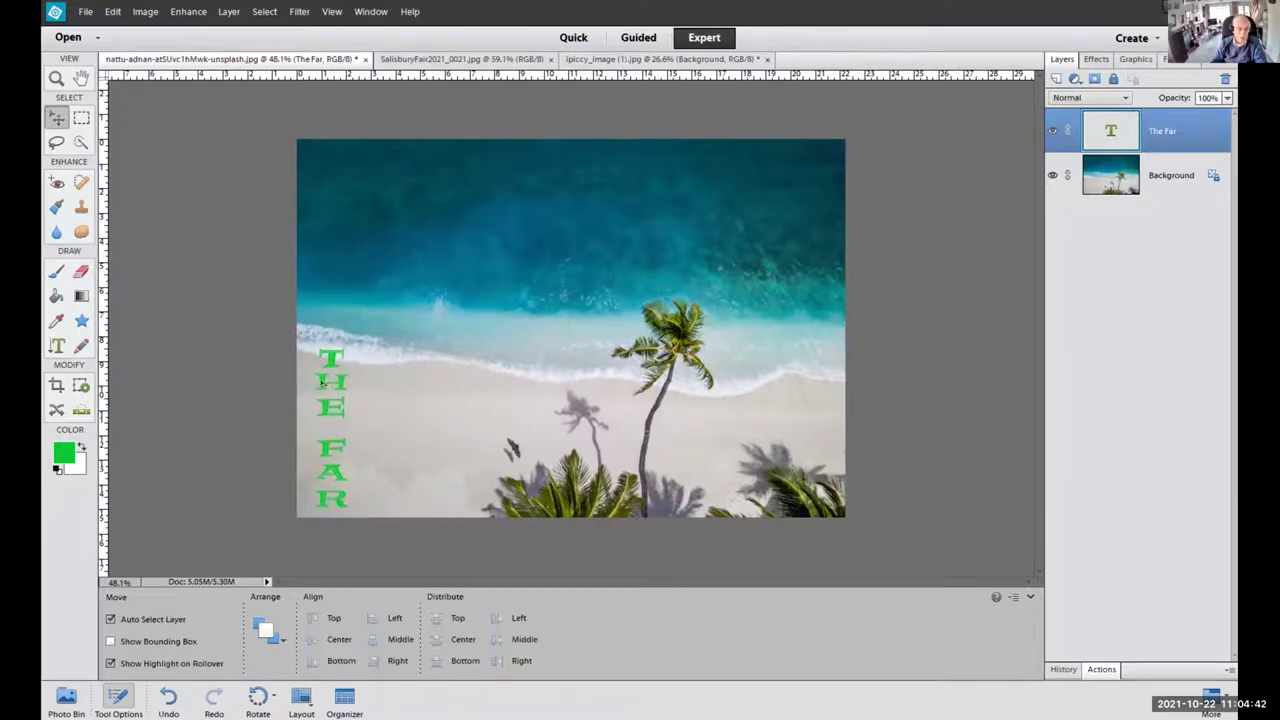
Free-transform the "The Far" text to about 80% width and 83% height without constrained proportions, and commit.
double_click(321, 381)
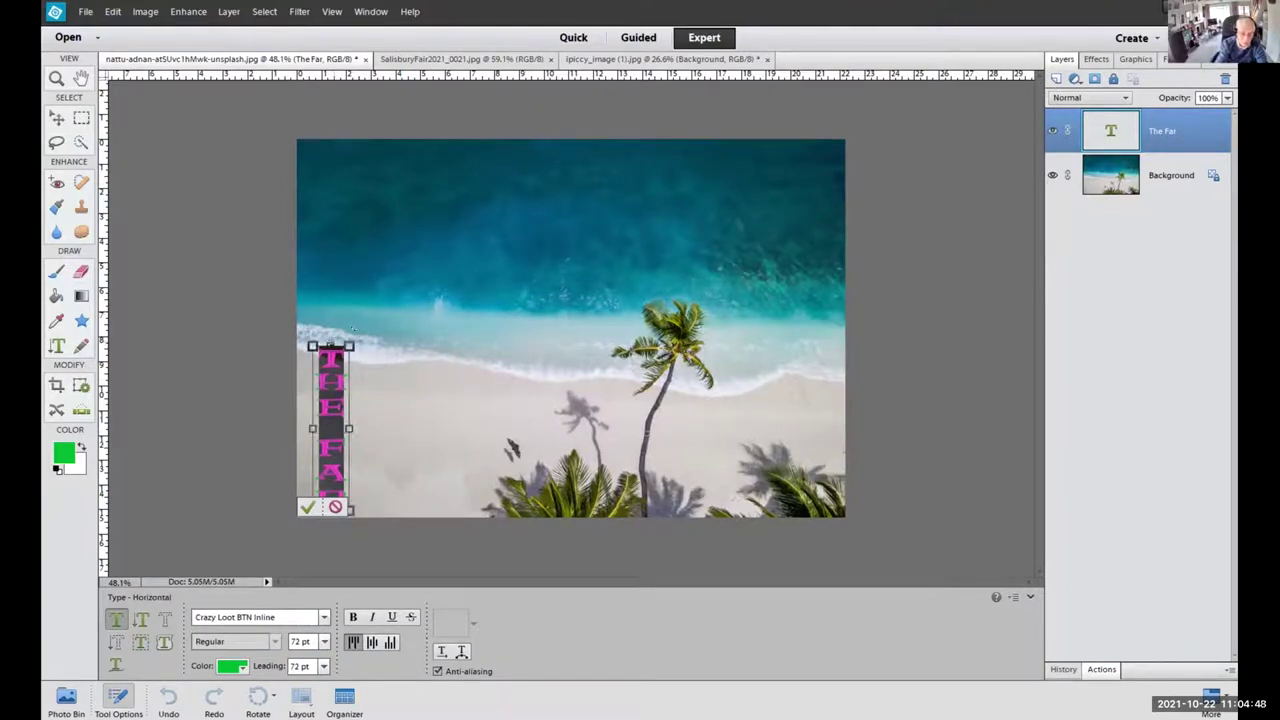
key(Escape)
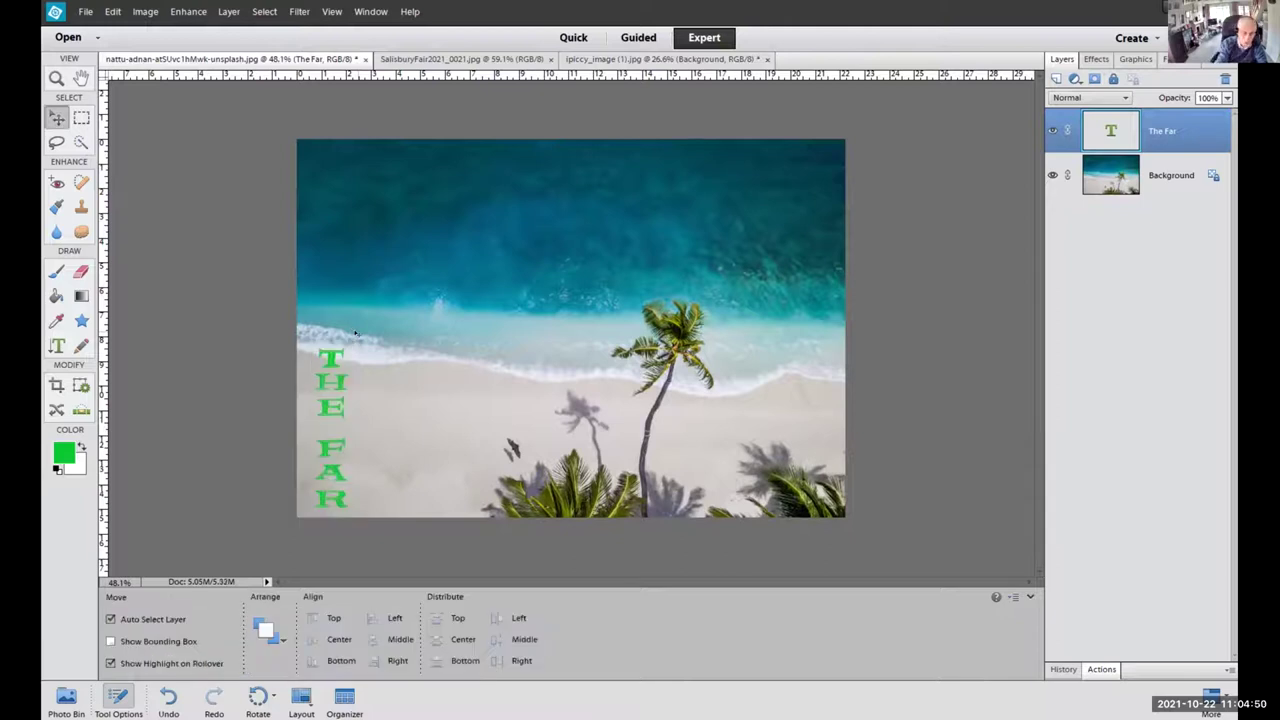
key(ctrl+t)
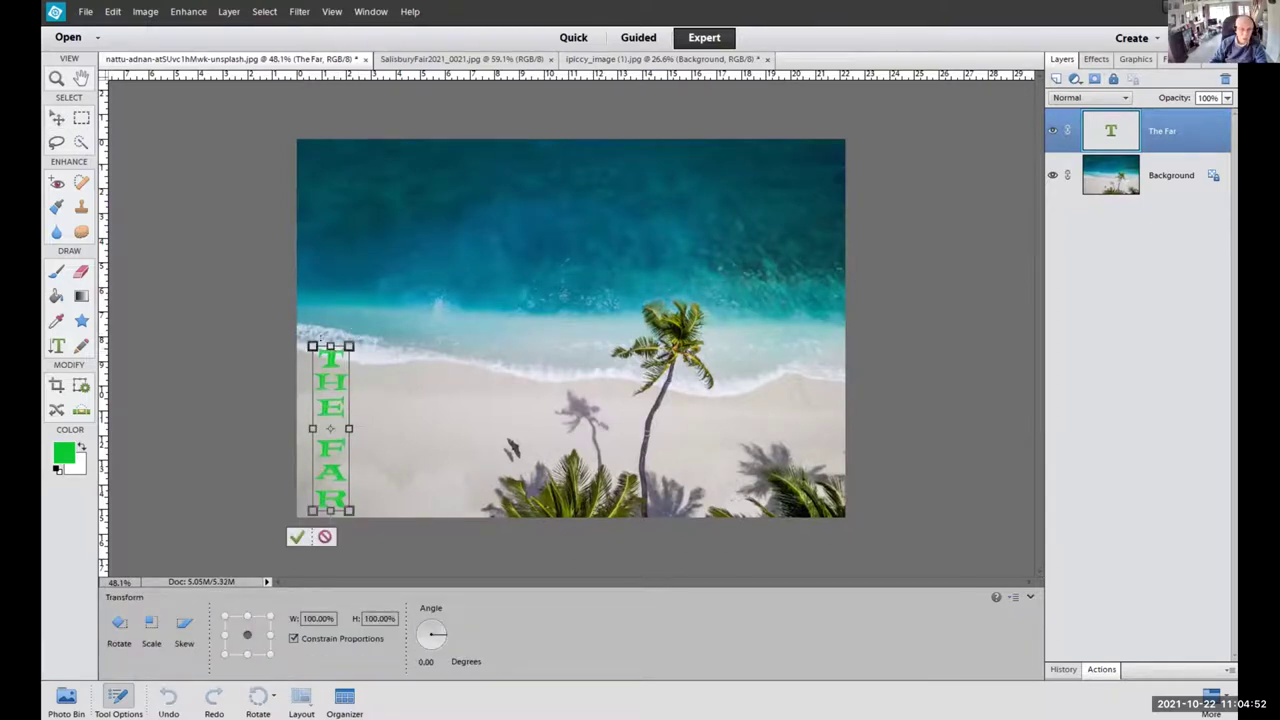
drag(330, 346, 353, 437)
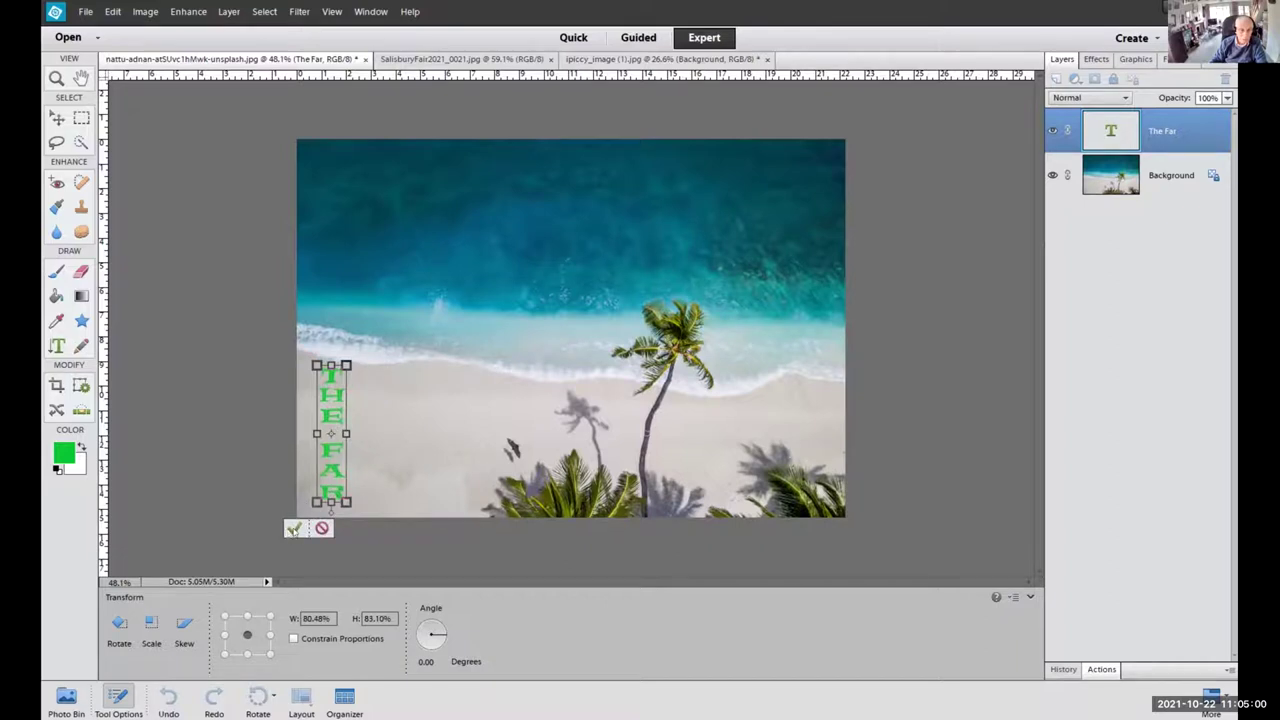
click(293, 528)
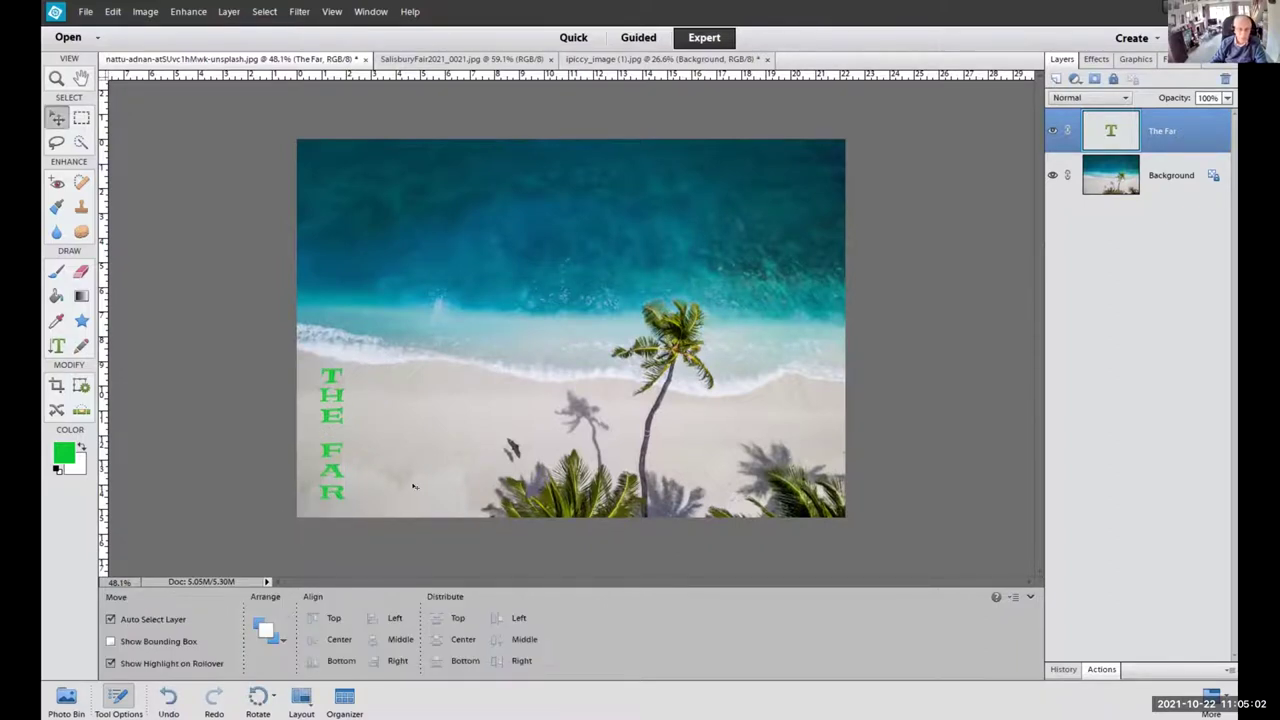
Select the "The Far" text for editing and look through the Effects, Layers and additional panels for text styling options.
double_click(331, 375)
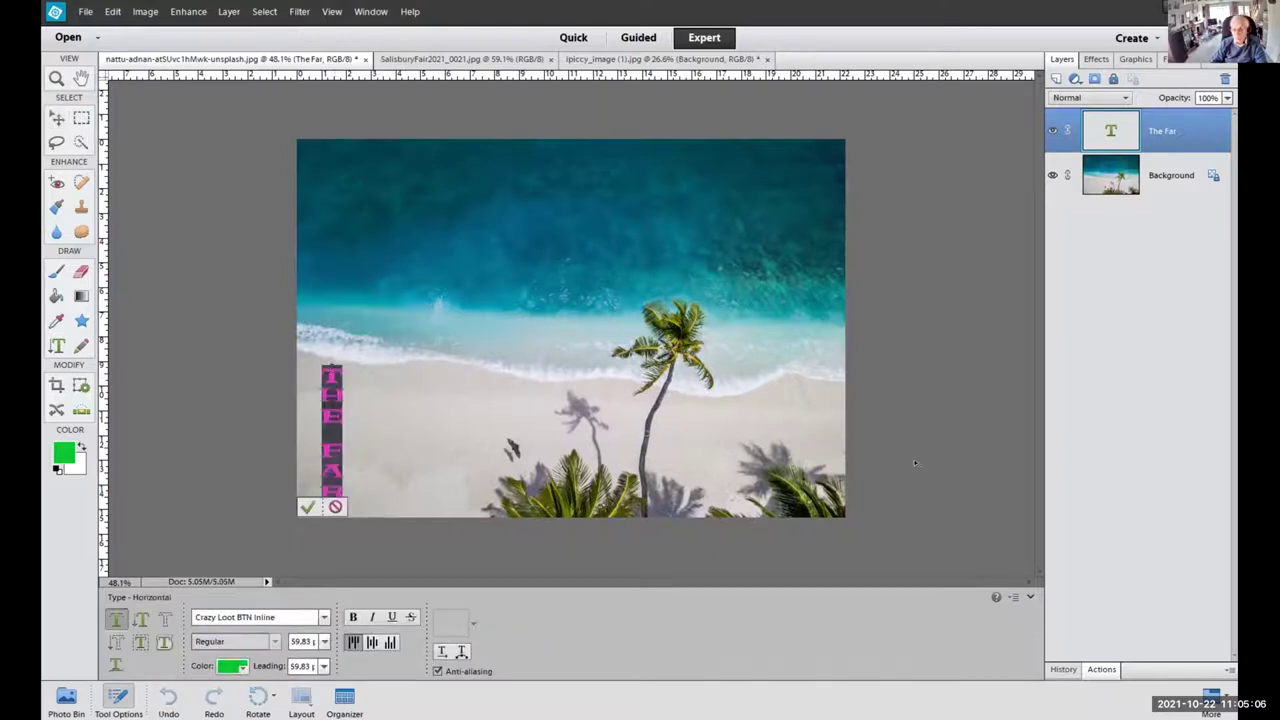
click(1098, 59)
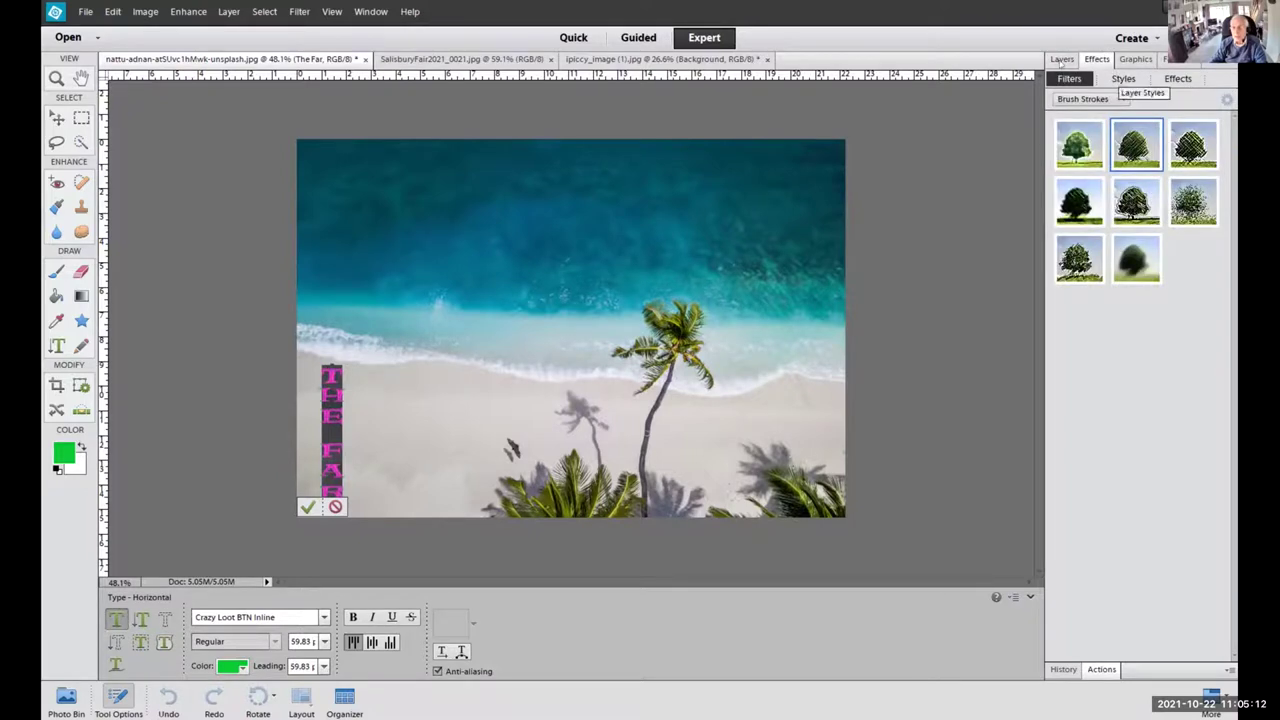
click(1061, 59)
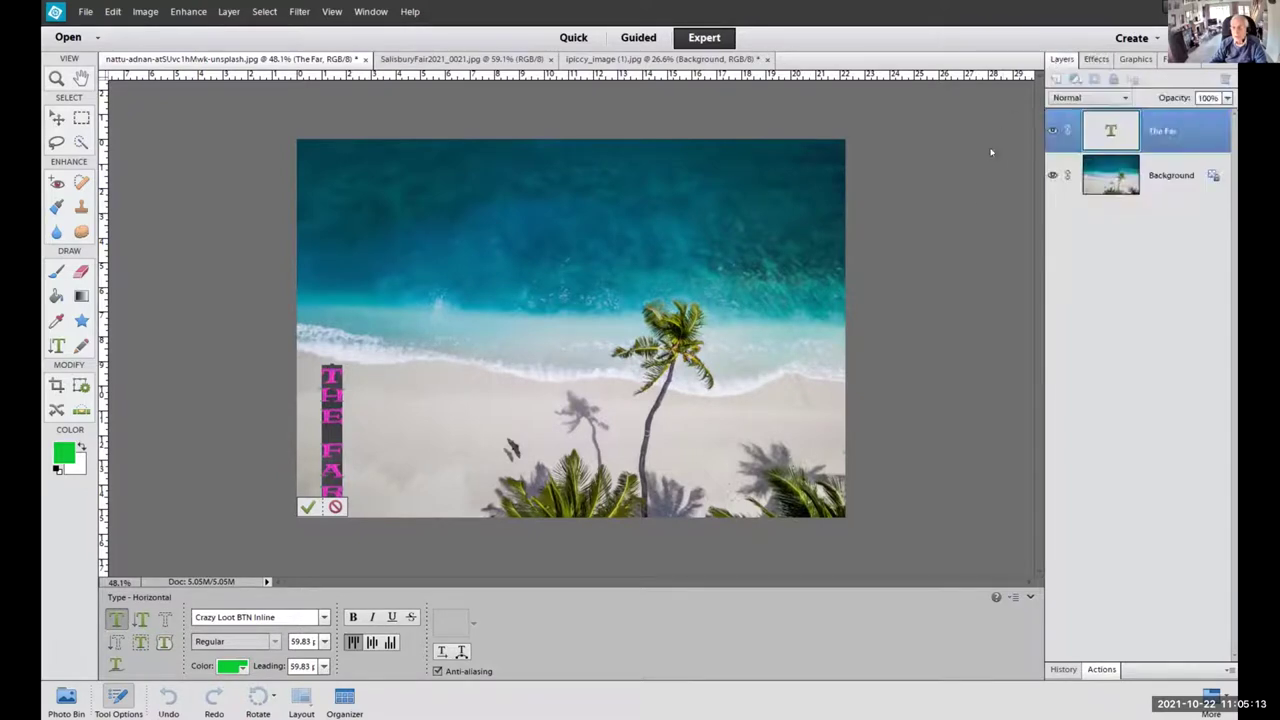
click(1226, 693)
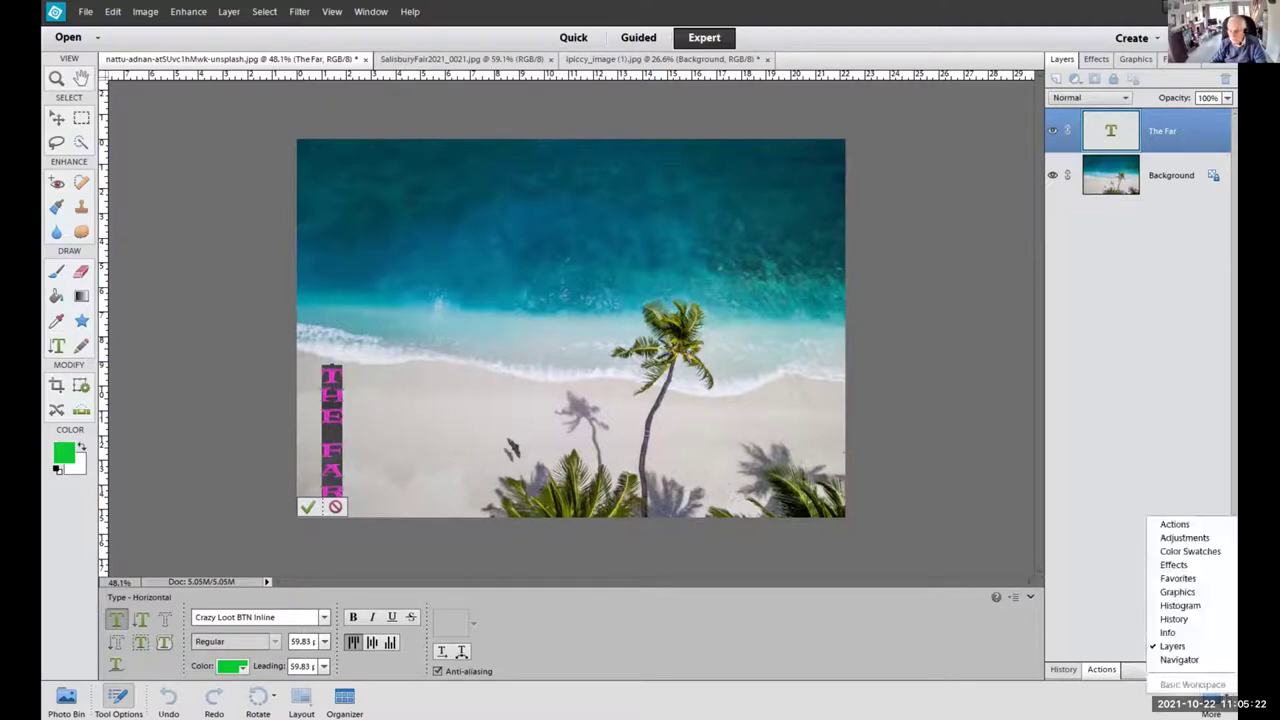
click(1128, 706)
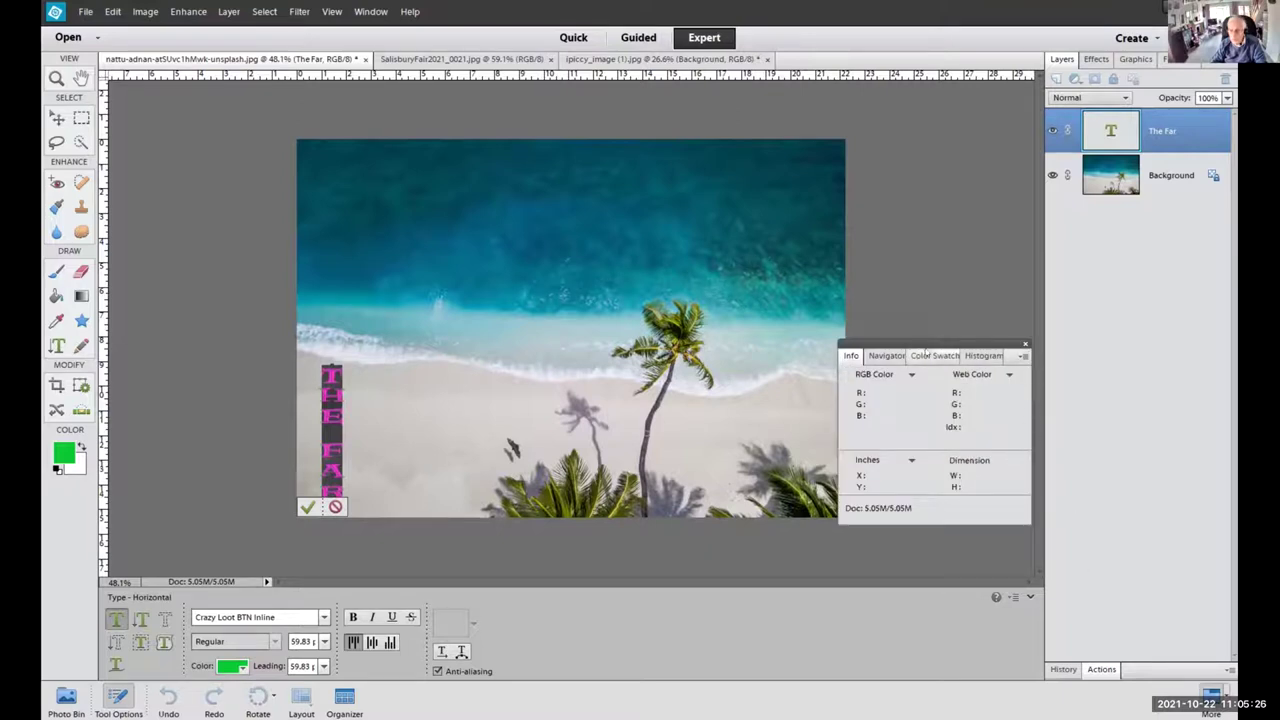
click(1025, 343)
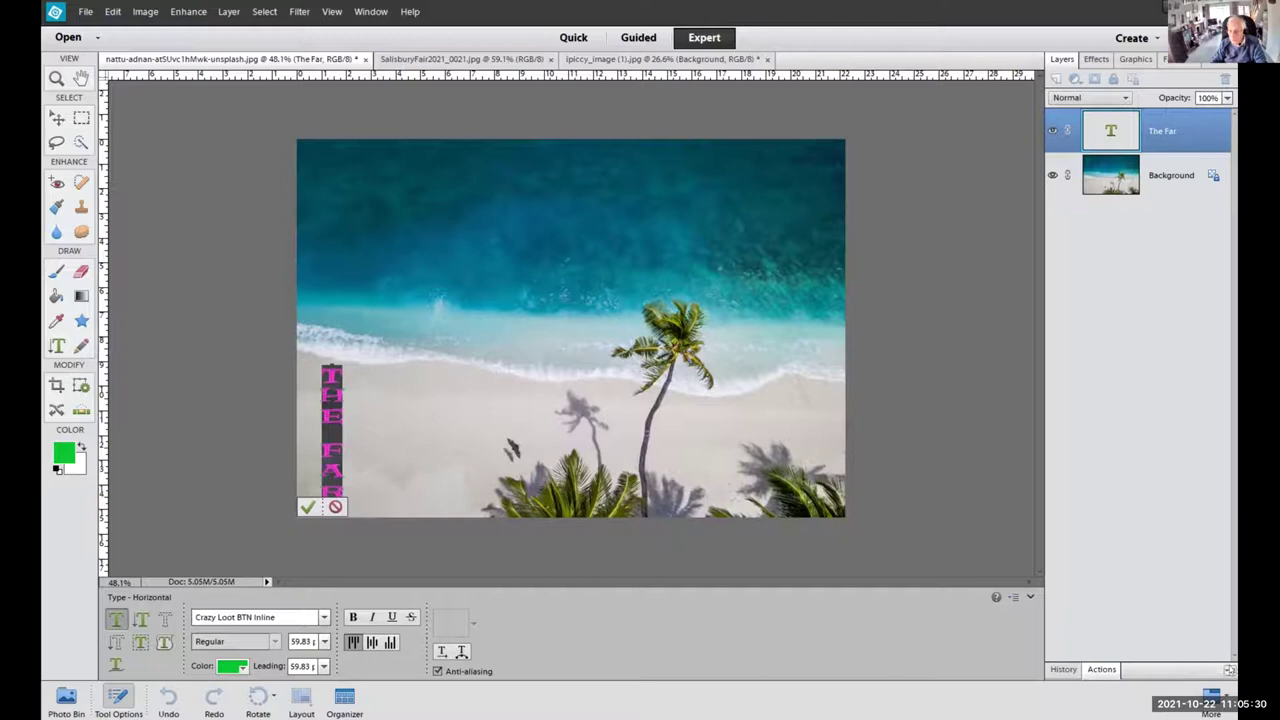
click(1229, 669)
click(1062, 671)
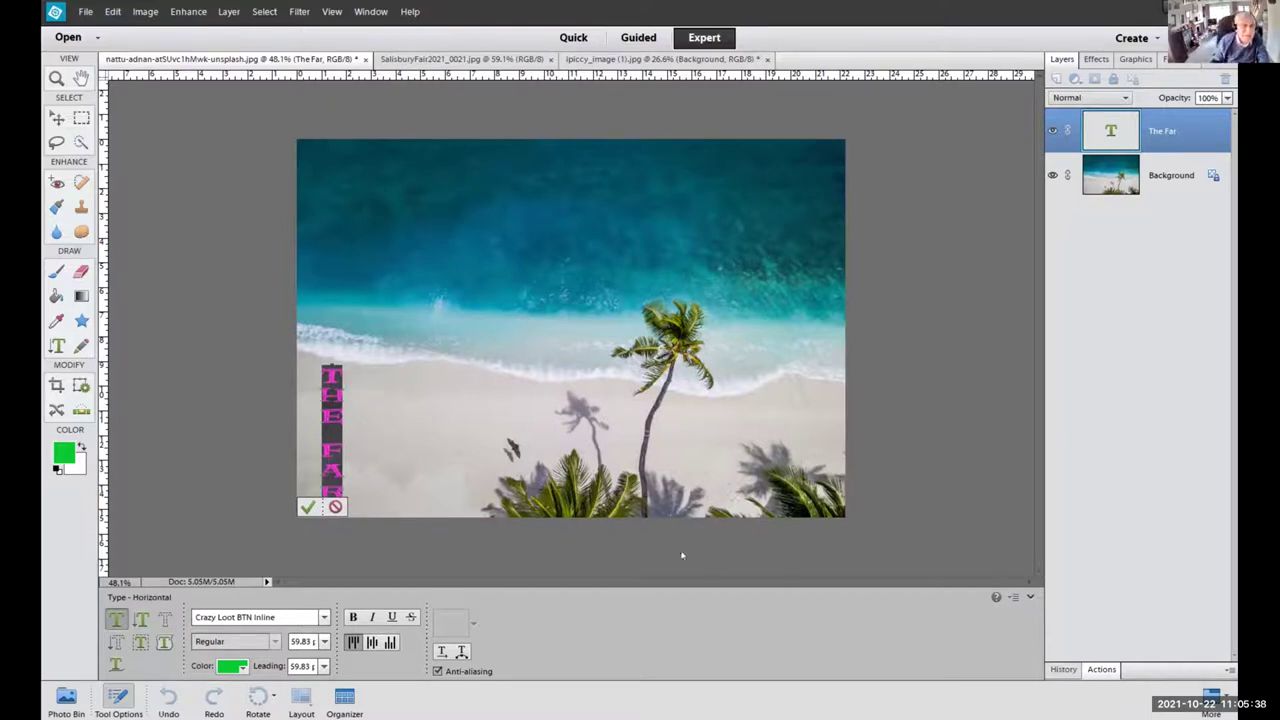
Look through the list of available panels, bring up Effects, and end the text editing.
click(368, 11)
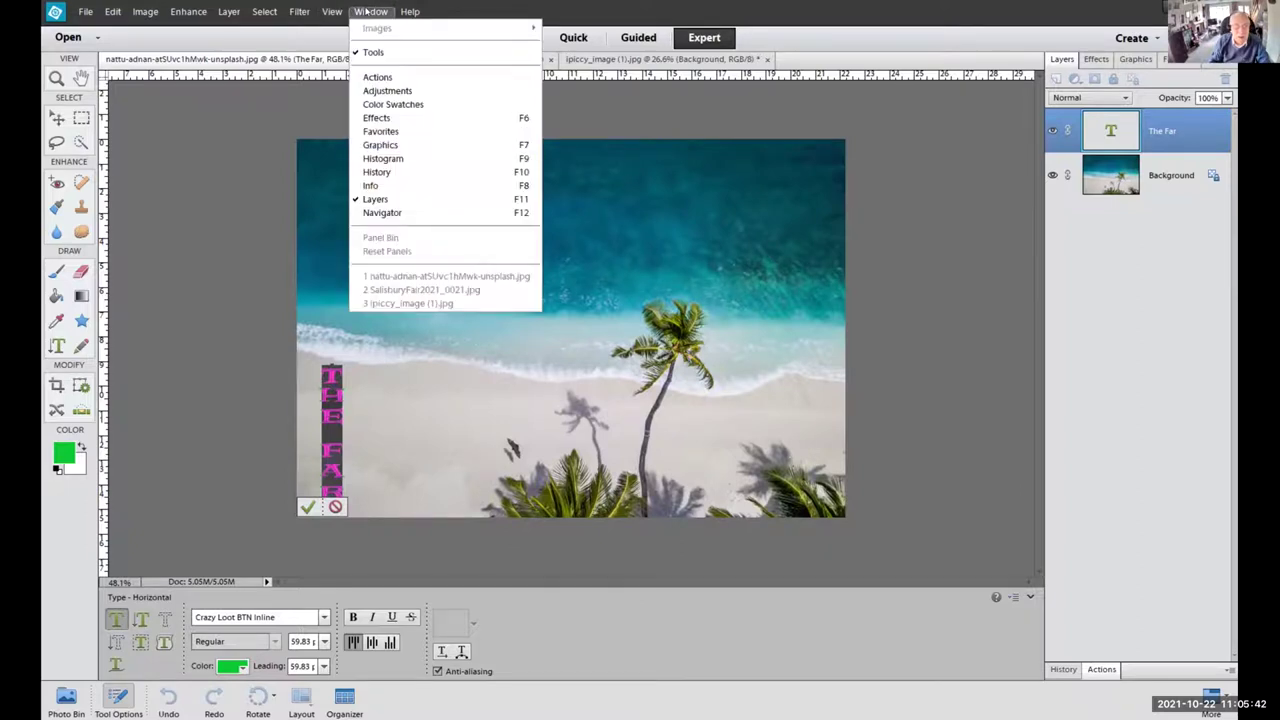
mouse_move(320, 9)
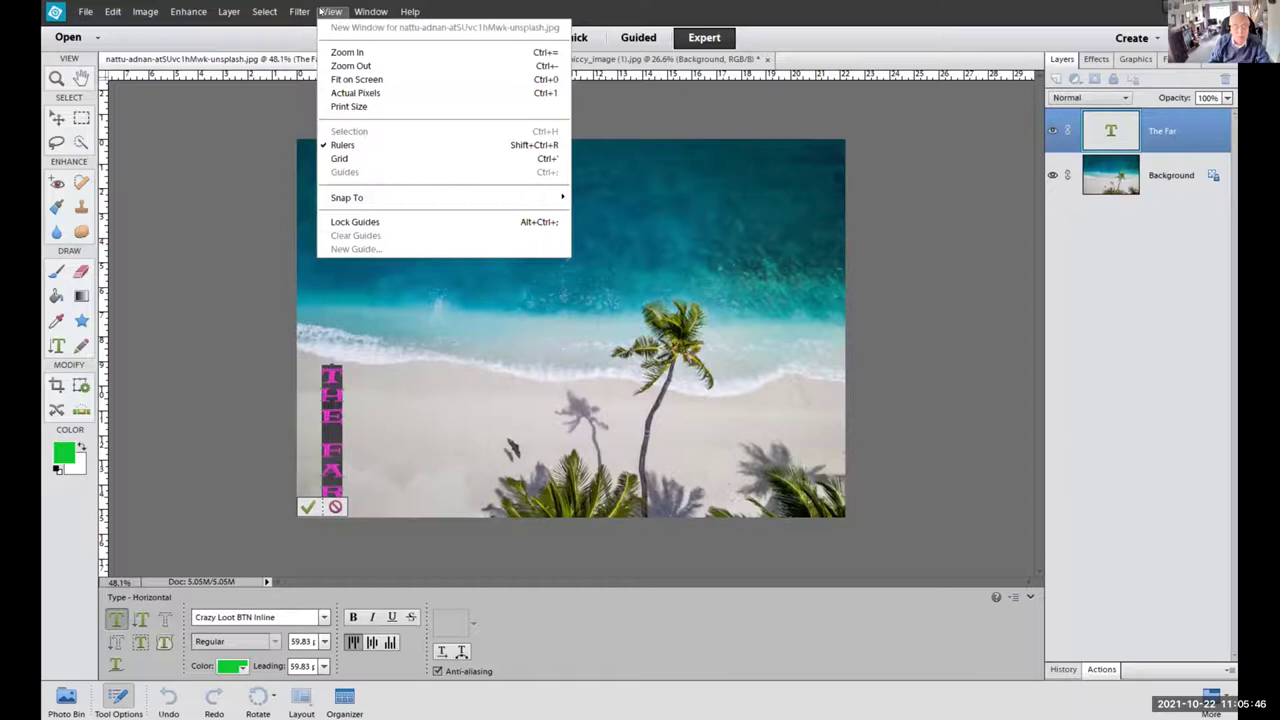
mouse_move(365, 12)
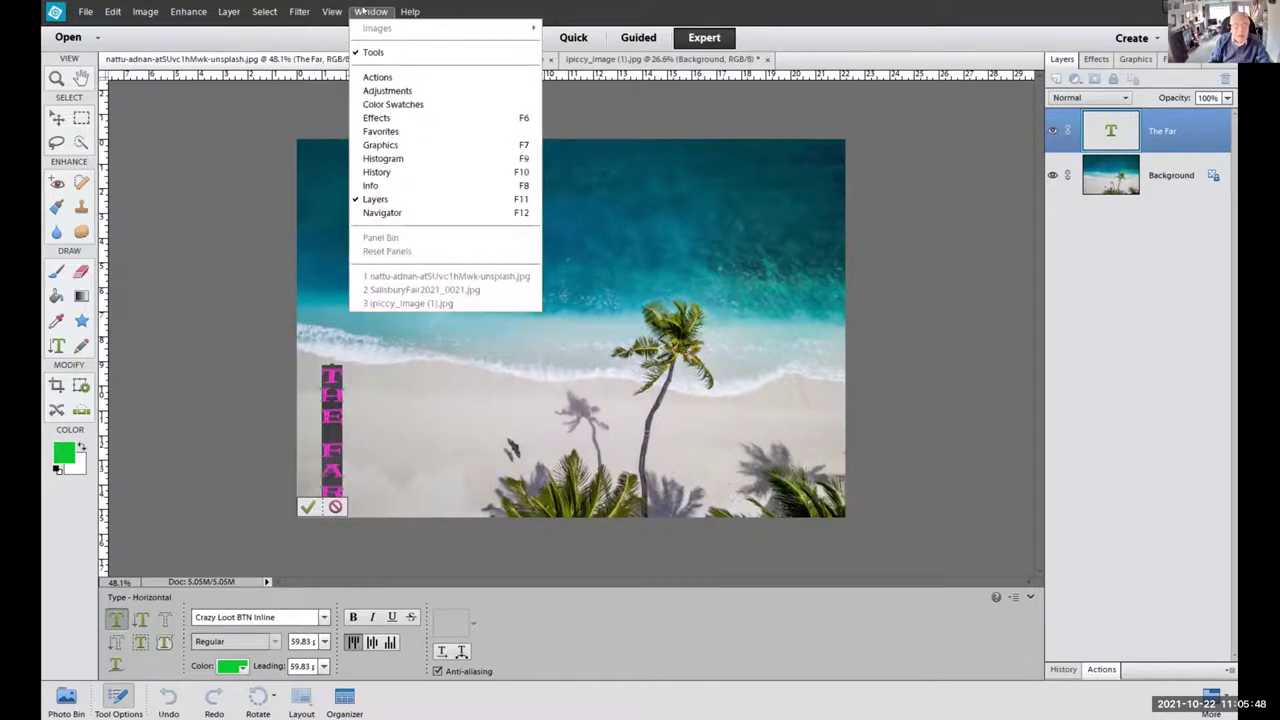
click(376, 119)
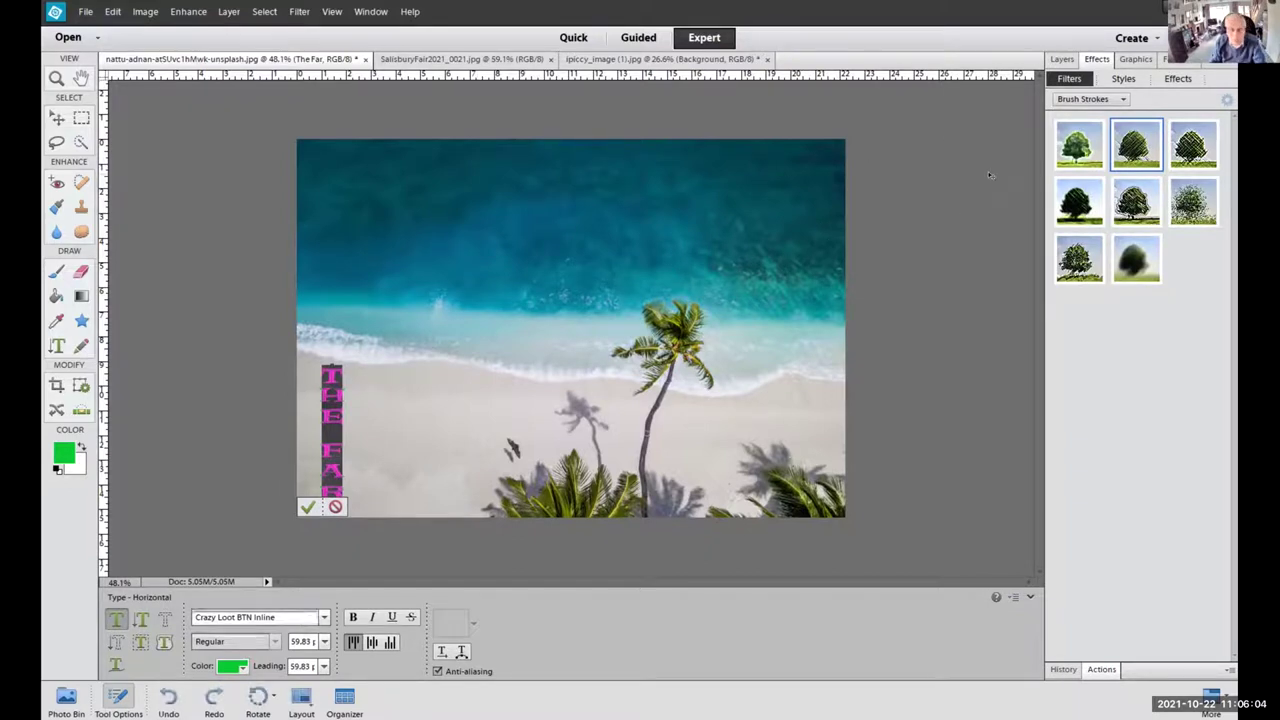
key(ctrl+Return)
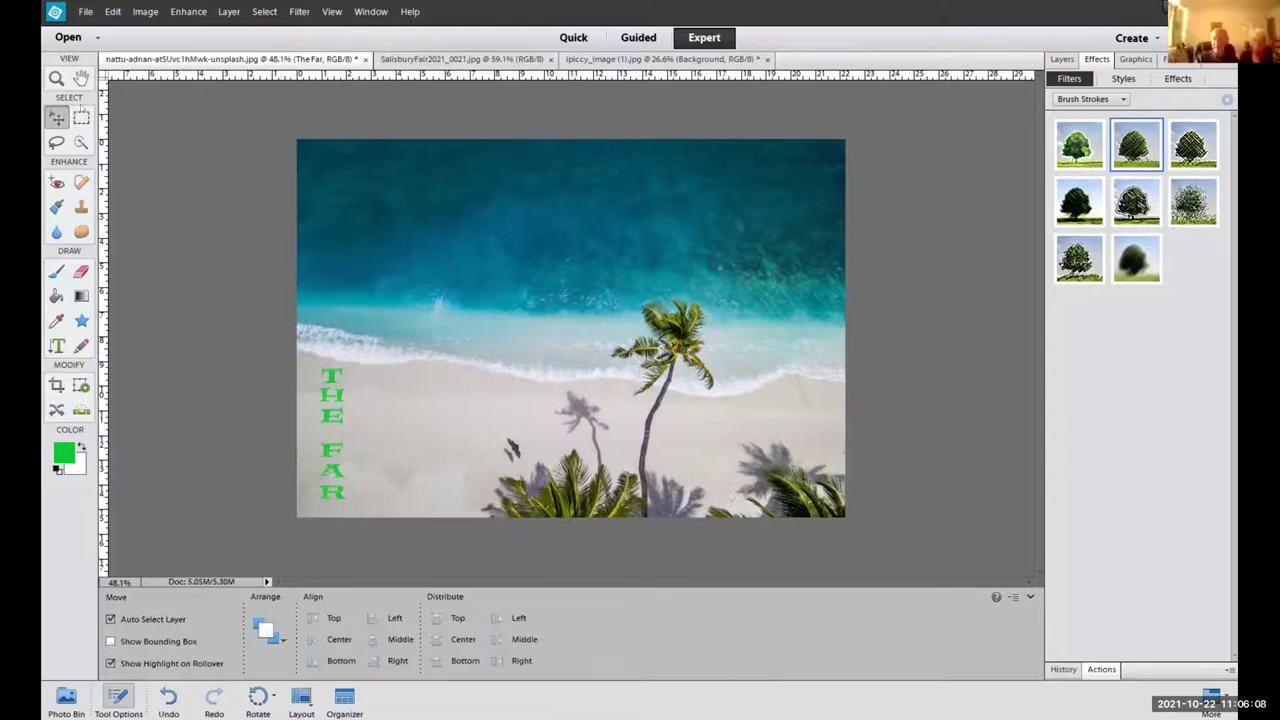
Examine the "The Far" layer's options, the fill and adjustment layer types, the layer commands and the blend modes.
click(56, 78)
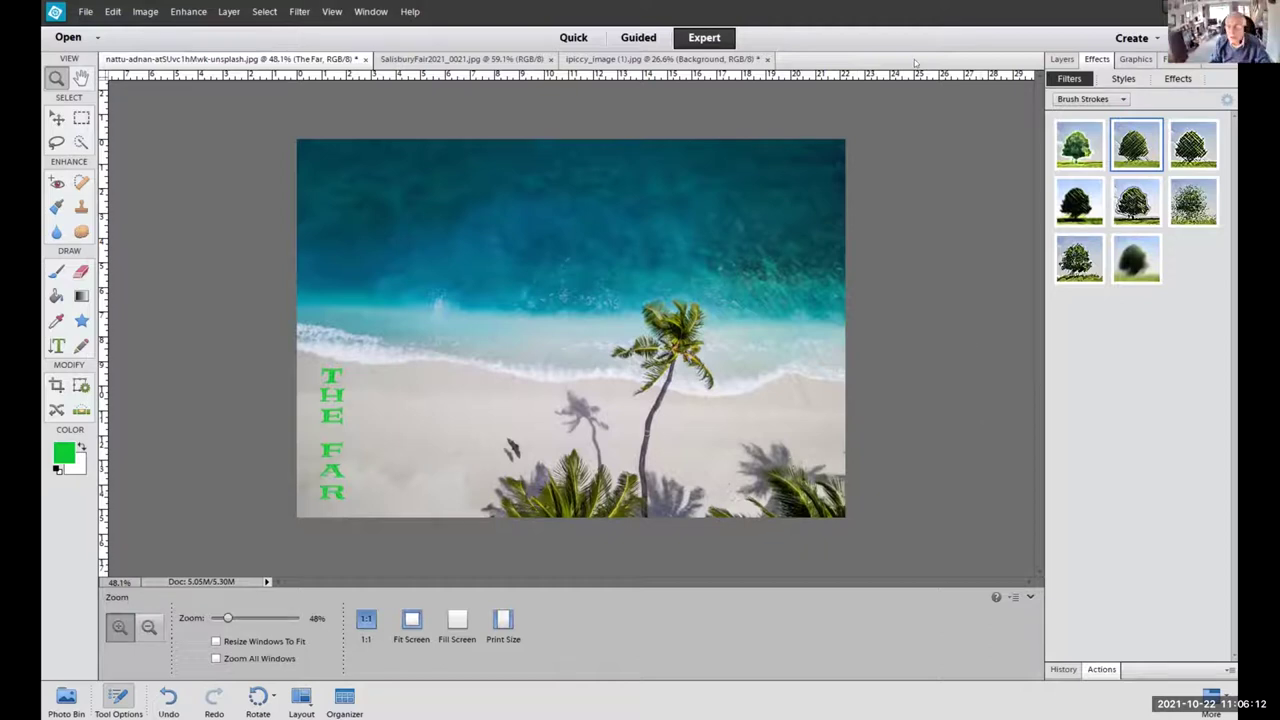
click(1058, 60)
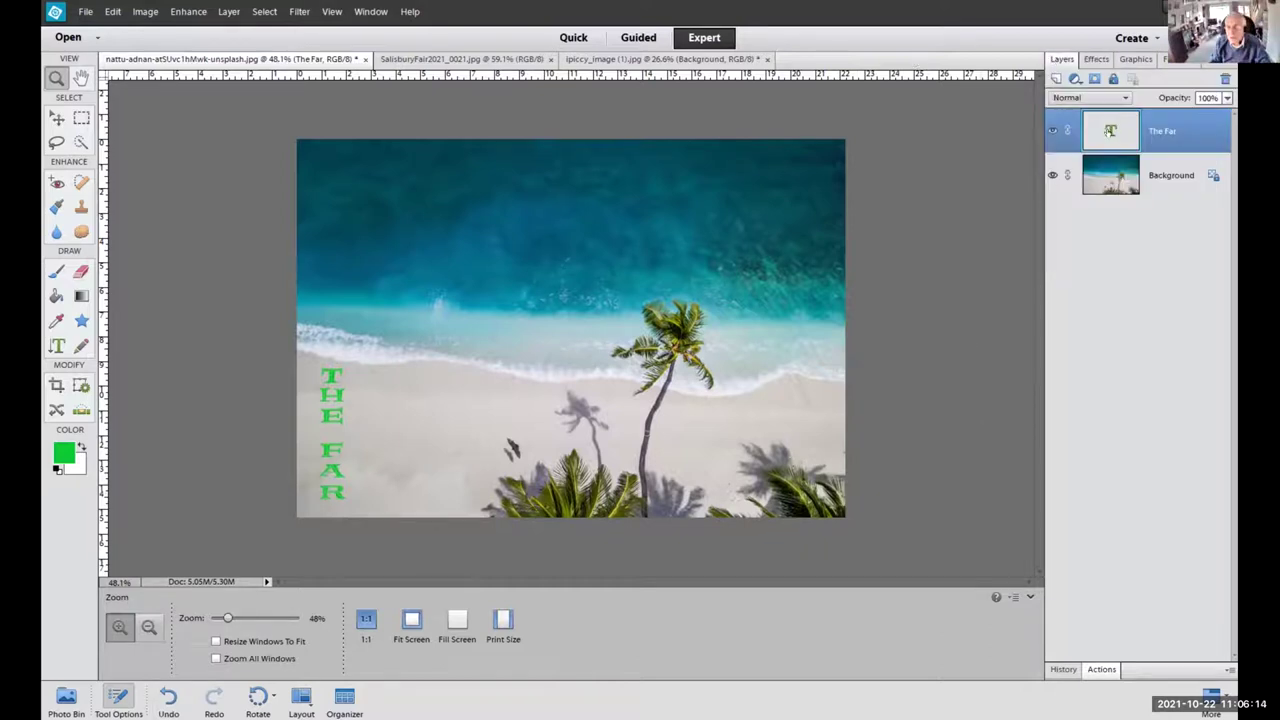
right_click(1173, 130)
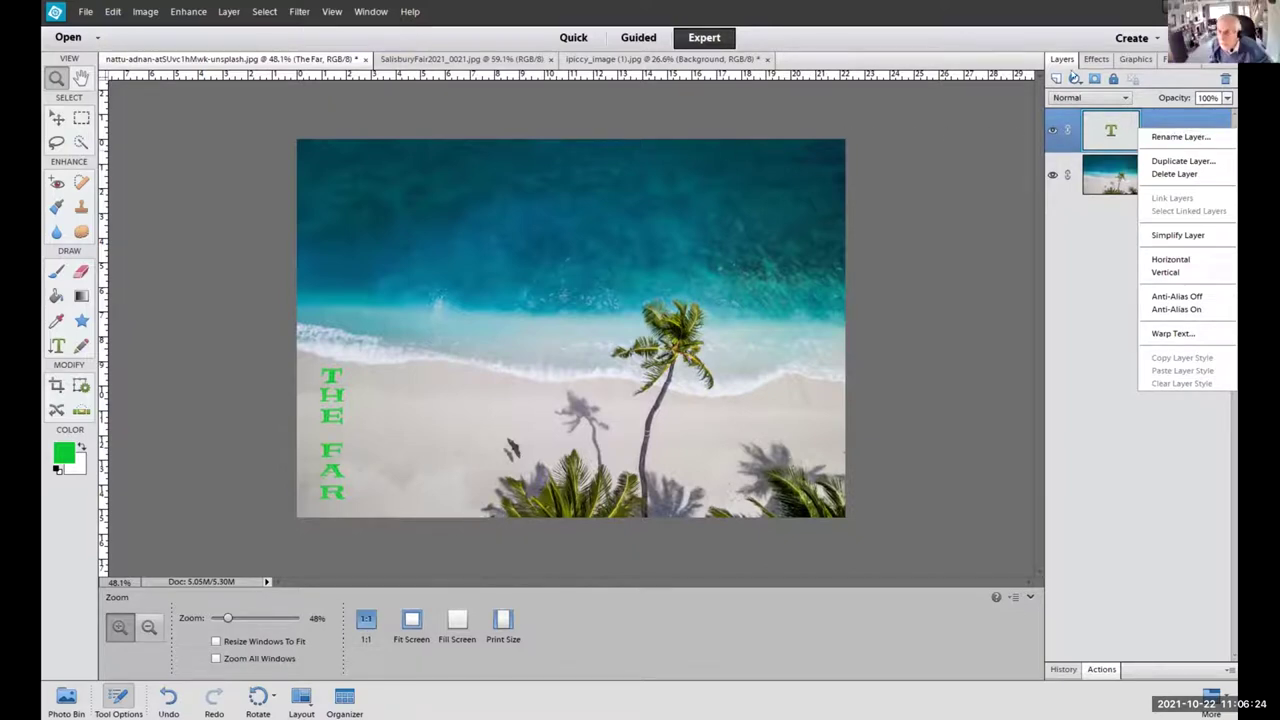
click(1073, 78)
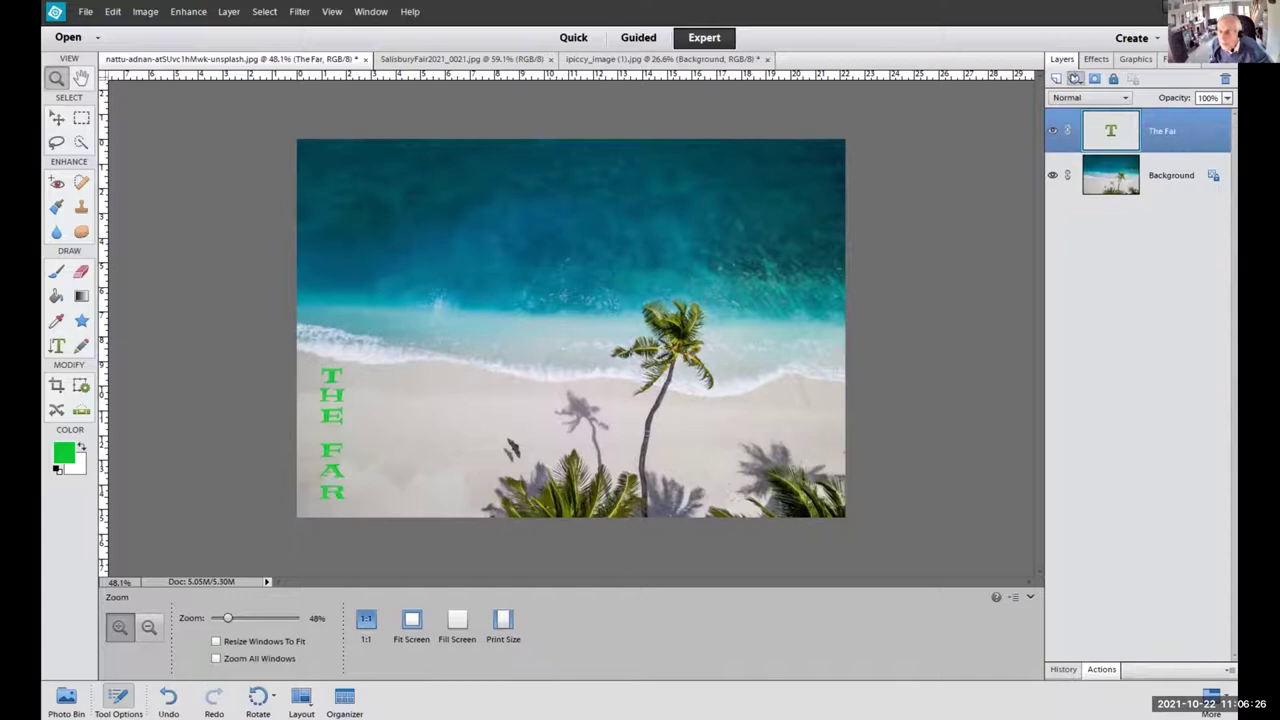
click(1073, 78)
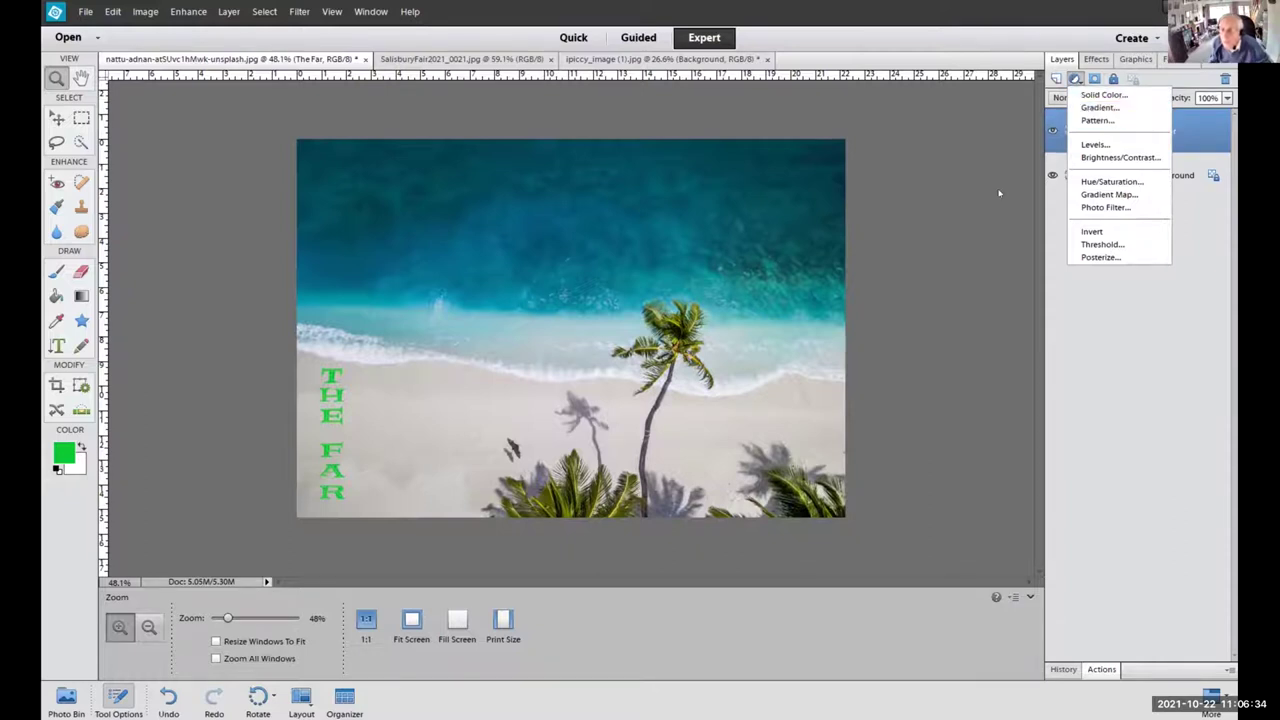
click(958, 196)
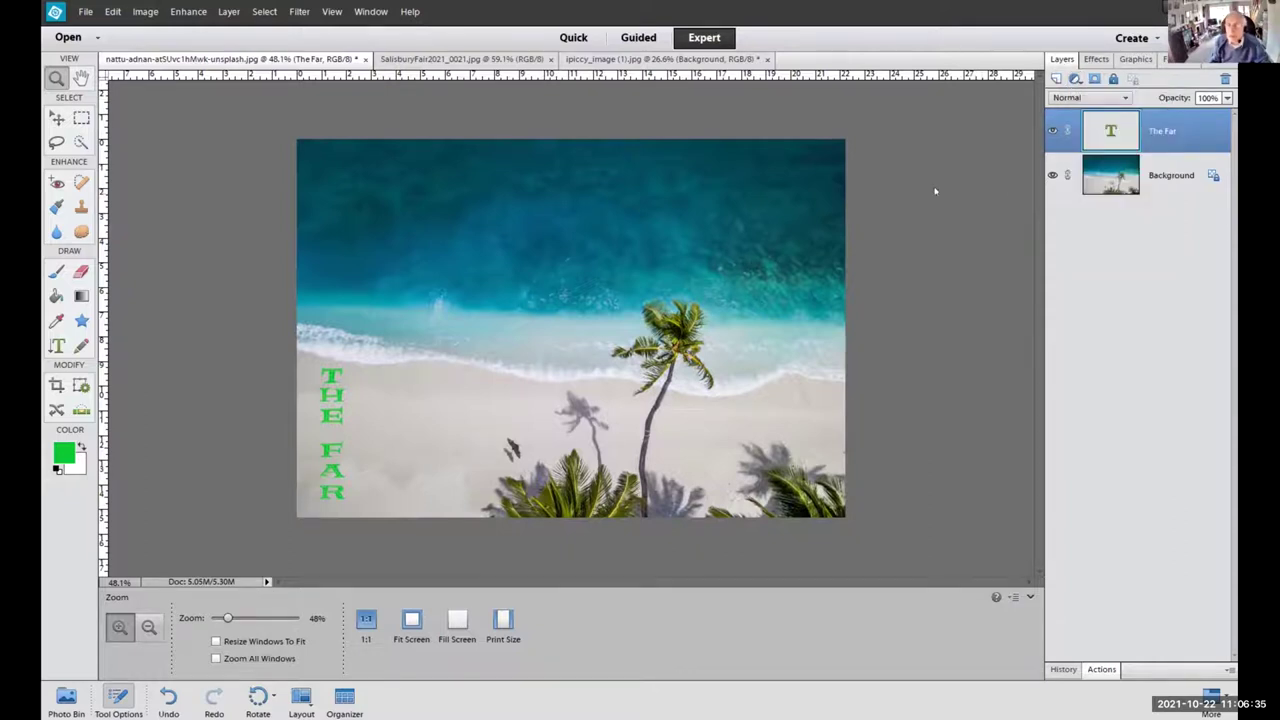
click(183, 13)
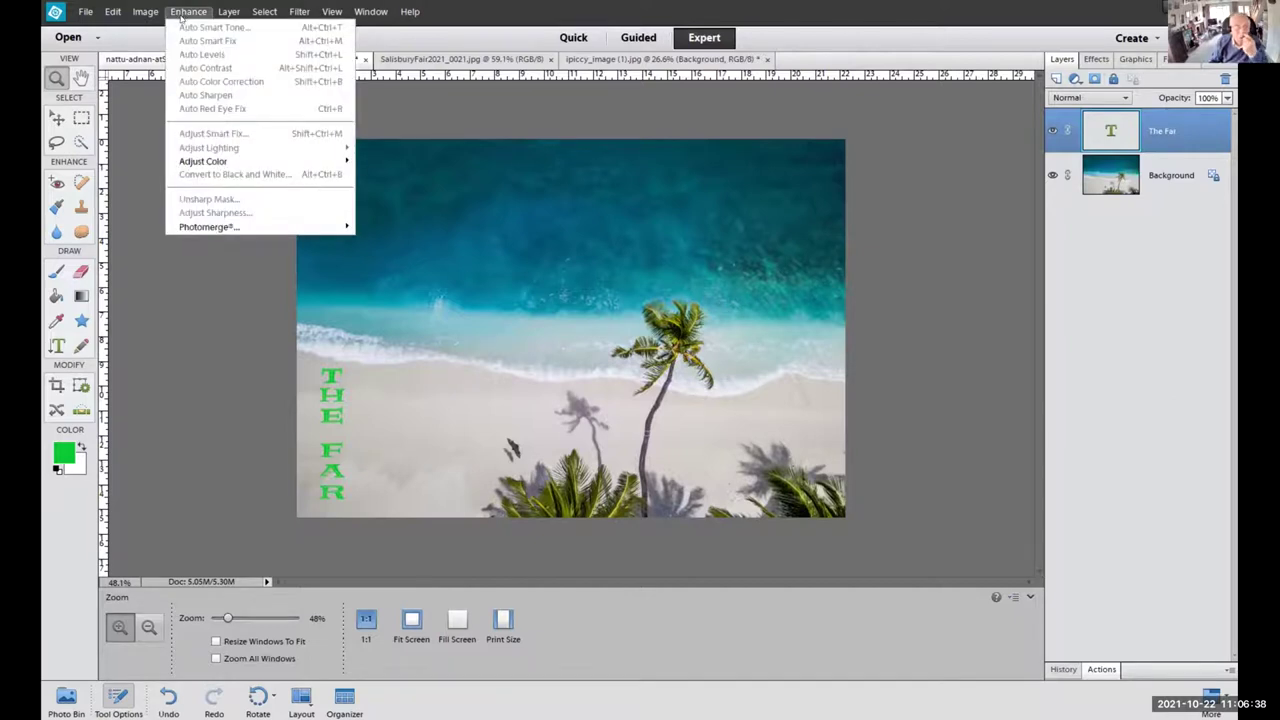
mouse_move(228, 14)
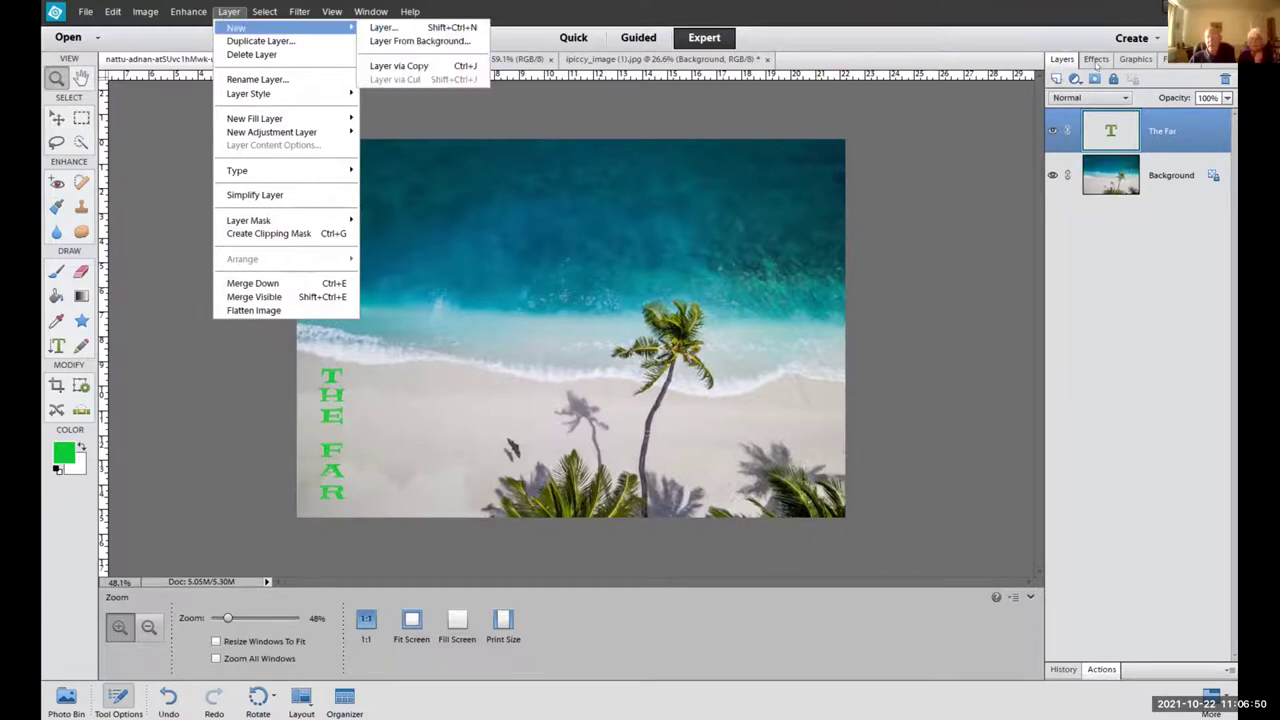
click(1090, 98)
click(1090, 97)
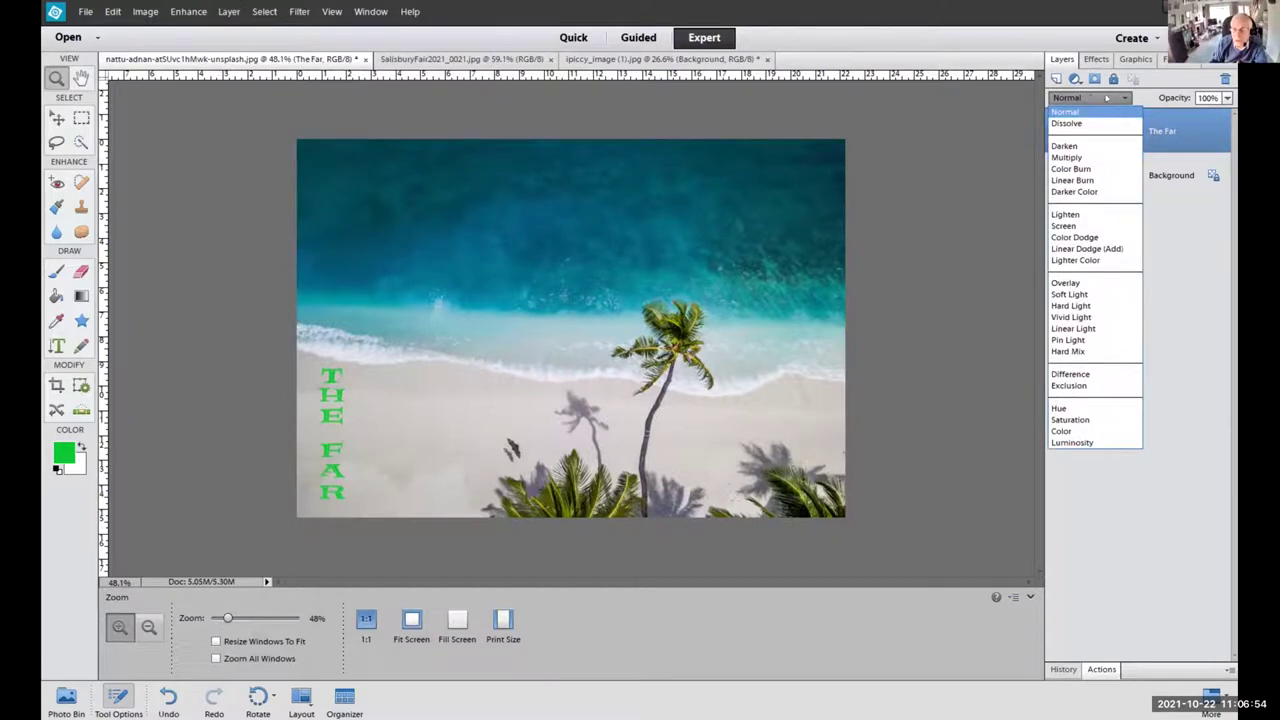
click(1150, 104)
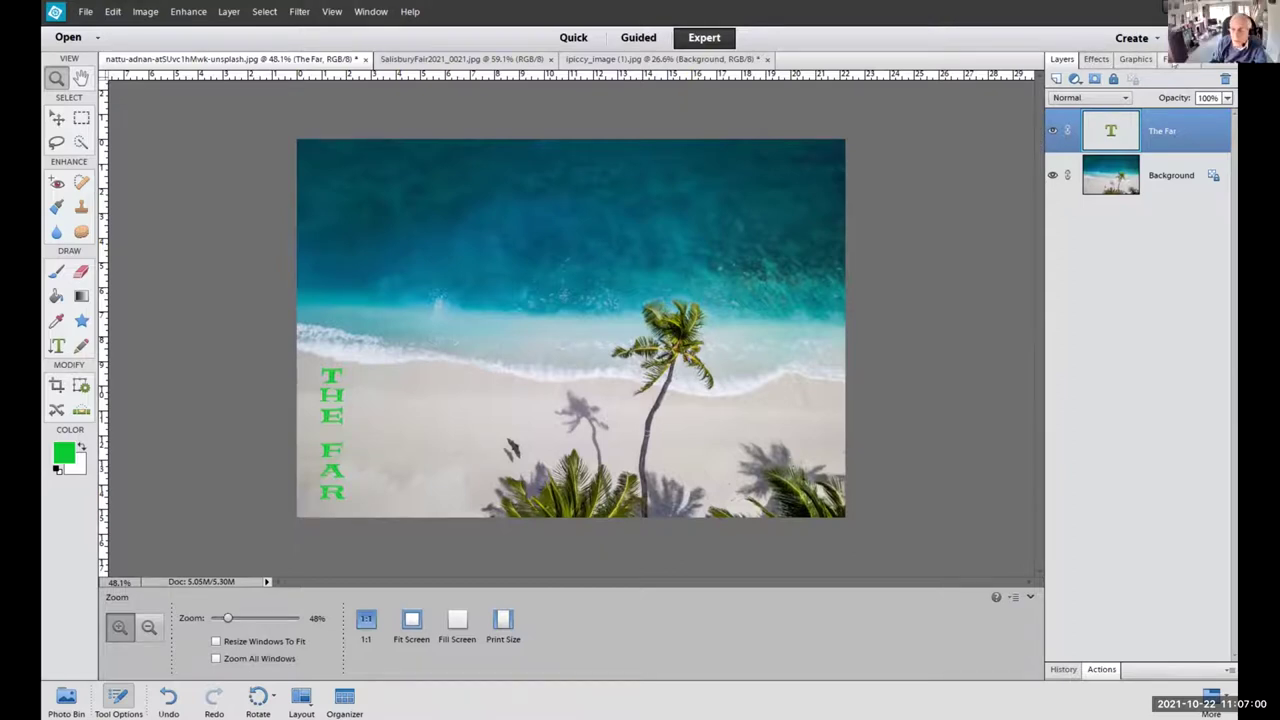
Apply the Animal Fur Zebra text style from the Graphics collection to the "The Far" text, and list the graphics by style.
click(1136, 60)
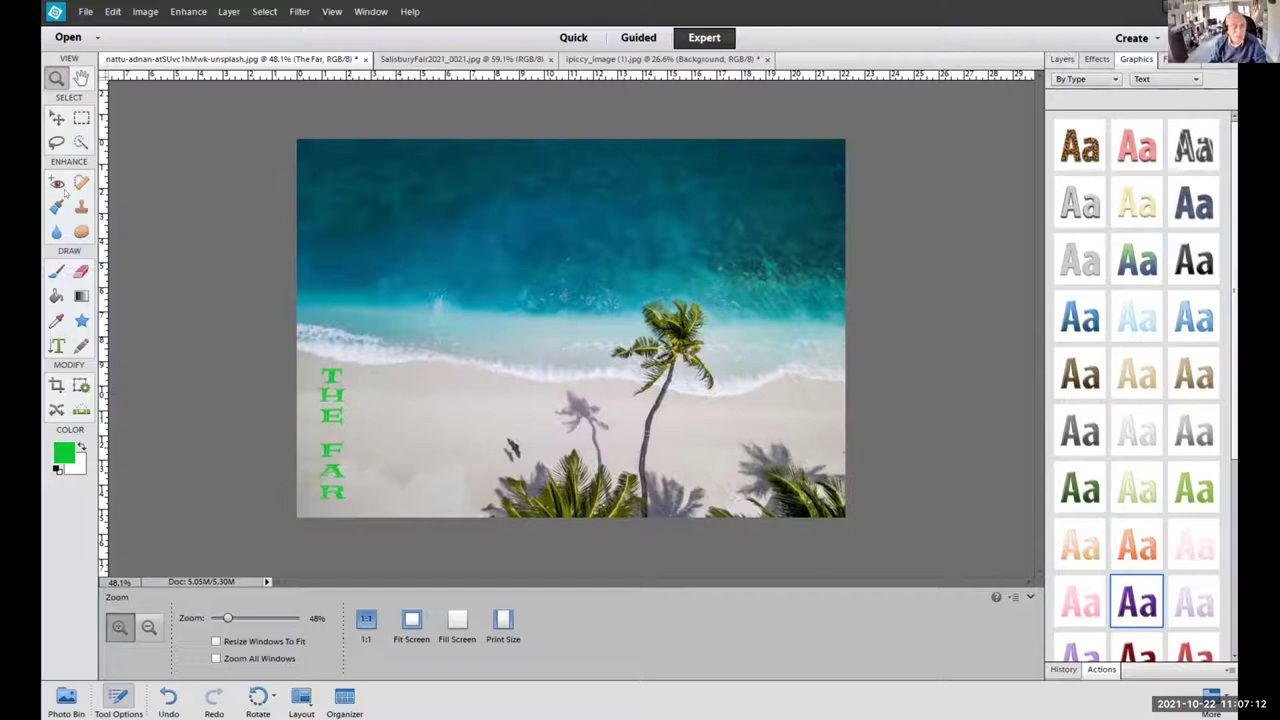
click(56, 118)
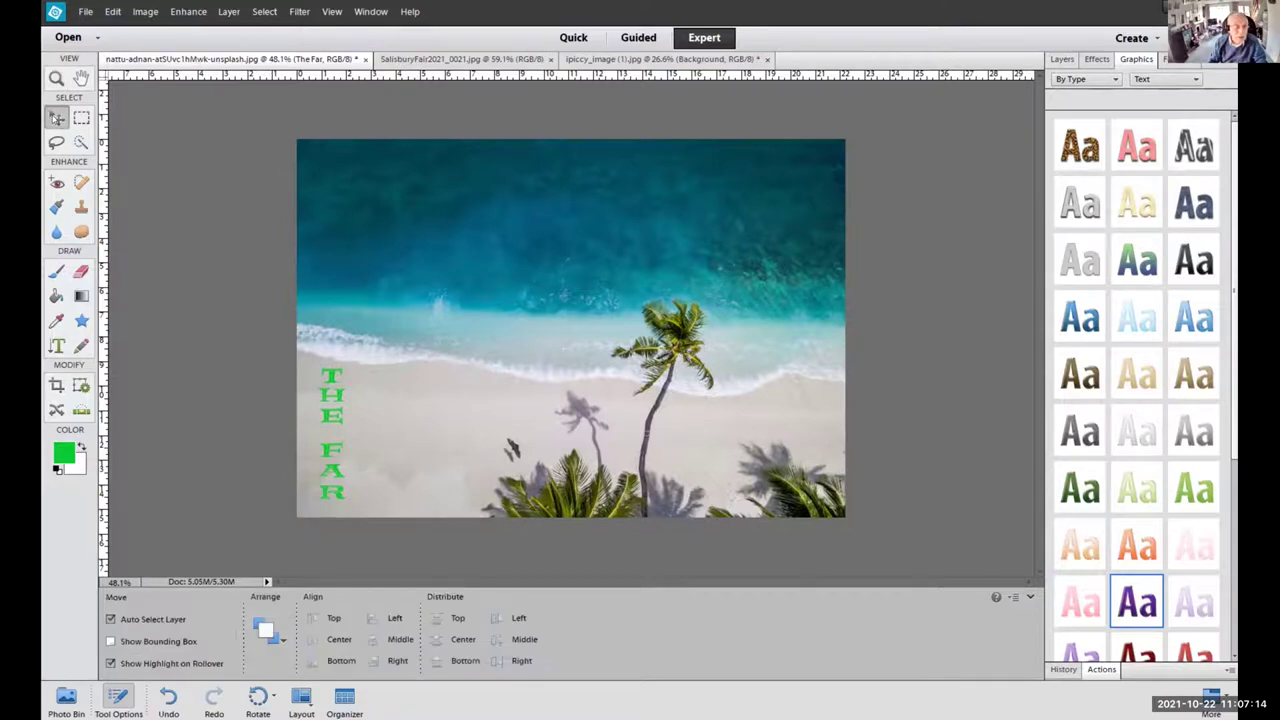
click(81, 78)
click(56, 118)
click(334, 450)
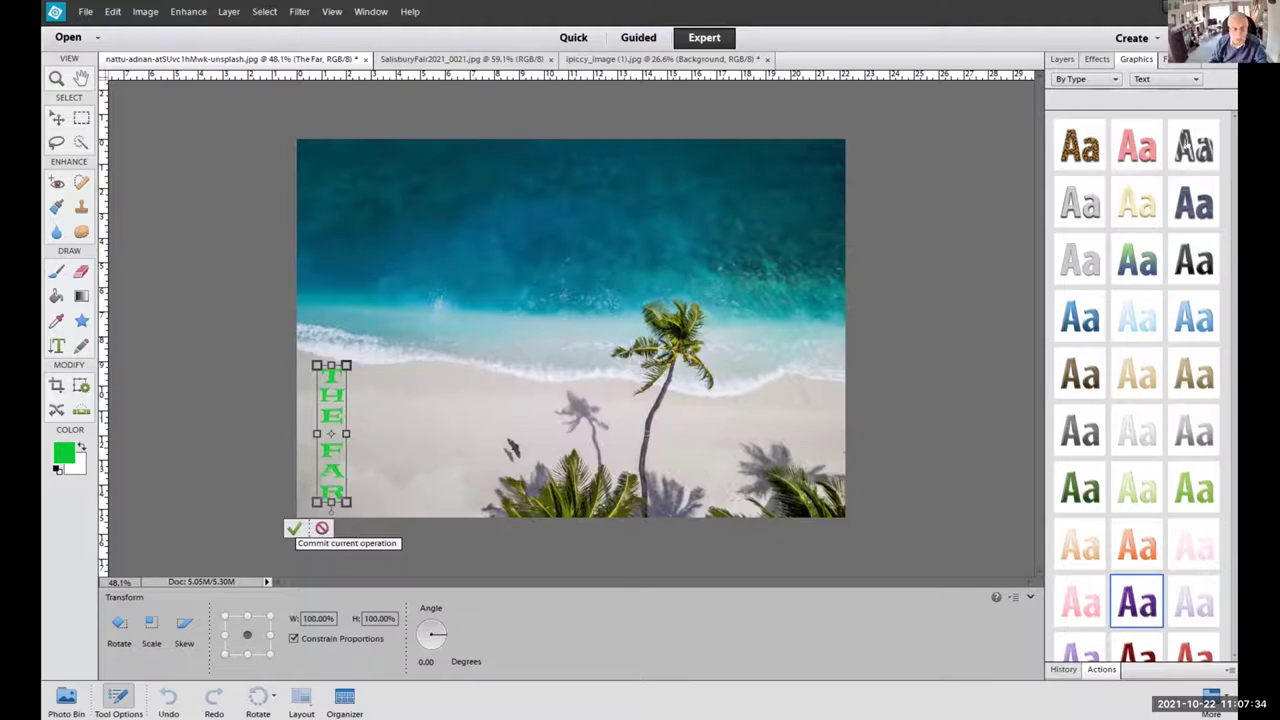
click(293, 528)
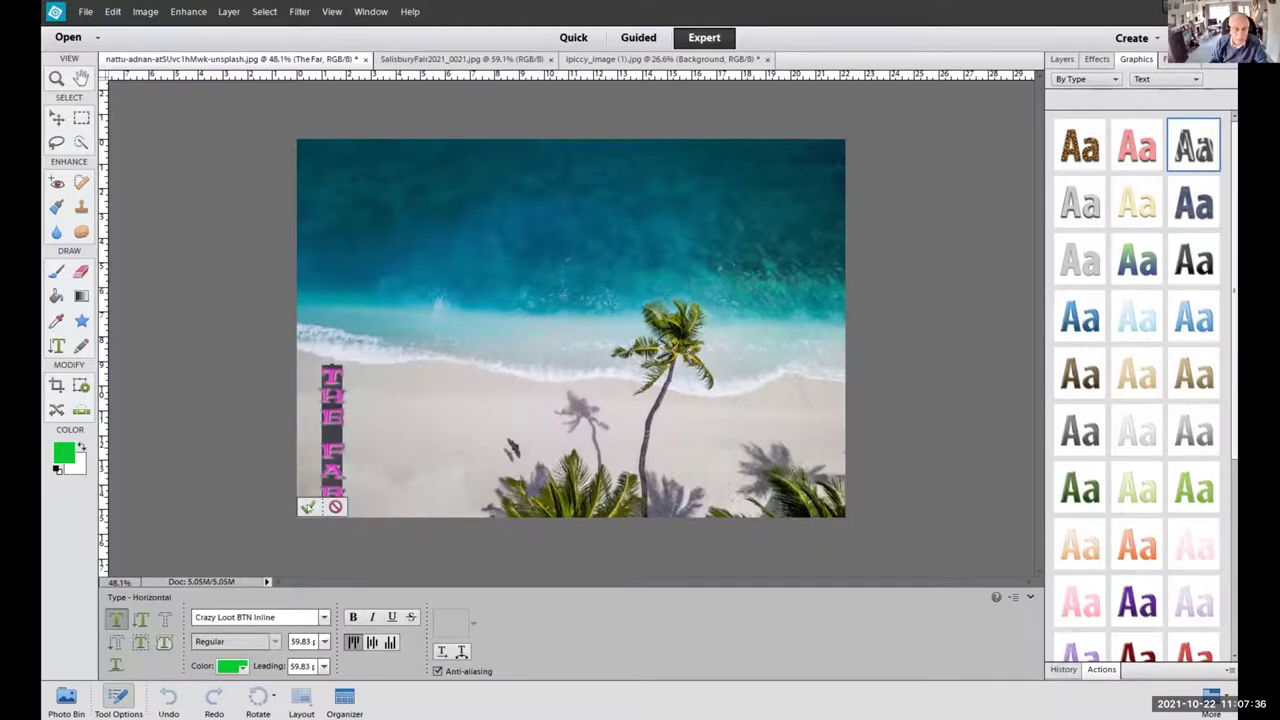
key(Escape)
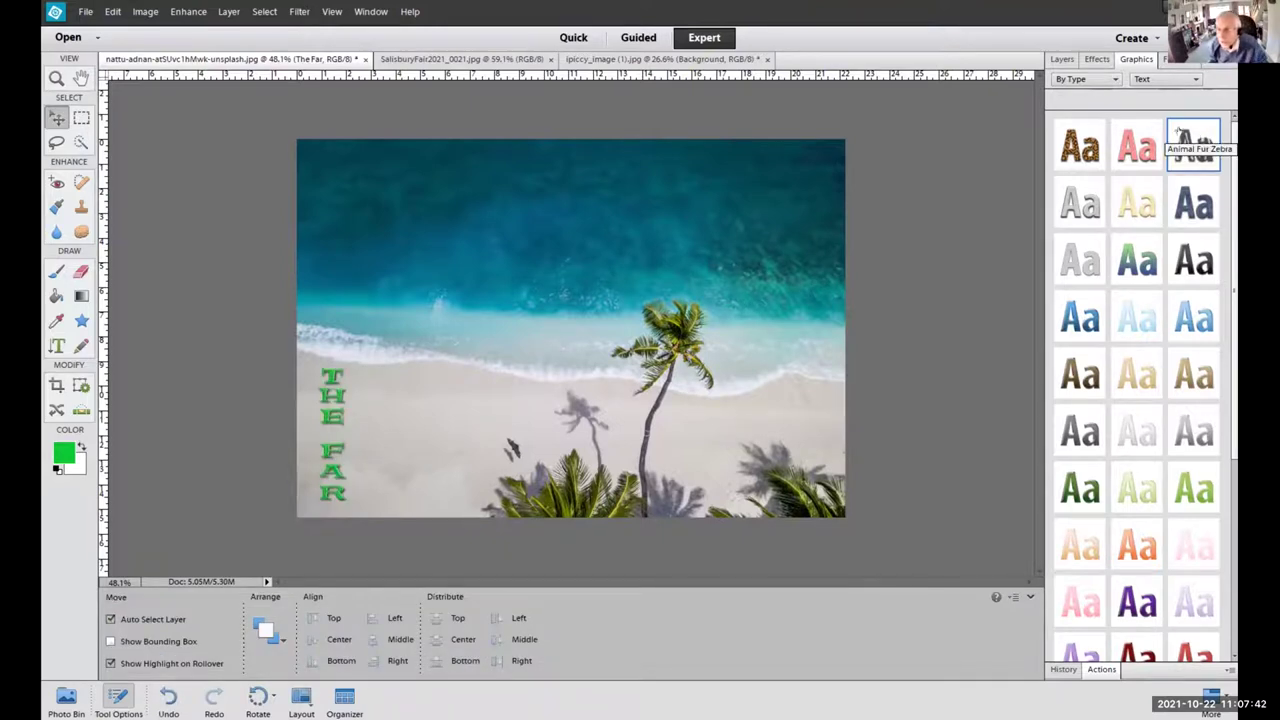
click(1108, 78)
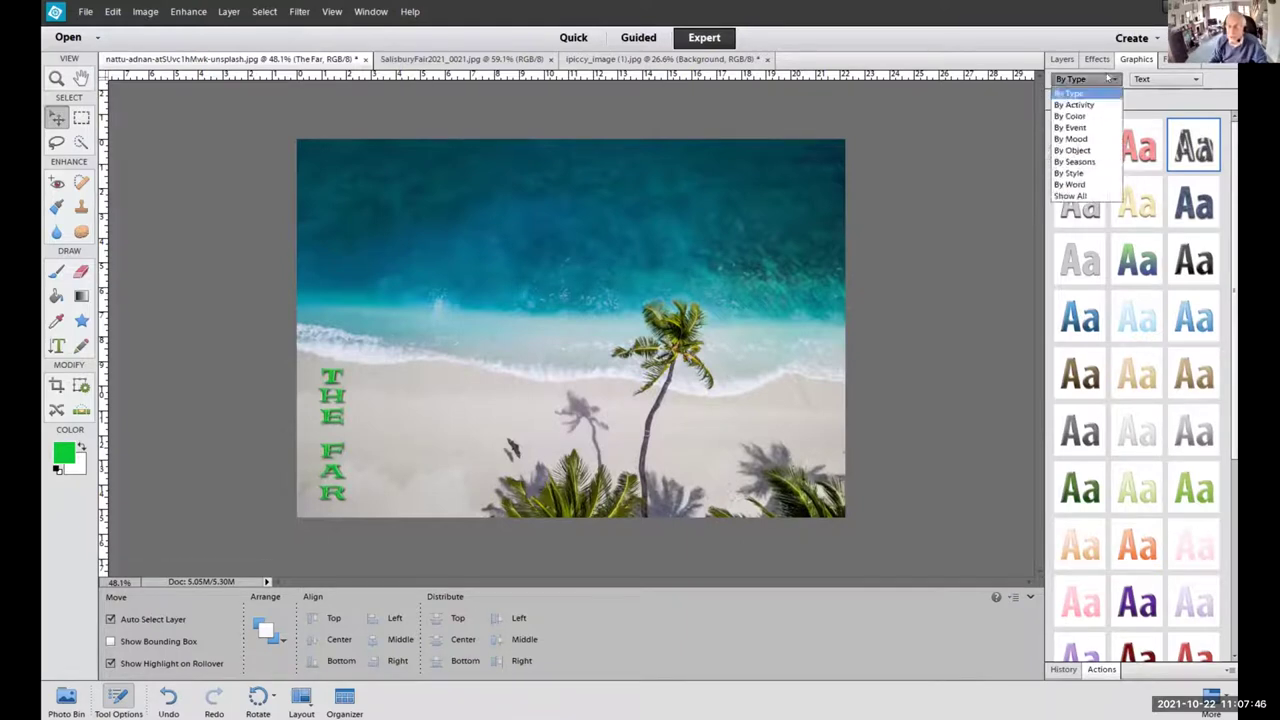
click(1065, 173)
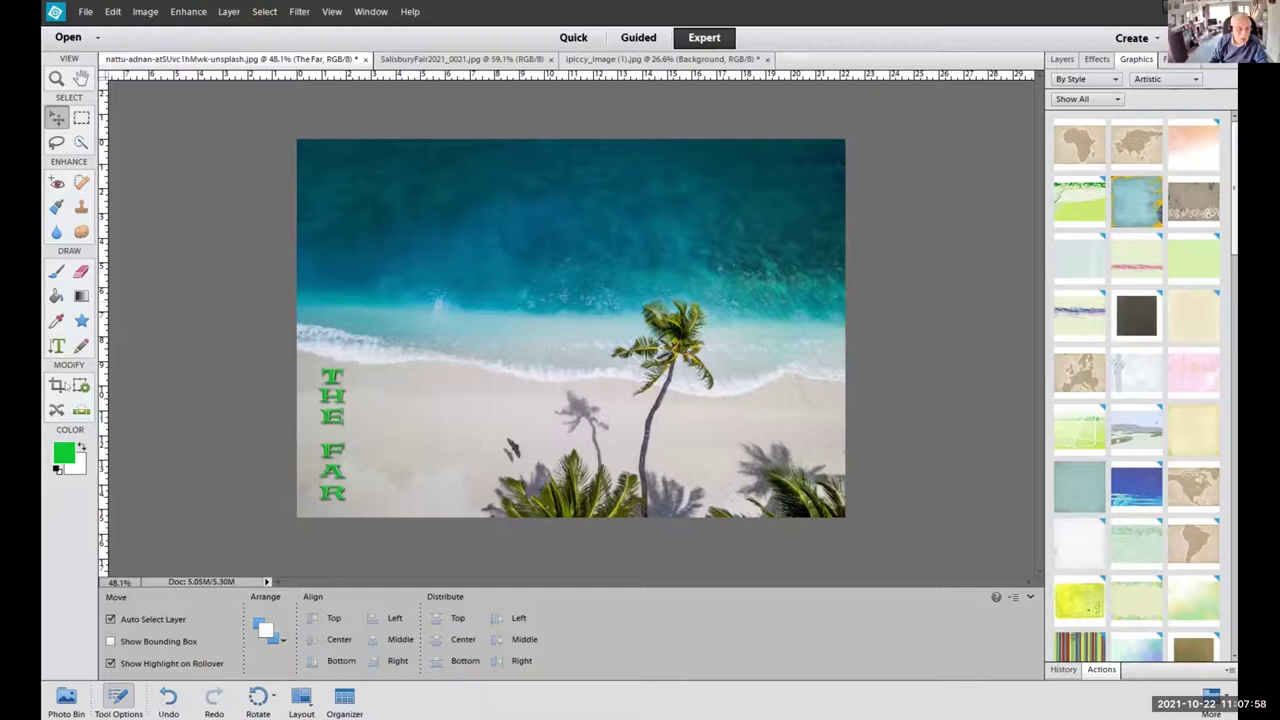
Add the horizontal text "The Sea" in green 72 pt Crazy Loot BTN Inline over the water in the photo's upper-left area, and commit it.
click(57, 345)
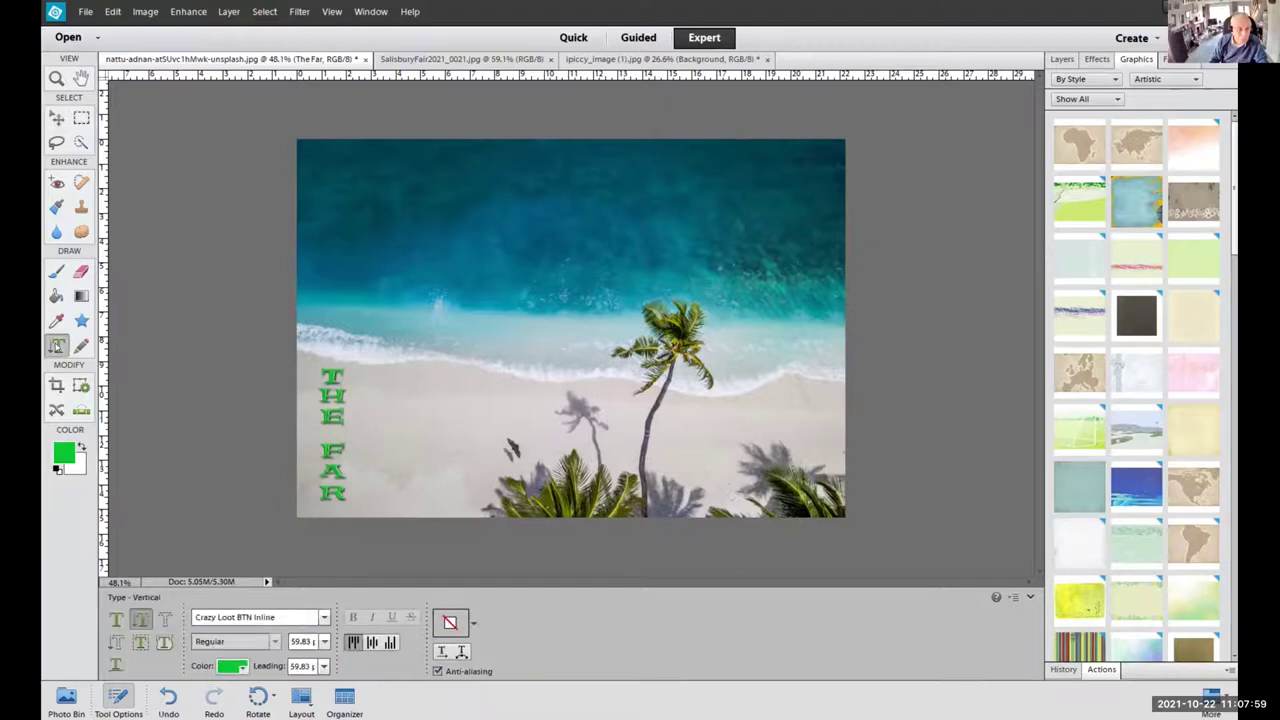
click(116, 619)
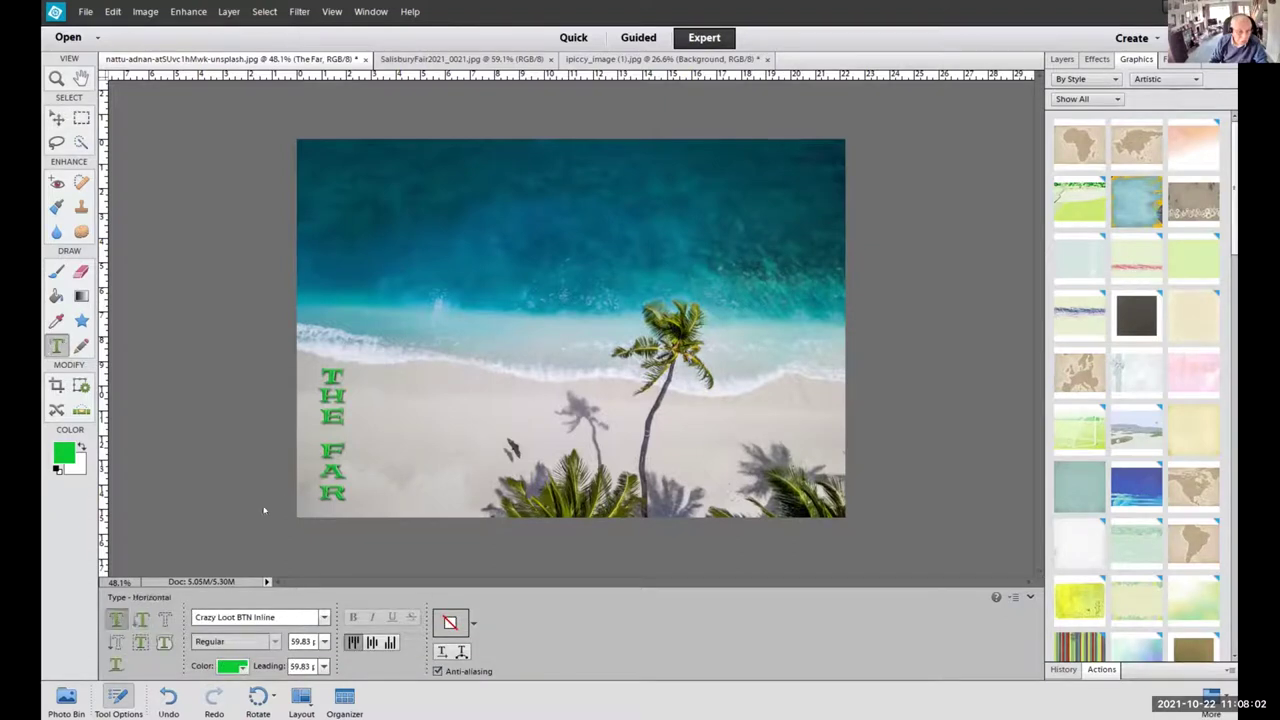
click(340, 189)
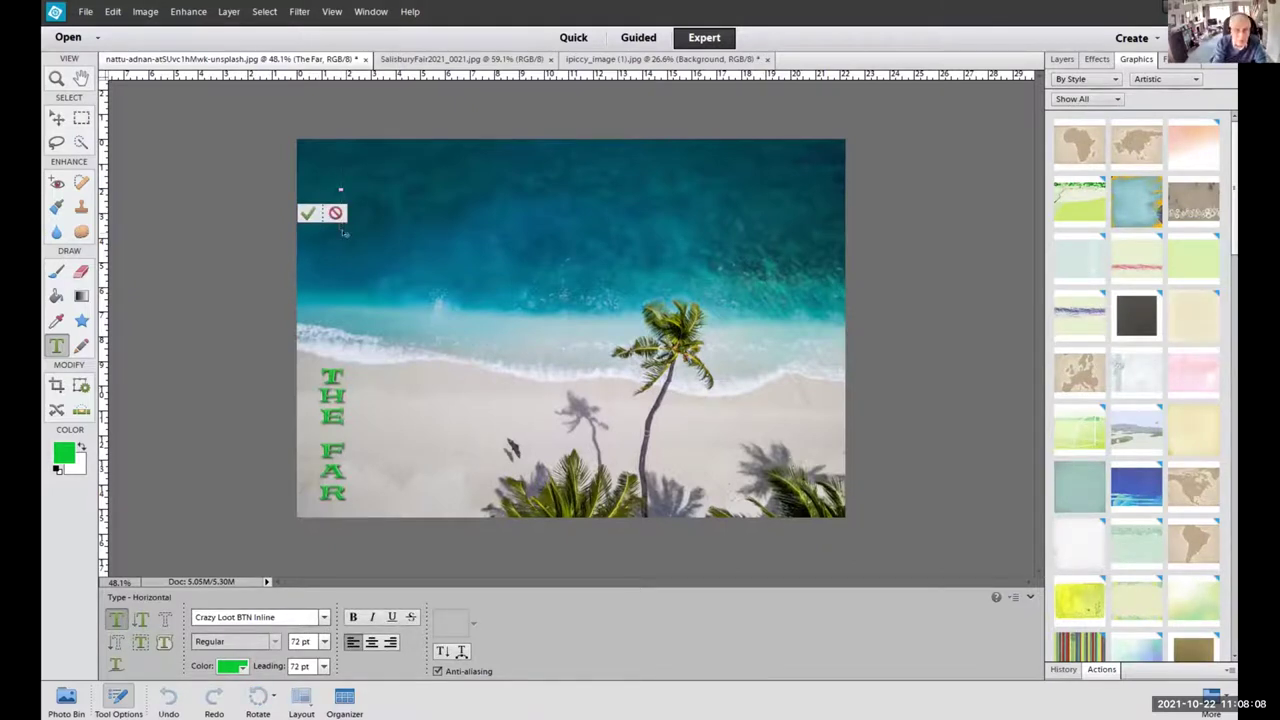
text(THE)
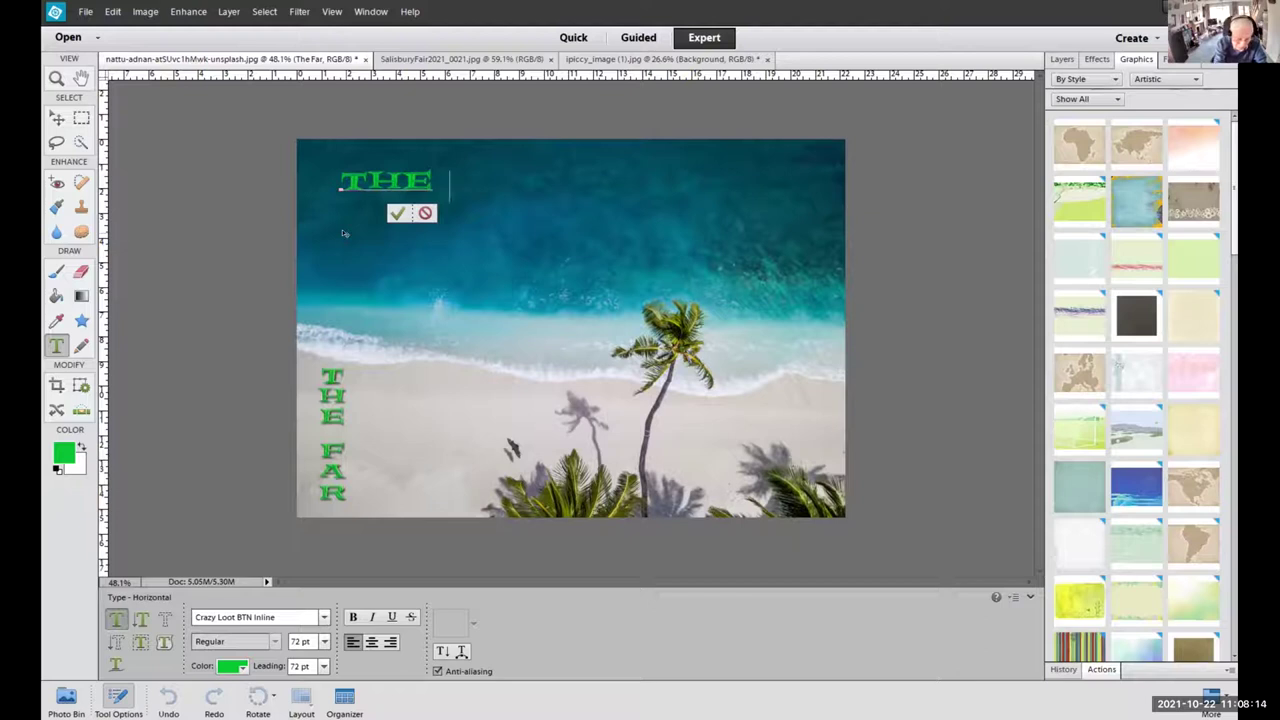
text(SEA)
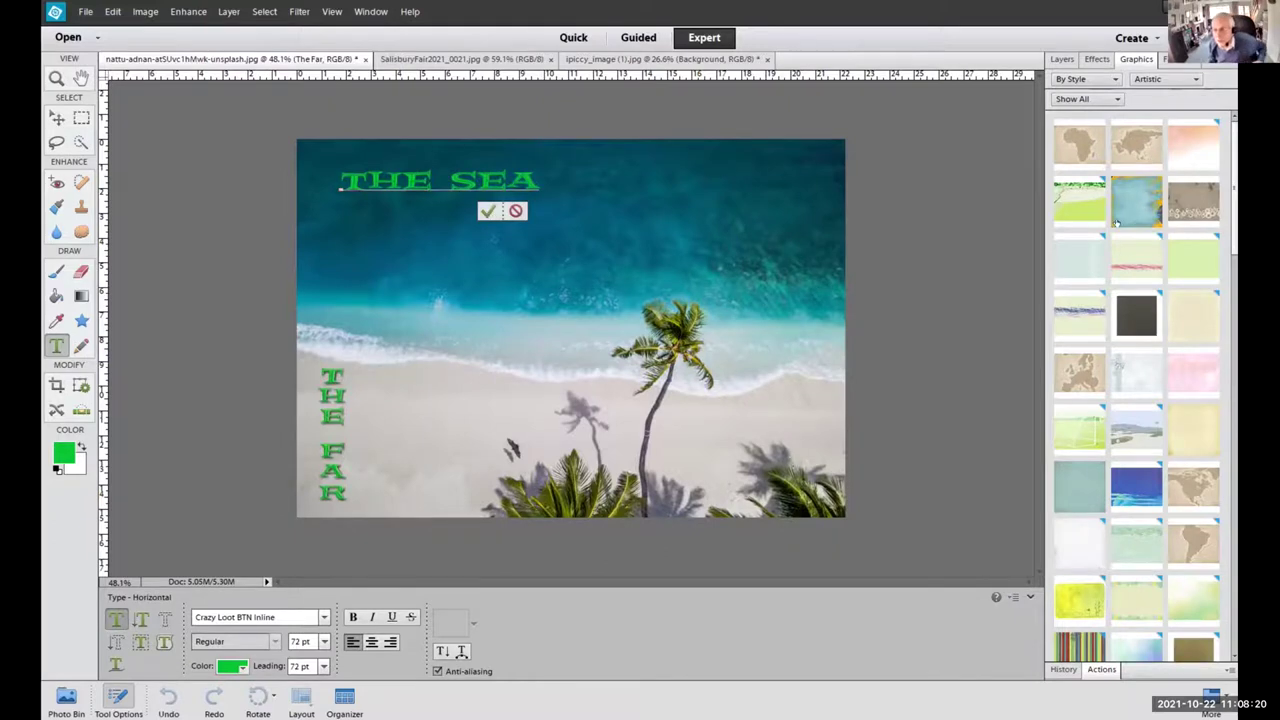
key(ctrl+Return)
key(v)
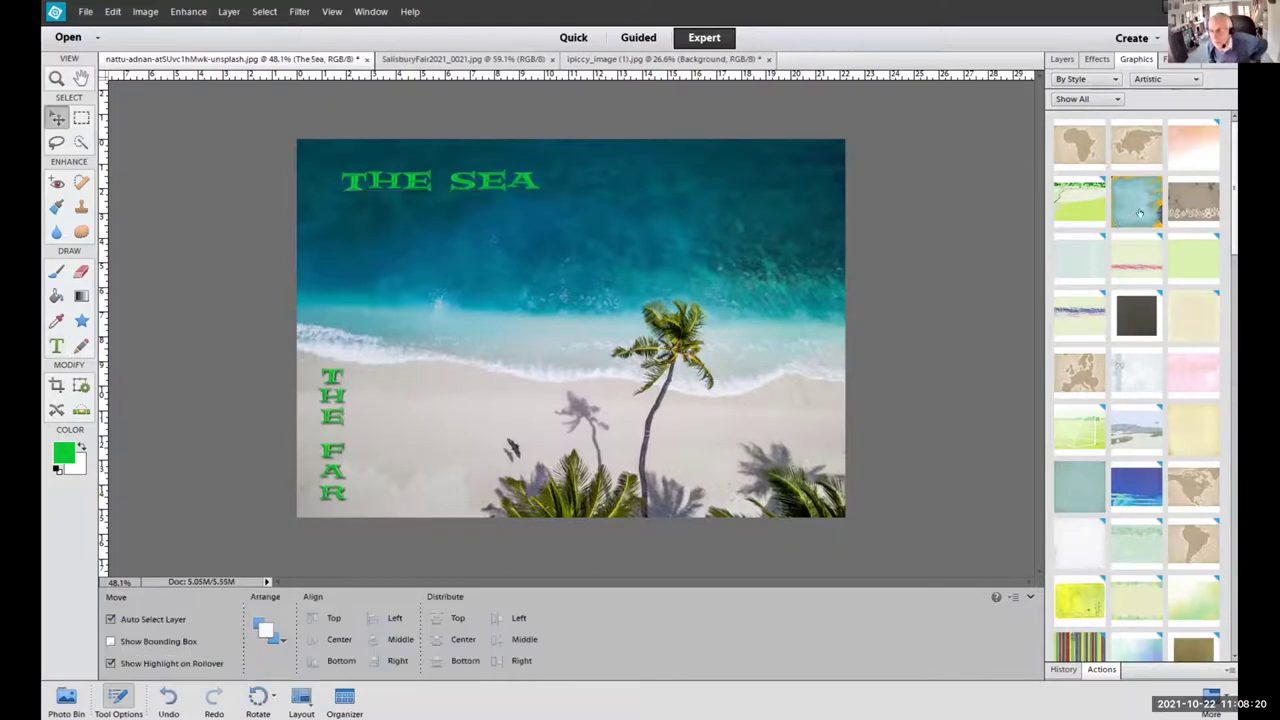
Try the Asia map graphic as the background, toggle the visibility of the "The Sea" and Background layers, and undo the placement.
double_click(1128, 138)
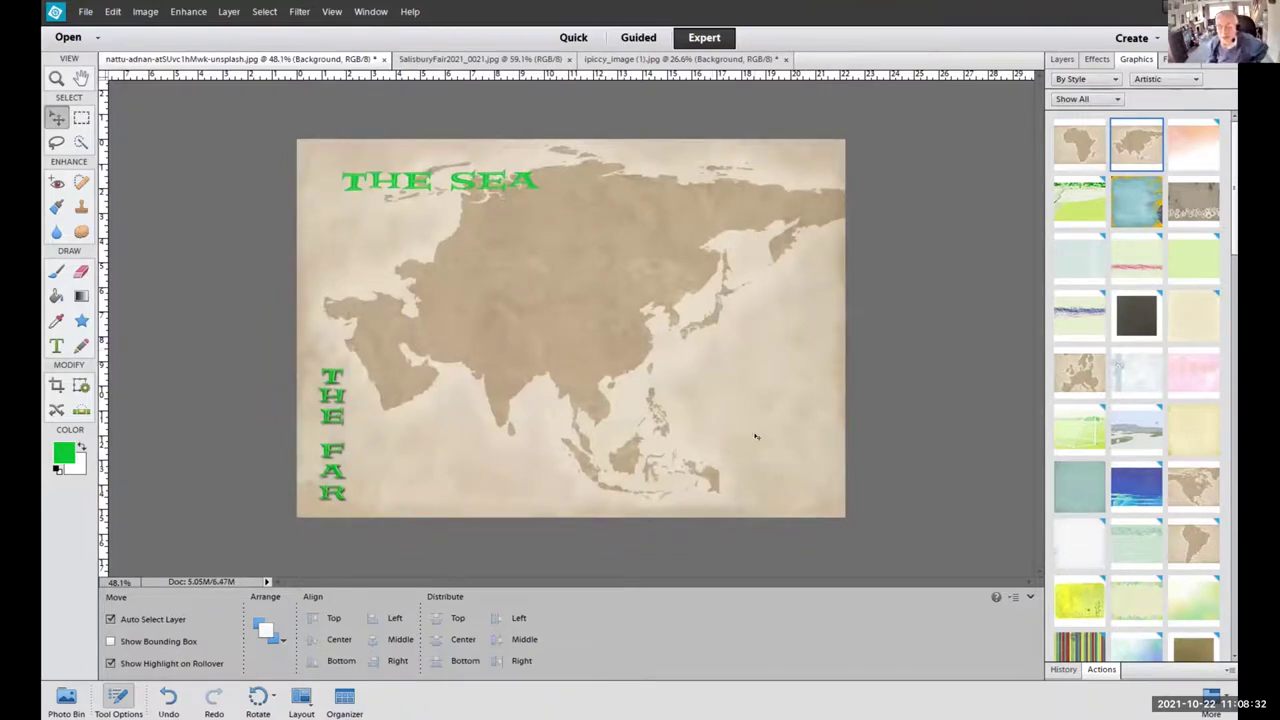
click(1062, 60)
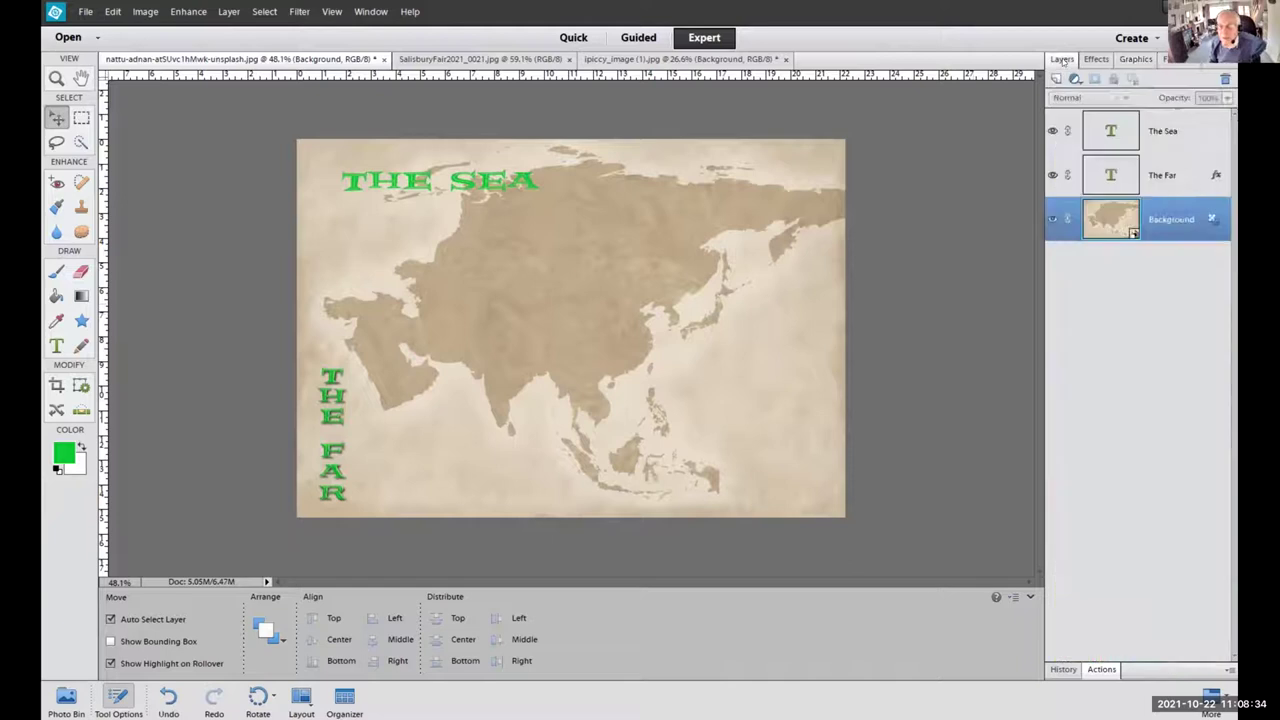
click(1052, 131)
click(1052, 131)
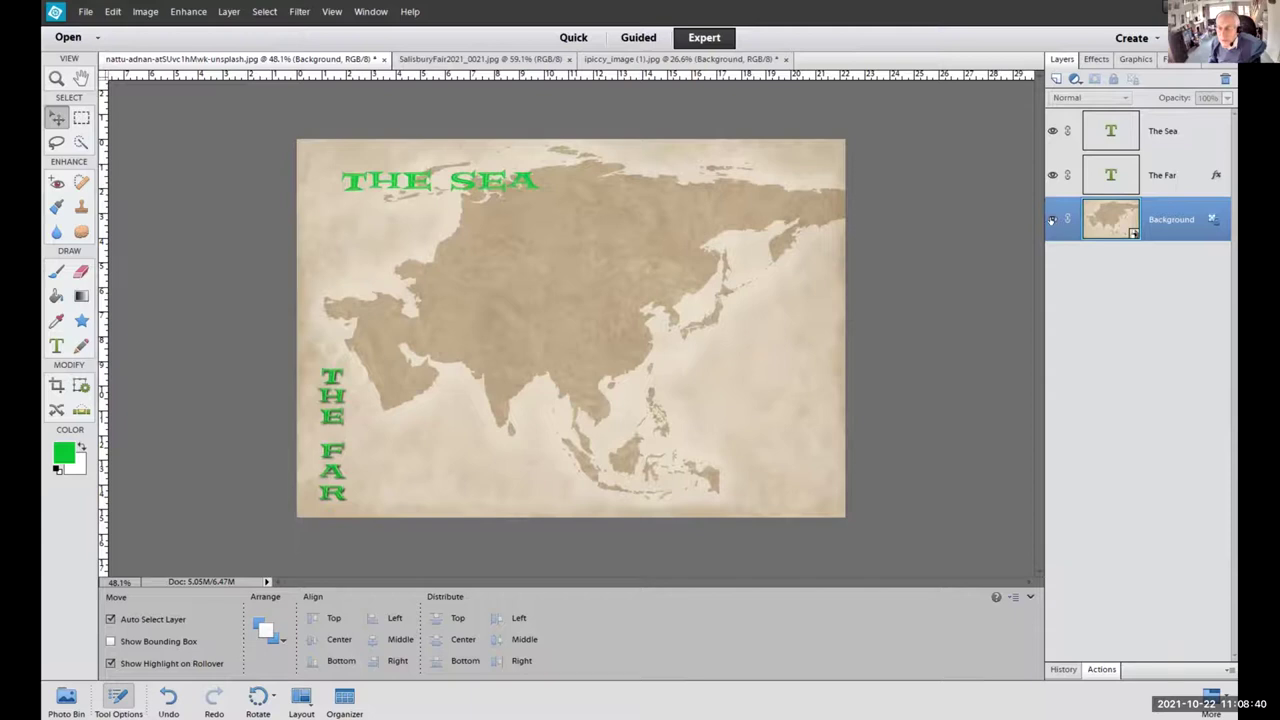
click(1052, 219)
click(1052, 219)
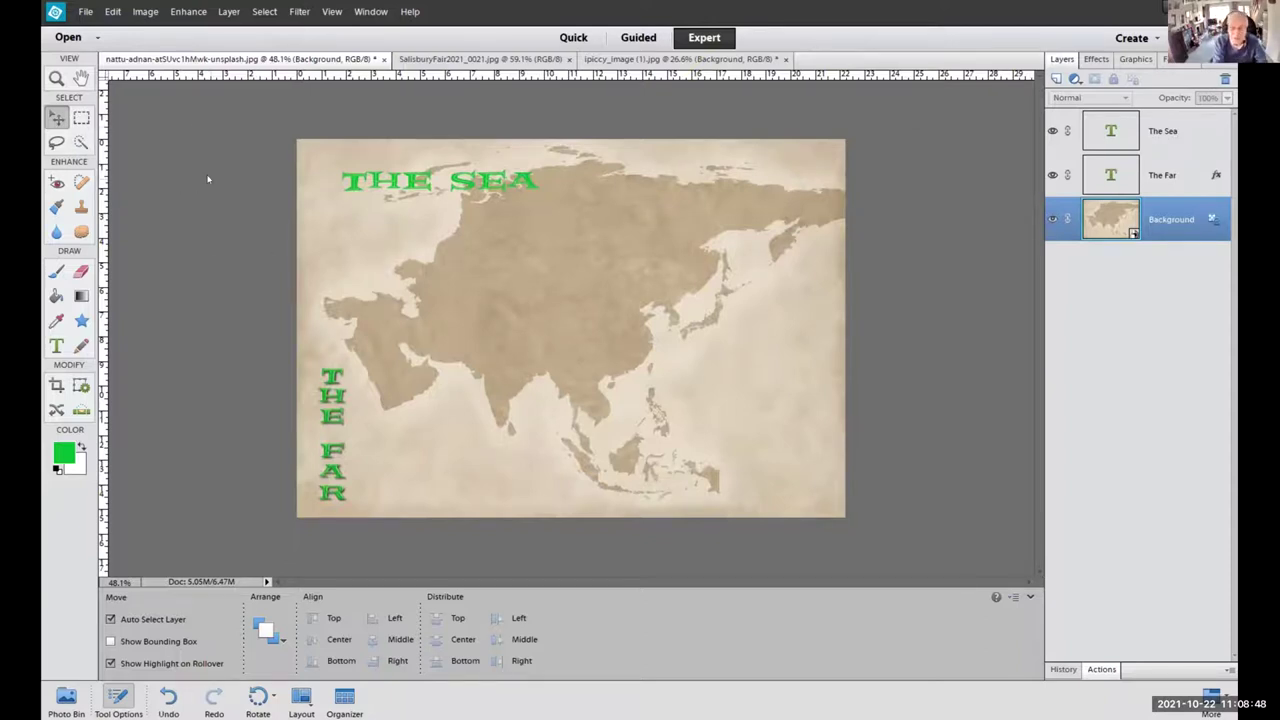
key(ctrl+z)
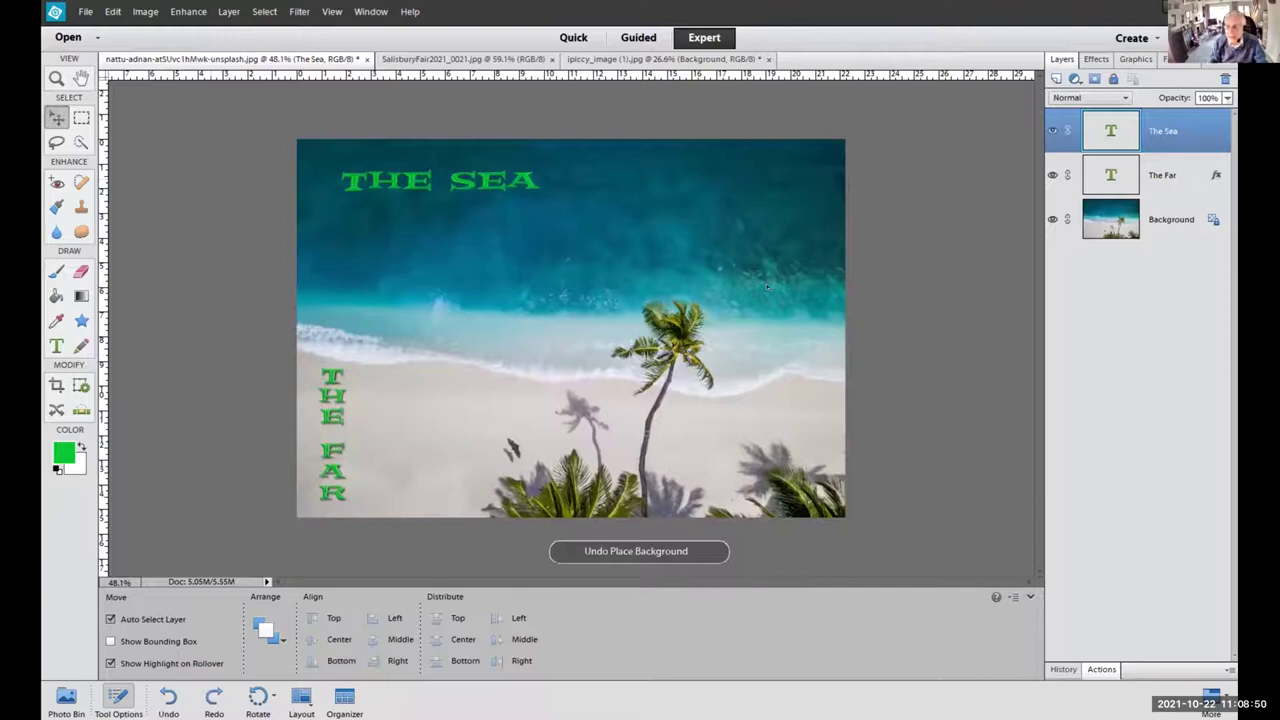
Duplicate the Background layer with the beach photo.
click(1107, 231)
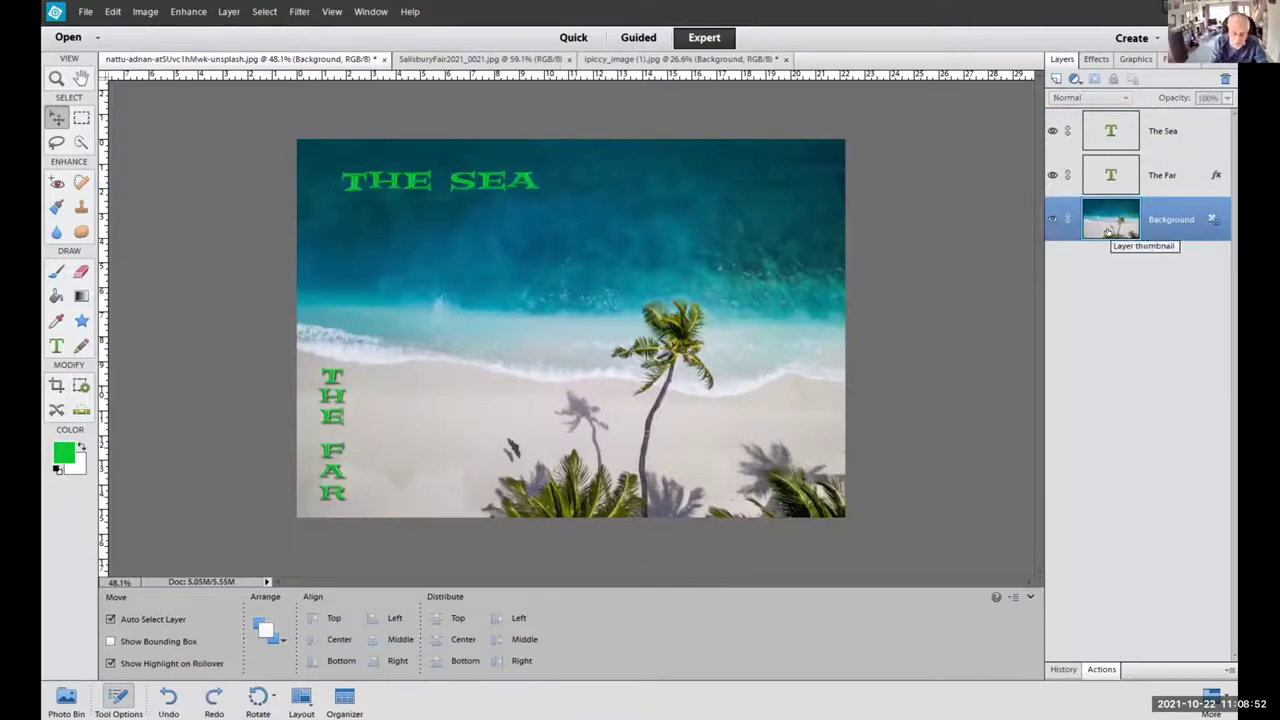
key(ctrl+j)
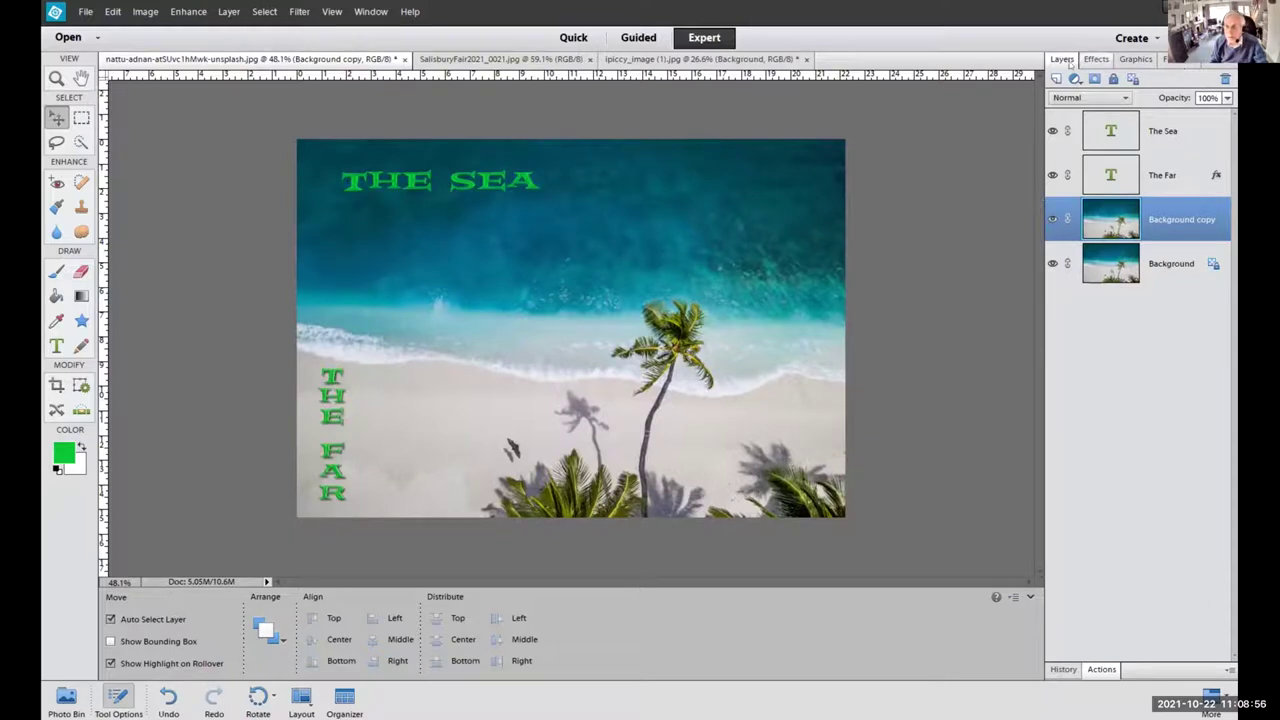
Filter the Artistic-style graphics to text and to backgrounds to see what each category offers.
click(1132, 60)
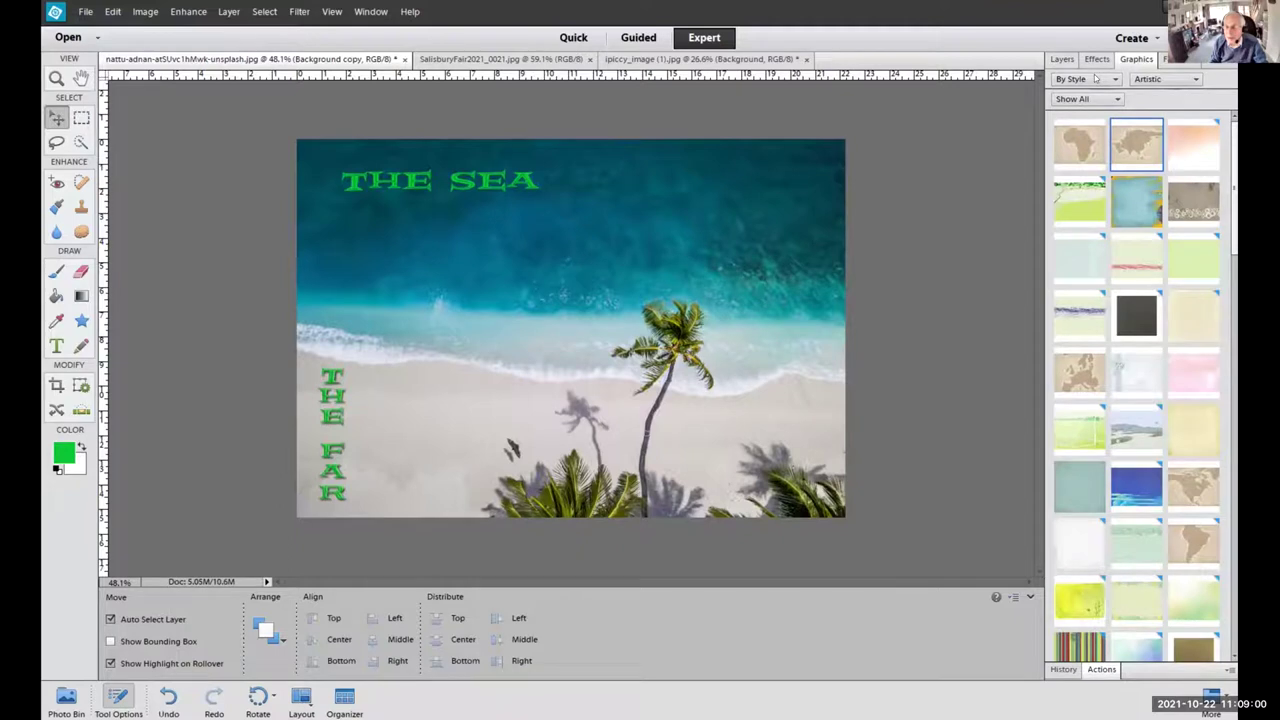
click(1093, 100)
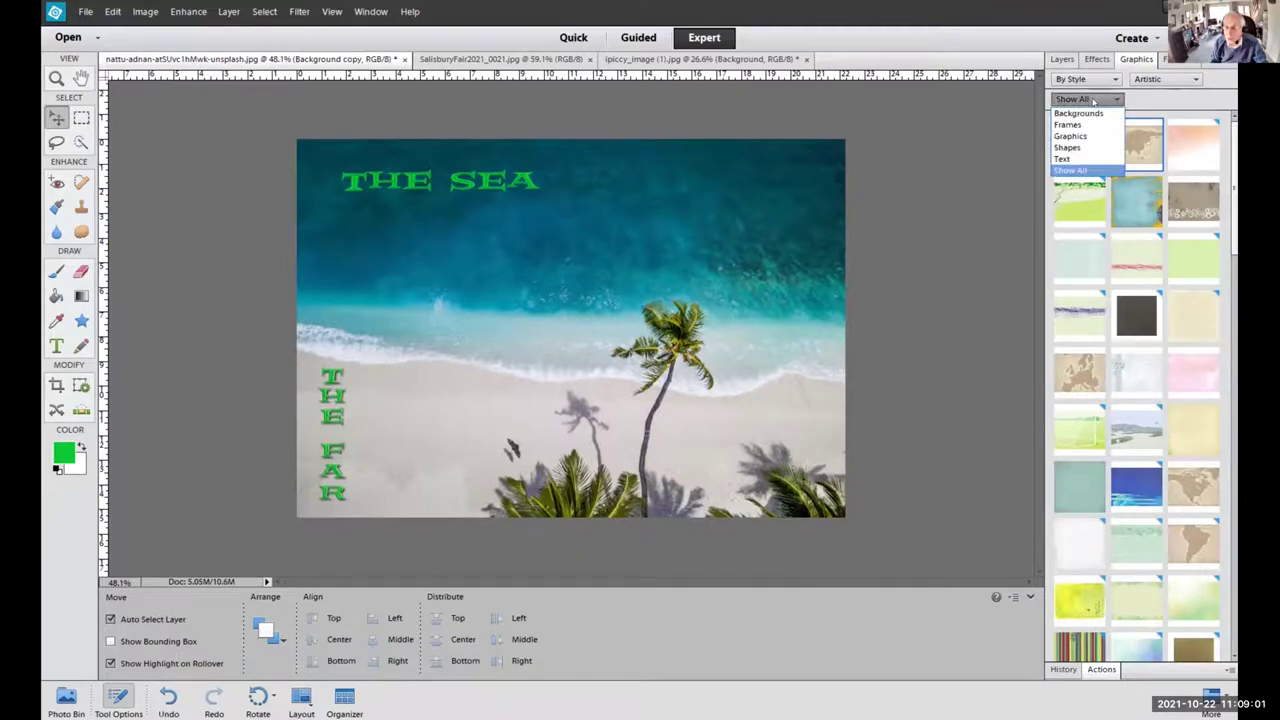
click(1060, 158)
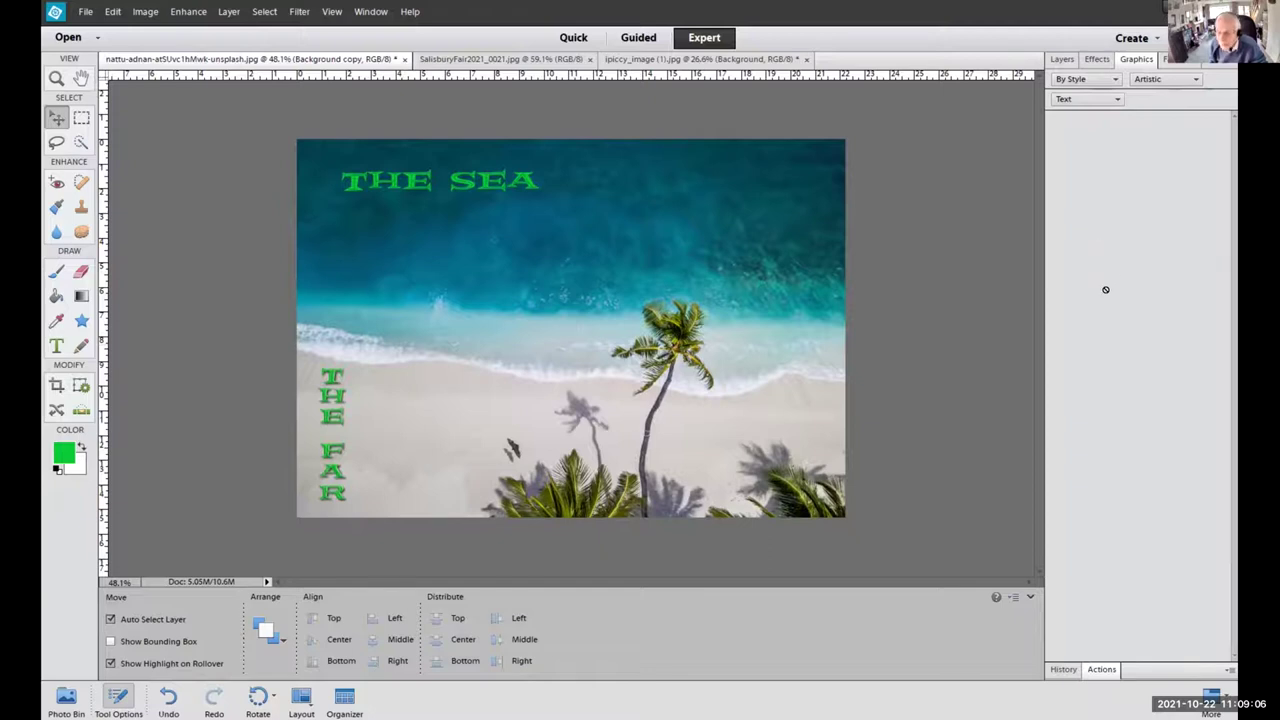
click(1108, 102)
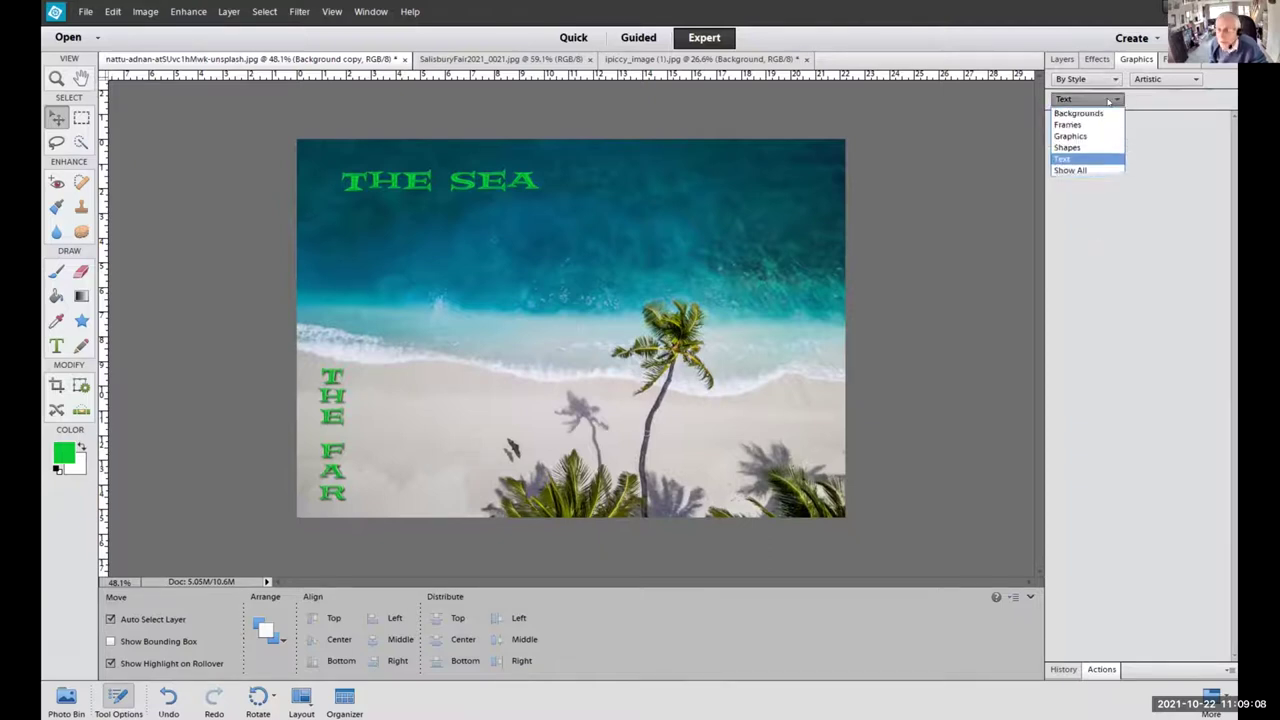
click(1088, 113)
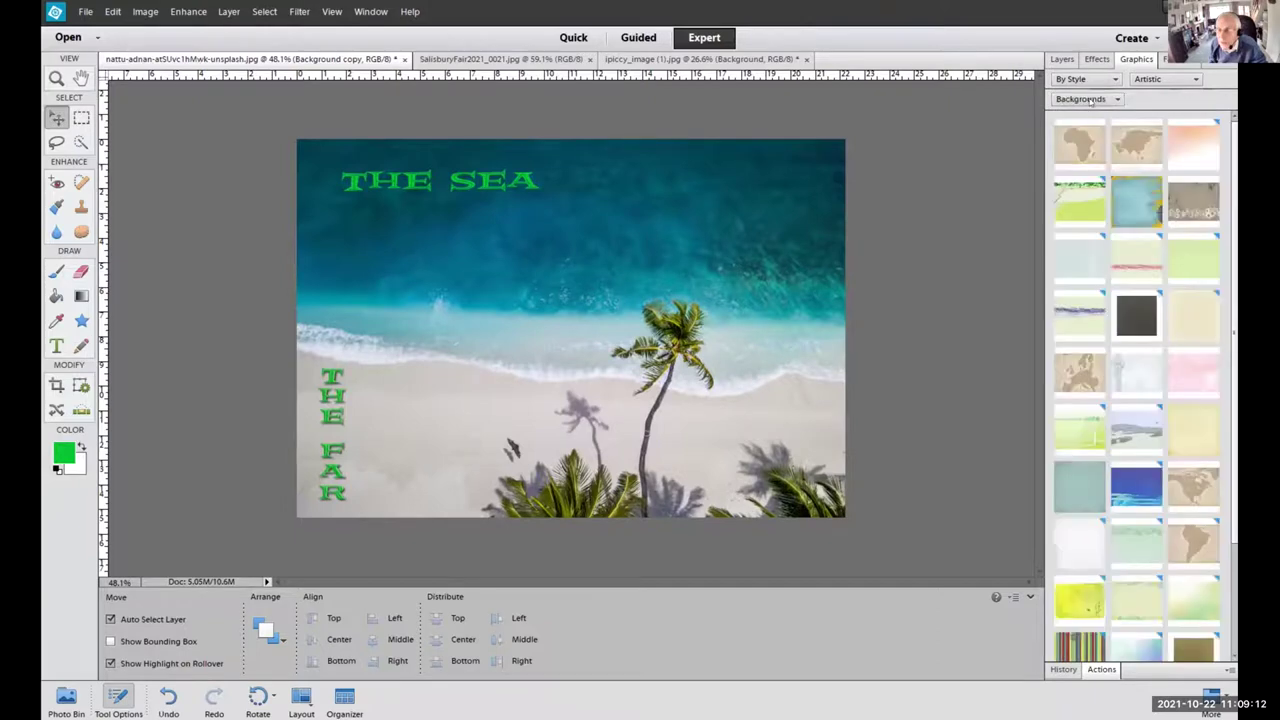
List the Artistic-style frames, try the white frame with the rough black border on the photo, and undo it.
click(1090, 100)
click(1080, 124)
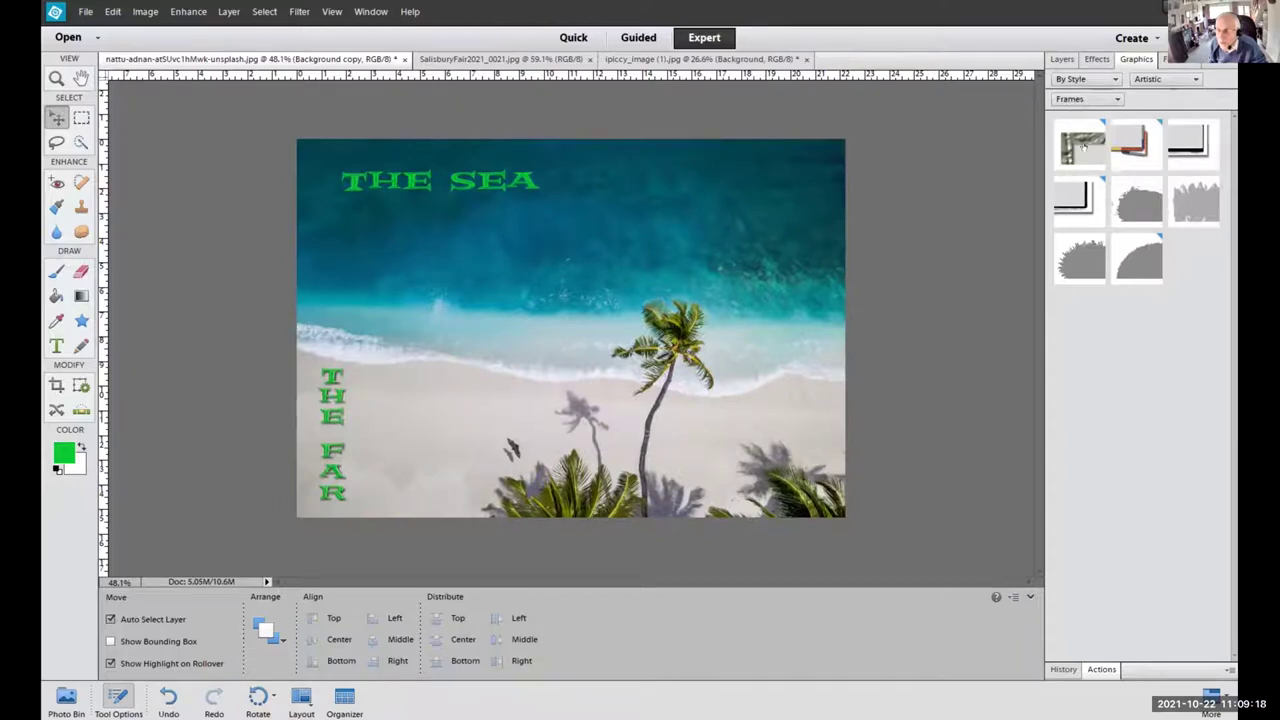
double_click(1071, 199)
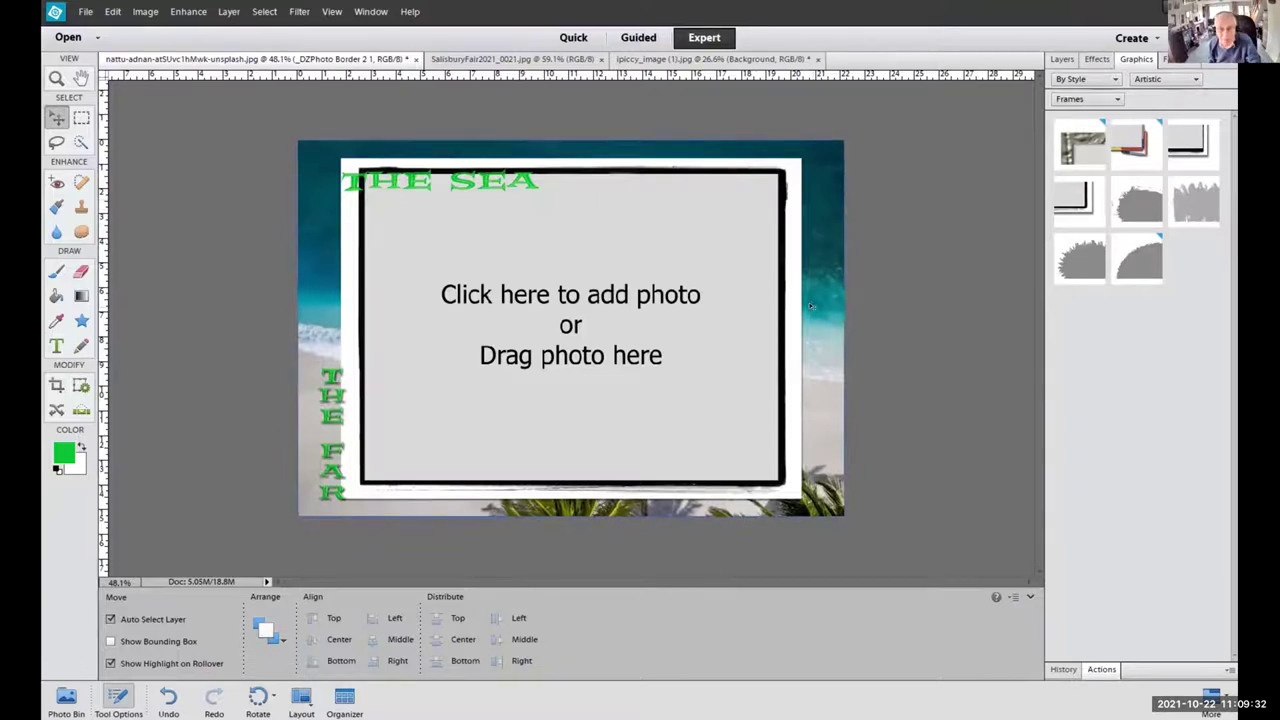
key(ctrl+z)
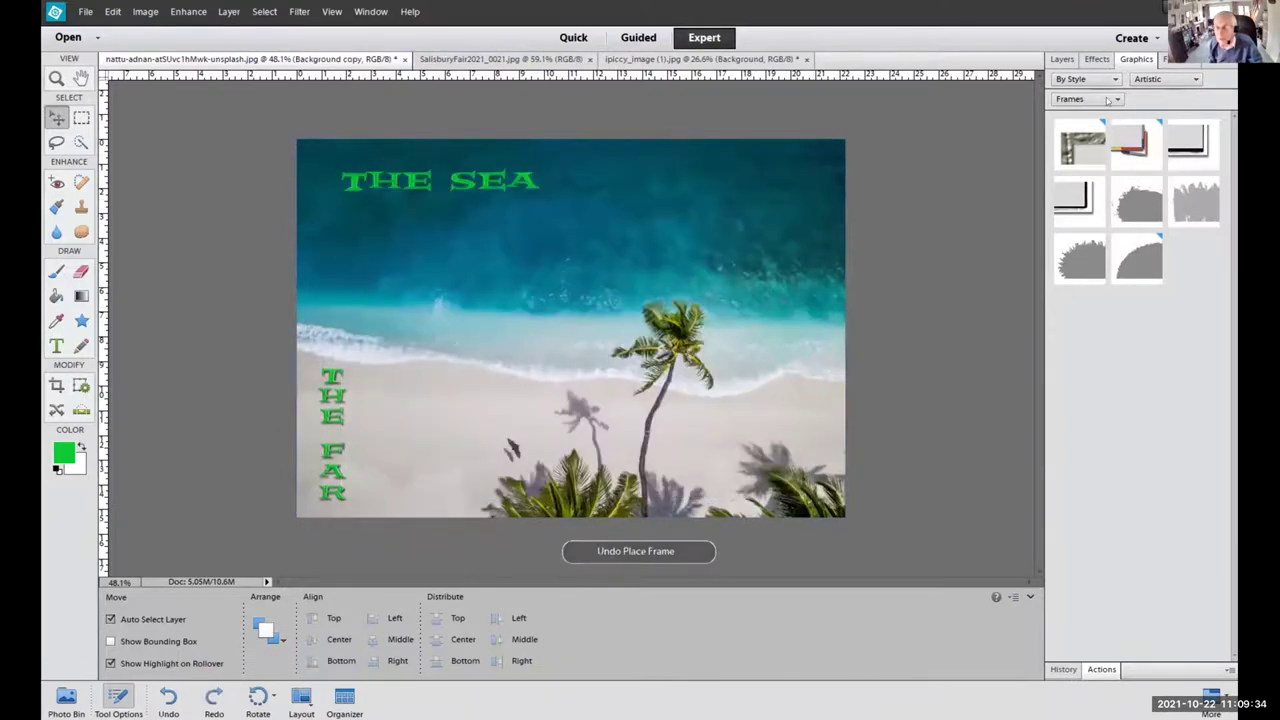
Check the Artistic-style graphics for text and shapes, look through the style categories, and list the Cartoon-style shapes.
click(1108, 100)
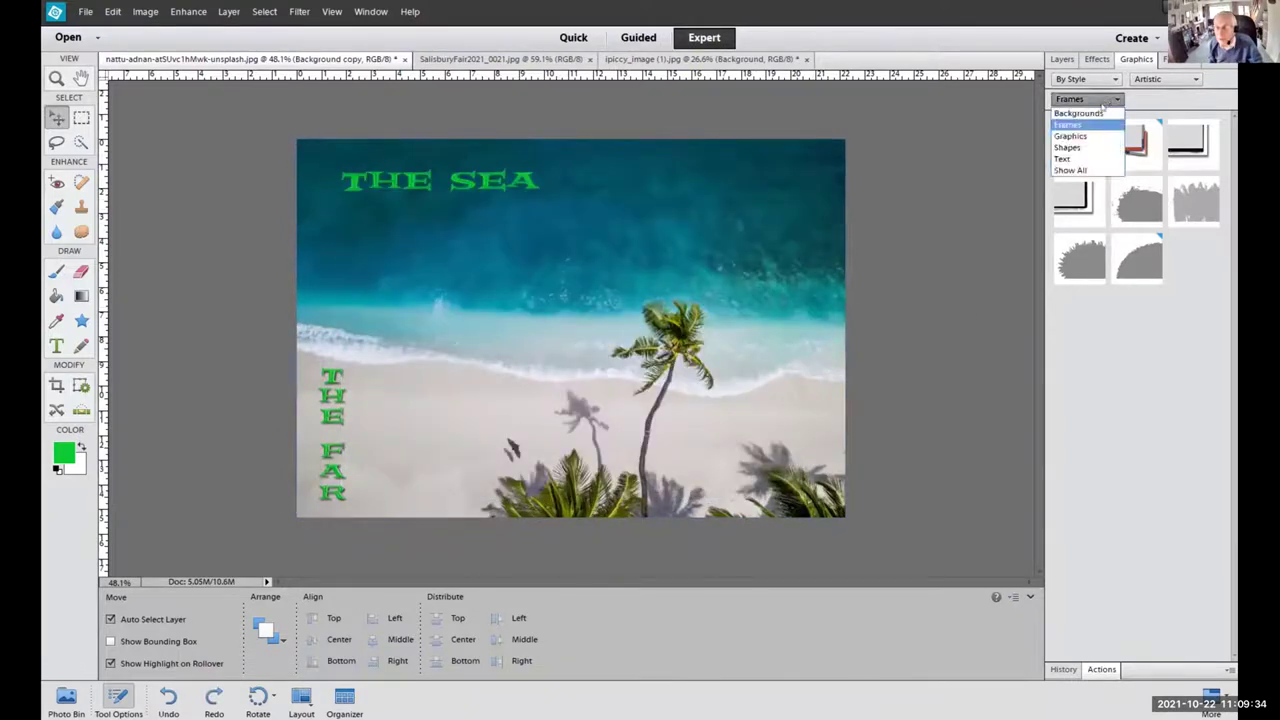
click(1062, 159)
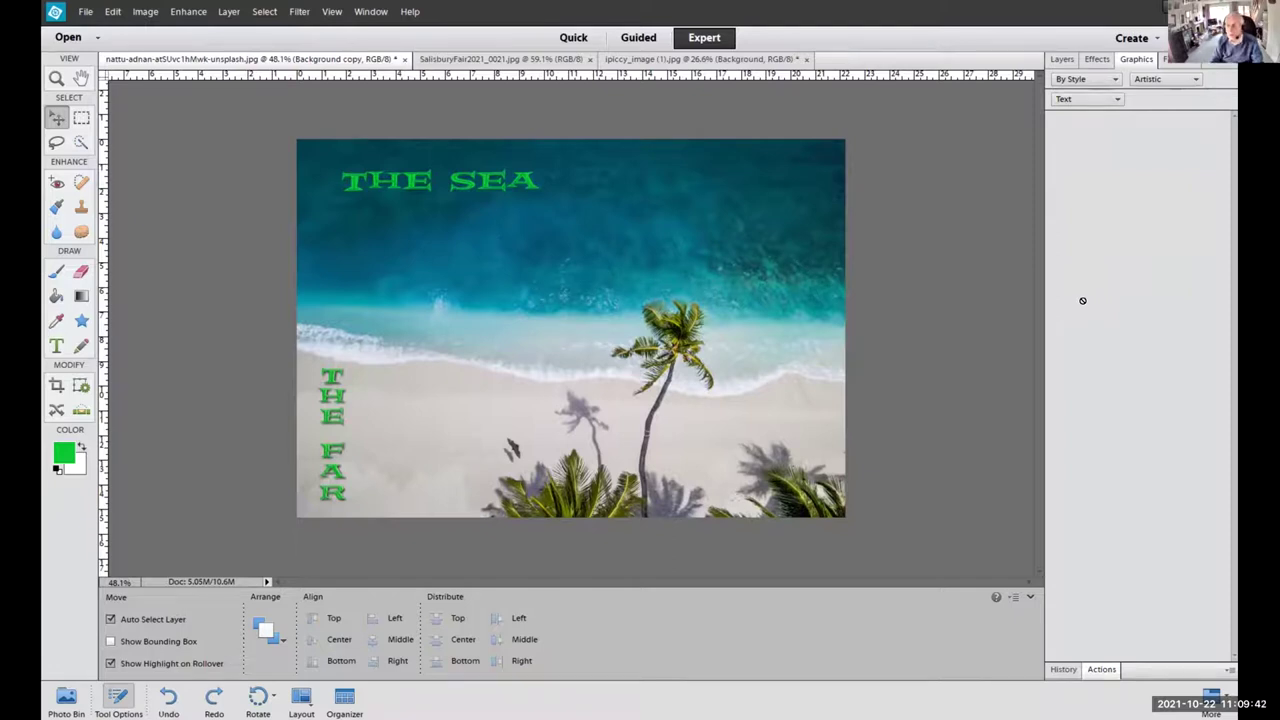
click(1194, 78)
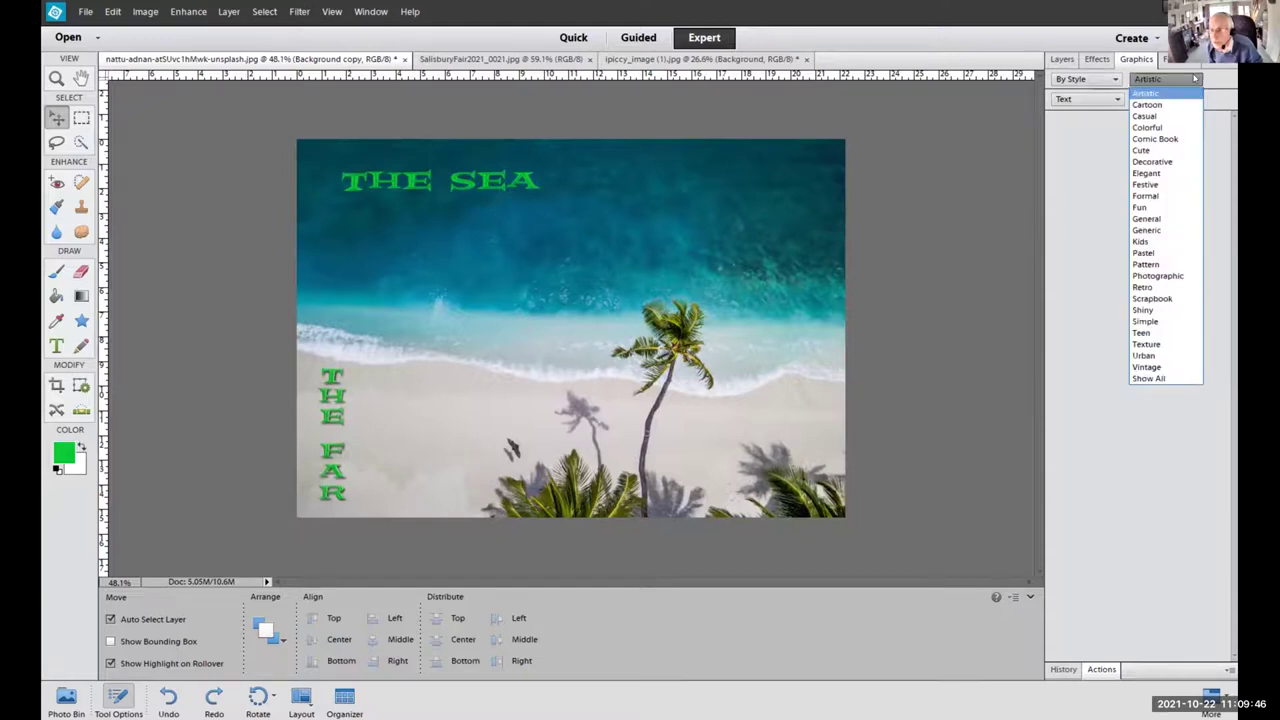
click(1089, 100)
click(1089, 100)
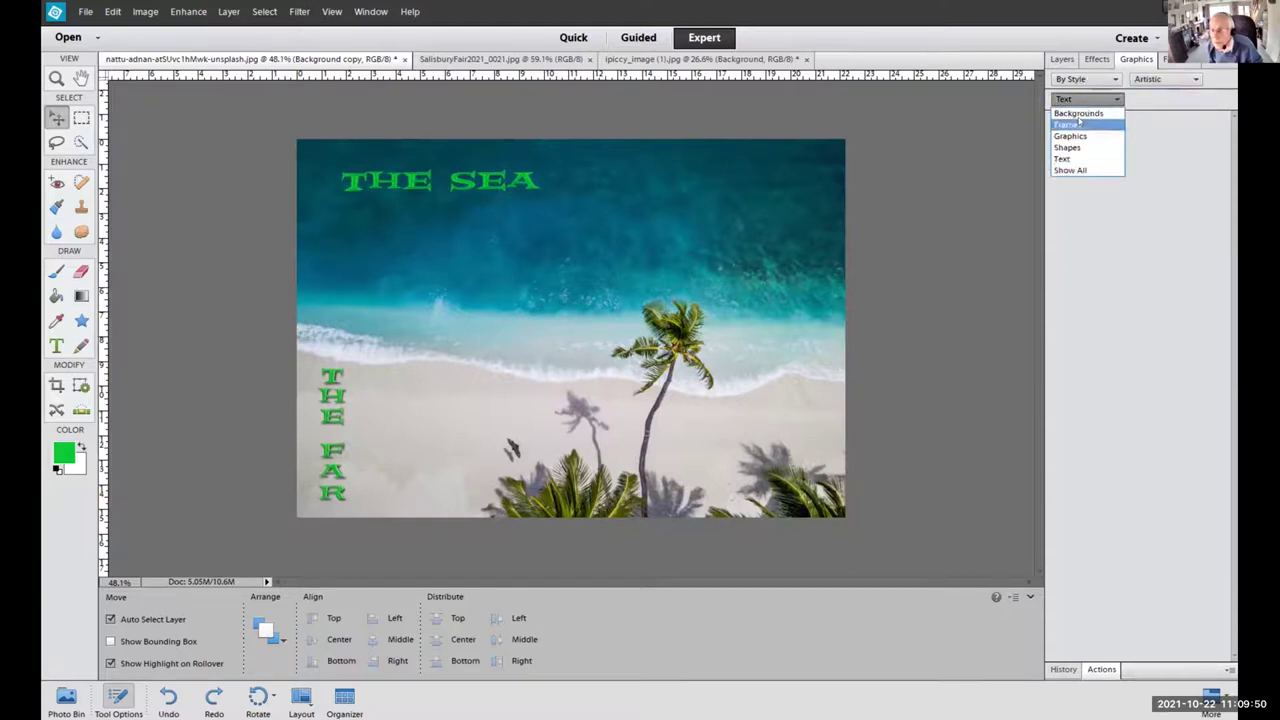
click(1064, 147)
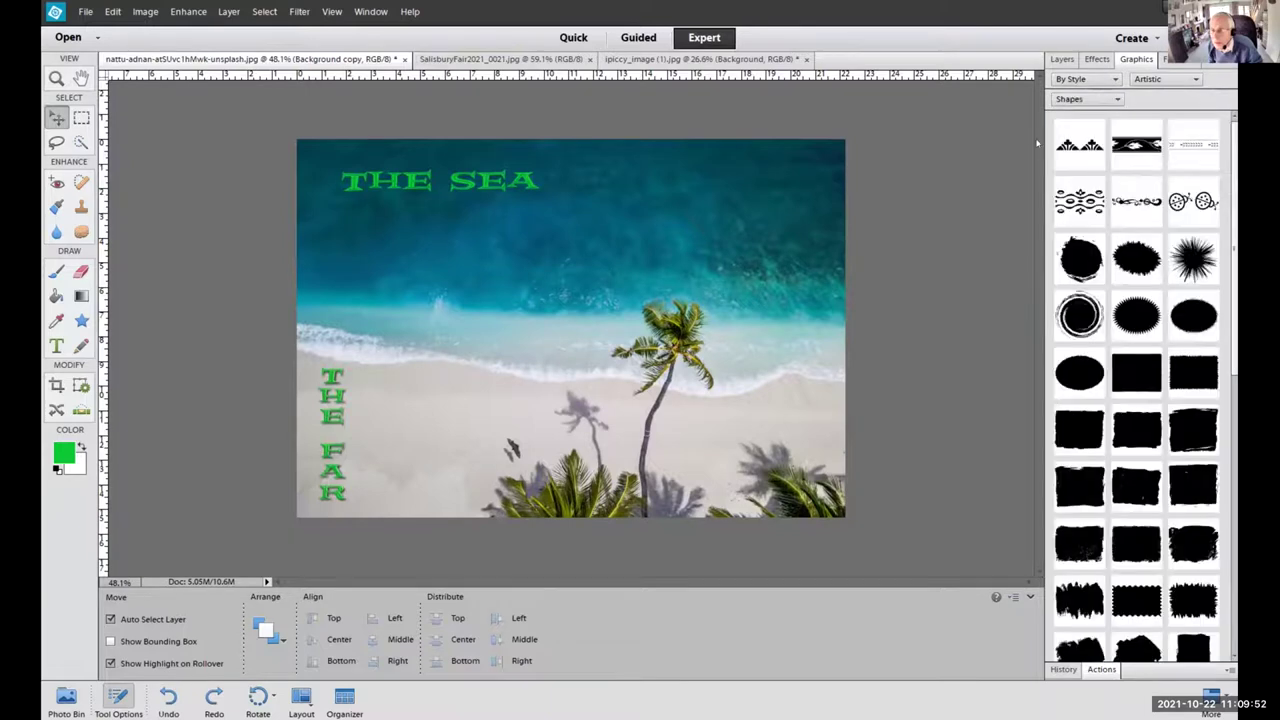
click(1188, 78)
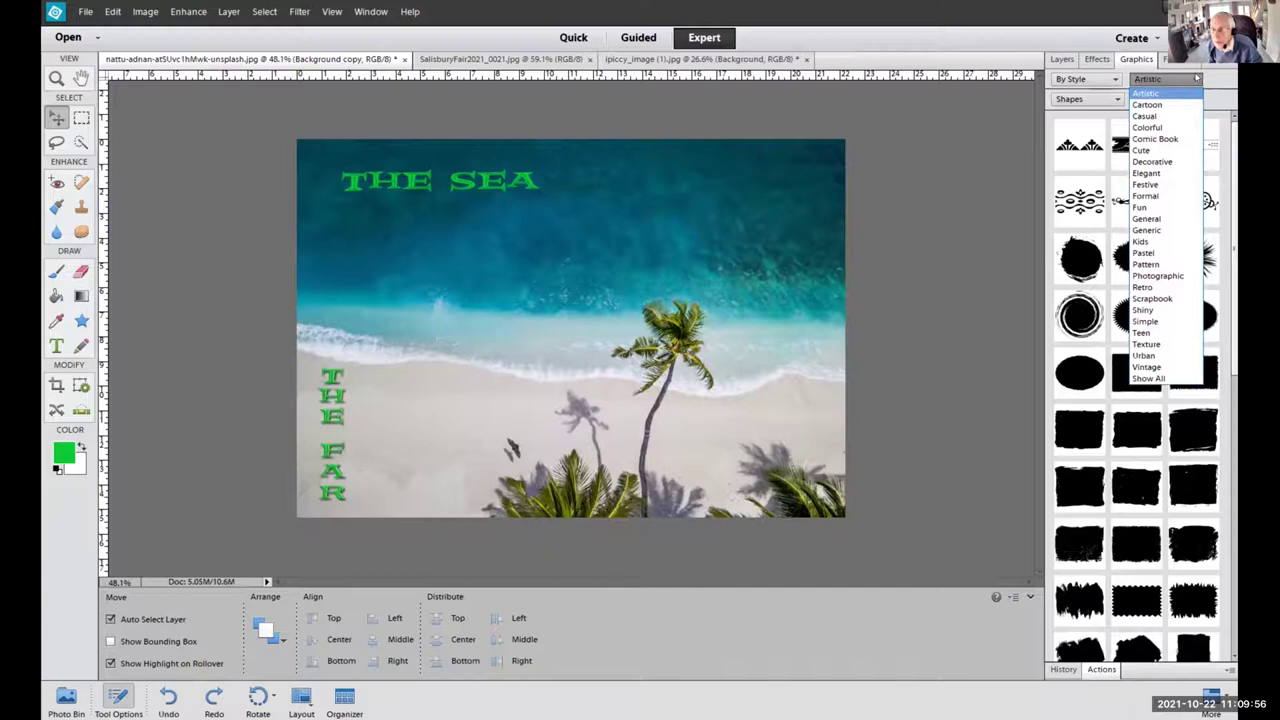
click(1149, 106)
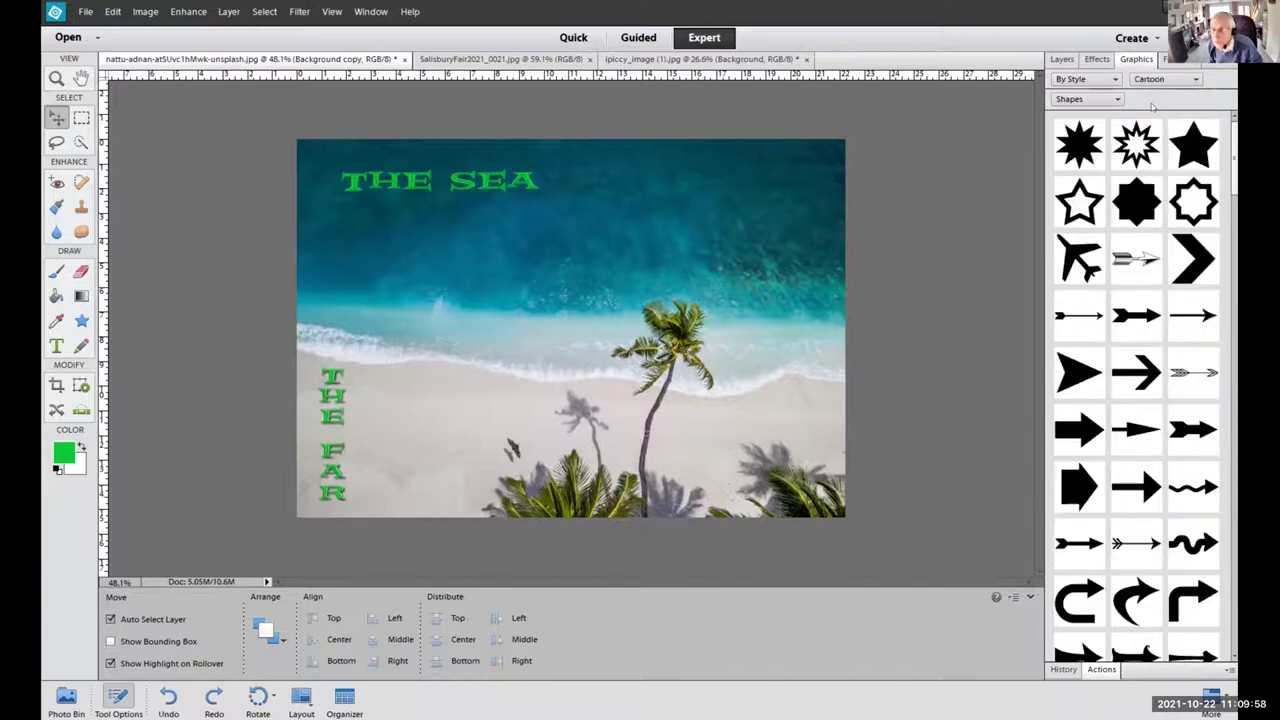
Compare the shapes offered in the Casual, Colorful, Formal and Artistic graphics styles.
click(1172, 82)
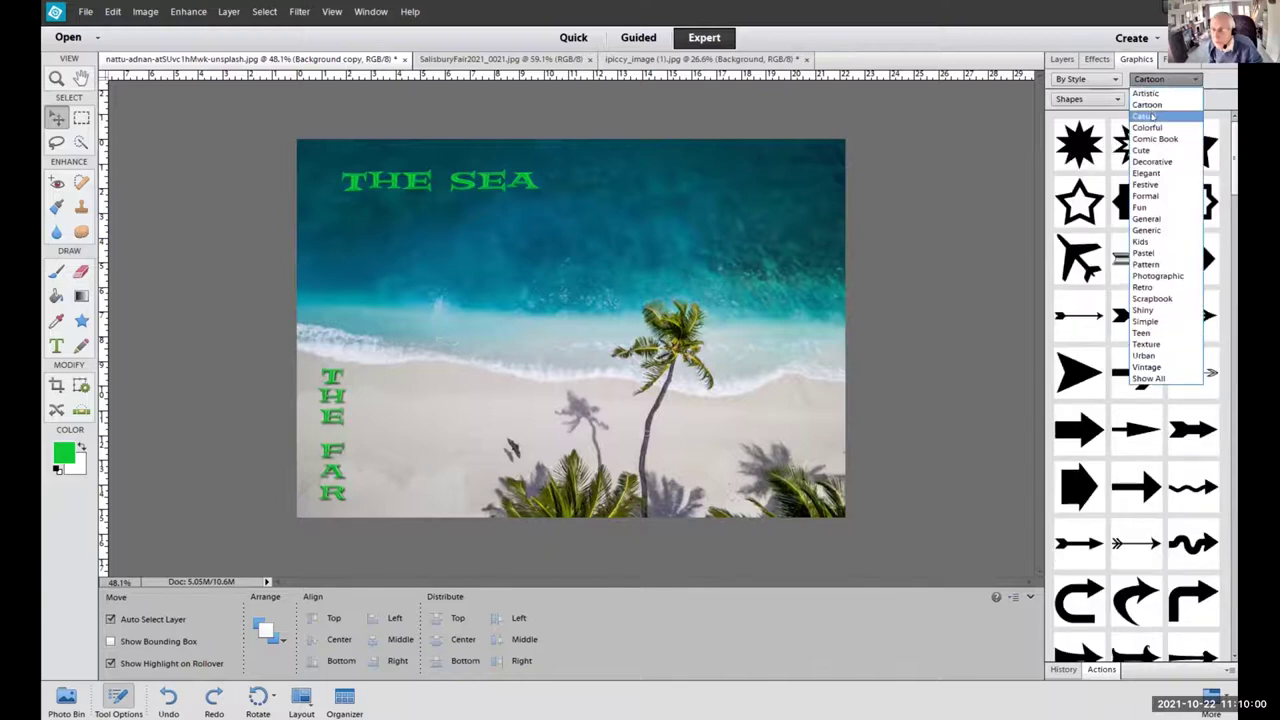
click(1152, 113)
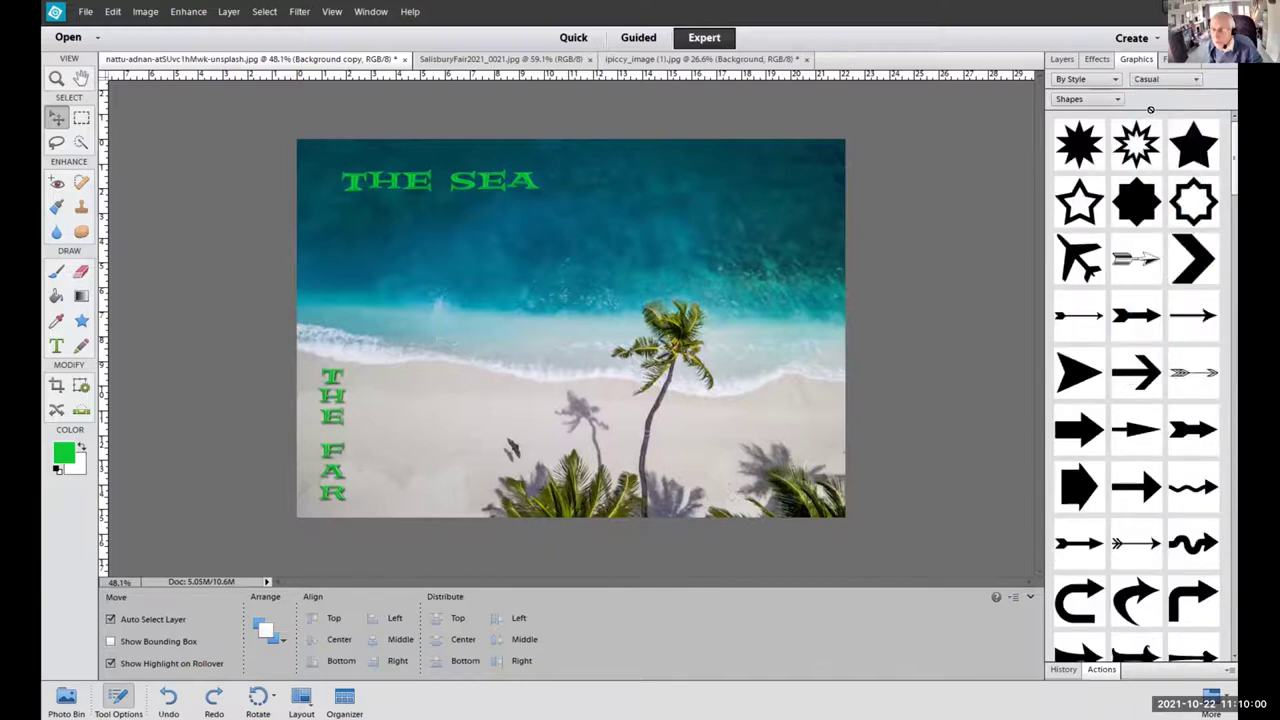
click(1195, 79)
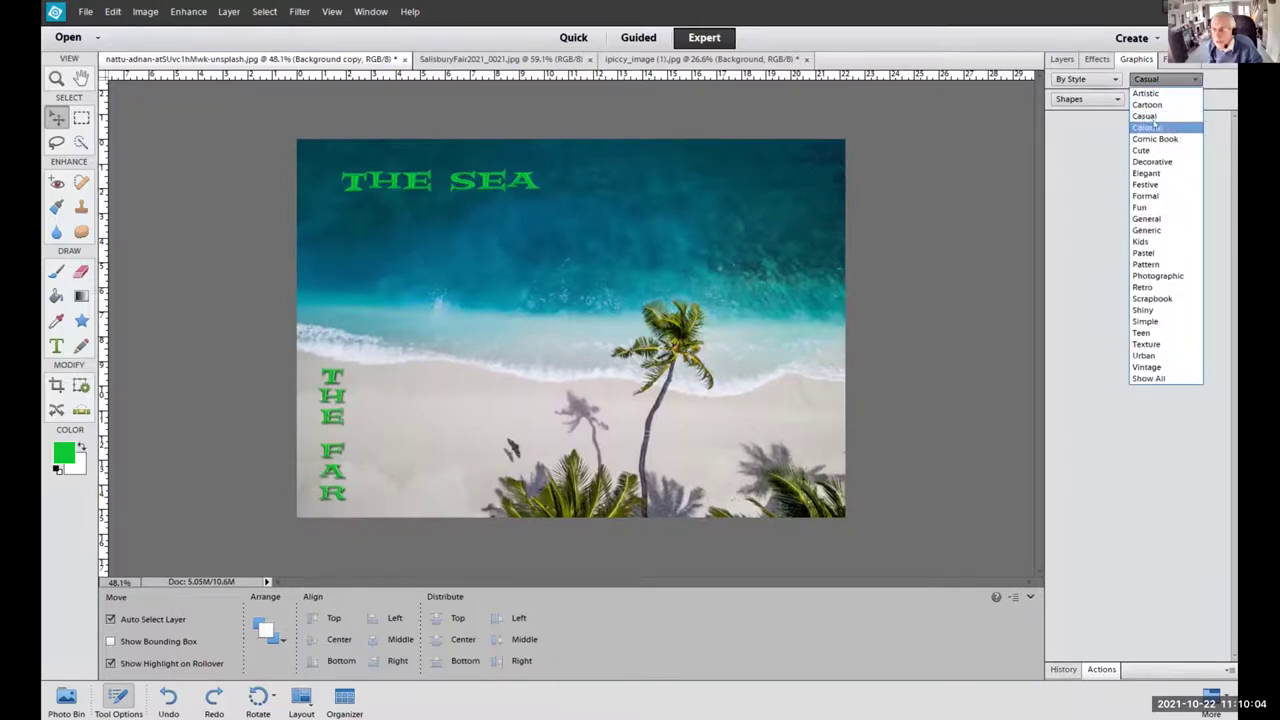
click(1180, 127)
click(1197, 79)
click(1175, 196)
click(1180, 80)
click(1172, 91)
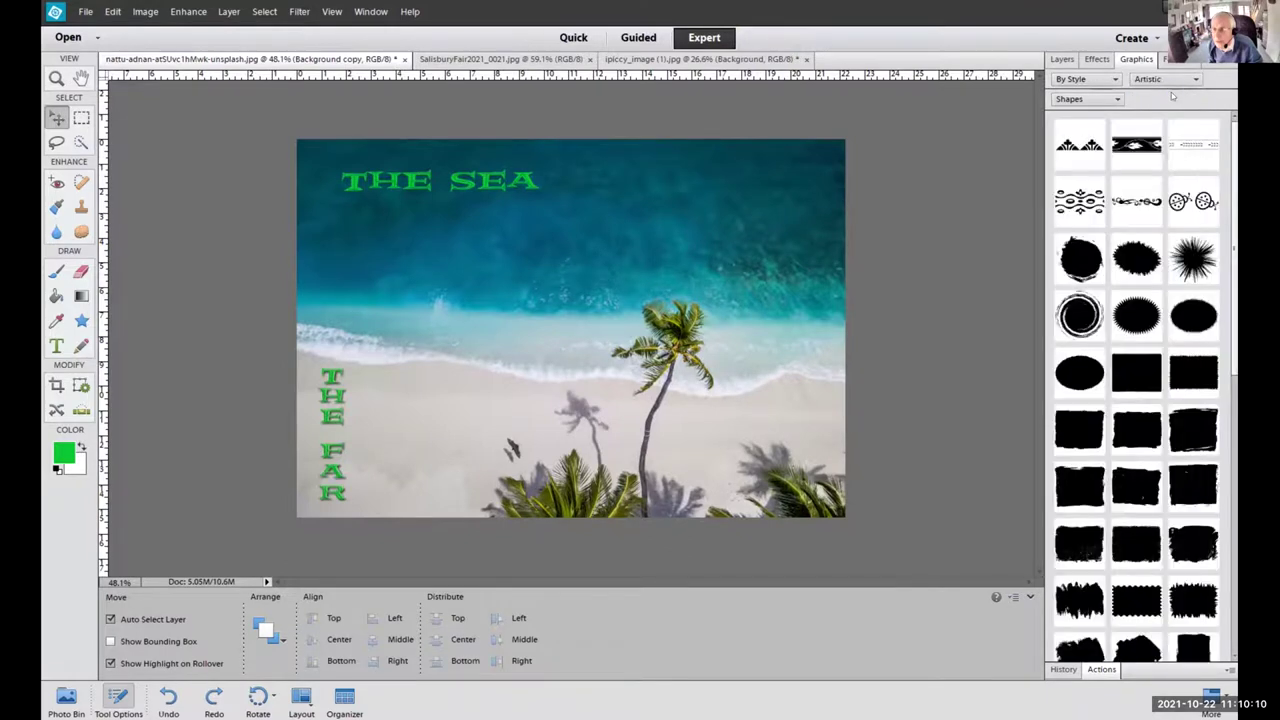
Organise the graphics by type, check the text and graphics categories, and list all types together.
click(1100, 82)
click(1070, 93)
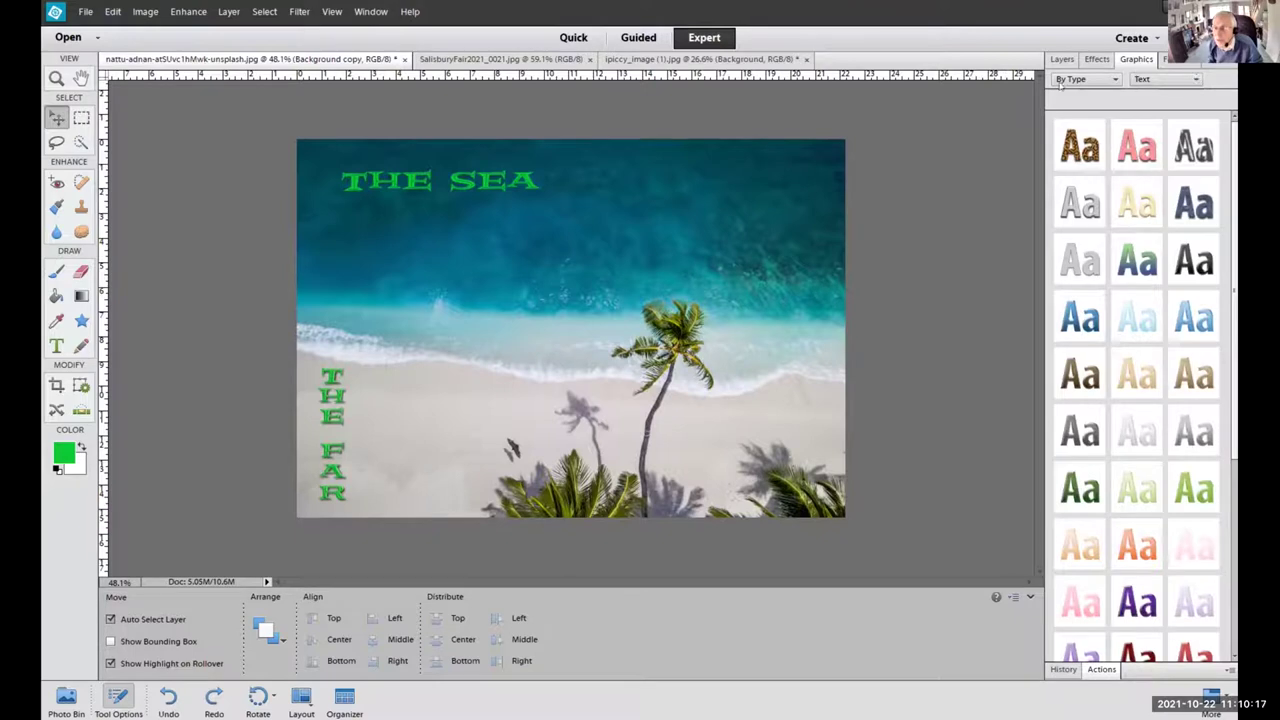
click(1194, 79)
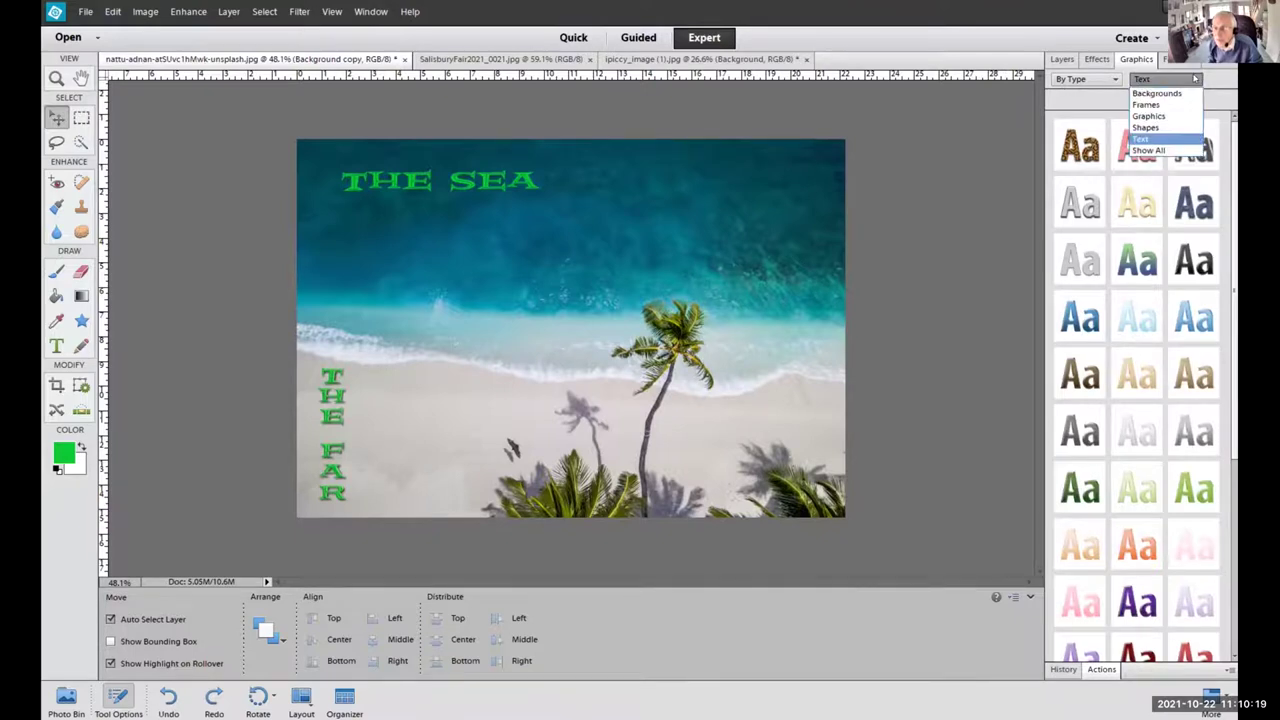
click(1148, 116)
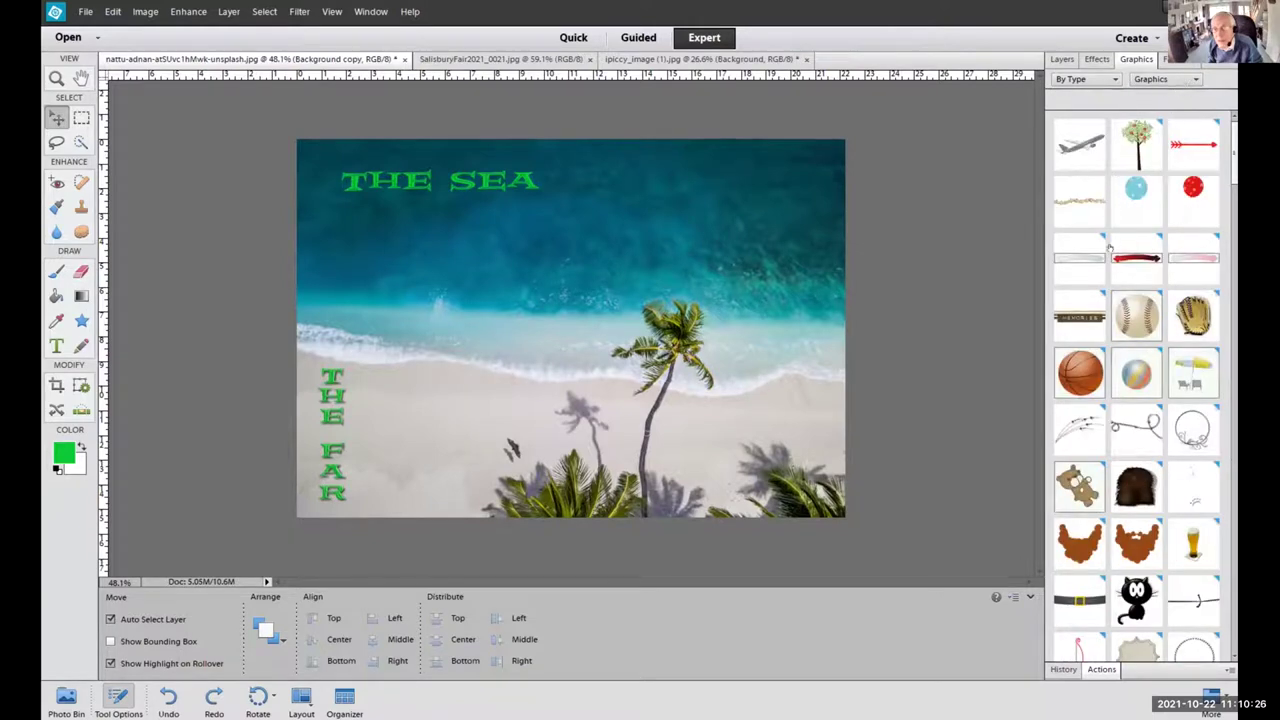
click(1196, 79)
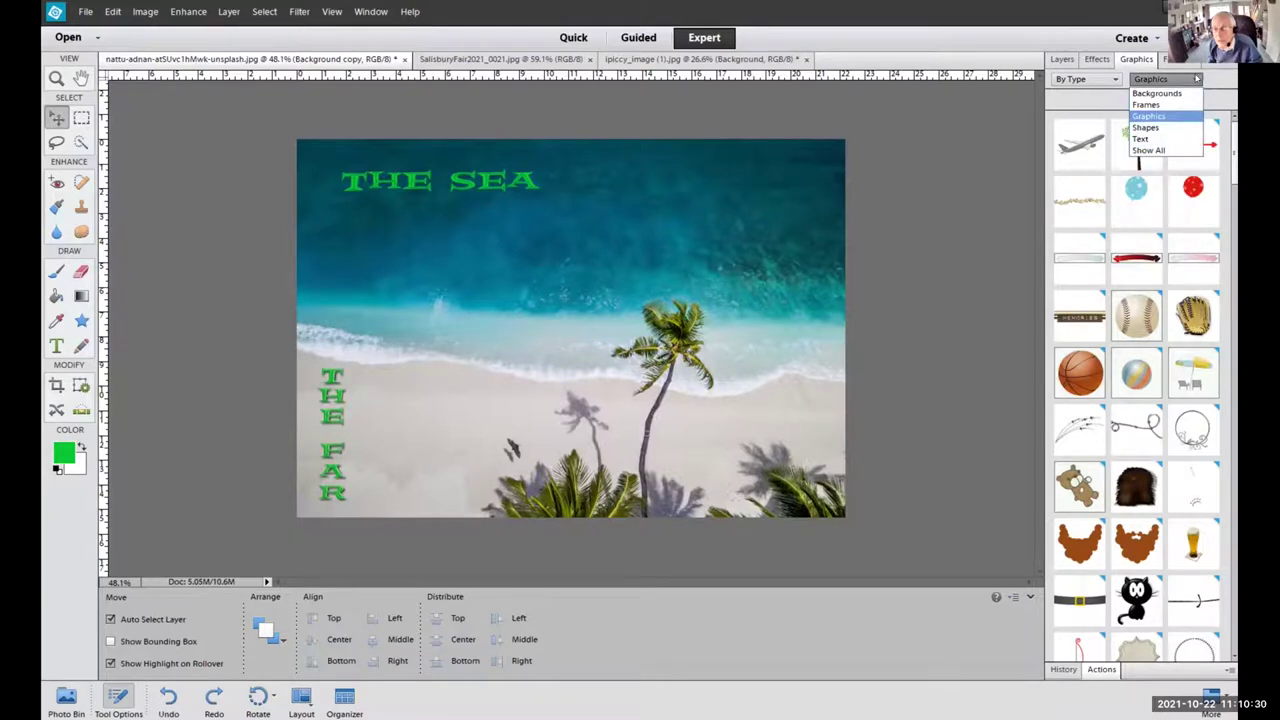
click(1140, 150)
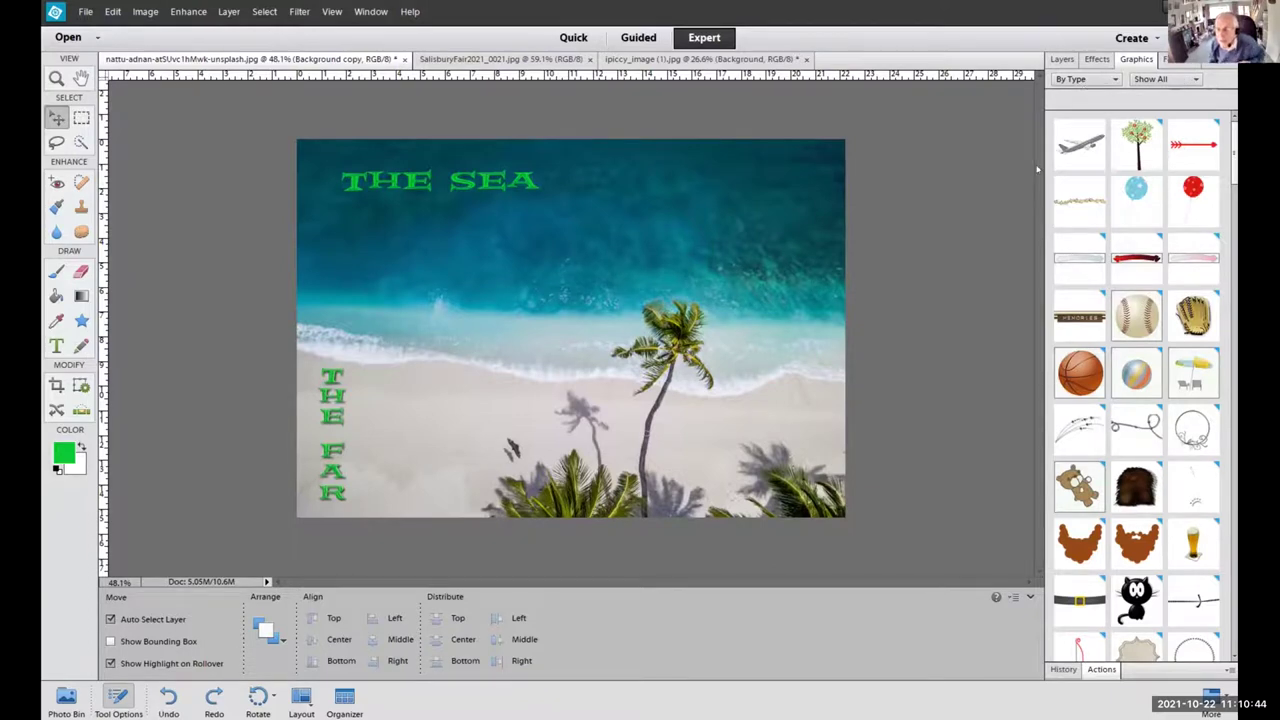
Browse the full graphics collection, try the pink animal fur frame on the beach photo, and undo it.
scroll(1136, 380, up, 10)
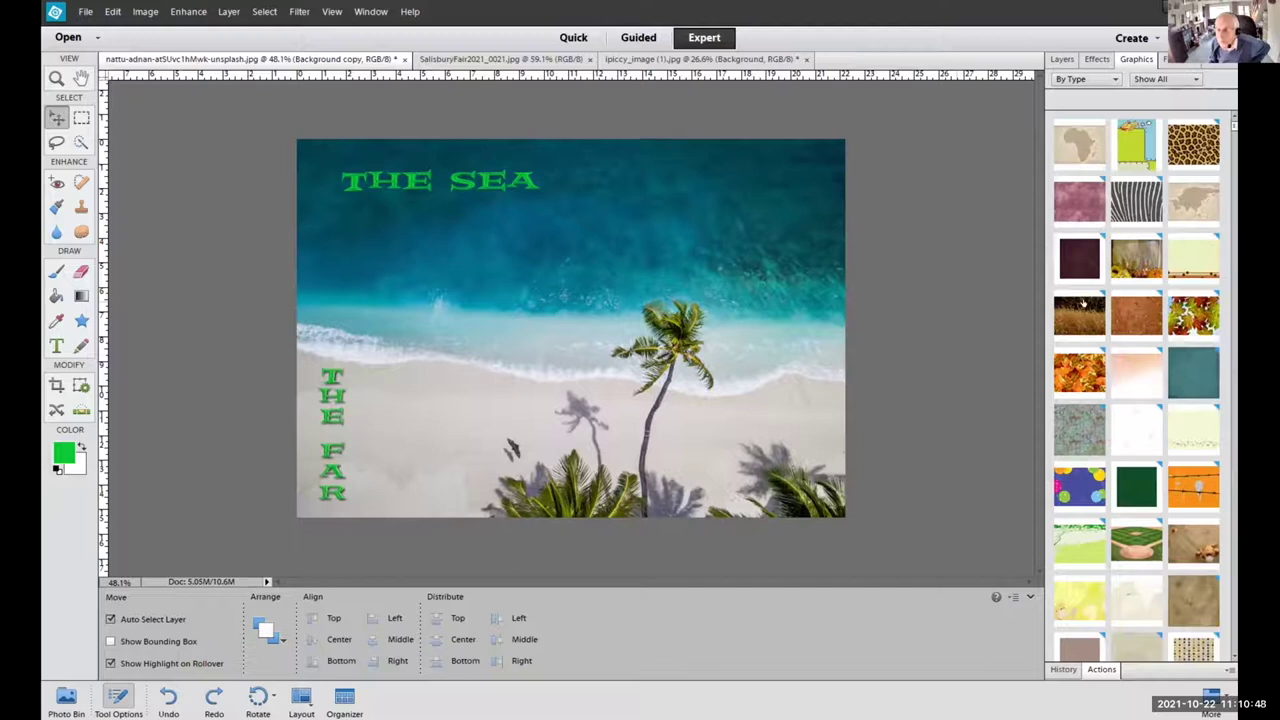
scroll(1082, 304, down, 4)
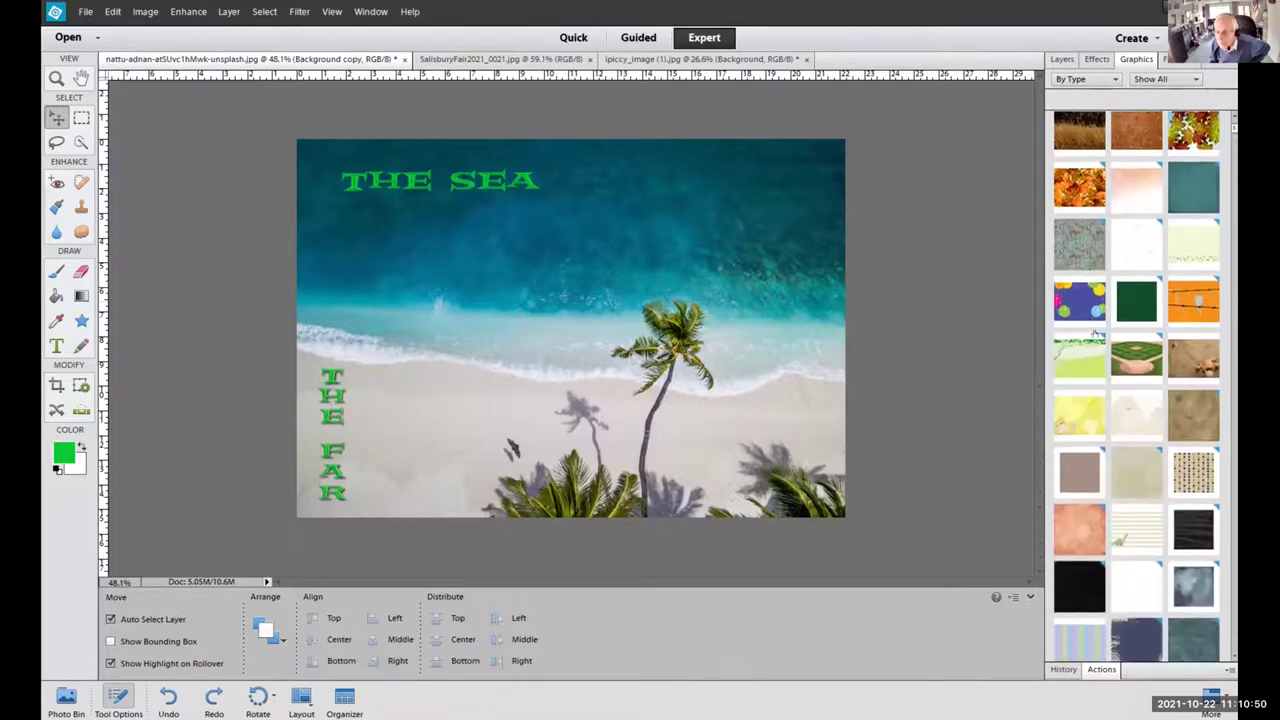
scroll(1095, 333, down, 1)
drag(1233, 137, 1234, 268)
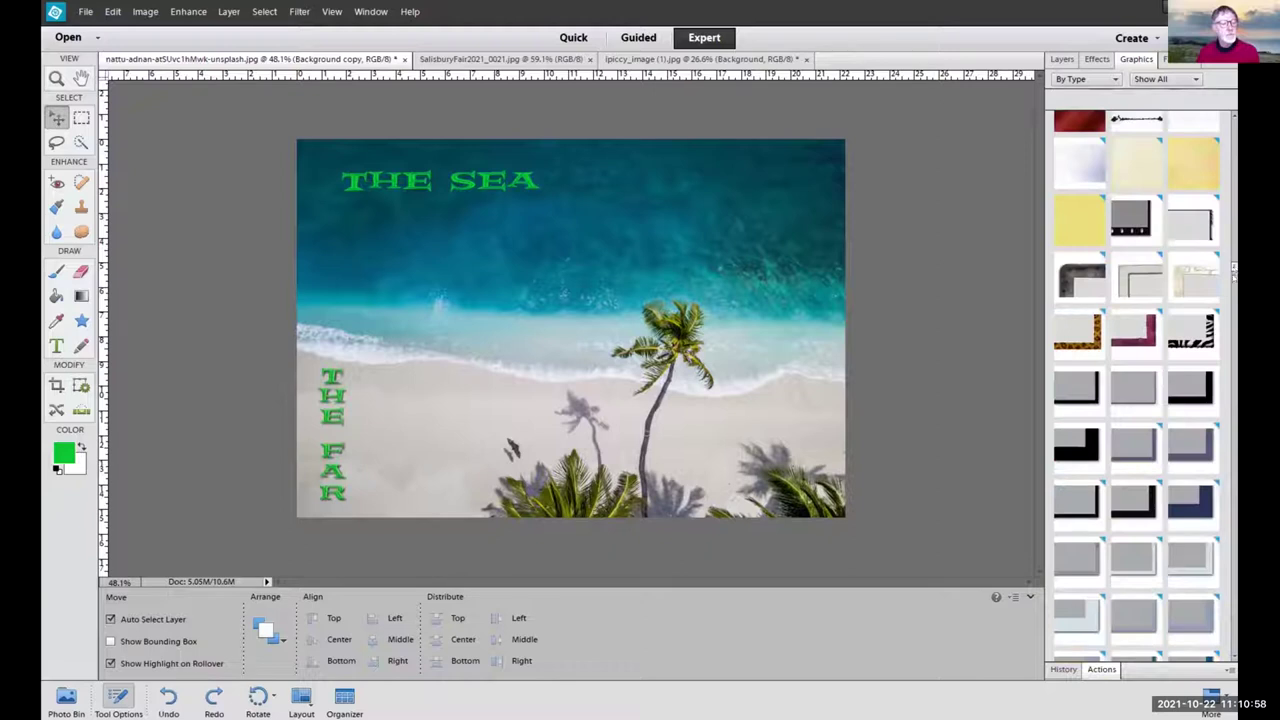
click(1144, 343)
drag(1038, 380, 788, 271)
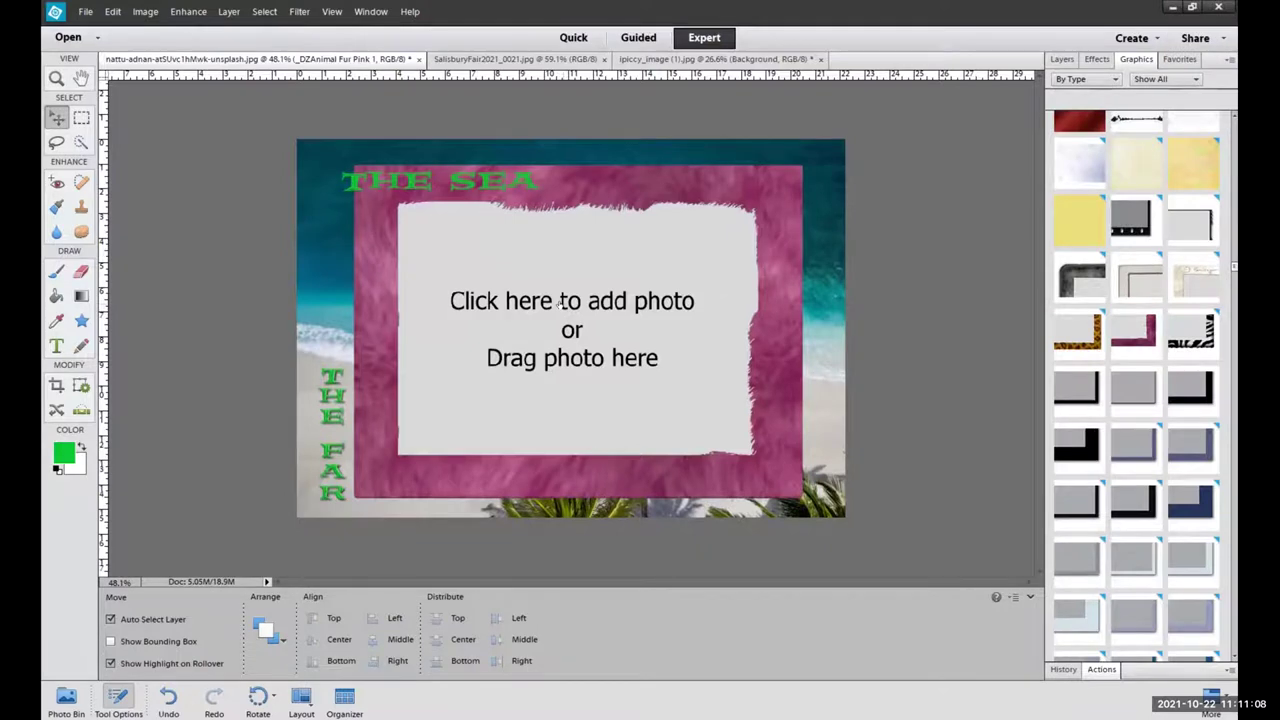
key(ctrl+z)
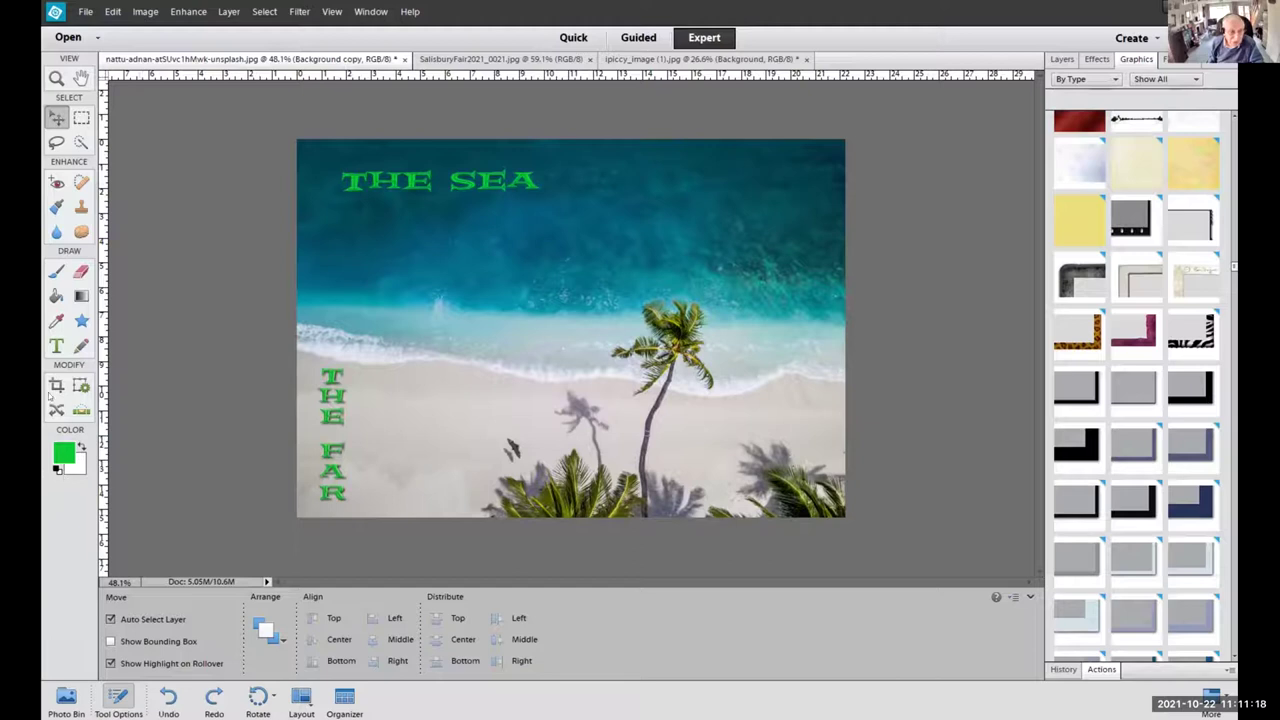
Select the THE SEA text and apply the second bevel style to it.
click(480, 181)
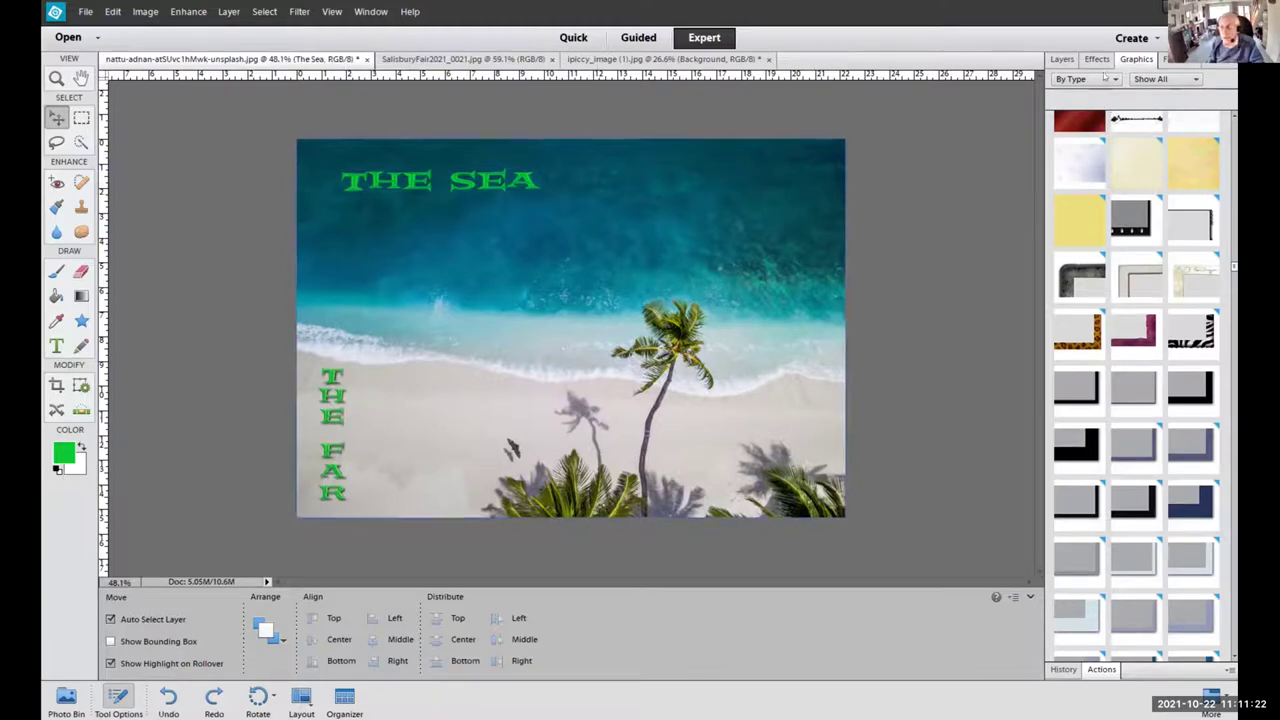
click(1095, 60)
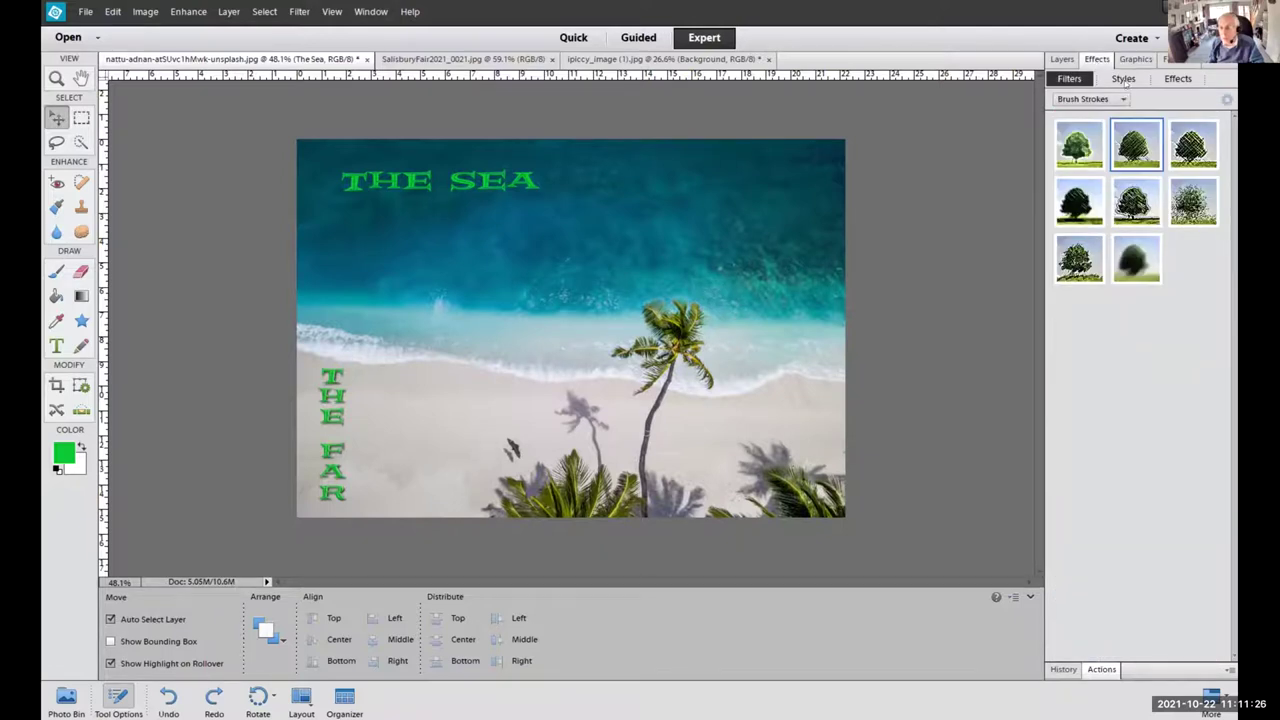
click(1124, 78)
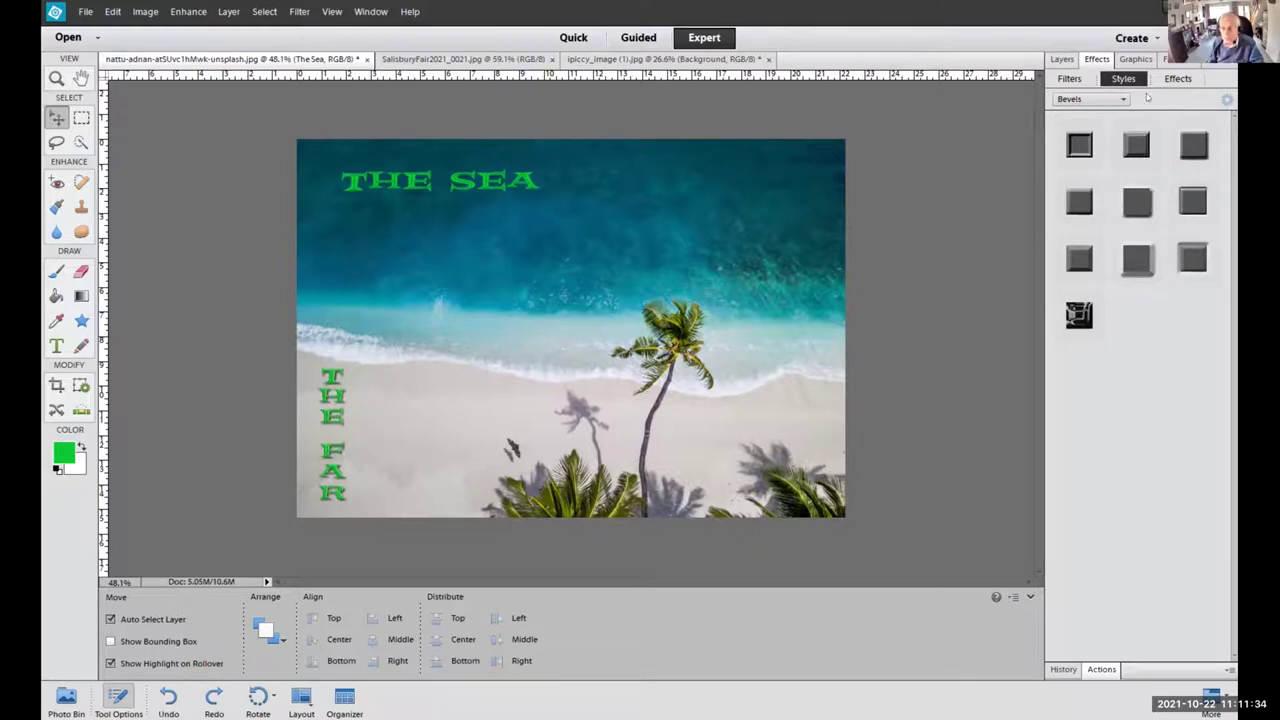
click(1122, 100)
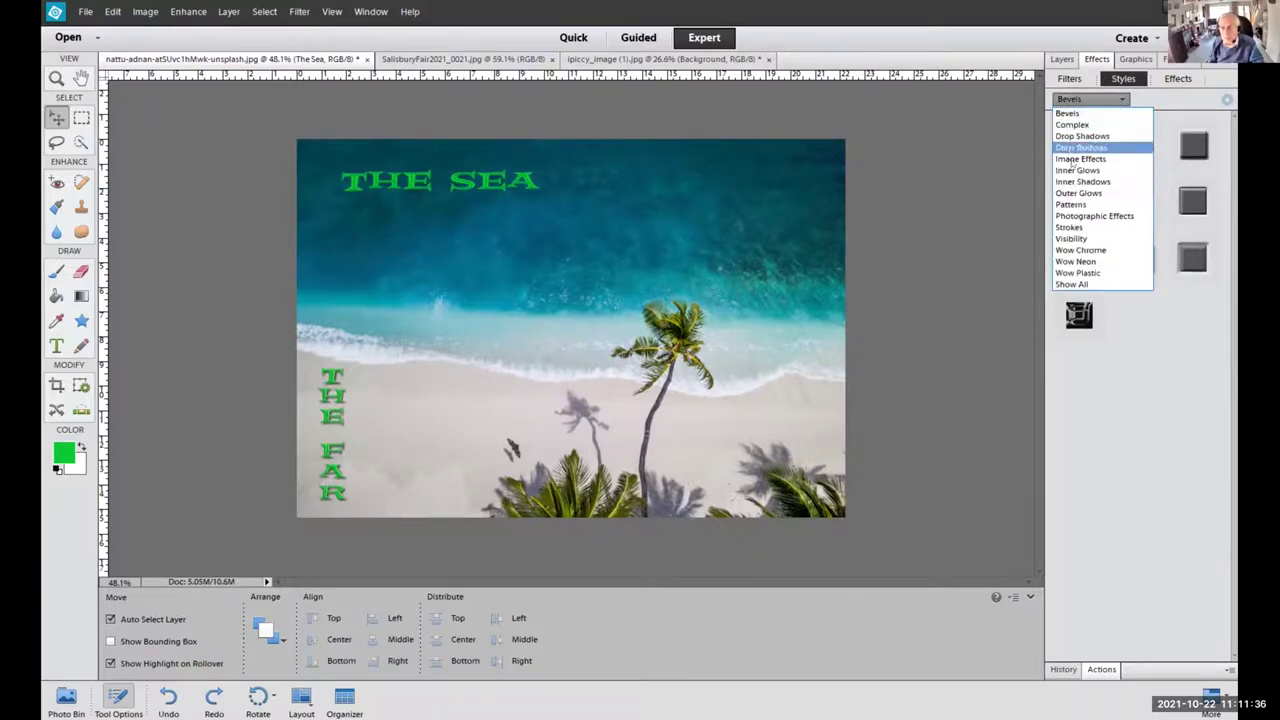
click(1093, 104)
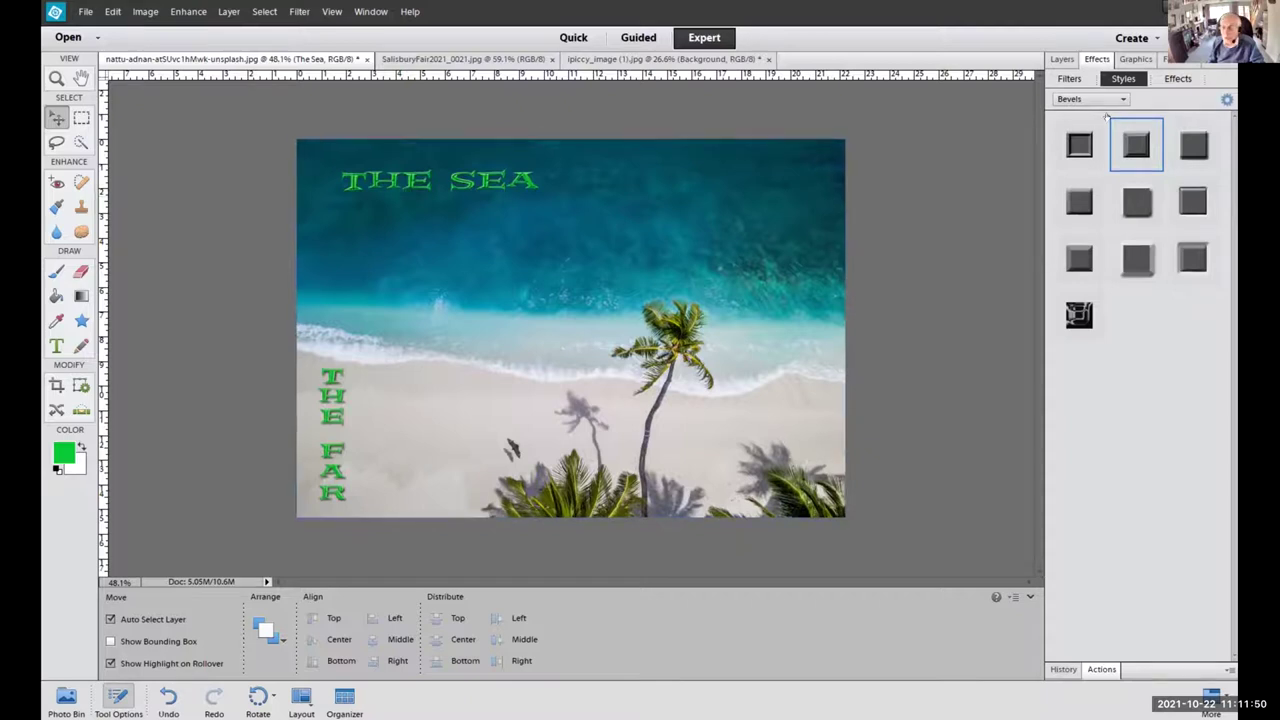
Apply the last soft-edged drop shadow style to THE SEA and move the text down onto the sand beside THE FAR.
click(1112, 100)
click(1084, 134)
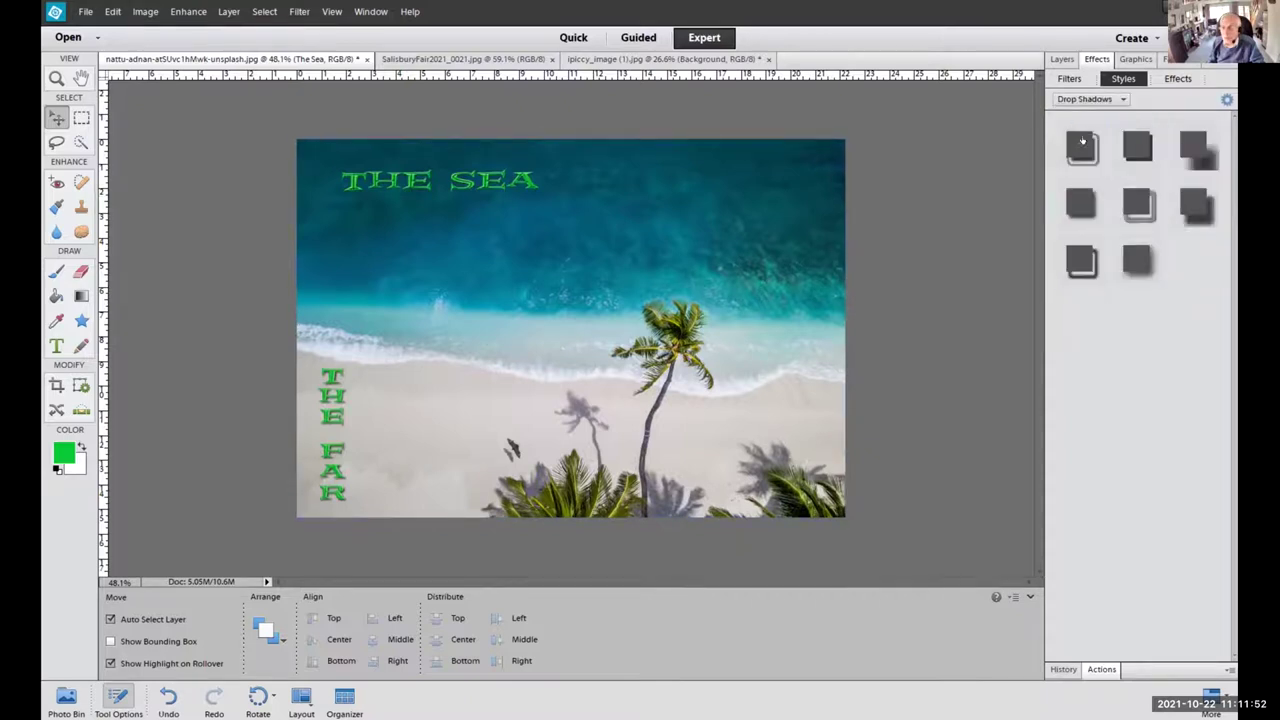
click(1129, 260)
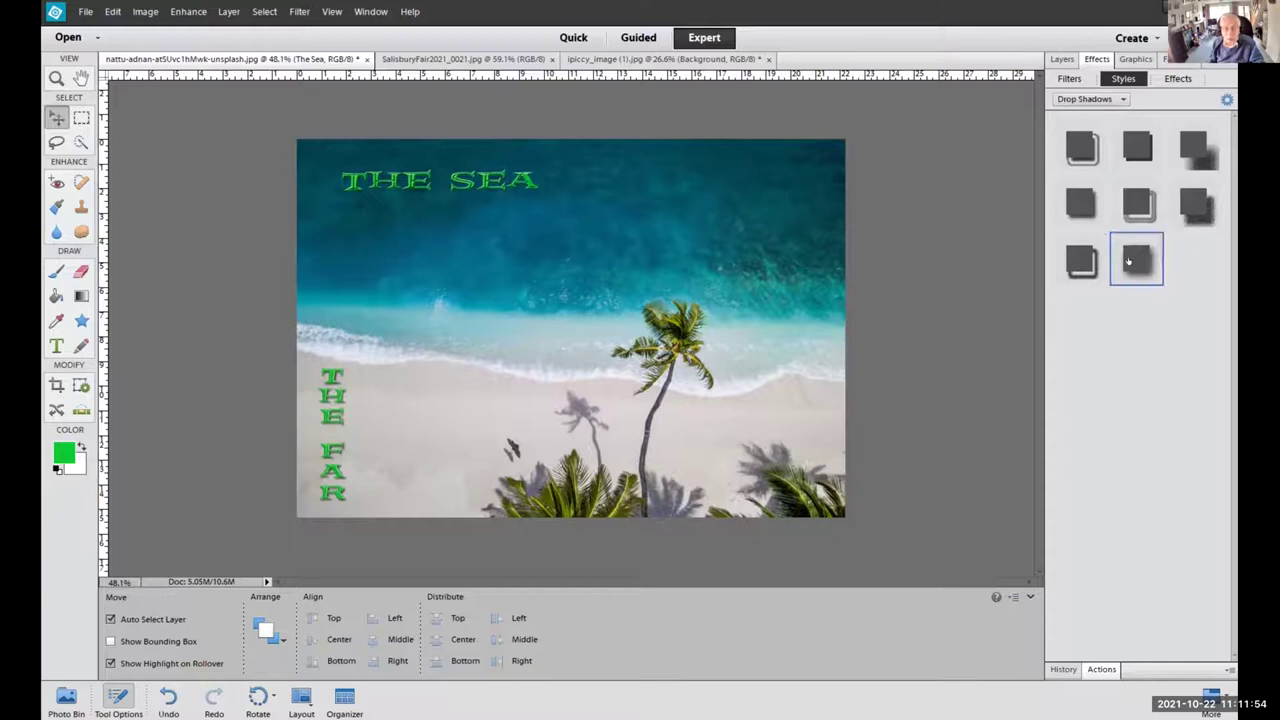
drag(466, 186, 484, 401)
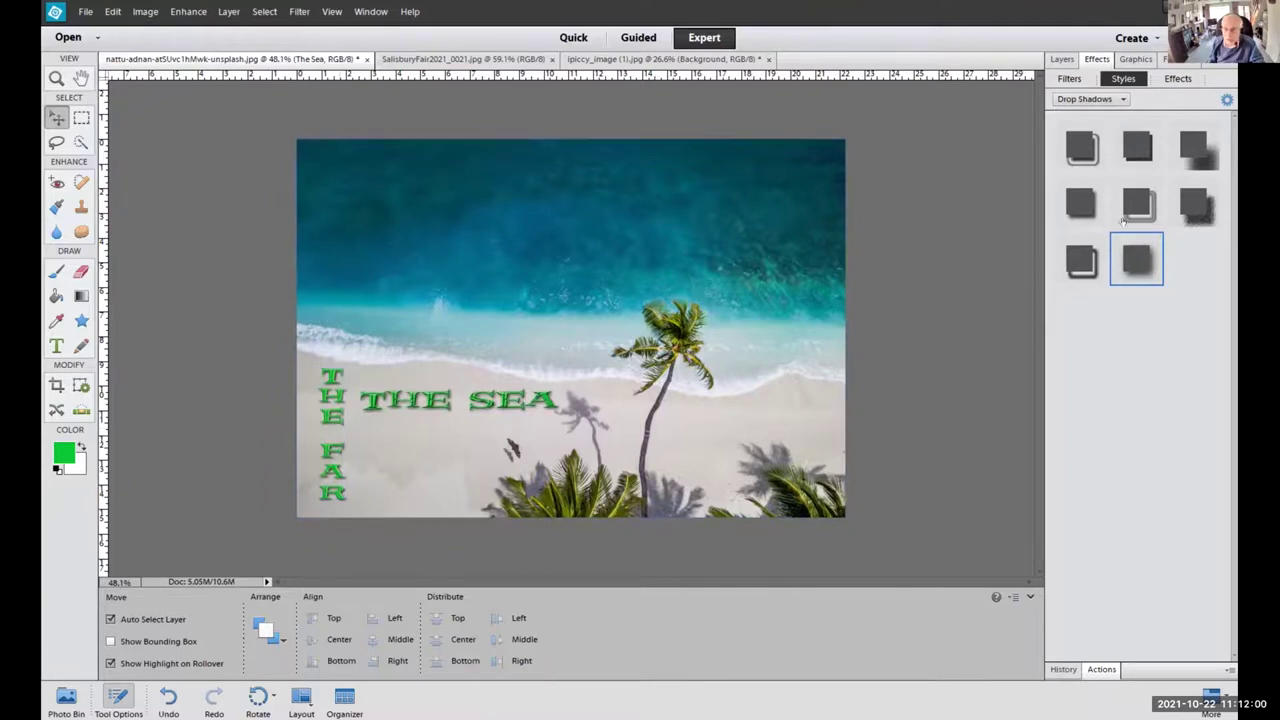
Try other drop shadow styles on THE SEA, including the outlined one, and settle on the heavier blurred shadow.
click(1076, 202)
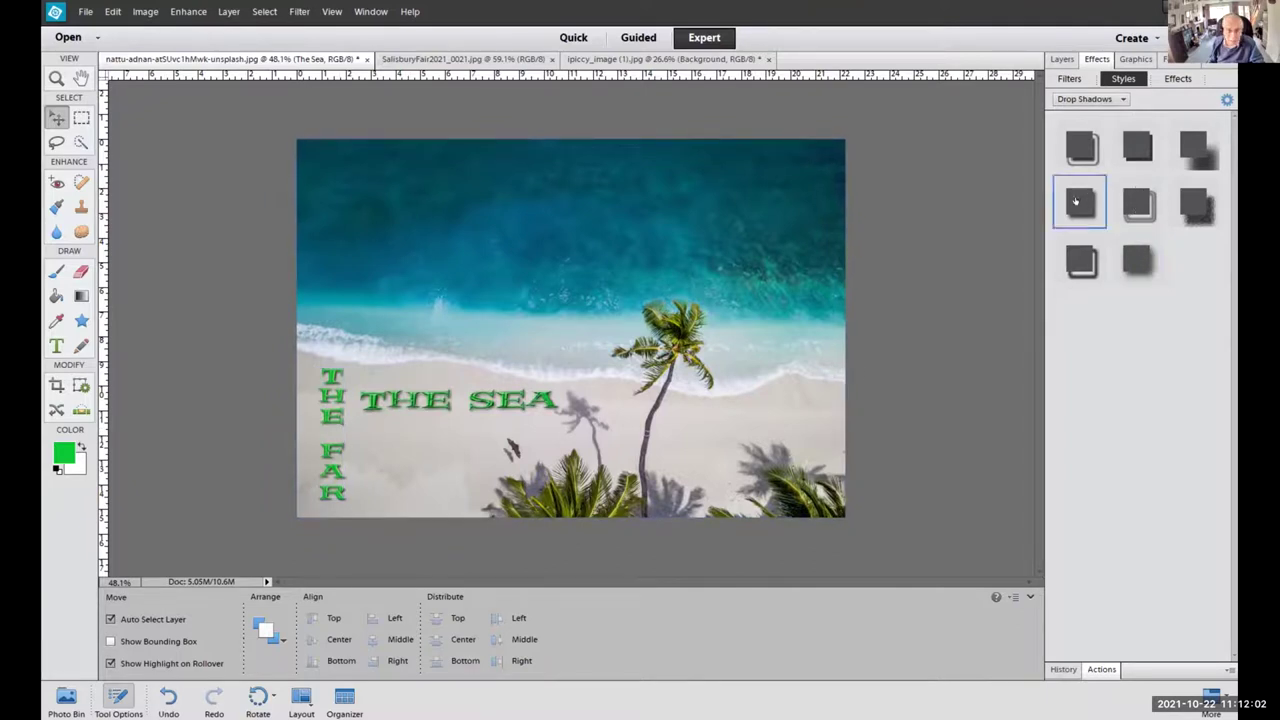
click(1076, 146)
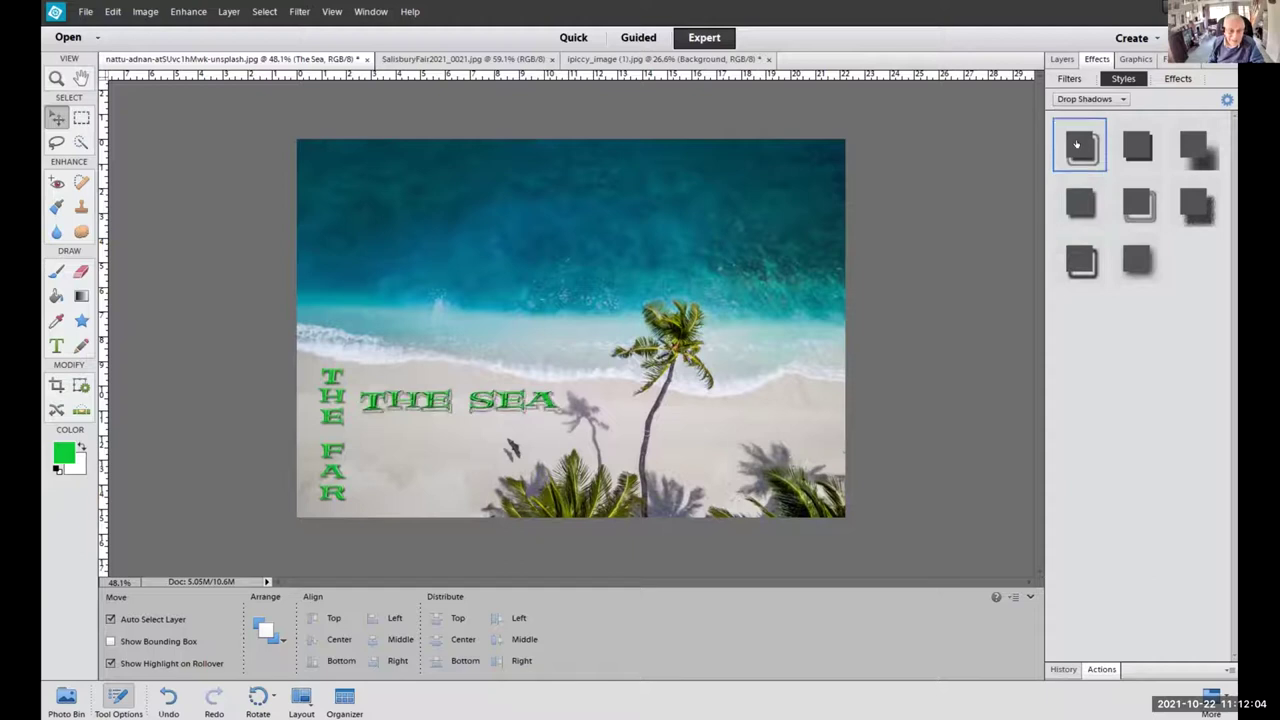
click(1188, 208)
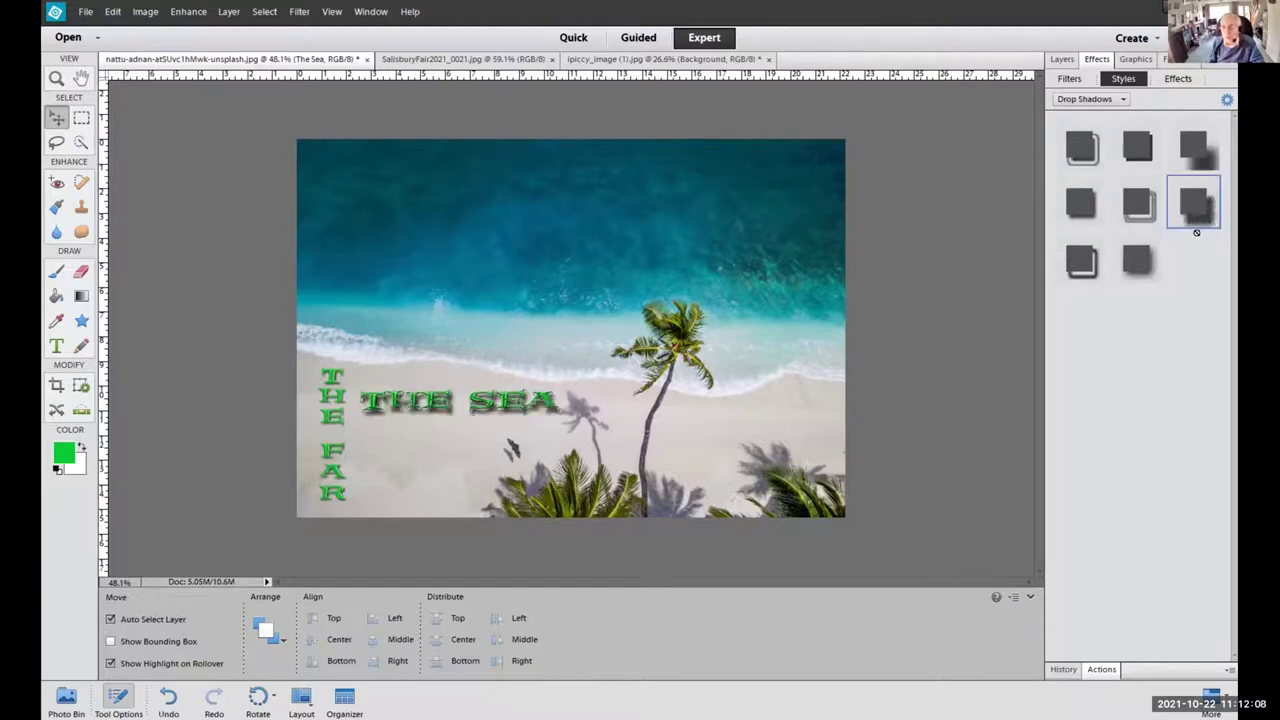
Set THE SEA's lighting angle to 140°, shadow size to 21 px, distance to 28 px and opacity to 76%, and compare it without the bevel.
click(1226, 100)
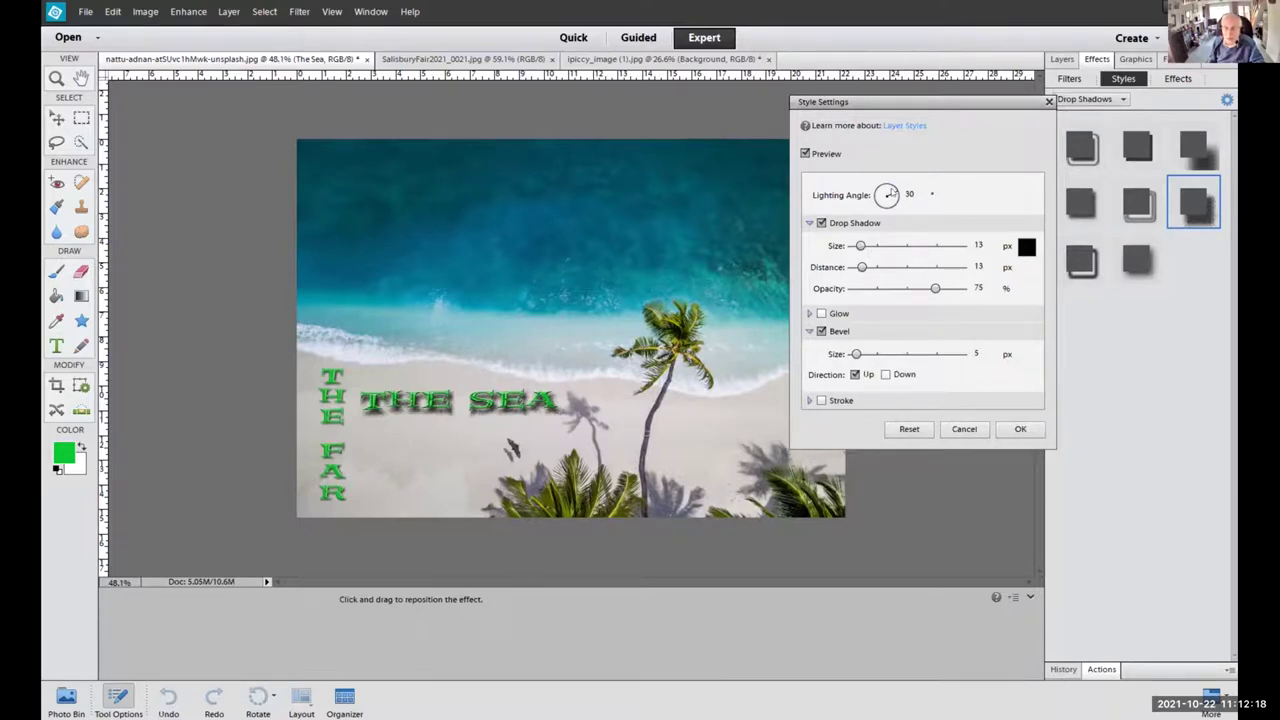
drag(886, 194, 862, 173)
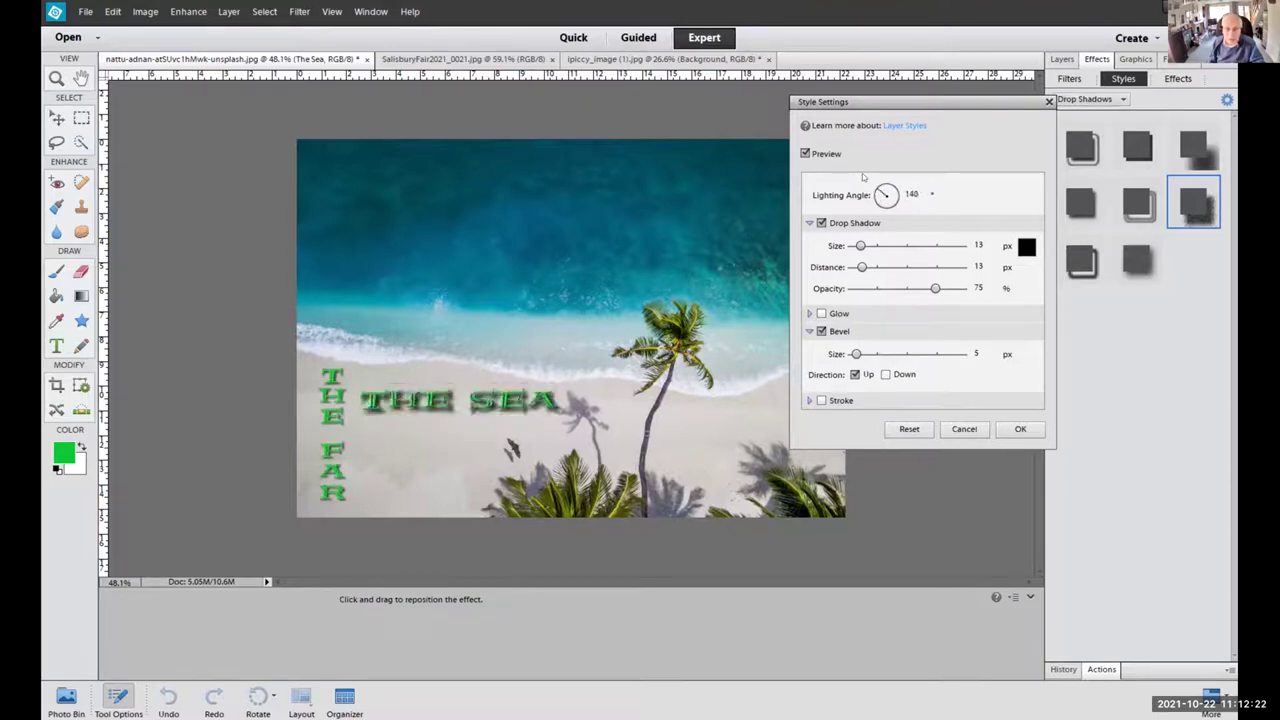
mouse_move(860, 246)
mouse_down()
mouse_move(892, 246)
mouse_move(863, 256)
mouse_up()
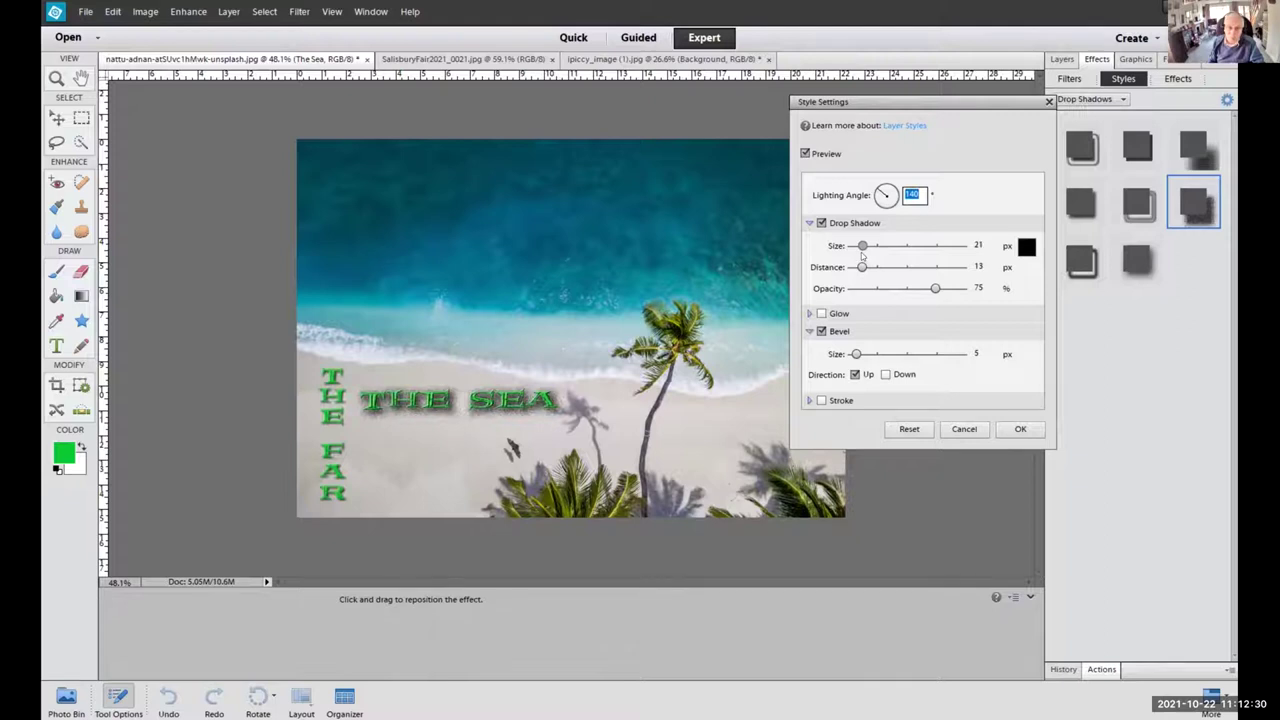
click(857, 268)
drag(861, 268, 936, 289)
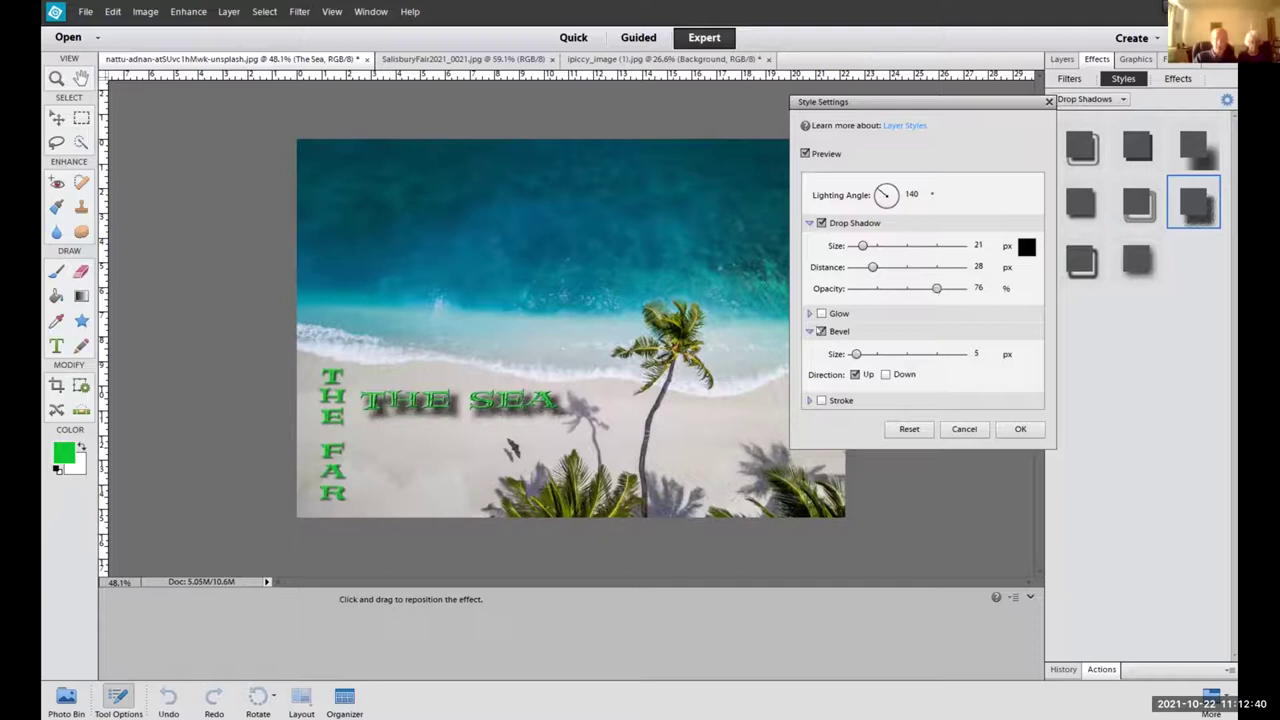
click(820, 333)
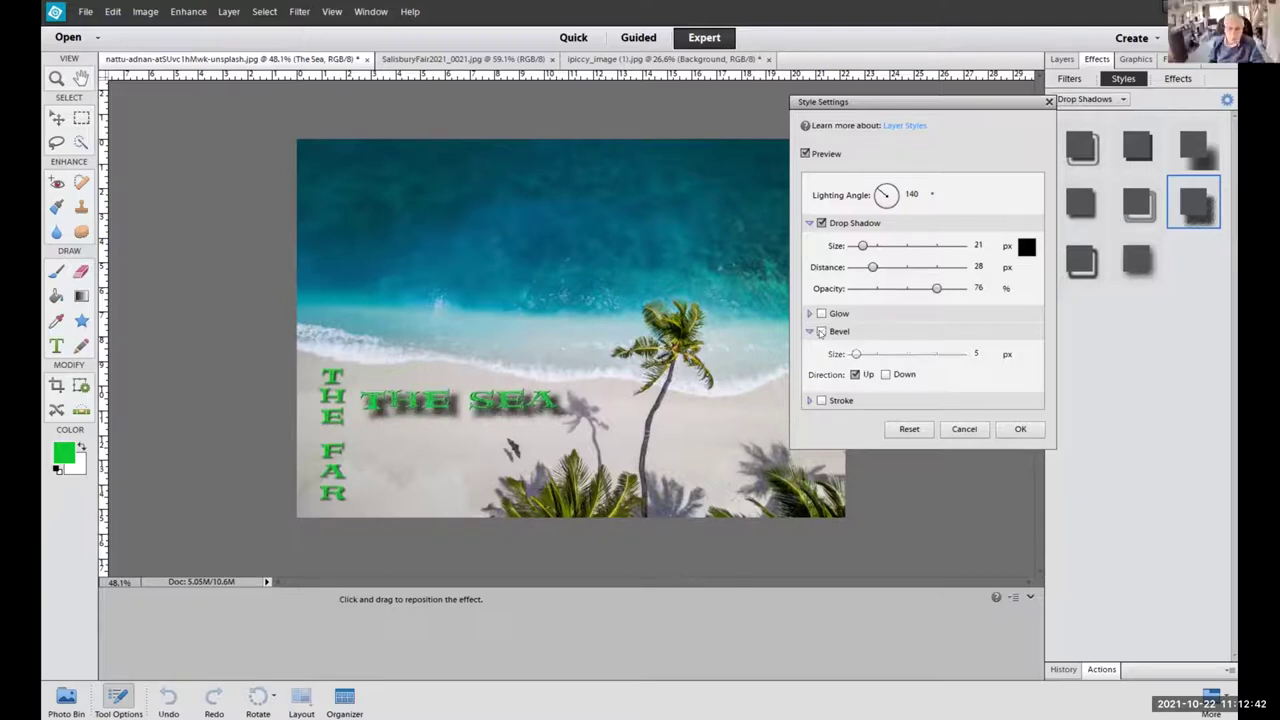
click(820, 333)
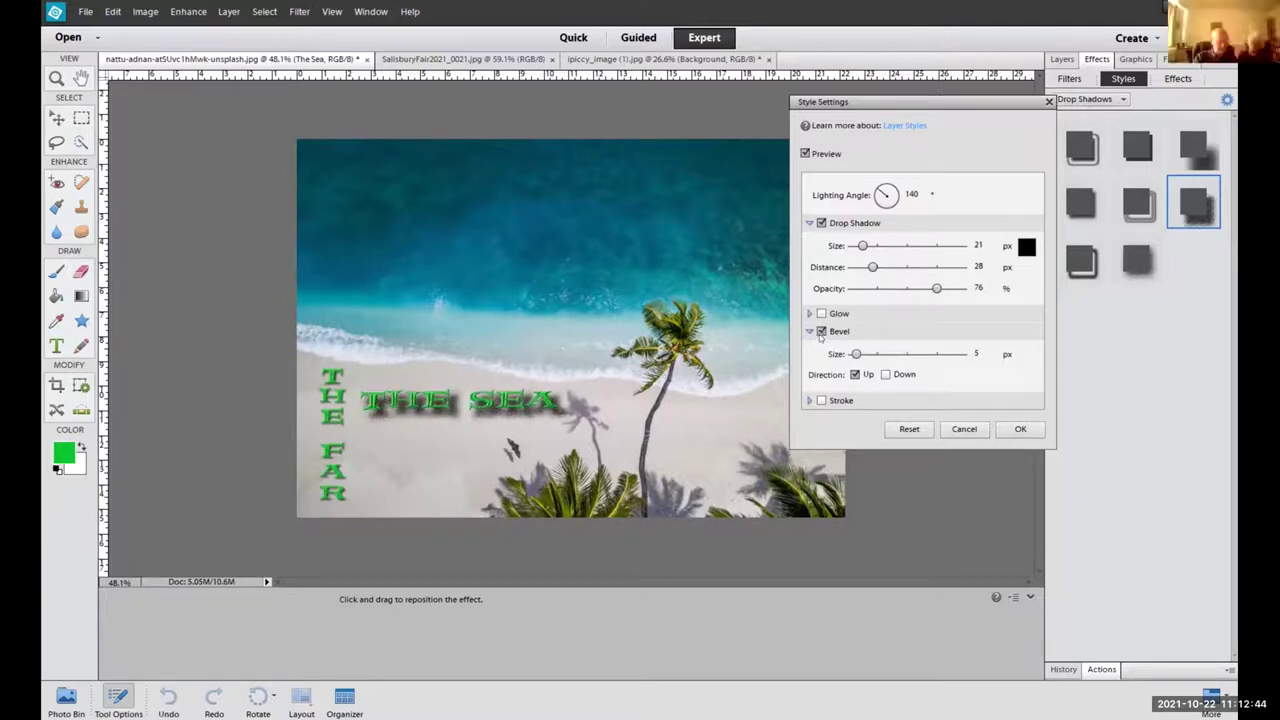
Enable the stroke on THE SEA and set its colour to magenta #d800ad.
click(820, 400)
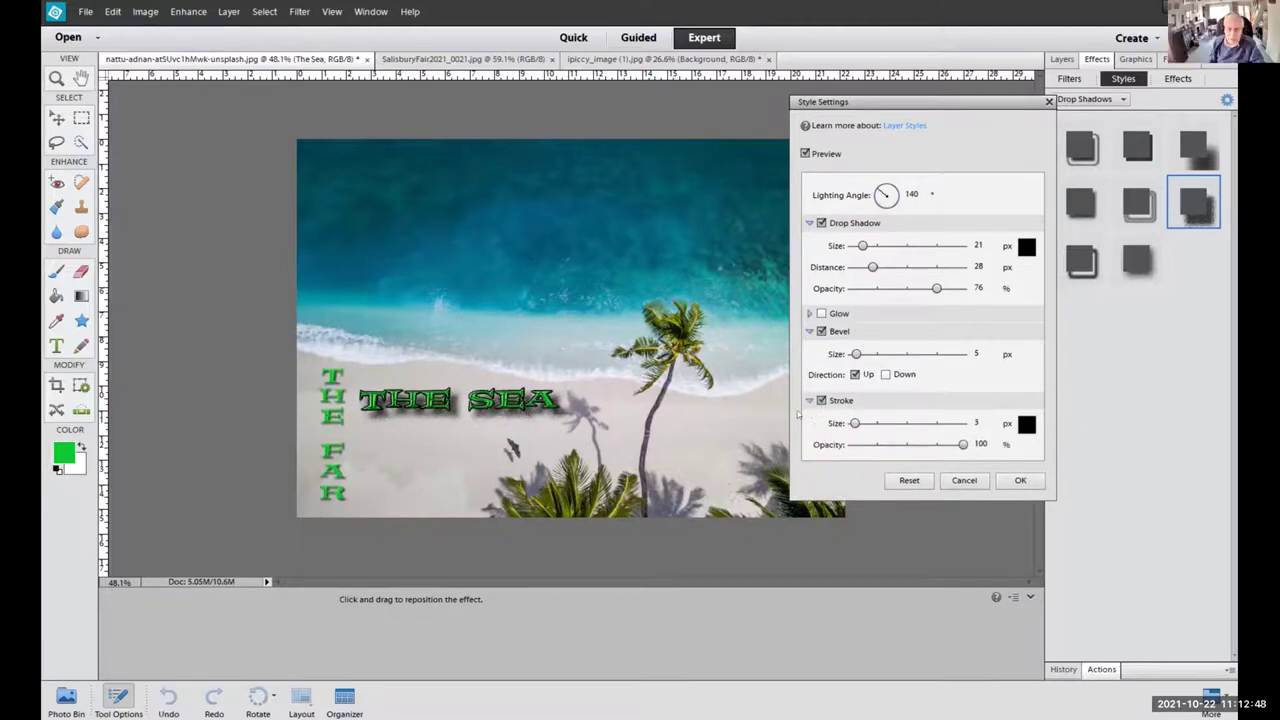
click(1026, 424)
click(937, 477)
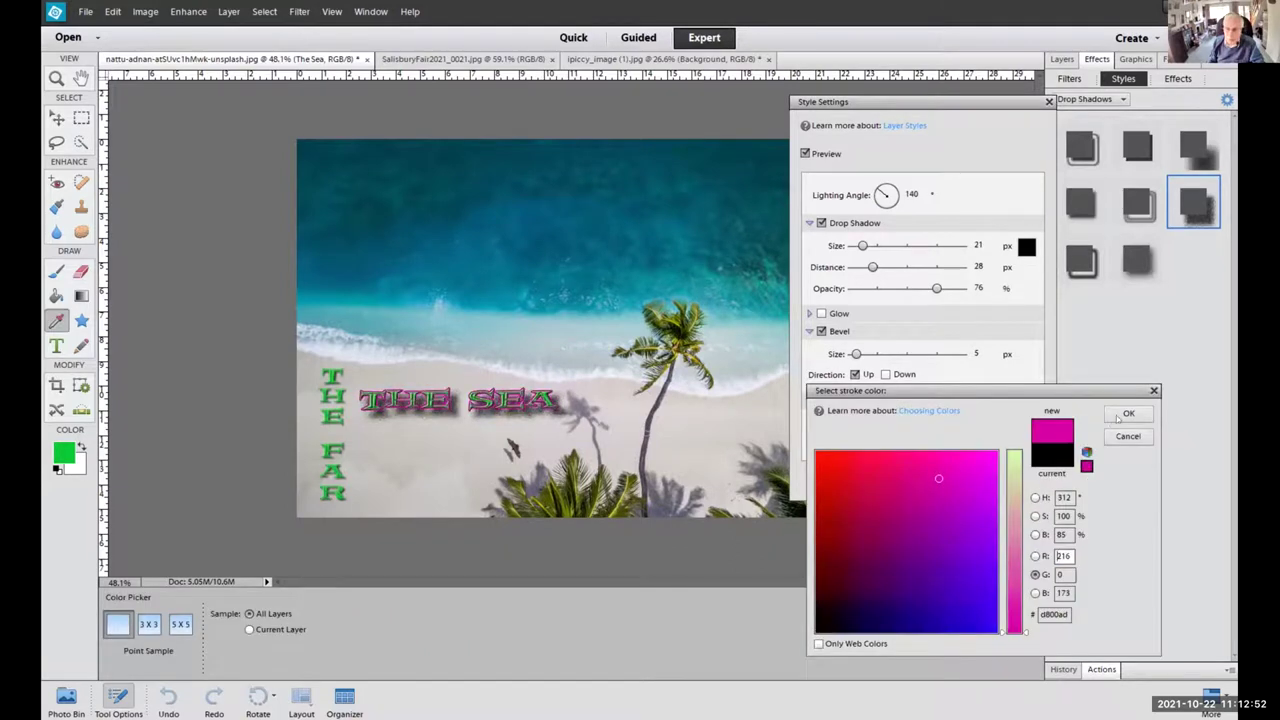
click(1125, 414)
Change THE SEA's stroke colour to near-black #0c0009, lower the stroke opacity to 47% and accept the style settings.
click(1024, 424)
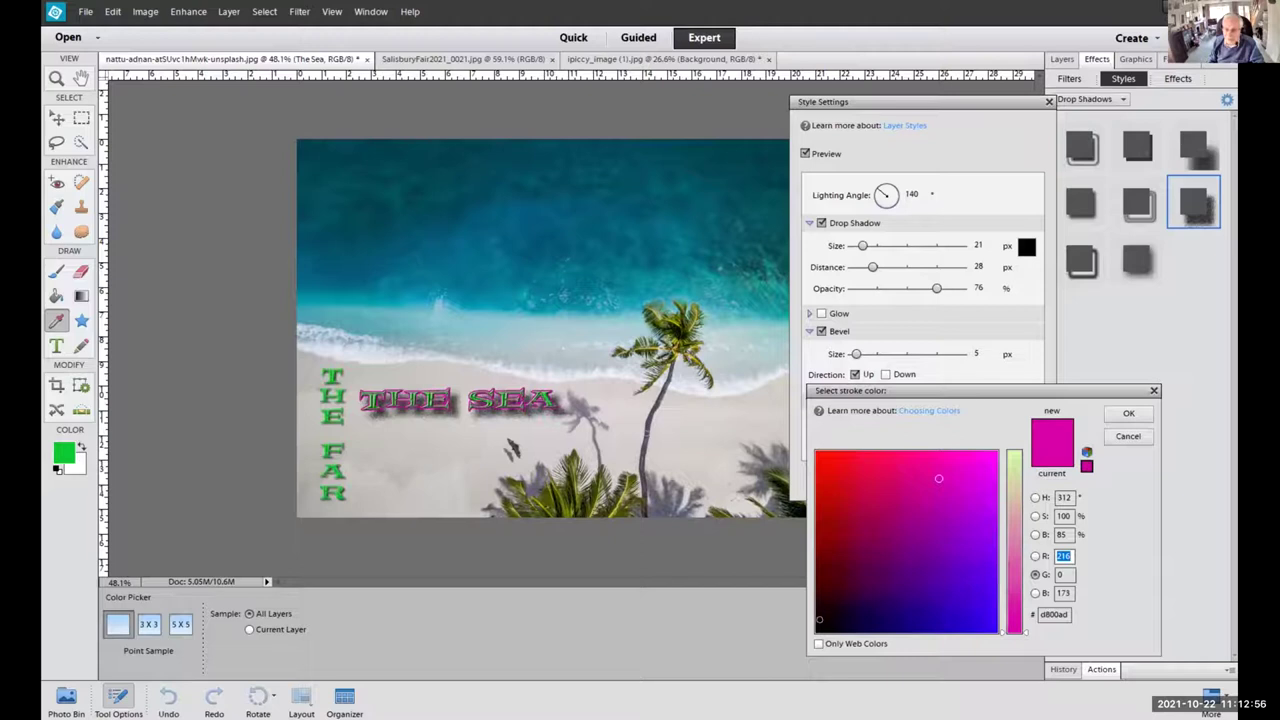
text(12)
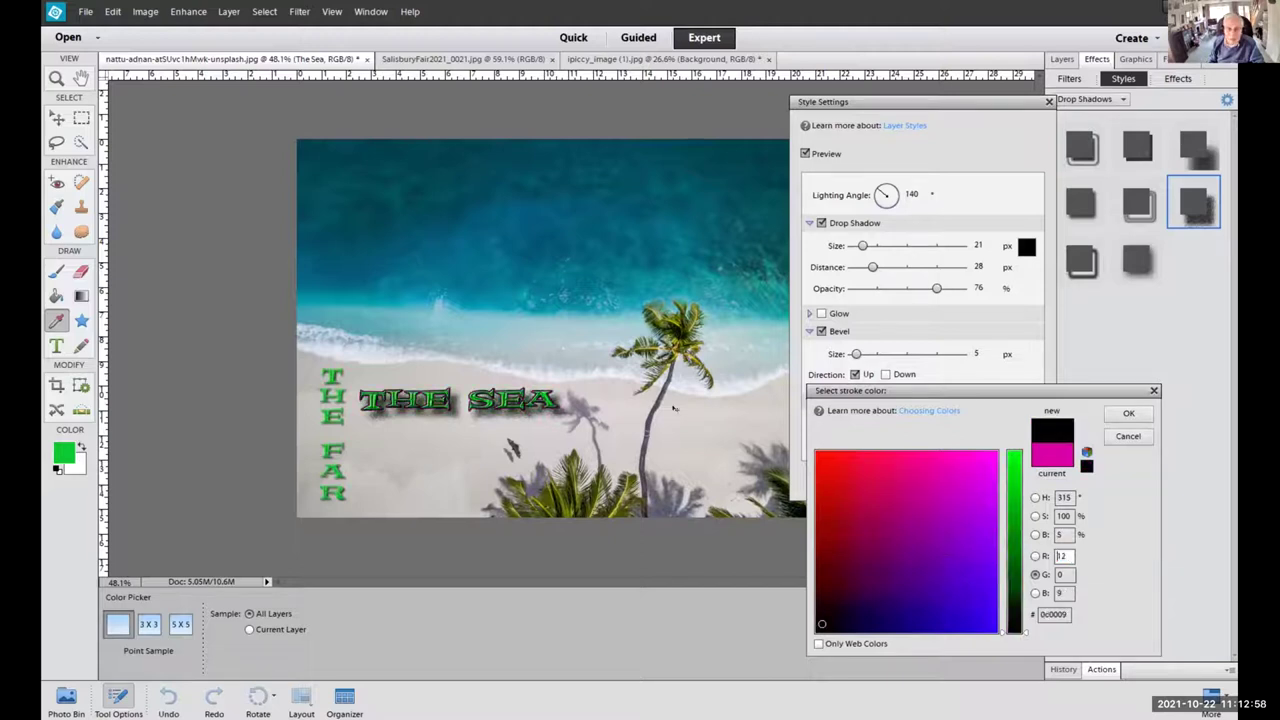
key(Return)
drag(963, 444, 904, 444)
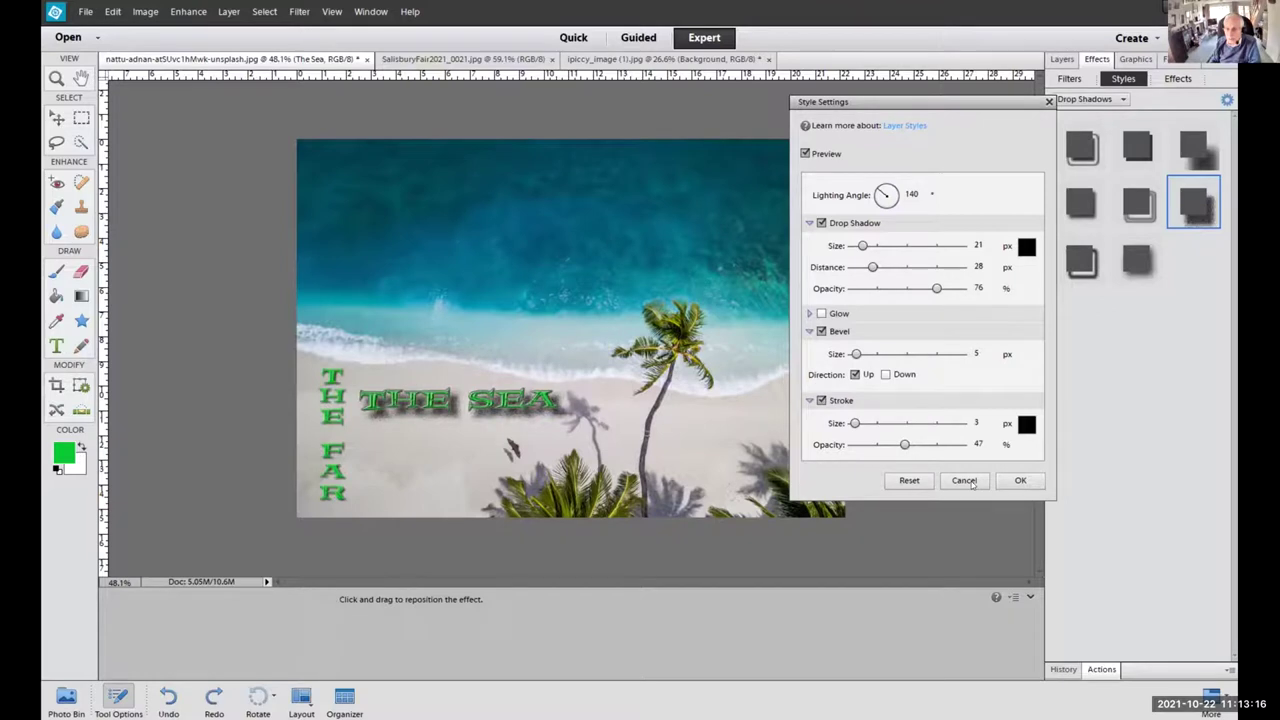
click(1020, 481)
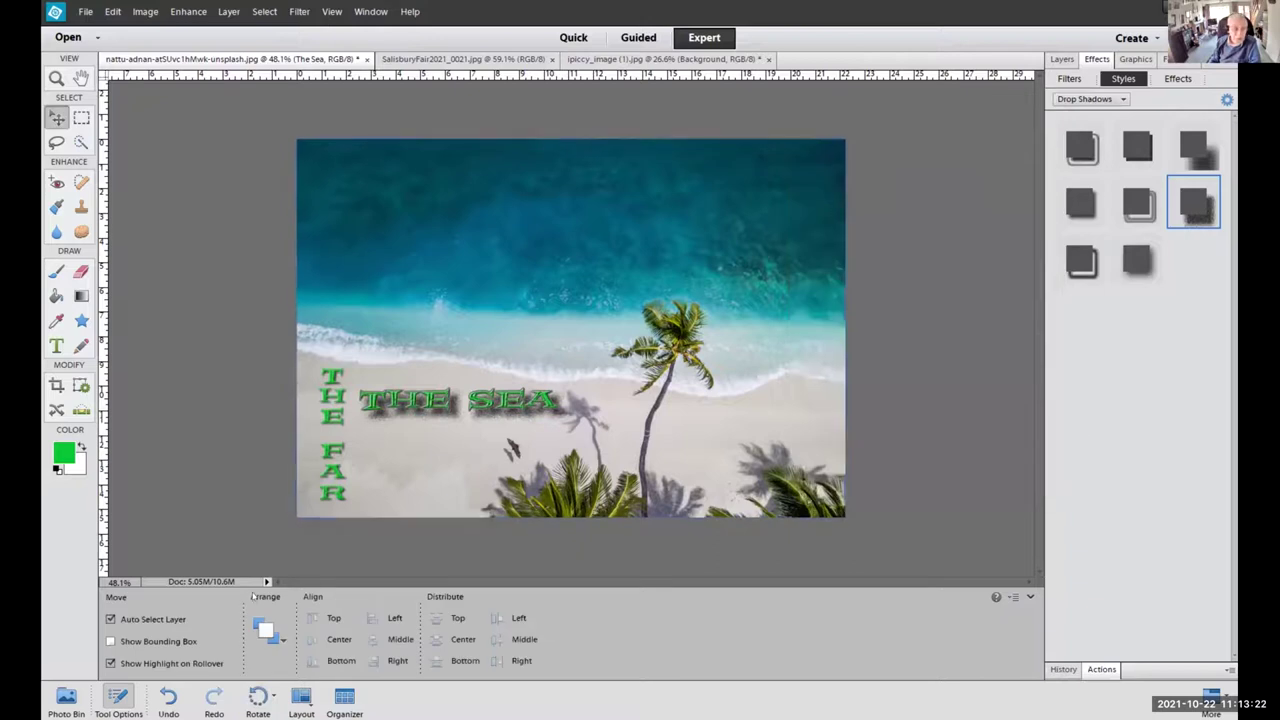
Add the horizontal text "Nice to see you" in green 72 pt Georgia across the upper part of the sea.
key(t)
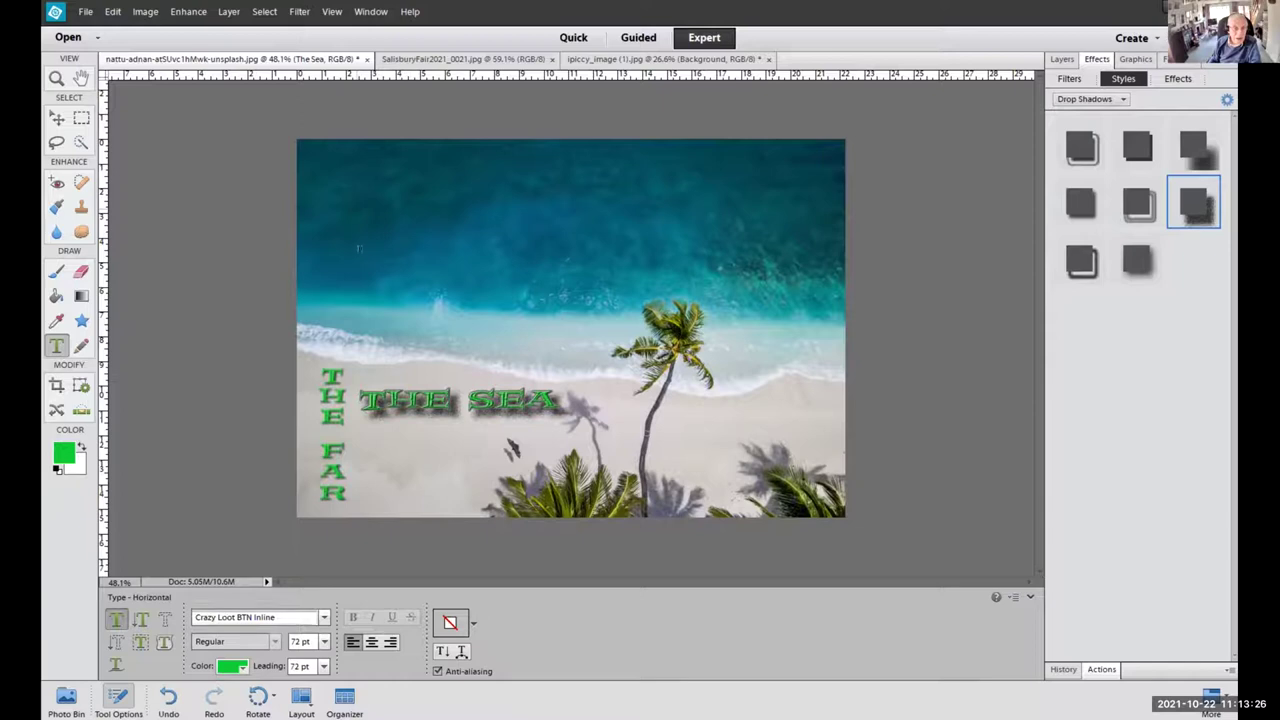
click(302, 231)
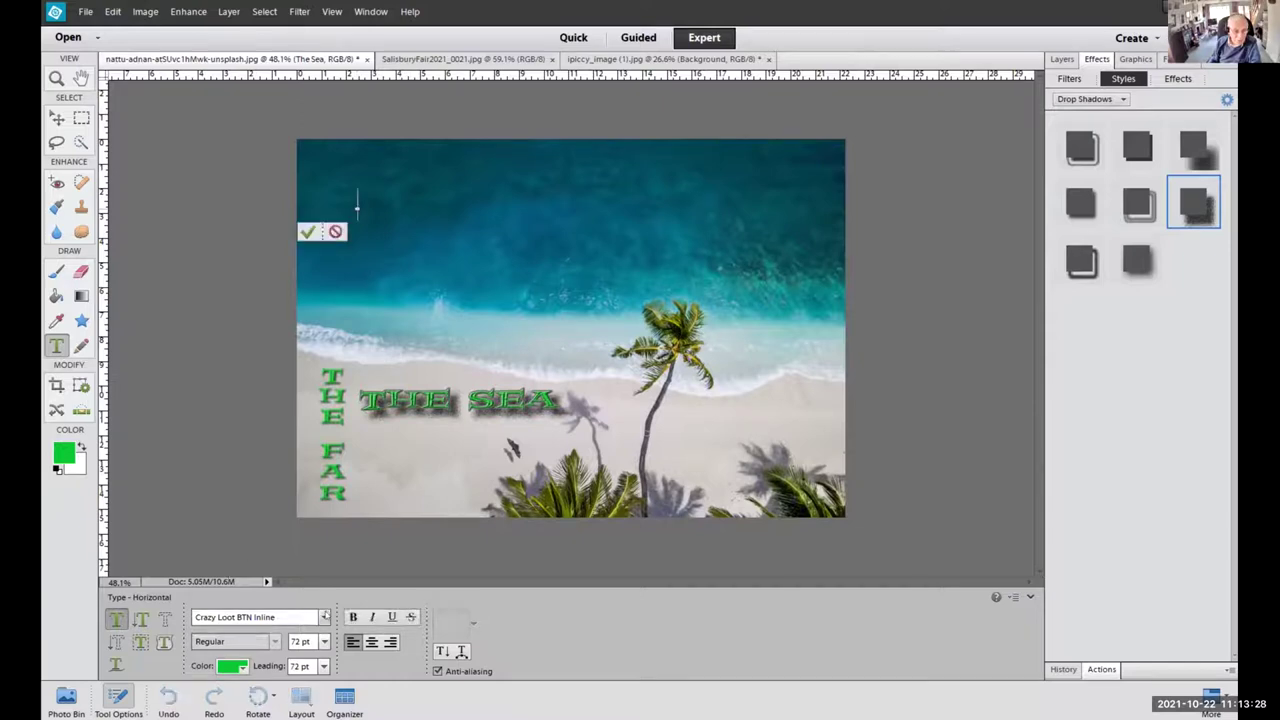
click(325, 617)
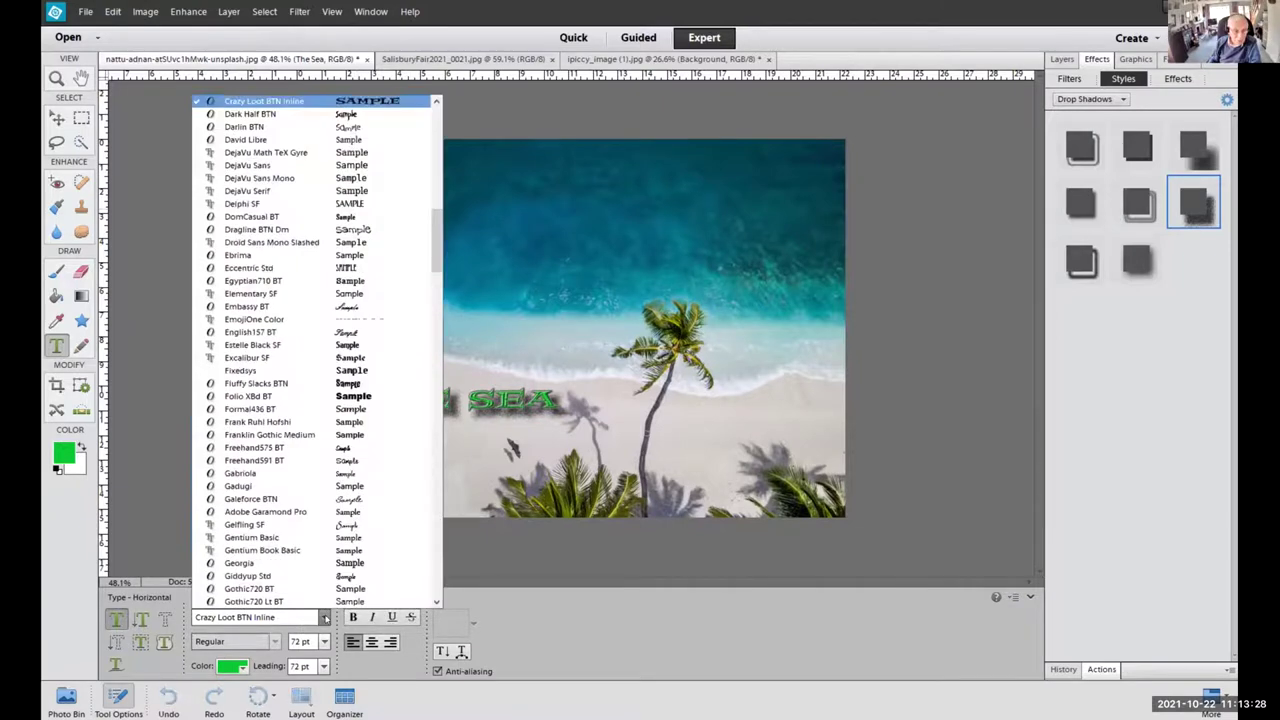
click(240, 564)
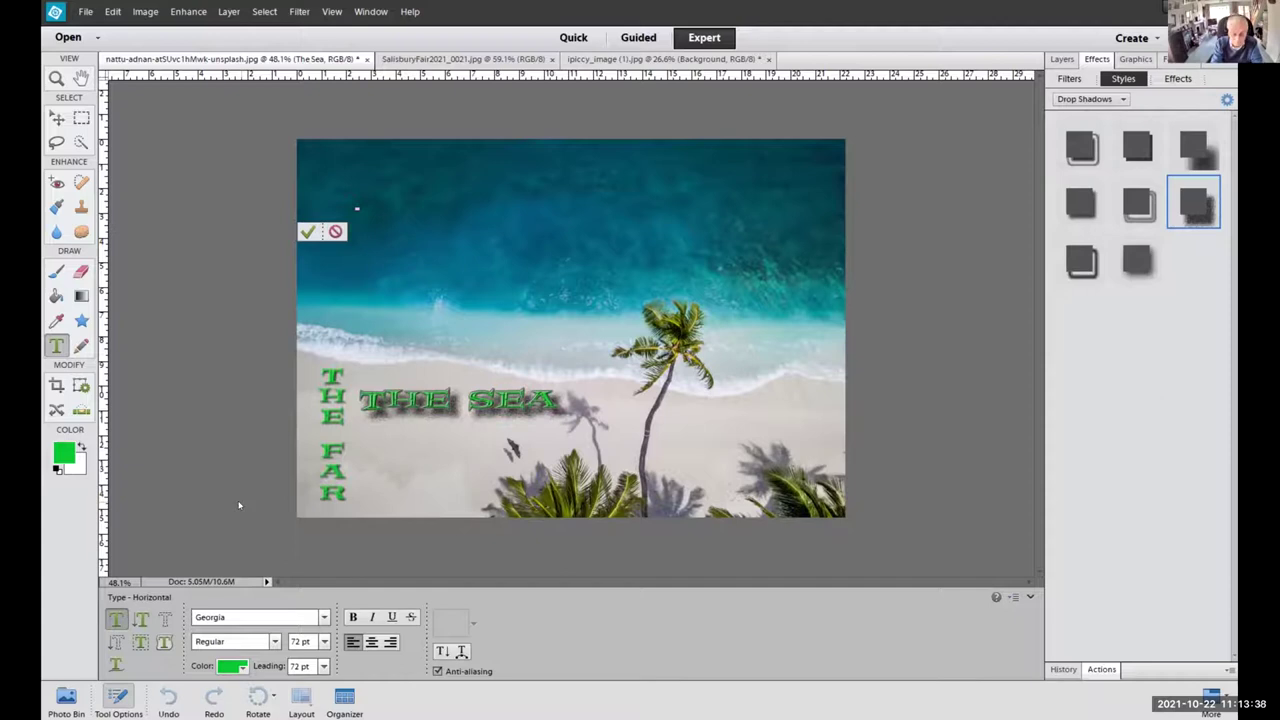
text(Nice to see two)
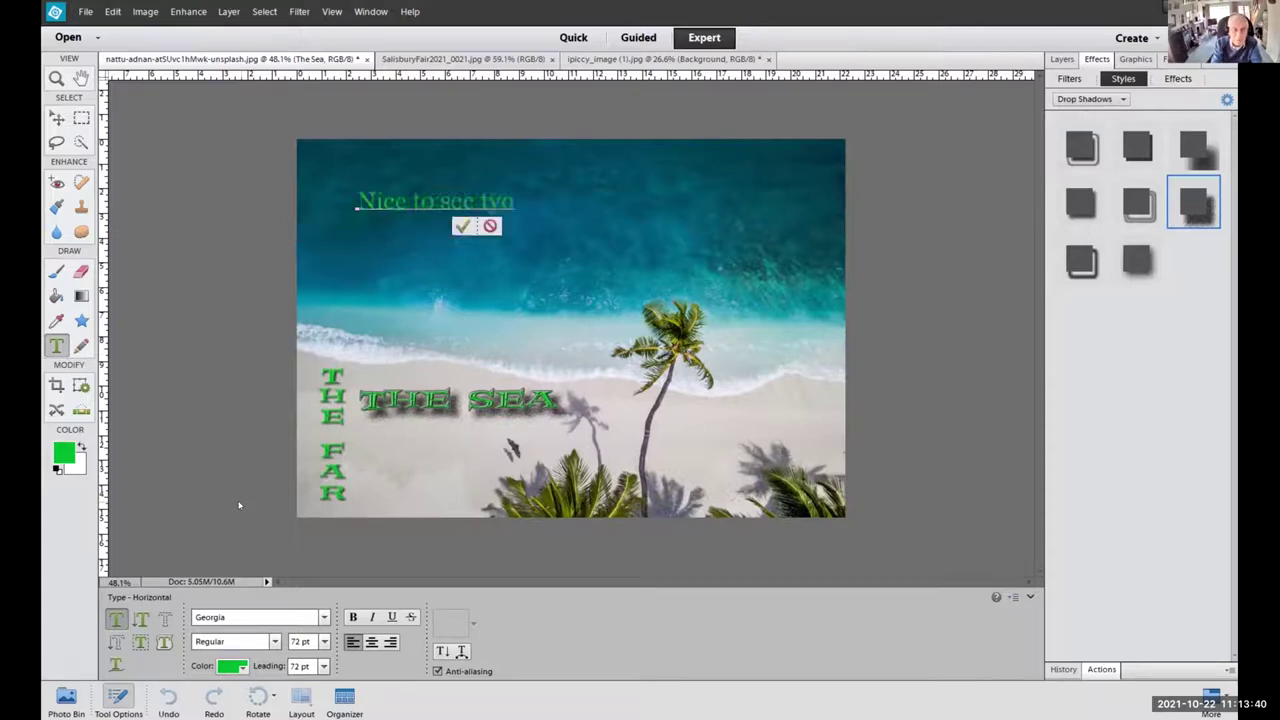
key(BackSpace)
key(BackSpace)
key(BackSpace)
key(BackSpace)
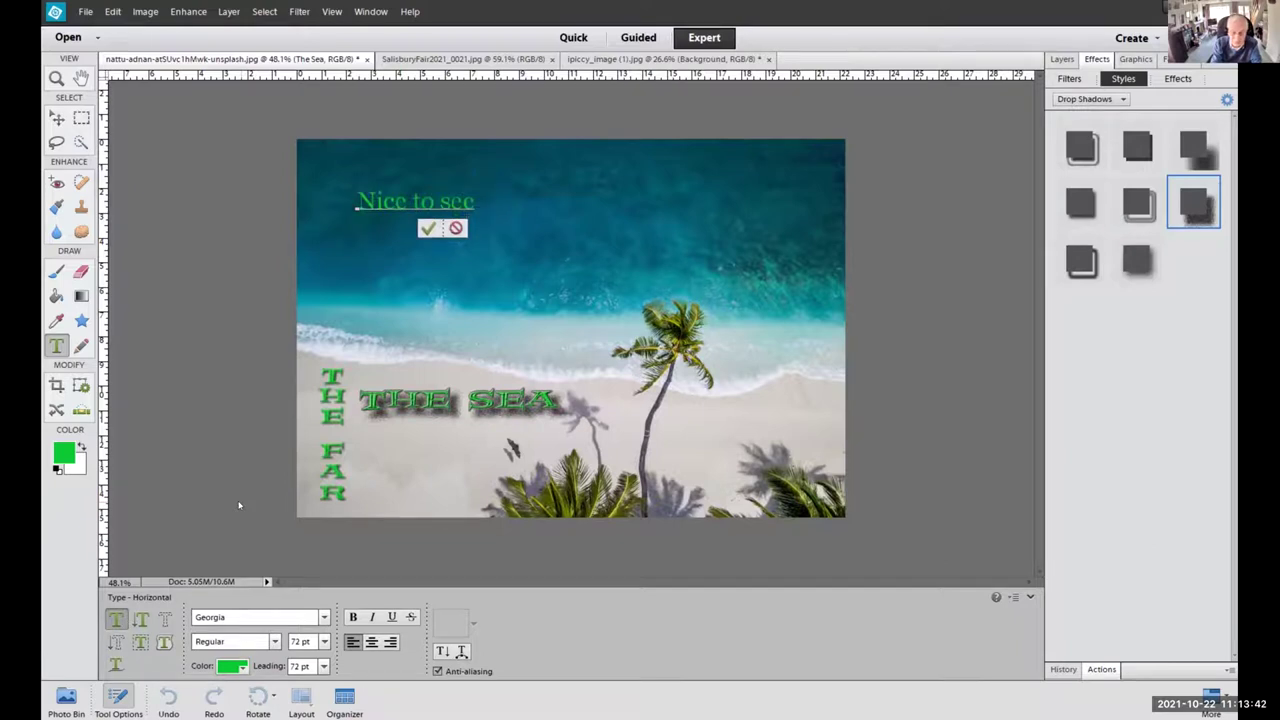
text(you)
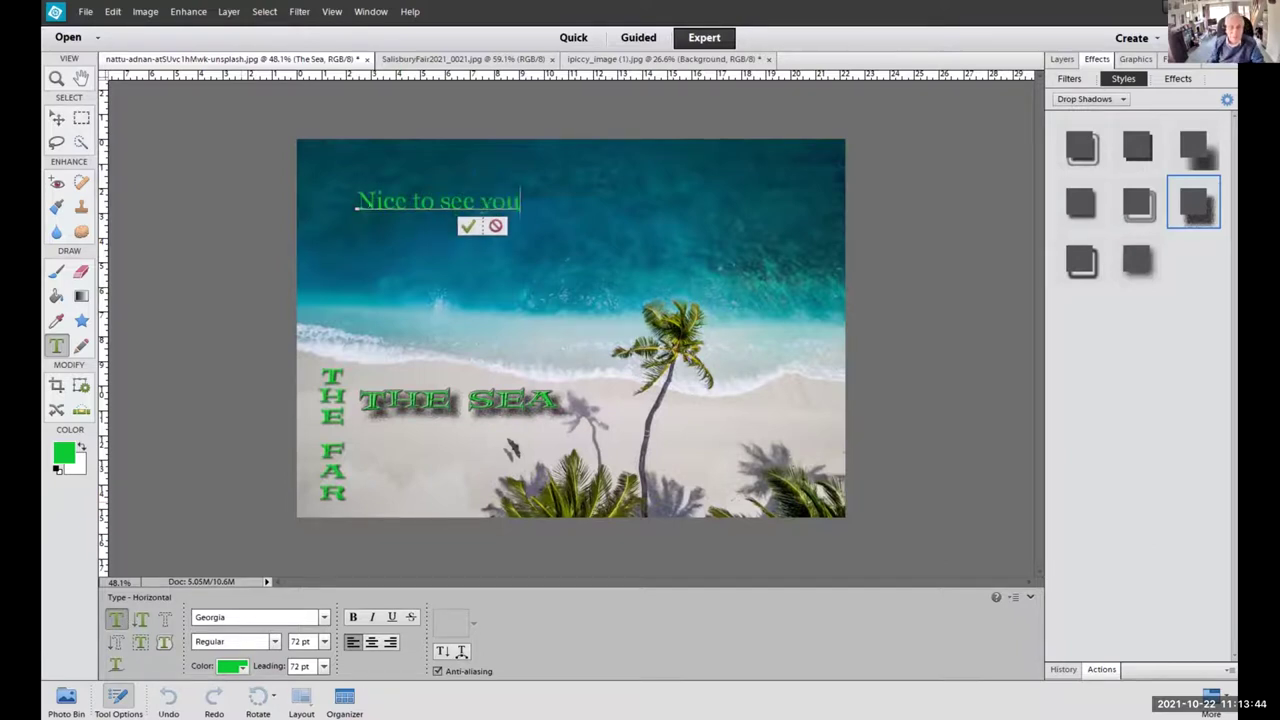
drag(357, 203, 522, 204)
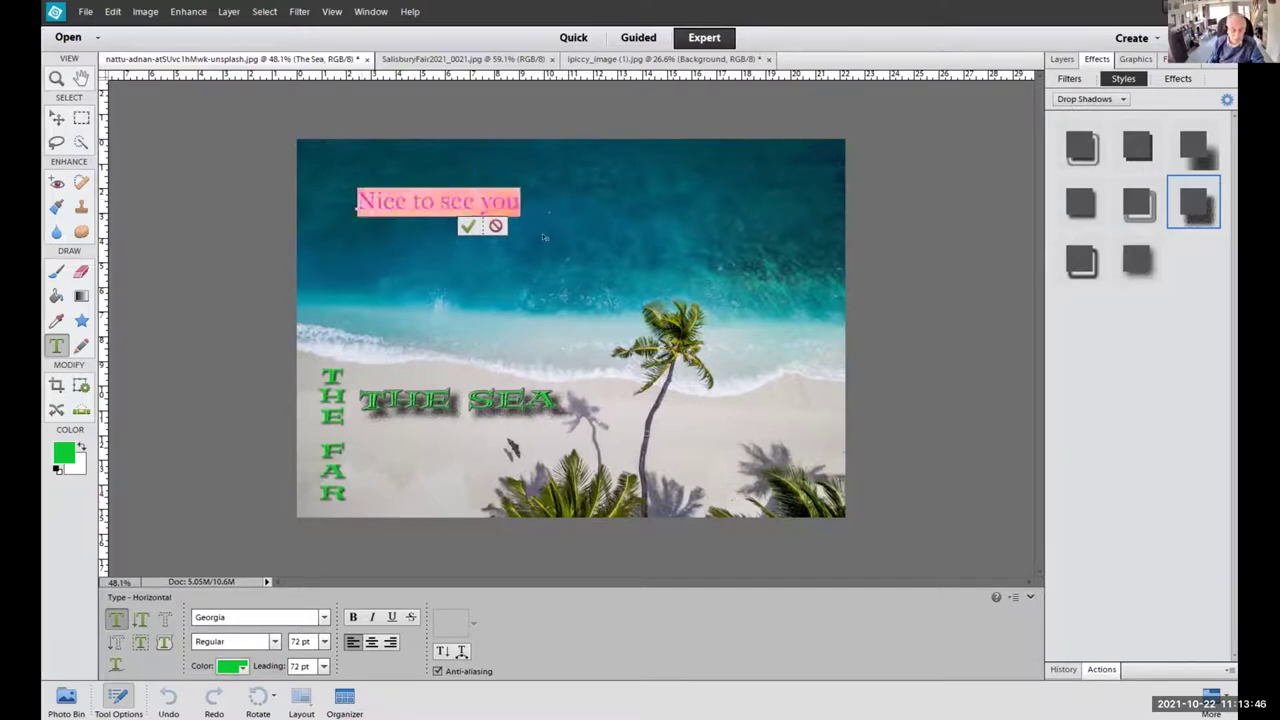
key(ctrl+Return)
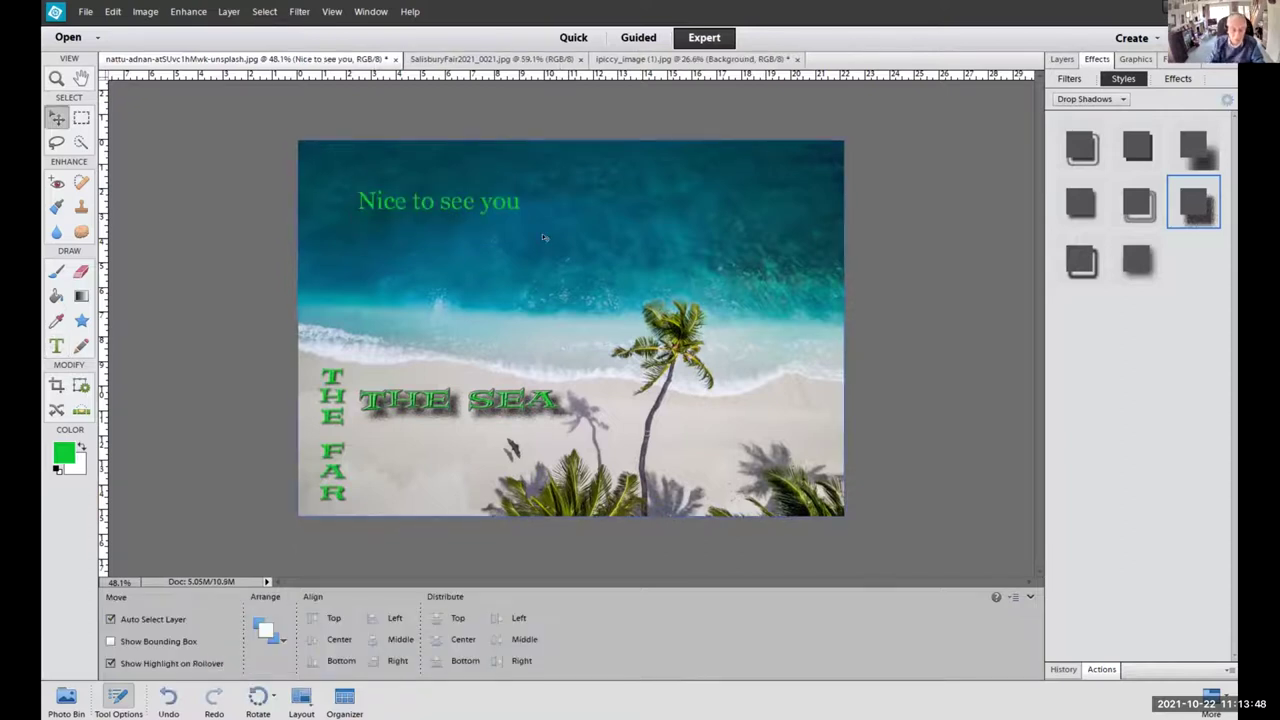
Scale the "Nice to see you" text proportionally to about 222%, extending it towards the lower right.
key(ctrl+t)
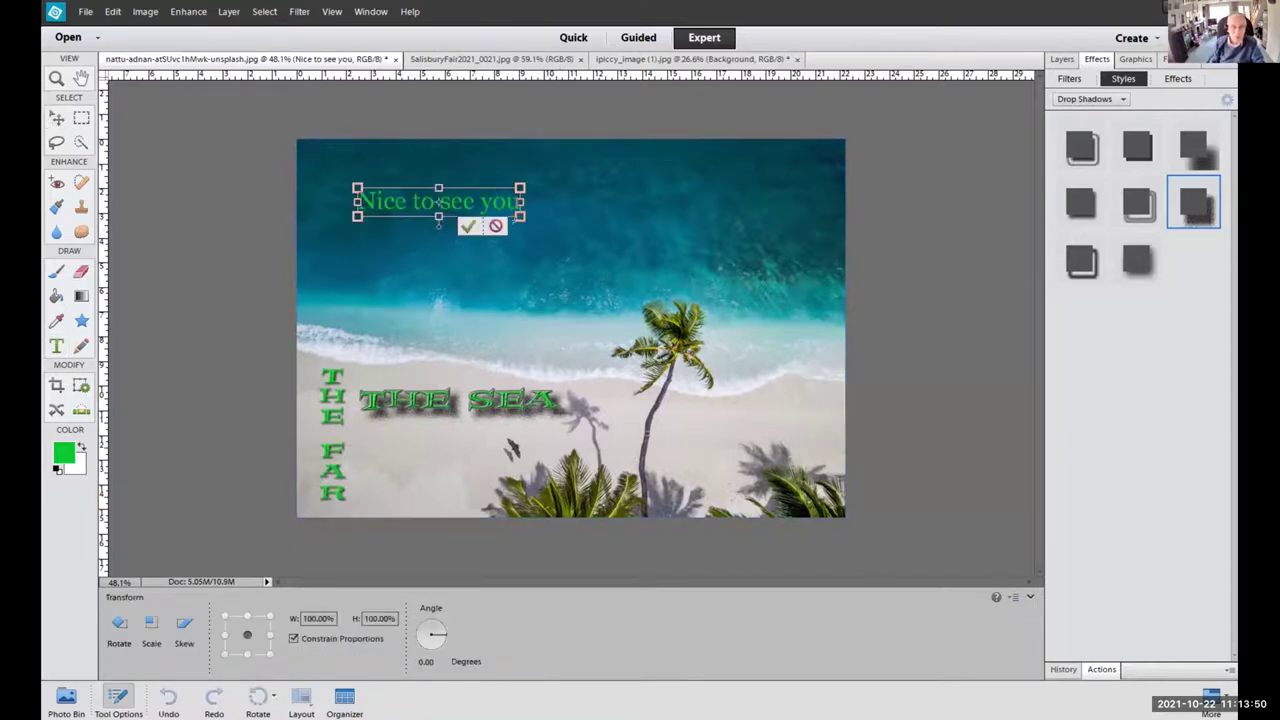
drag(520, 216, 718, 251)
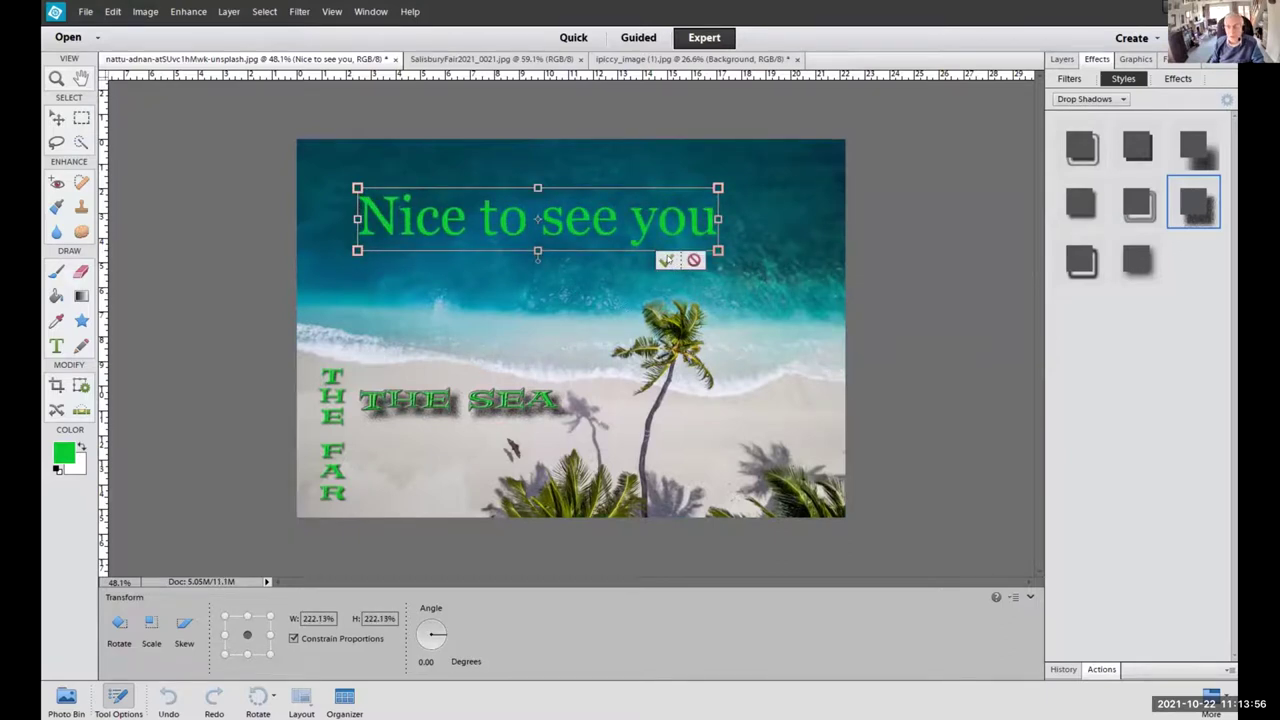
click(665, 260)
Apply the heavier blurred drop shadow style, third in the second row, to the "Nice to see you" text.
click(1116, 100)
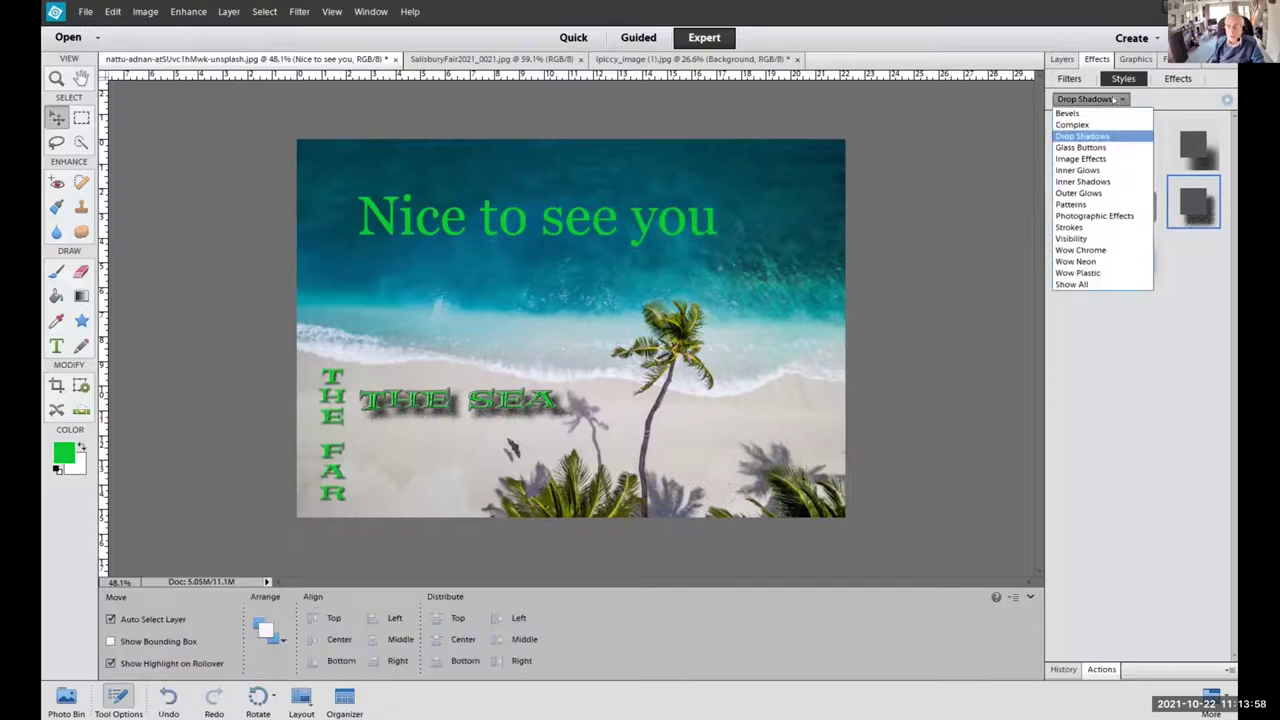
click(1070, 136)
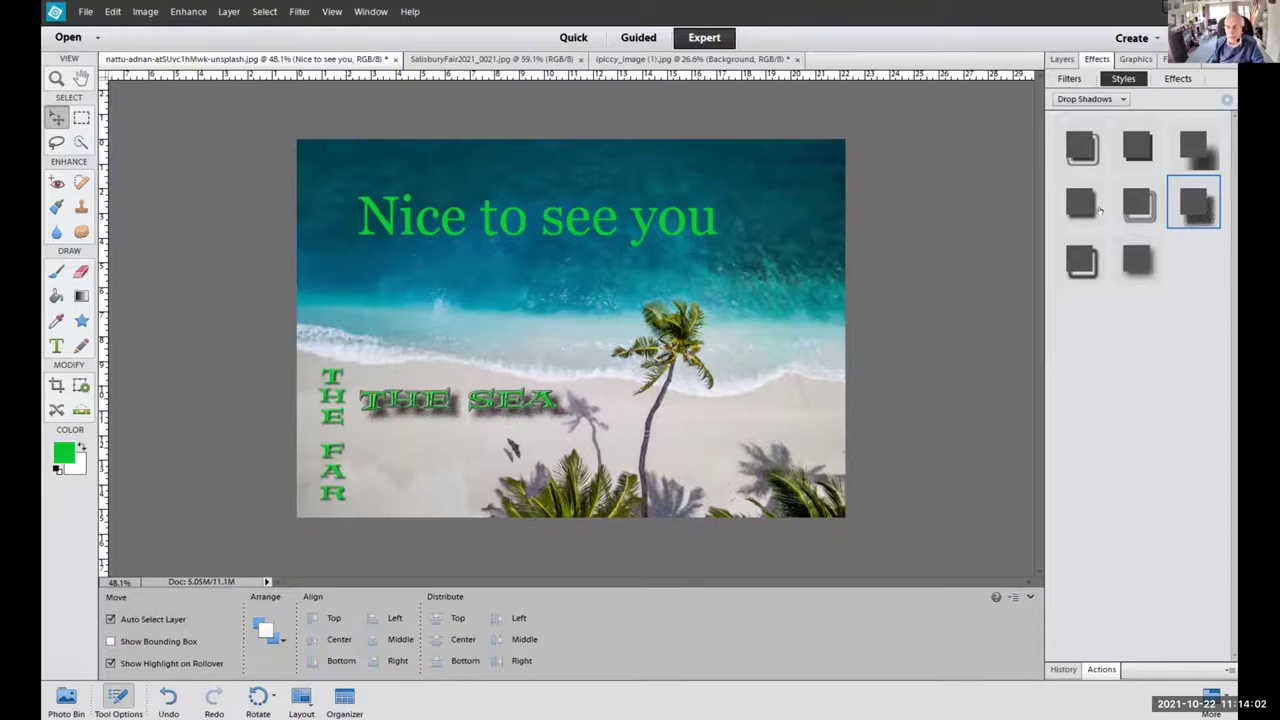
click(1200, 213)
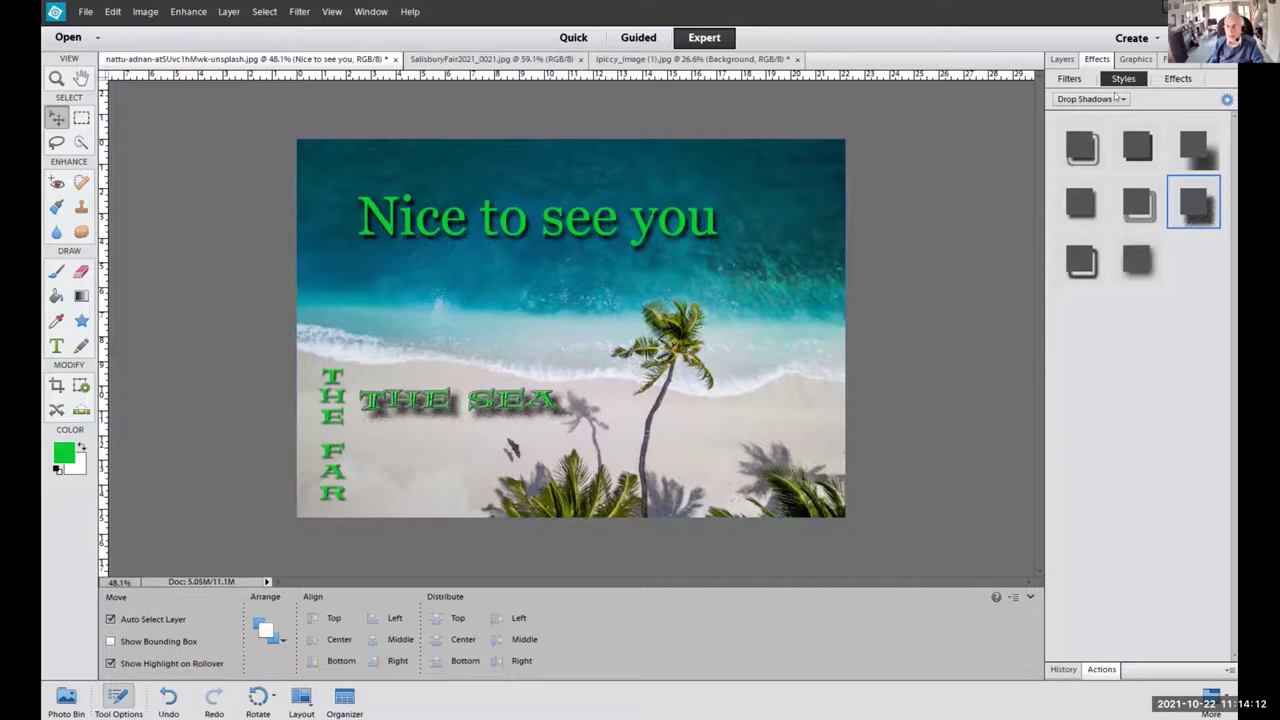
Try all five Wow Chrome styles on the "Nice to see you" text, ending with the last one.
click(1120, 101)
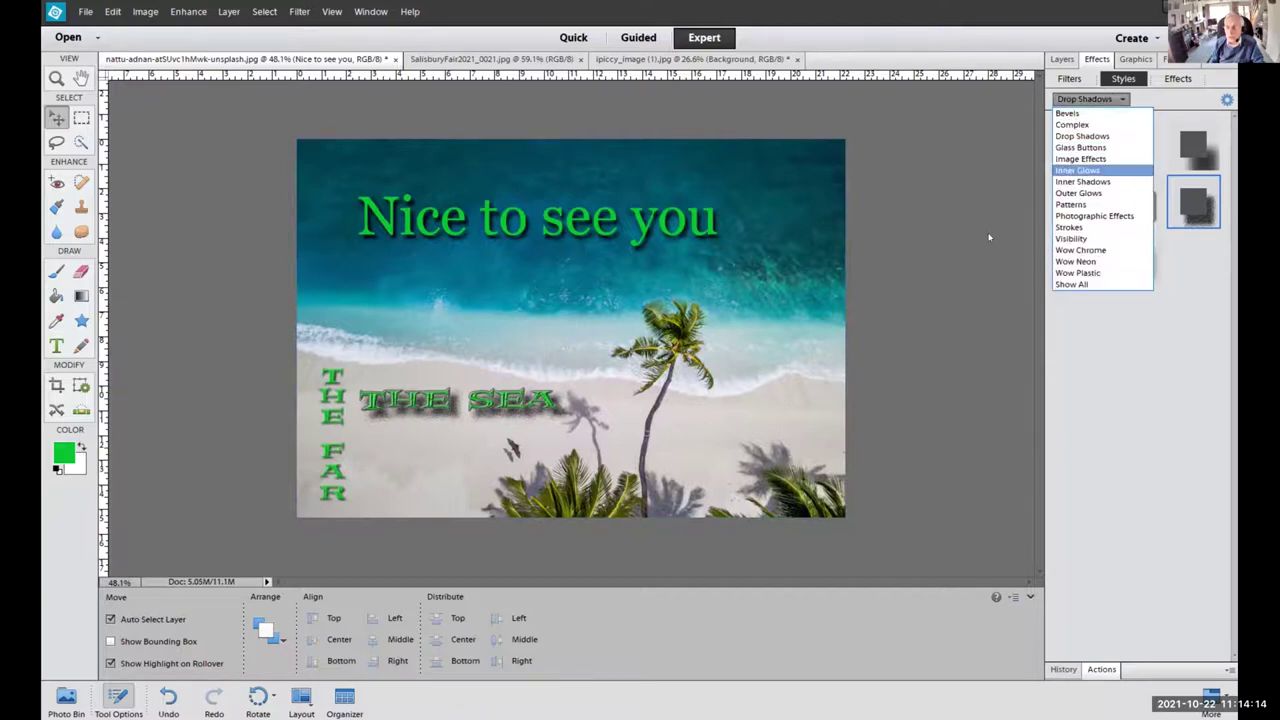
click(1068, 251)
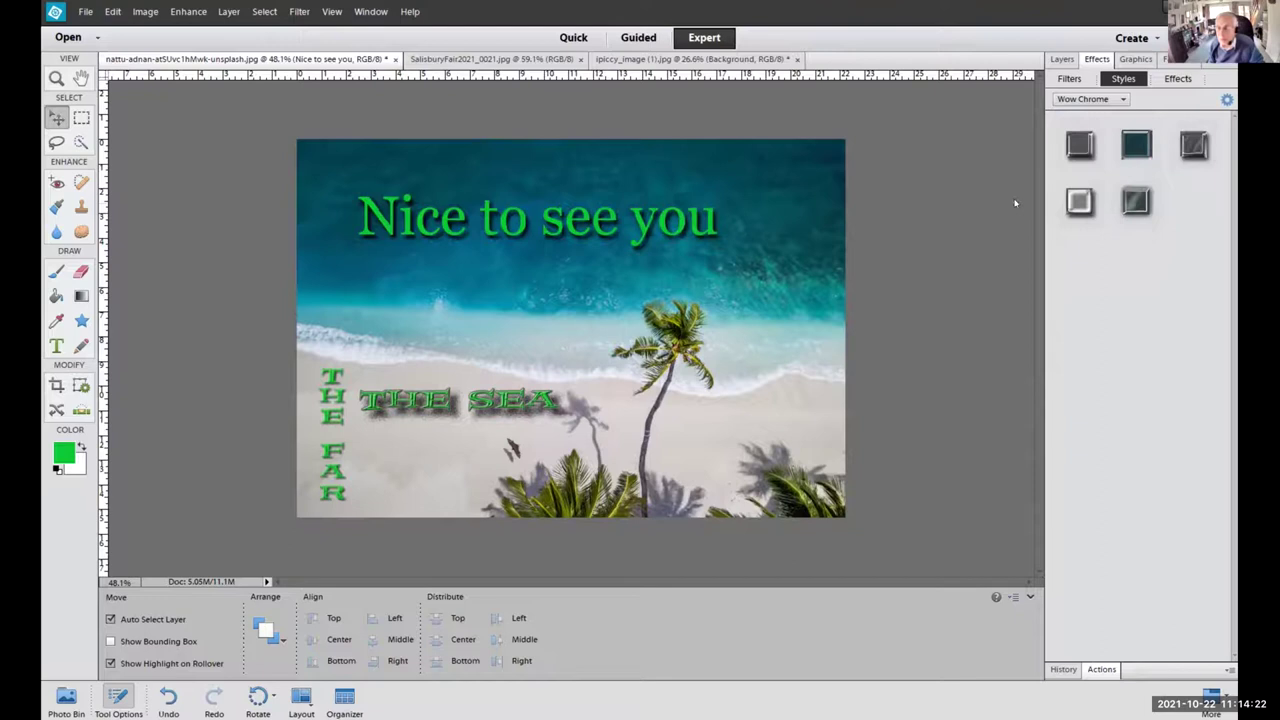
click(1074, 148)
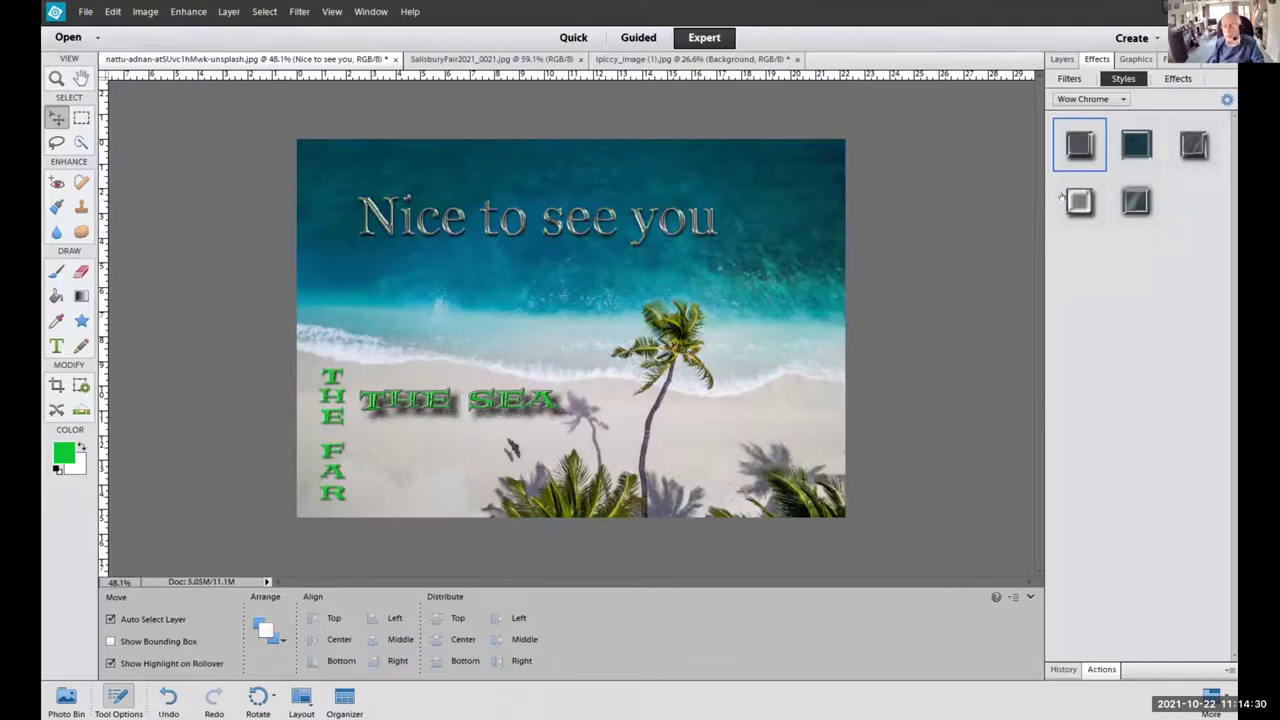
click(1133, 146)
click(1177, 144)
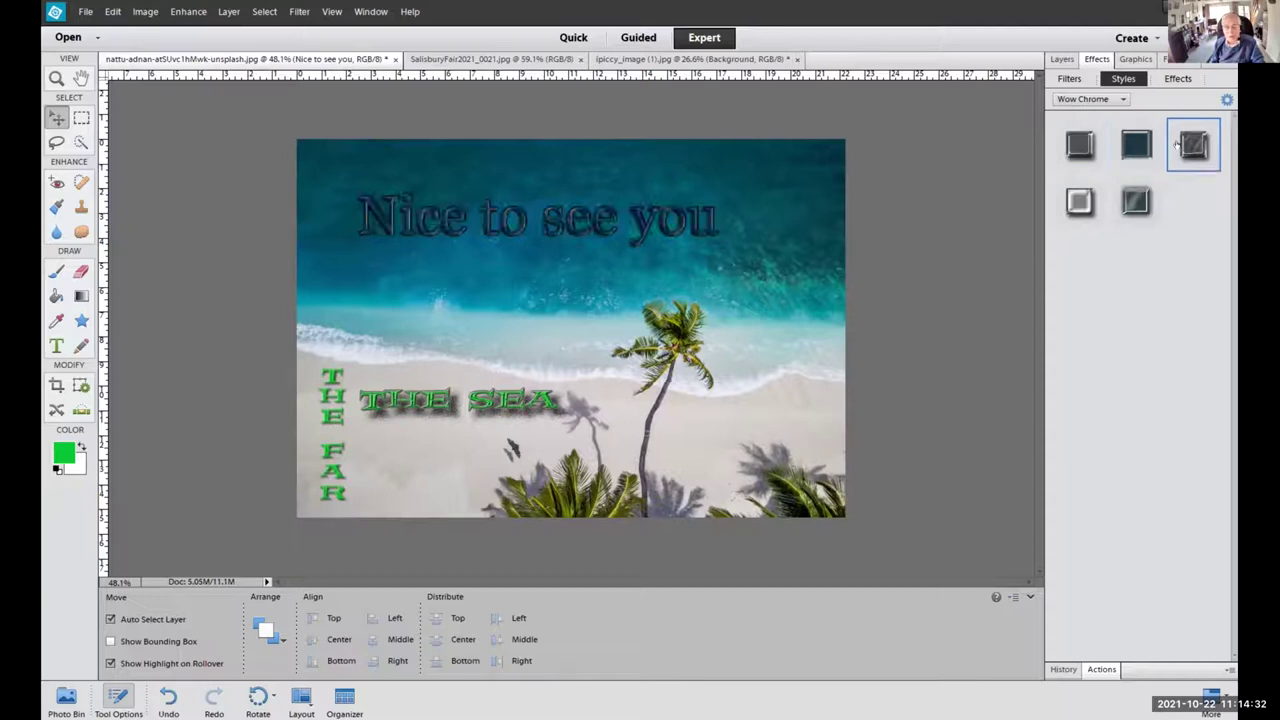
click(1074, 202)
click(1133, 201)
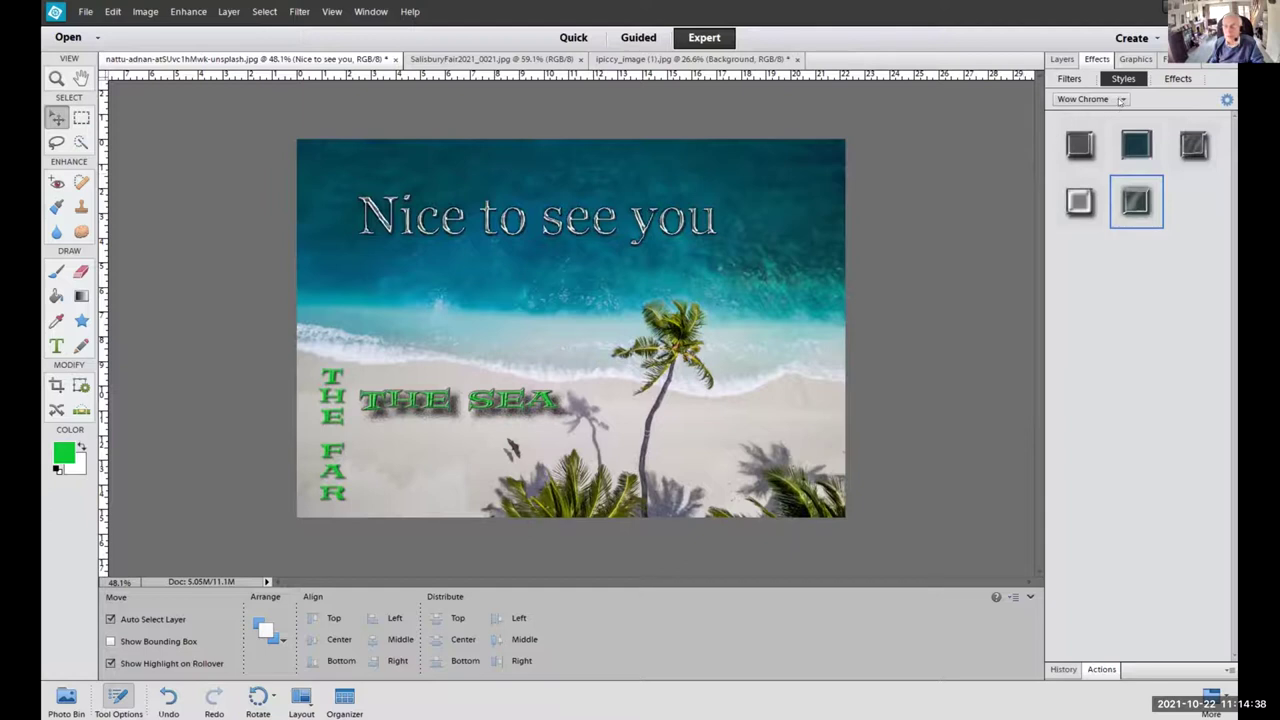
Try the glowing green and yellow Wow Neon styles on "Nice to see you" and end with the glowing purple one.
click(1121, 101)
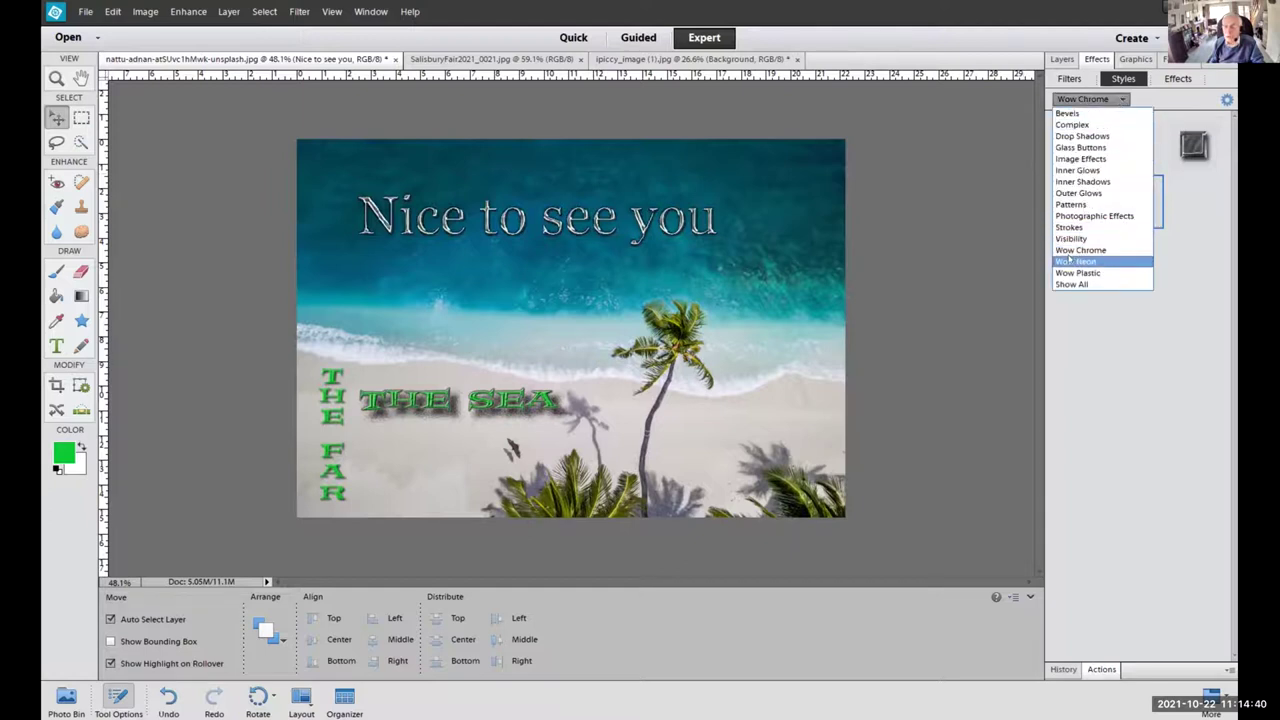
click(1070, 261)
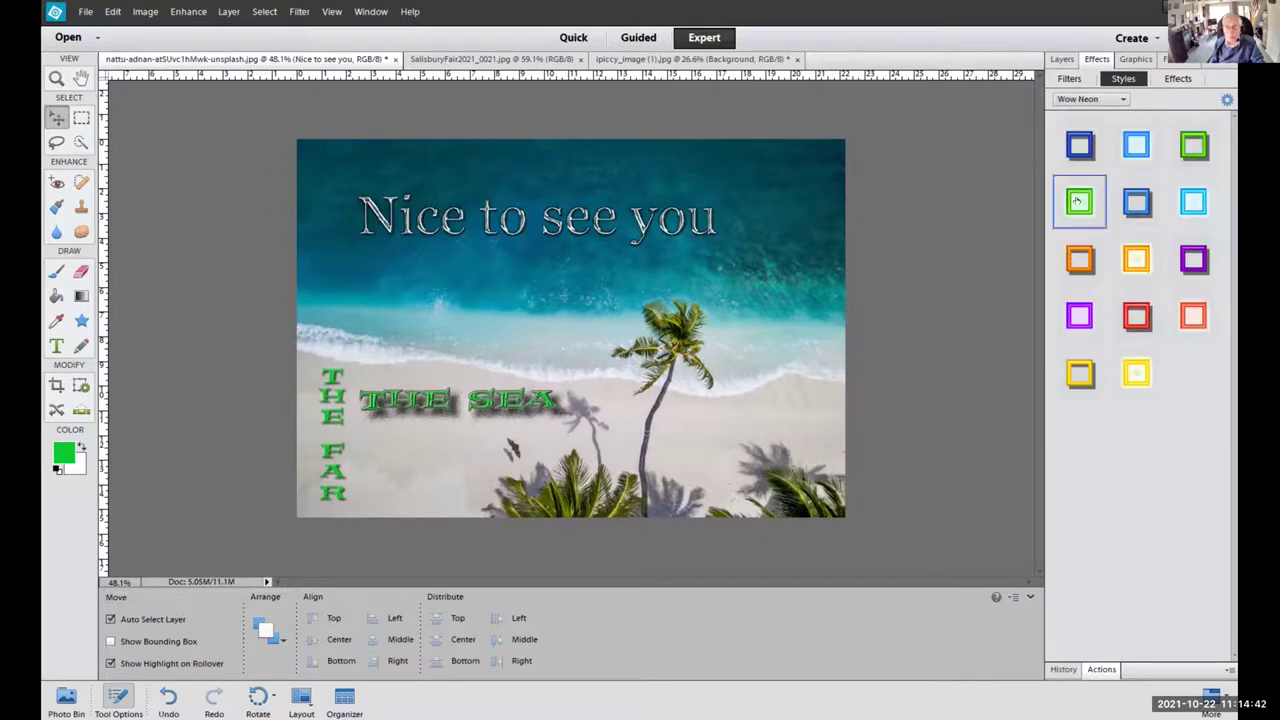
click(1077, 201)
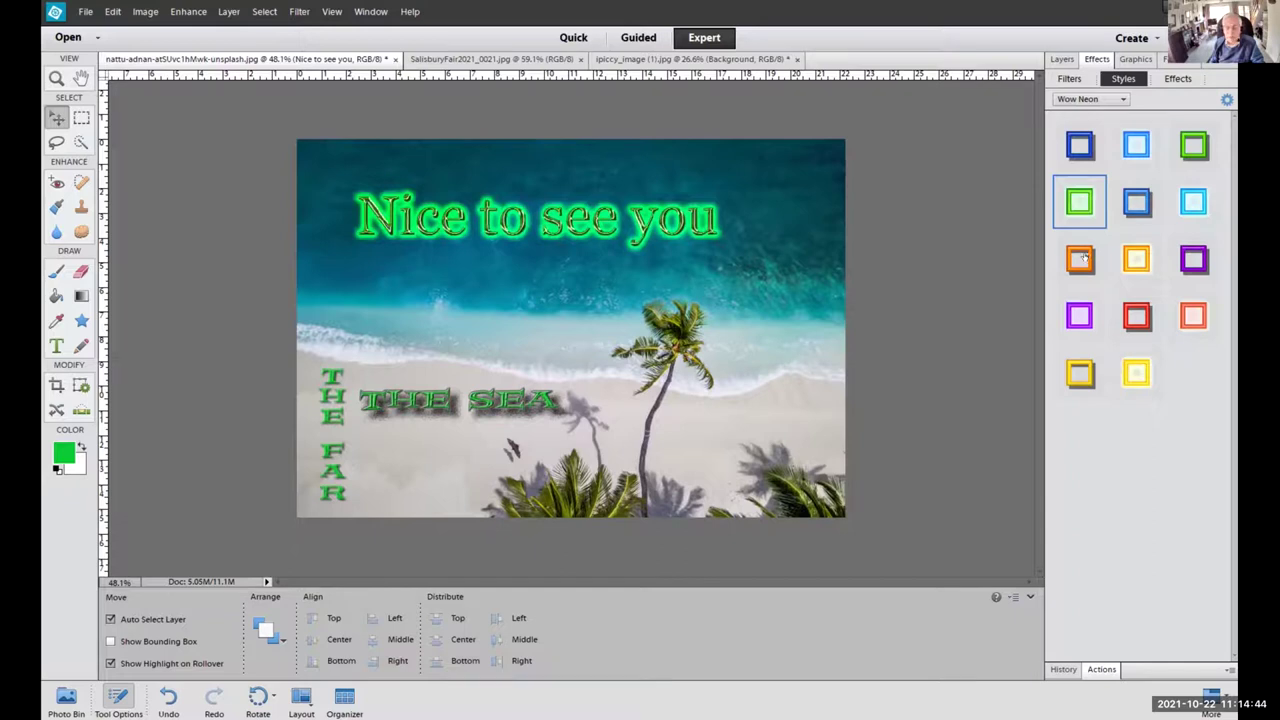
click(1130, 372)
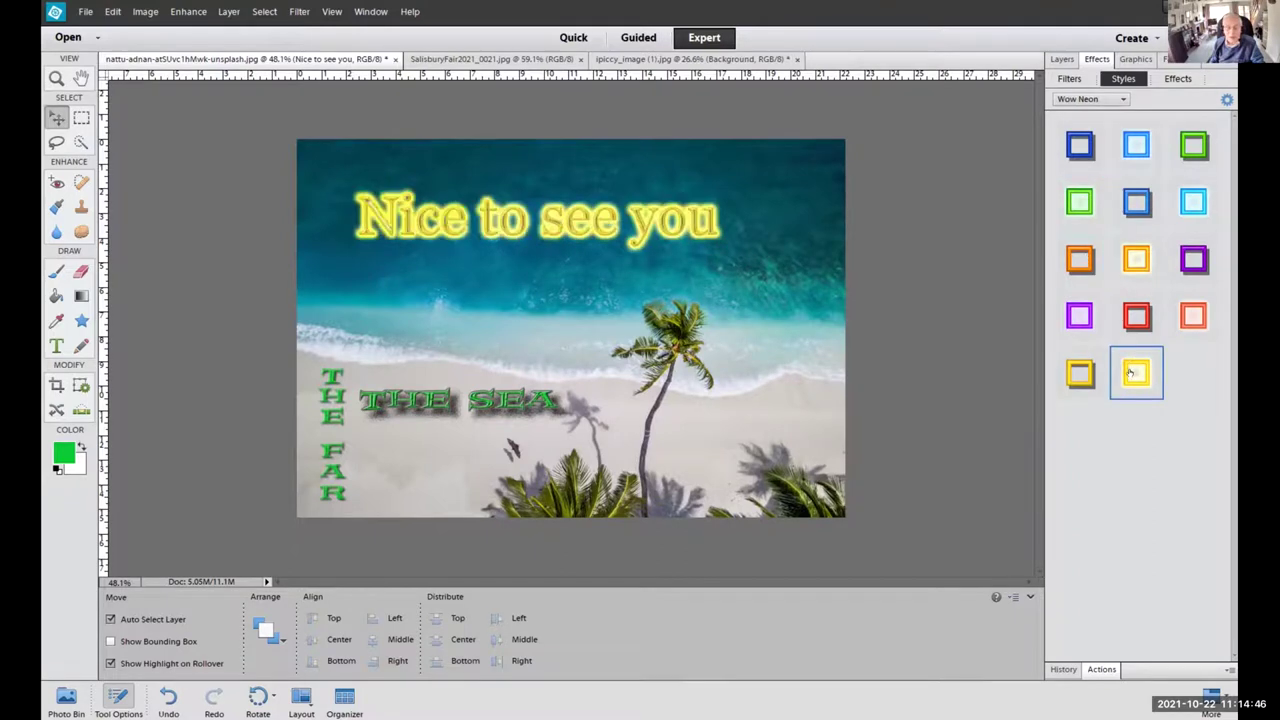
click(1081, 317)
Try the blue and magenta Wow Plastic styles on "Nice to see you" and end with the white one.
click(1090, 99)
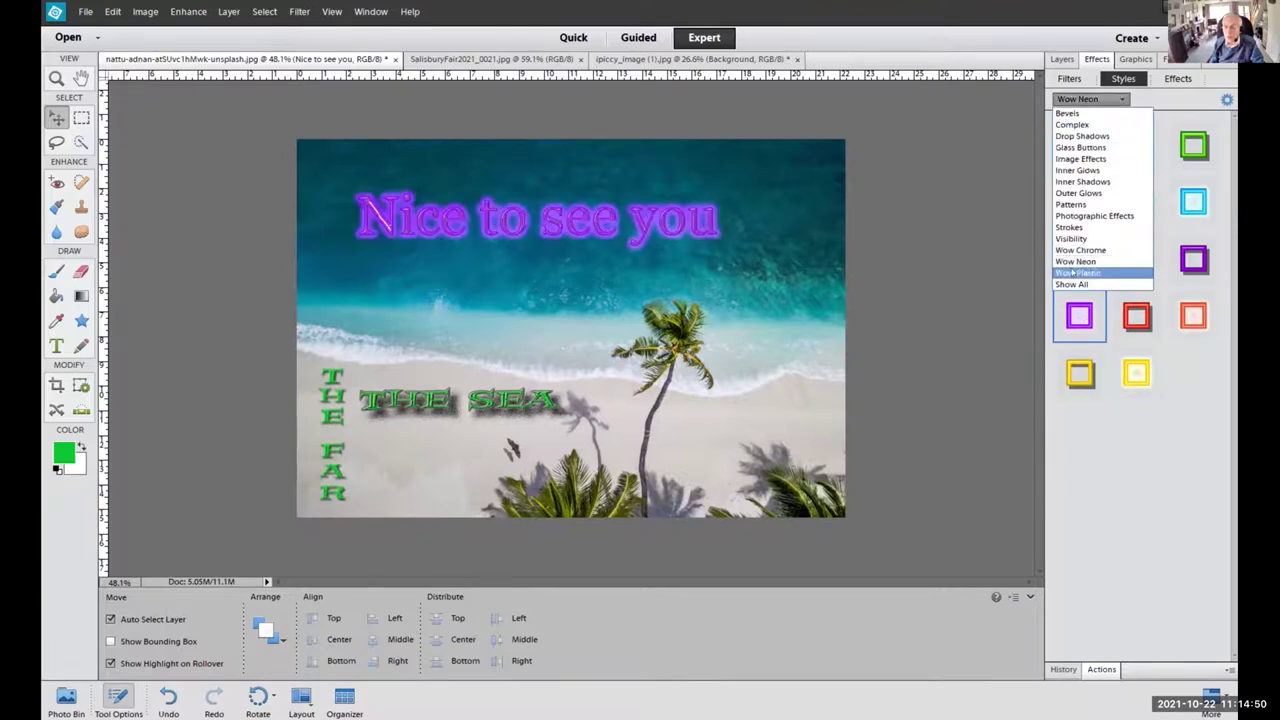
click(1072, 272)
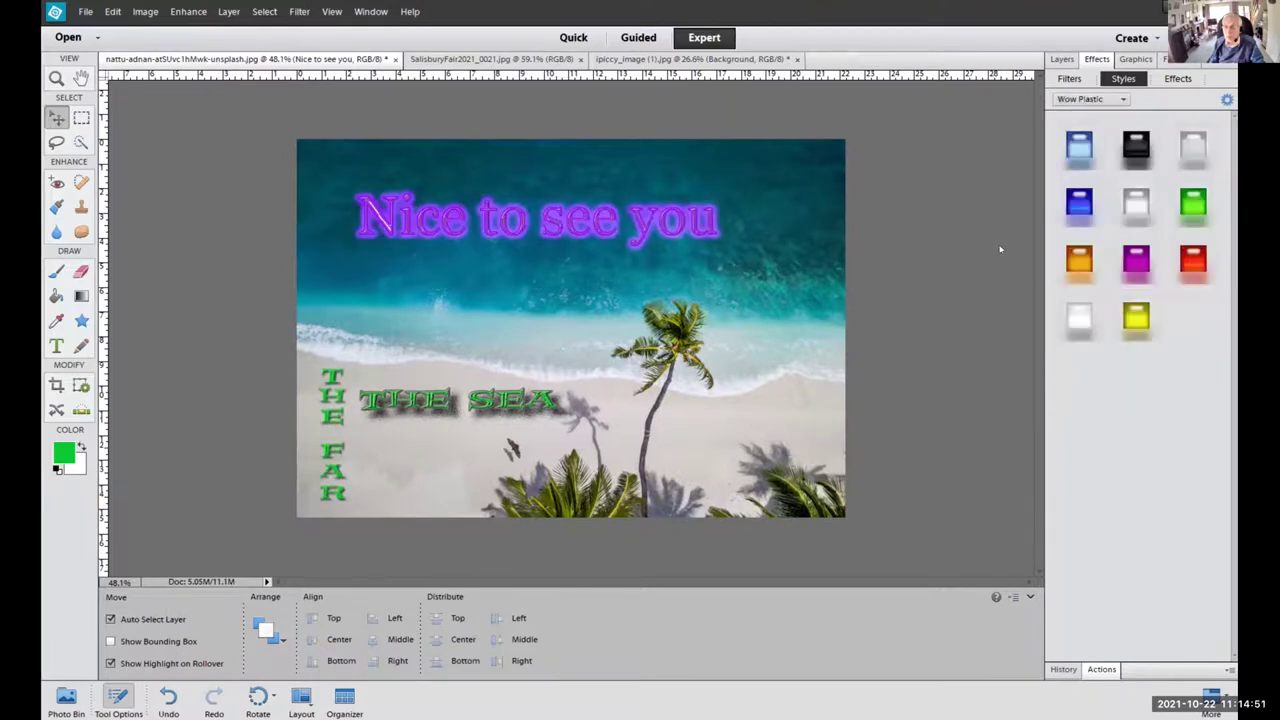
click(1077, 203)
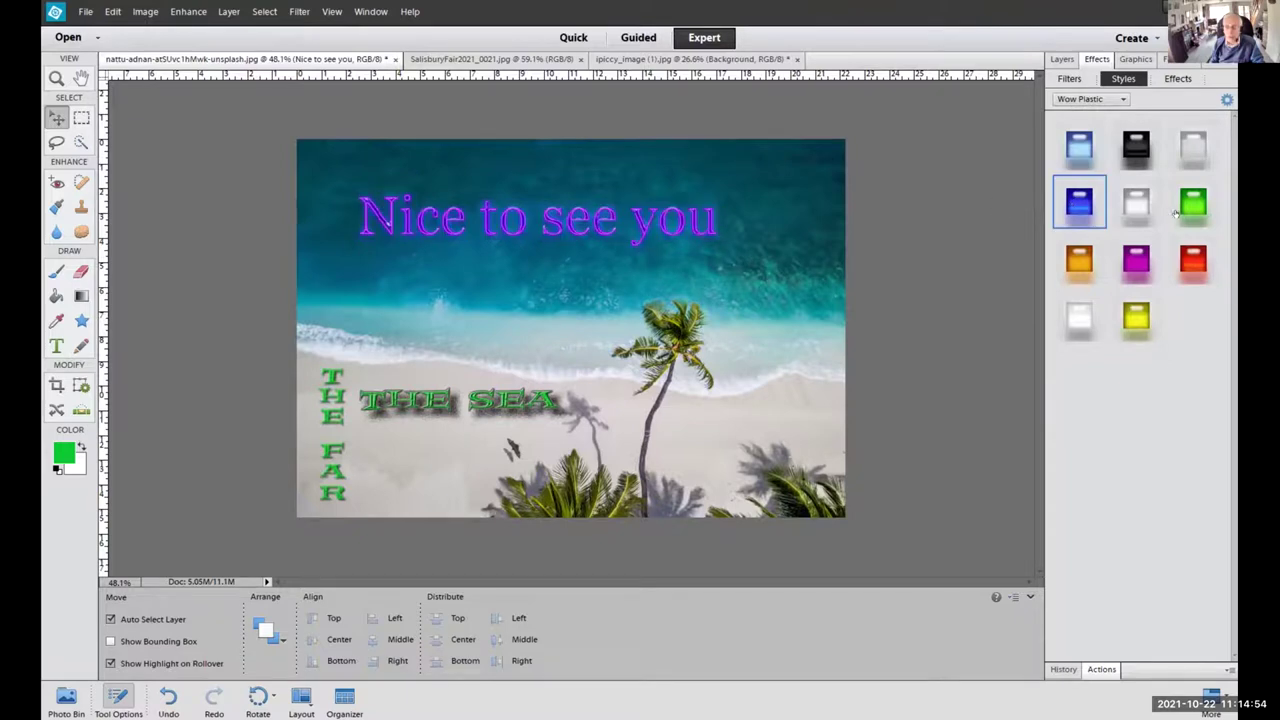
click(1137, 261)
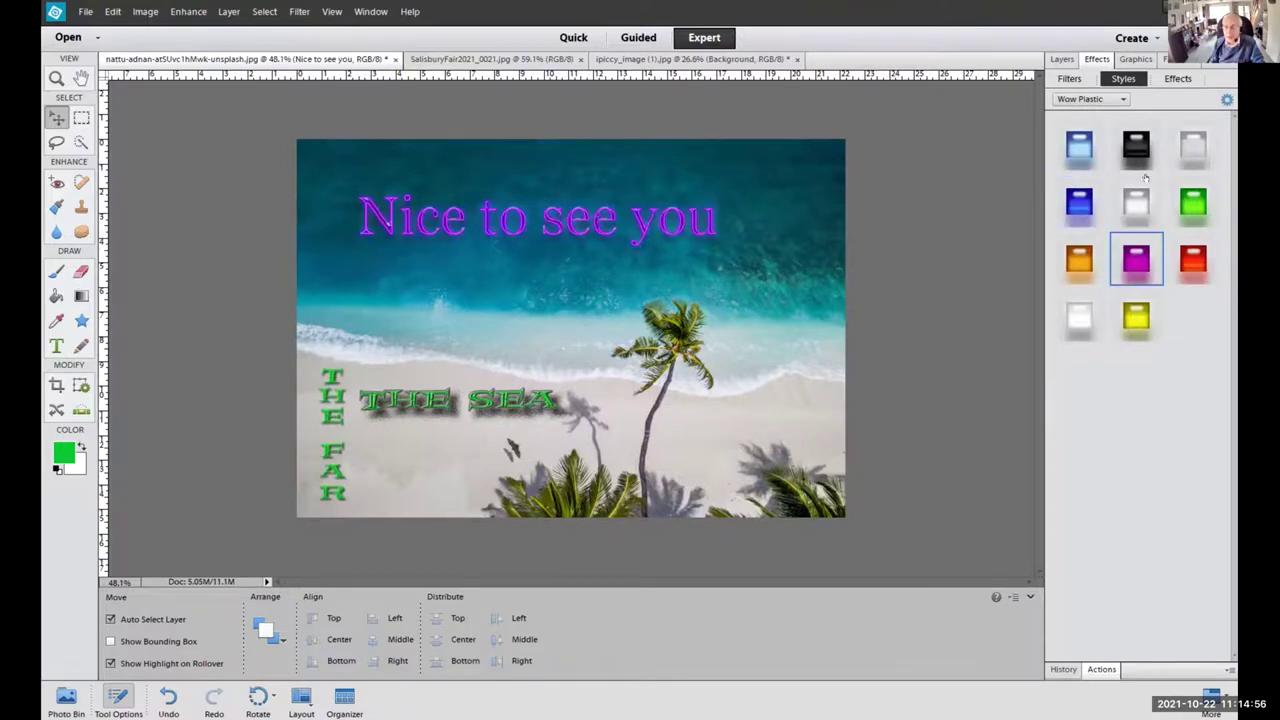
click(1077, 318)
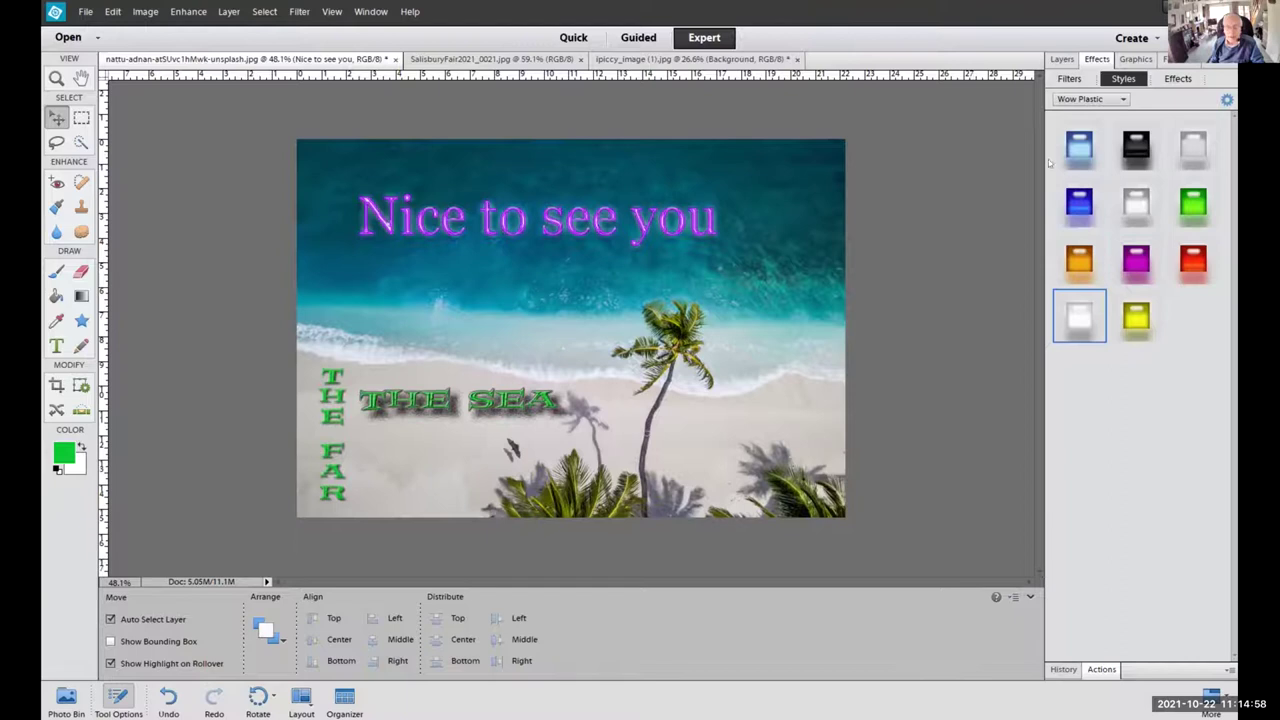
Try the three Visibility styles on the "Nice to see you" text, ending with the dark grey one.
click(1105, 100)
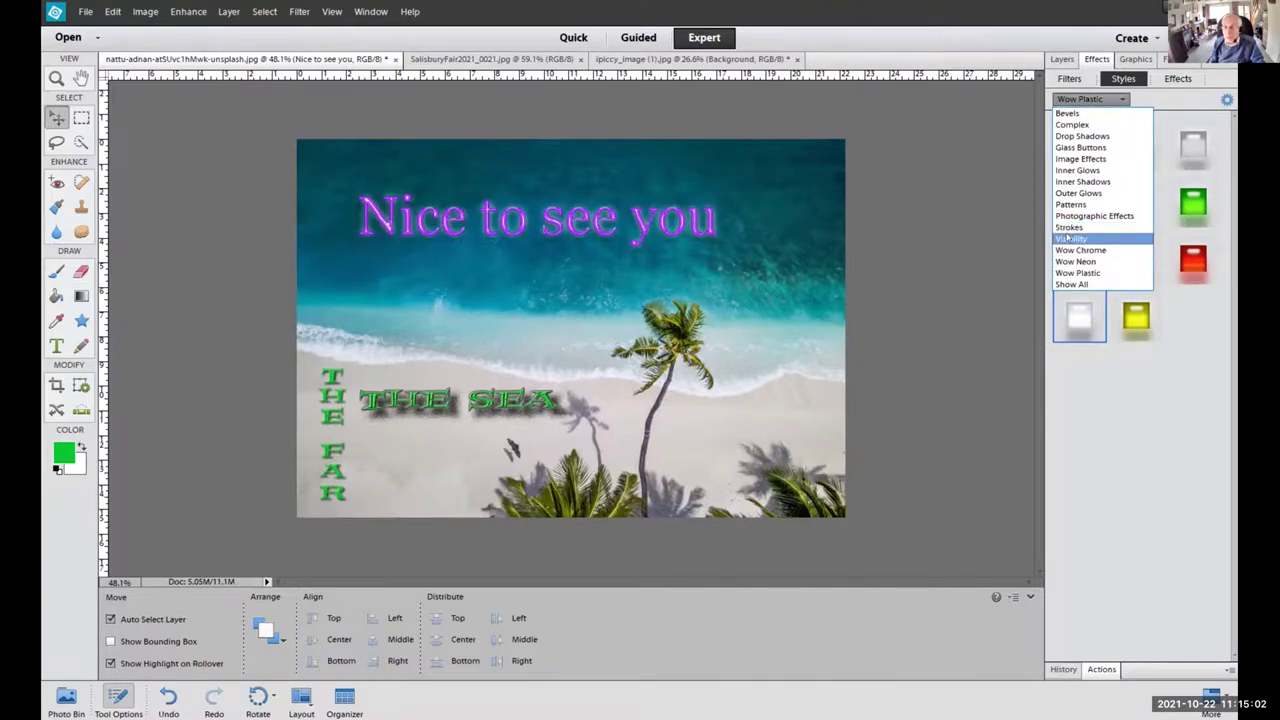
click(1070, 238)
click(1082, 147)
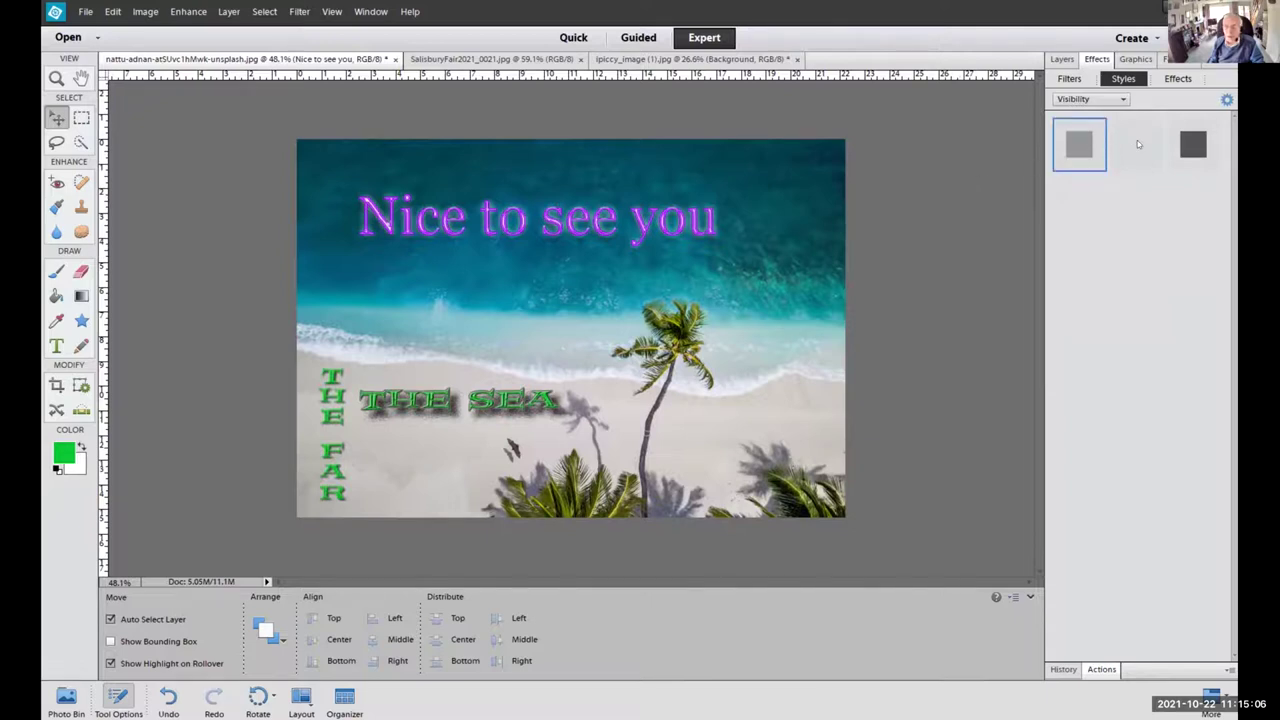
click(1137, 144)
click(1193, 147)
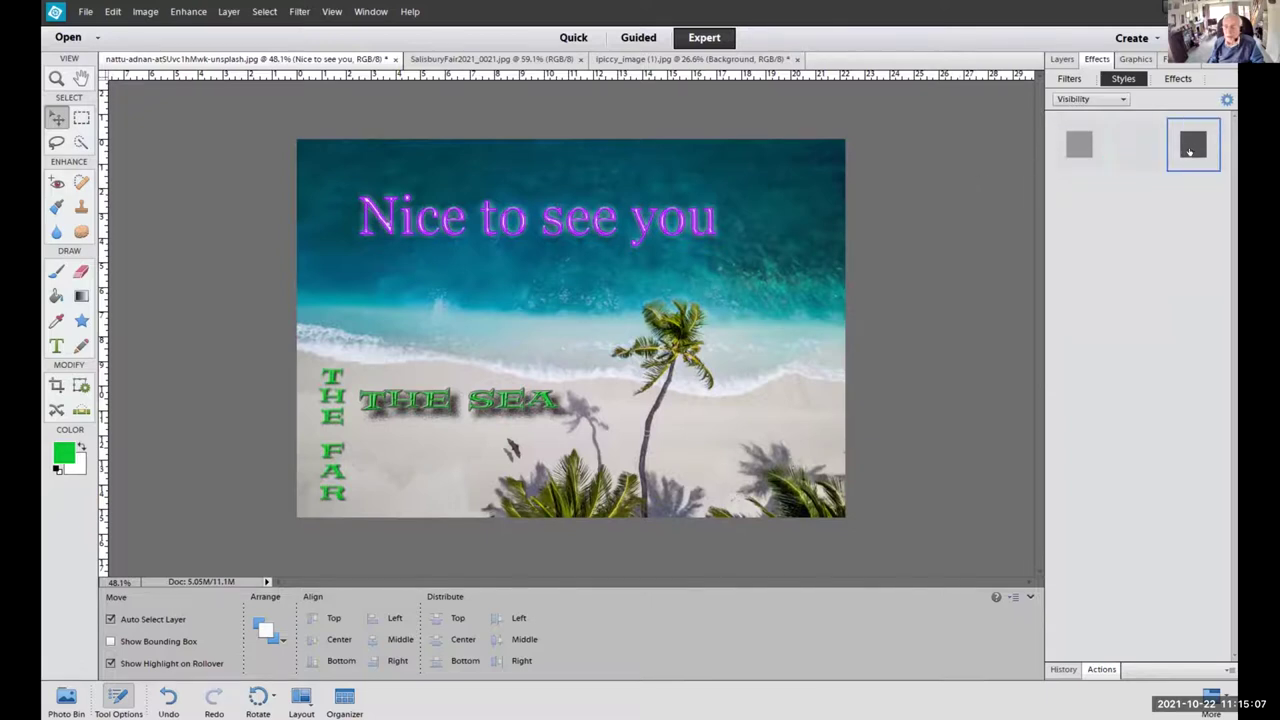
click(1128, 160)
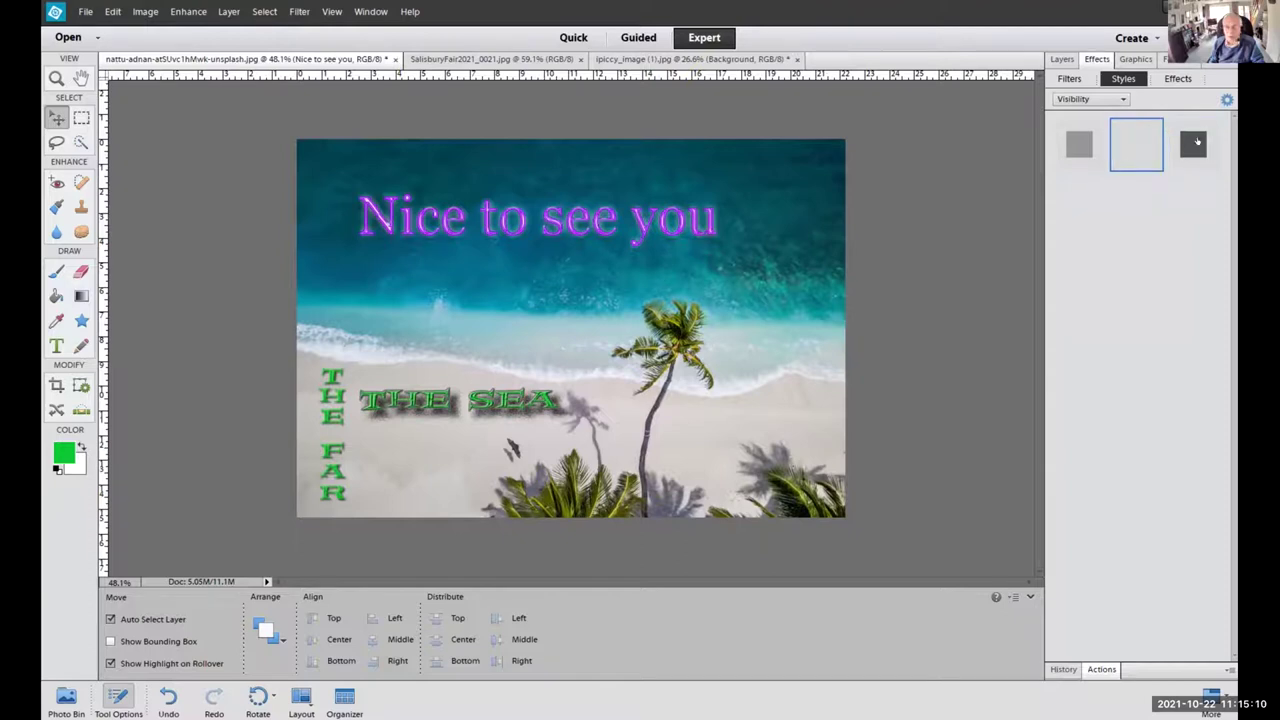
click(1192, 145)
Try the blue, purple and teal Photographic Effects styles on "Nice to see you", ending with the teal one in the last row.
click(1124, 99)
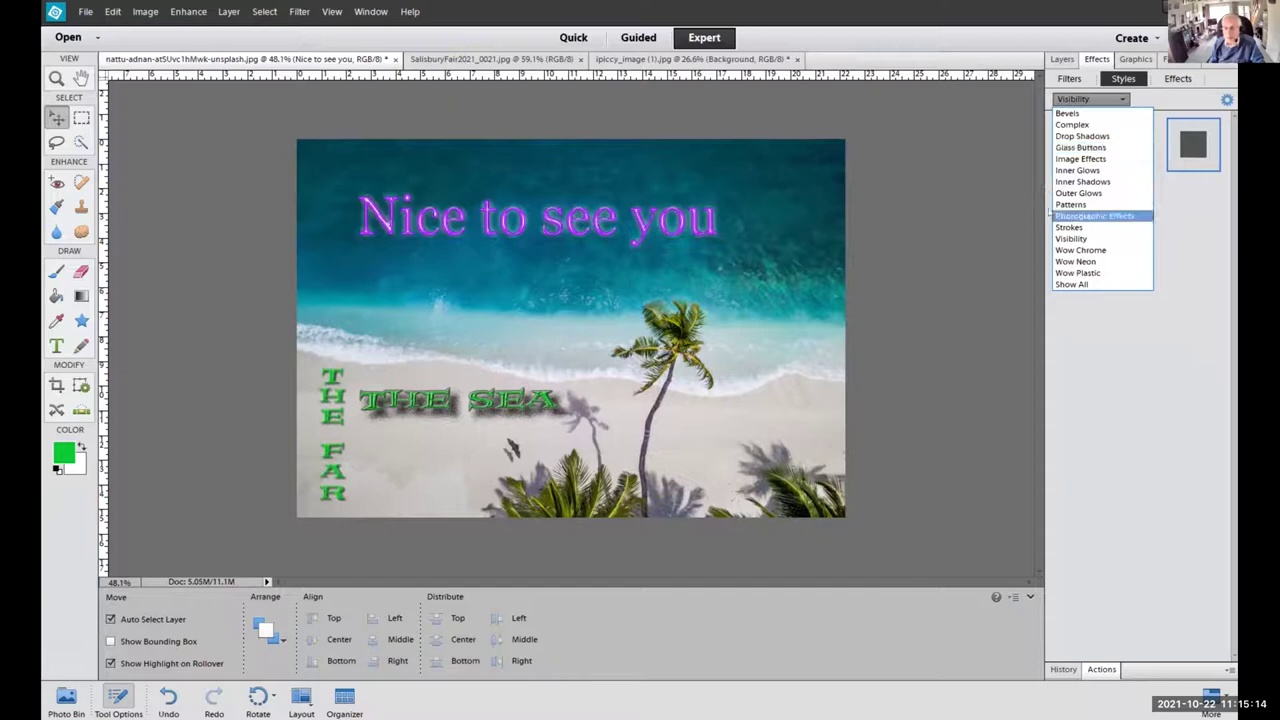
click(1082, 216)
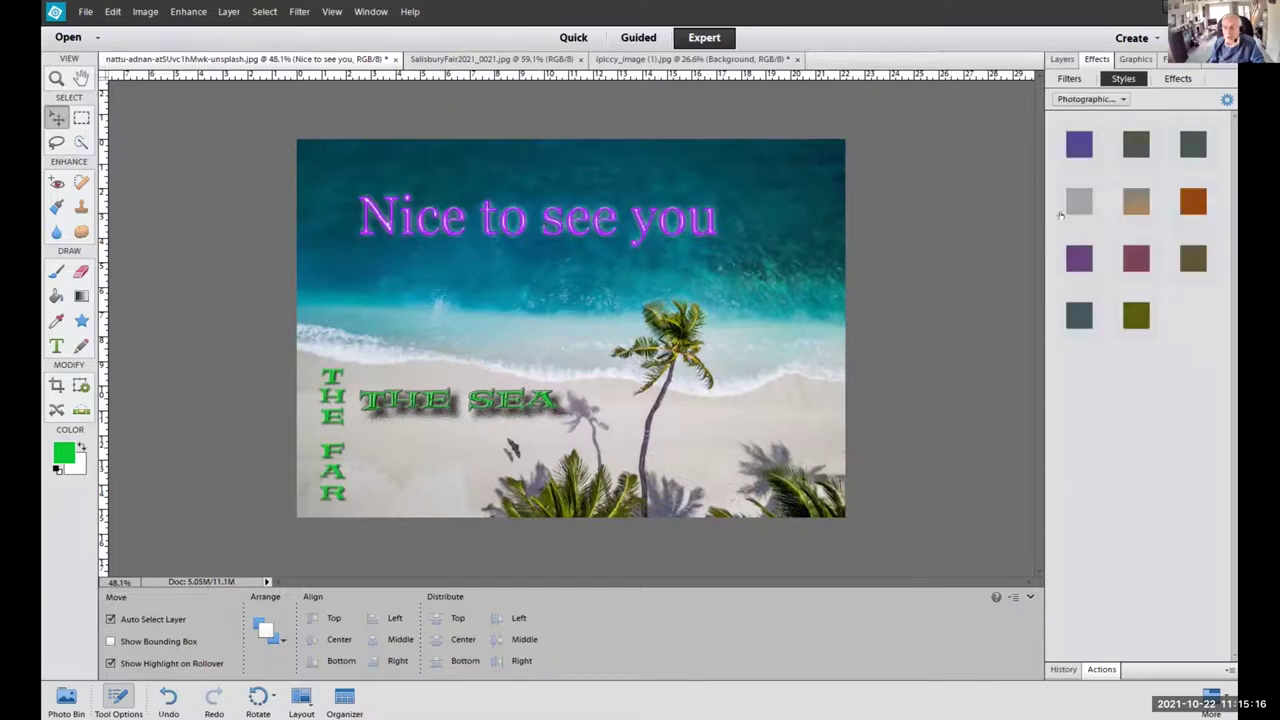
click(1082, 150)
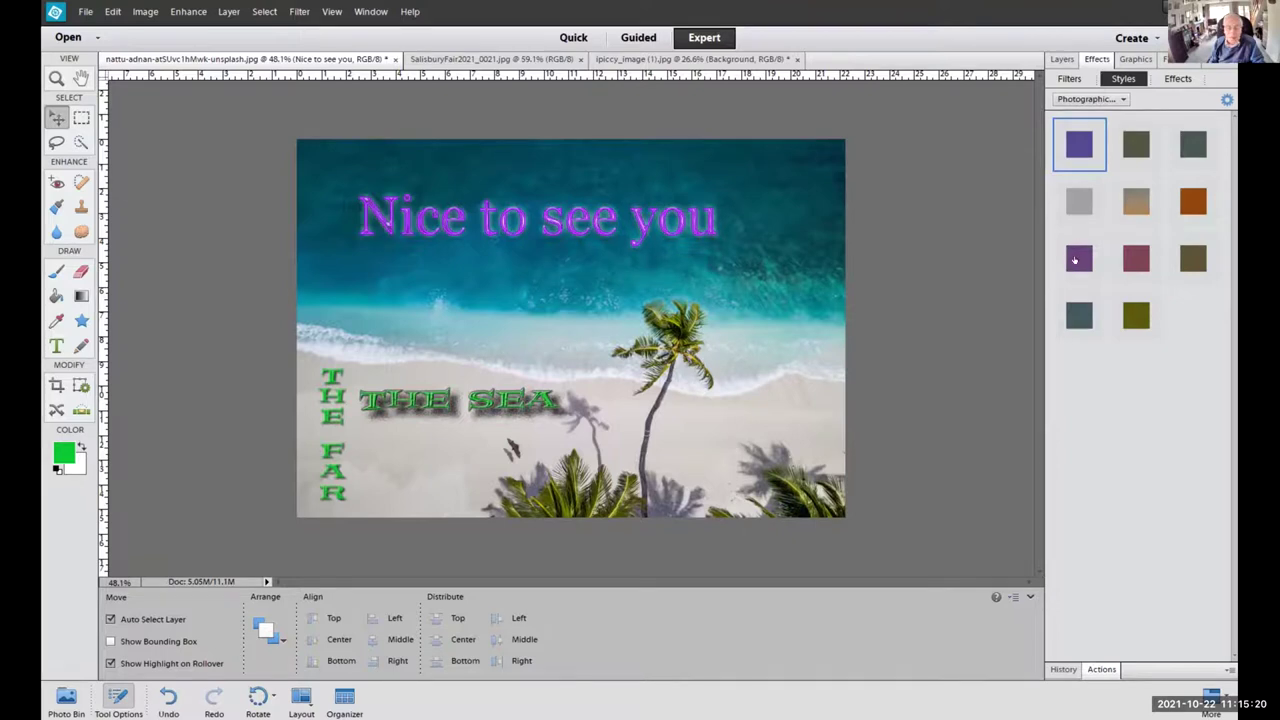
click(1075, 260)
click(1065, 320)
Try several Outer Glows styles on the "Nice to see you" text, ending with the last one in the set.
click(1091, 99)
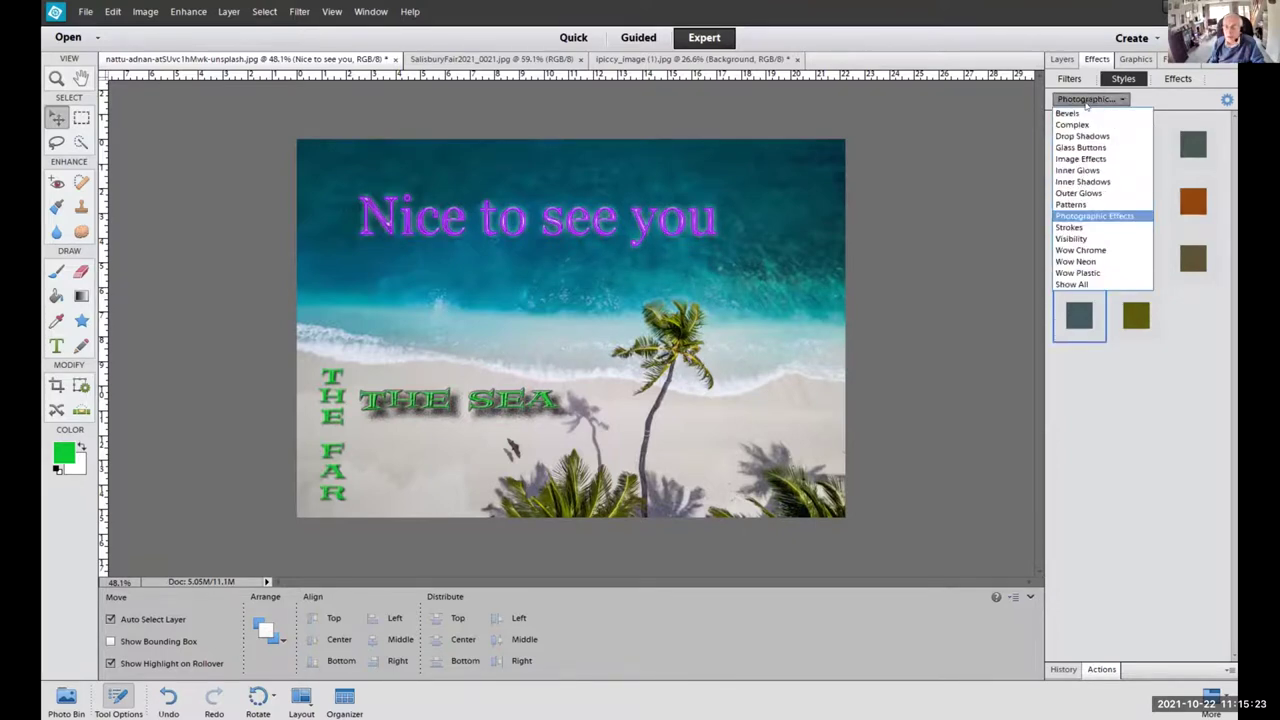
click(1062, 193)
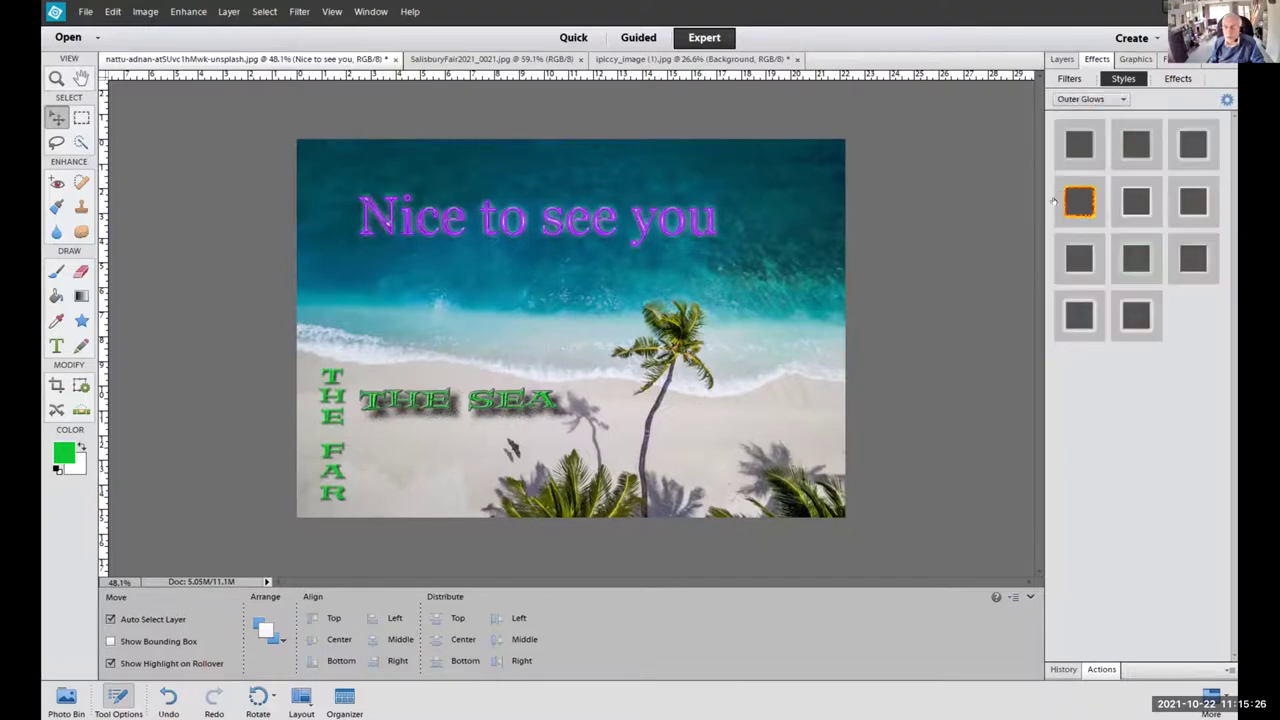
click(1085, 145)
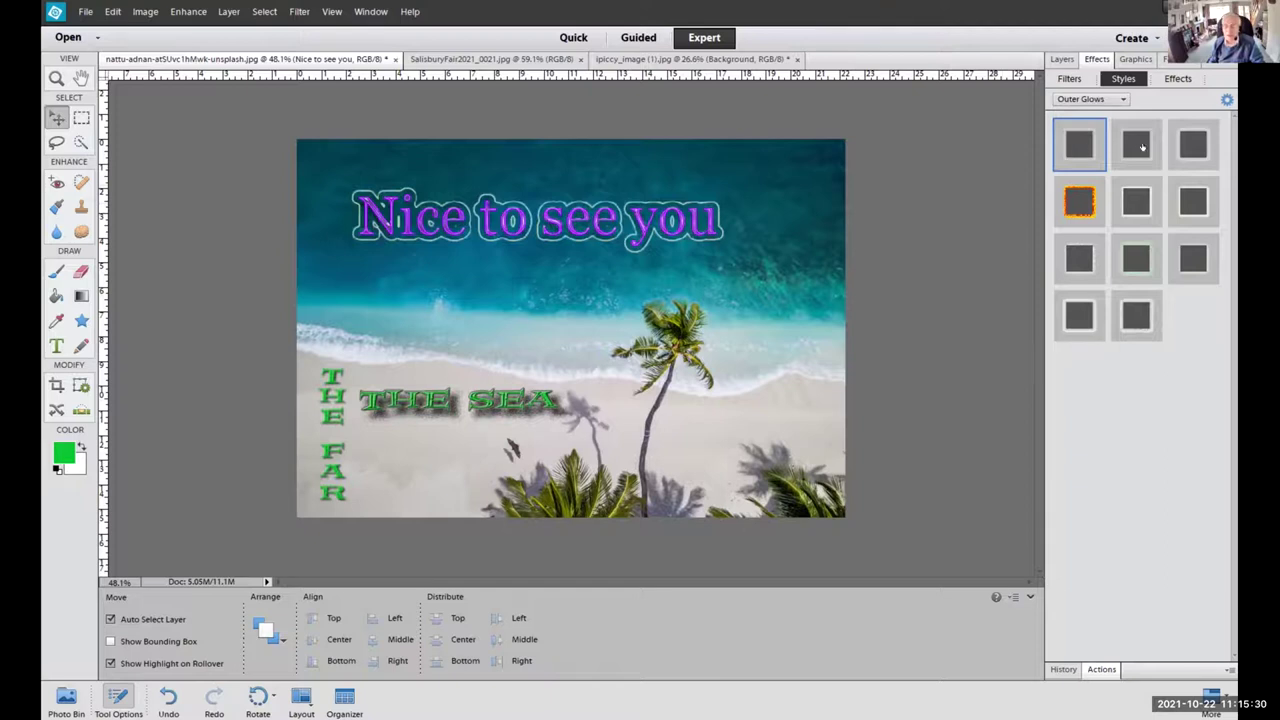
click(1140, 146)
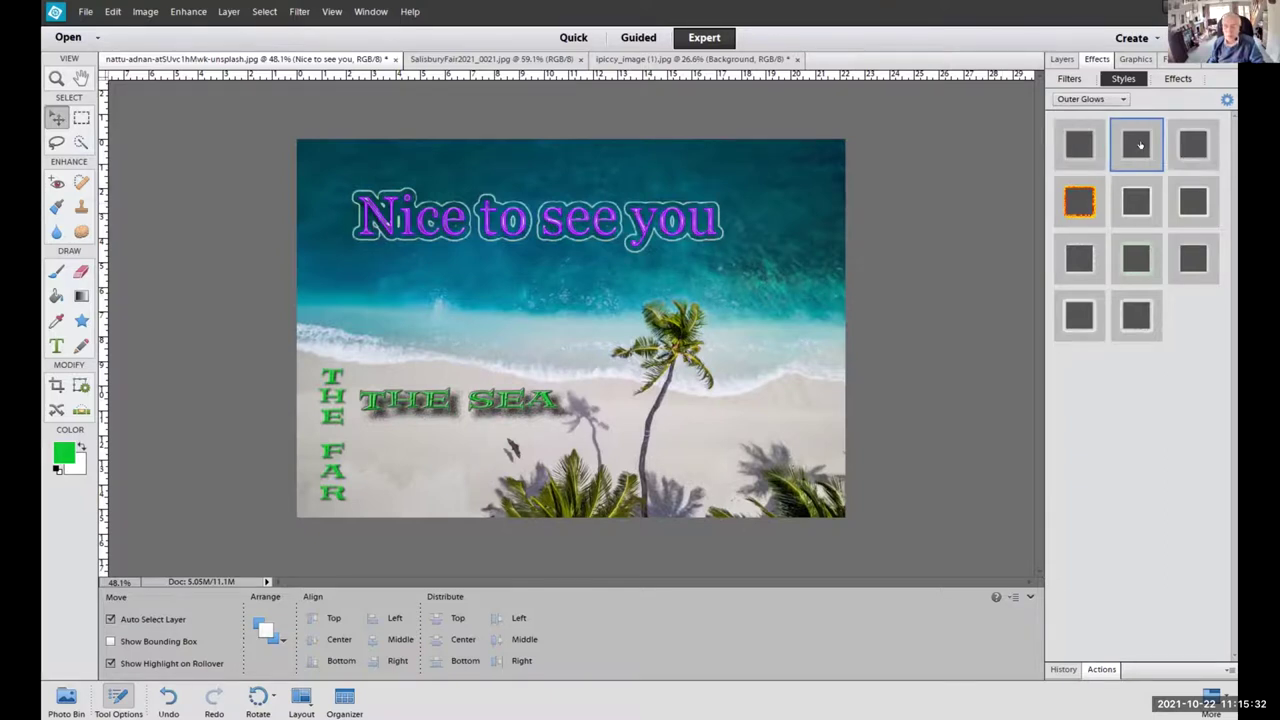
click(1187, 146)
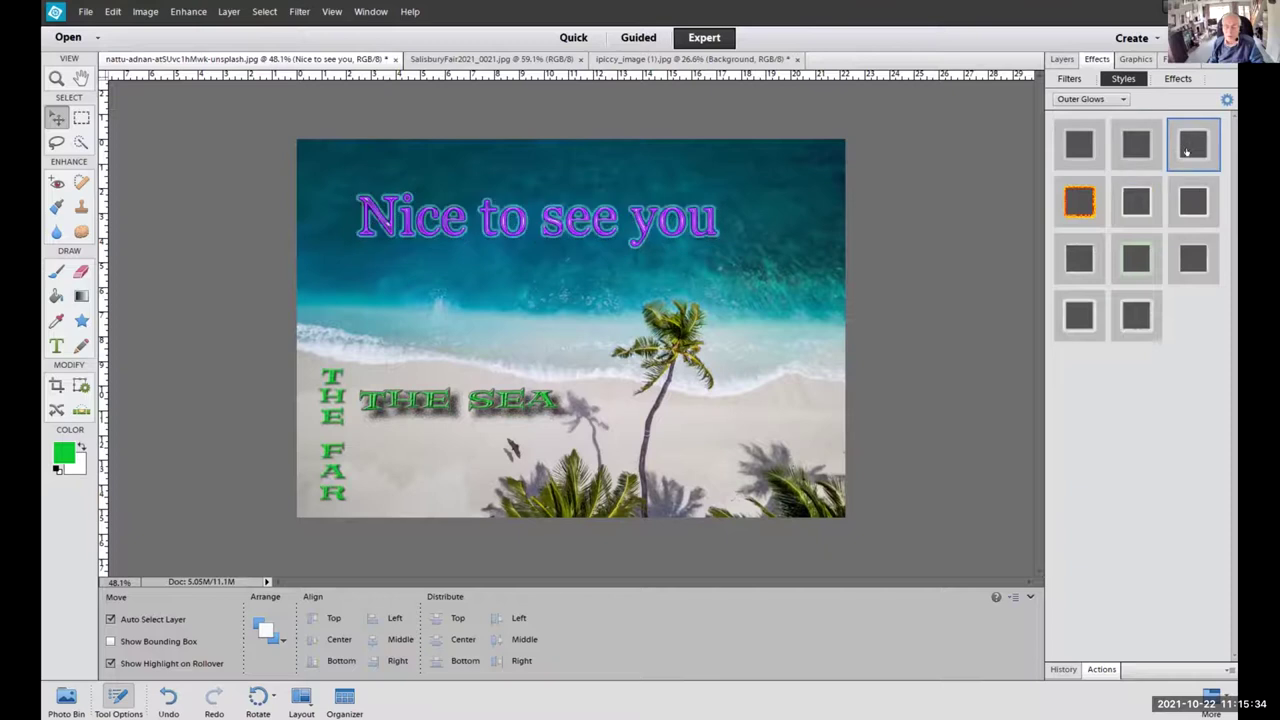
click(1187, 203)
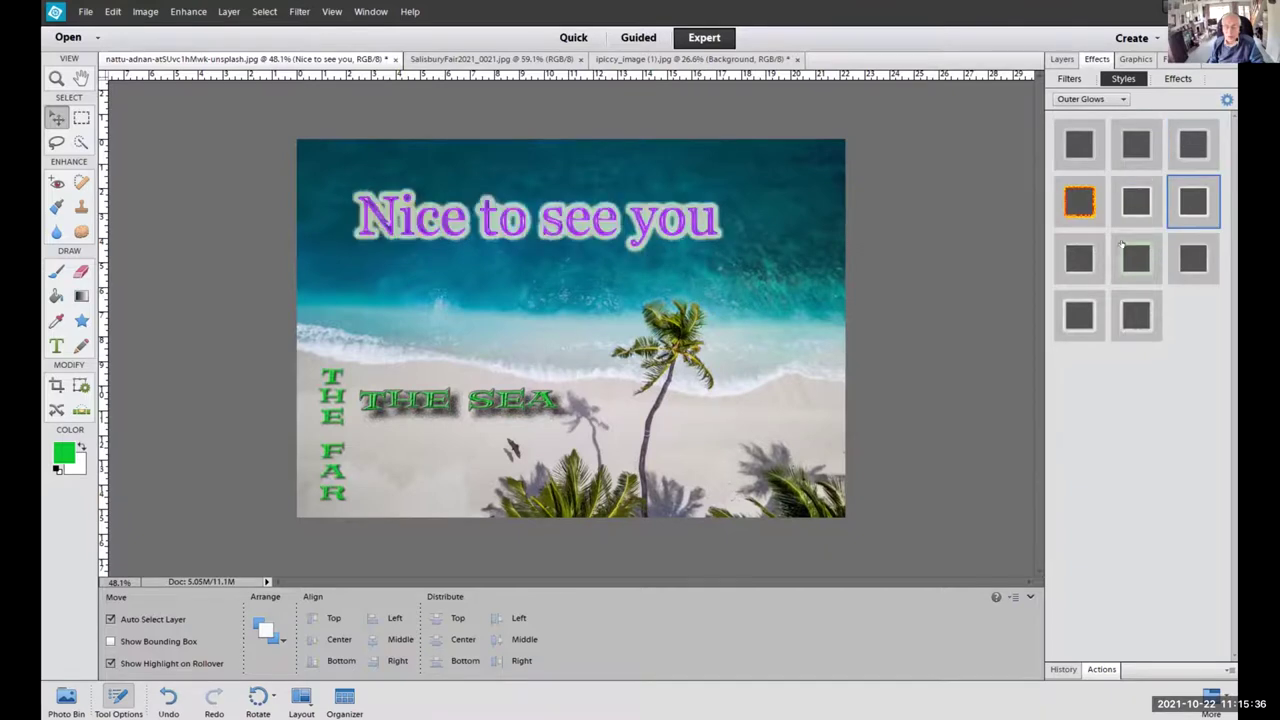
click(1133, 318)
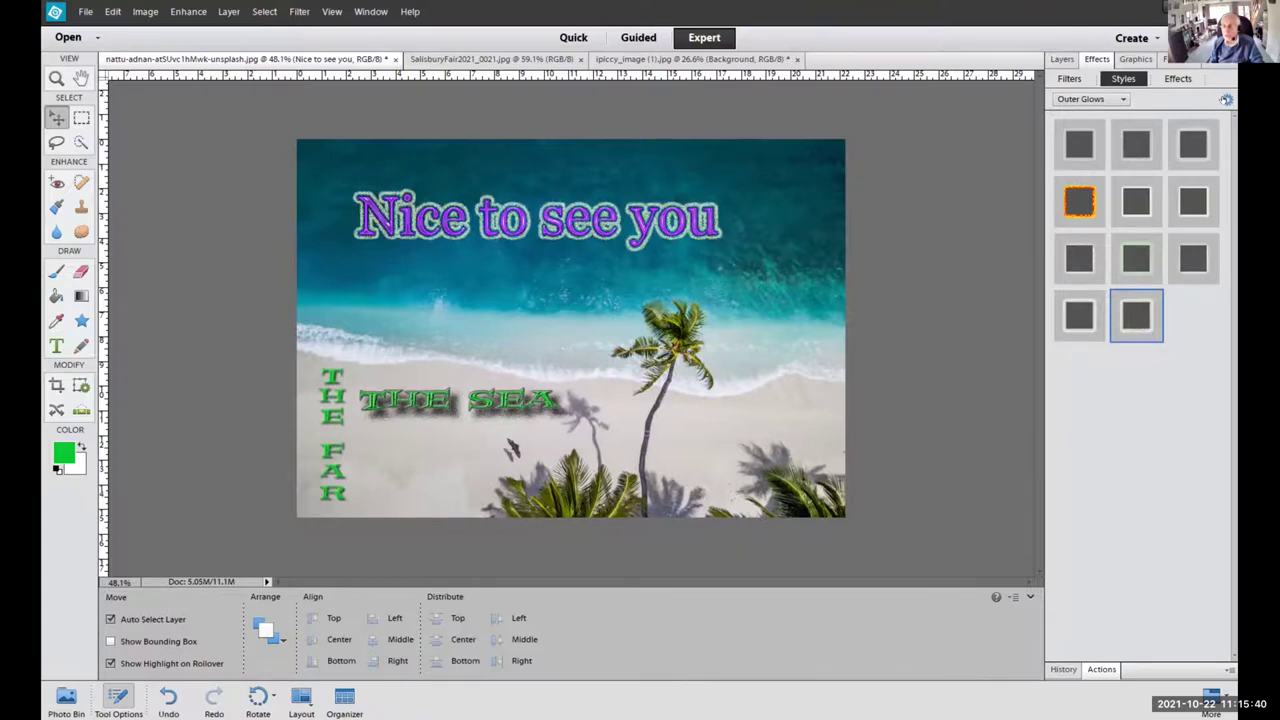
In the text's style settings, try a drop shadow with size 7 px, distance 50 px and opacity 97%.
click(1226, 100)
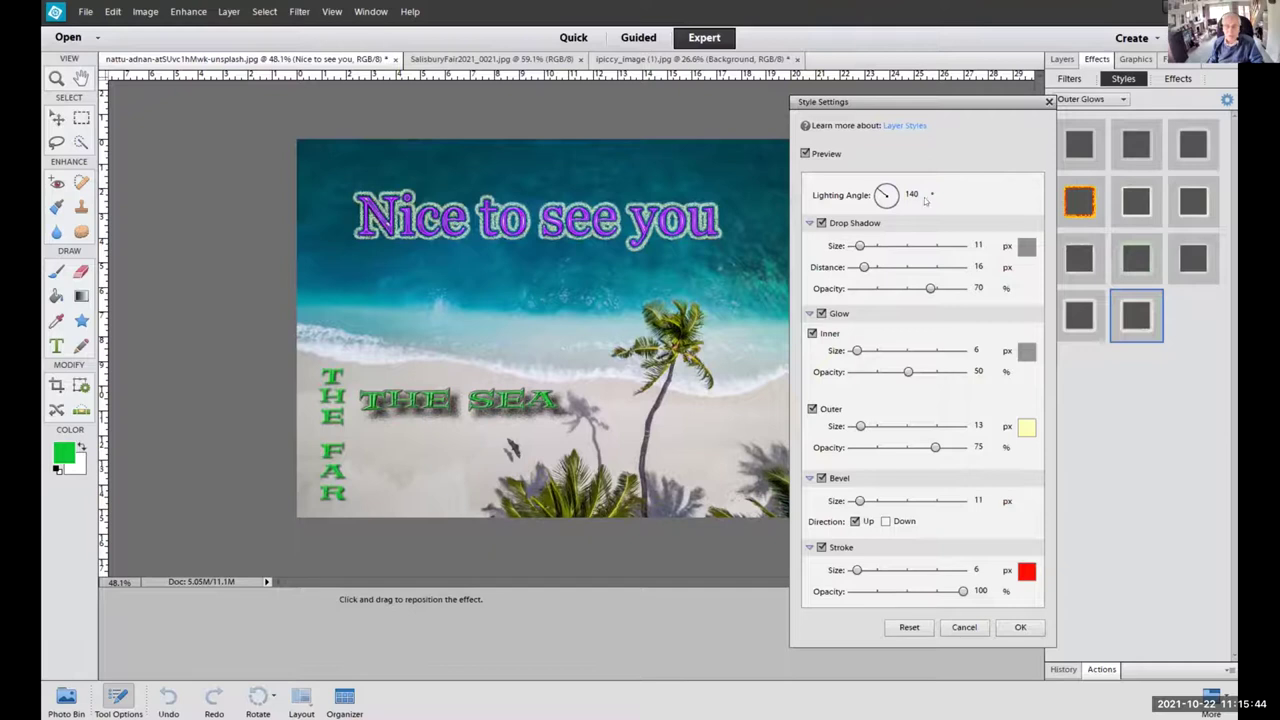
drag(859, 246, 799, 237)
drag(864, 267, 888, 267)
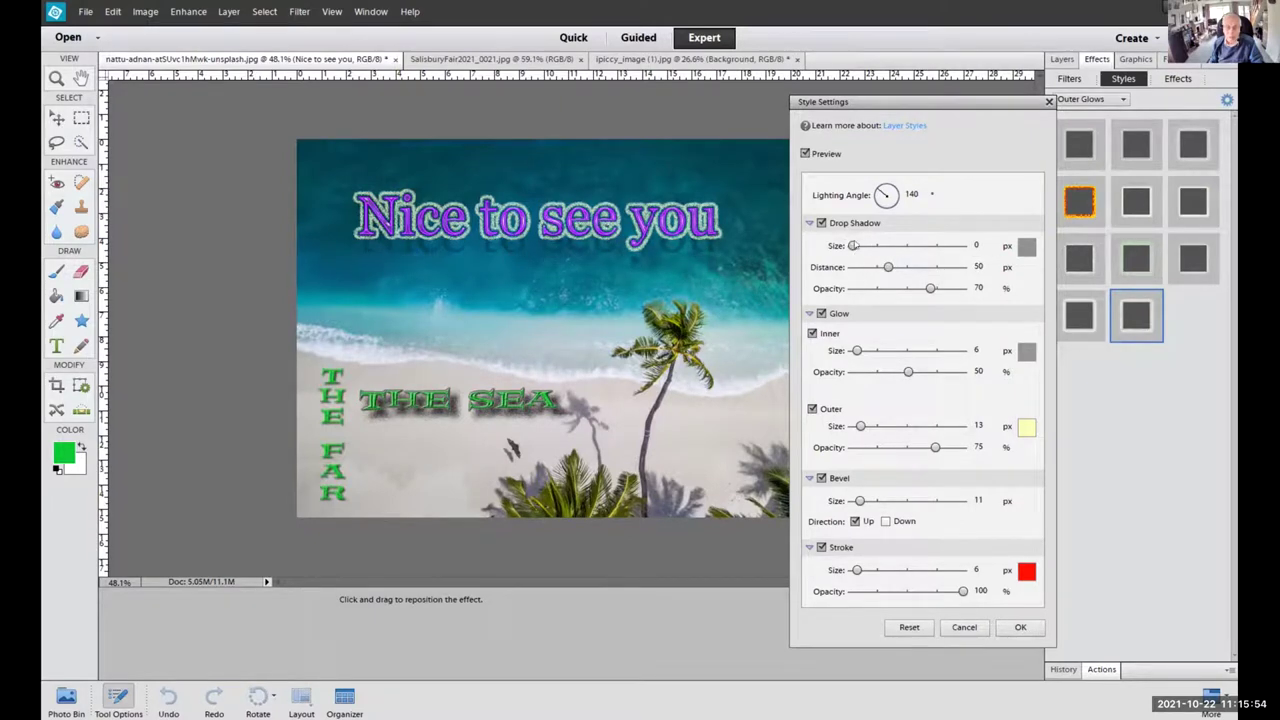
drag(852, 245, 857, 246)
drag(930, 288, 960, 288)
Switch the glow off and on again, and try an inner glow opacity of 27%.
click(809, 314)
click(809, 314)
click(821, 313)
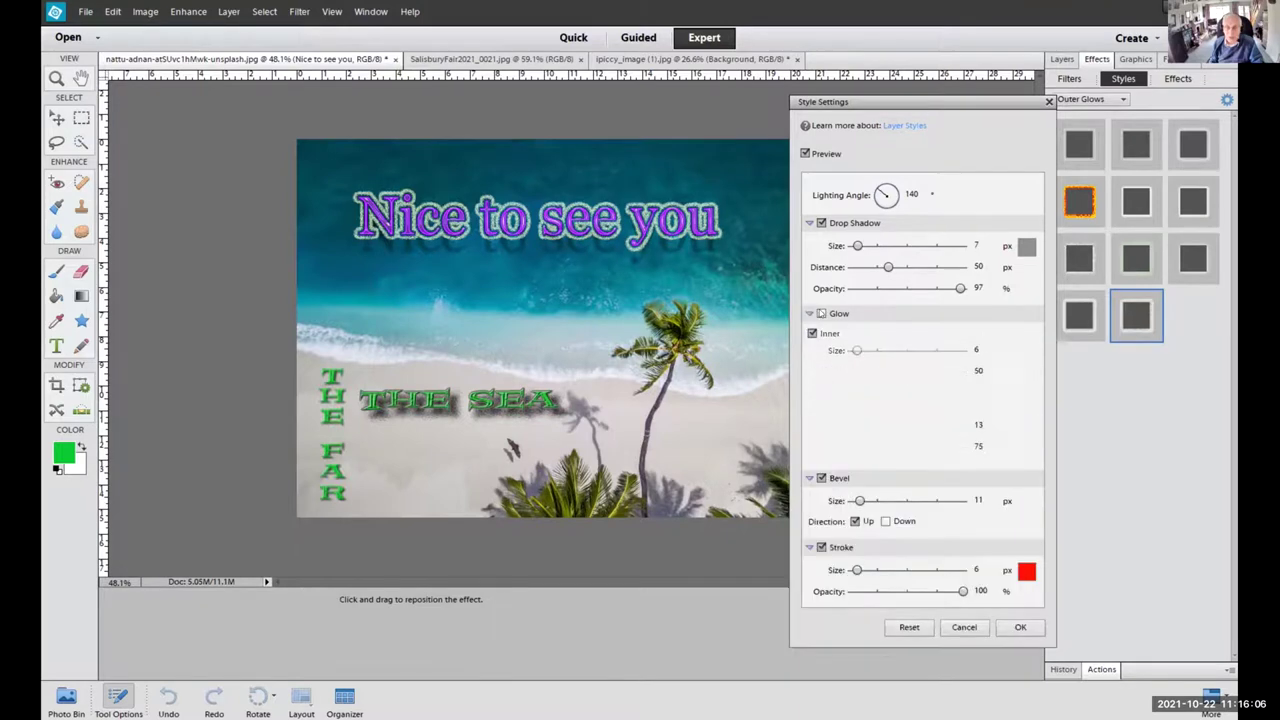
click(821, 313)
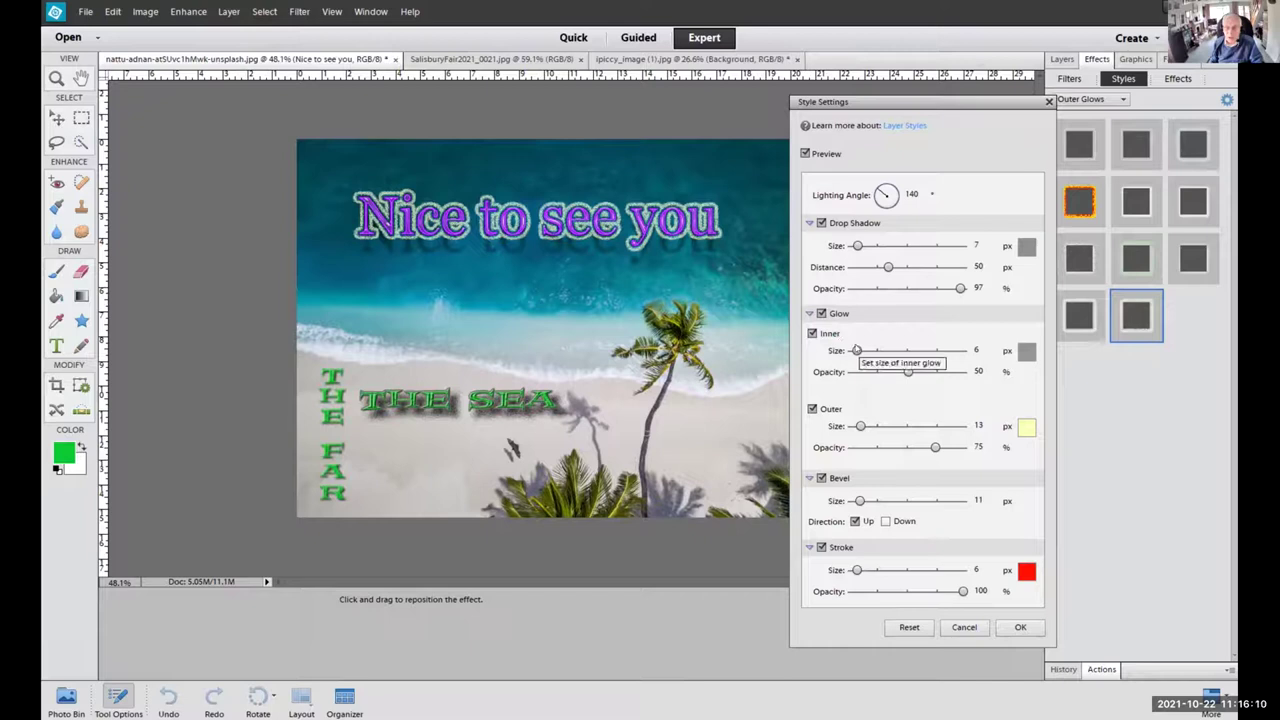
drag(857, 350, 881, 372)
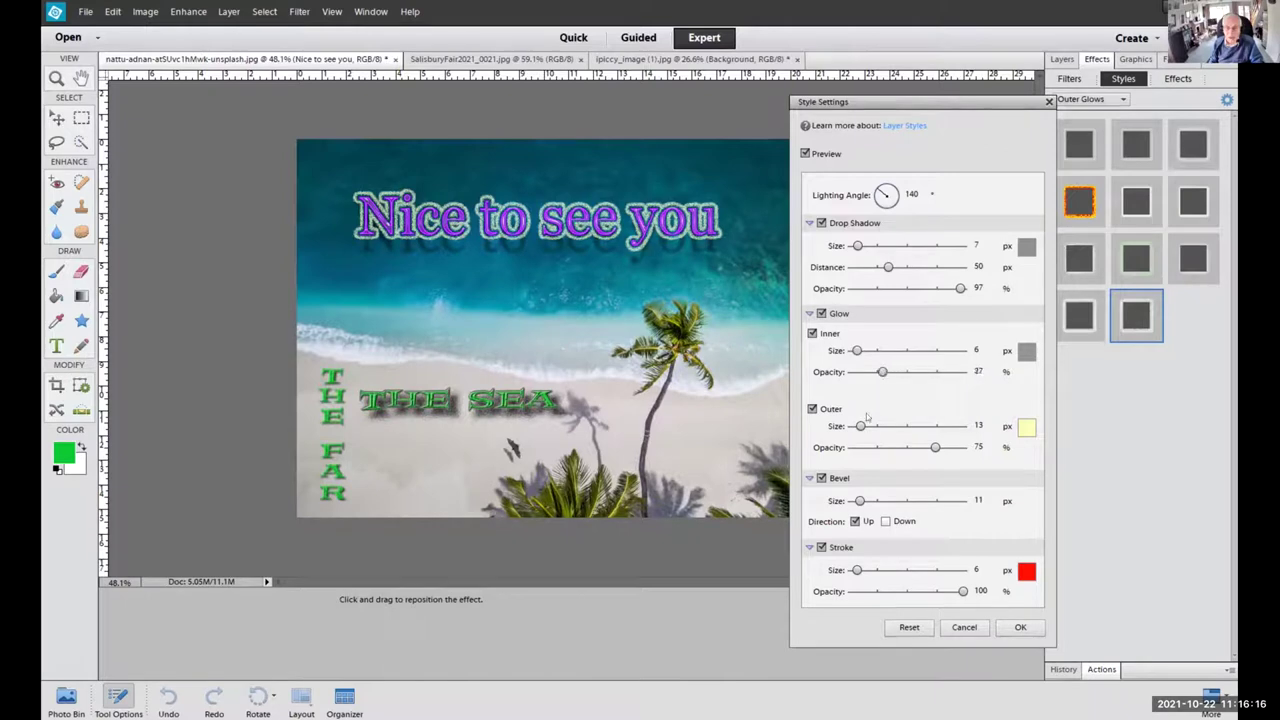
Try an outer glow of 27 px at 54% opacity in light green (9aff6d).
mouse_move(860, 426)
mouse_down()
mouse_move(879, 426)
mouse_move(848, 426)
mouse_move(864, 426)
mouse_up()
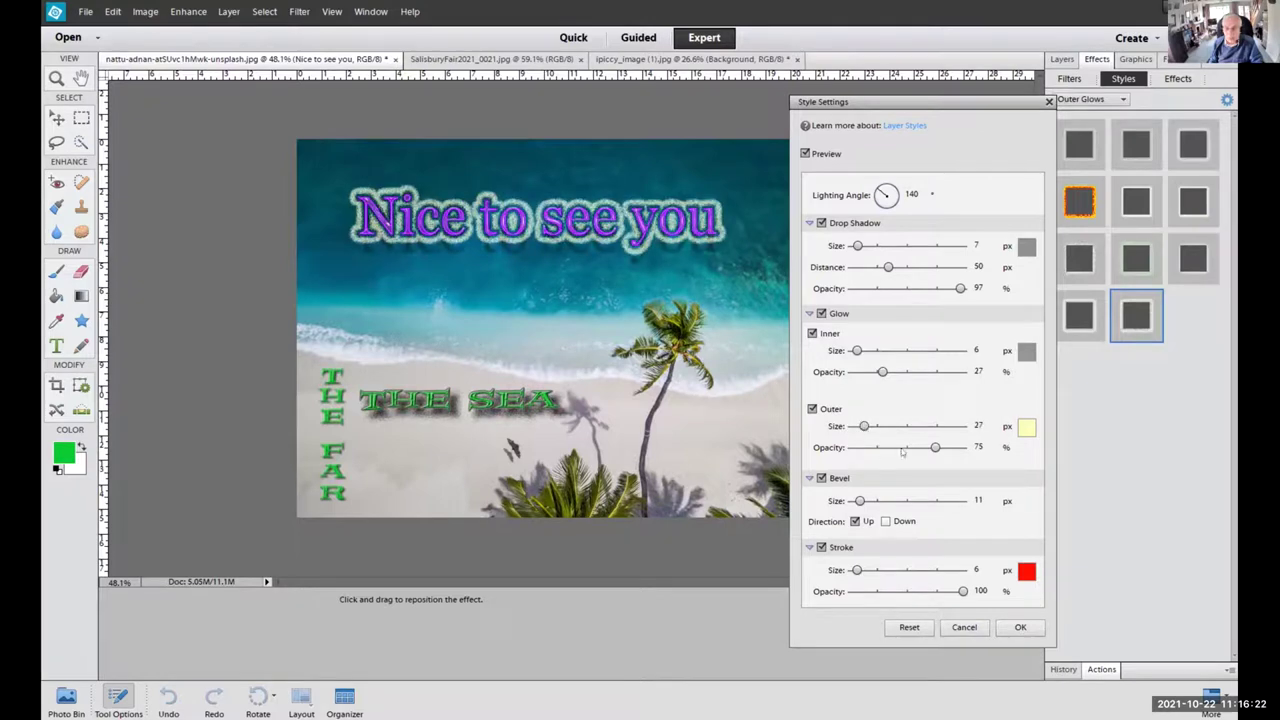
drag(935, 447, 911, 447)
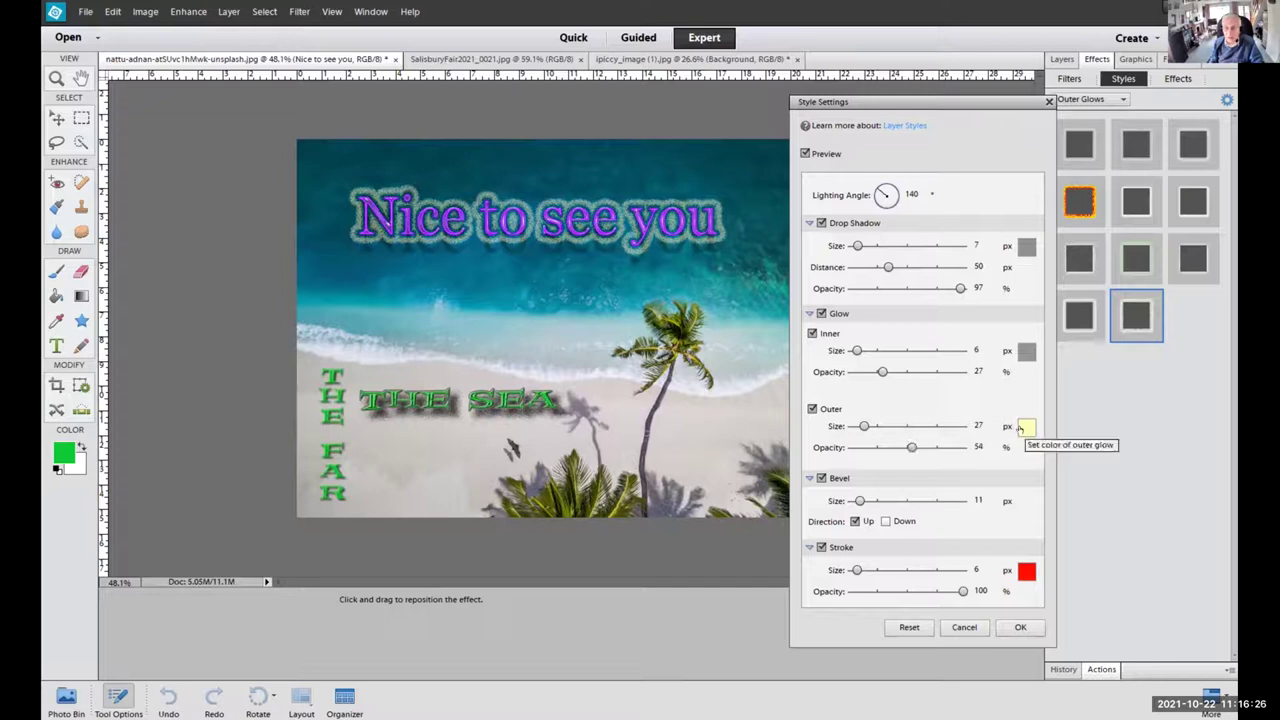
click(1025, 428)
drag(900, 514, 893, 522)
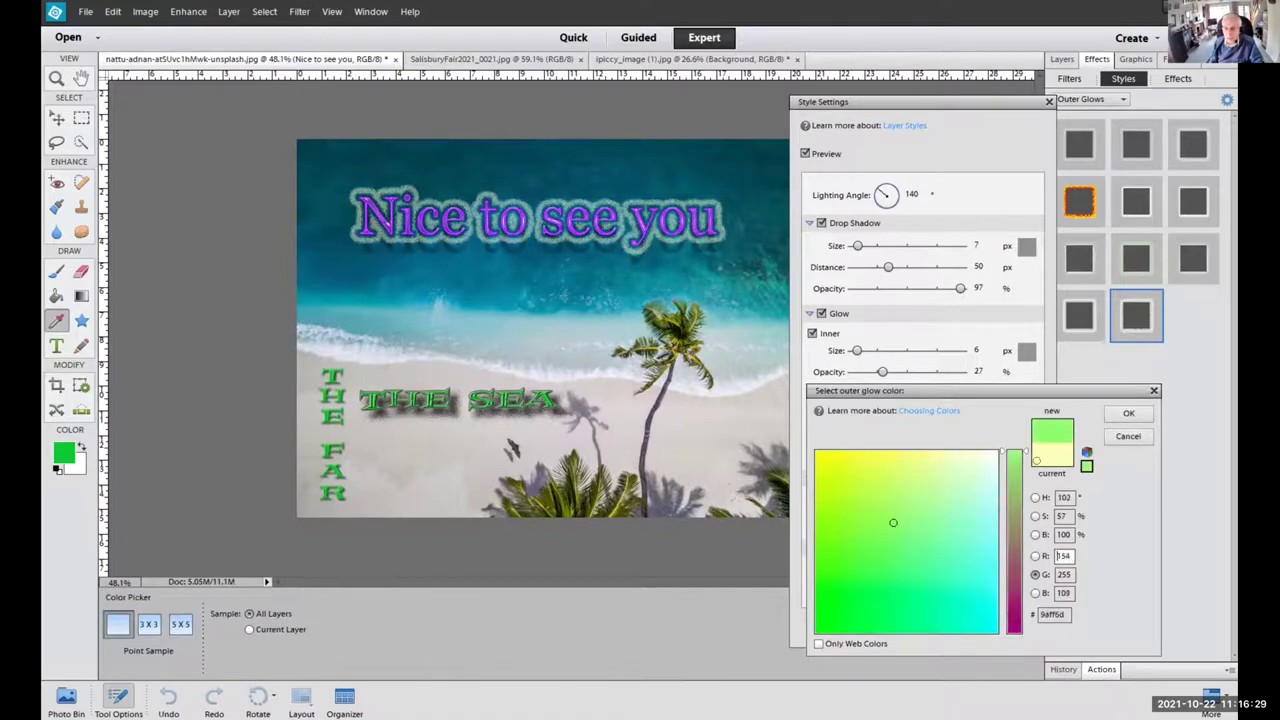
click(1127, 413)
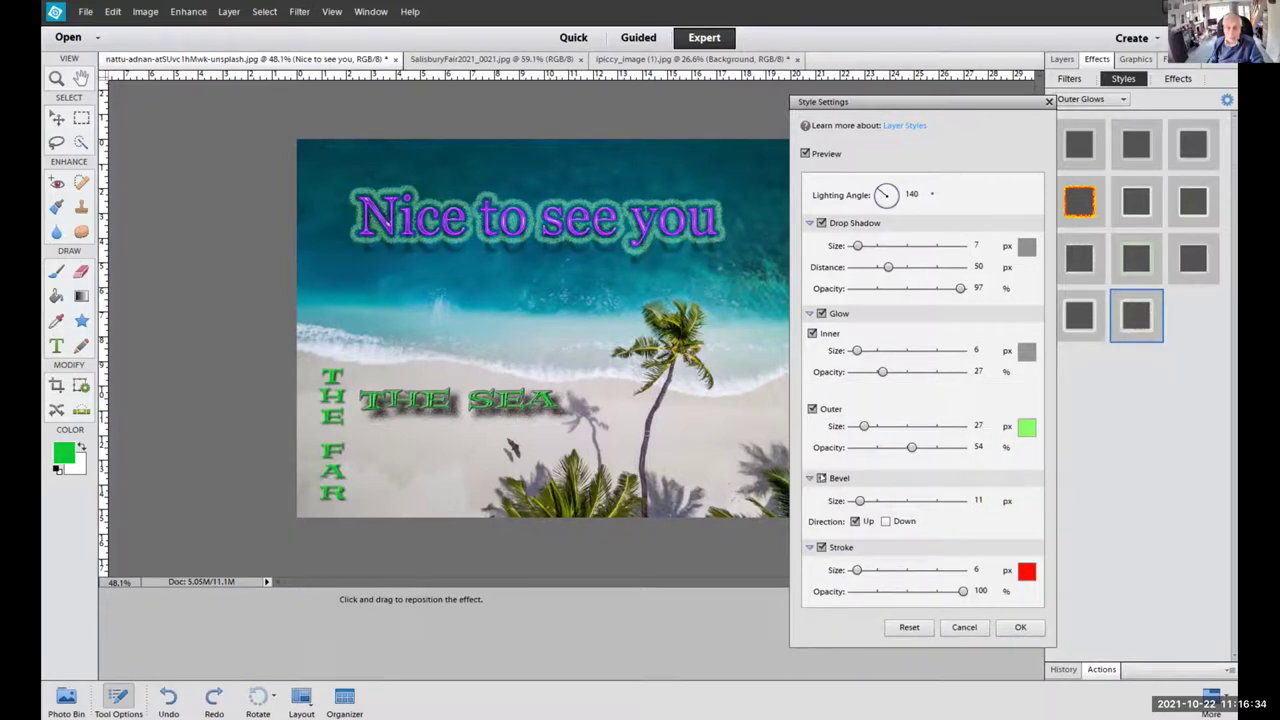
Turn off the text's bevel and switch its stroke off and on again.
click(821, 478)
click(821, 547)
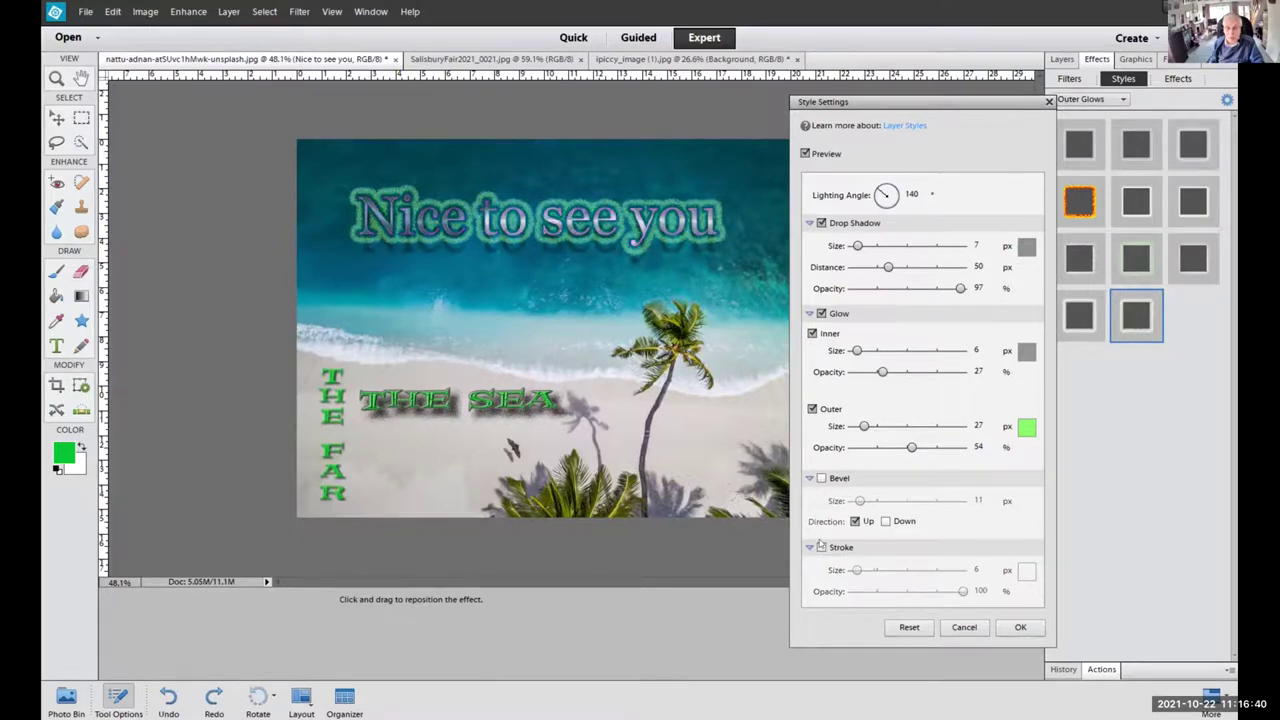
click(821, 547)
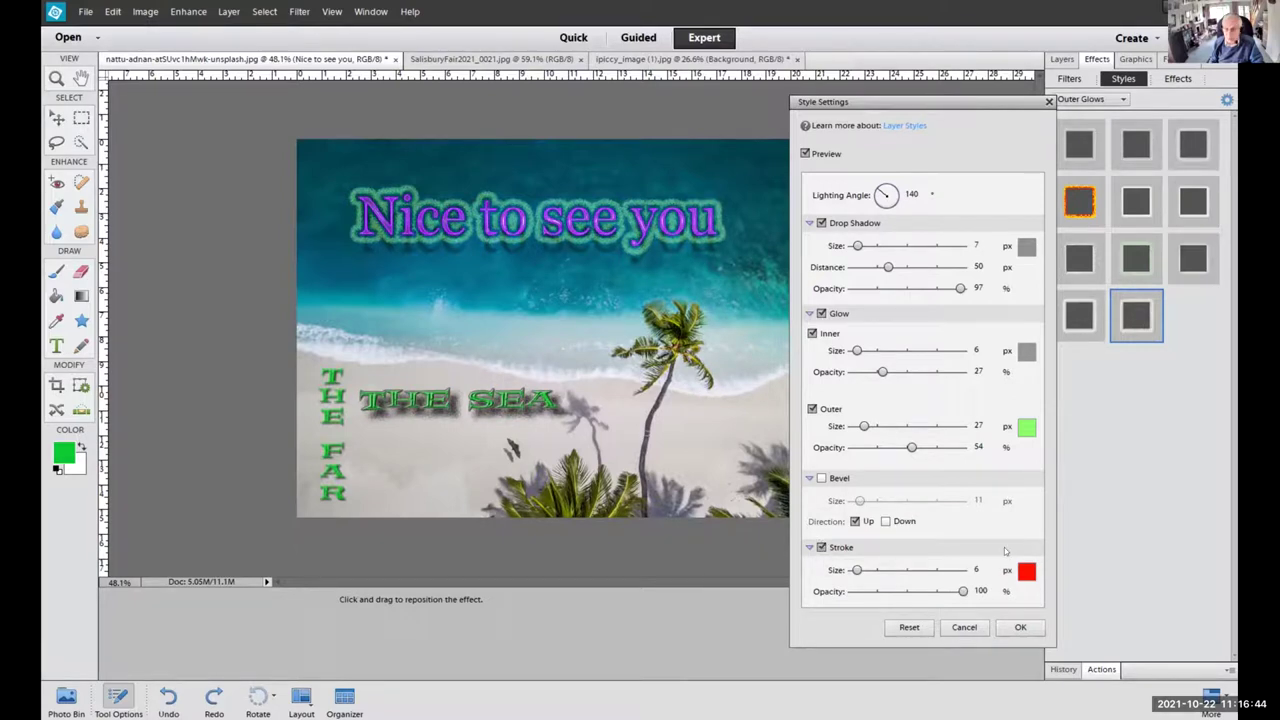
Try a muted pink stroke of 2 px on the text, and cancel the style settings changes.
click(1026, 570)
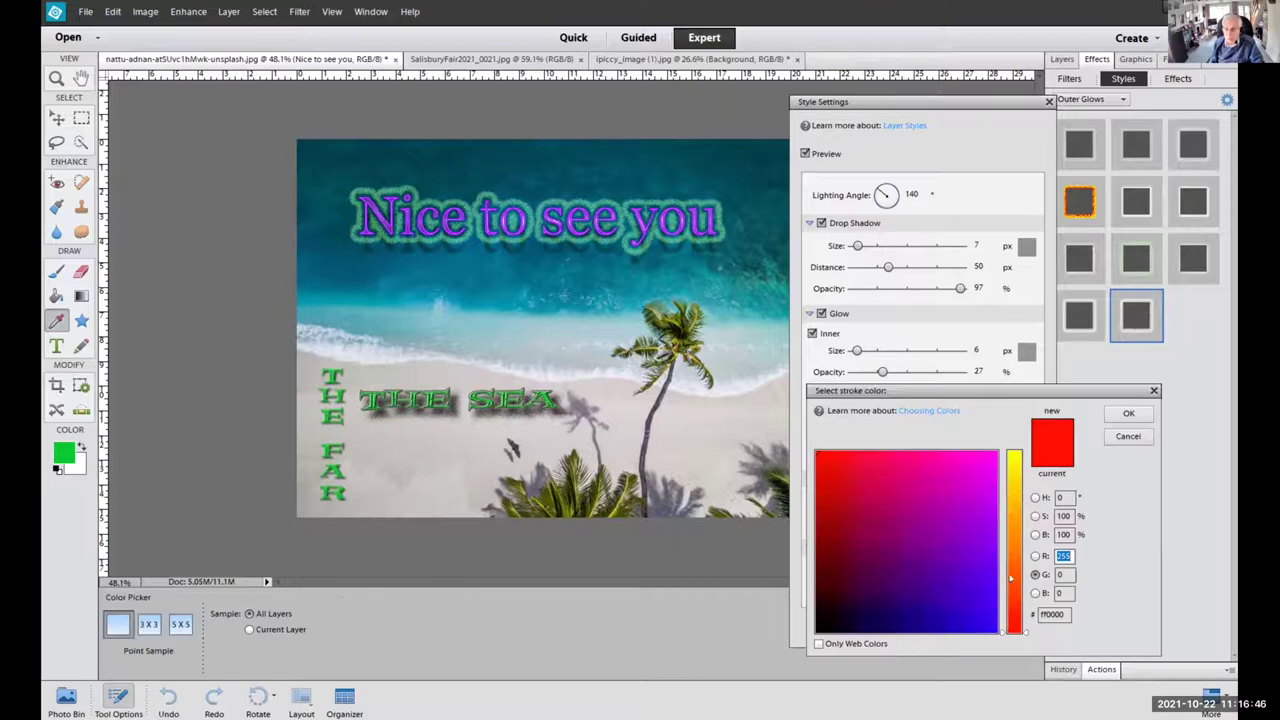
drag(1000, 628, 1010, 546)
click(912, 481)
click(1128, 413)
mouse_move(856, 570)
mouse_down()
mouse_move(913, 570)
mouse_move(830, 568)
mouse_up()
mouse_move(853, 569)
mouse_down()
mouse_move(906, 569)
mouse_move(854, 569)
mouse_up()
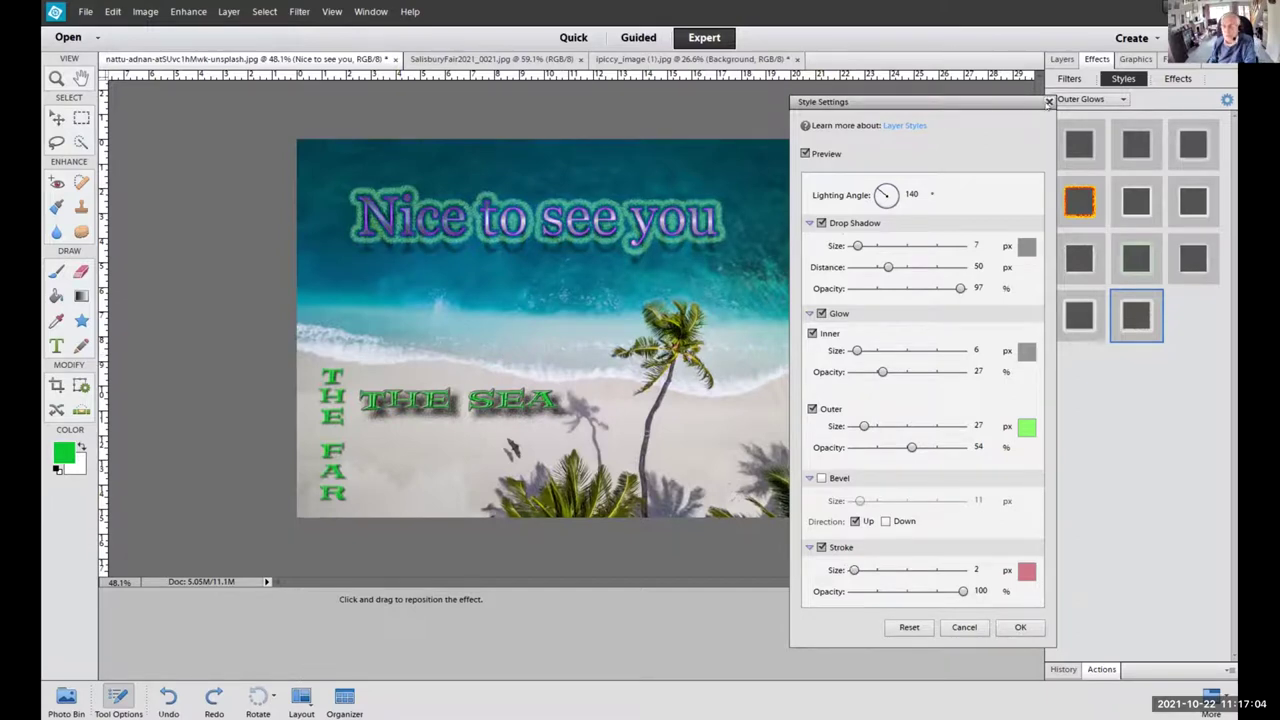
drag(978, 113, 949, 116)
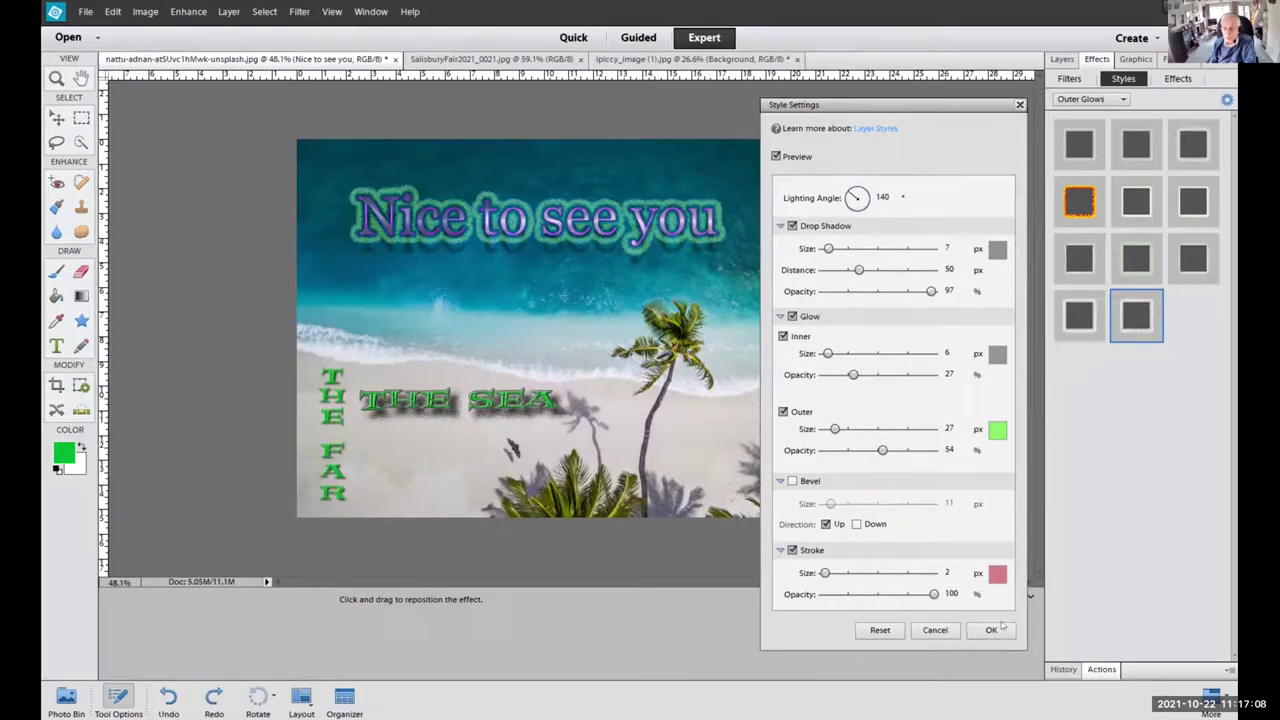
click(938, 630)
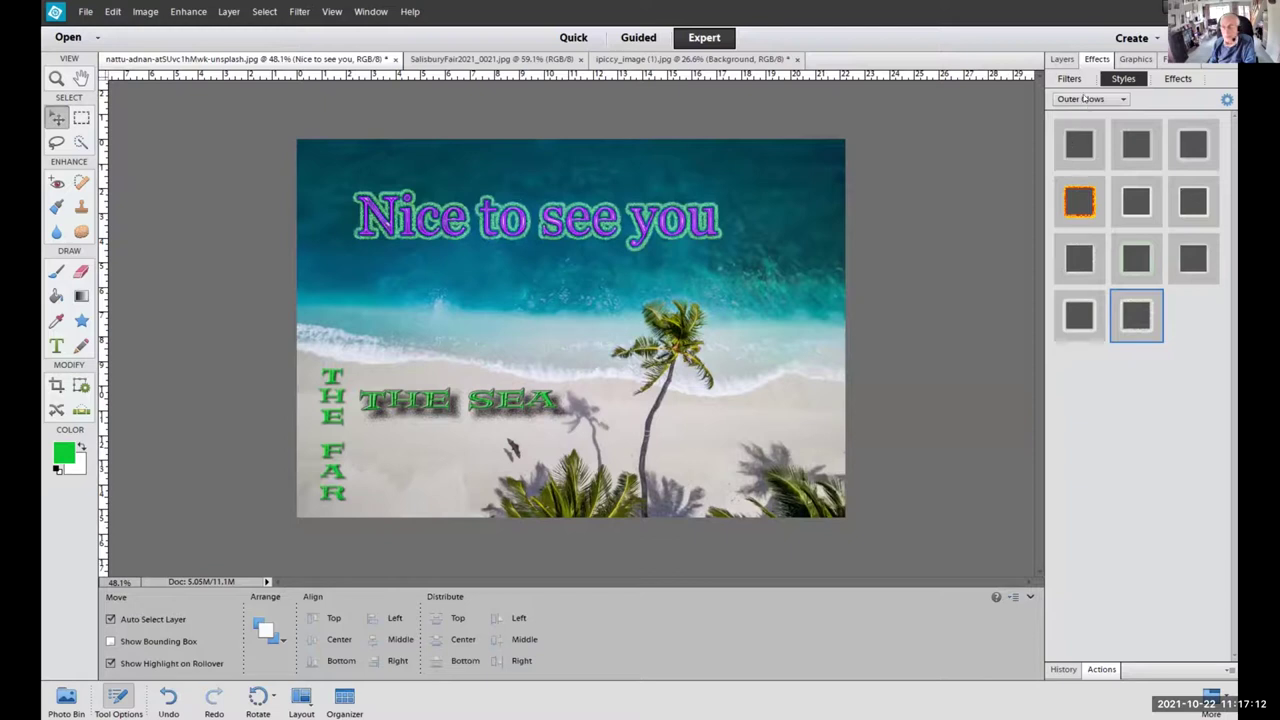
Apply the dark green Glass Buttons style, first in the second row, to the "Nice to see you" text.
click(1084, 99)
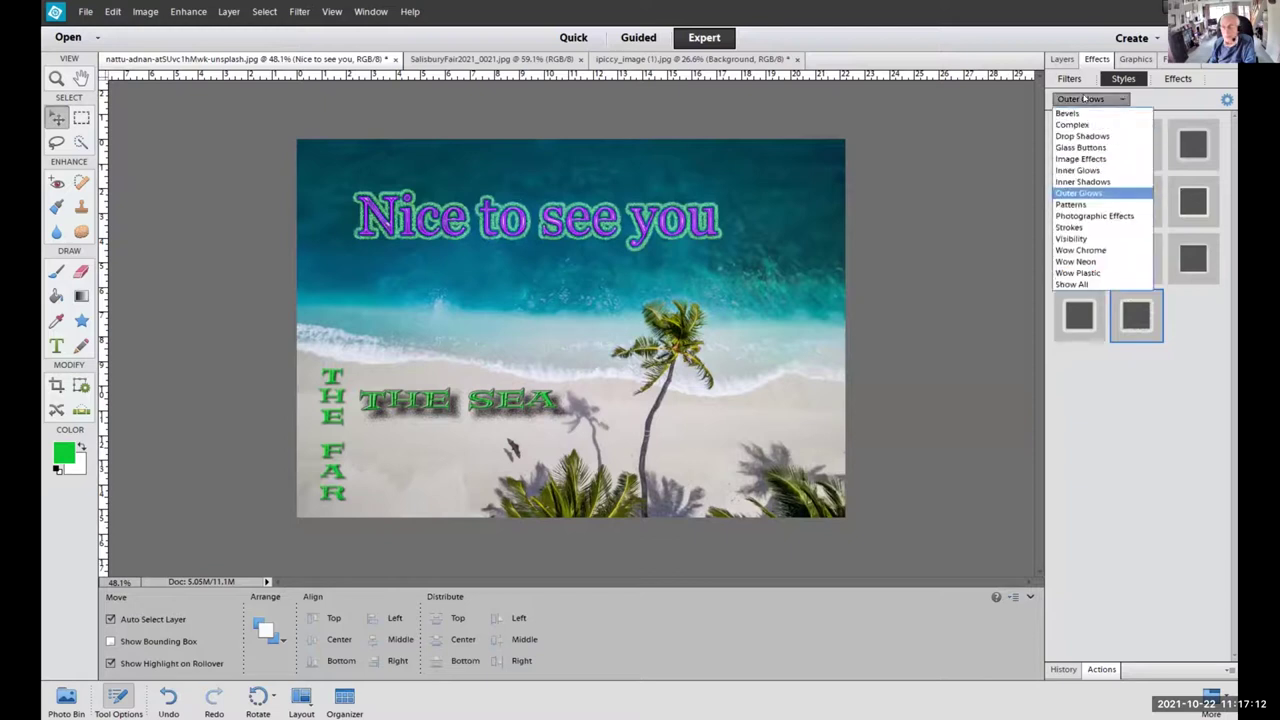
click(1069, 146)
click(1077, 200)
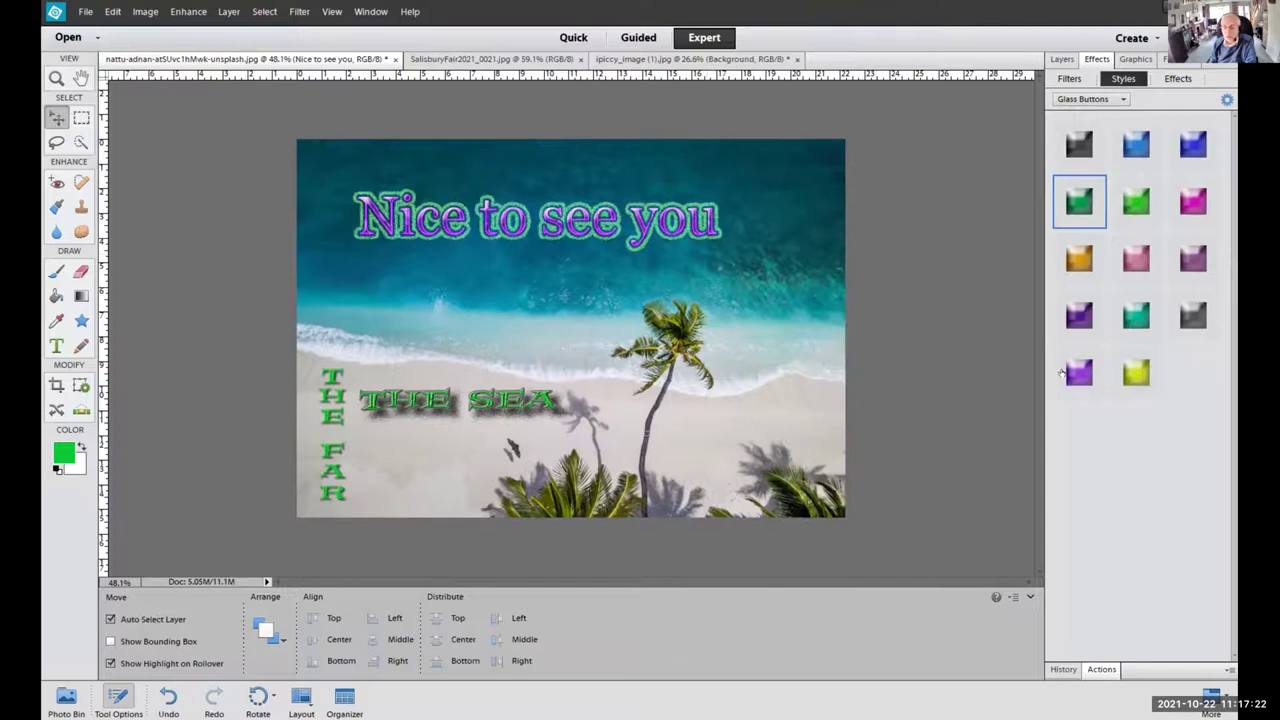
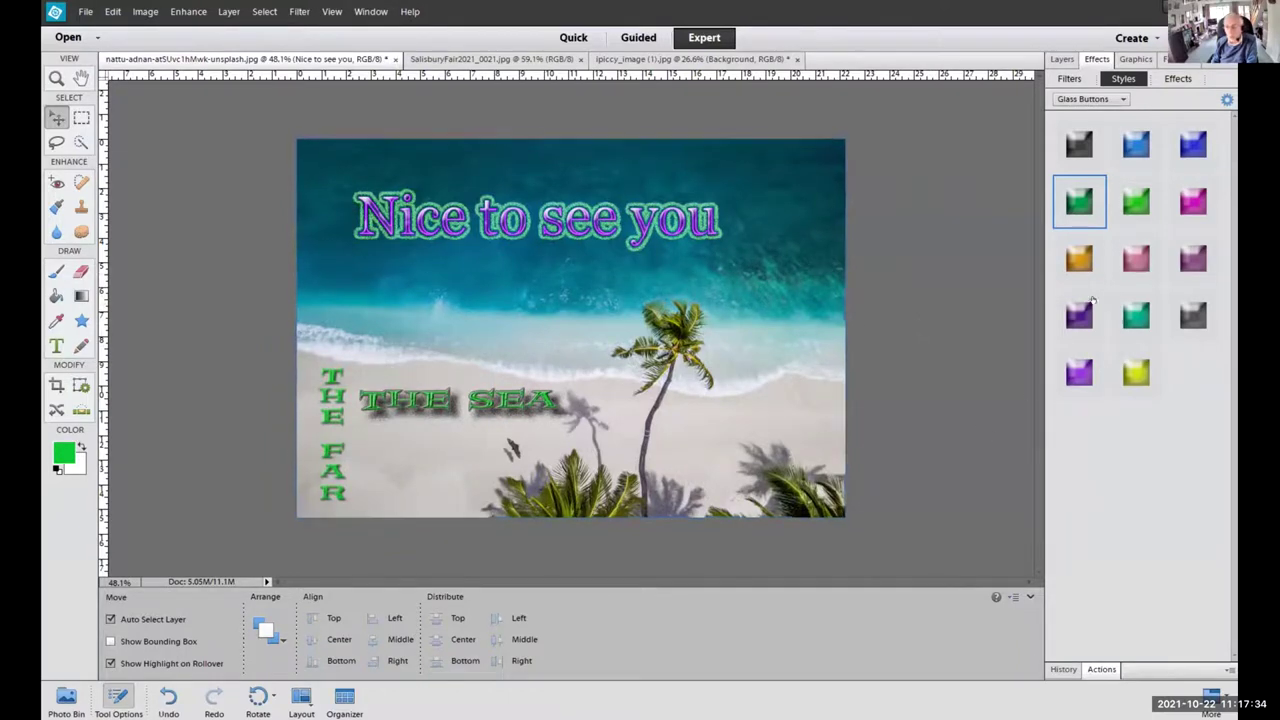
Hide the three text layers and the Background copy layer, and activate the horizontal Type tool.
click(1061, 59)
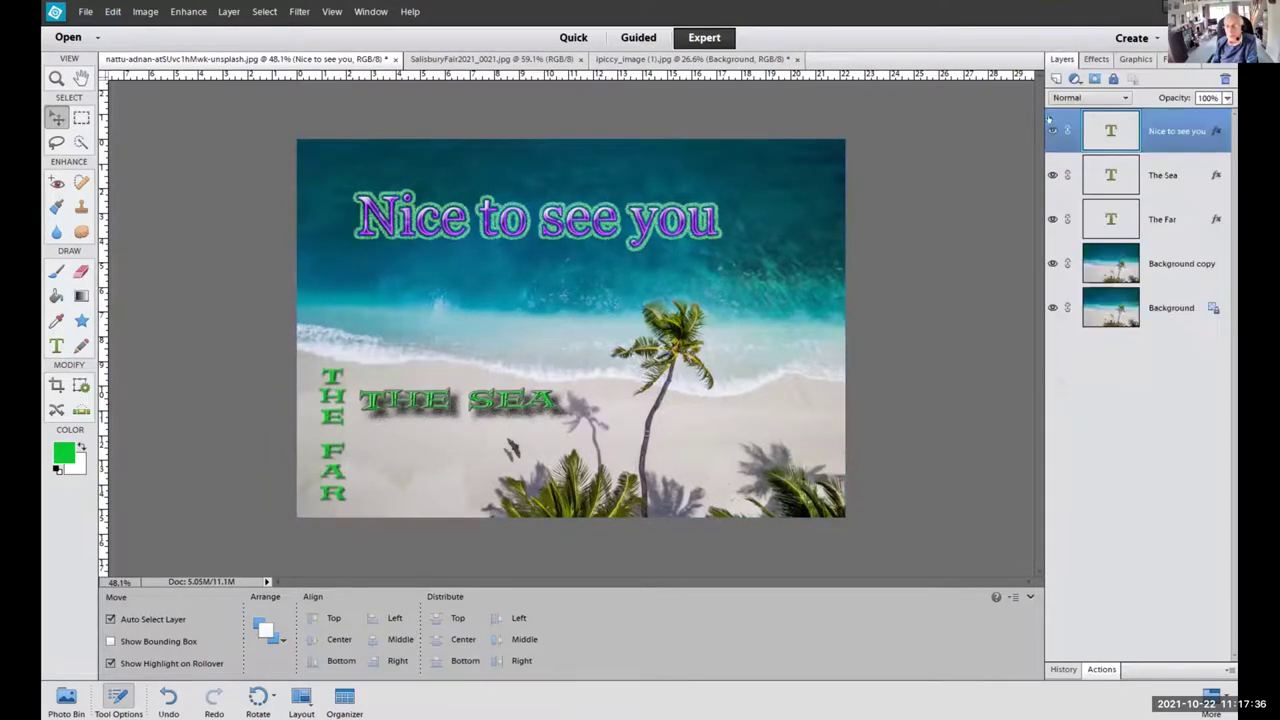
drag(1052, 197, 1052, 265)
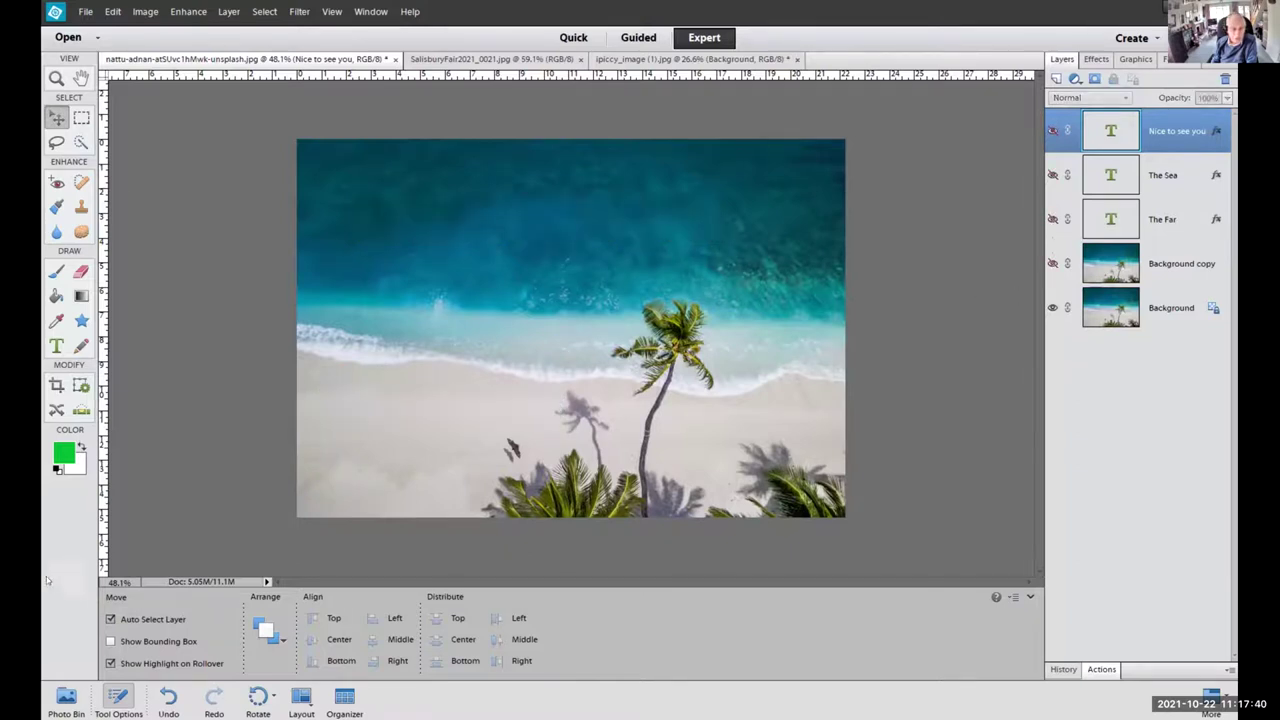
click(56, 345)
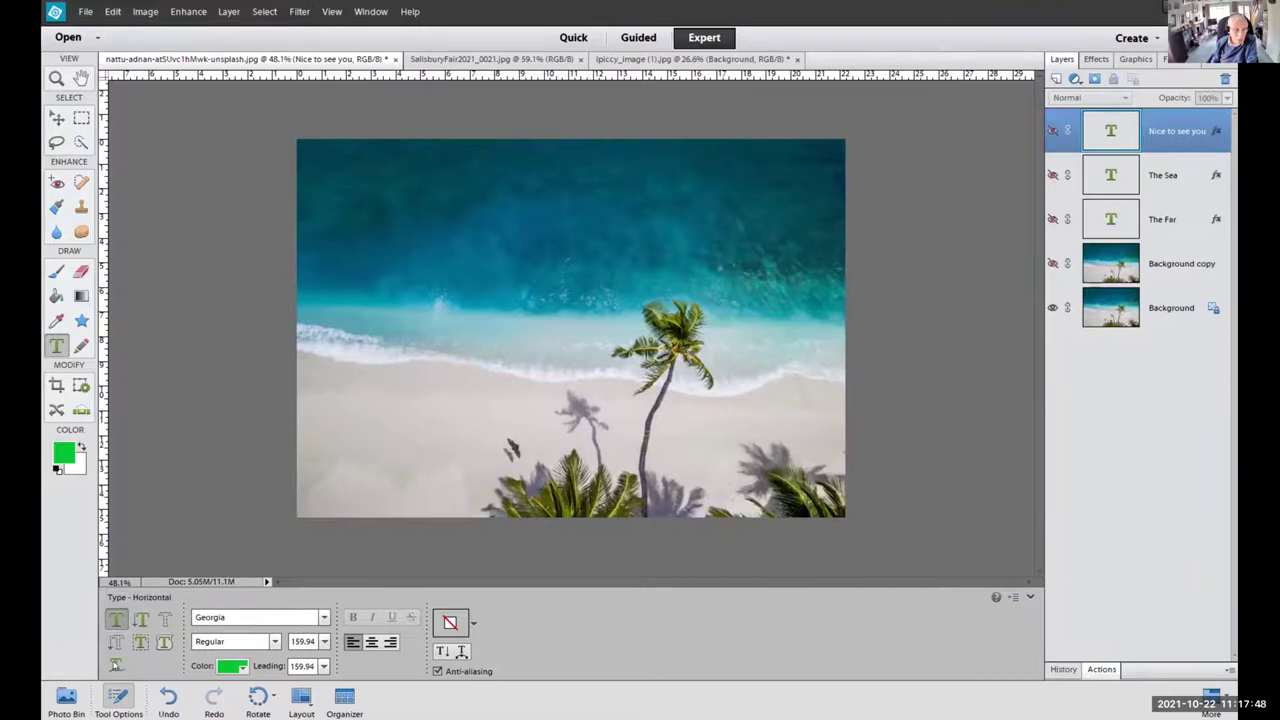
Draw a wavy text path across the sea with the Text on Path tool and commit it.
click(116, 665)
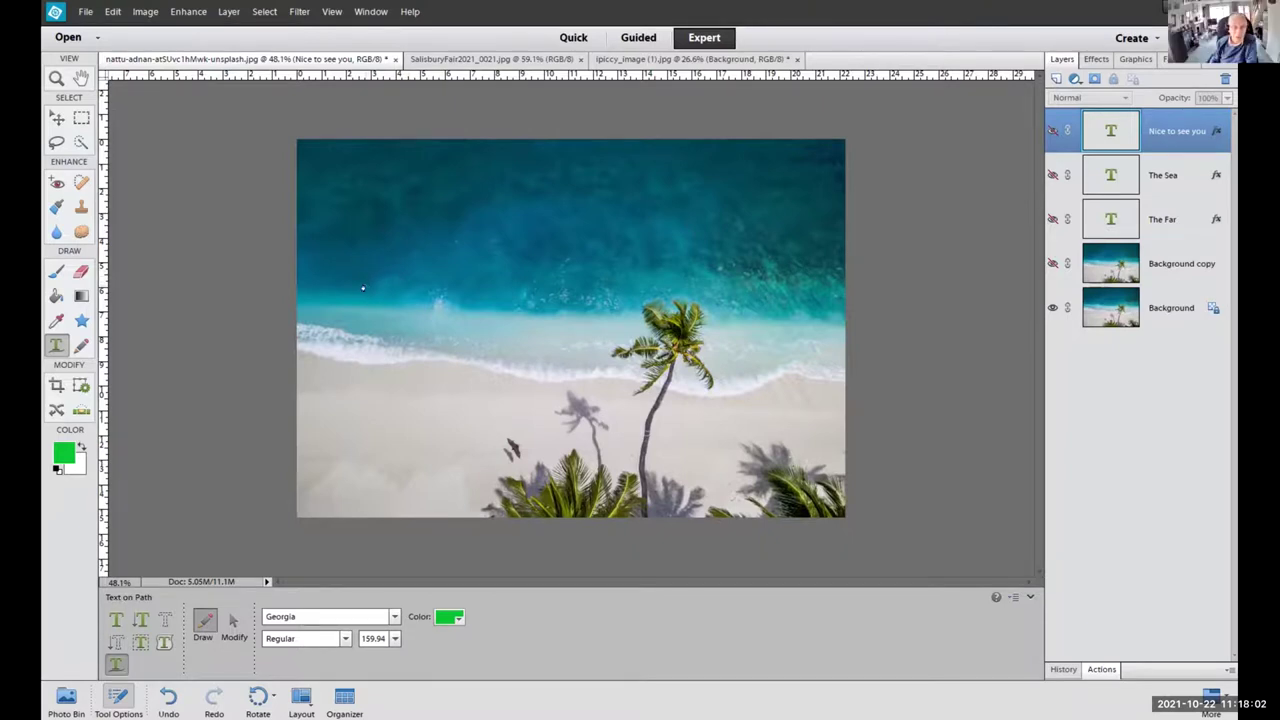
mouse_move(372, 272)
mouse_down()
mouse_move(426, 292)
mouse_move(511, 228)
mouse_move(570, 248)
mouse_move(705, 236)
mouse_move(760, 254)
mouse_up()
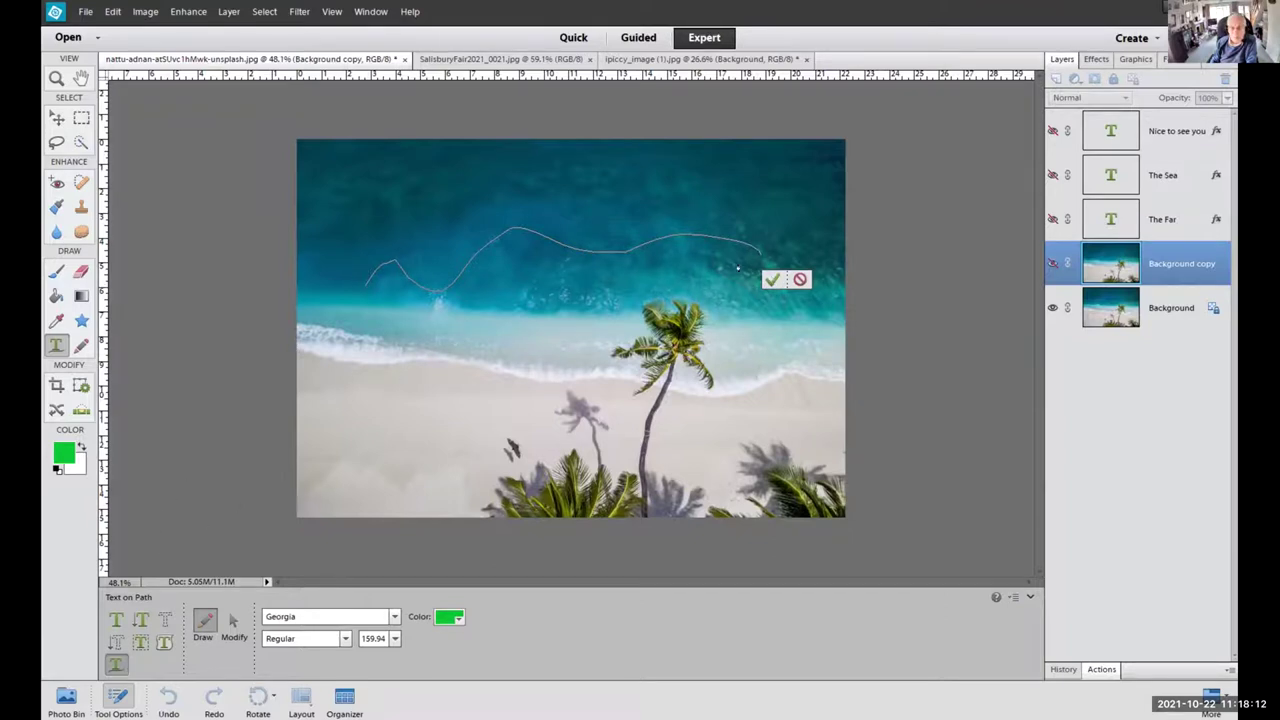
click(772, 279)
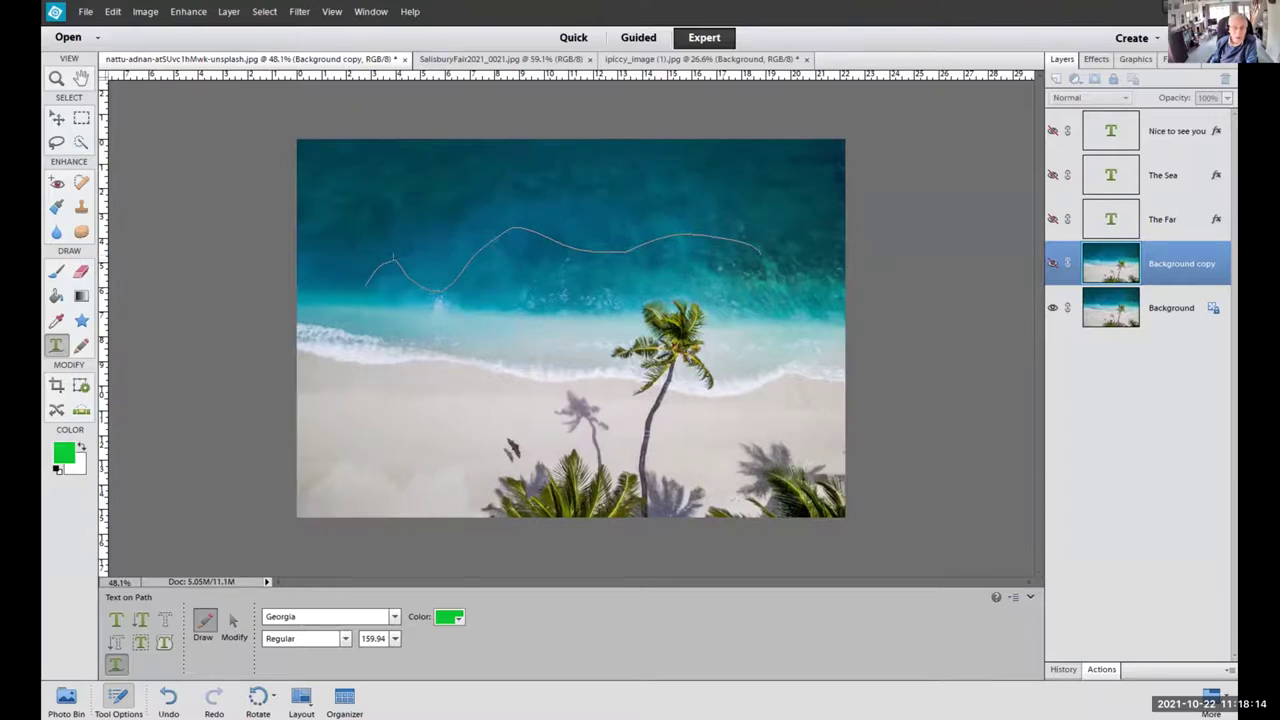
Add the green text "The Wet Wet Ocean" along the wavy path, starting just after its first crest.
click(399, 266)
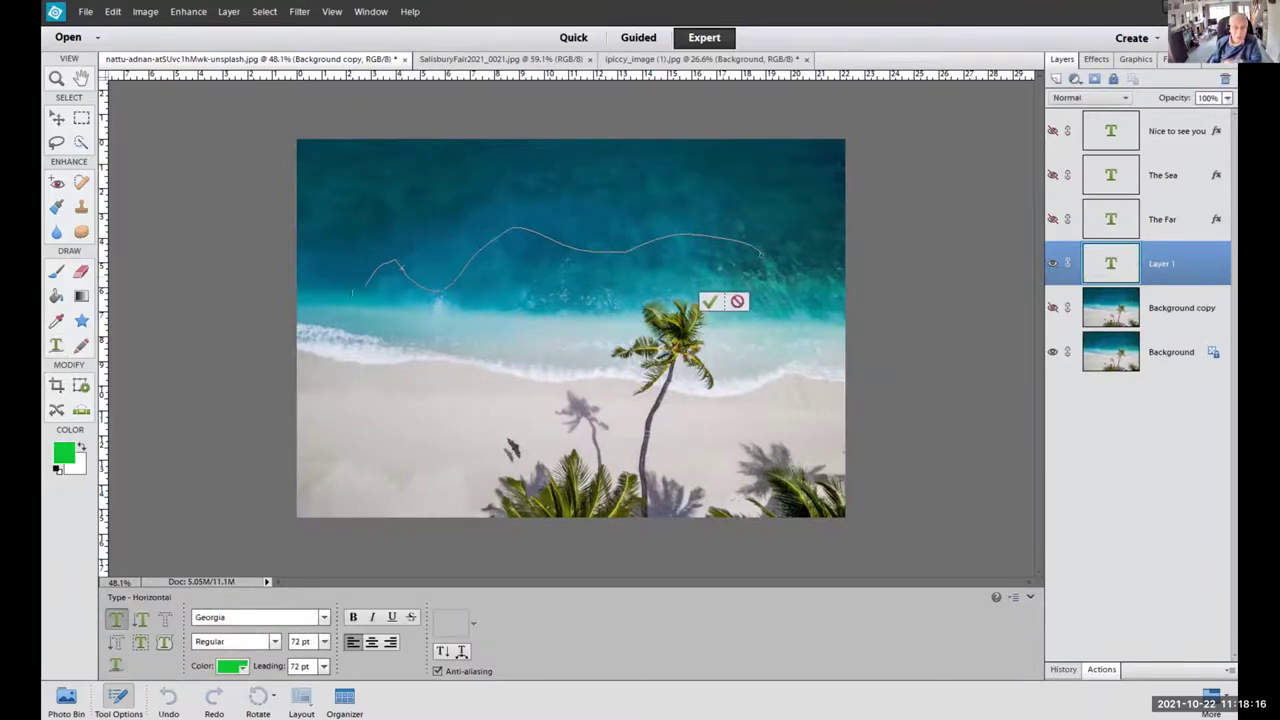
text(The)
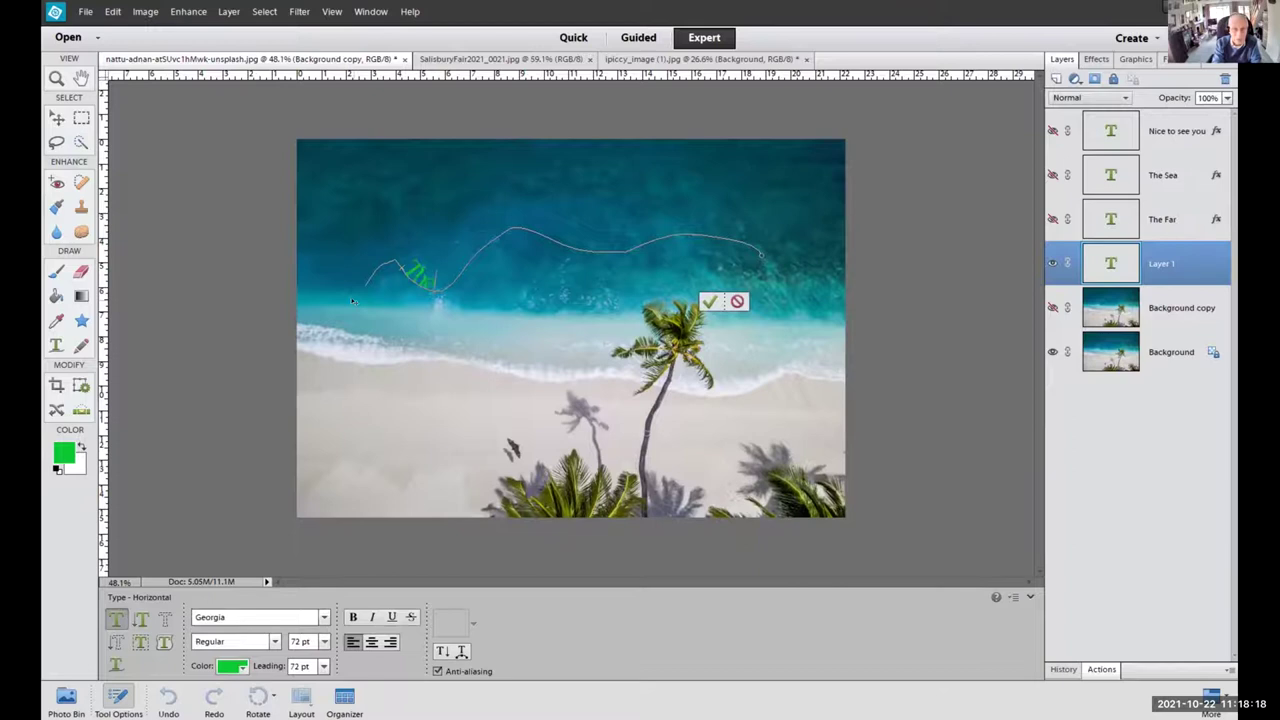
text( We)
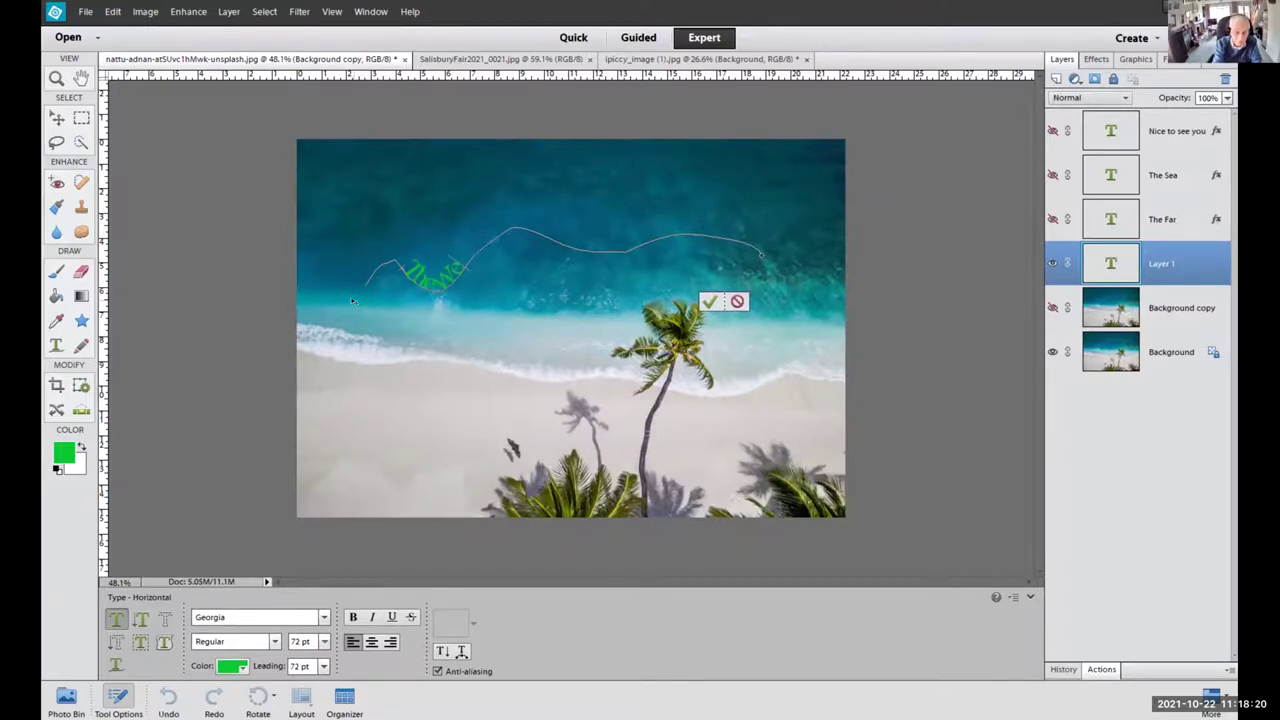
text(t We)
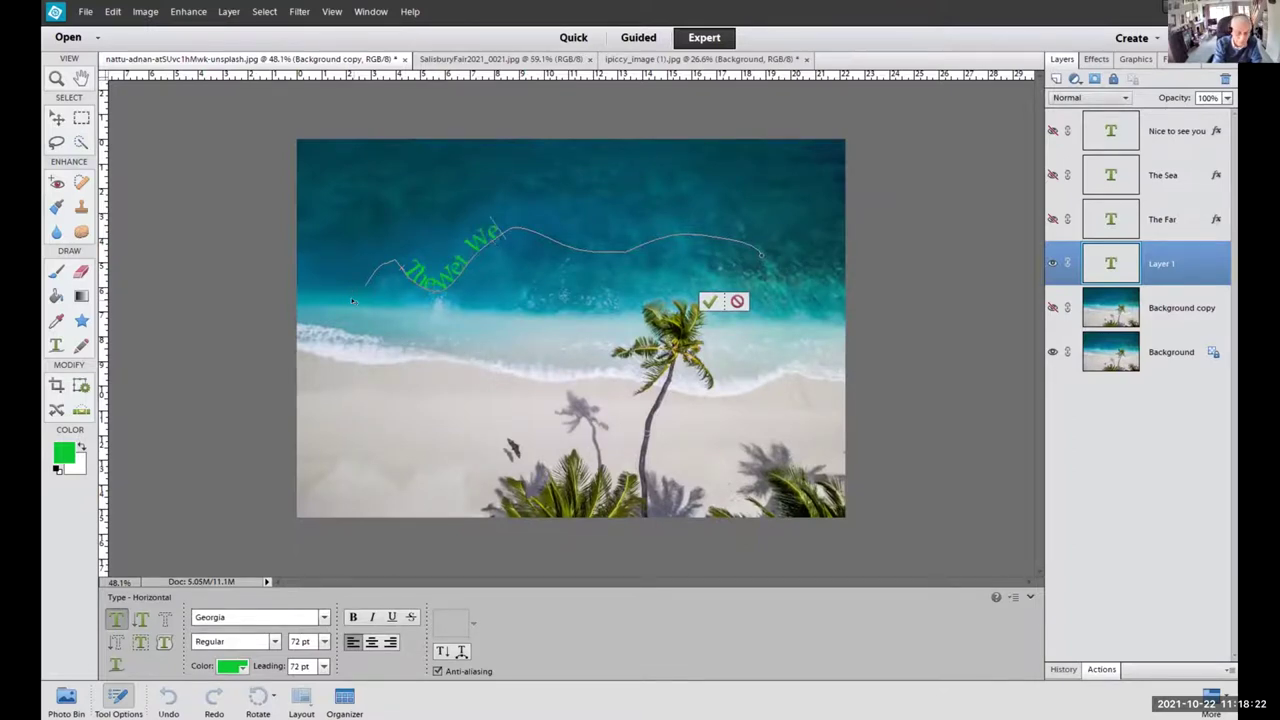
text(t Wet Oce)
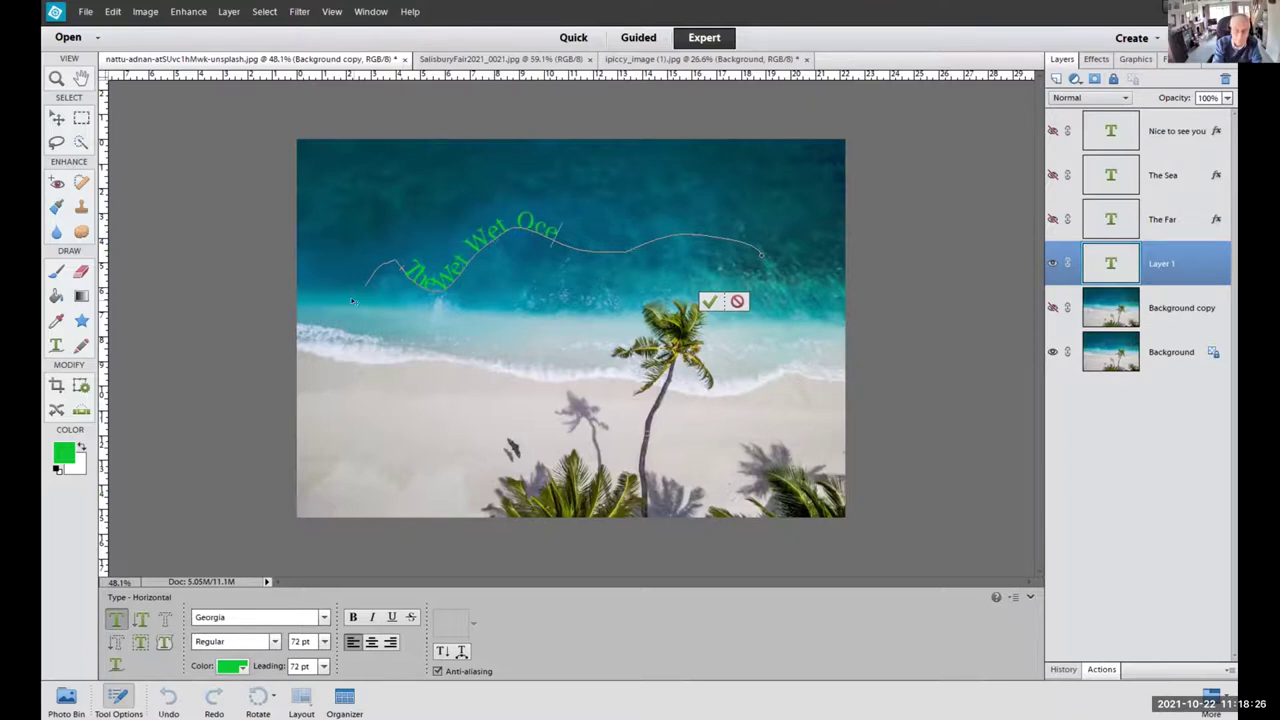
text(an)
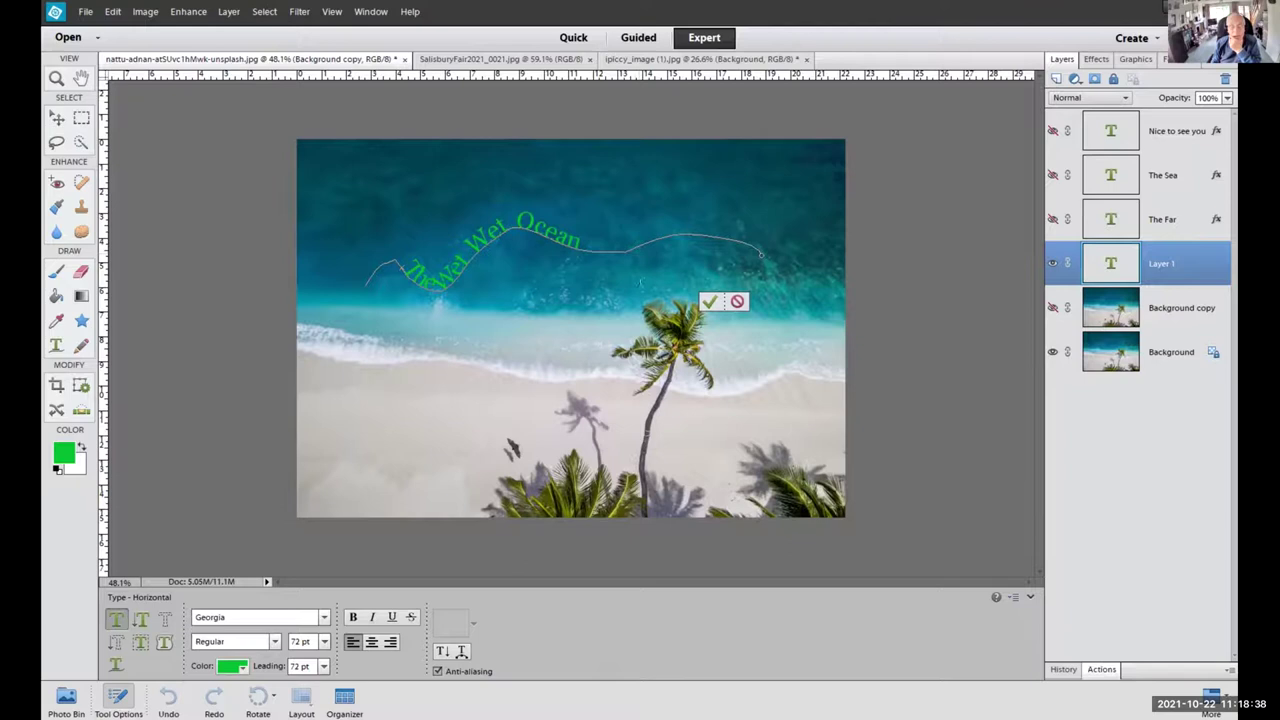
click(709, 302)
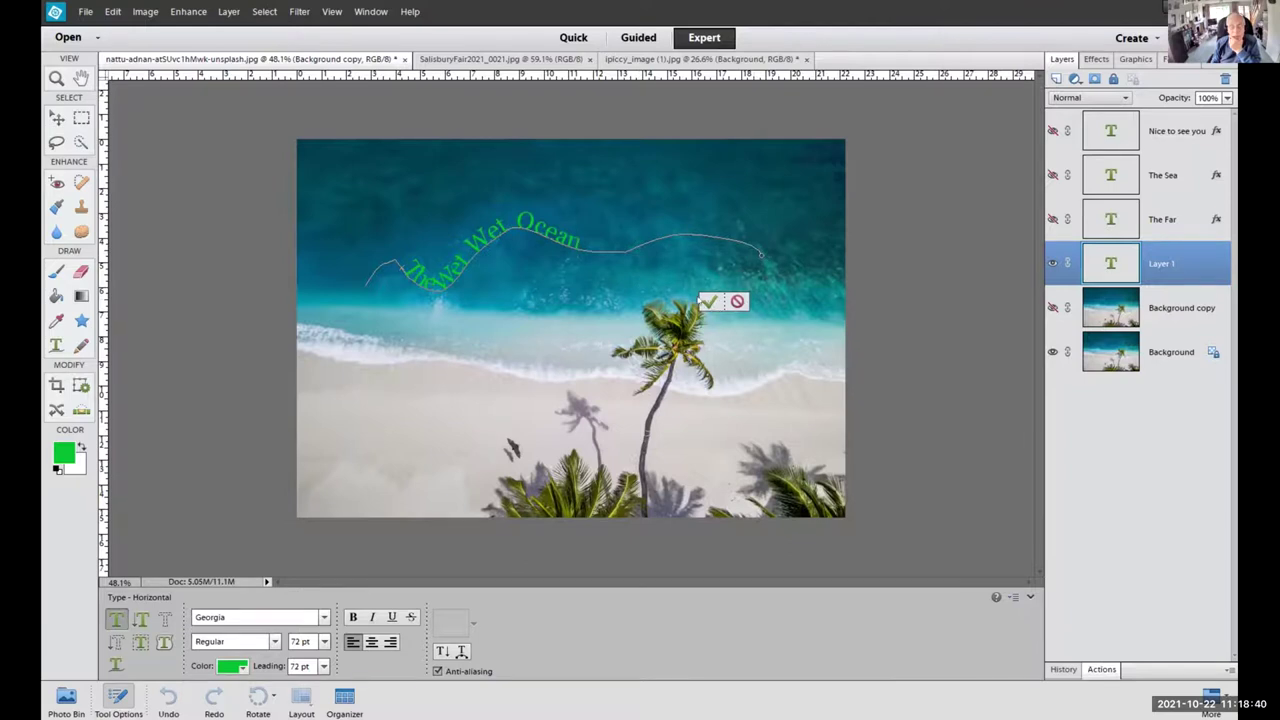
Move the curved text slightly up and to the right over the sea with the Move tool, and deselect it.
click(628, 260)
click(536, 248)
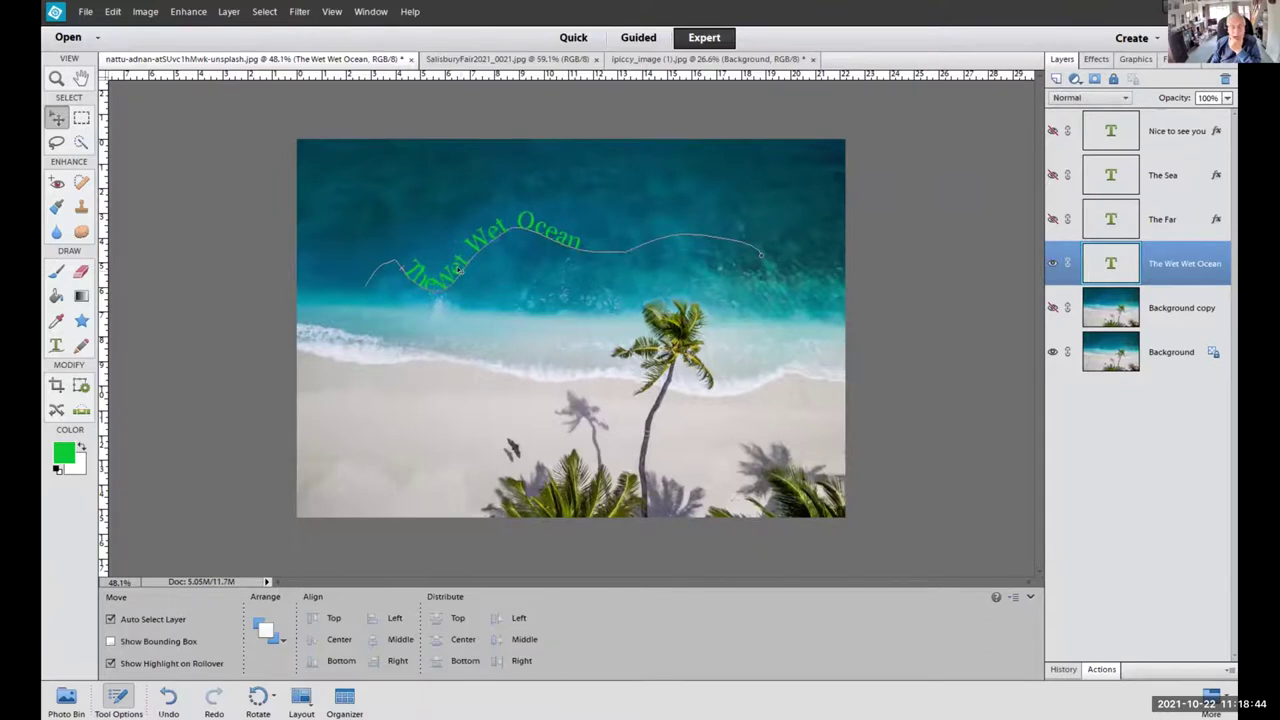
drag(458, 272, 482, 248)
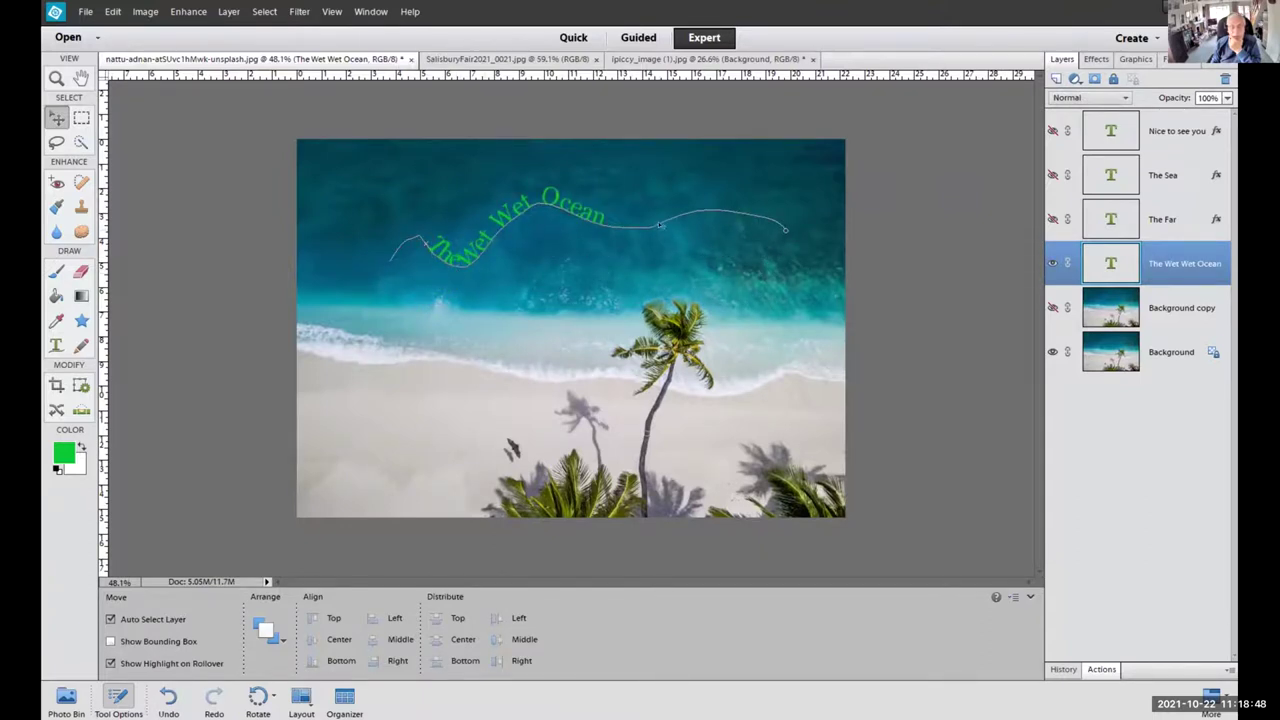
click(590, 219)
click(596, 224)
click(616, 230)
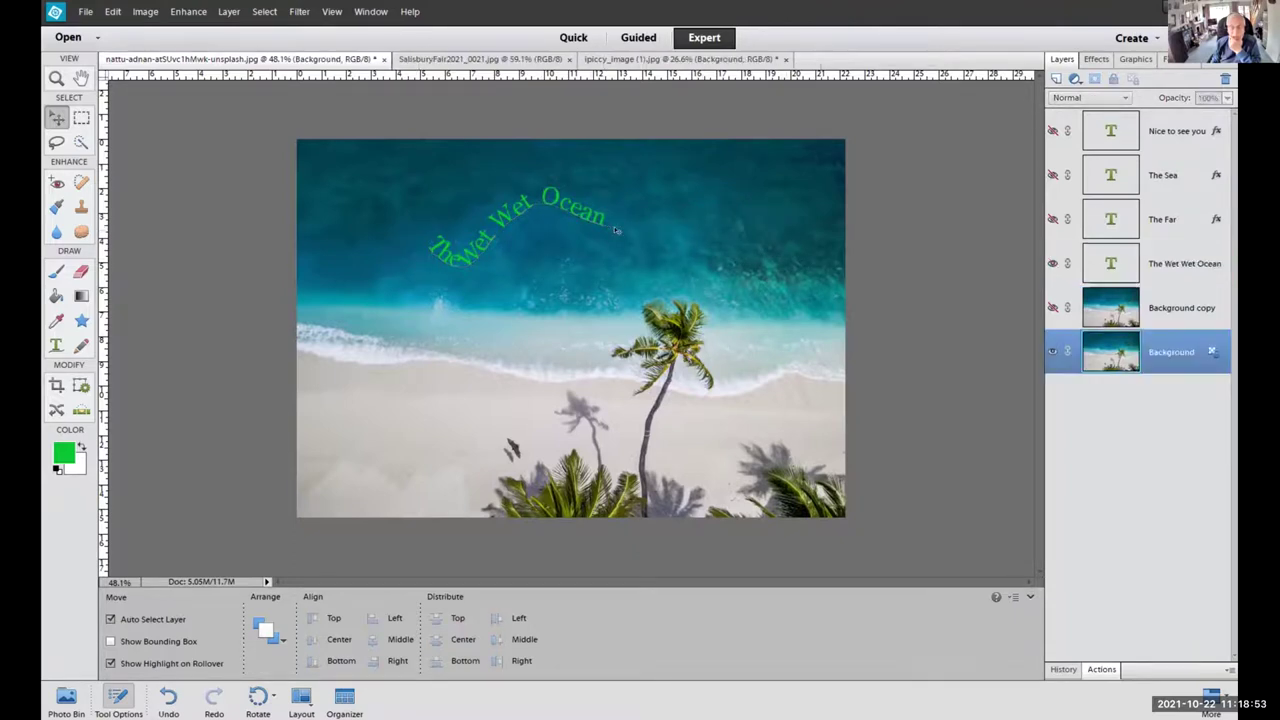
Distort the "The Wet Wet Ocean" path by pulling its left side and lower-left corner down to the shoreline, and commit.
click(502, 218)
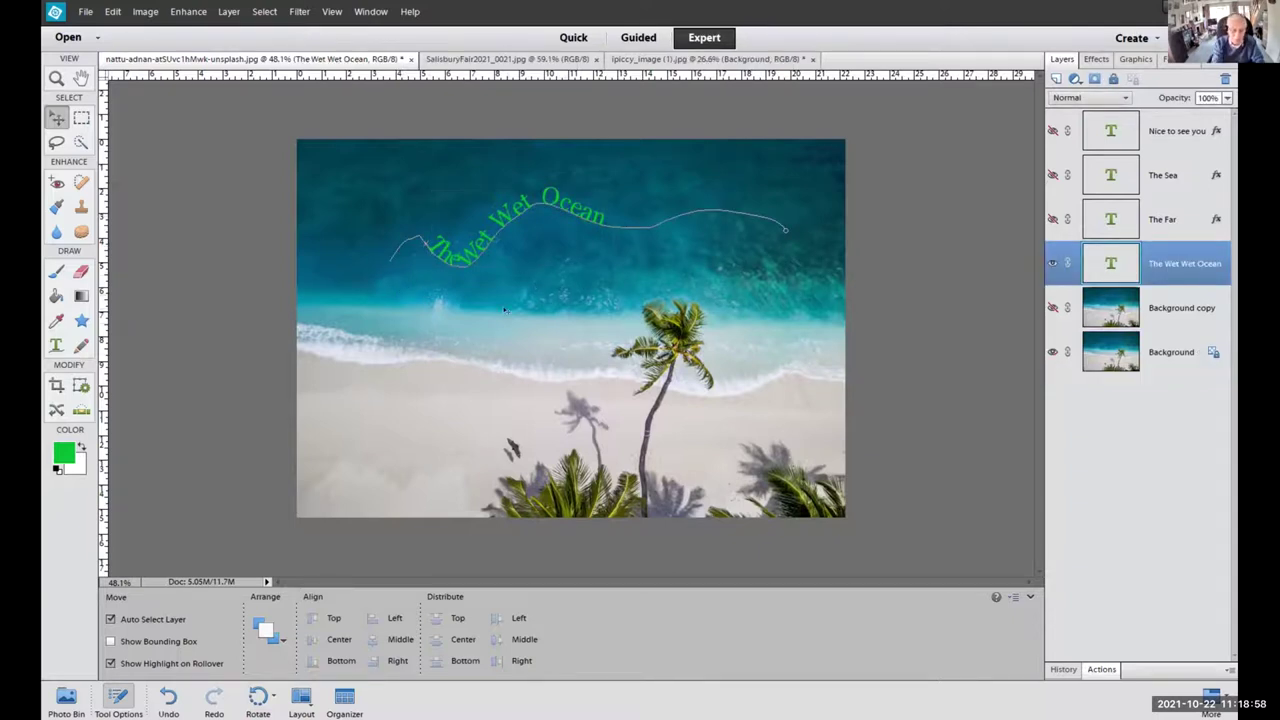
key(ctrl+t)
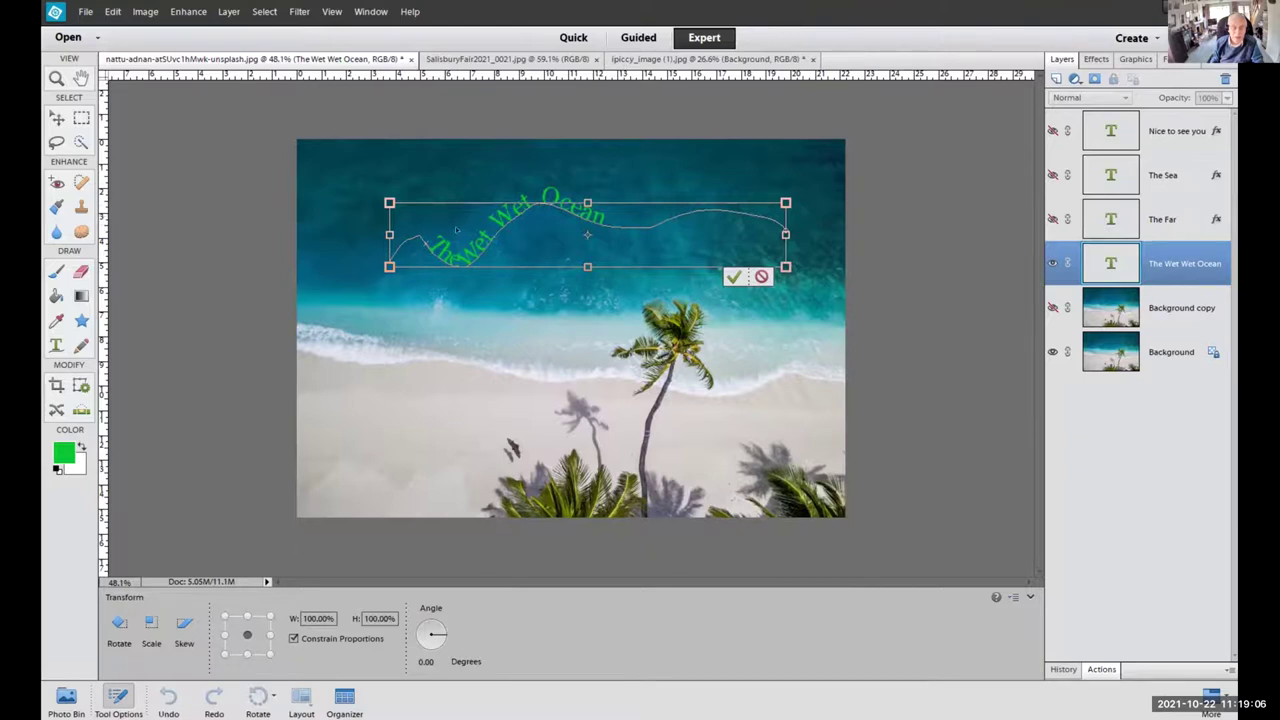
click(142, 12)
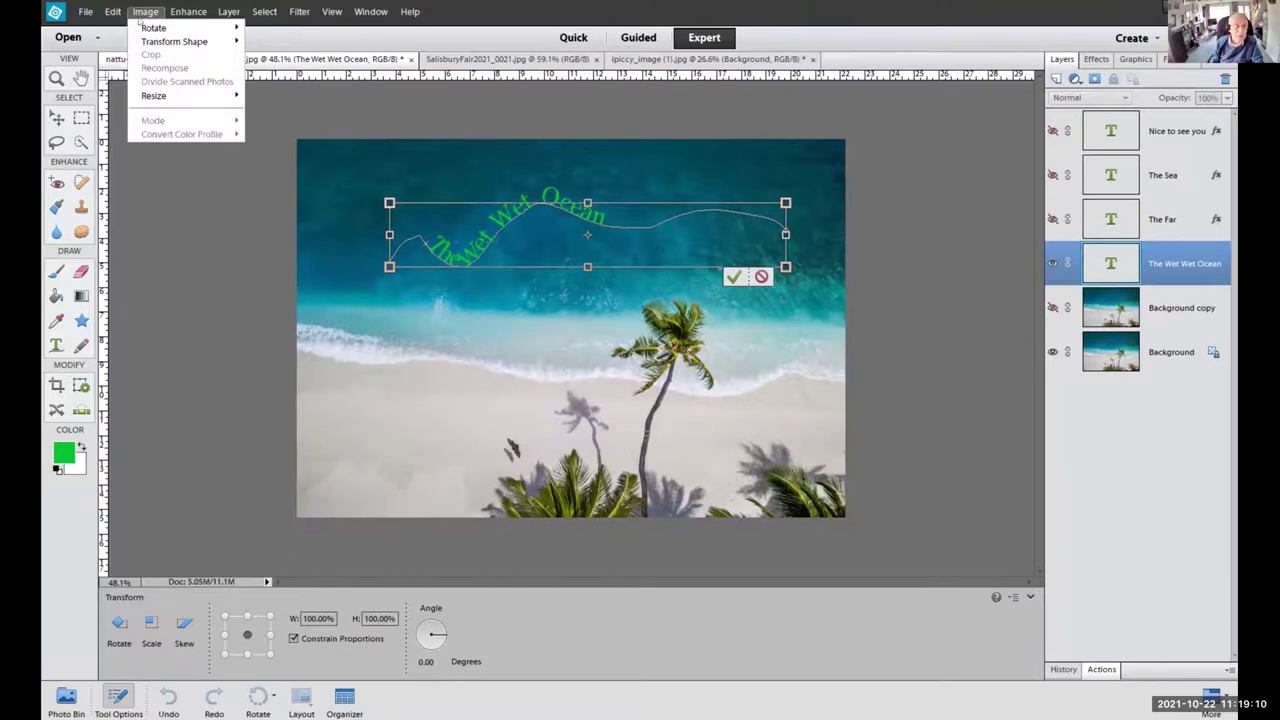
mouse_move(150, 41)
click(287, 55)
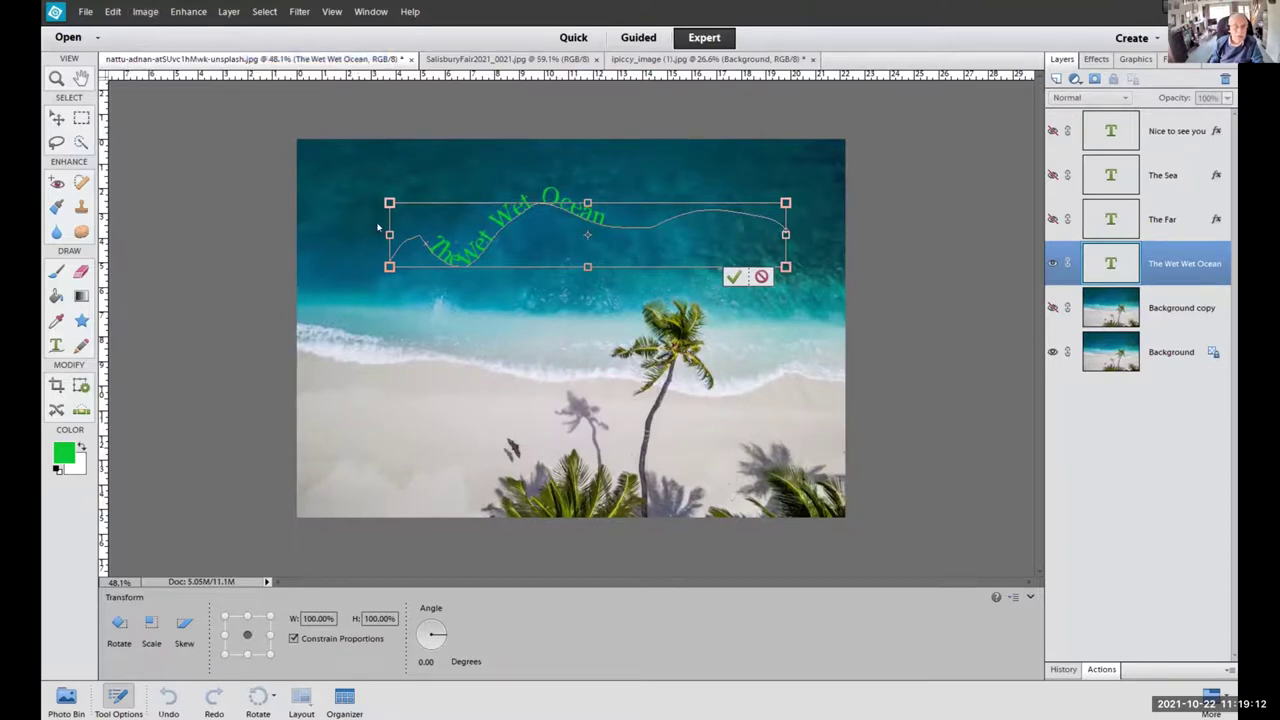
drag(389, 235, 389, 266)
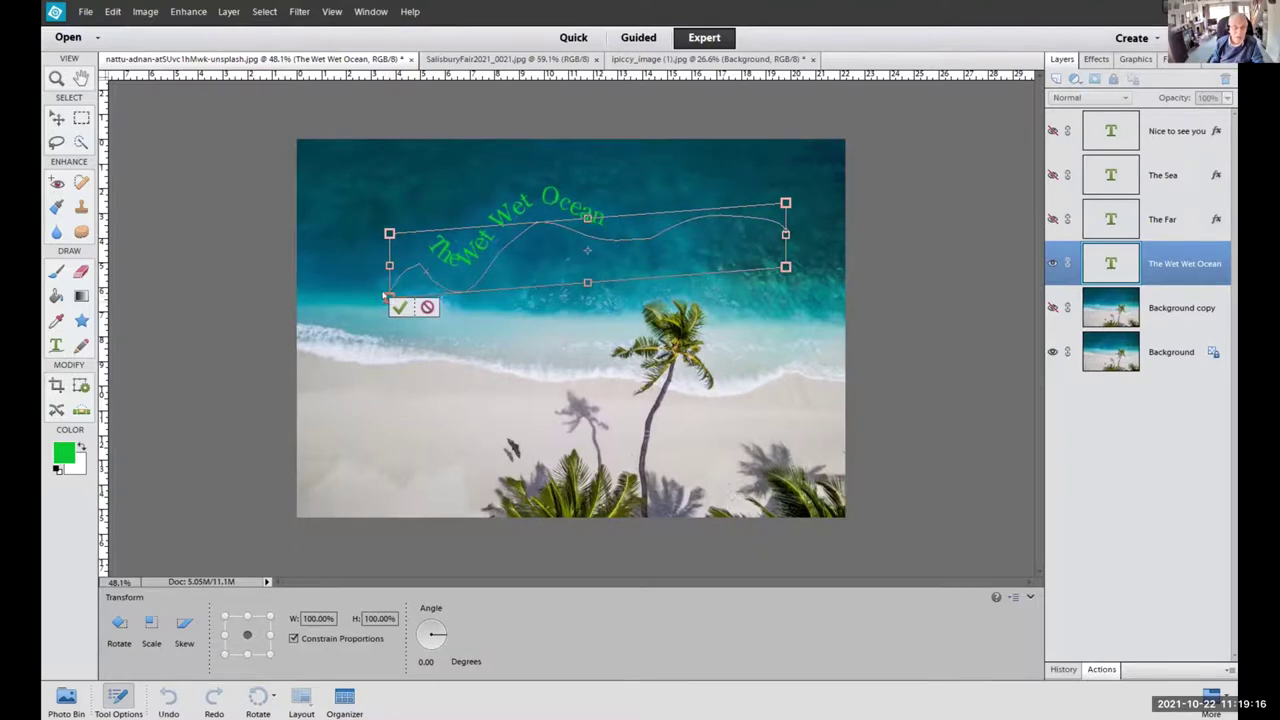
drag(389, 297, 390, 361)
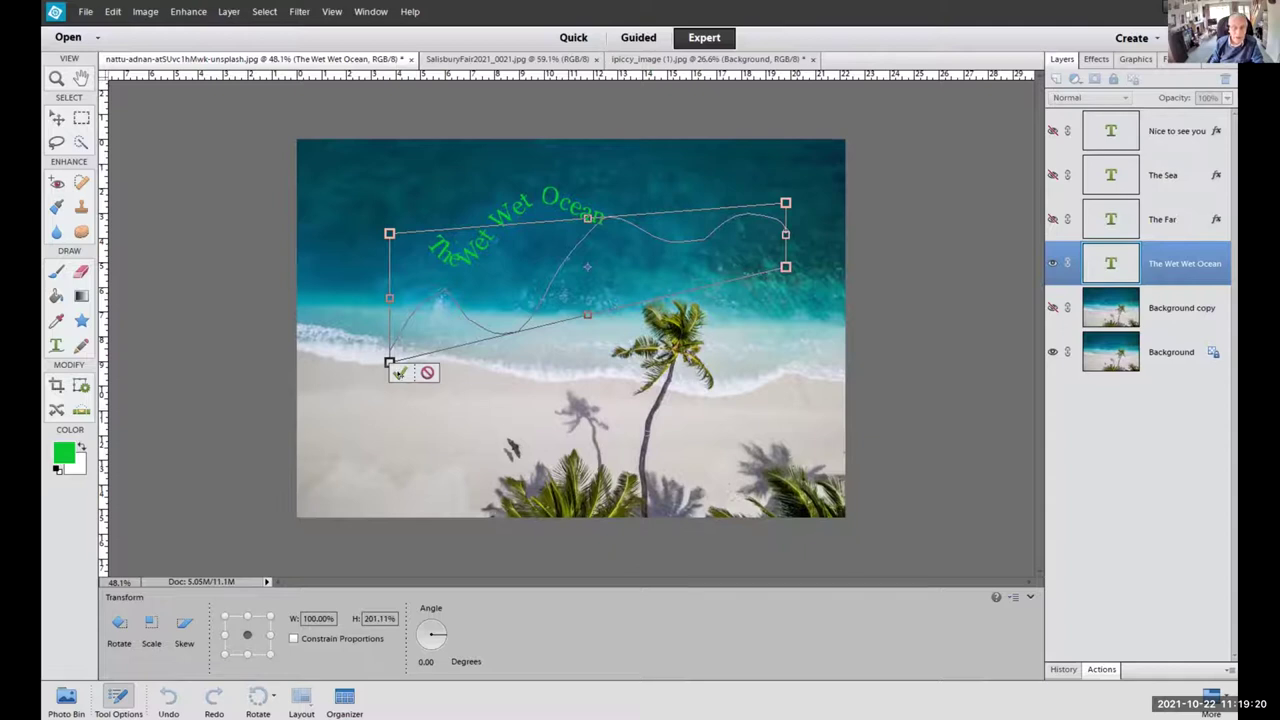
click(400, 372)
Move the reshaped "The Wet Wet Ocean" text up and slightly left over the sea.
drag(563, 268, 546, 222)
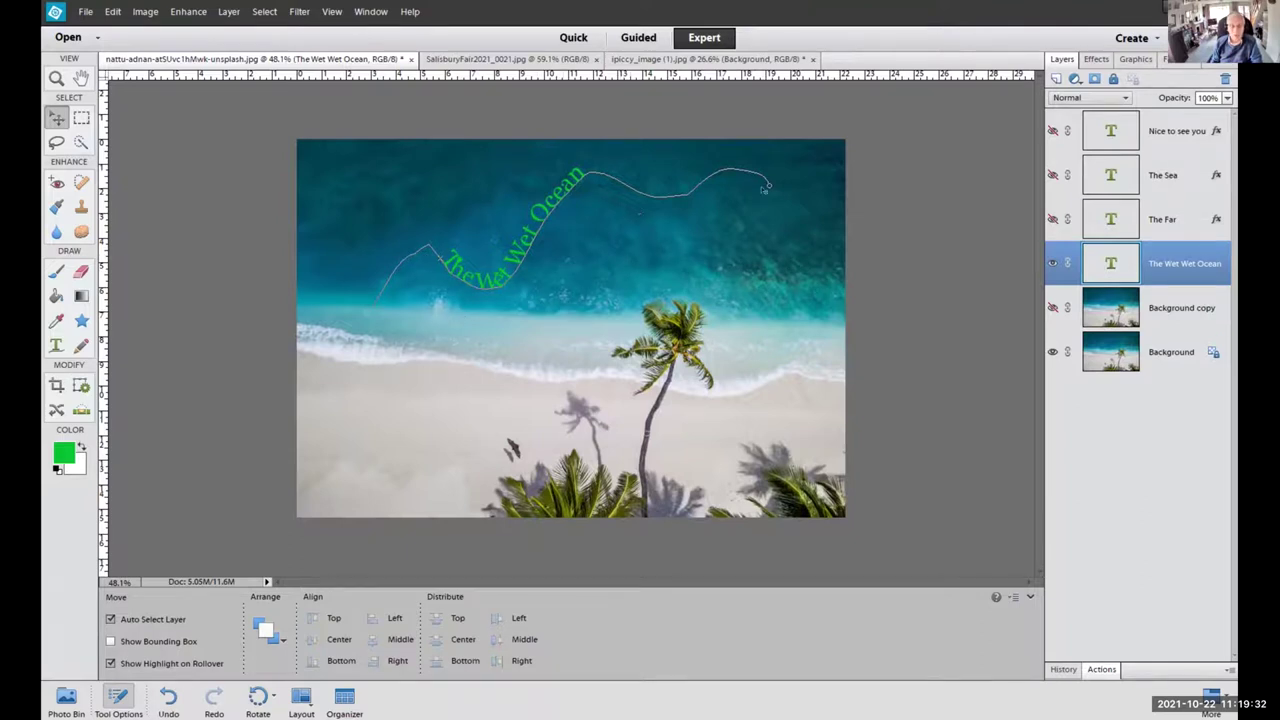
click(706, 226)
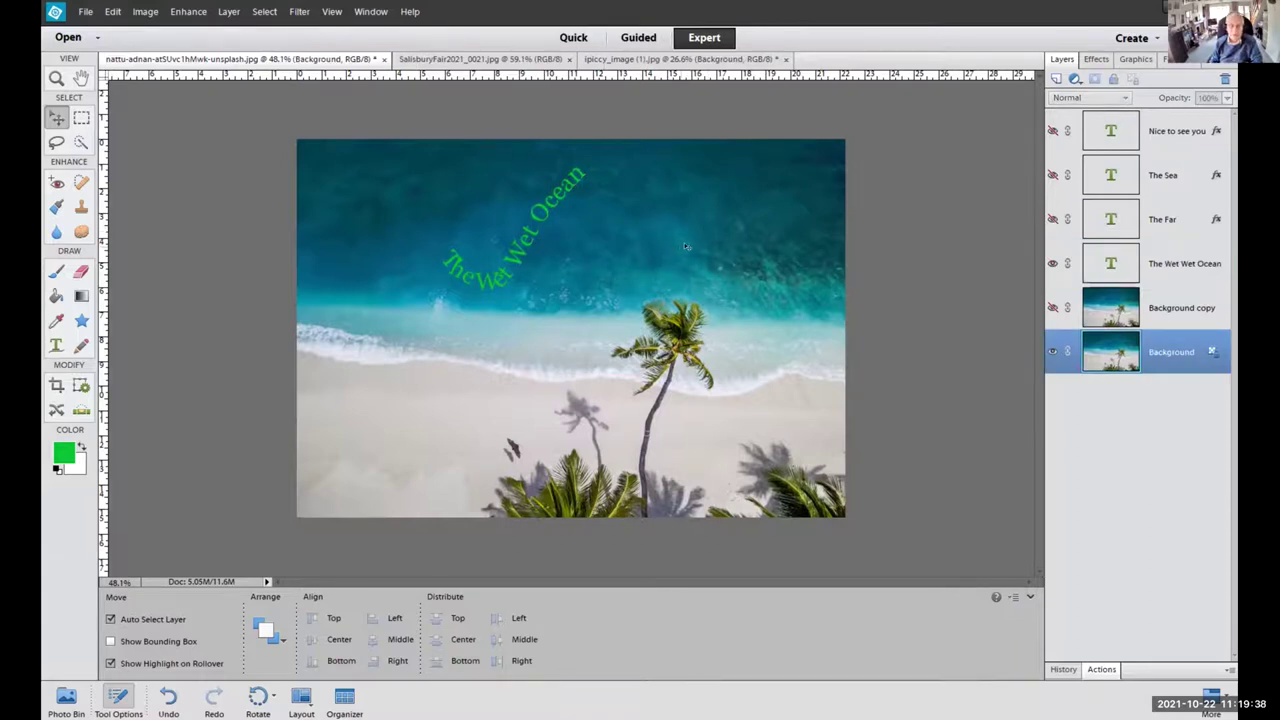
click(549, 201)
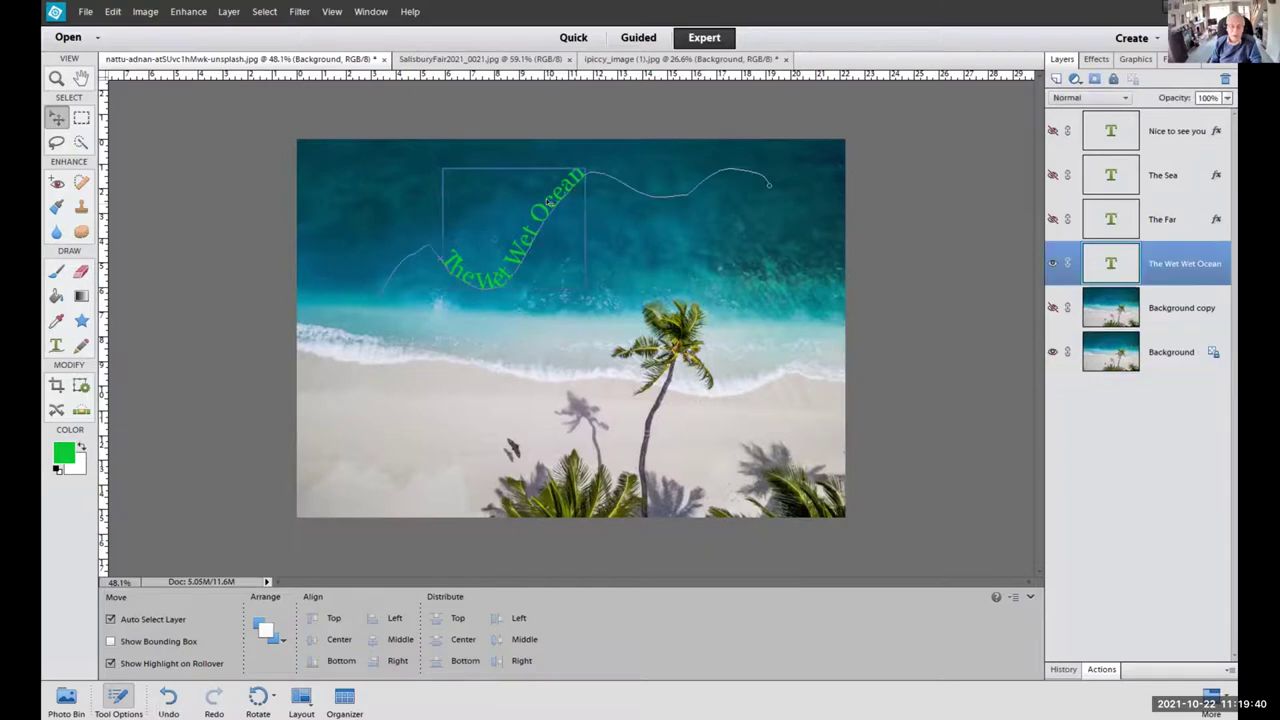
double_click(549, 201)
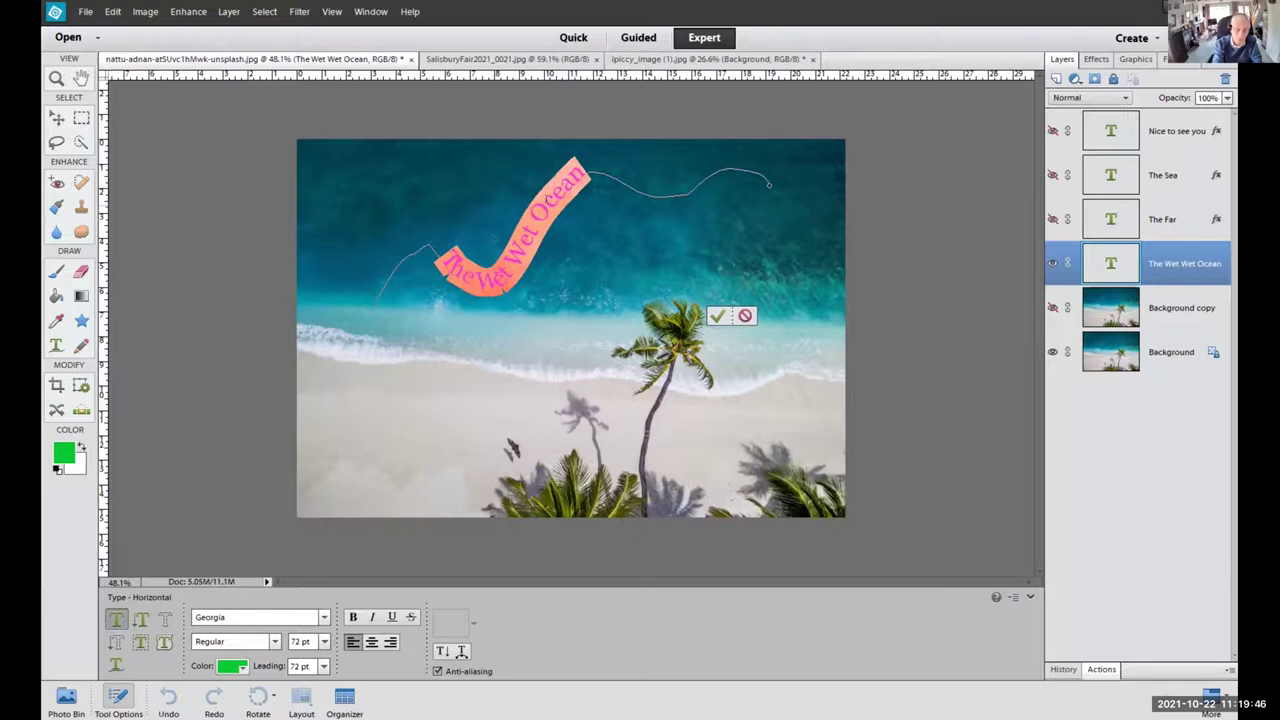
key(Escape)
Try stretching the "The Wet Wet Ocean" path to the right, to about 156% of its width.
key(v)
key(ctrl+t)
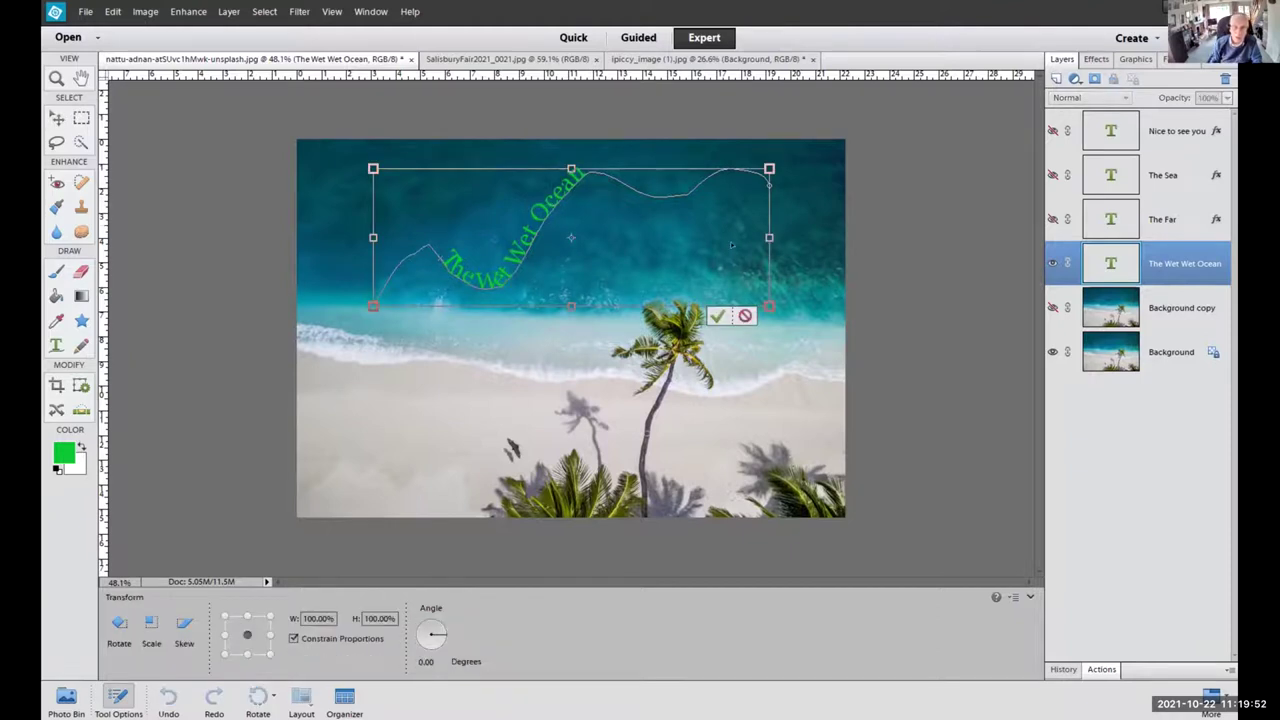
drag(769, 237, 988, 240)
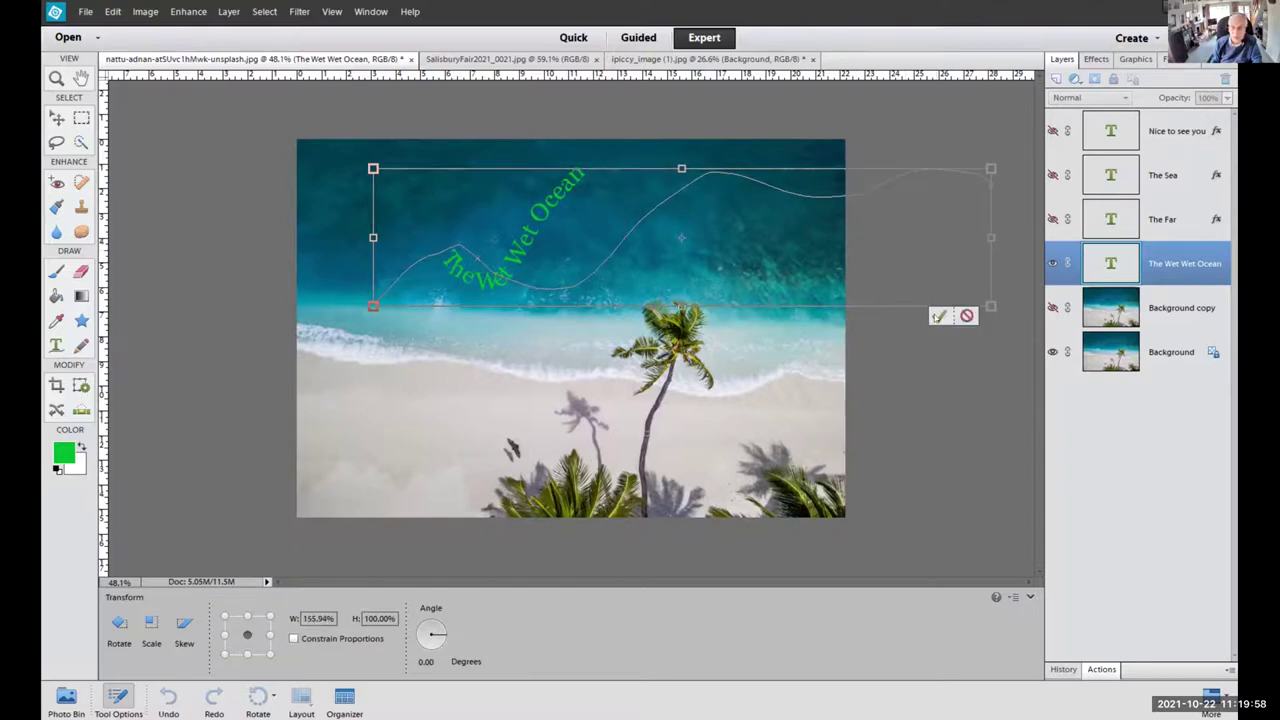
click(937, 316)
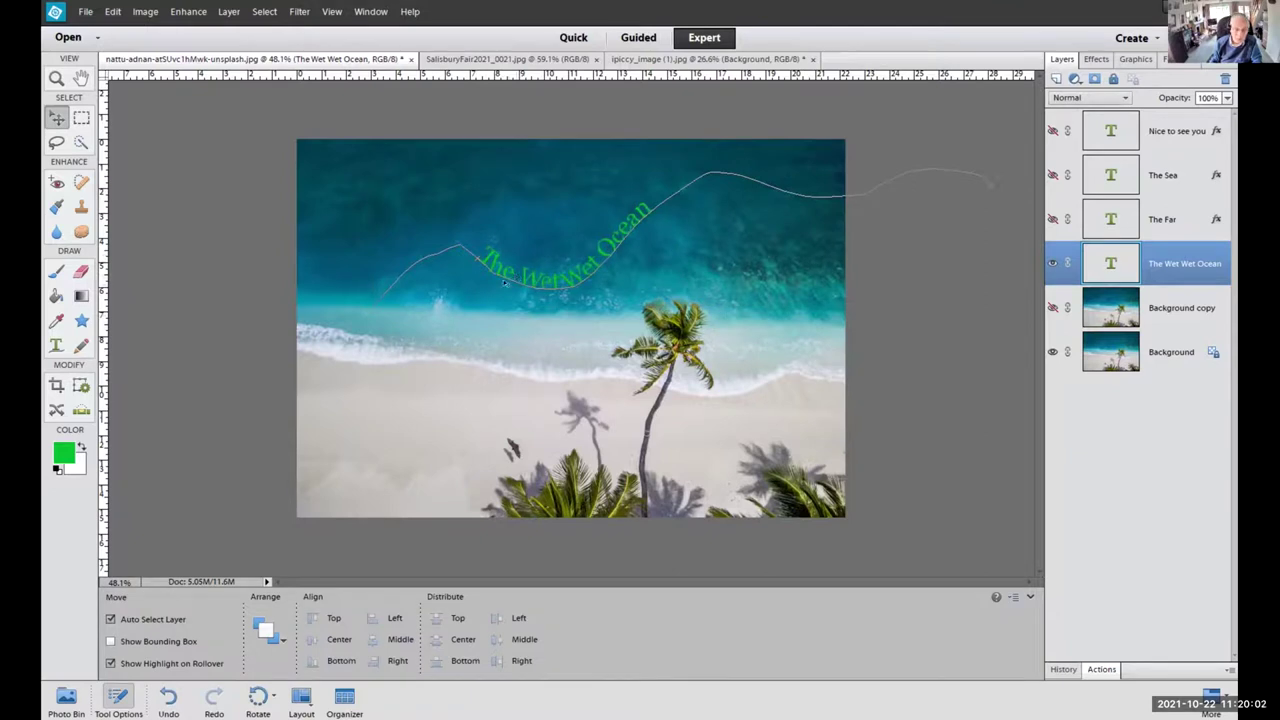
Try stretching the text path vertically to about 226% height, and undo this and the previous width transform.
key(ctrl+t)
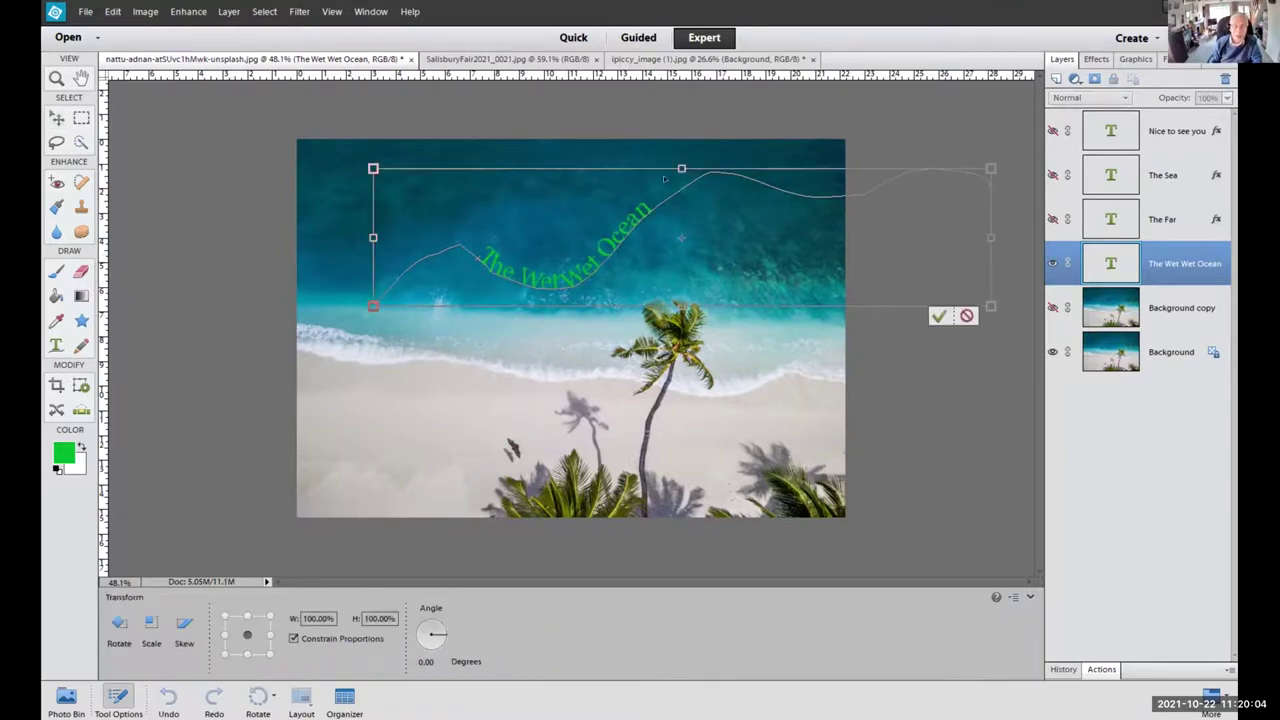
drag(680, 169, 681, 101)
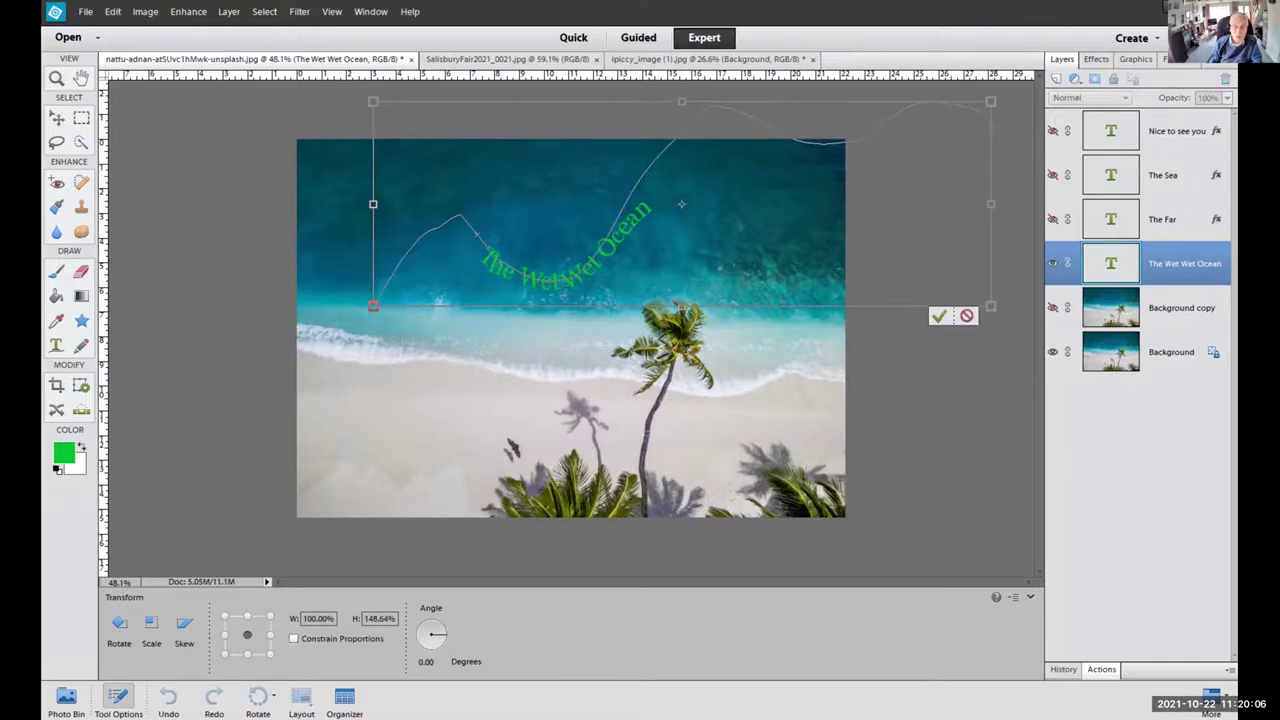
drag(679, 305, 662, 409)
drag(699, 209, 697, 163)
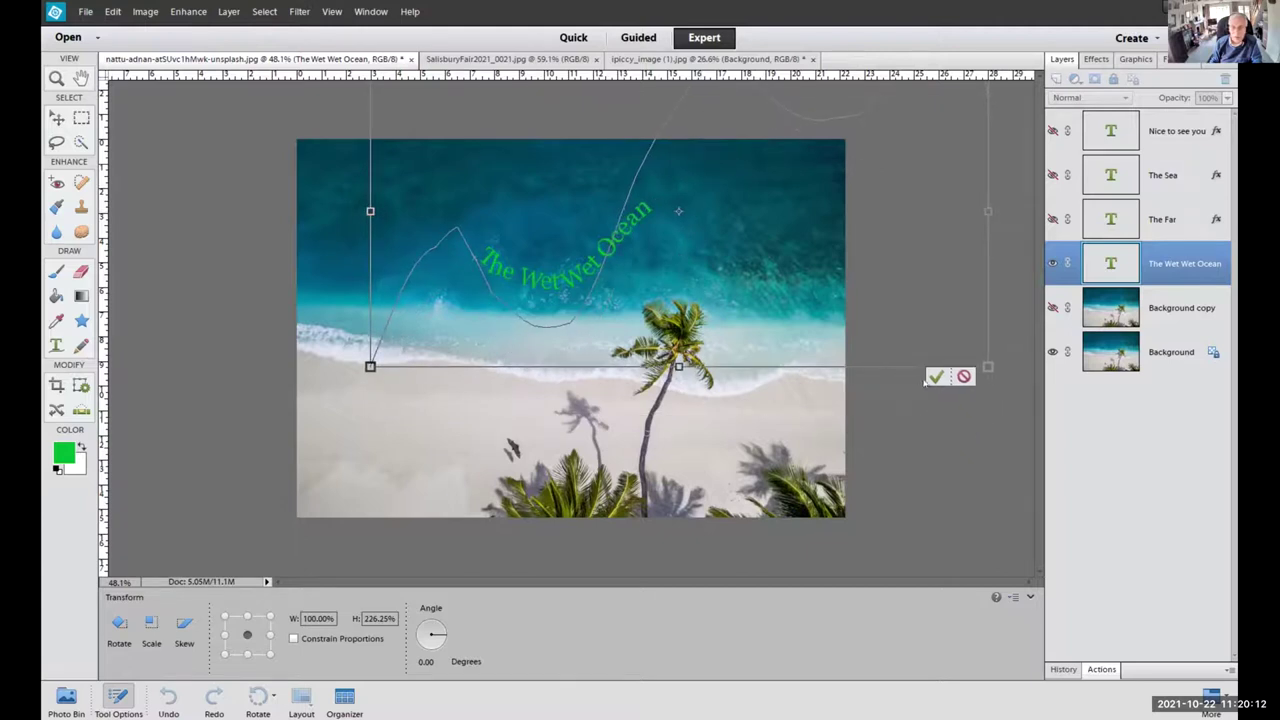
click(935, 376)
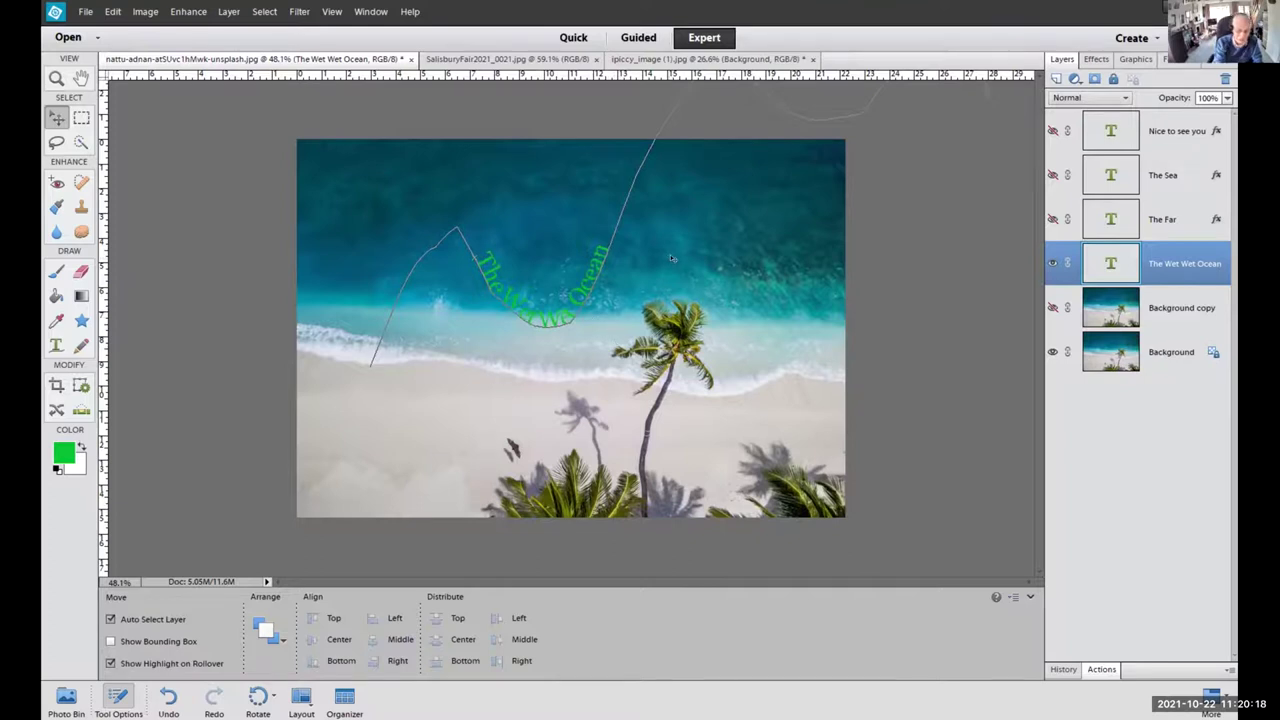
key(ctrl+z)
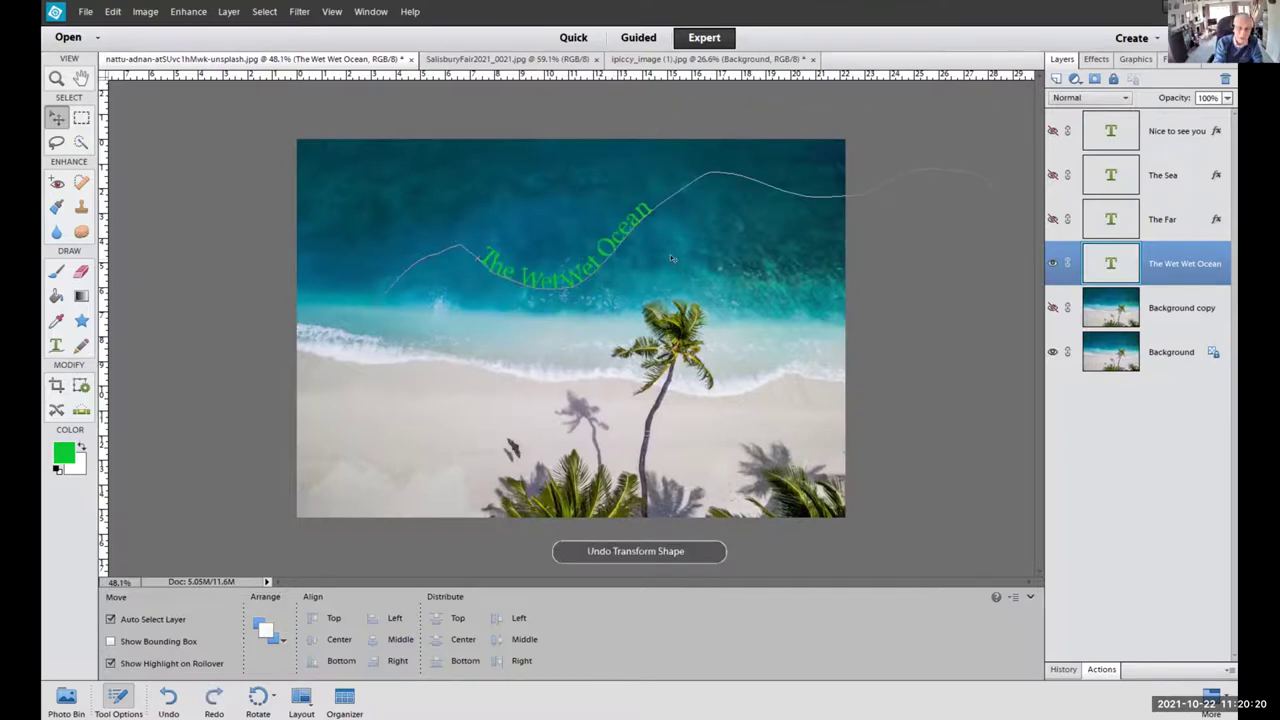
key(ctrl+z)
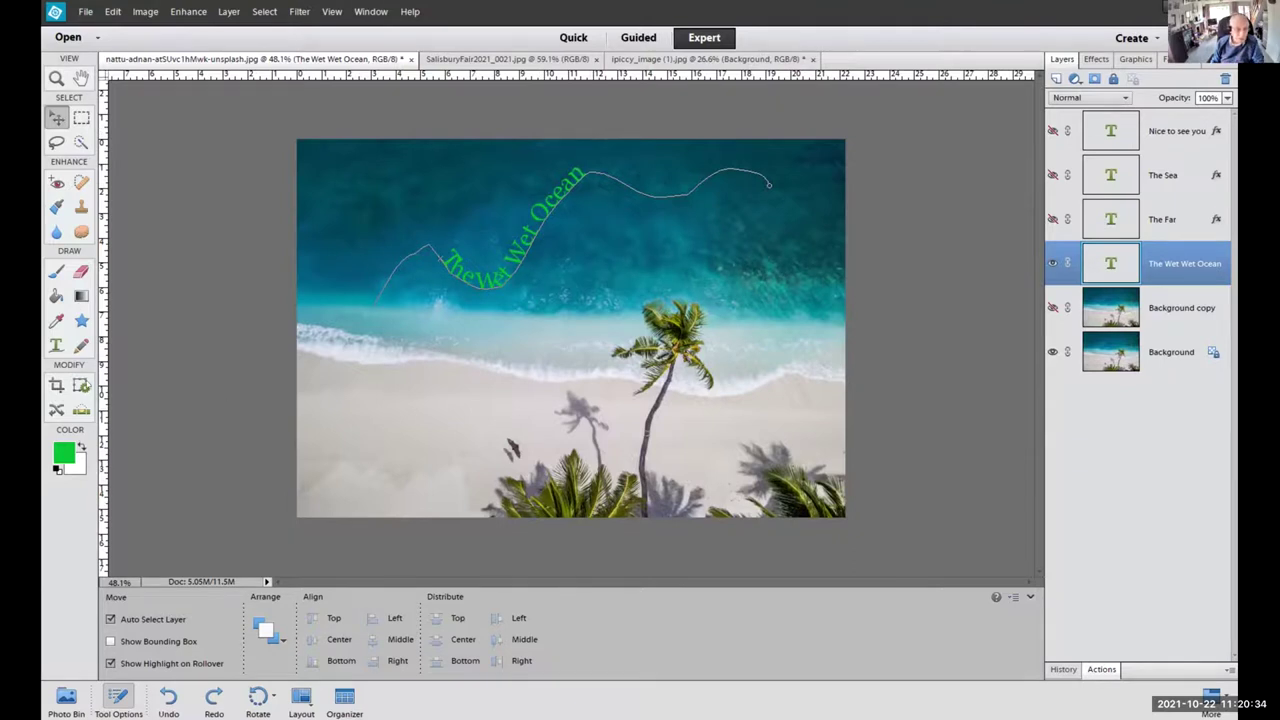
Hide the "The Wet Wet Ocean" layer and activate the Horizontal Type Mask tool.
click(56, 345)
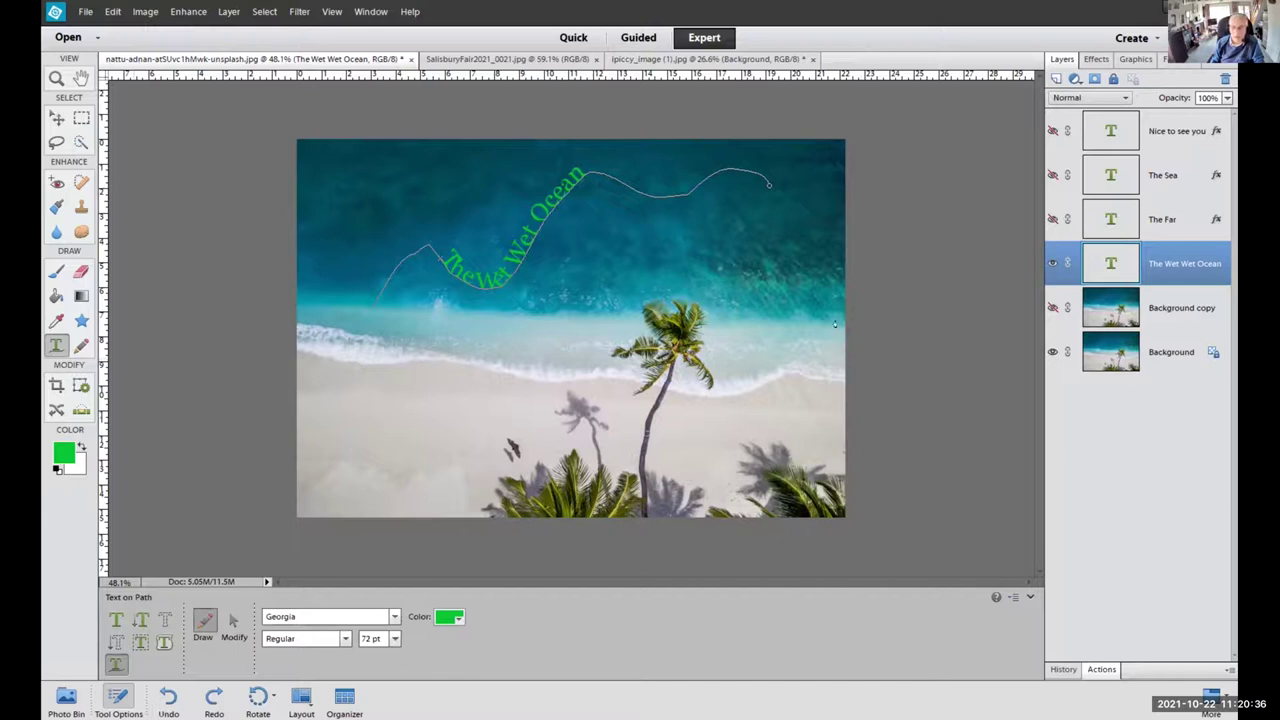
click(1052, 263)
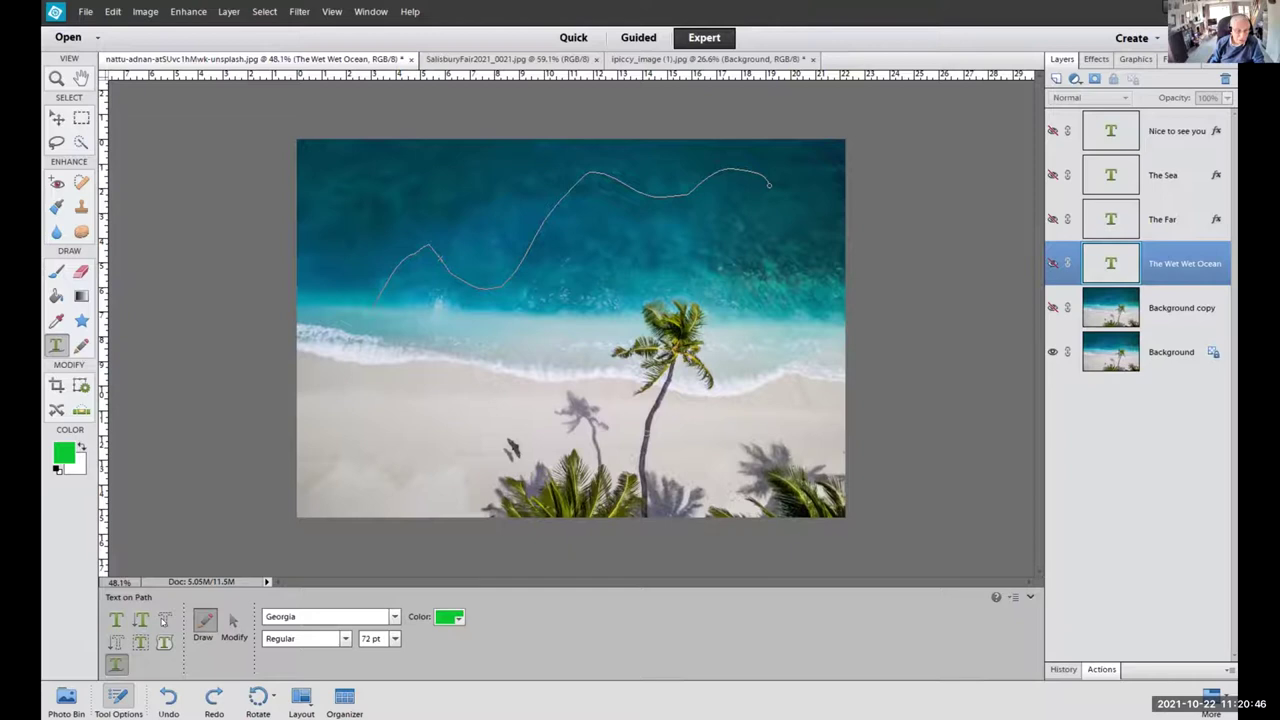
click(164, 620)
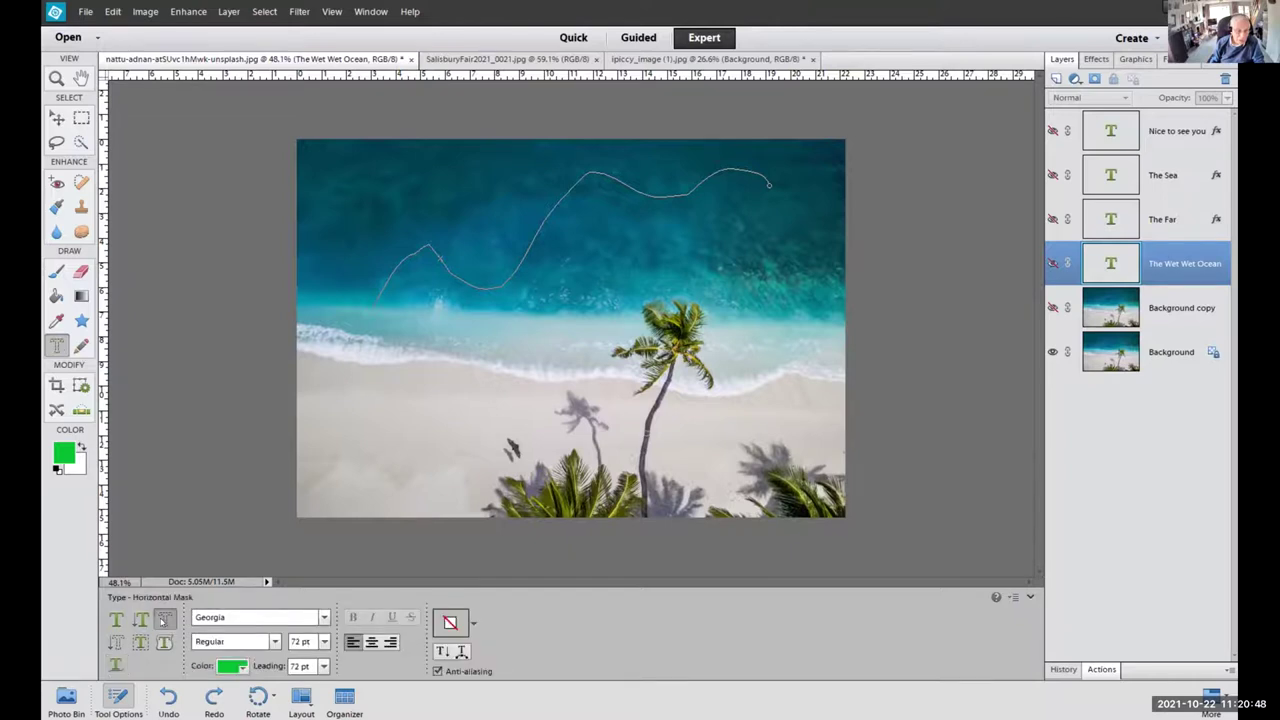
Create a horizontal type mask selection reading "The Ocean" in 72 pt Georgia over the upper-left part of the sea.
click(352, 200)
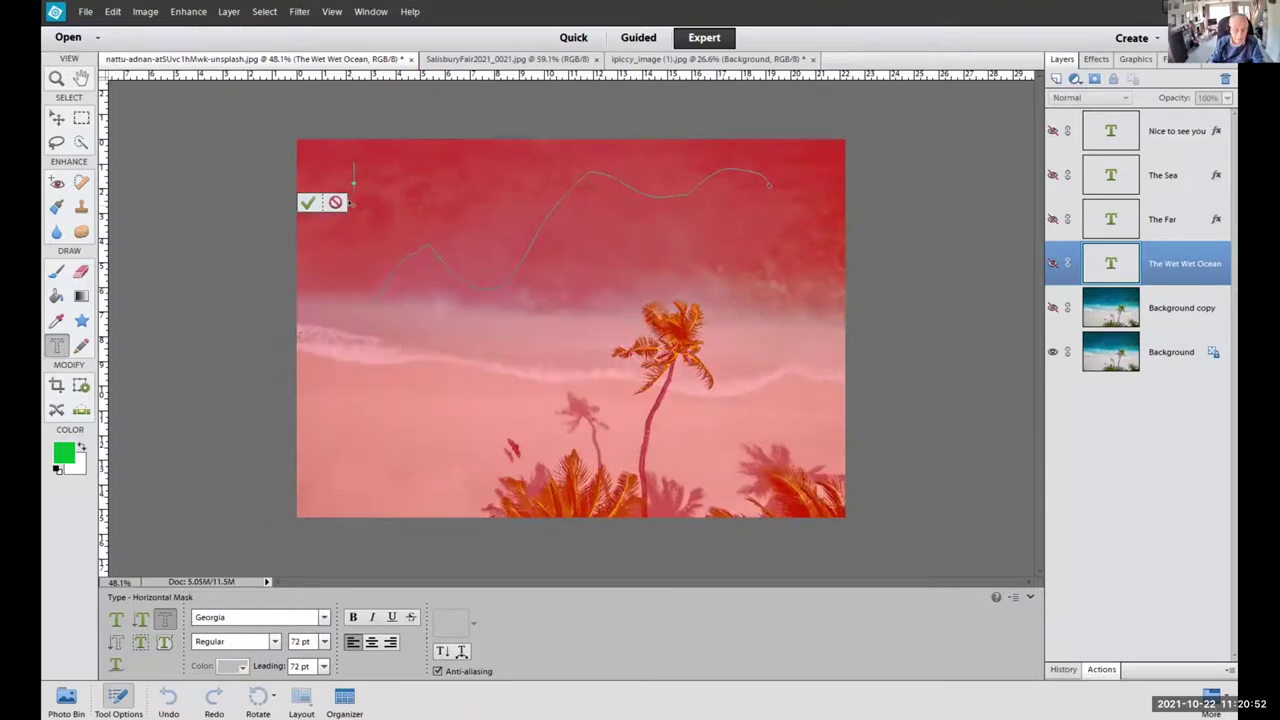
text(The)
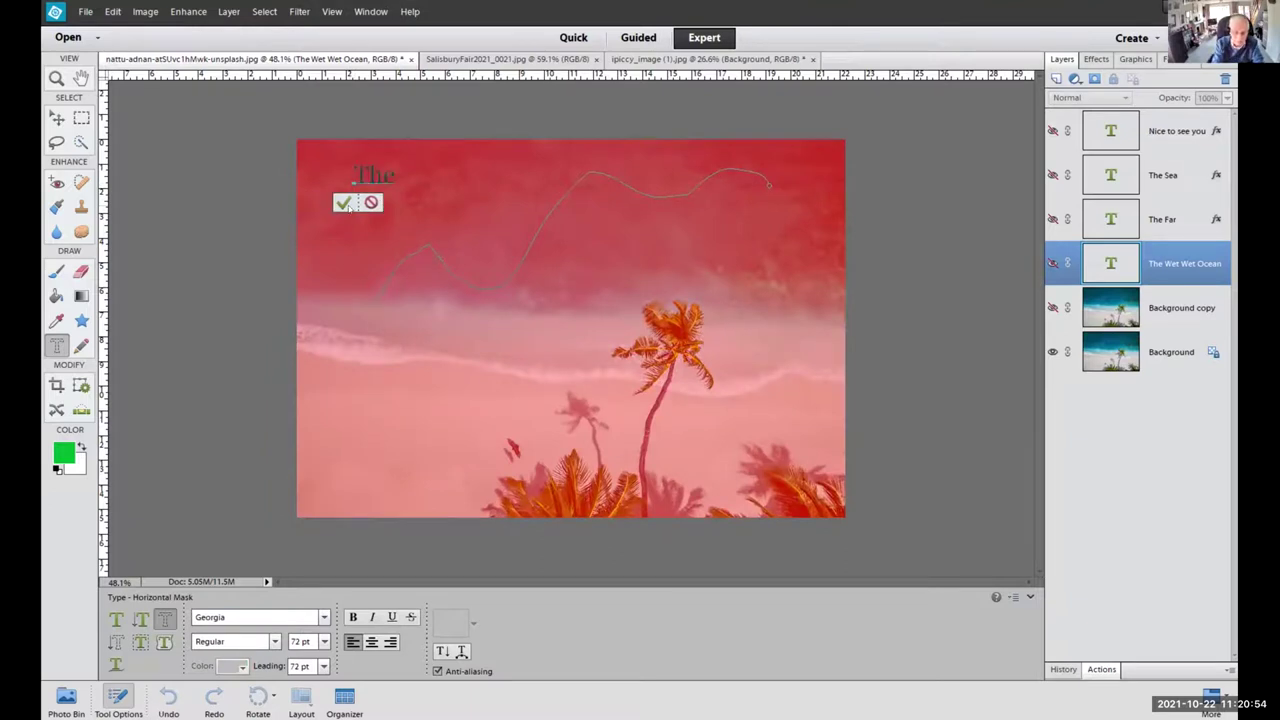
click(349, 204)
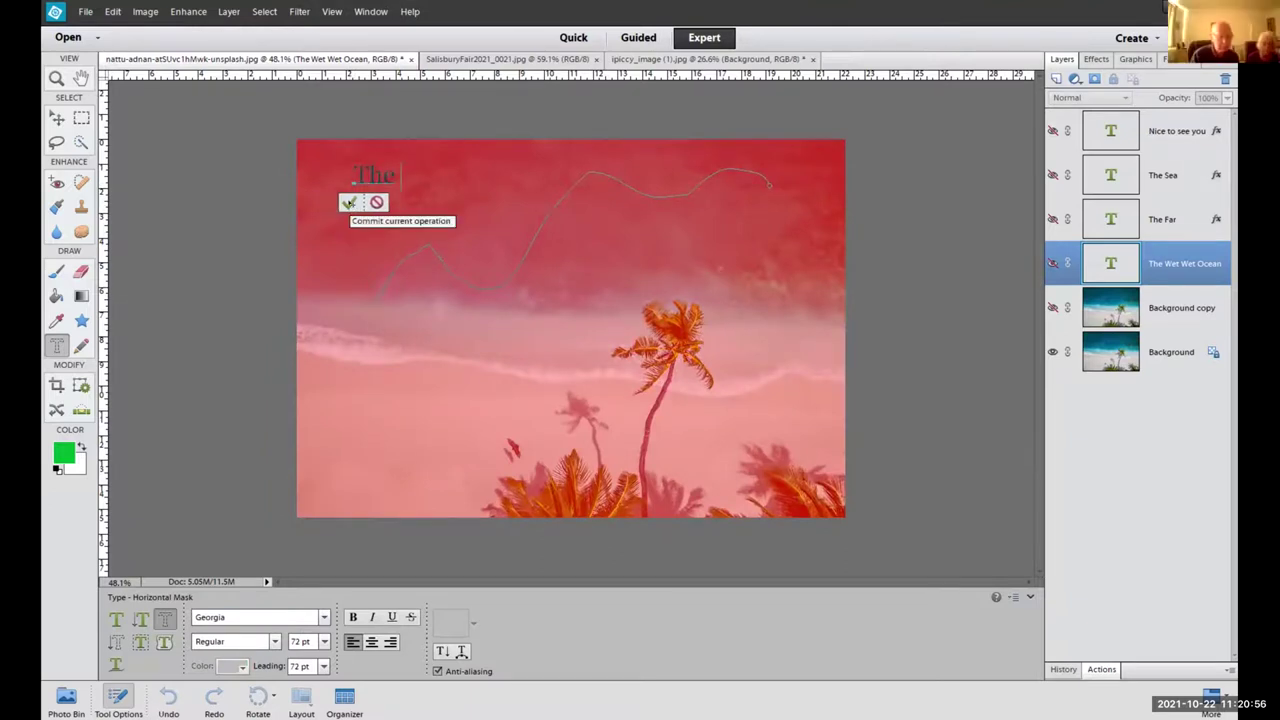
text(Ocean)
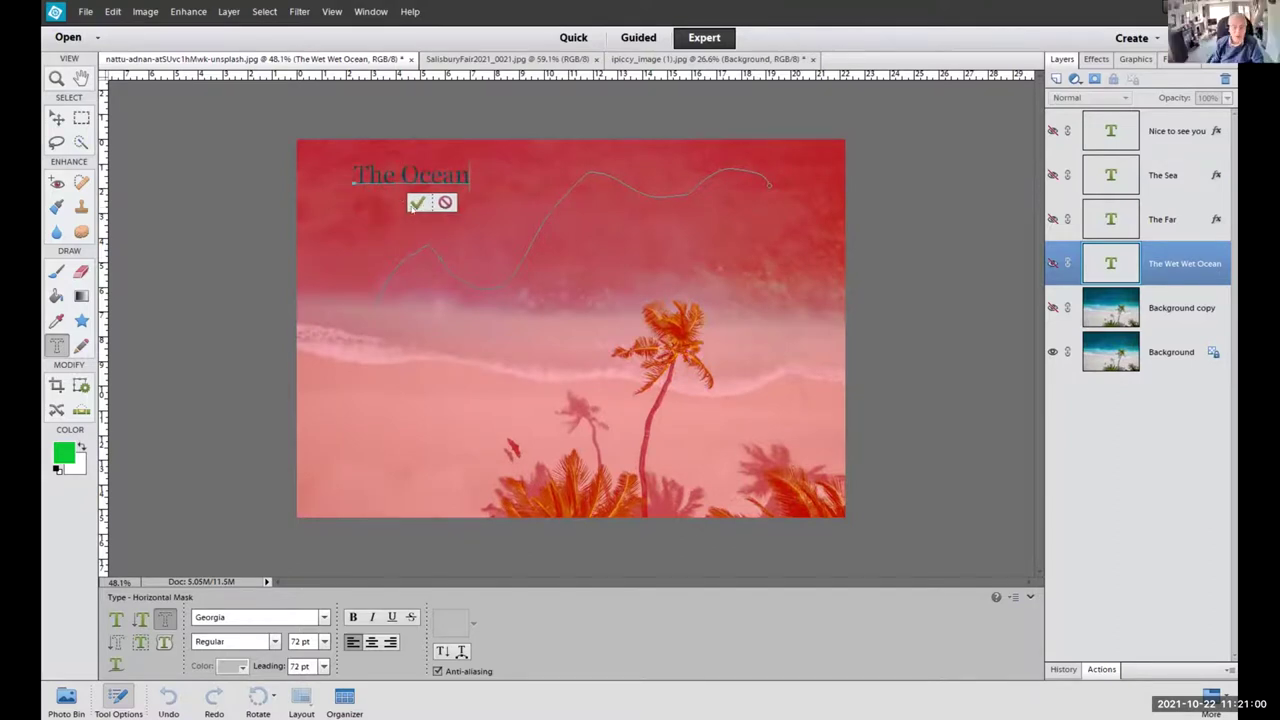
click(416, 203)
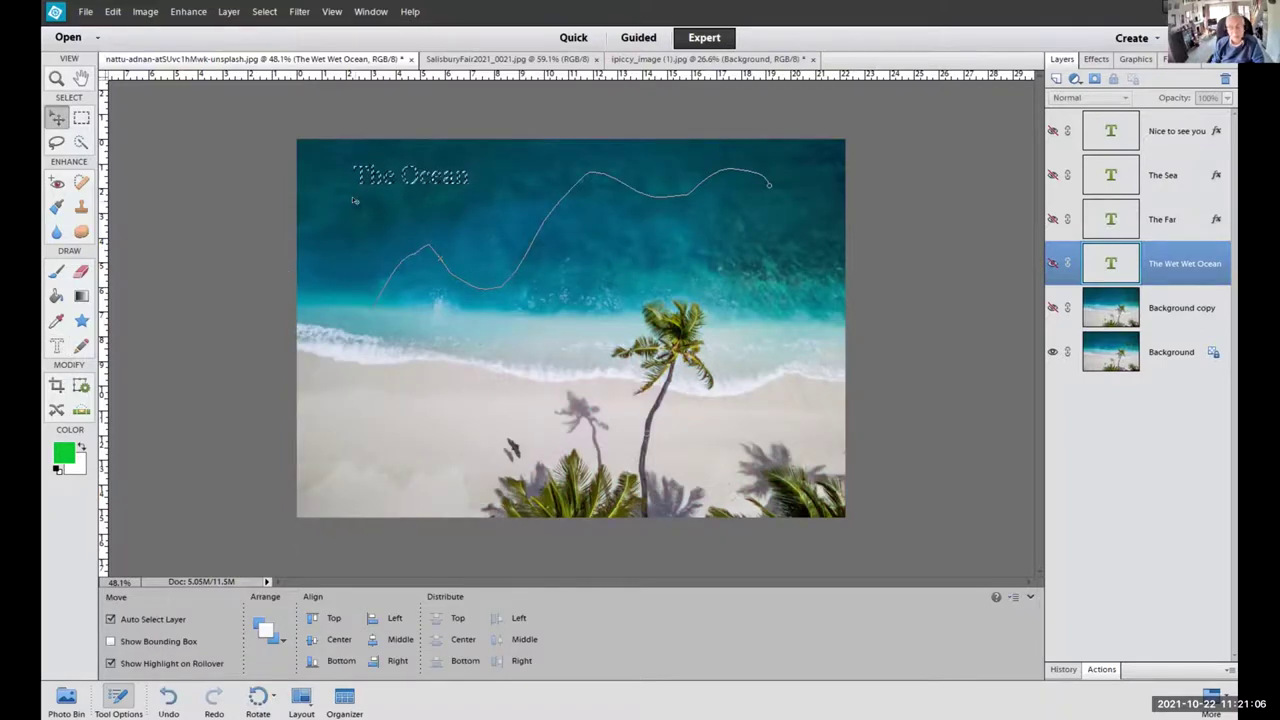
Stretch the "The Ocean" selection on the Background layer to about 172% width and 702% height.
key(ctrl+t)
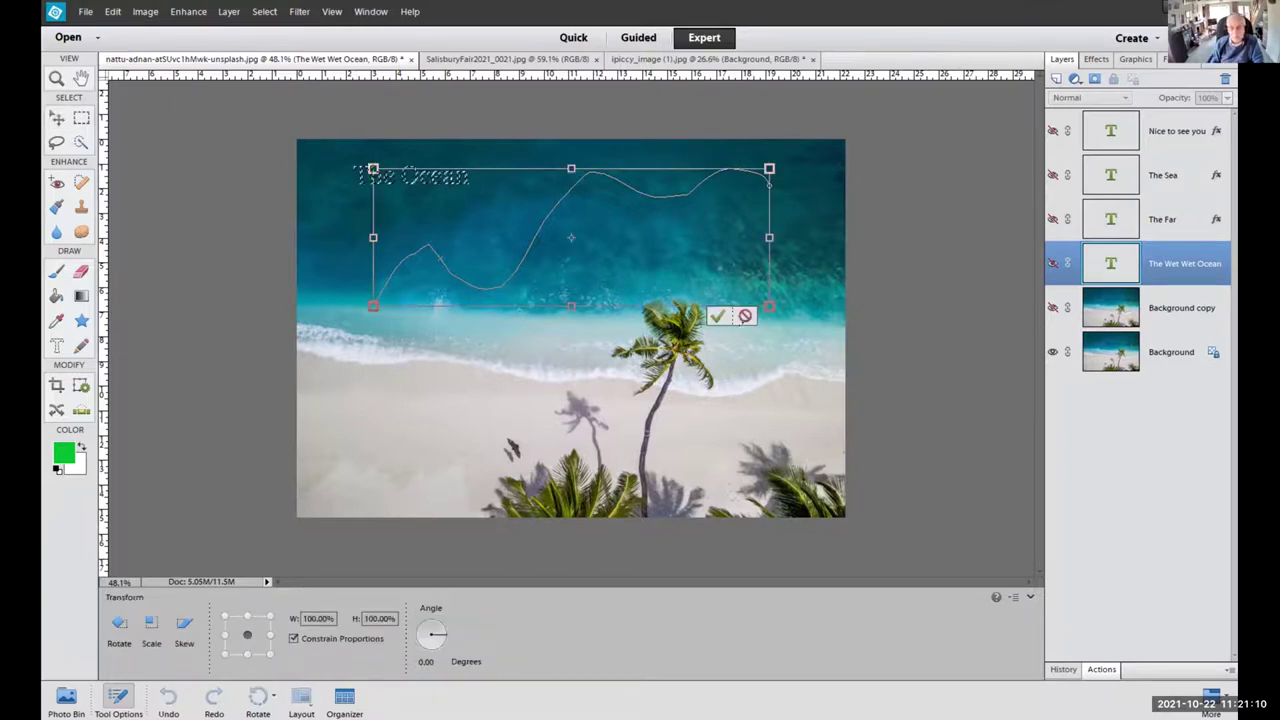
click(718, 316)
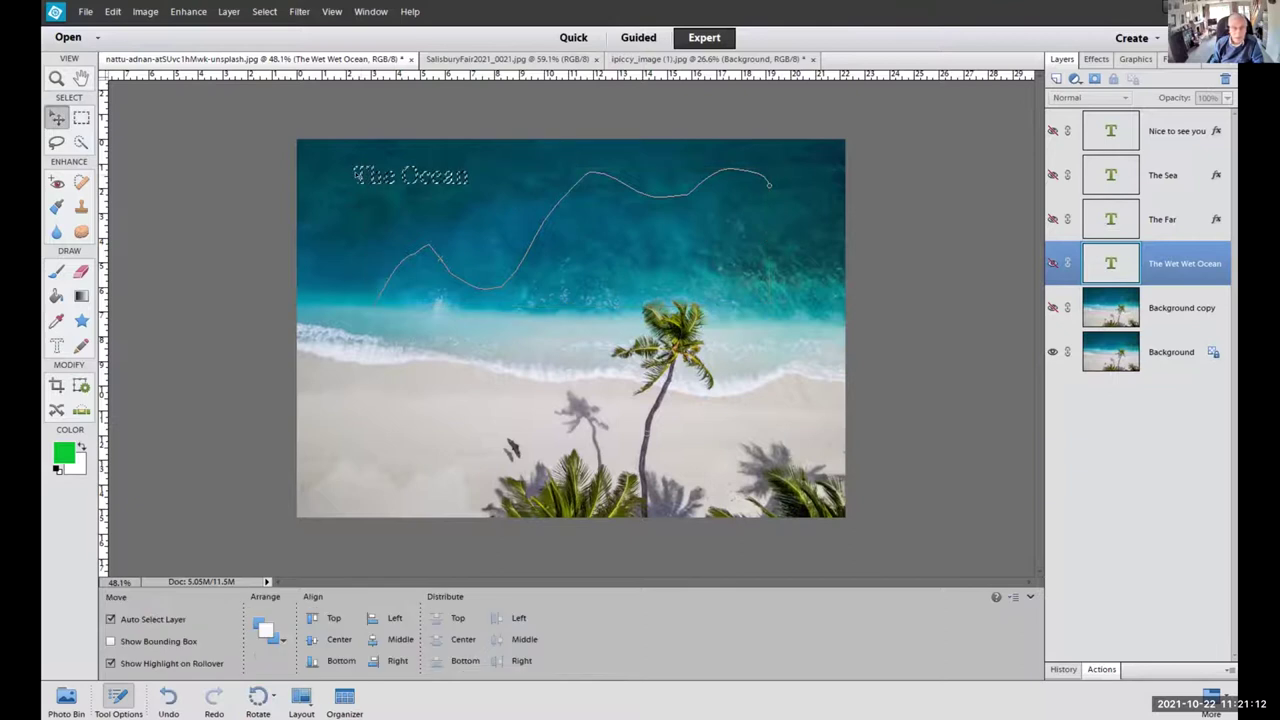
click(362, 176)
key(ctrl+t)
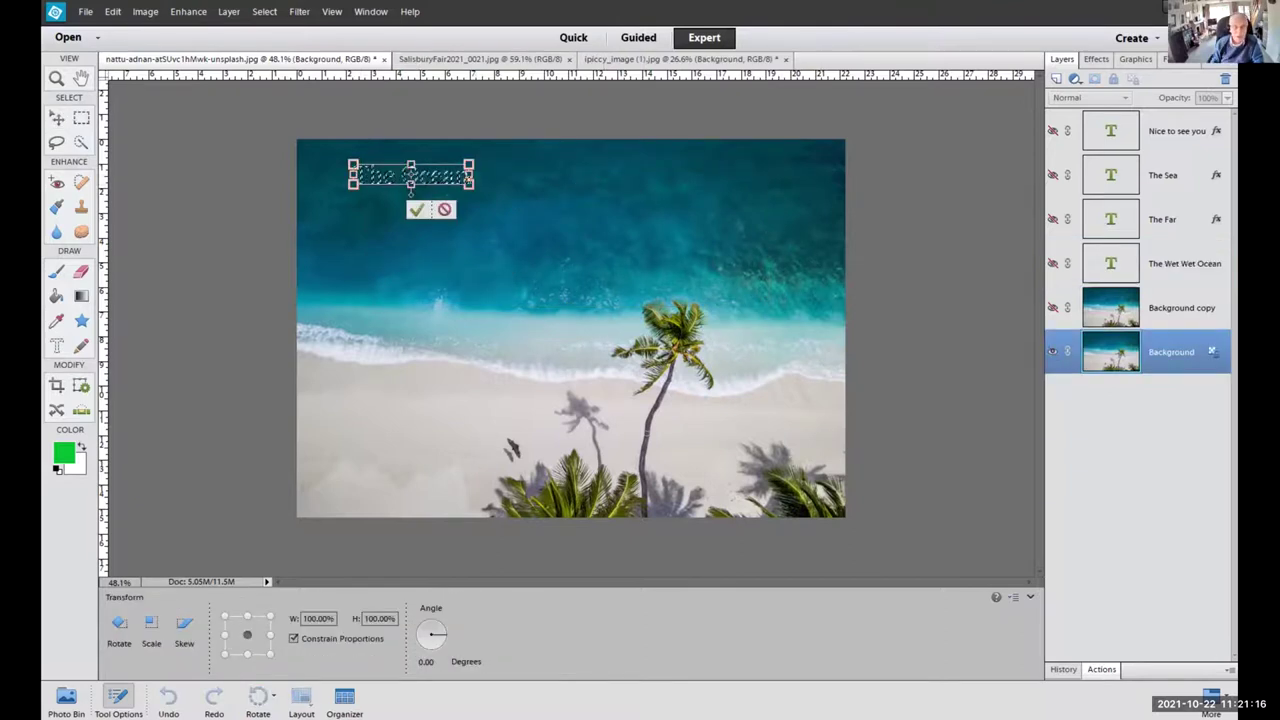
drag(473, 176, 552, 176)
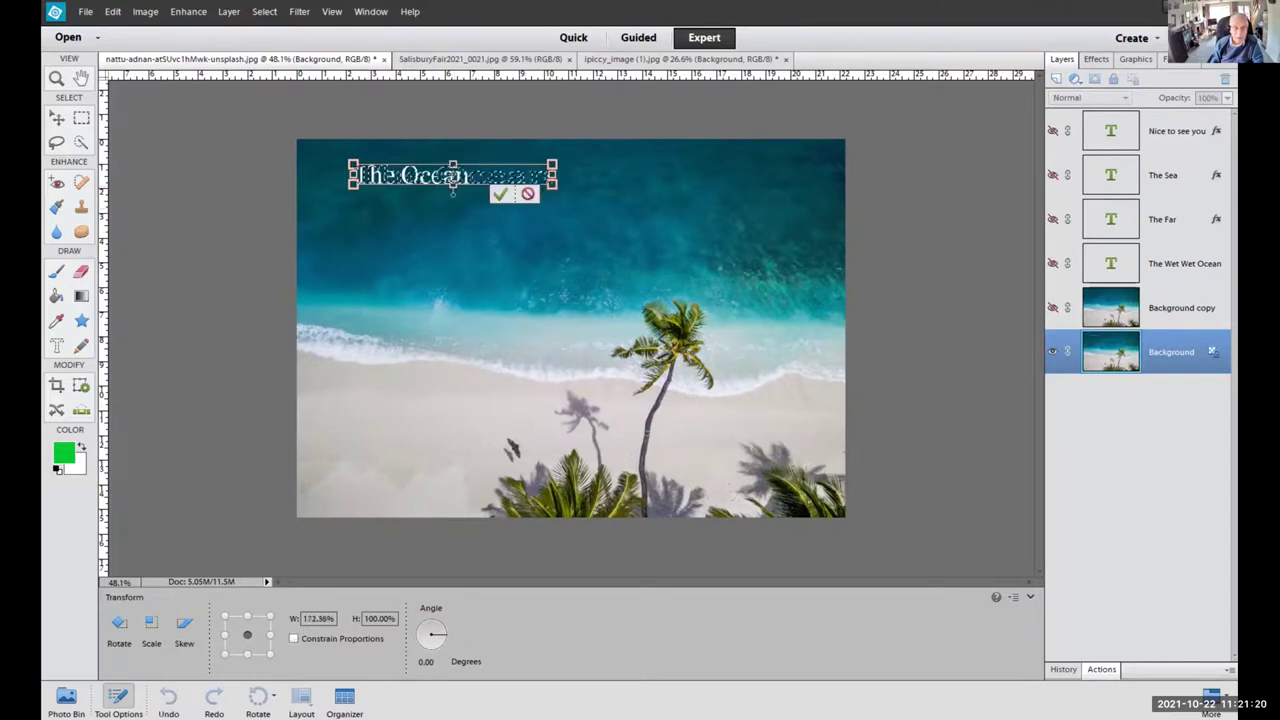
drag(453, 188, 452, 303)
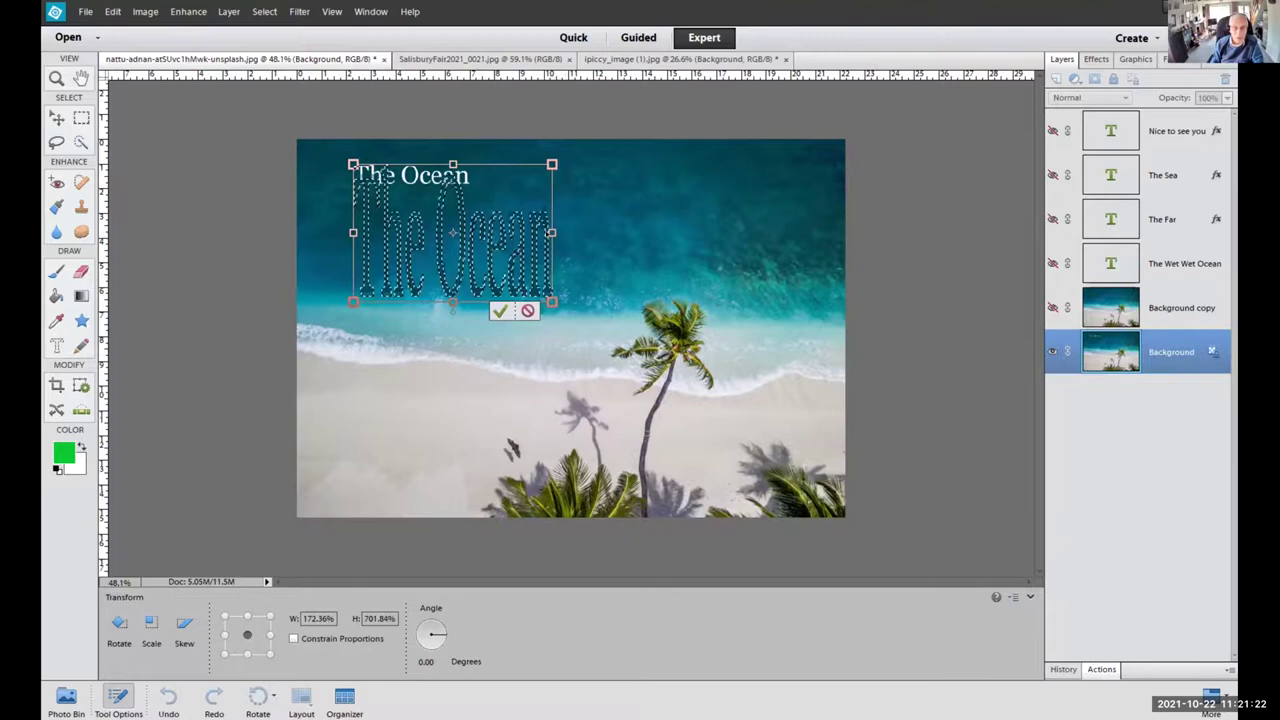
Stretch the "The Ocean" lettering selection horizontally to about 336% width and apply the transform.
drag(552, 232, 692, 228)
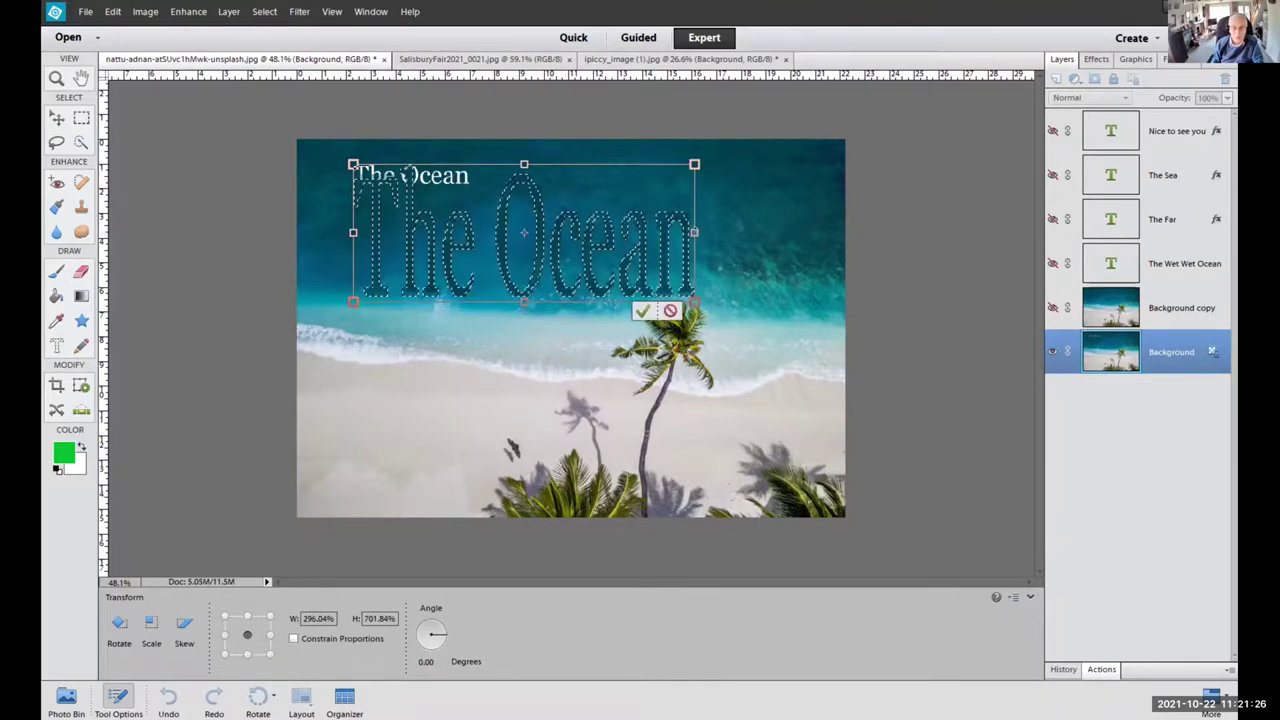
drag(694, 232, 735, 228)
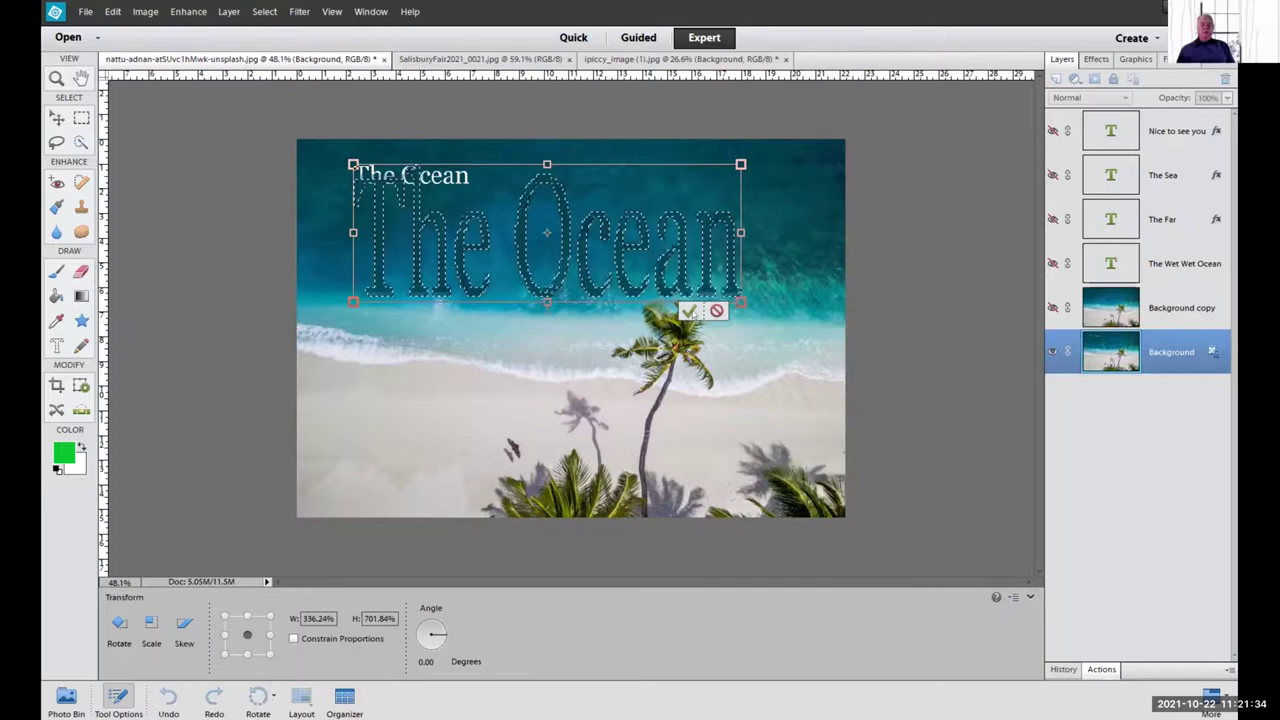
key(Return)
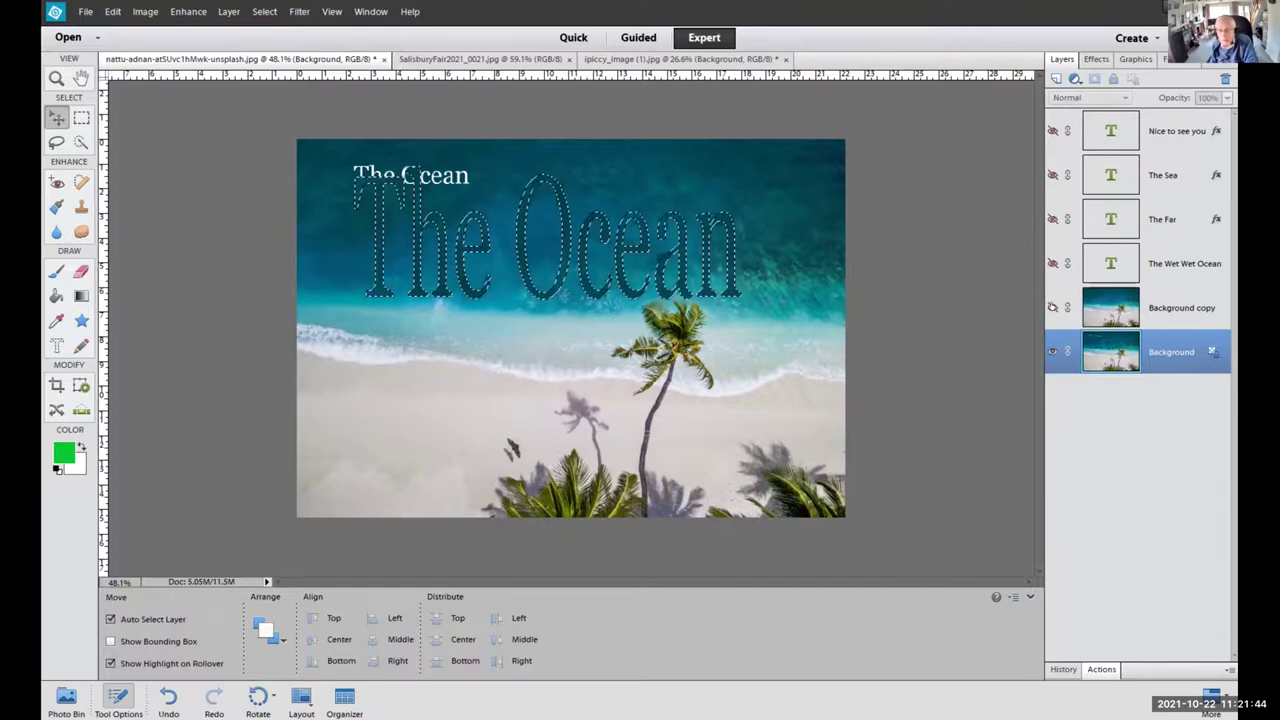
Show the Background copy layer and make it the active layer.
click(1052, 307)
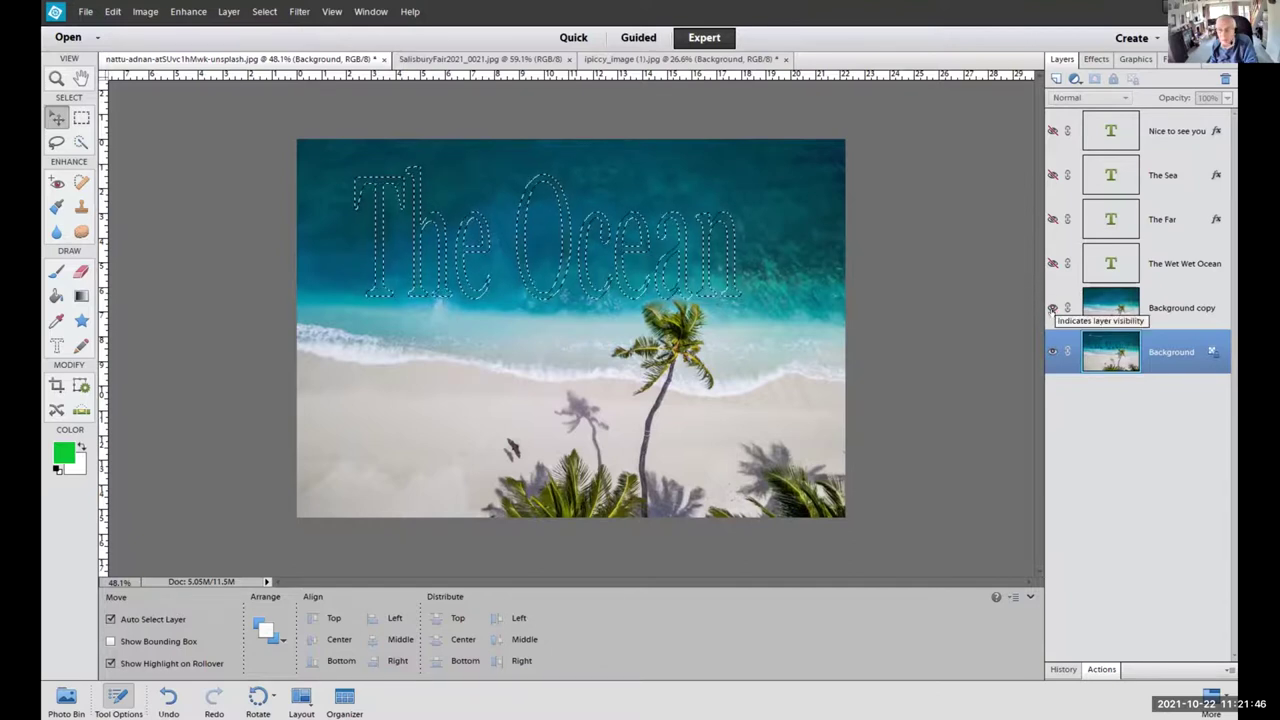
click(1106, 309)
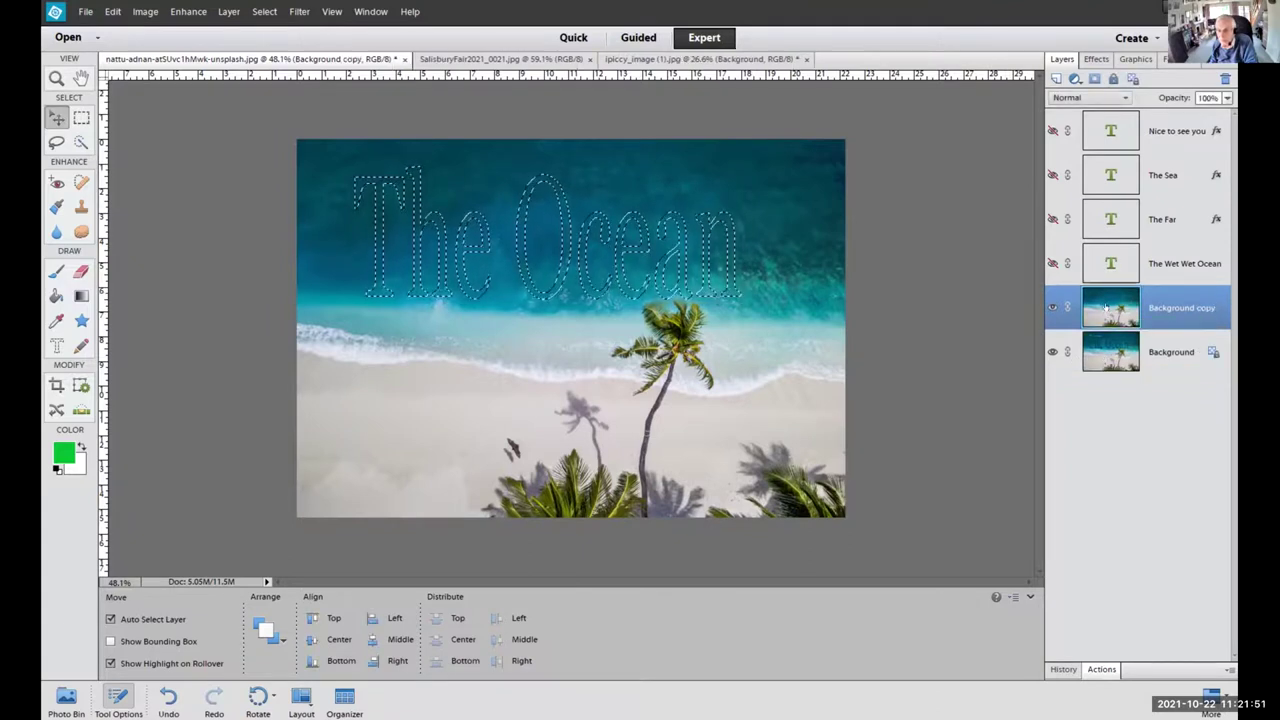
Check the contents of the Background and the four text layers by briefly switching each one's visibility.
click(1052, 351)
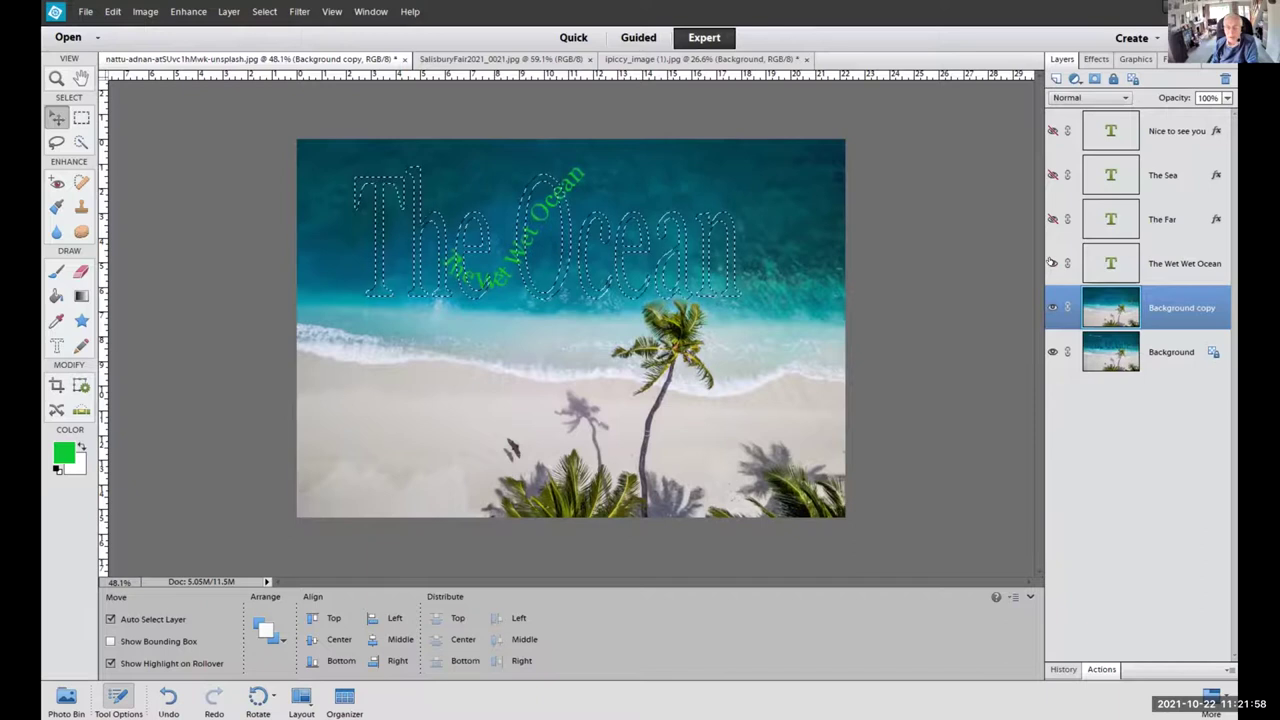
click(1052, 263)
click(1052, 219)
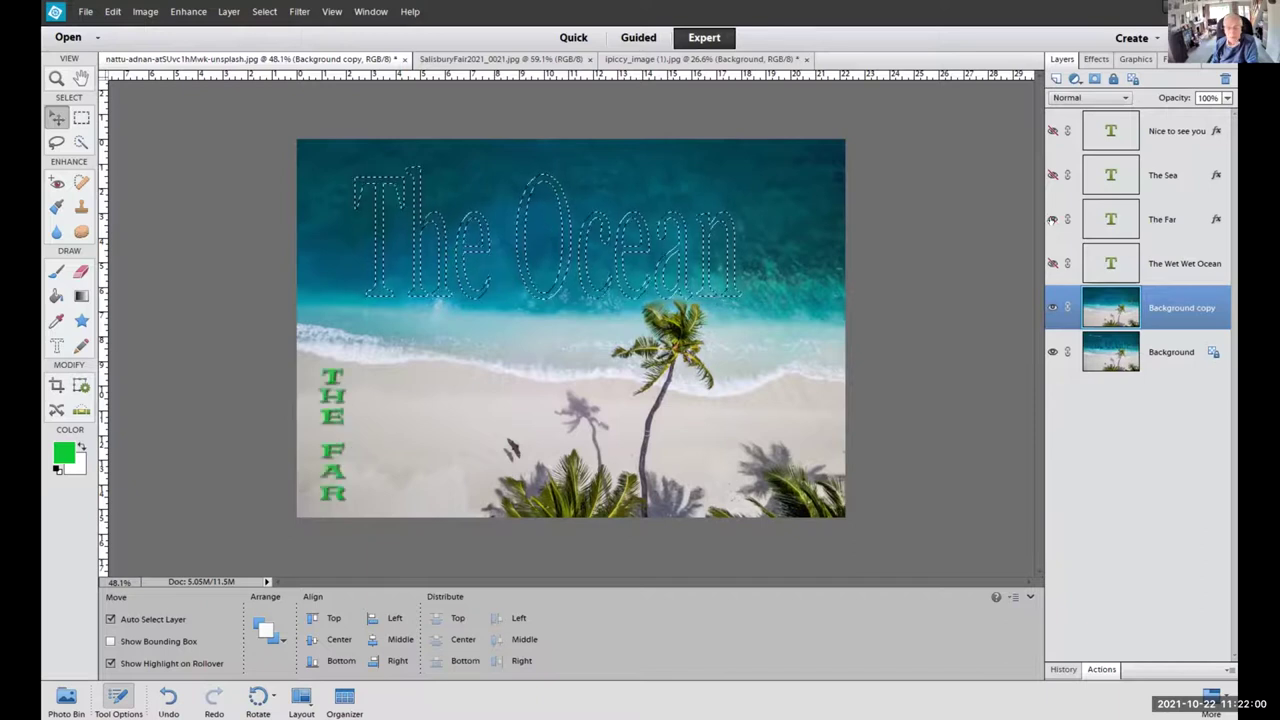
click(1052, 219)
click(1052, 175)
click(1052, 175)
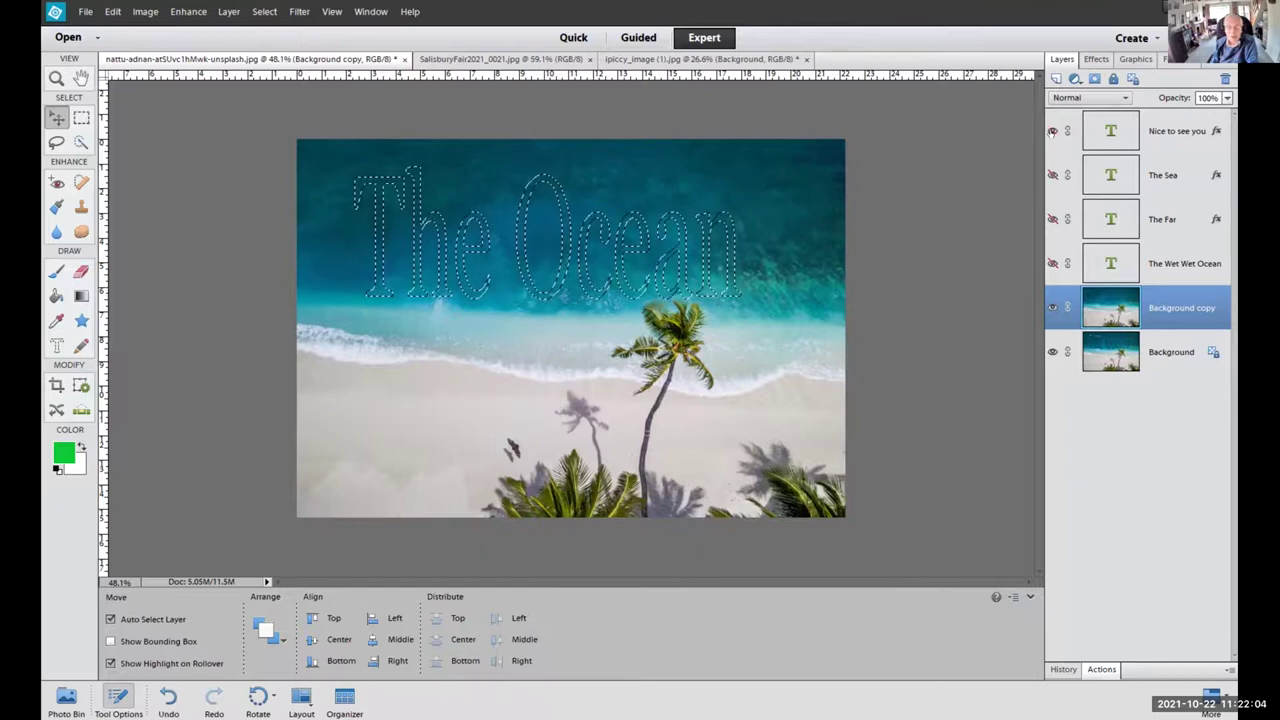
click(1052, 131)
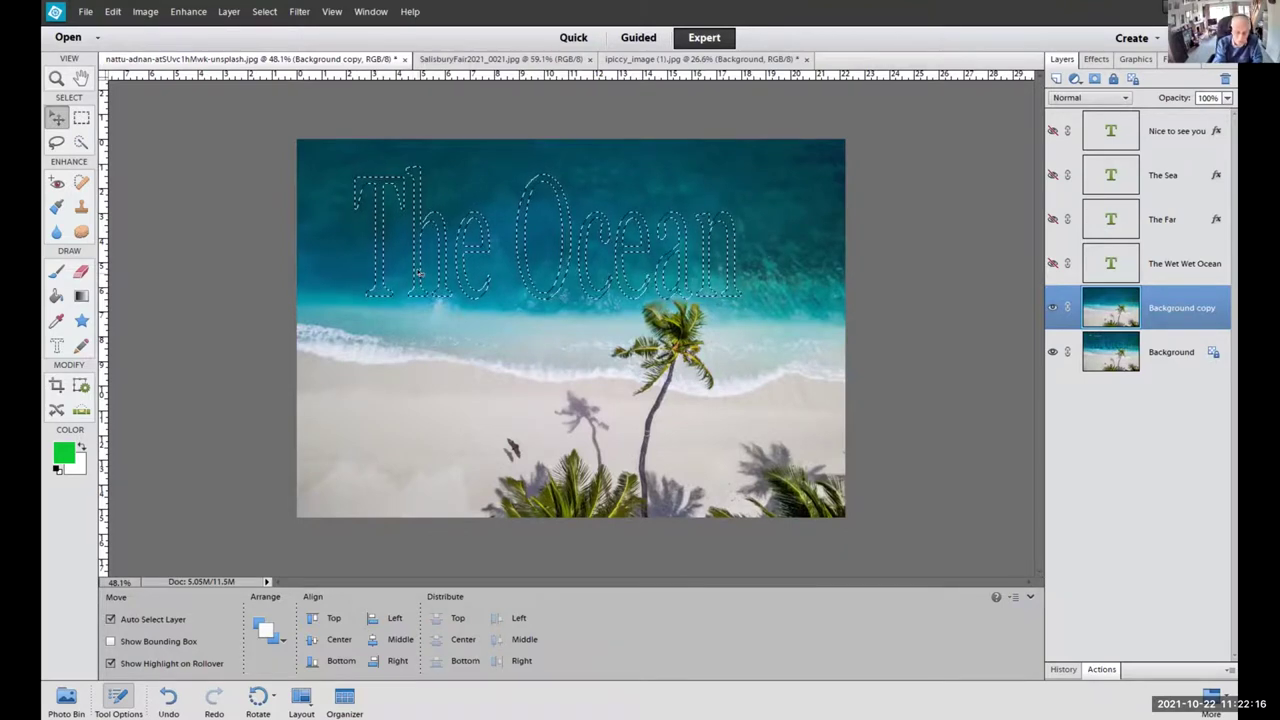
Try copying the lettering selection onto a new layer, and undo it.
key(ctrl+j)
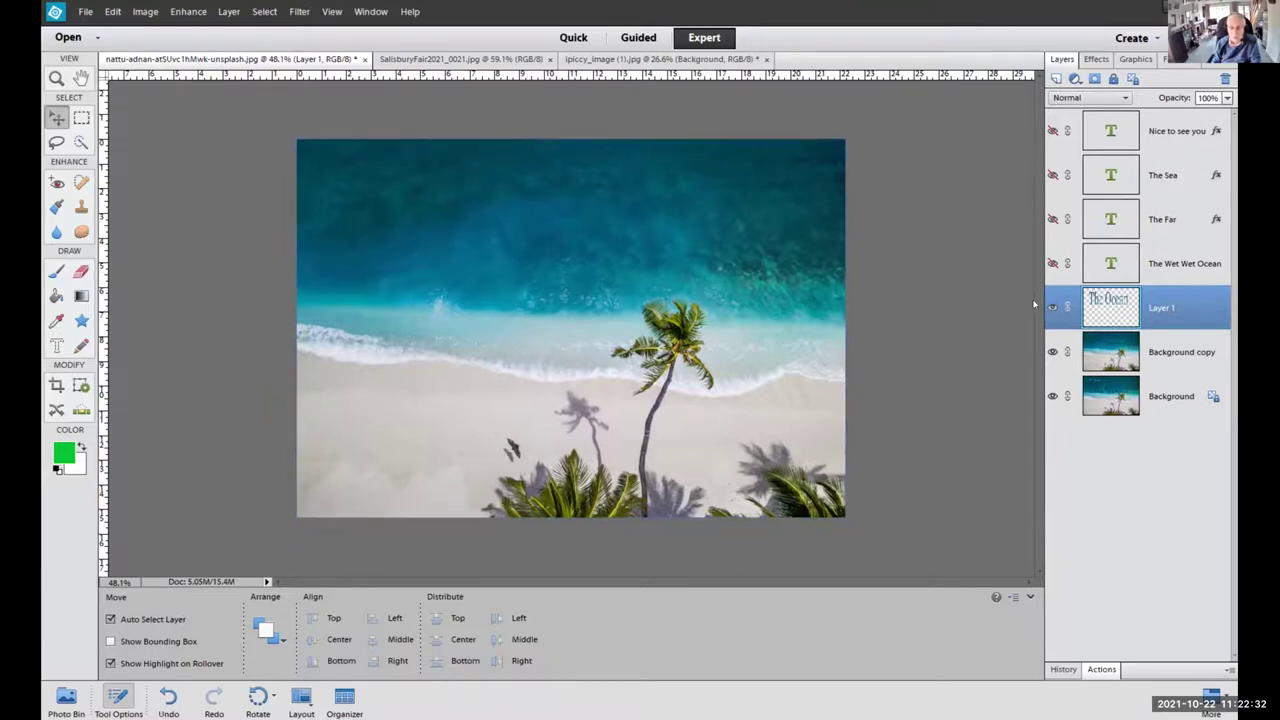
key(ctrl+z)
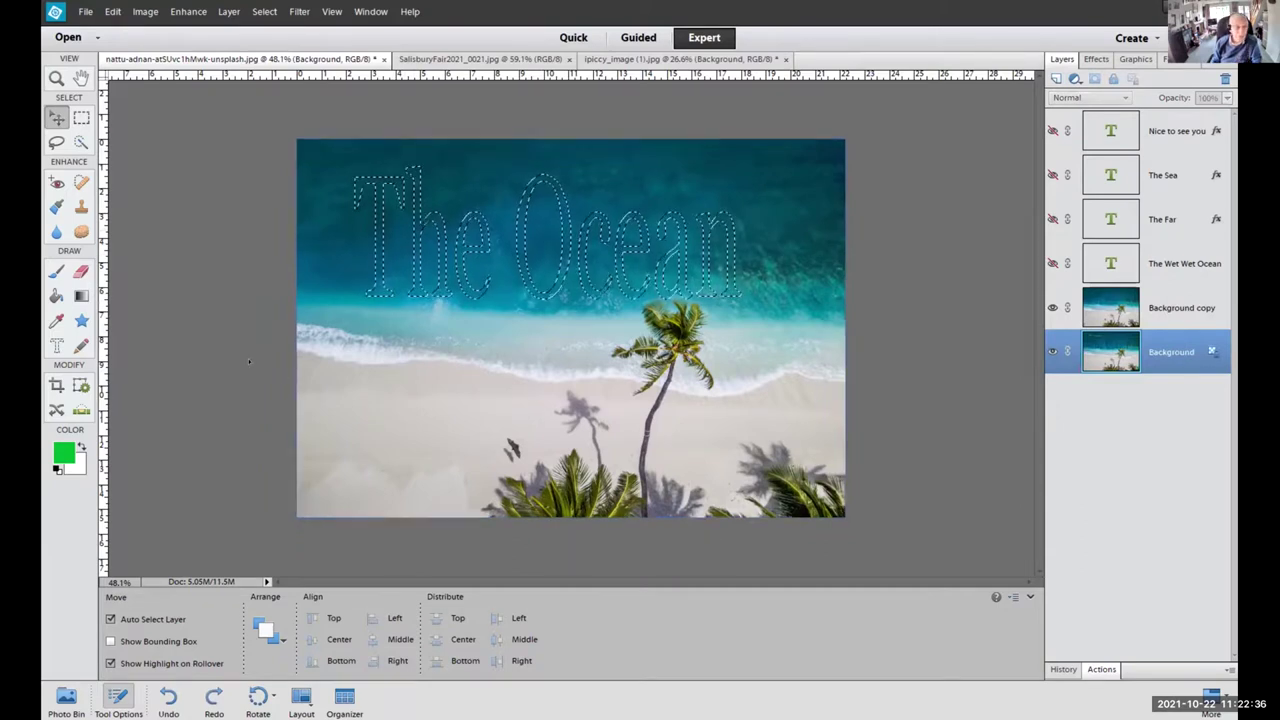
Try a 20 px green outside stroke around the lettering selection on the Background, inspect it with Background copy hidden, and undo it.
click(88, 11)
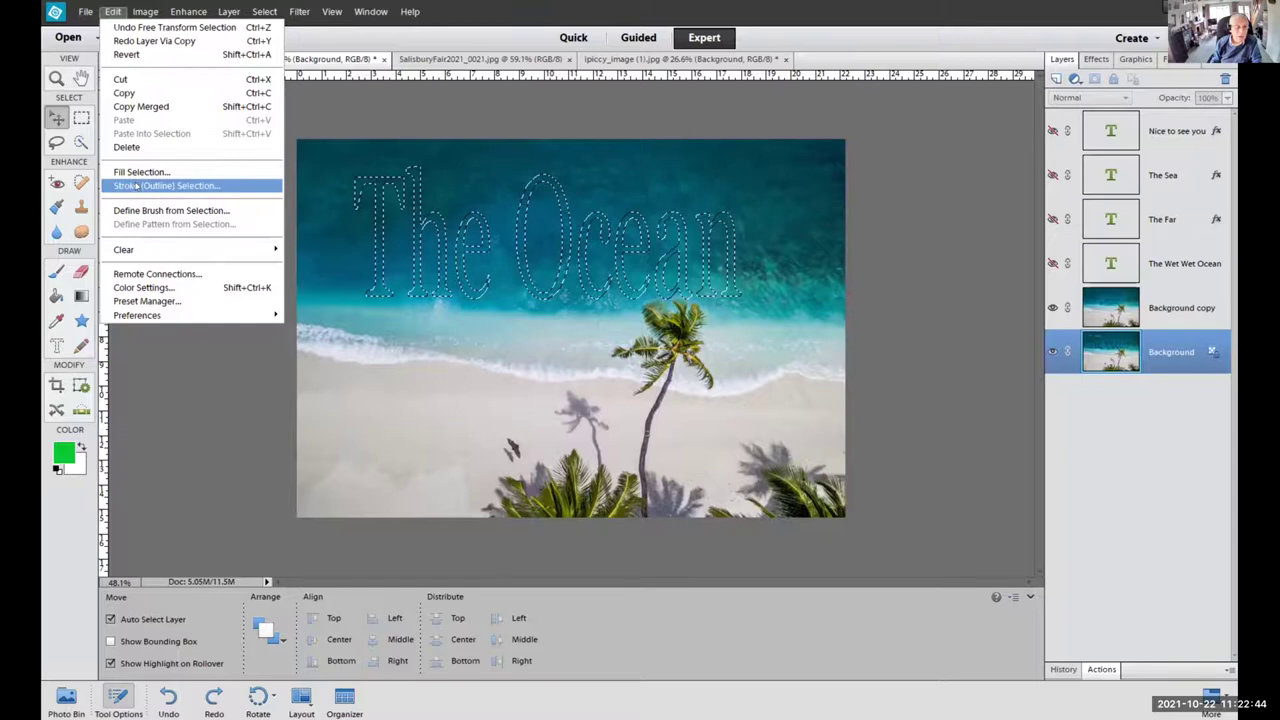
click(138, 186)
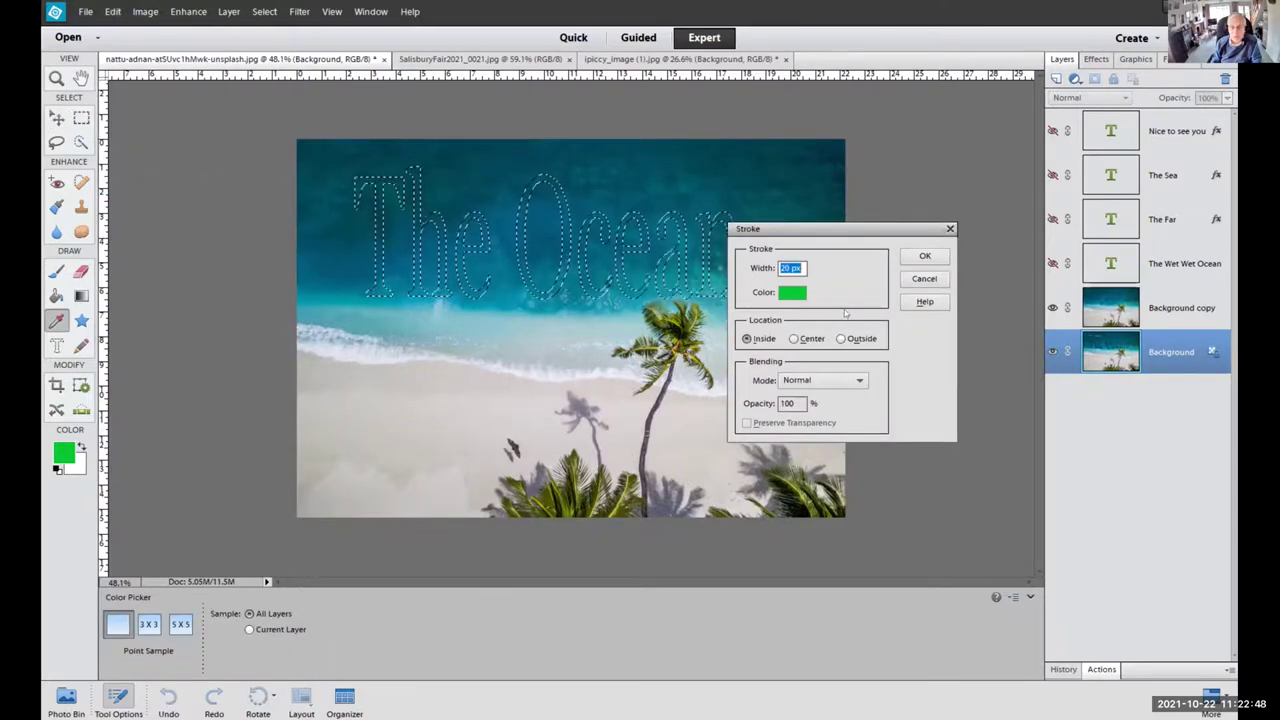
click(842, 338)
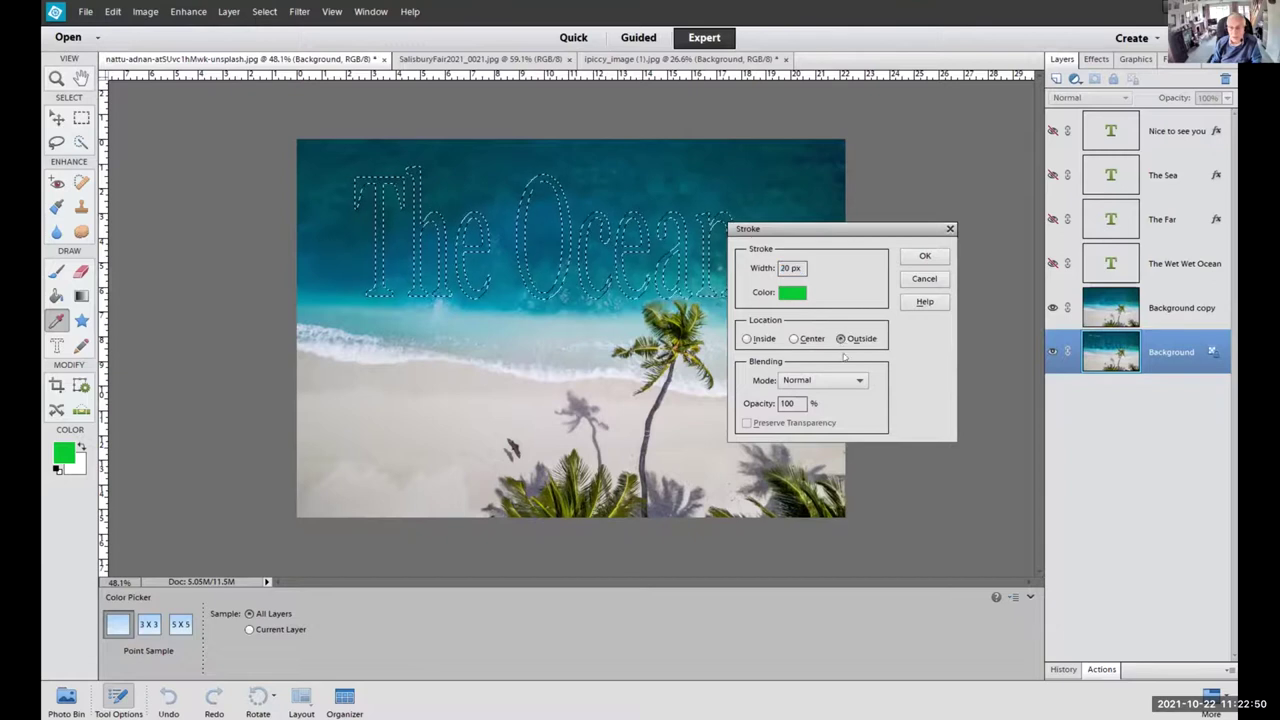
click(923, 258)
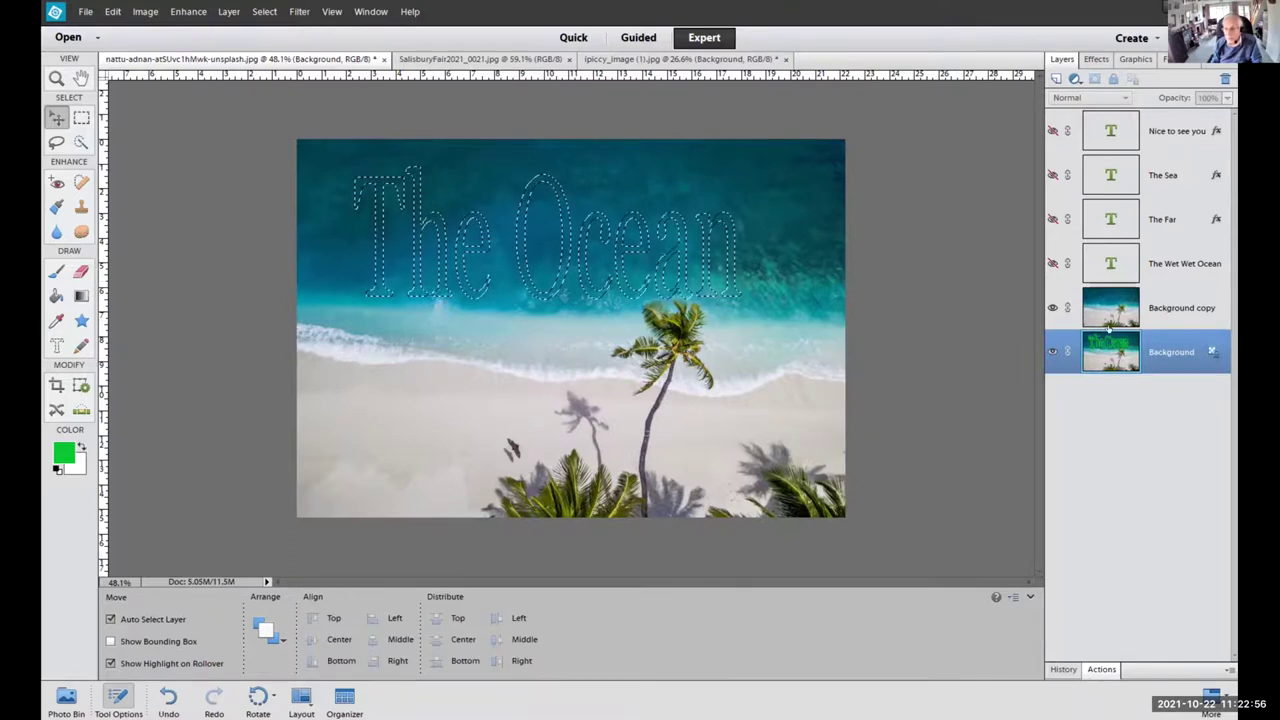
click(1052, 308)
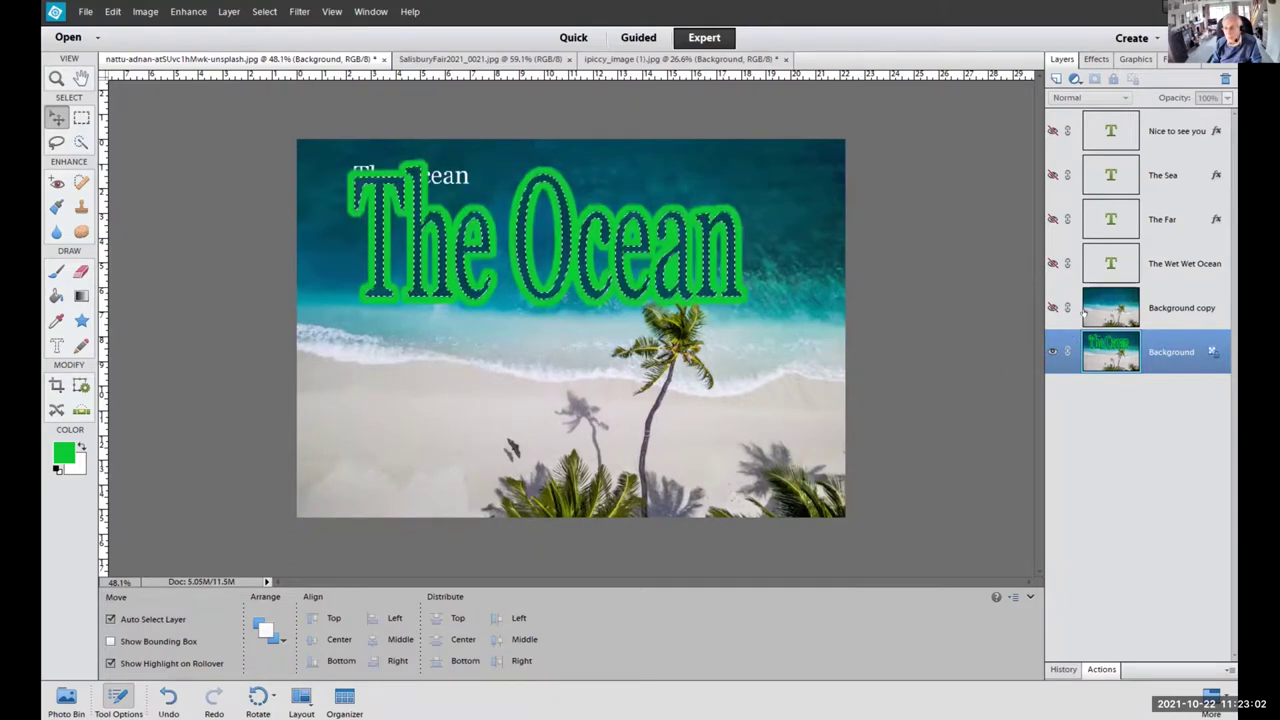
key(ctrl+z)
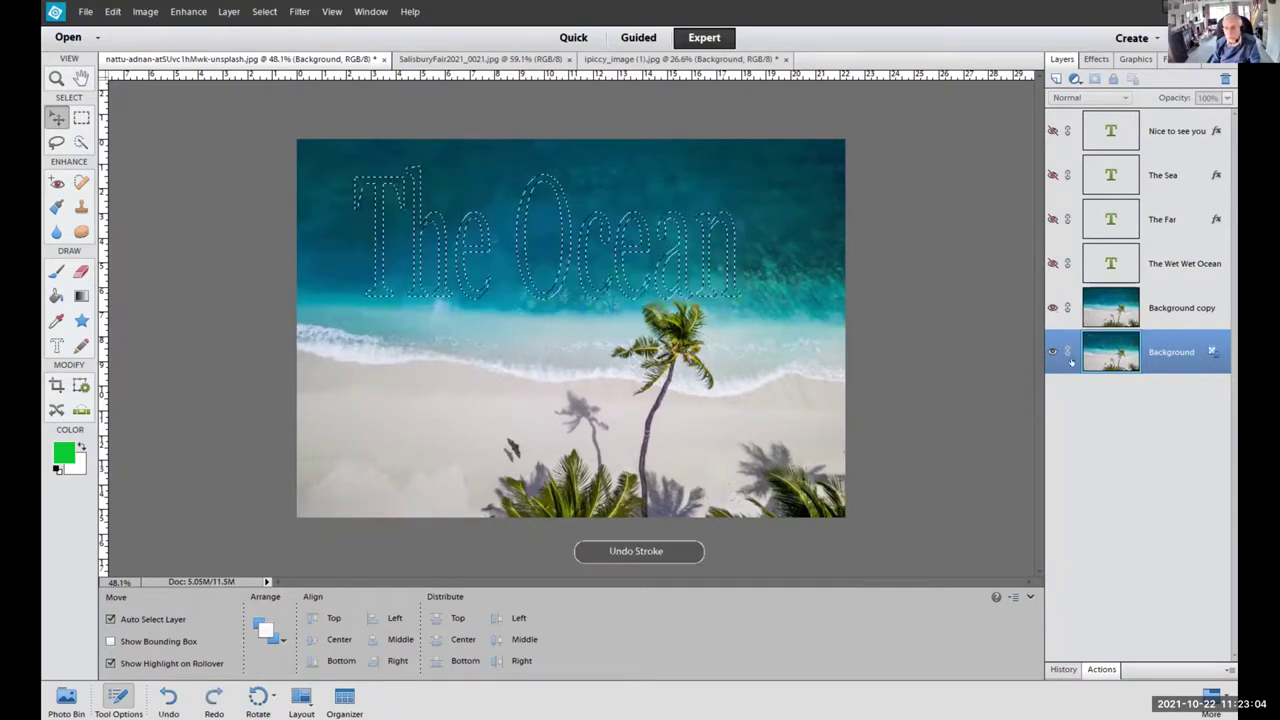
Convert the locked Background into the regular layer Layer 0, and move Background copy beneath it.
click(1108, 309)
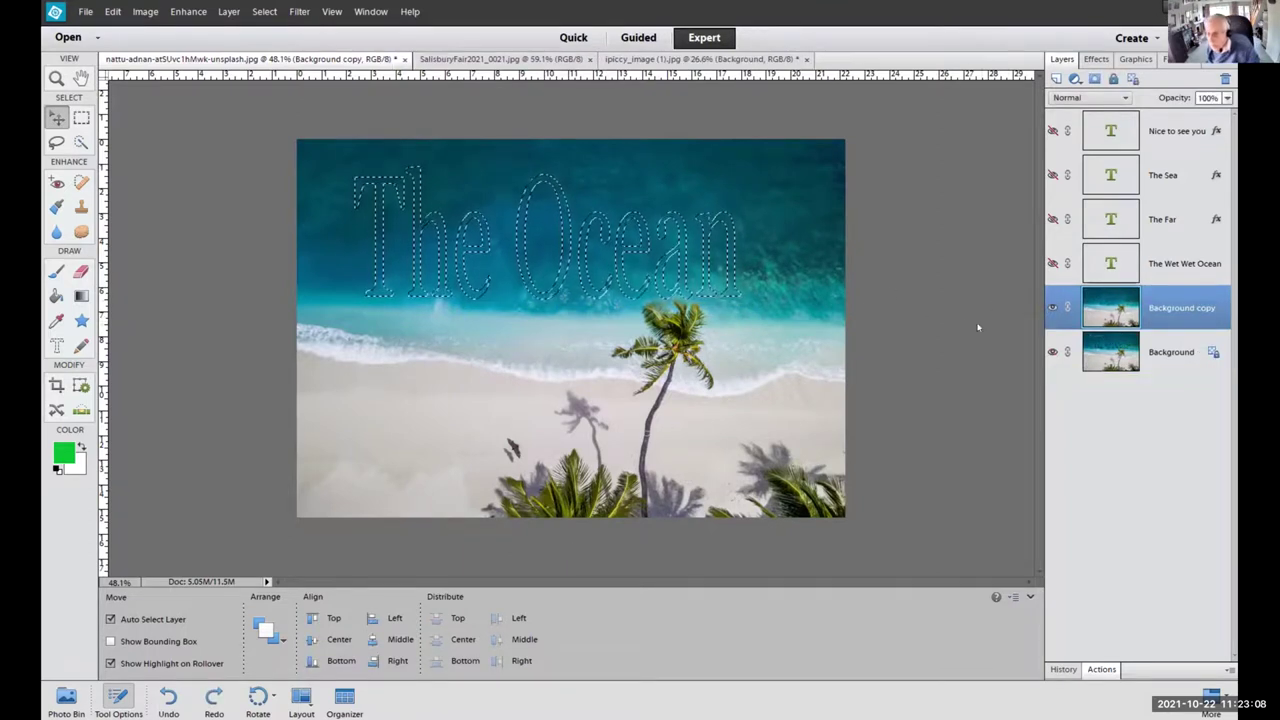
click(1106, 352)
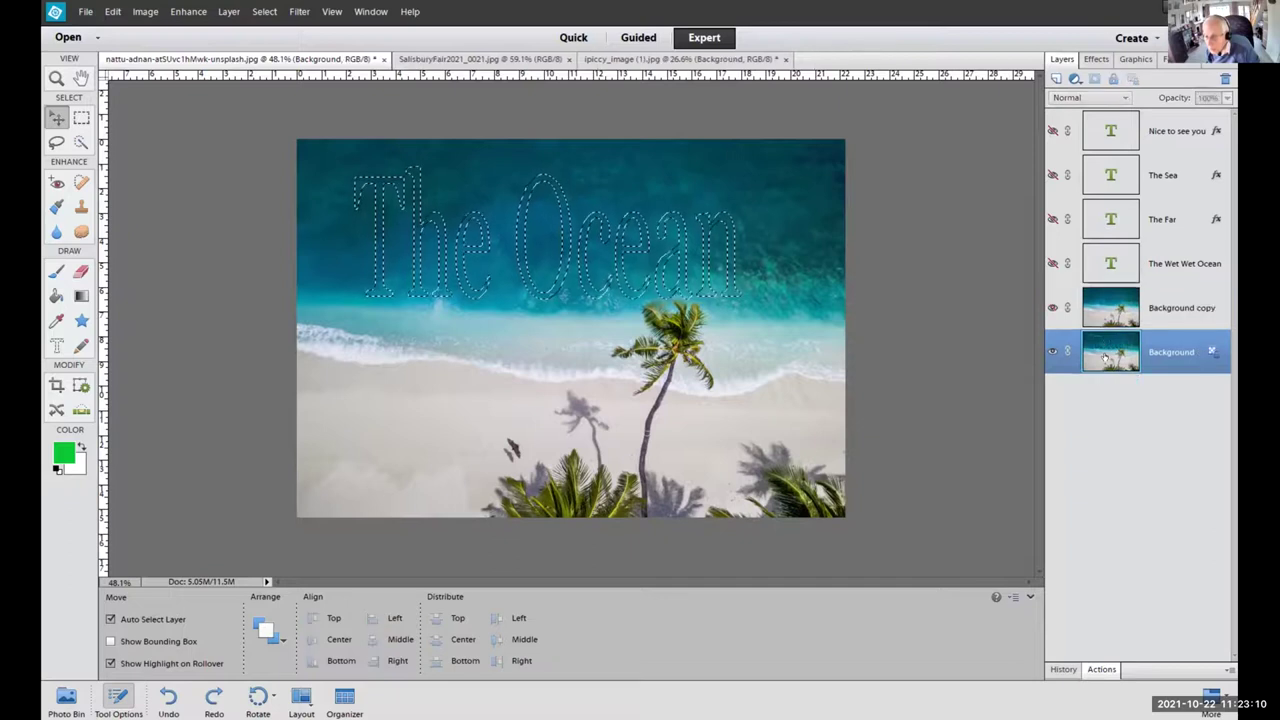
double_click(1165, 352)
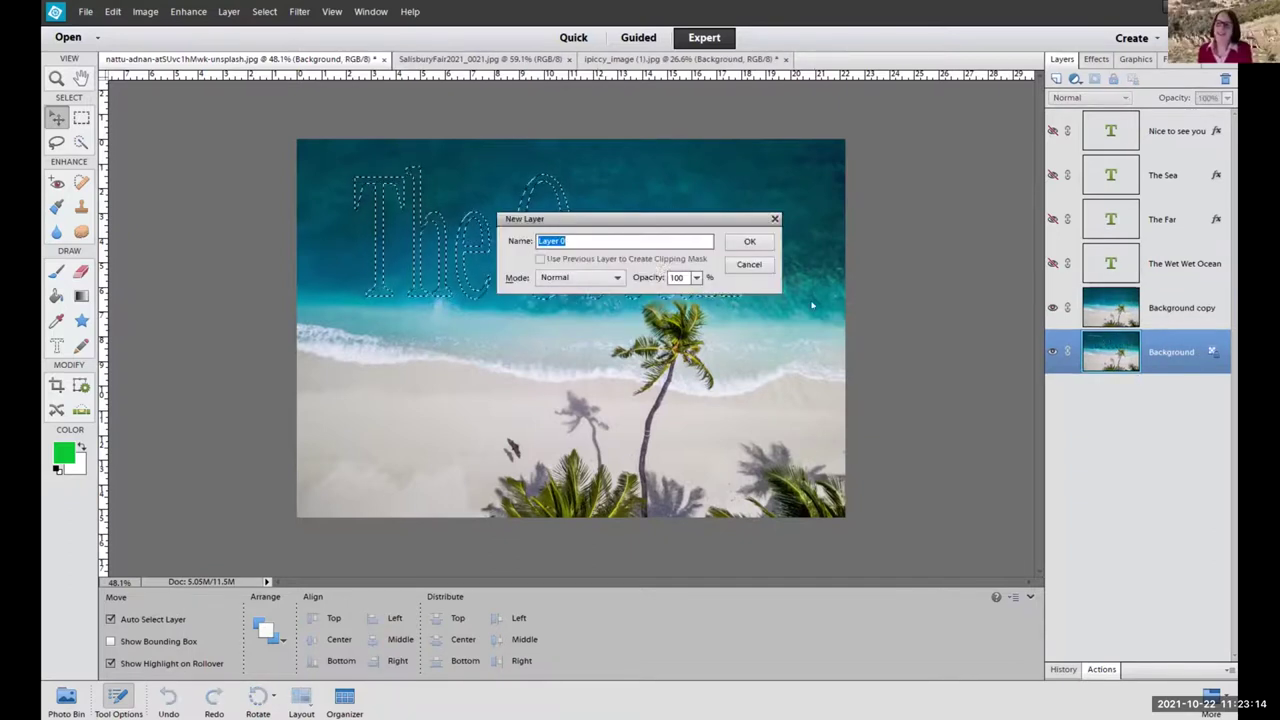
click(749, 242)
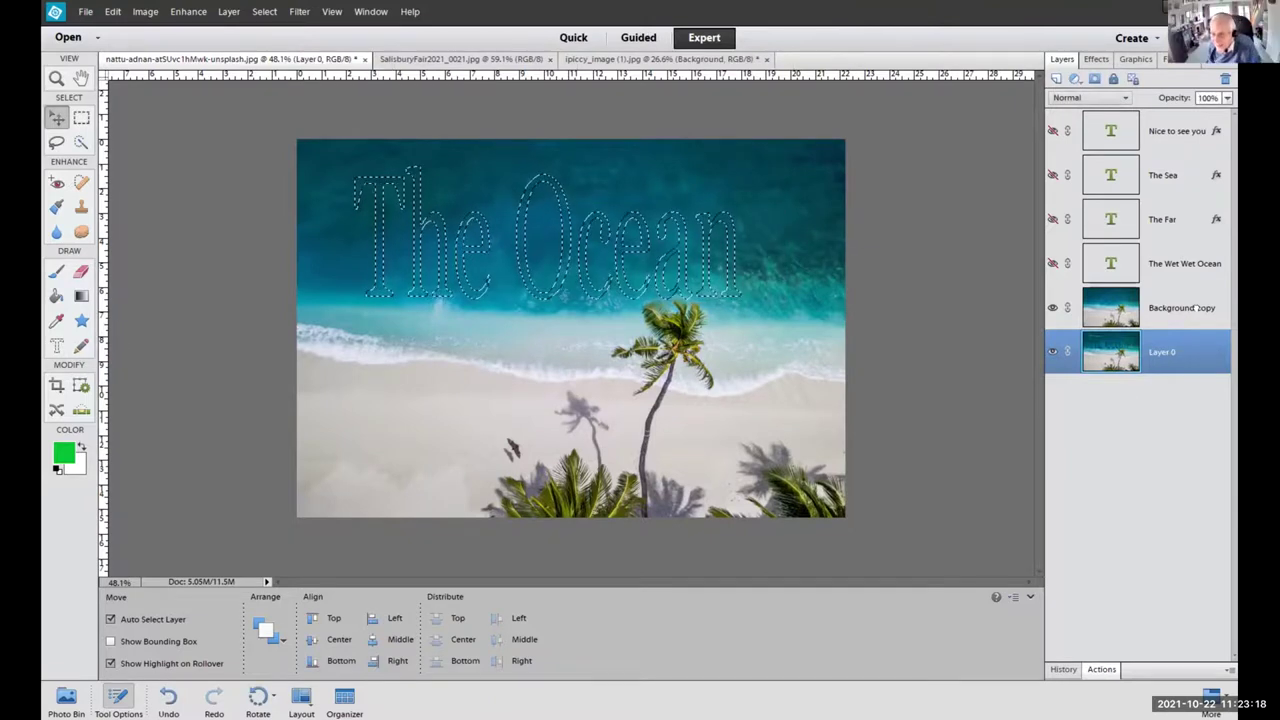
drag(1118, 308, 1118, 398)
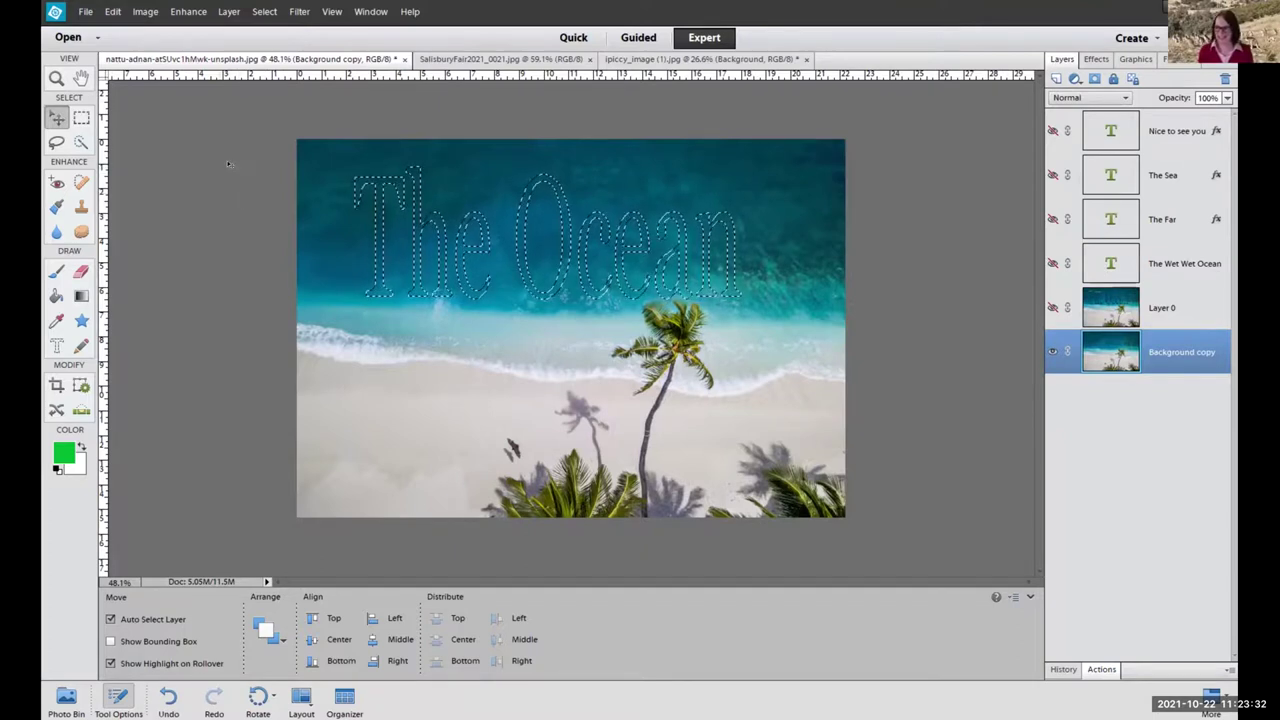
Try outlining the lettering selection on Background copy with a 6 px green outside stroke, and undo it.
click(114, 13)
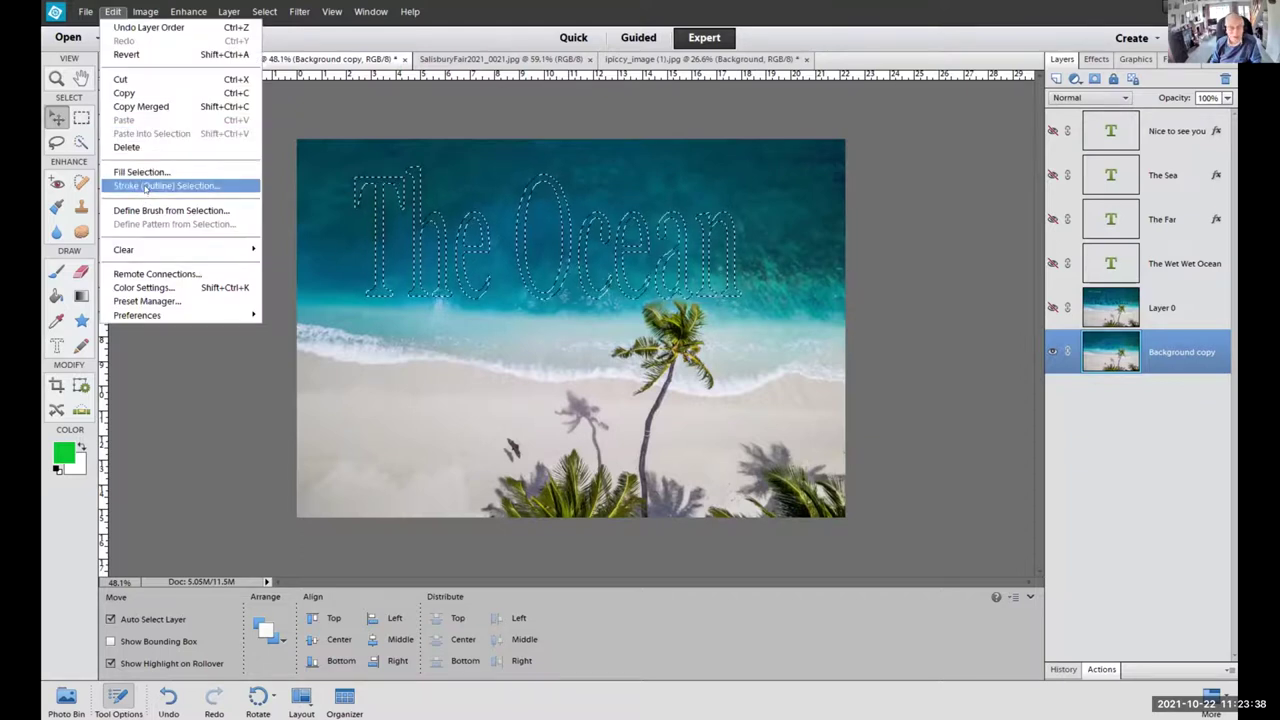
click(146, 188)
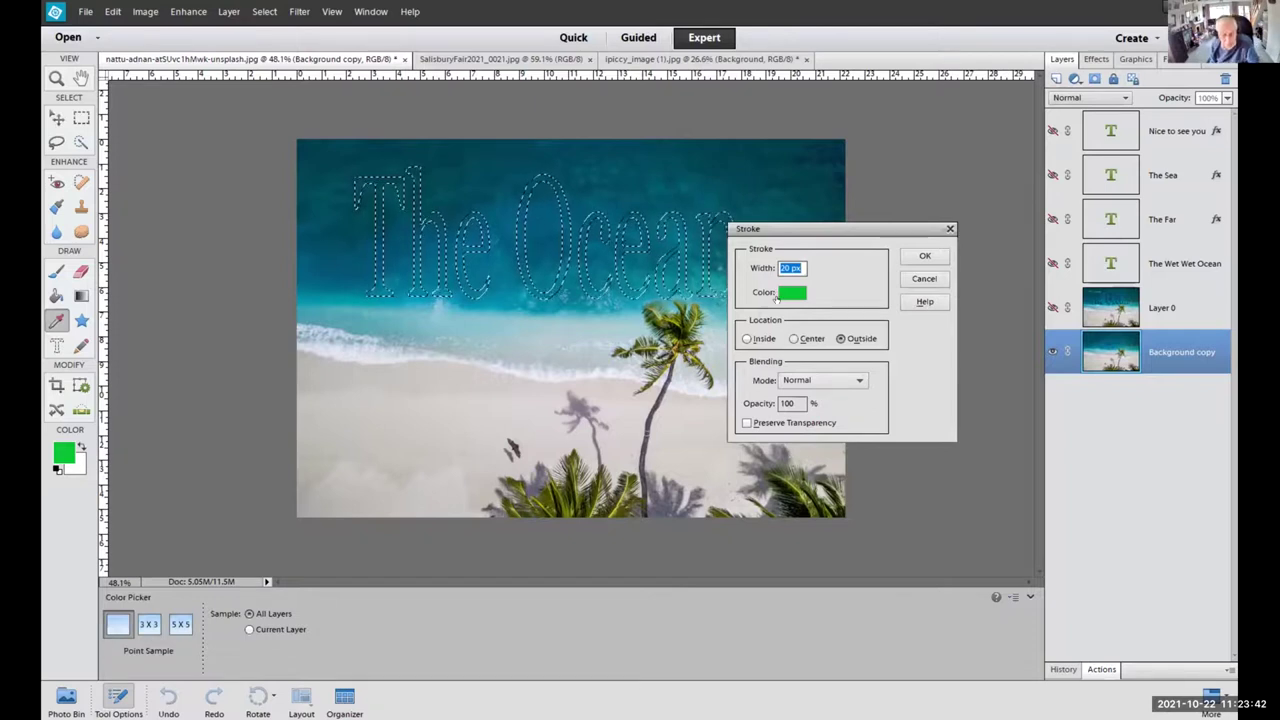
text(6)
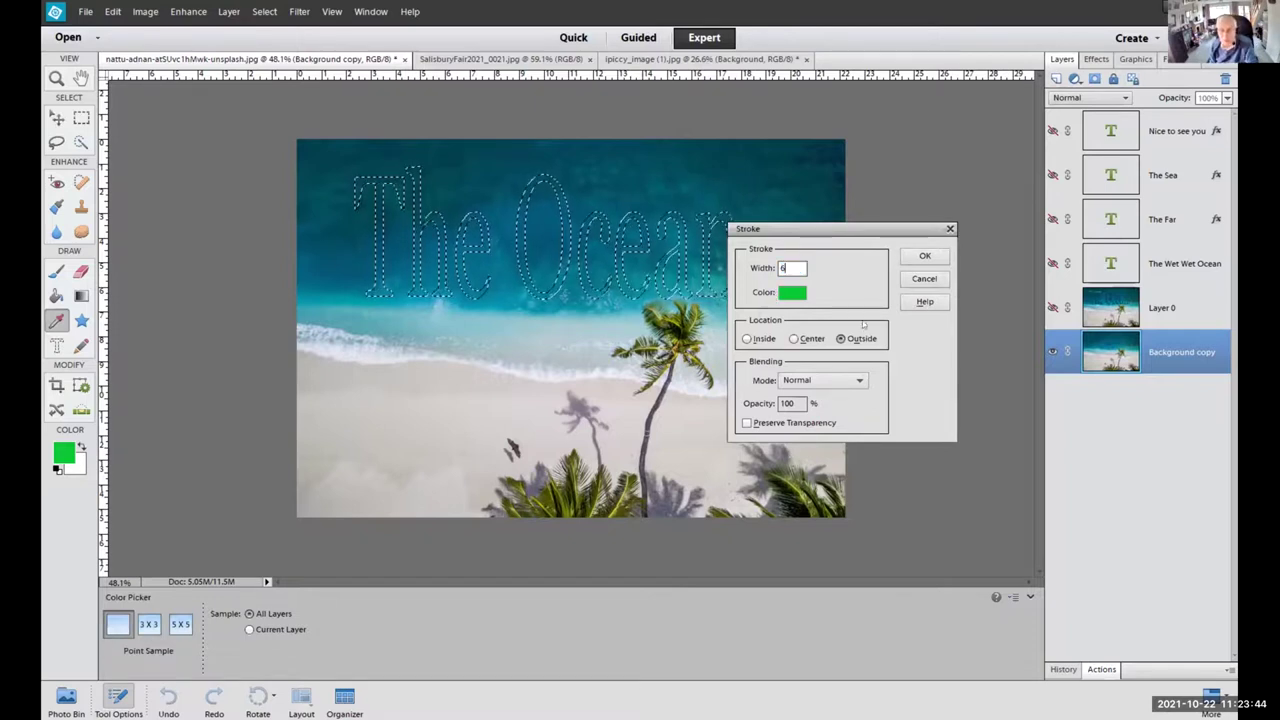
click(922, 257)
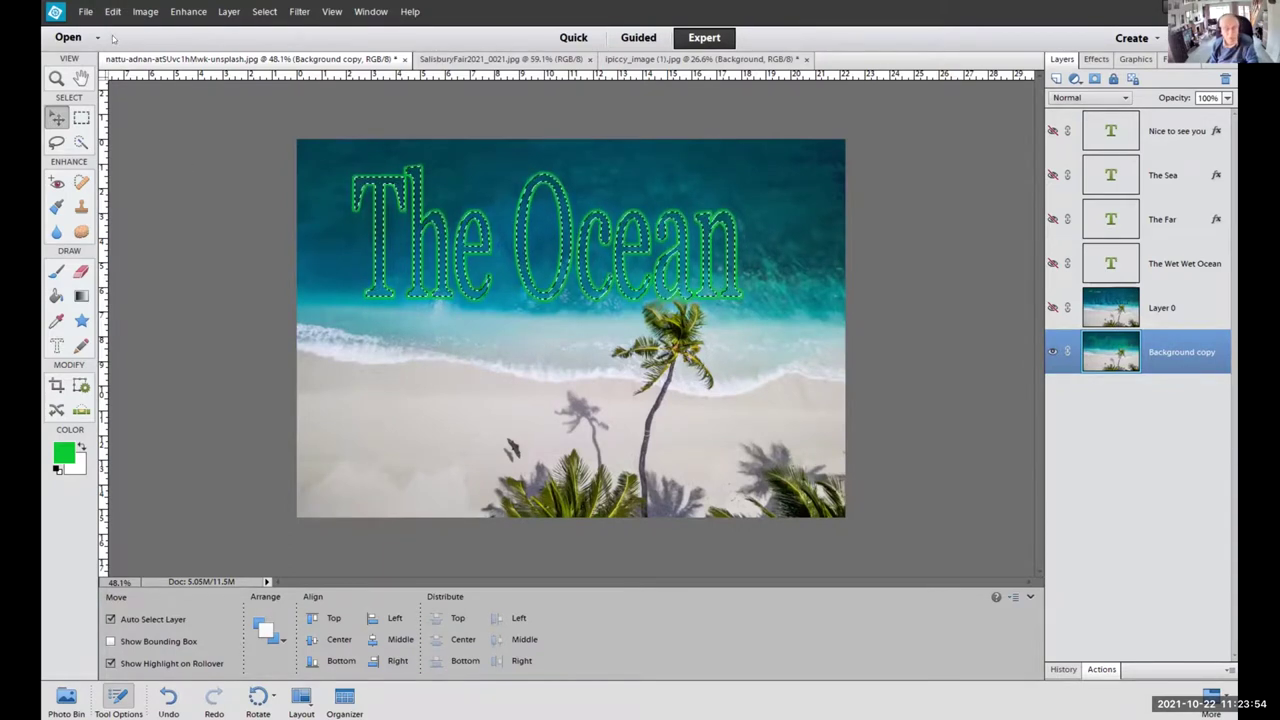
key(ctrl+z)
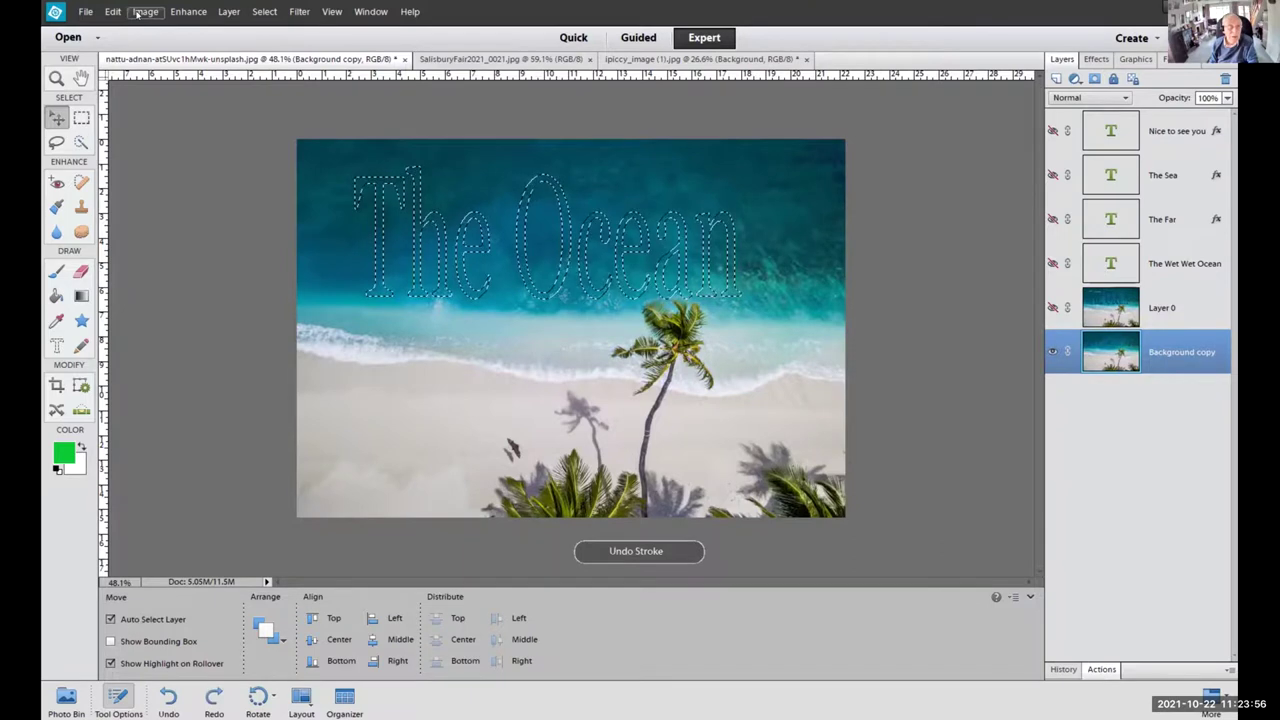
Start a Fill Selection for the lettering with Pattern as its contents, keeping the lettering uncovered by the dialog.
click(137, 13)
mouse_move(115, 12)
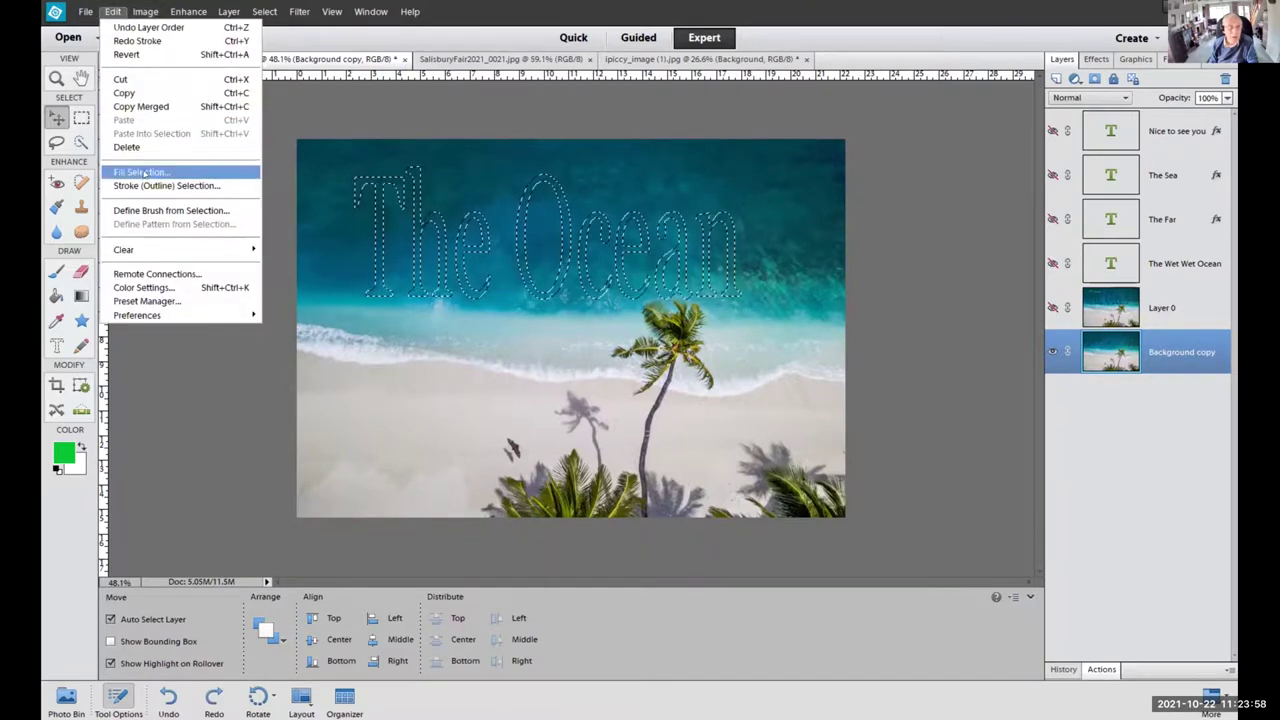
click(145, 173)
click(796, 292)
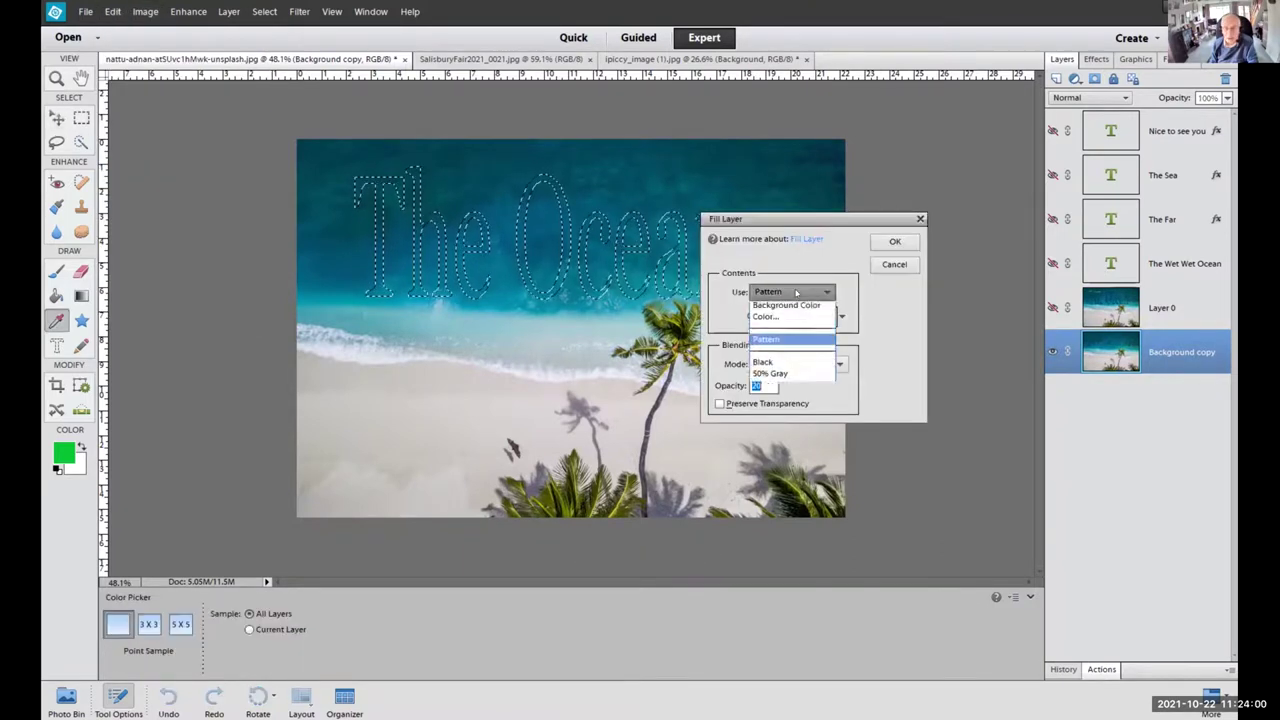
click(773, 353)
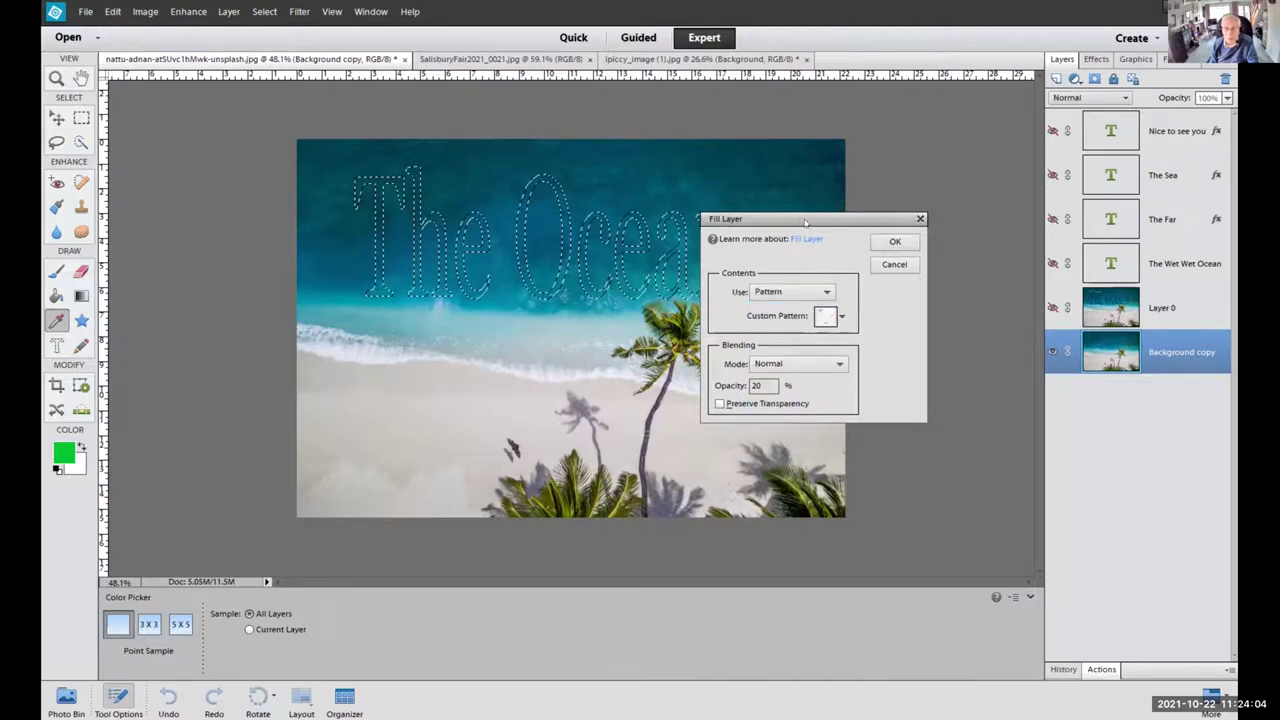
drag(876, 158, 877, 156)
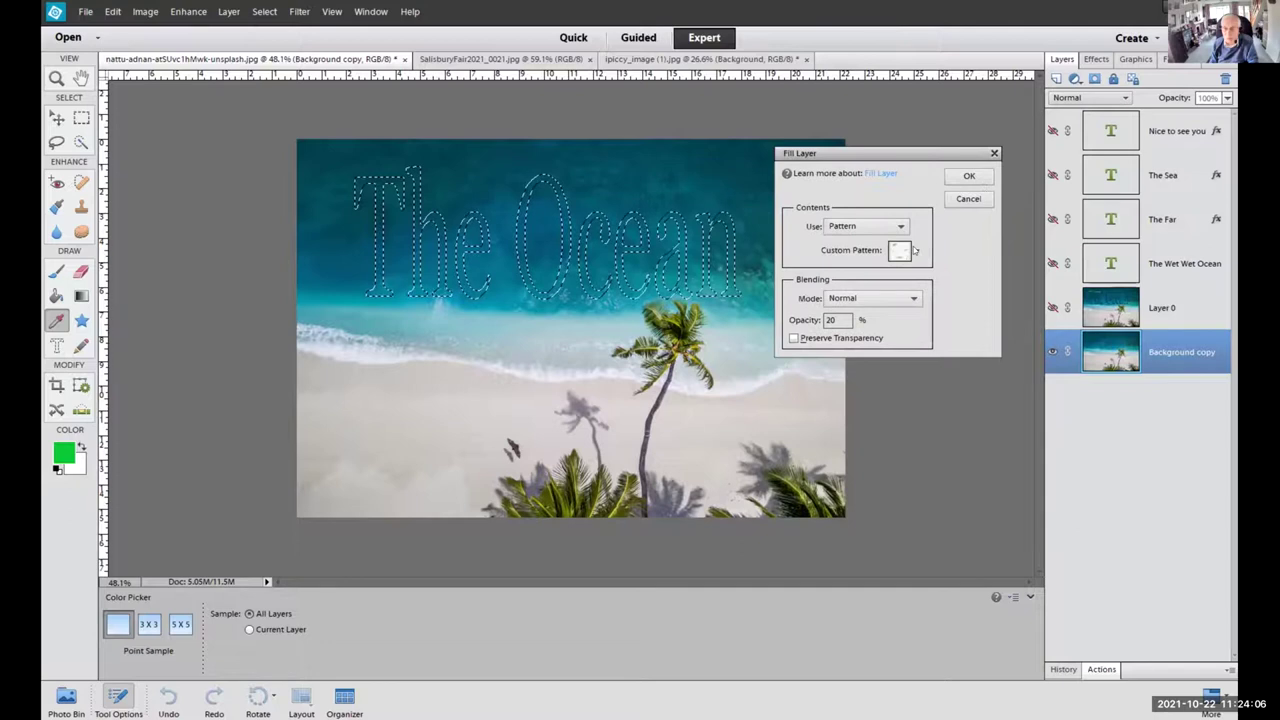
Browse the Color Paper, Artist Surfaces, Grayscale Paper and Texture Fill 2 pattern sets for a lettering fill.
click(915, 250)
scroll(978, 338, down, 3)
scroll(978, 338, up, 3)
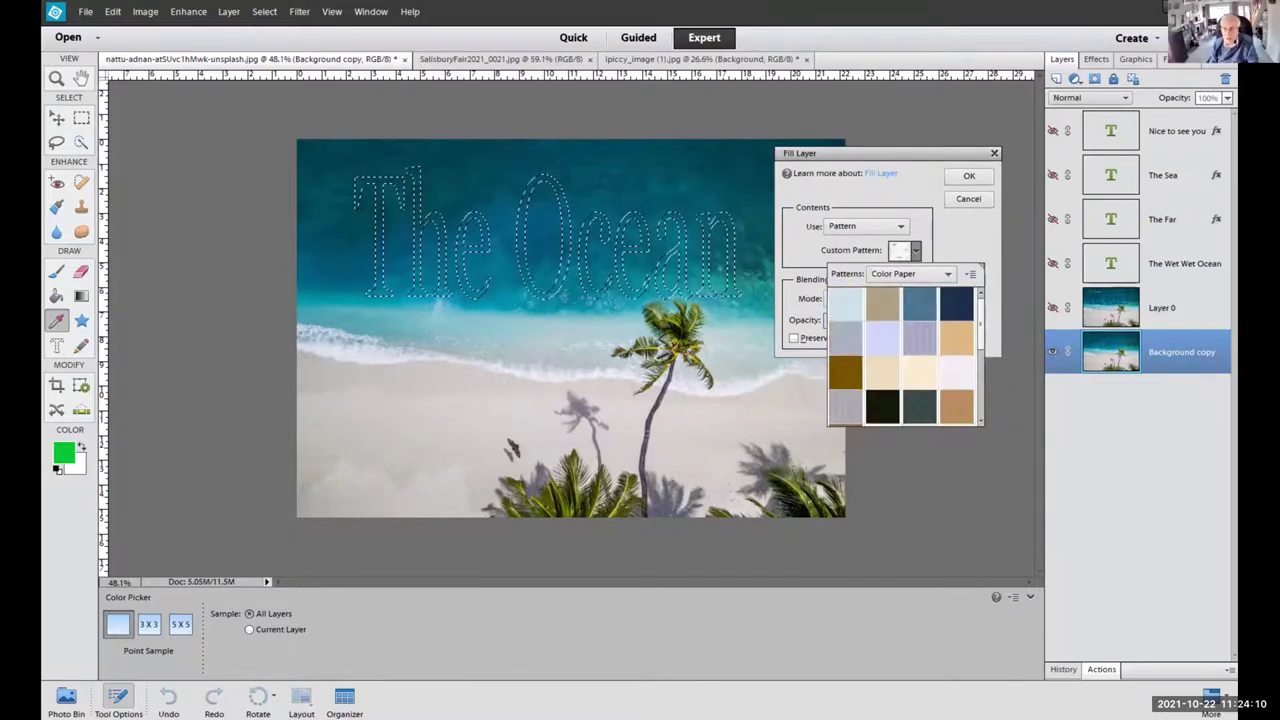
click(946, 276)
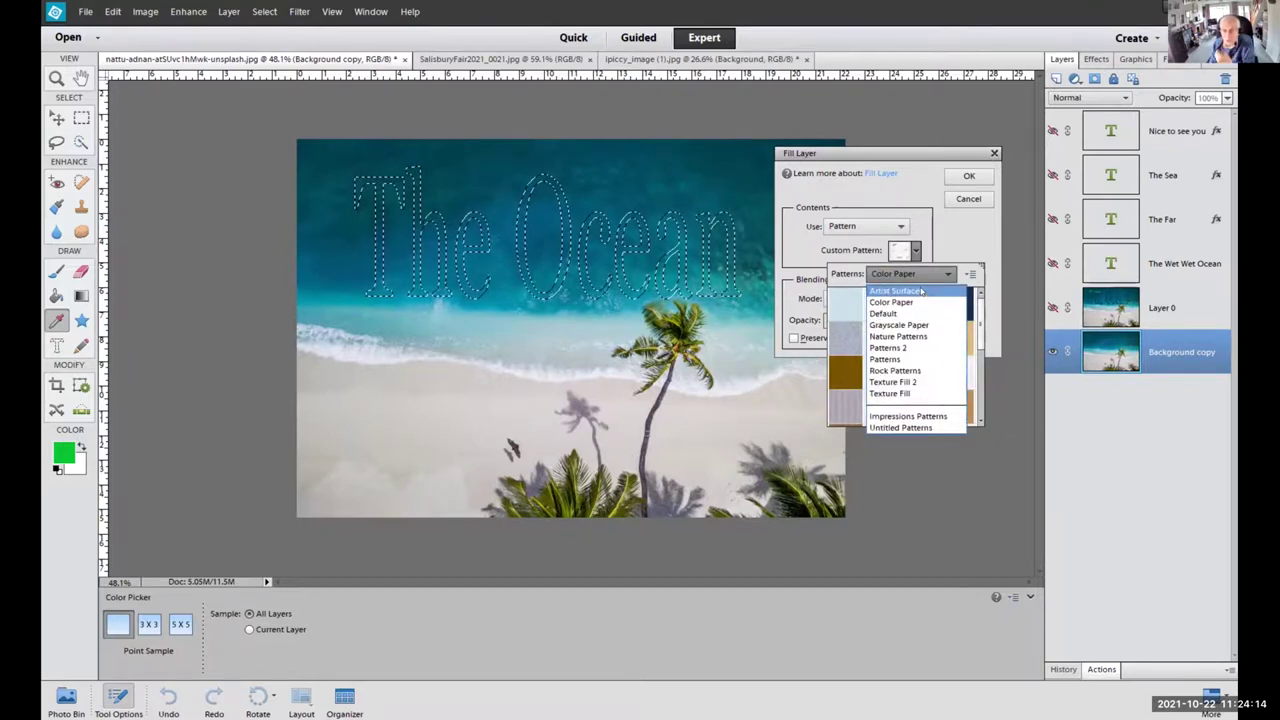
click(921, 291)
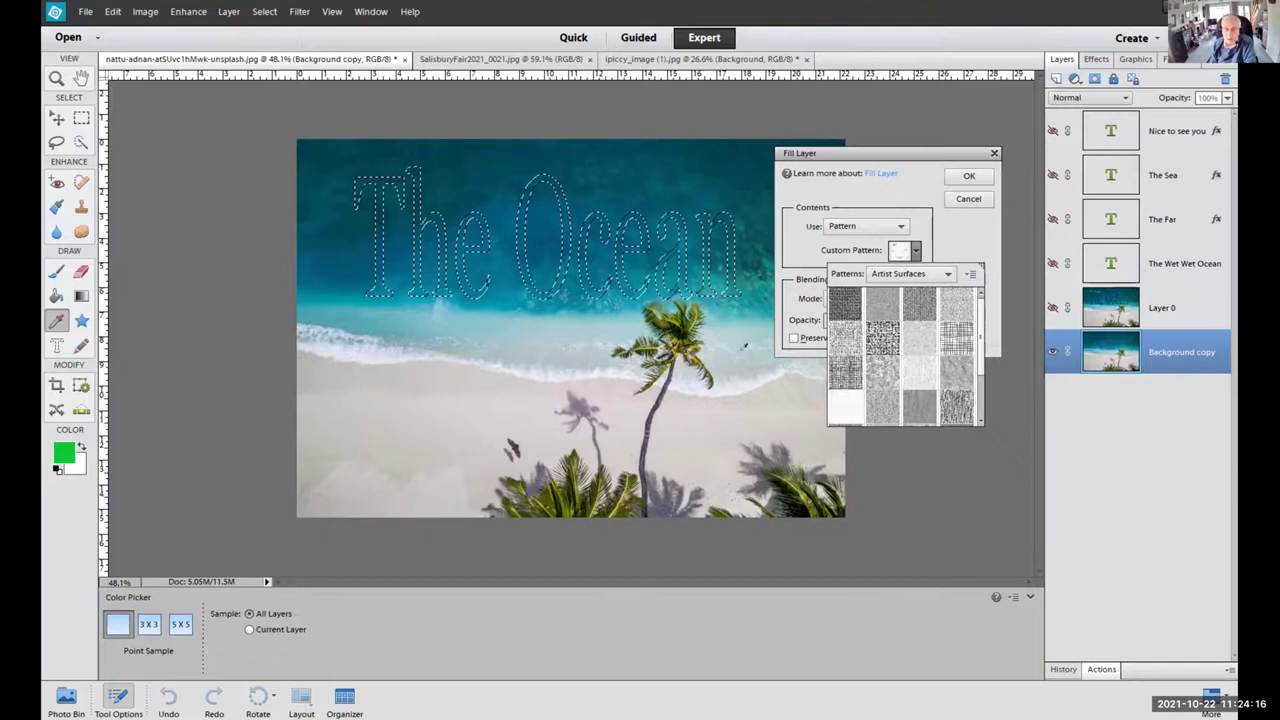
click(920, 276)
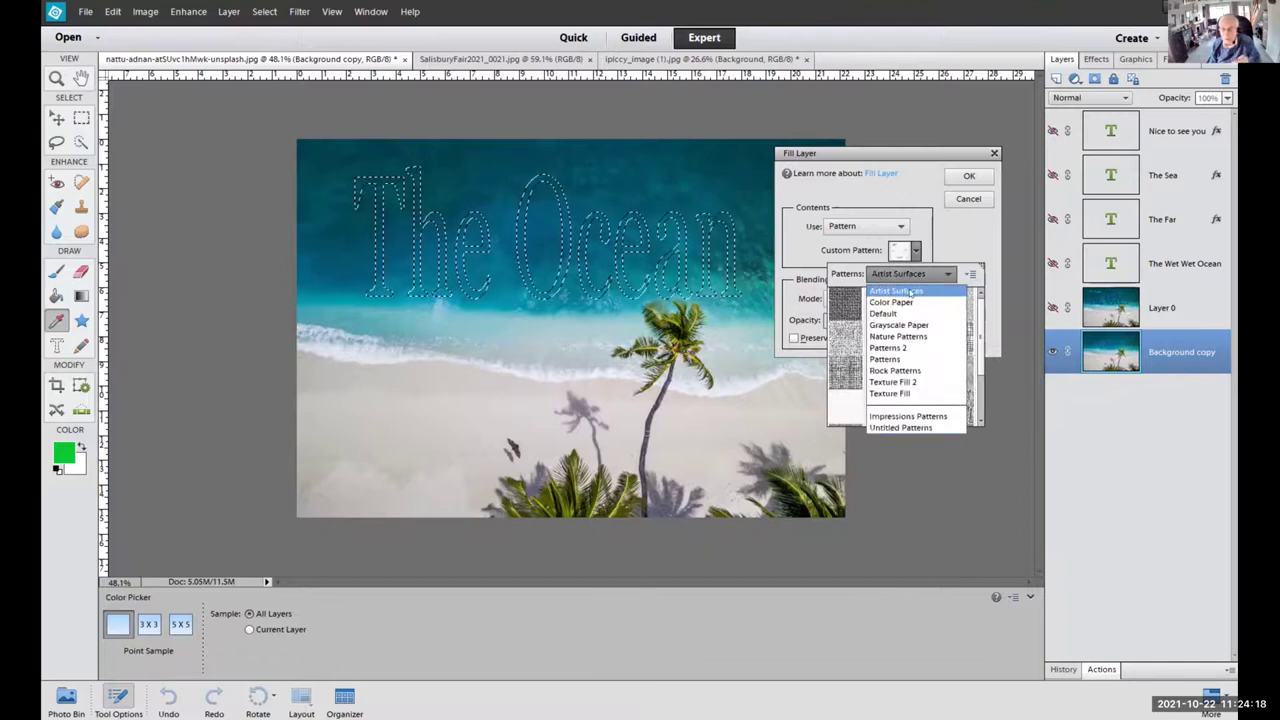
click(878, 326)
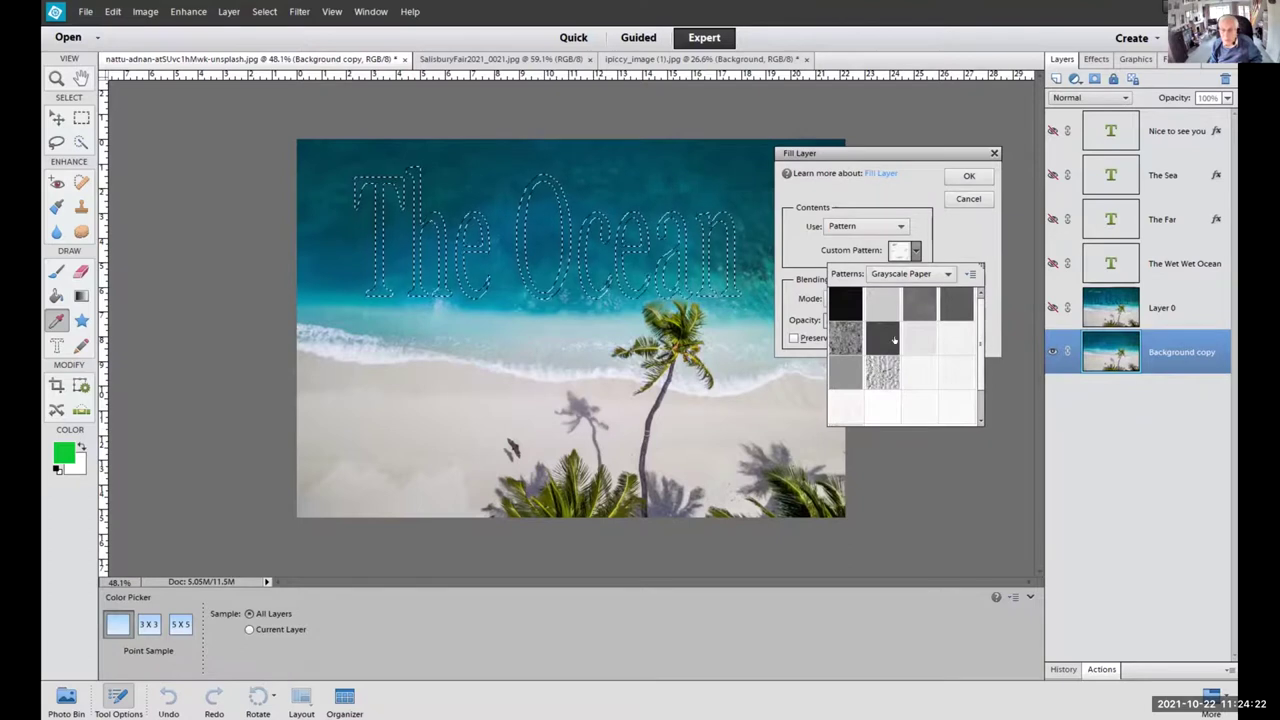
click(936, 276)
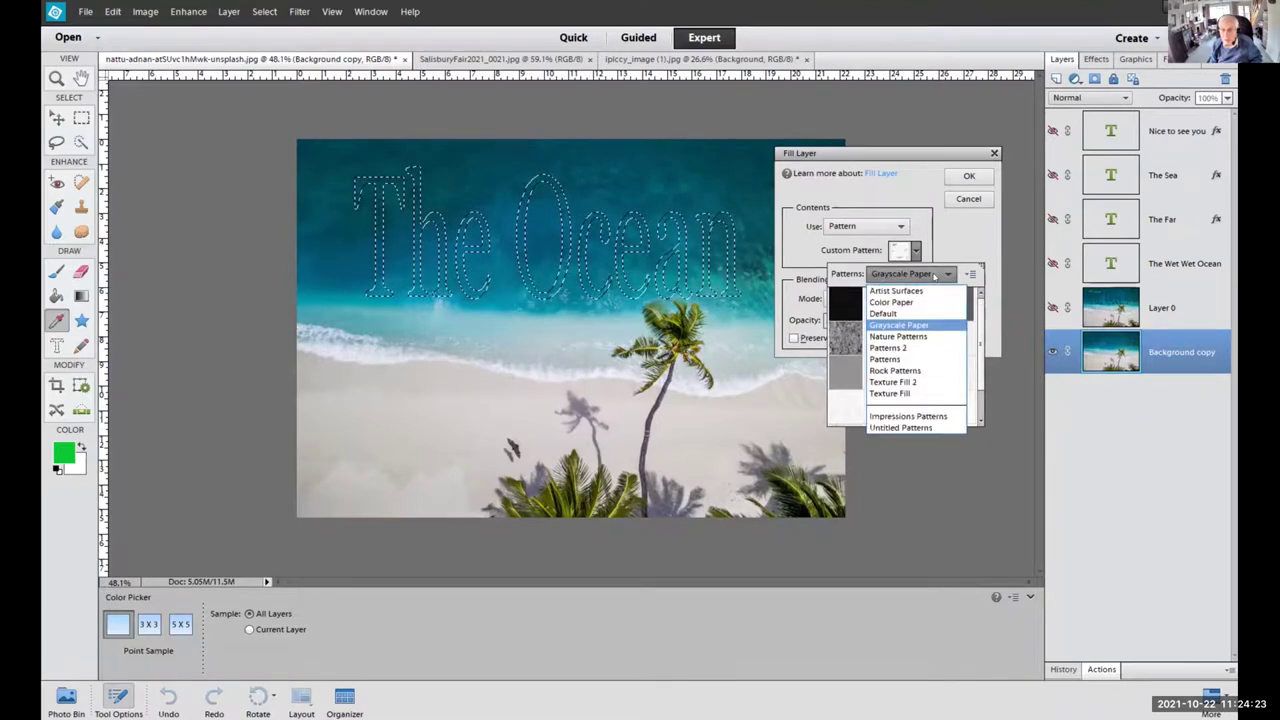
click(900, 383)
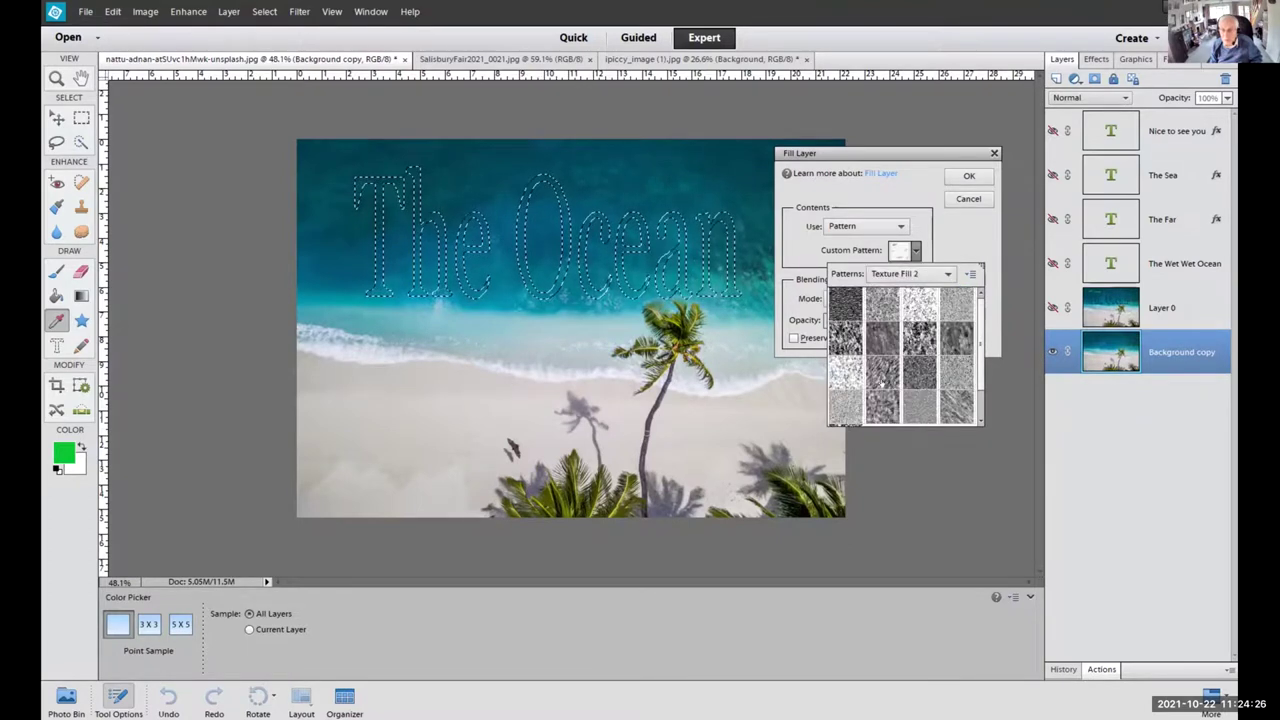
Fill the lettering selection on Background copy with the black-and-white woven block pattern from the Patterns set at 20% opacity.
click(914, 281)
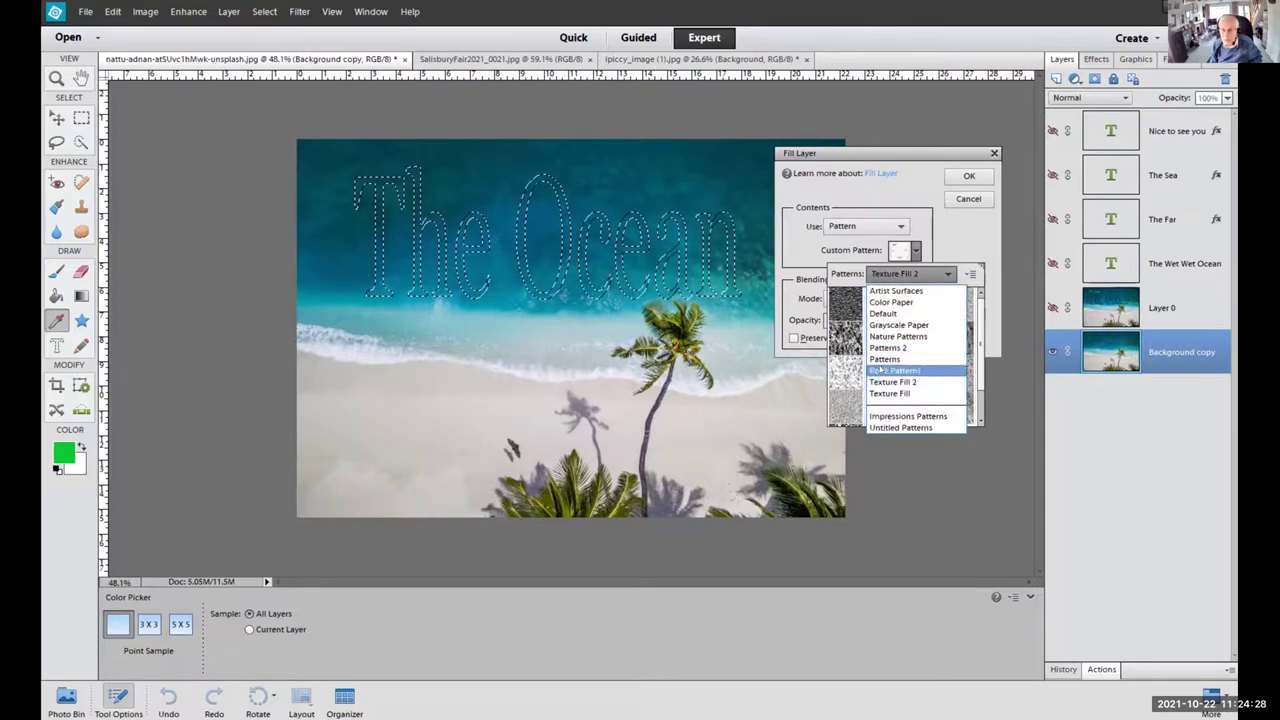
click(886, 358)
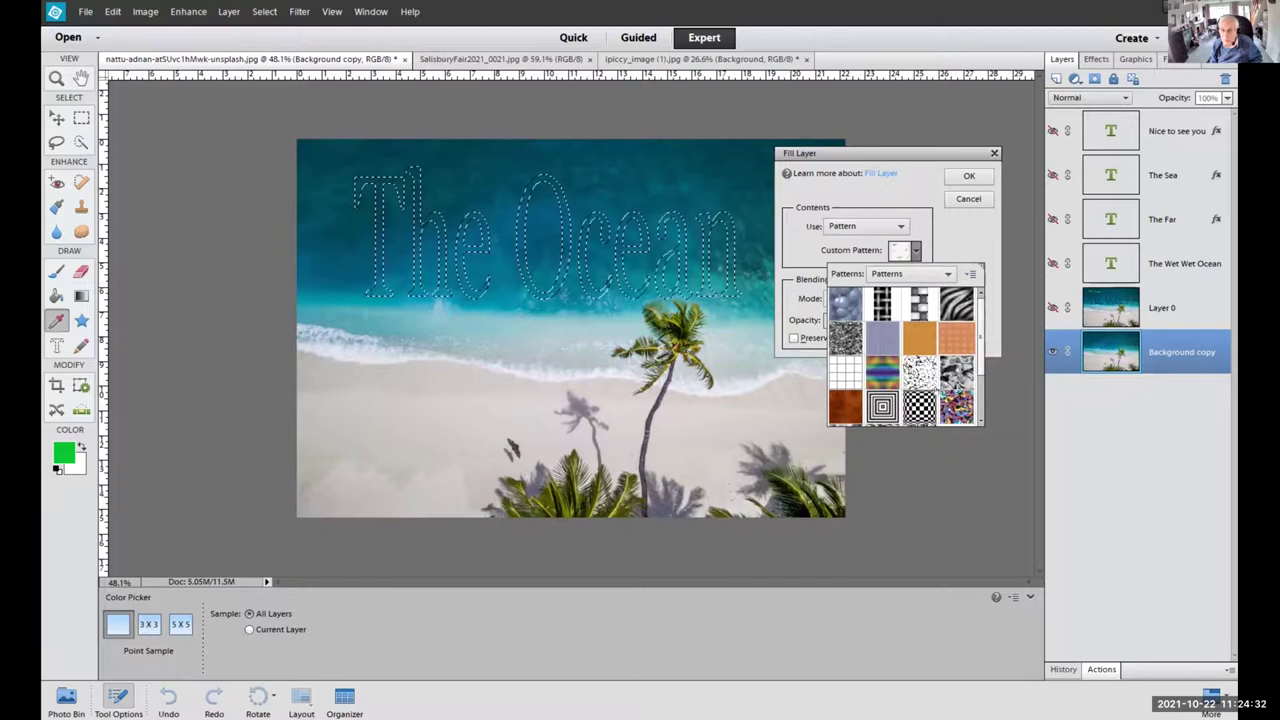
scroll(979, 365, down, 2)
scroll(900, 360, up, 2)
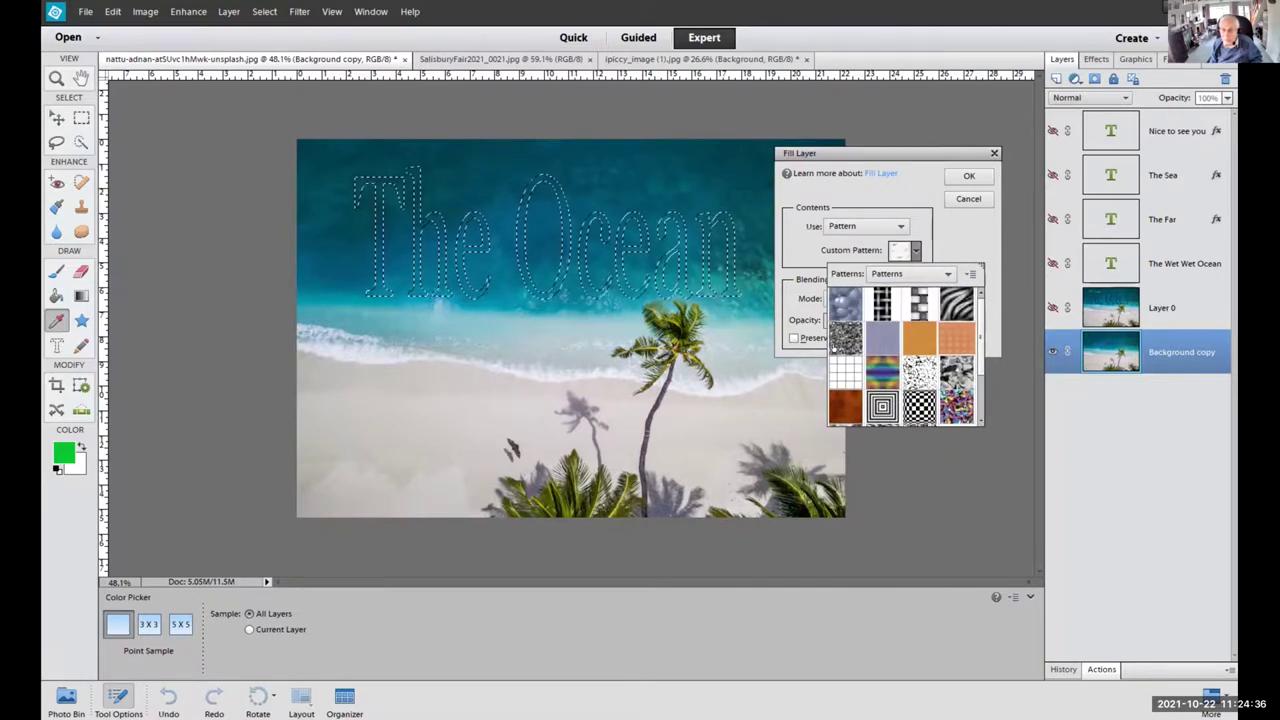
click(916, 302)
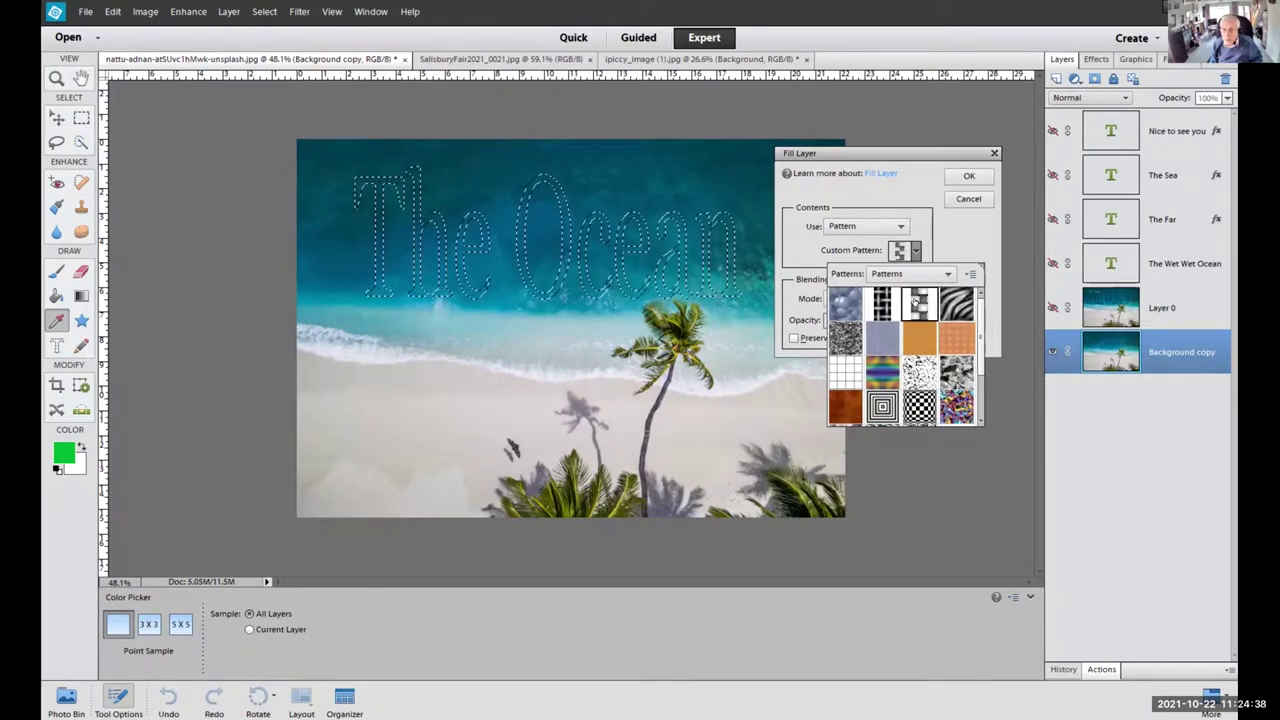
click(969, 177)
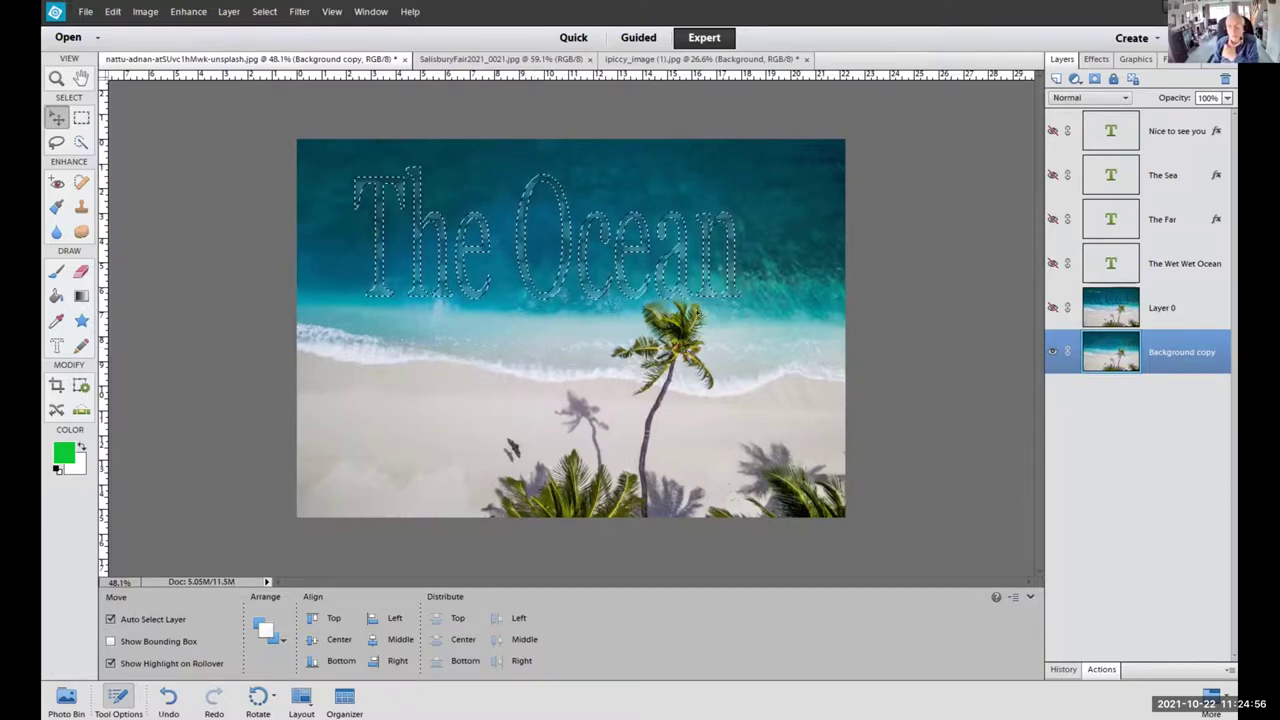
Fill the lettering again with the cream Color Paper pattern at 20% opacity, and hide the selection outline.
click(113, 11)
click(140, 171)
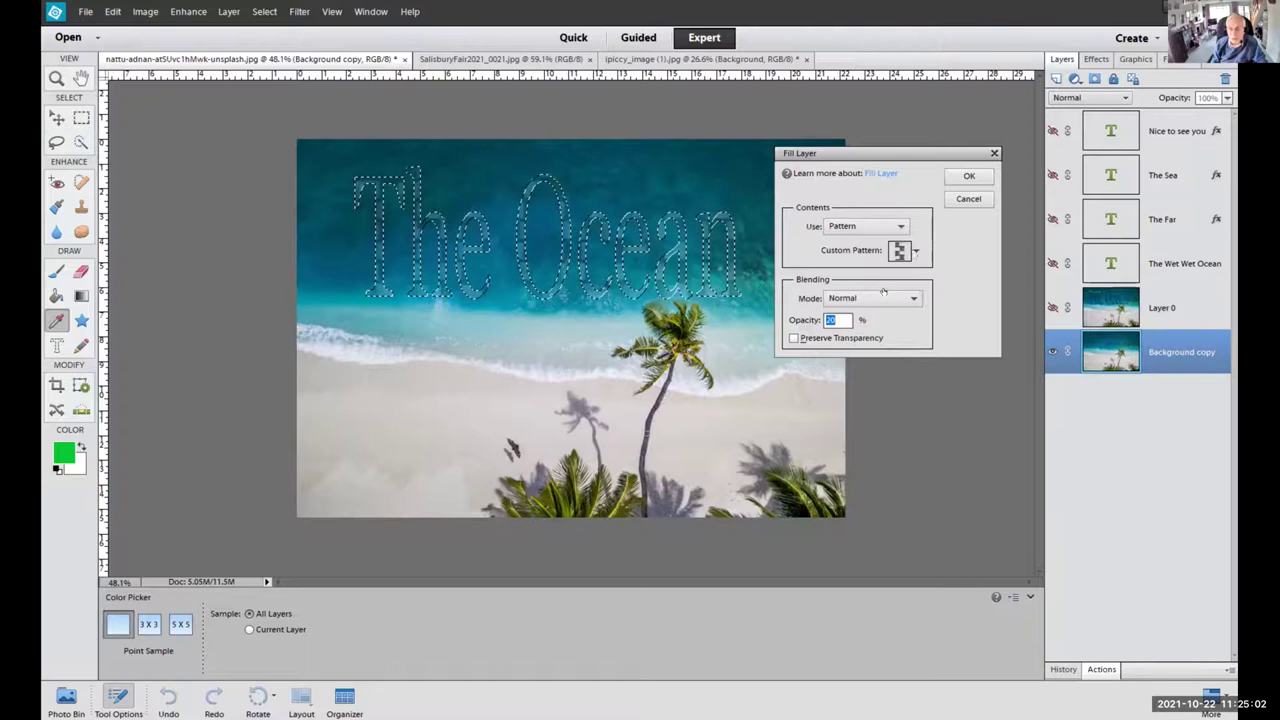
click(914, 252)
click(932, 274)
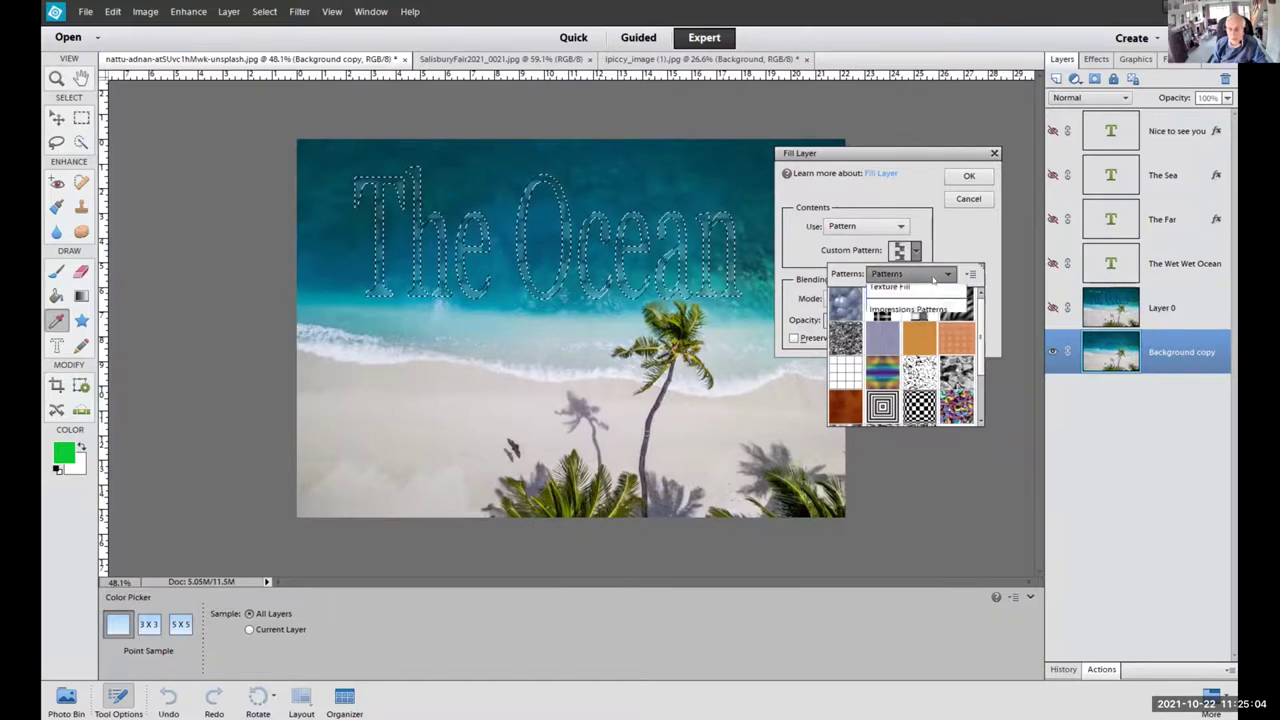
click(891, 303)
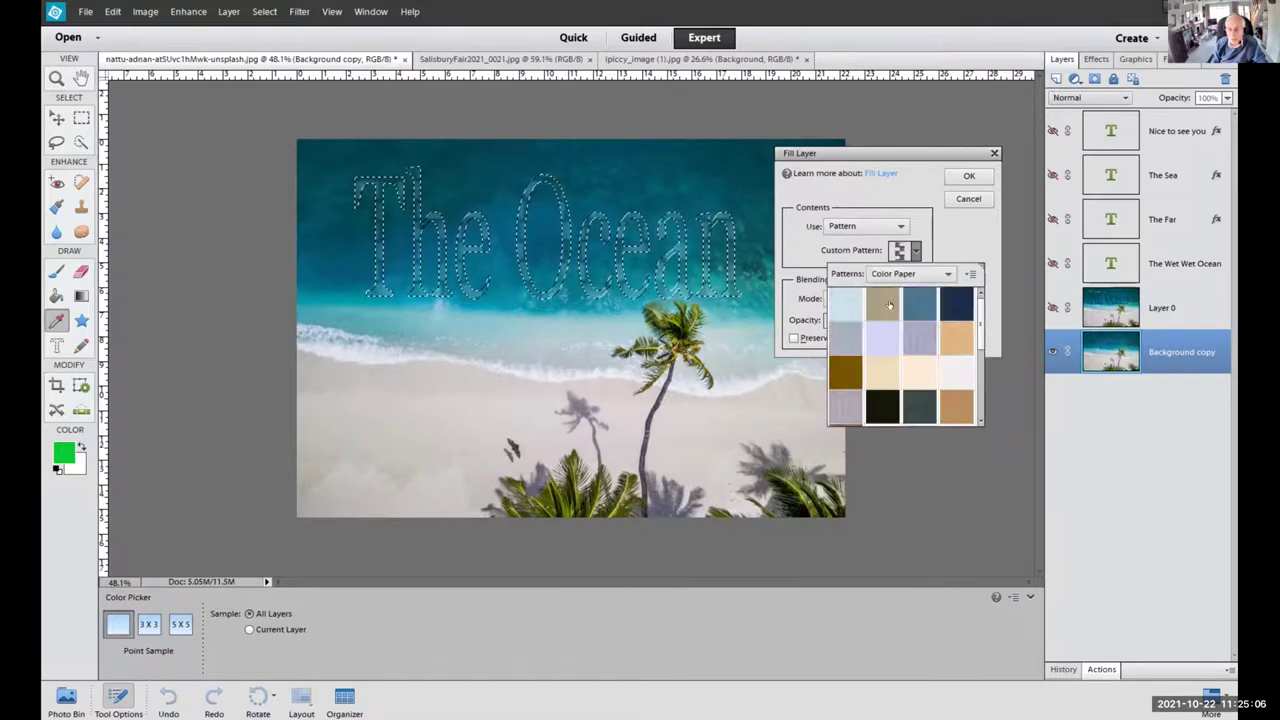
click(878, 378)
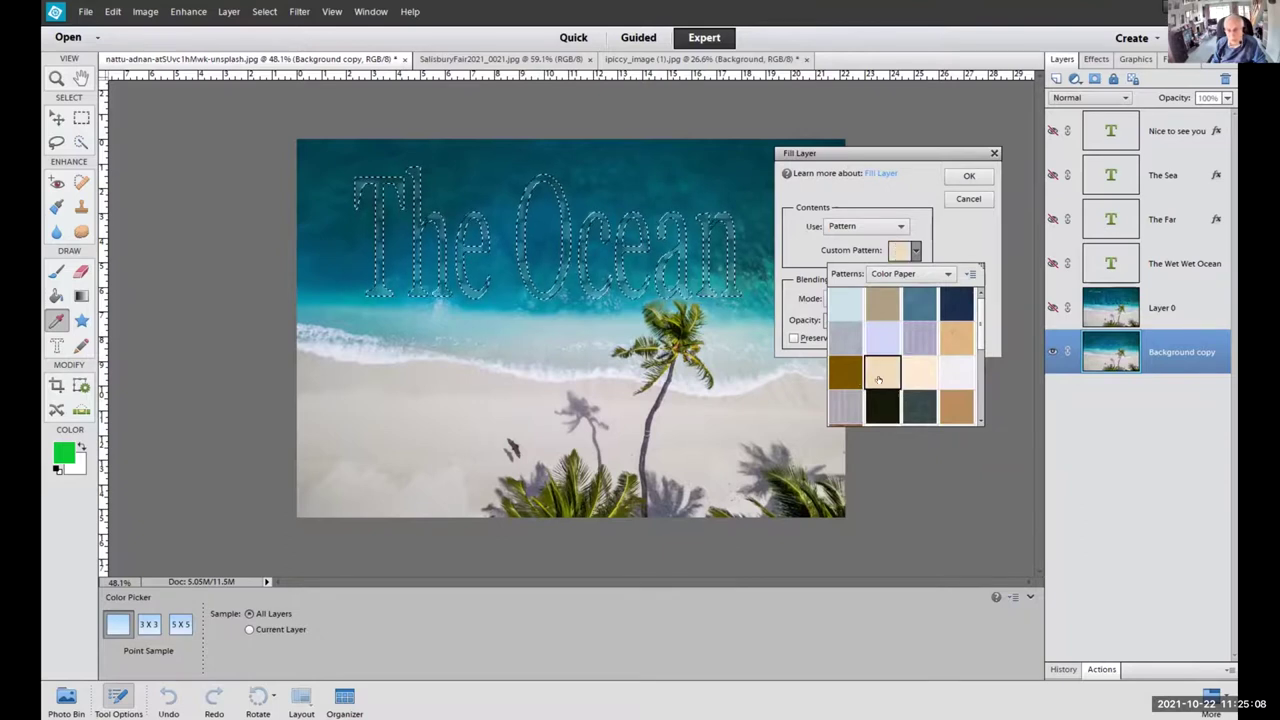
click(968, 176)
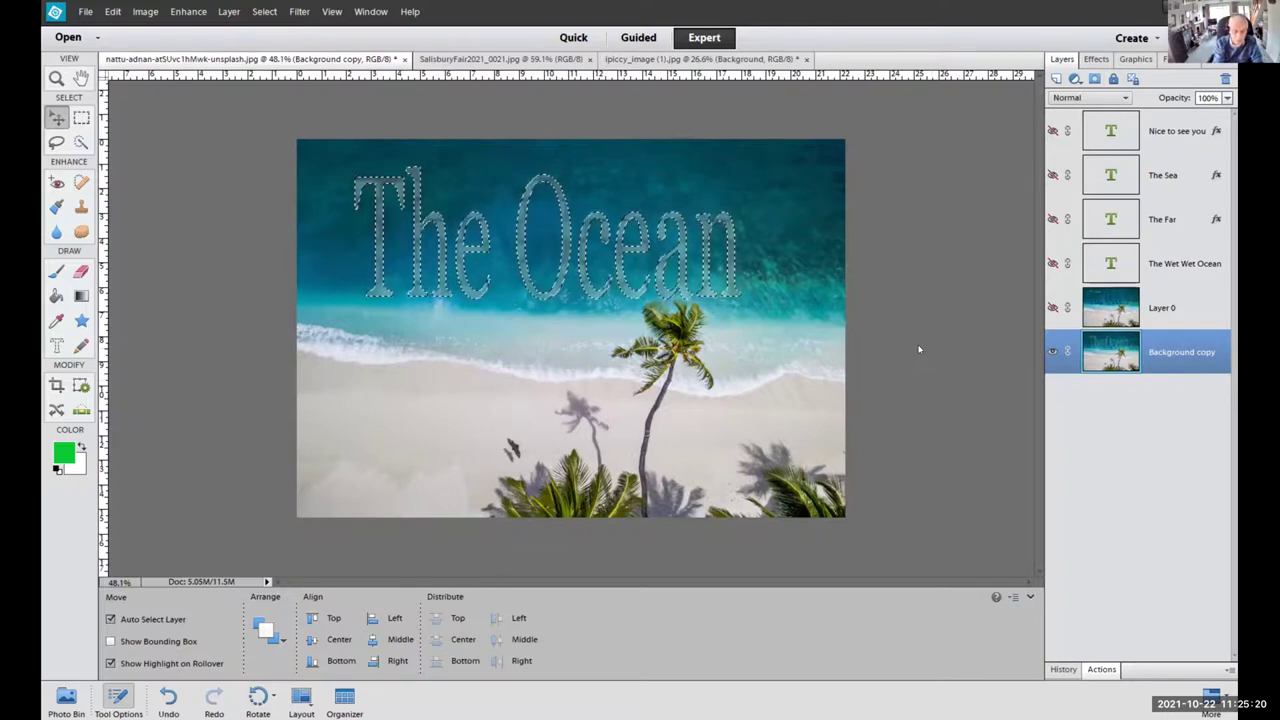
key(ctrl+d)
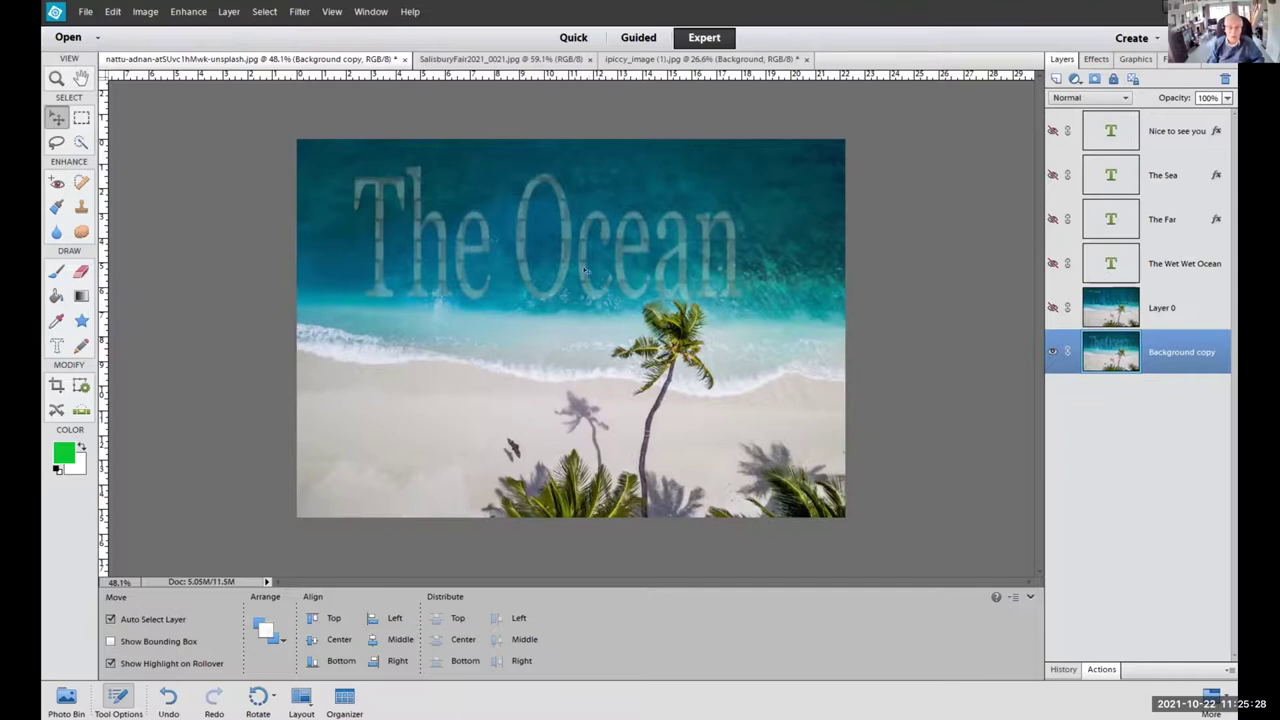
Try shifting the pattern-filled lettering slightly down and left on Background copy, and undo the move.
drag(533, 217, 502, 229)
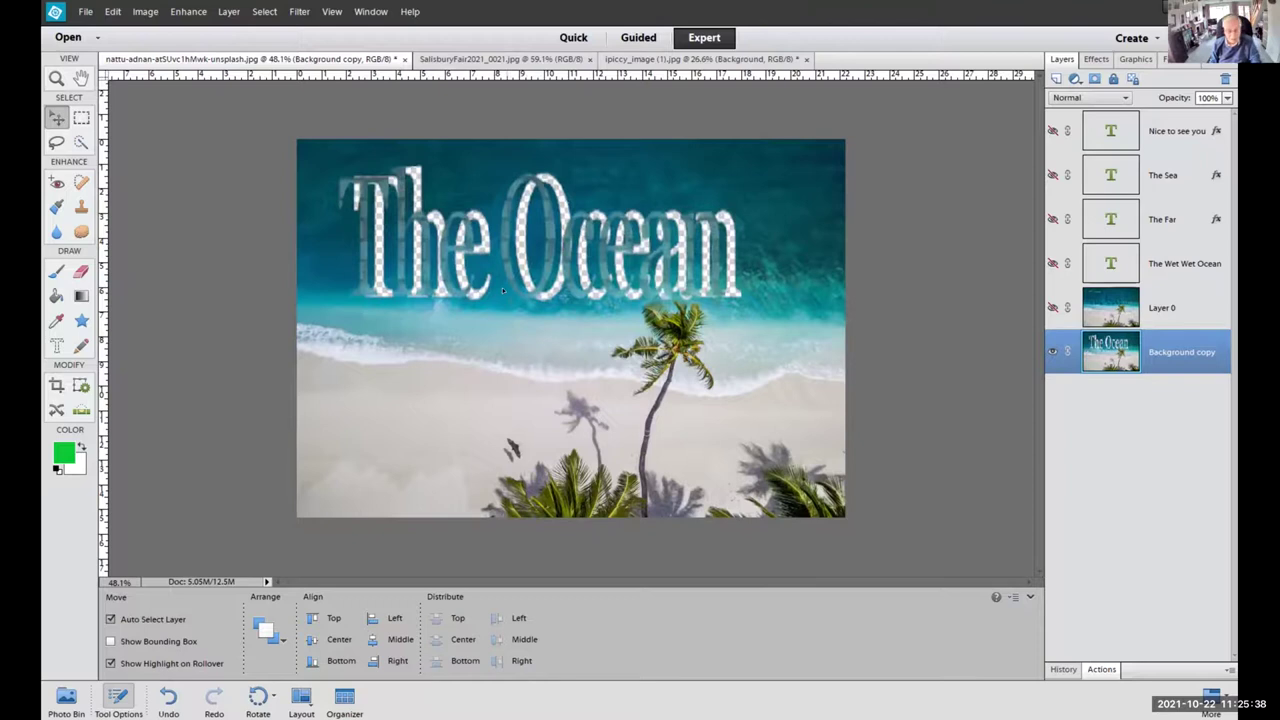
key(ctrl+z)
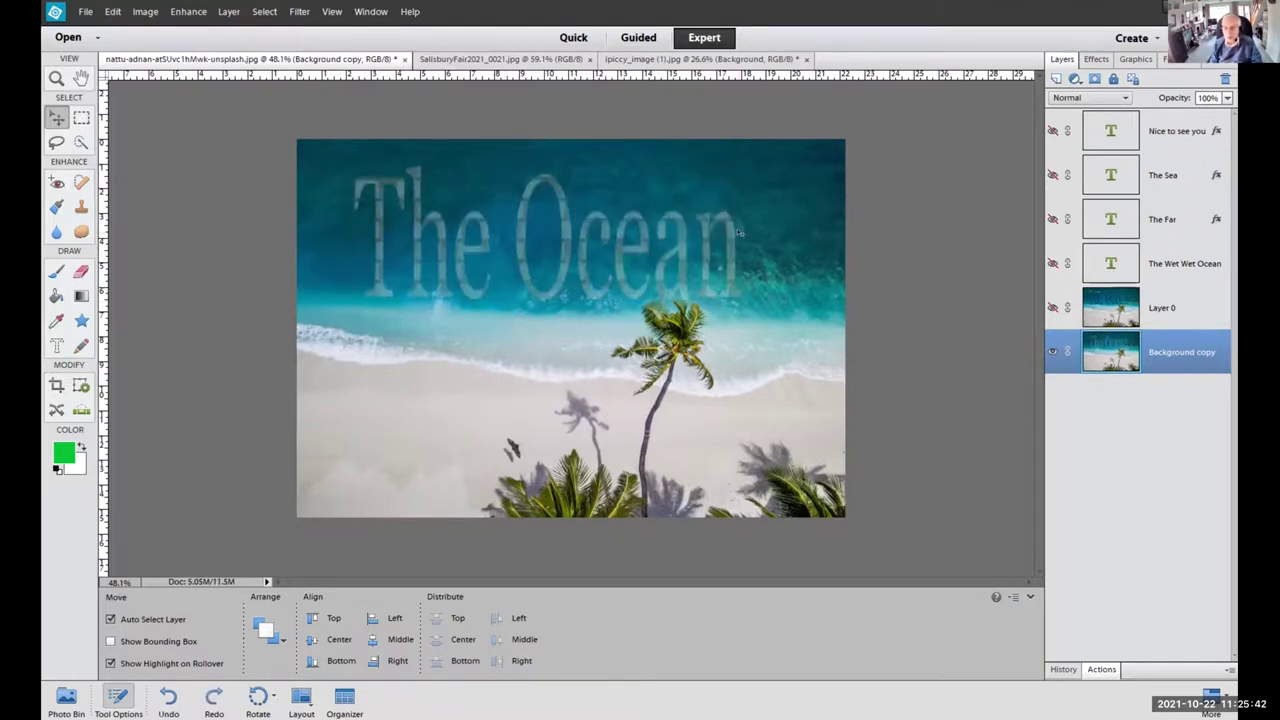
Show and select Layer 0, and move its large lettering cutout down over the beach.
click(1052, 307)
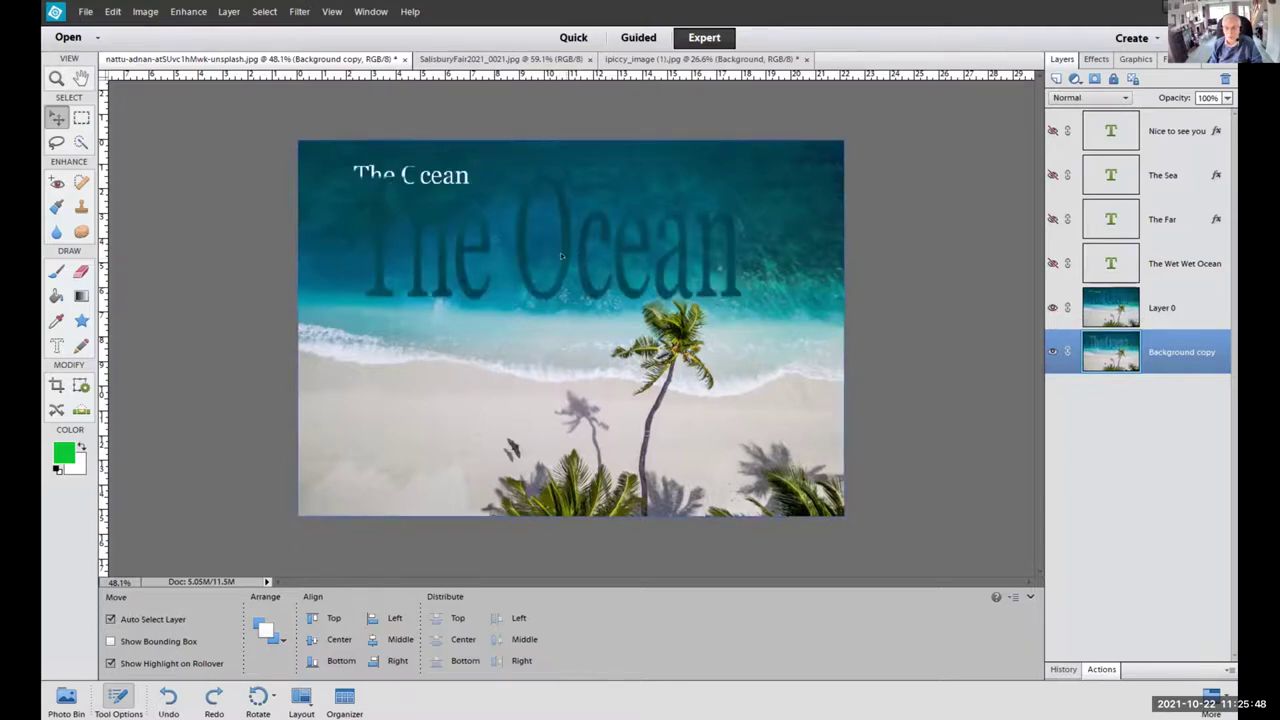
click(1096, 314)
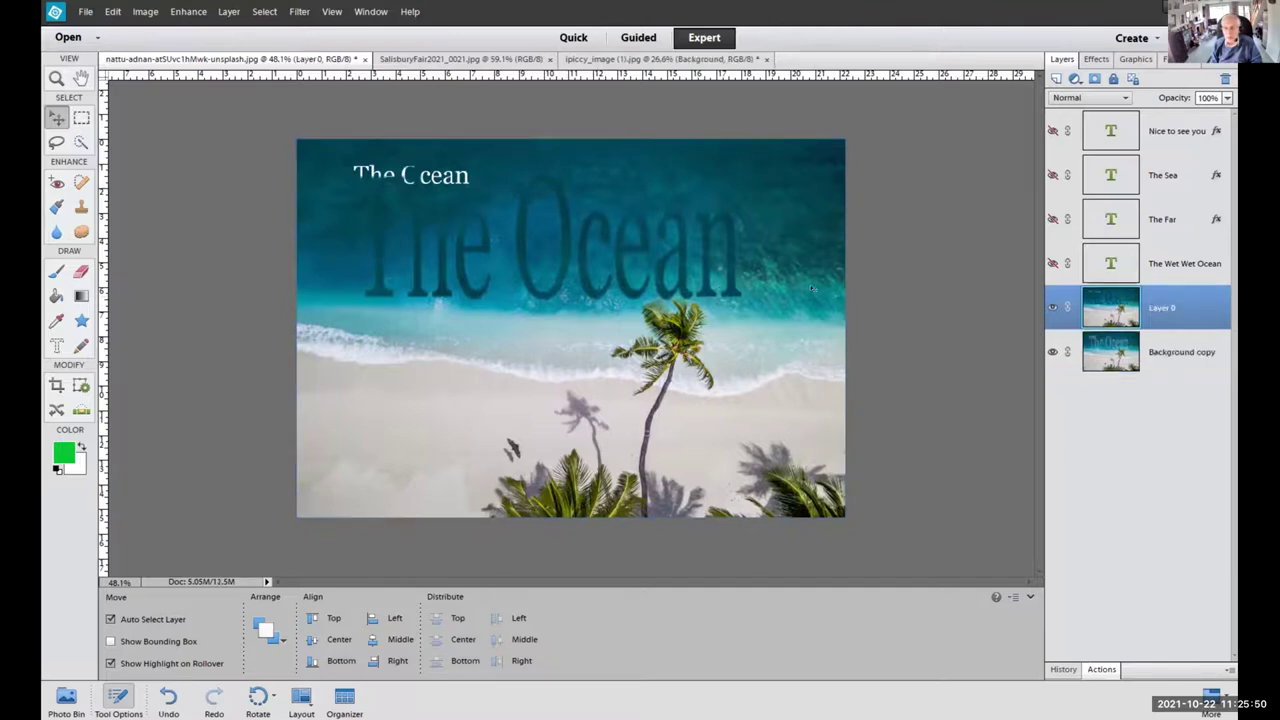
drag(424, 188, 426, 216)
drag(449, 280, 469, 337)
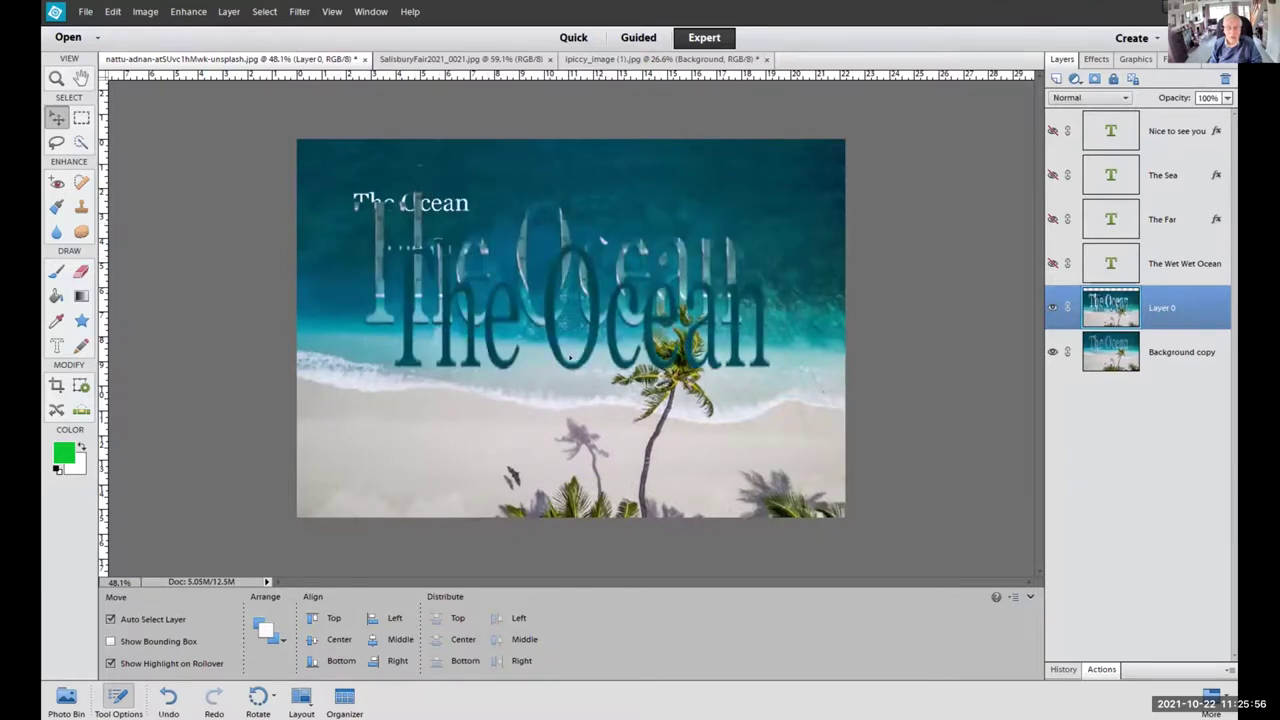
drag(757, 232, 752, 317)
drag(716, 438, 752, 414)
Rotate the moved lettering on Layer 0 by about -11 degrees so it slopes upward to the right.
key(ctrl+t)
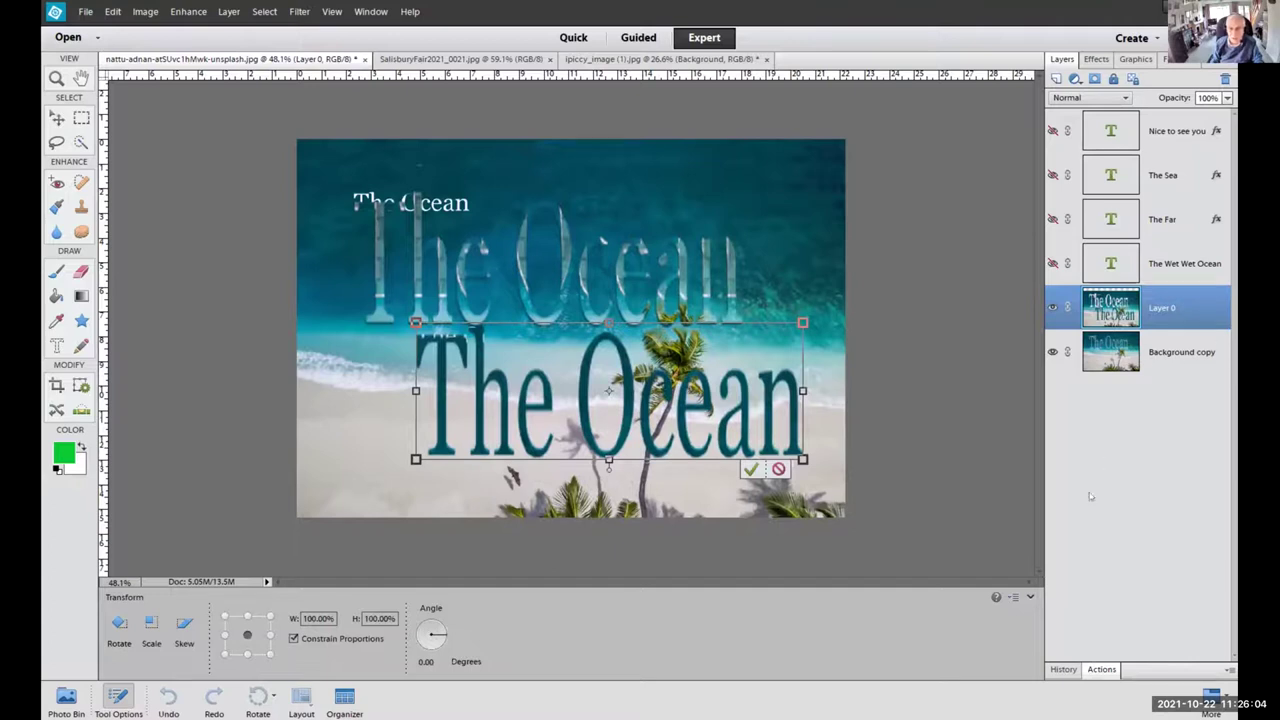
drag(815, 395, 773, 368)
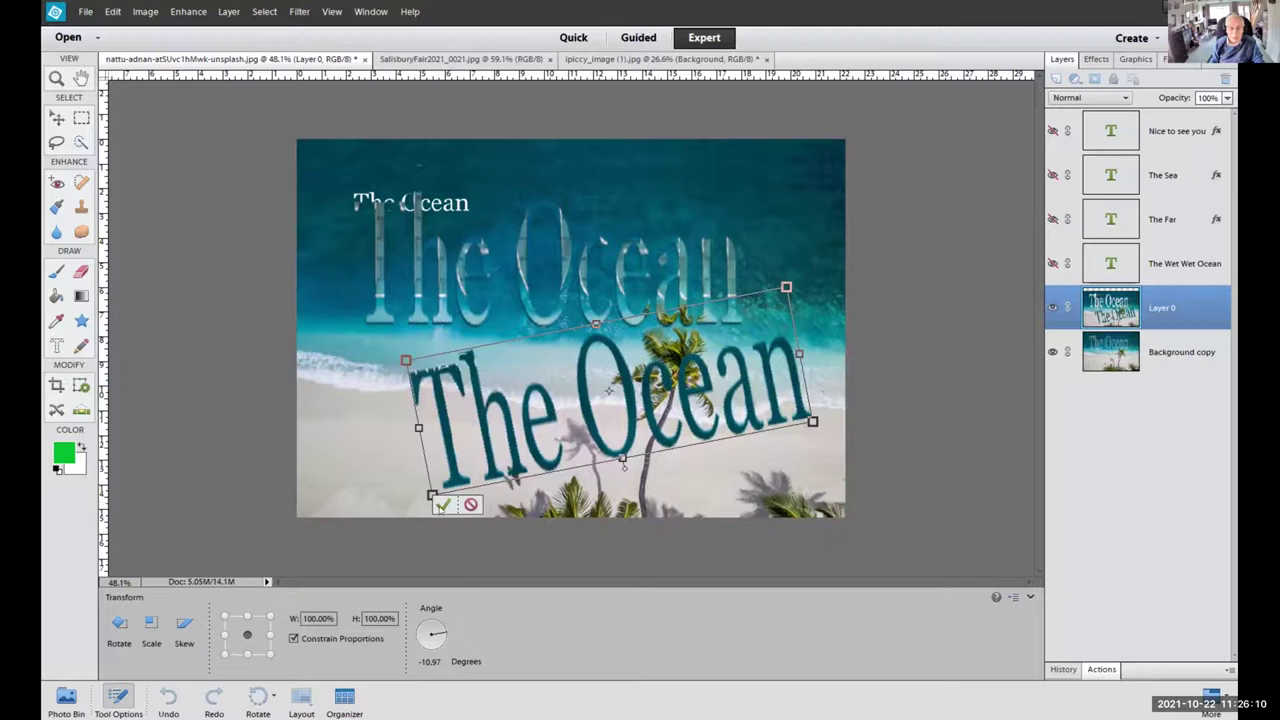
click(443, 504)
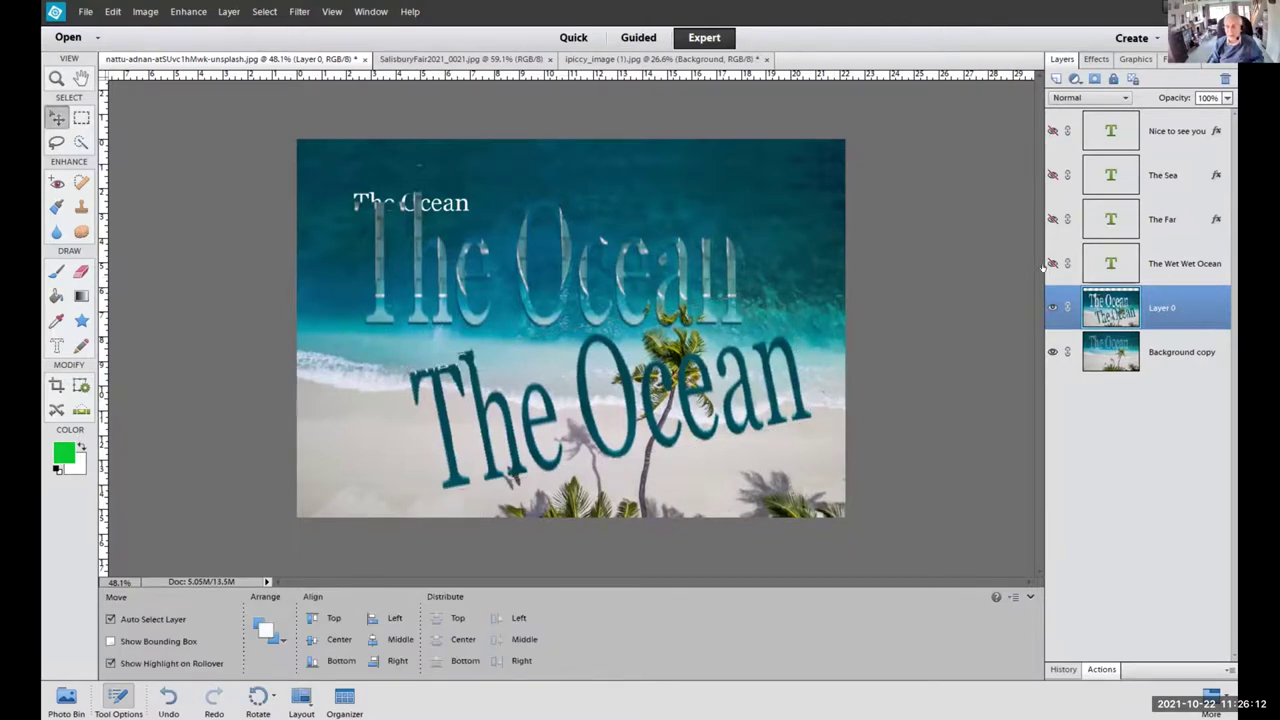
Show the Nice to see you, The Sea, The Far and The Wet Wet Ocean text layers.
click(1052, 130)
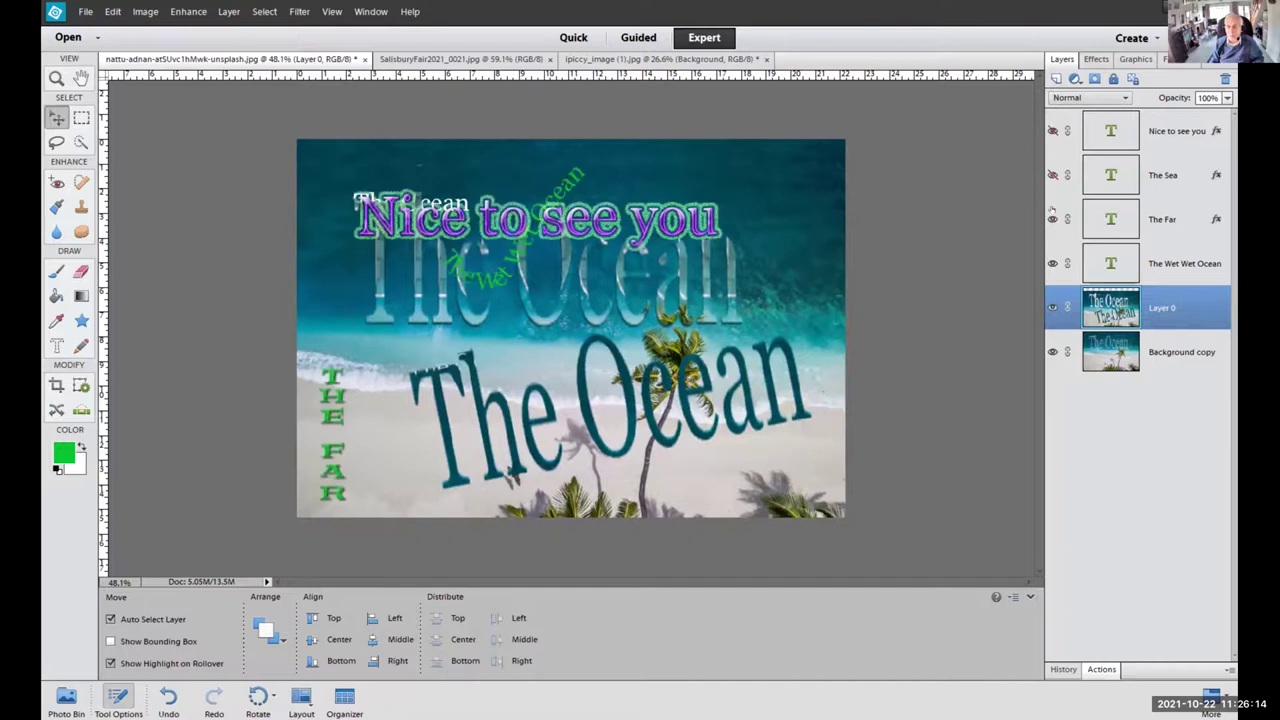
click(1052, 263)
click(1052, 219)
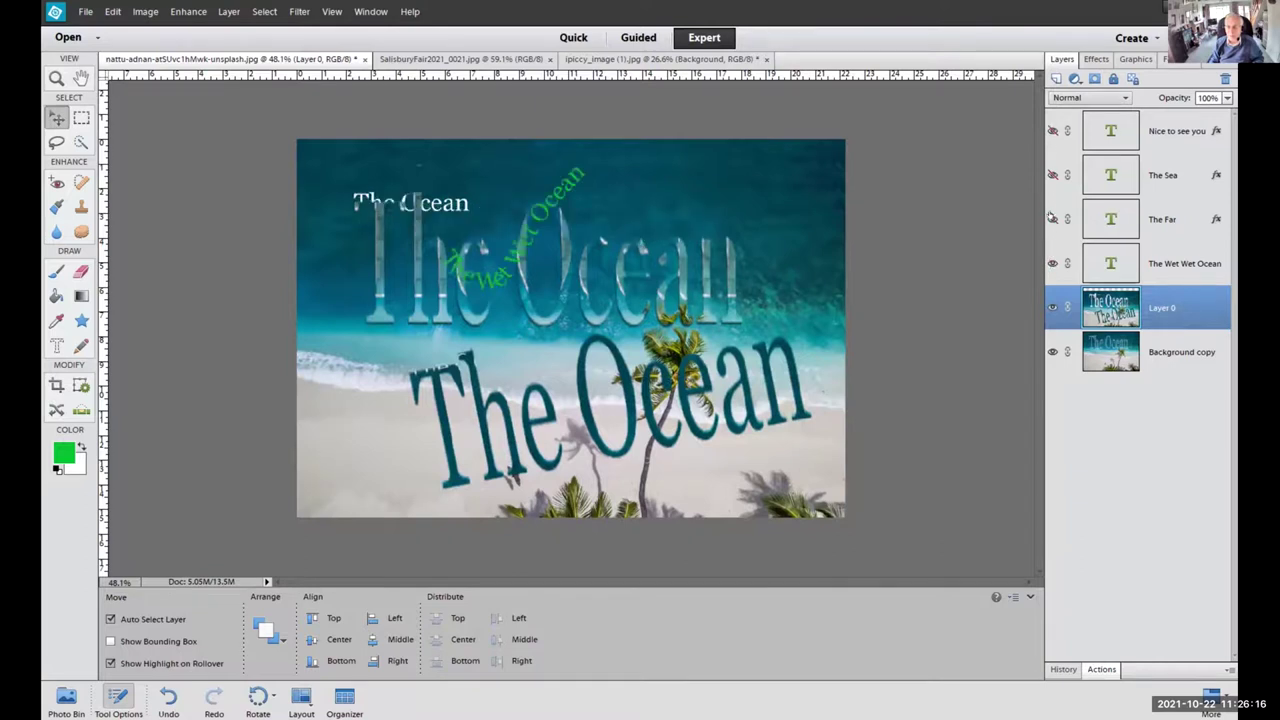
click(1052, 175)
click(1052, 130)
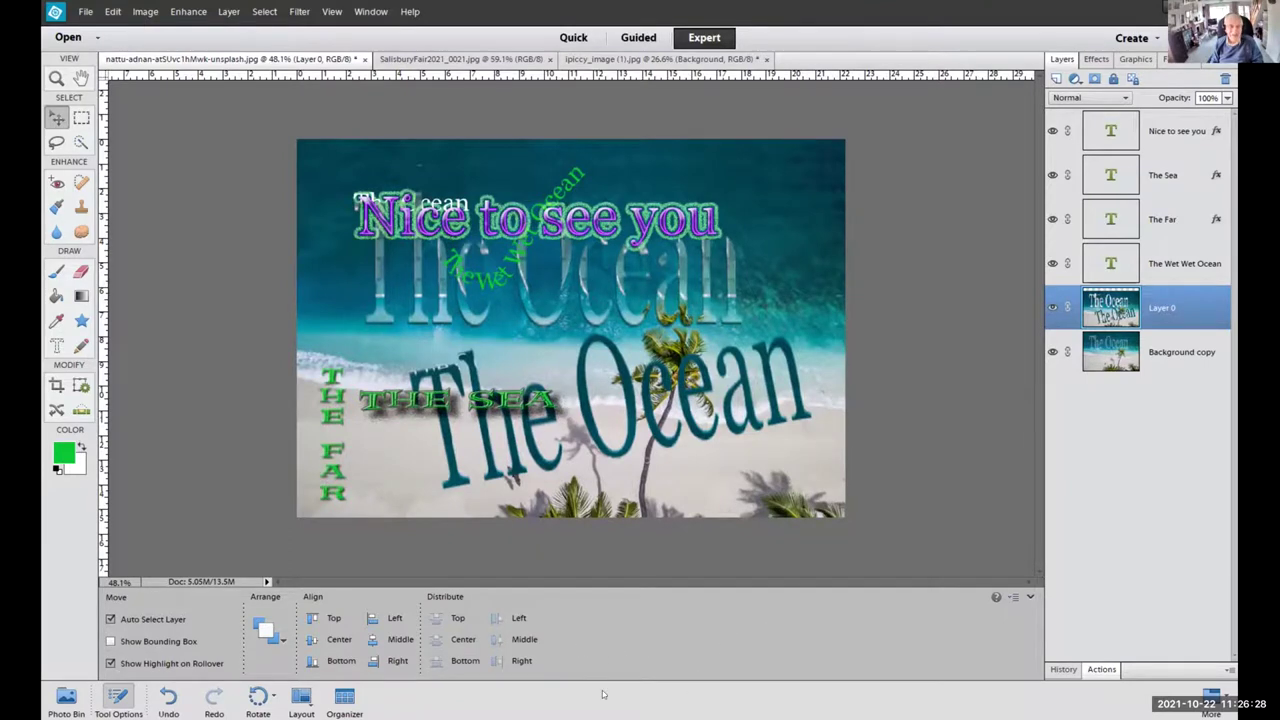
Switch to the SalisburyFair2021_0021.jpg photo and draw a freehand looping text path in the sky beside the swing ride, replacing the first short curve.
click(434, 60)
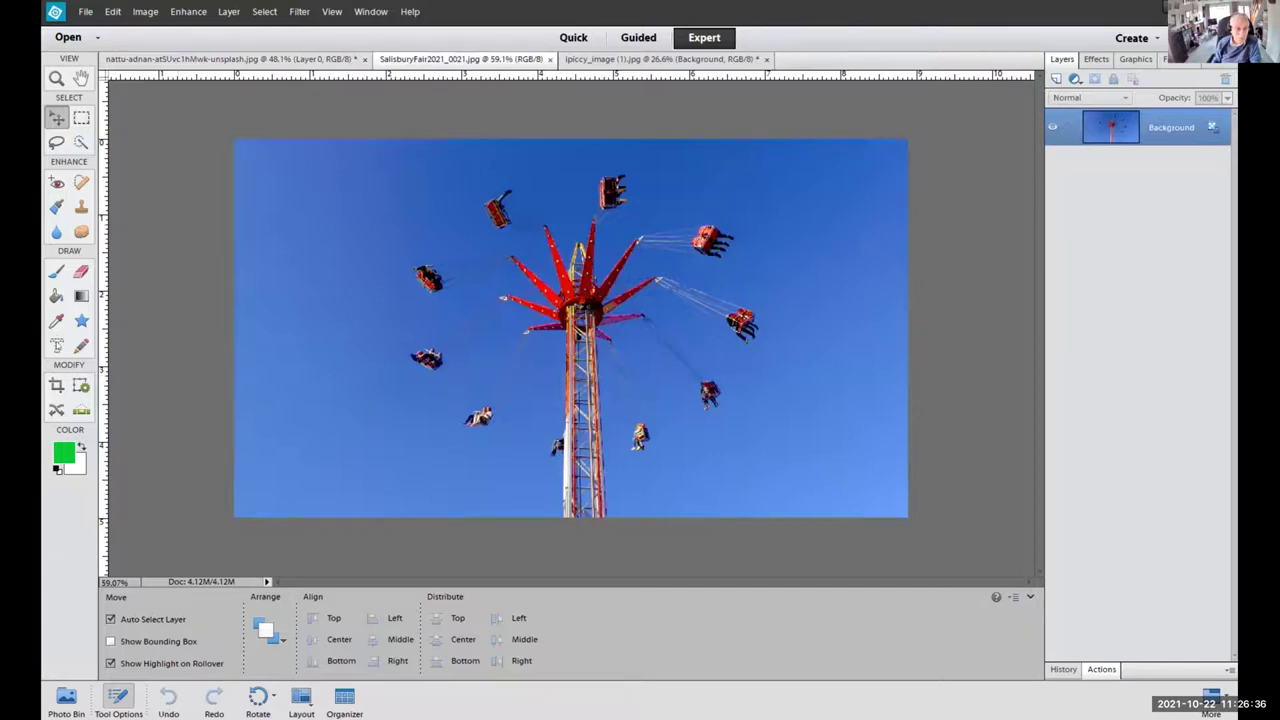
click(57, 344)
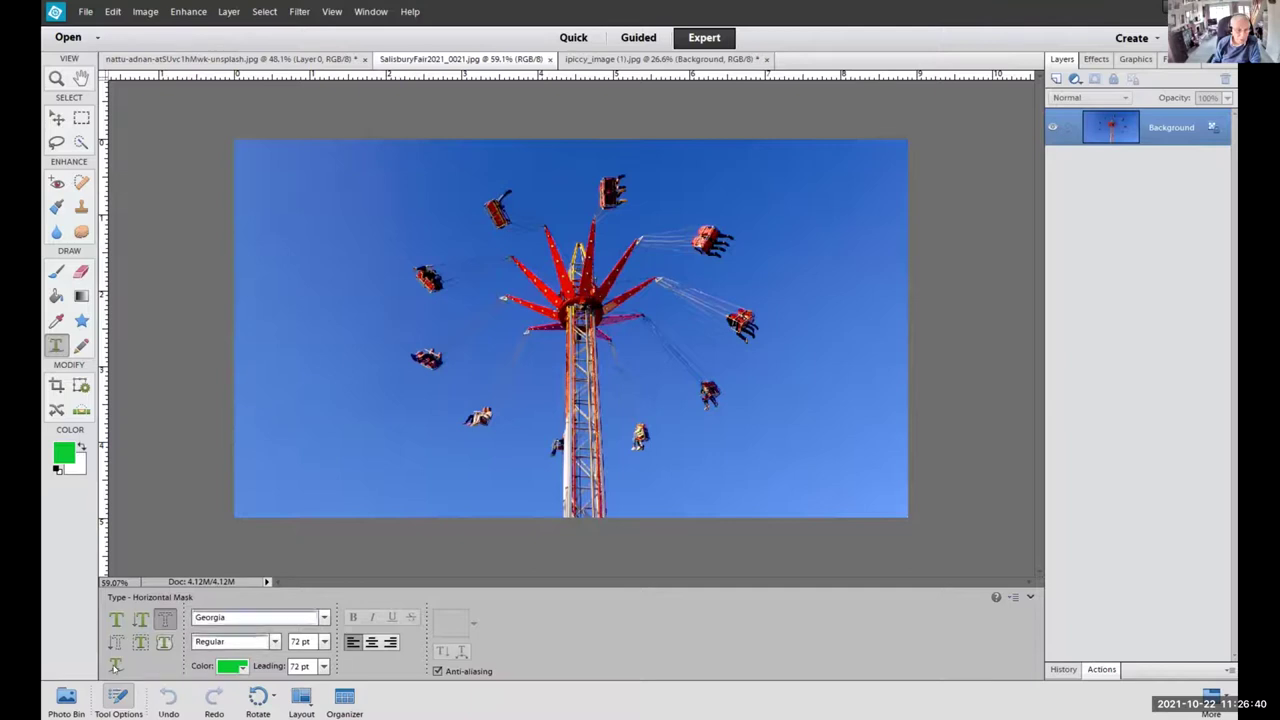
click(116, 664)
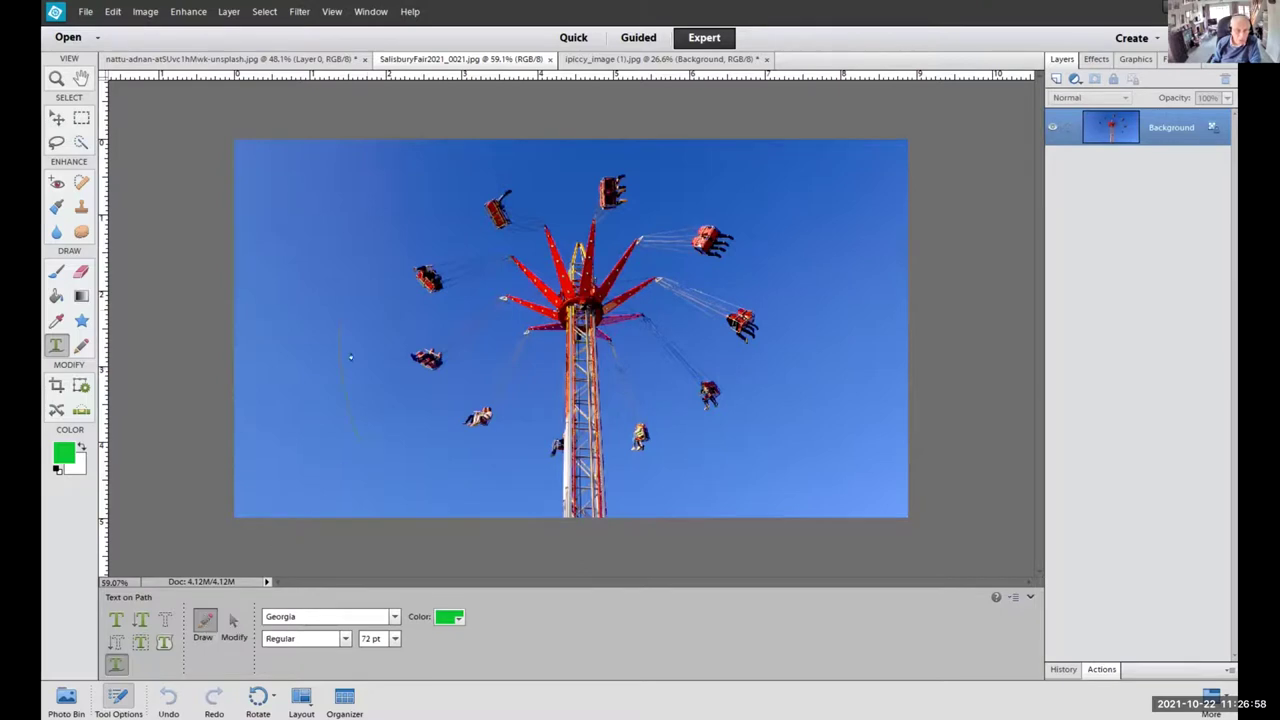
drag(350, 357, 357, 445)
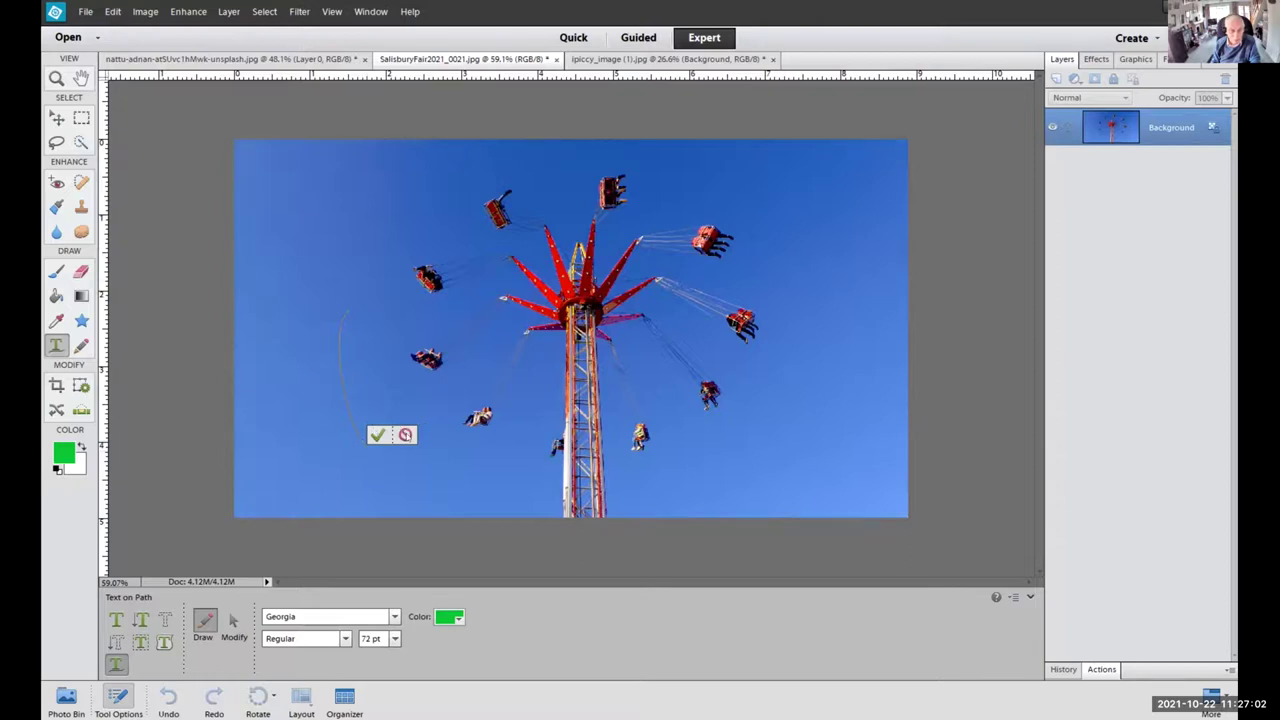
key(Return)
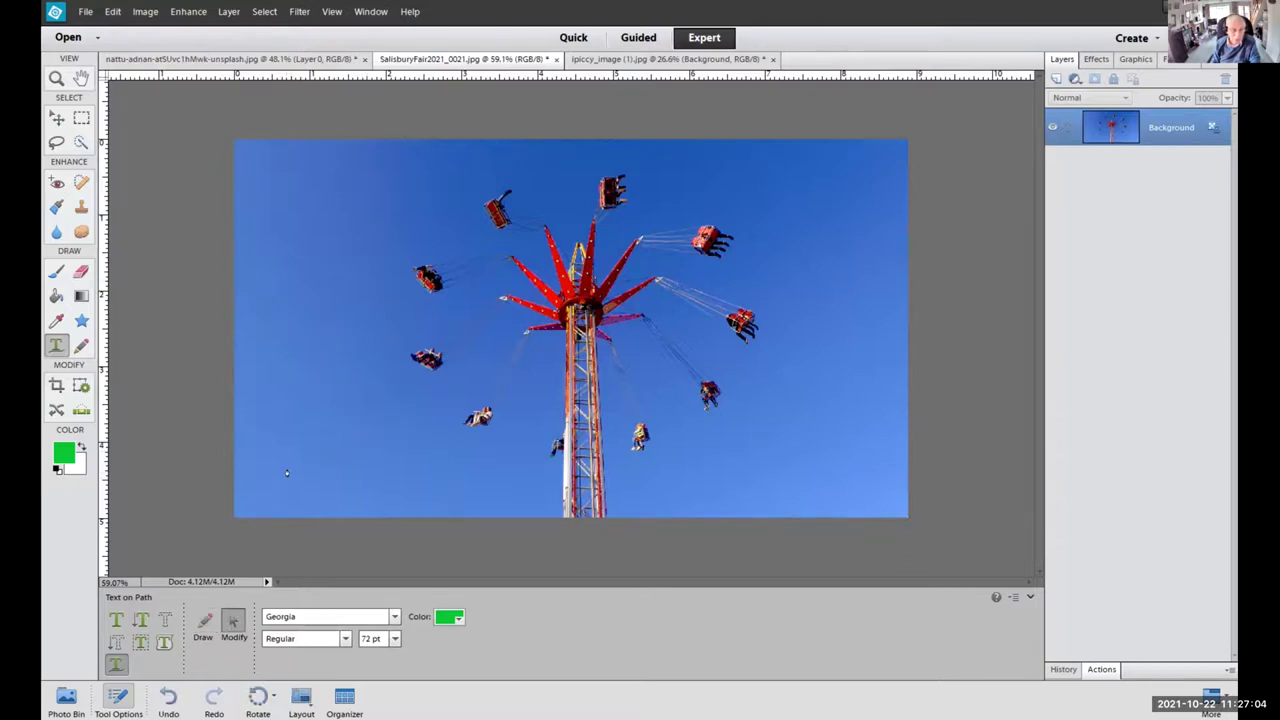
mouse_move(387, 223)
mouse_down()
mouse_move(468, 254)
mouse_move(470, 317)
mouse_move(408, 320)
mouse_up()
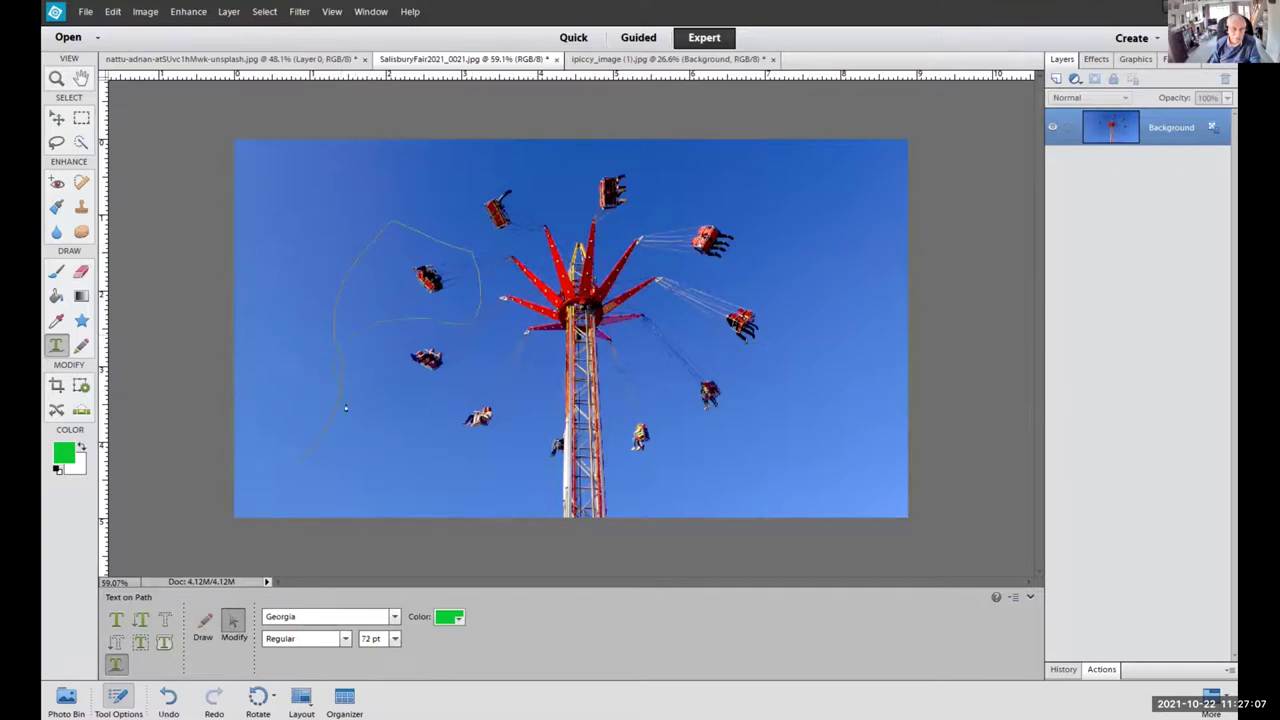
Reshape the looping text path by pulling three of its anchor points outward into sharp peaks.
click(235, 624)
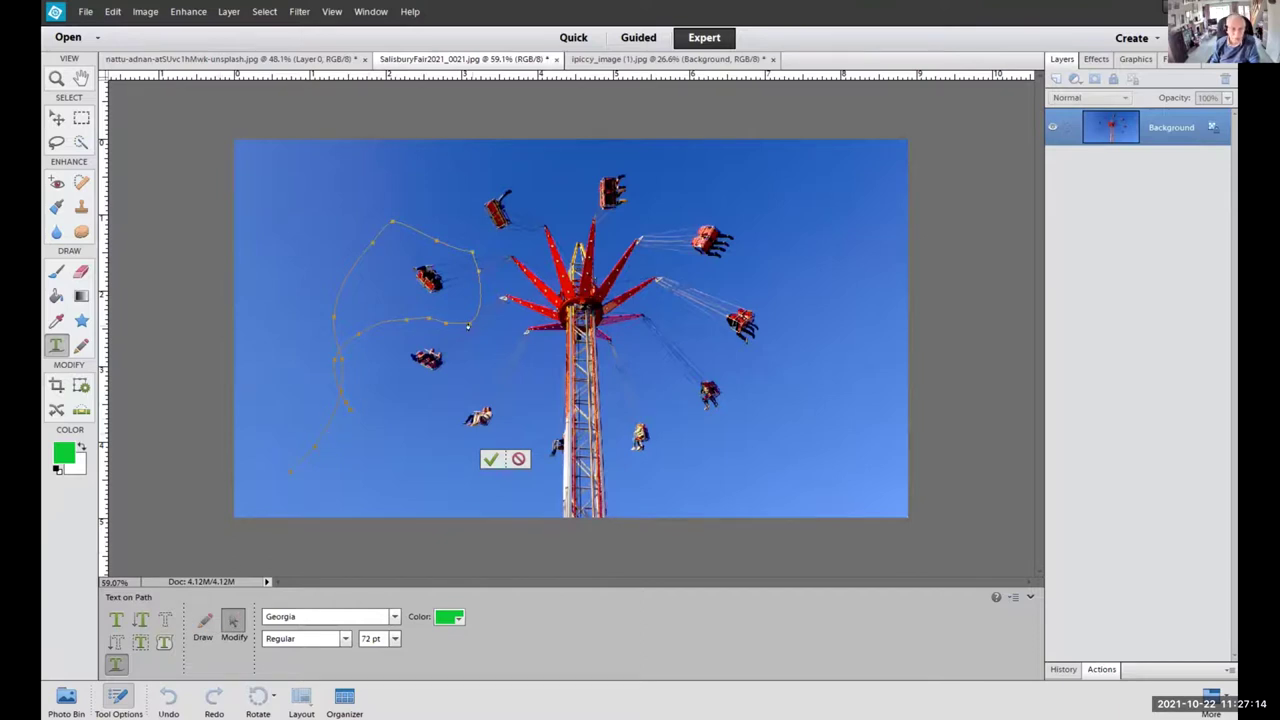
drag(467, 326, 507, 383)
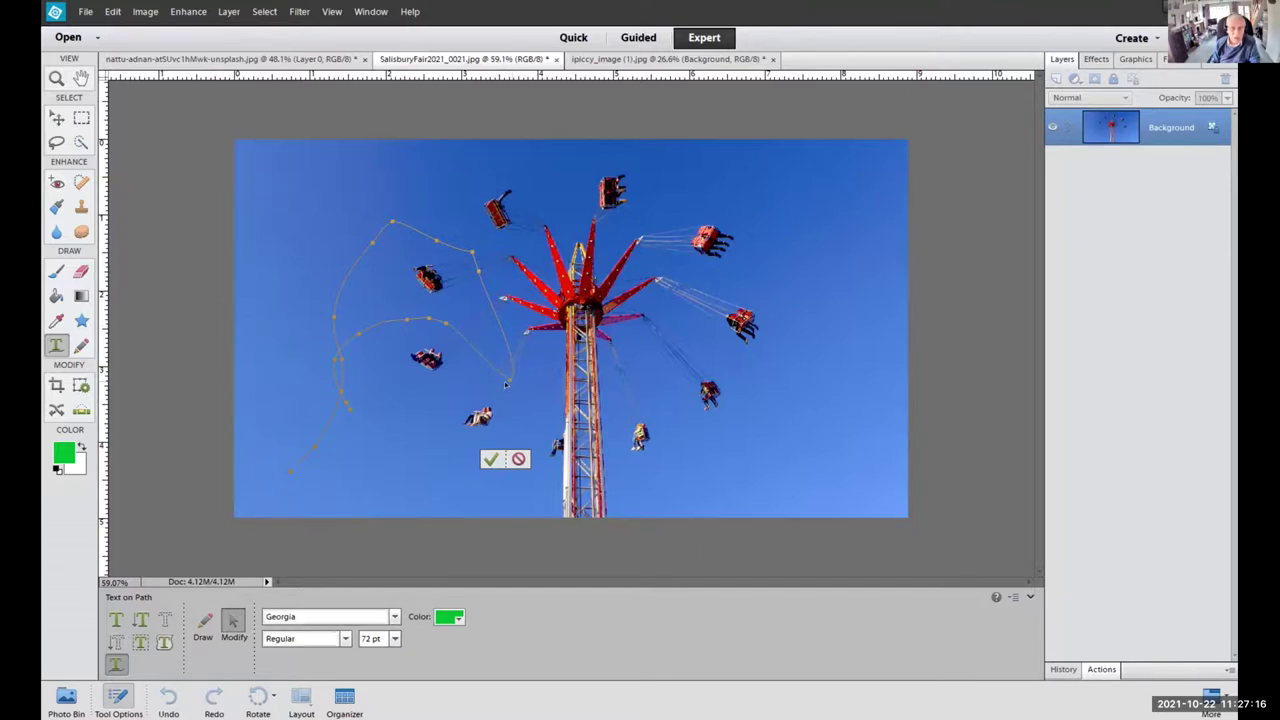
drag(470, 250, 428, 170)
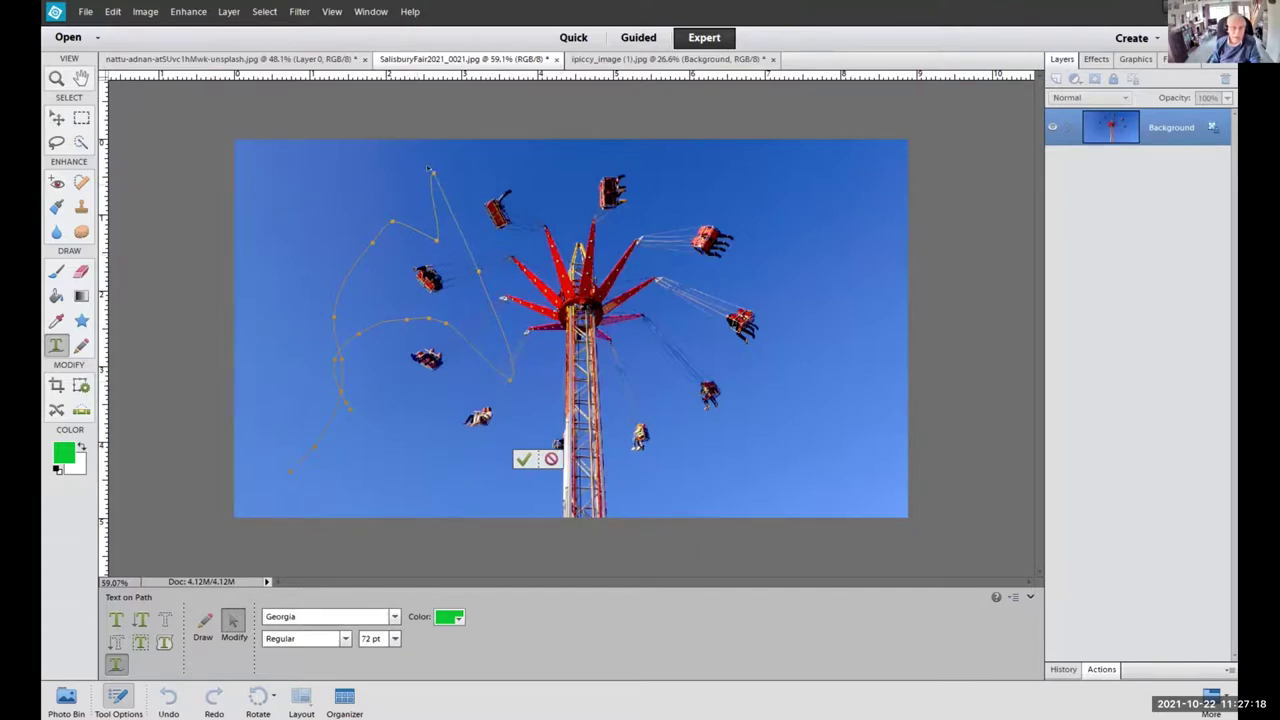
drag(394, 221, 307, 213)
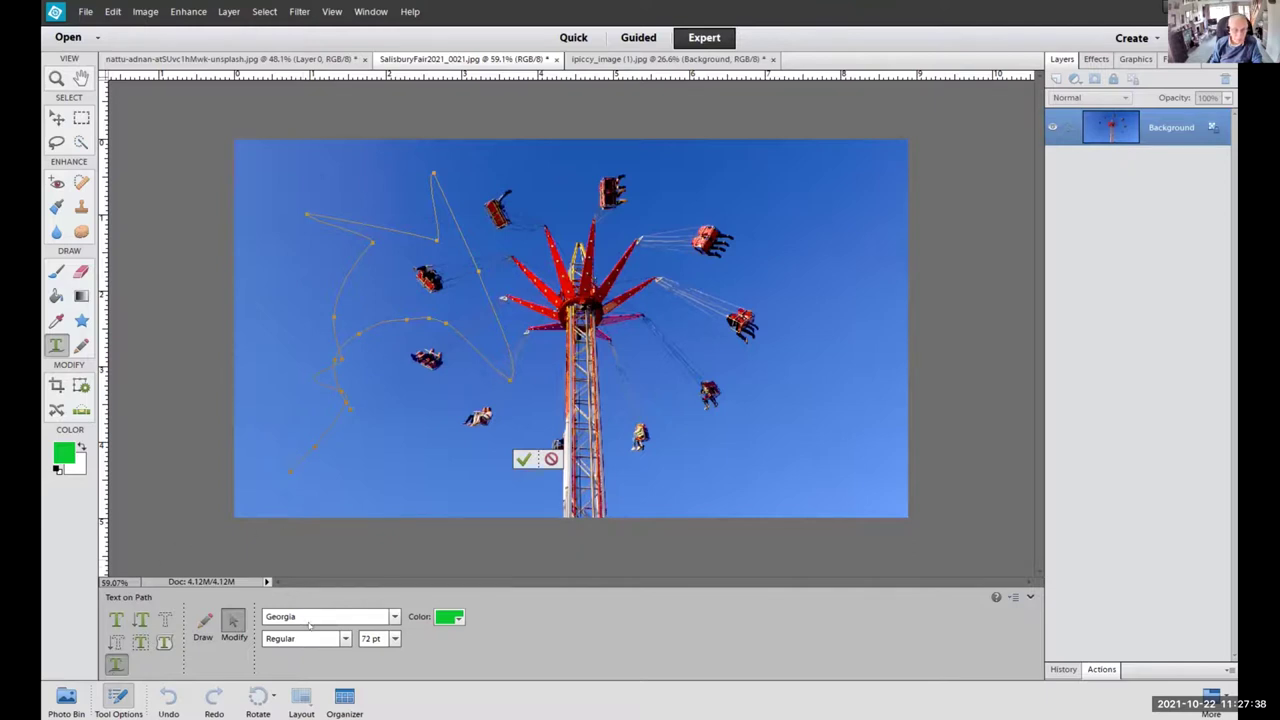
Check the available font styles for the path text and accept the reshaped path.
click(345, 638)
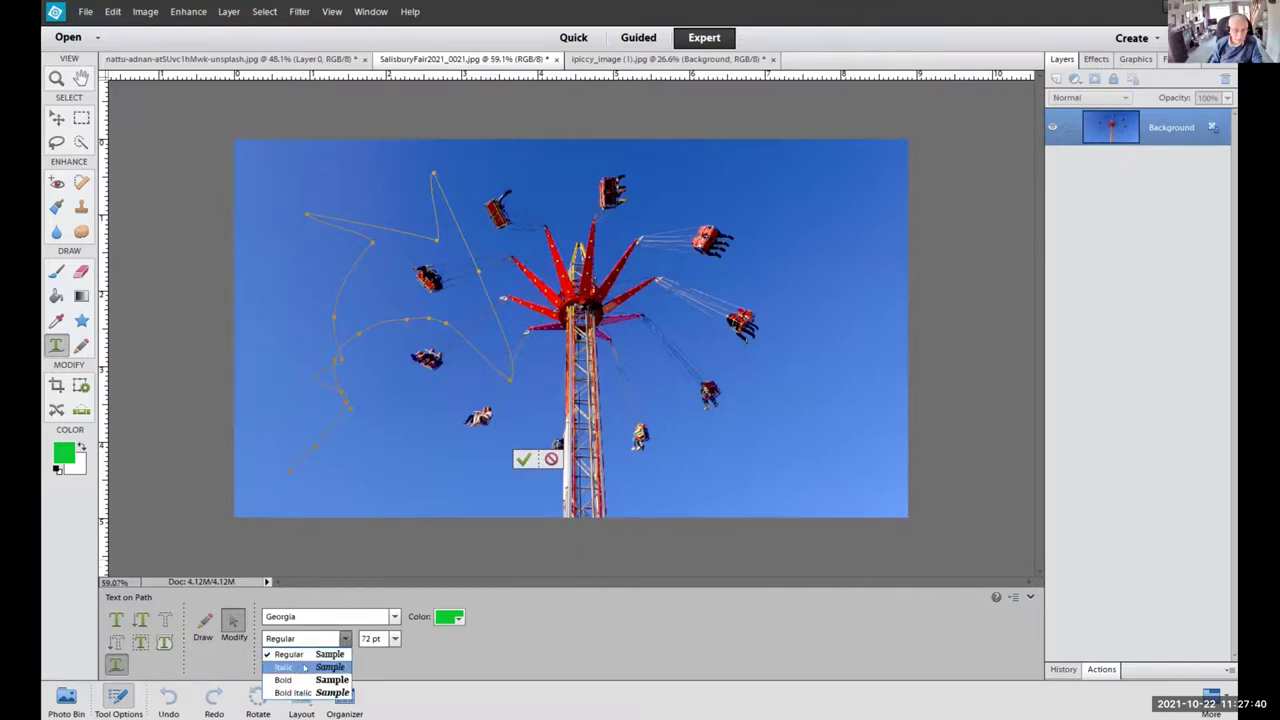
click(319, 472)
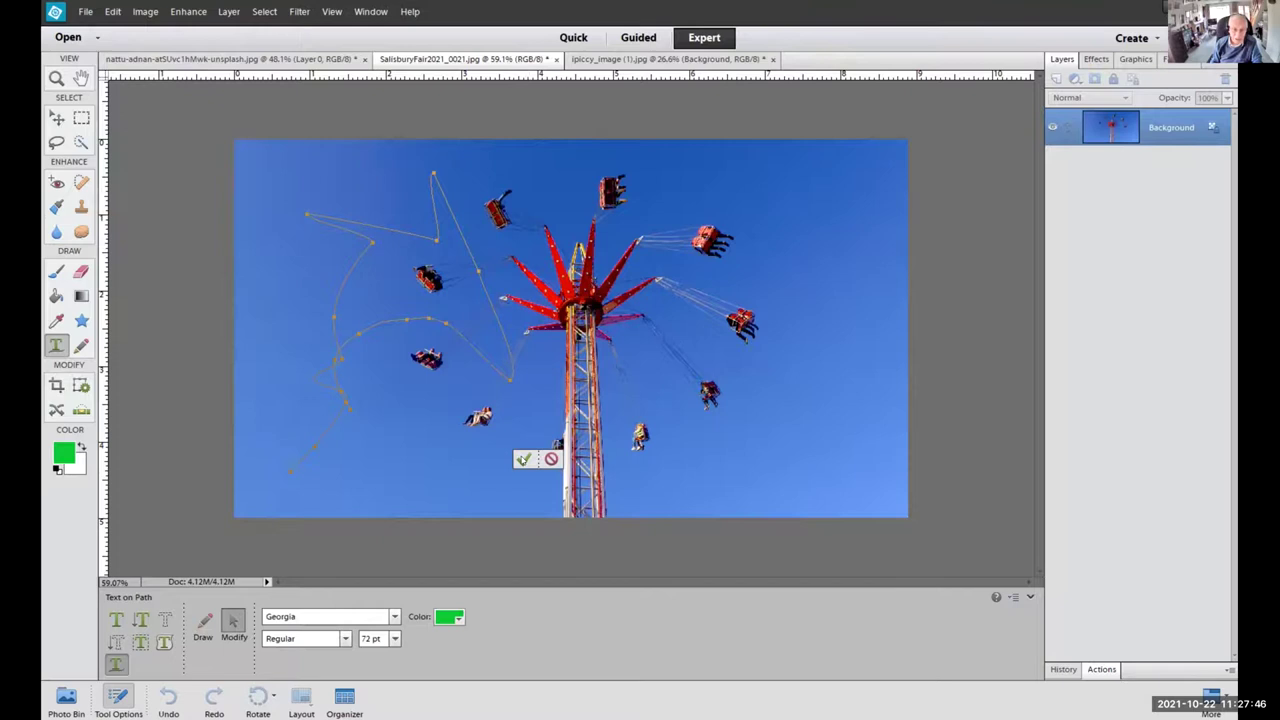
click(523, 460)
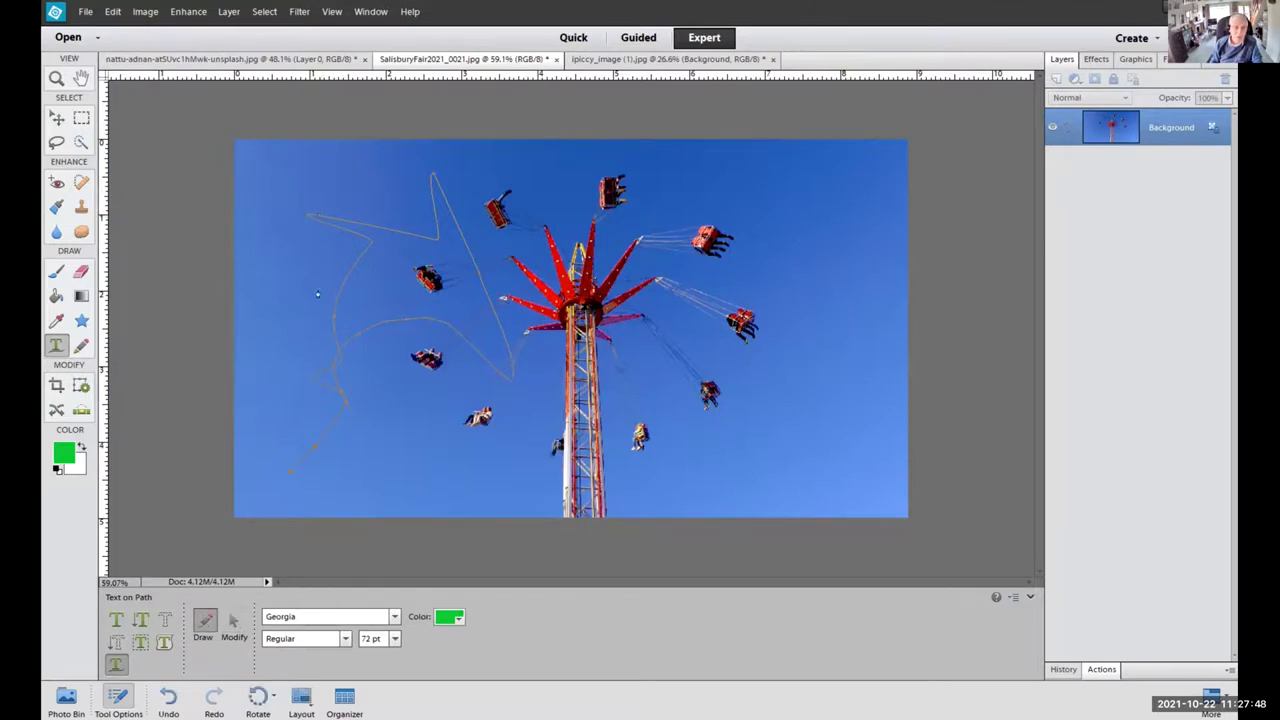
click(331, 219)
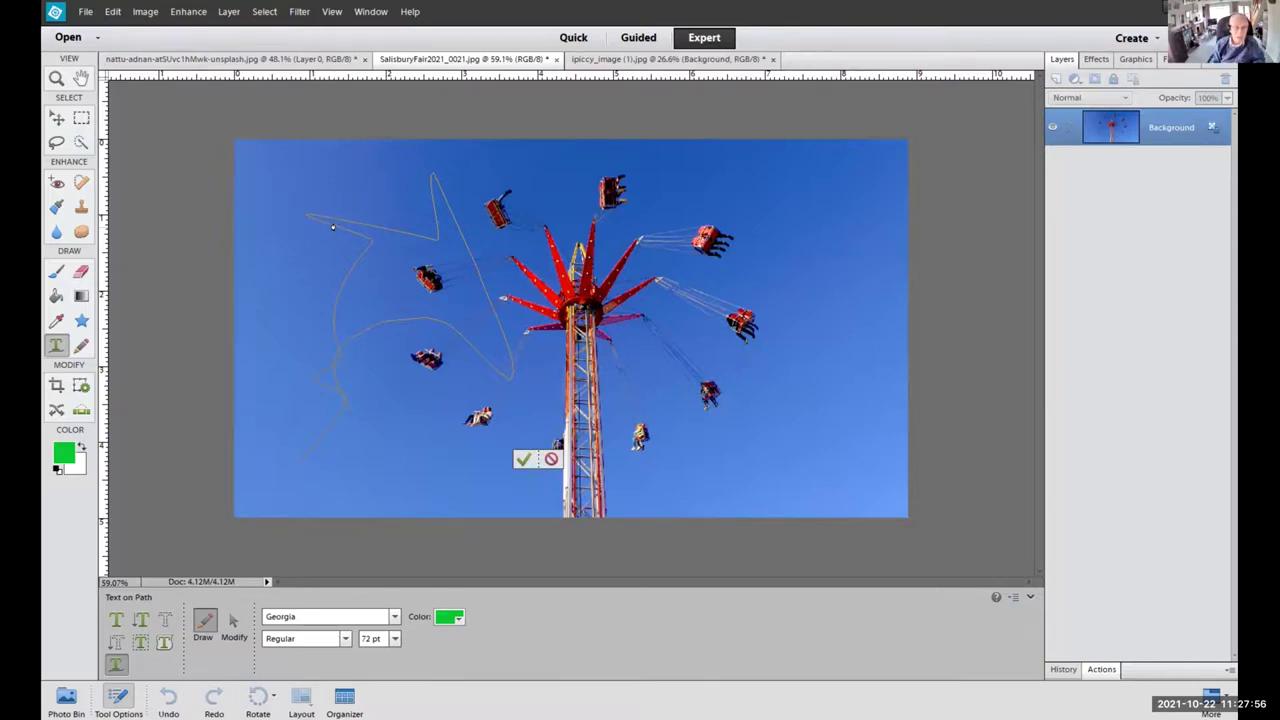
Set the text colour to dark purple from the Web Safe Colors swatches and accept the path again.
click(441, 615)
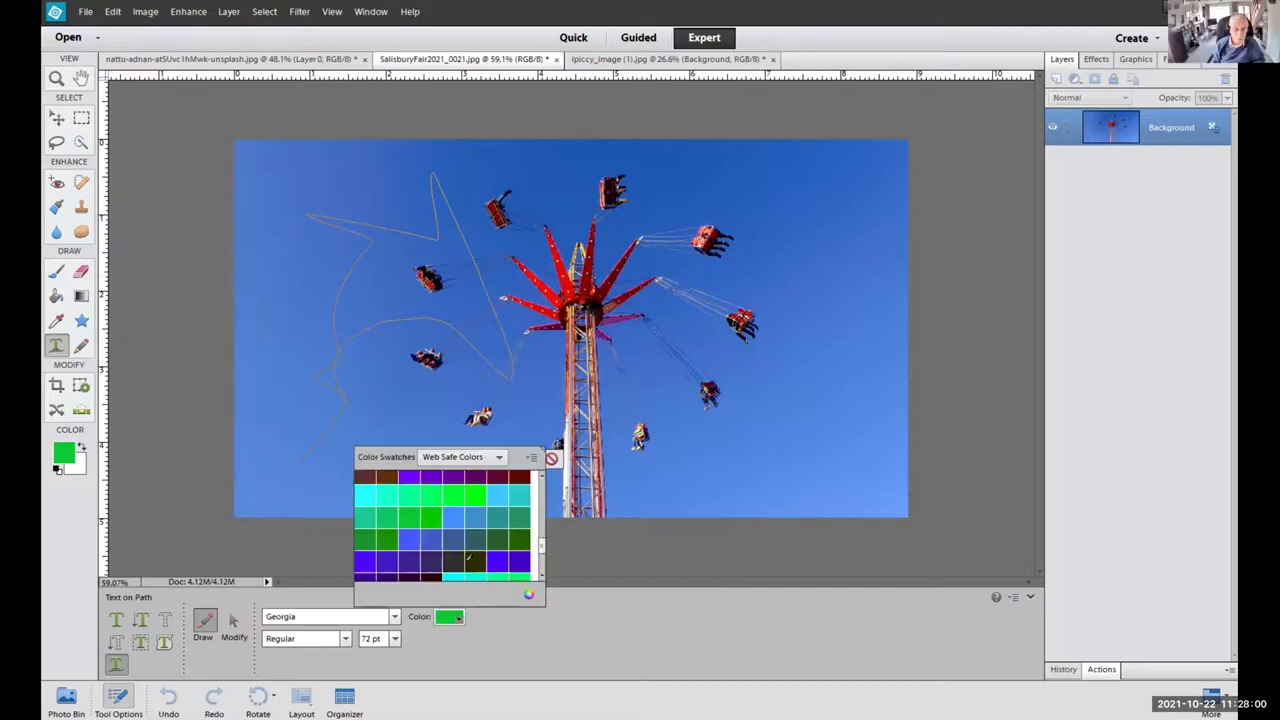
click(408, 560)
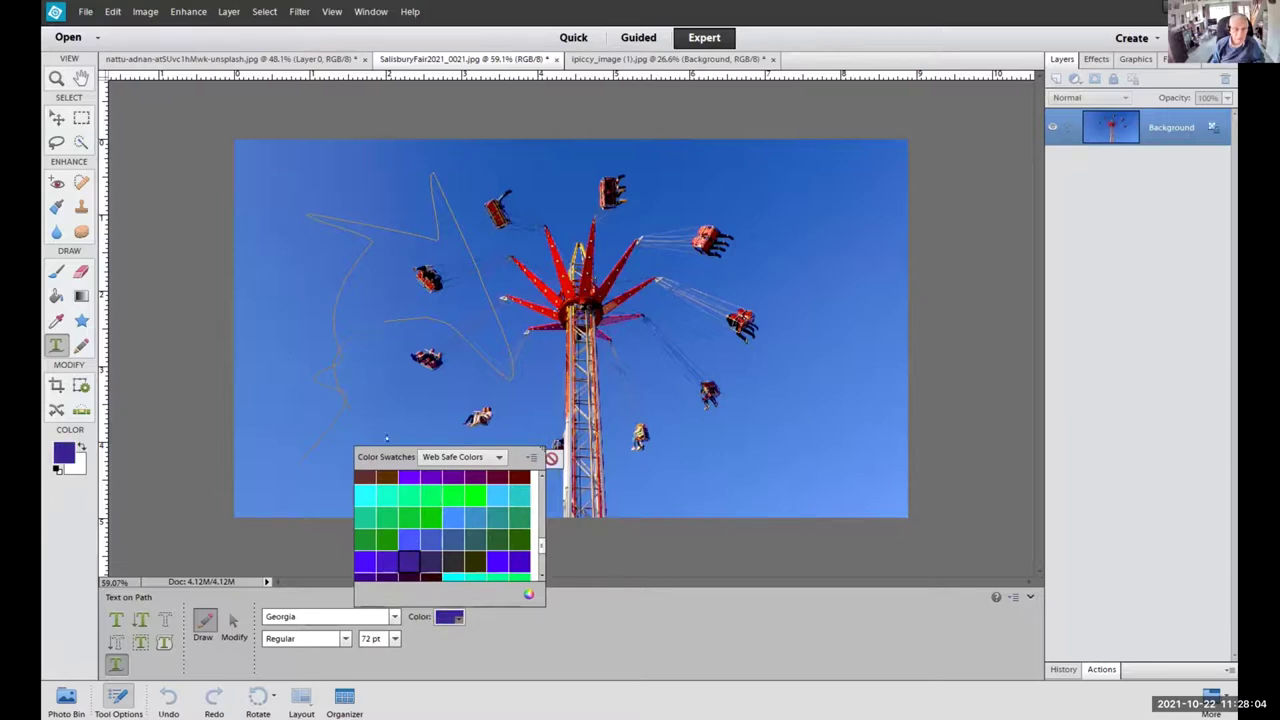
click(296, 615)
click(233, 620)
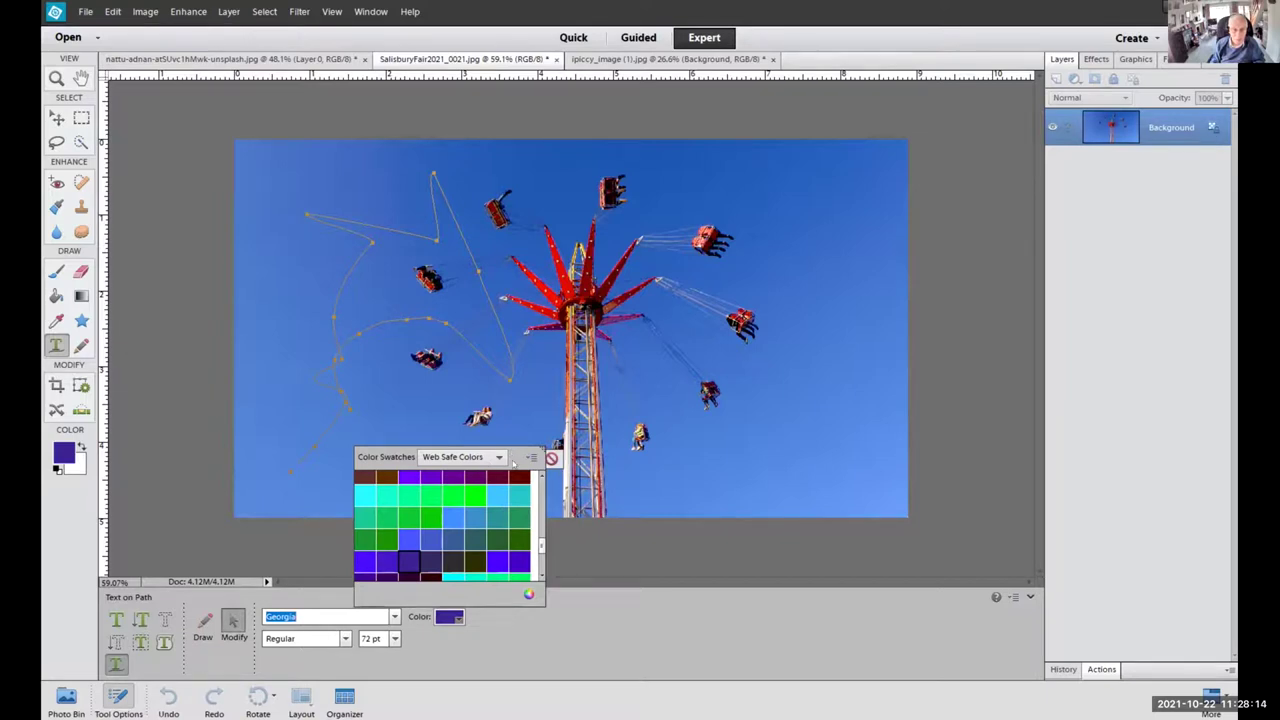
click(531, 457)
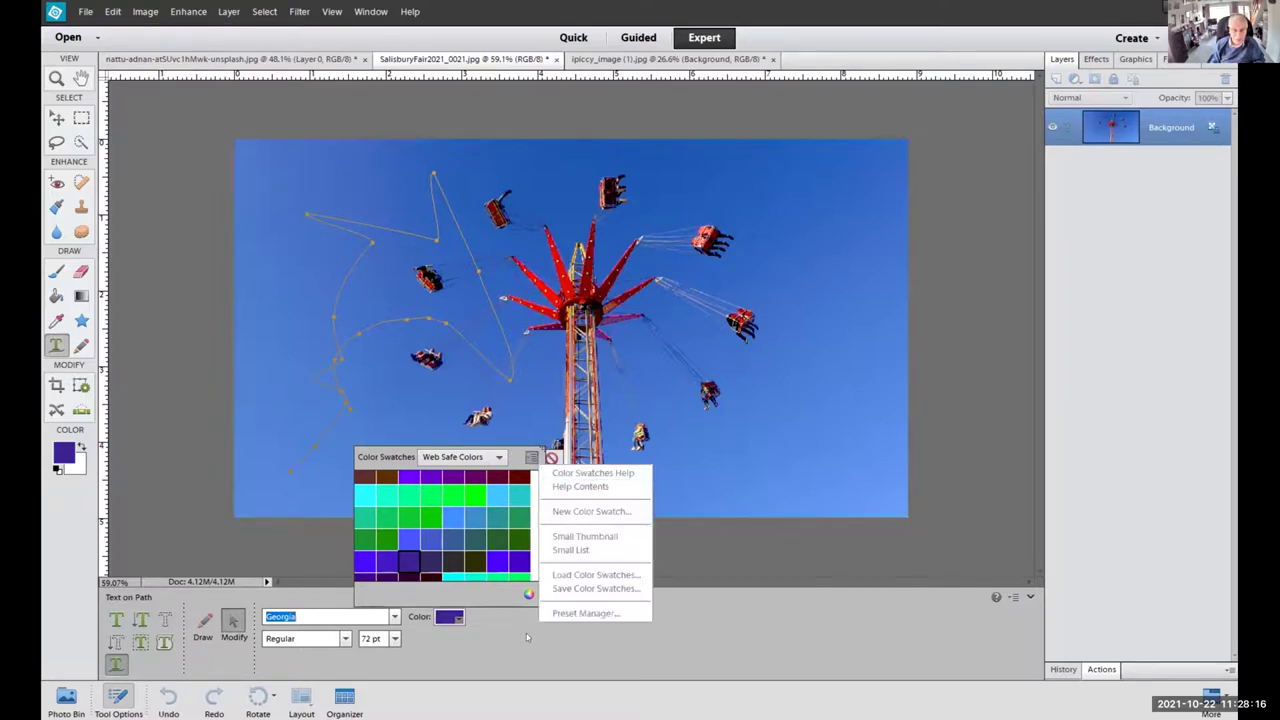
click(477, 456)
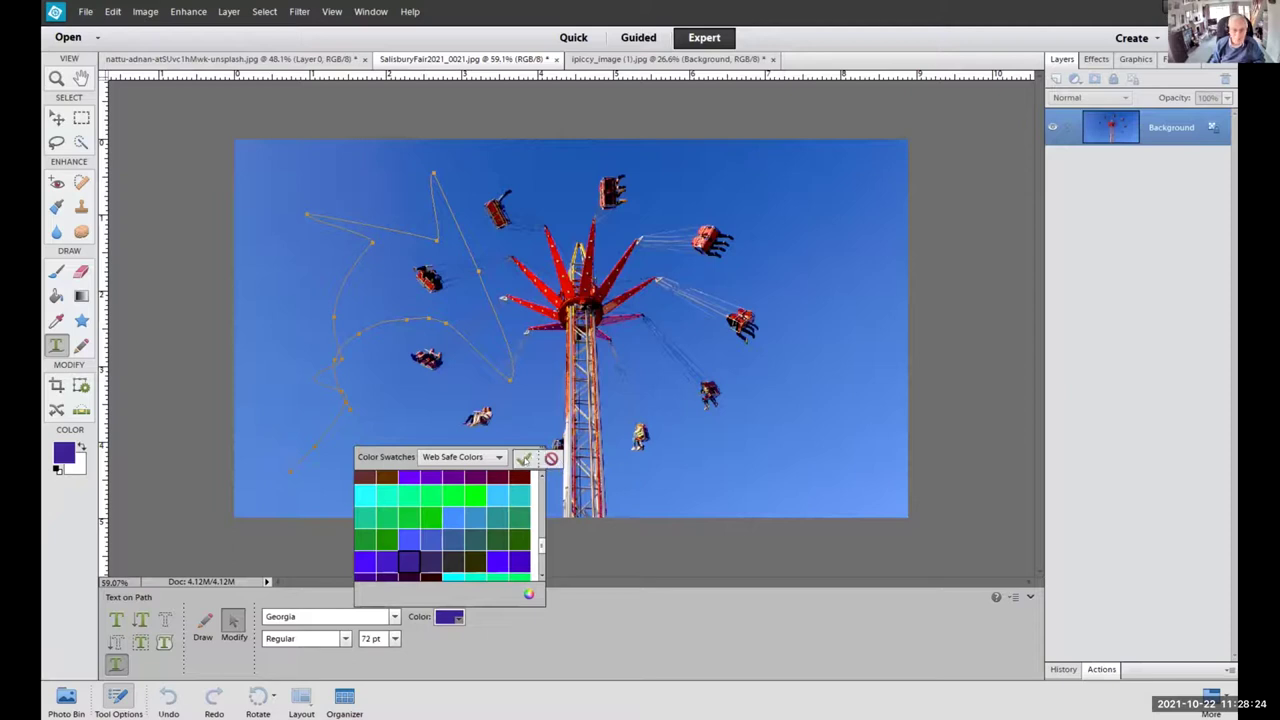
click(523, 458)
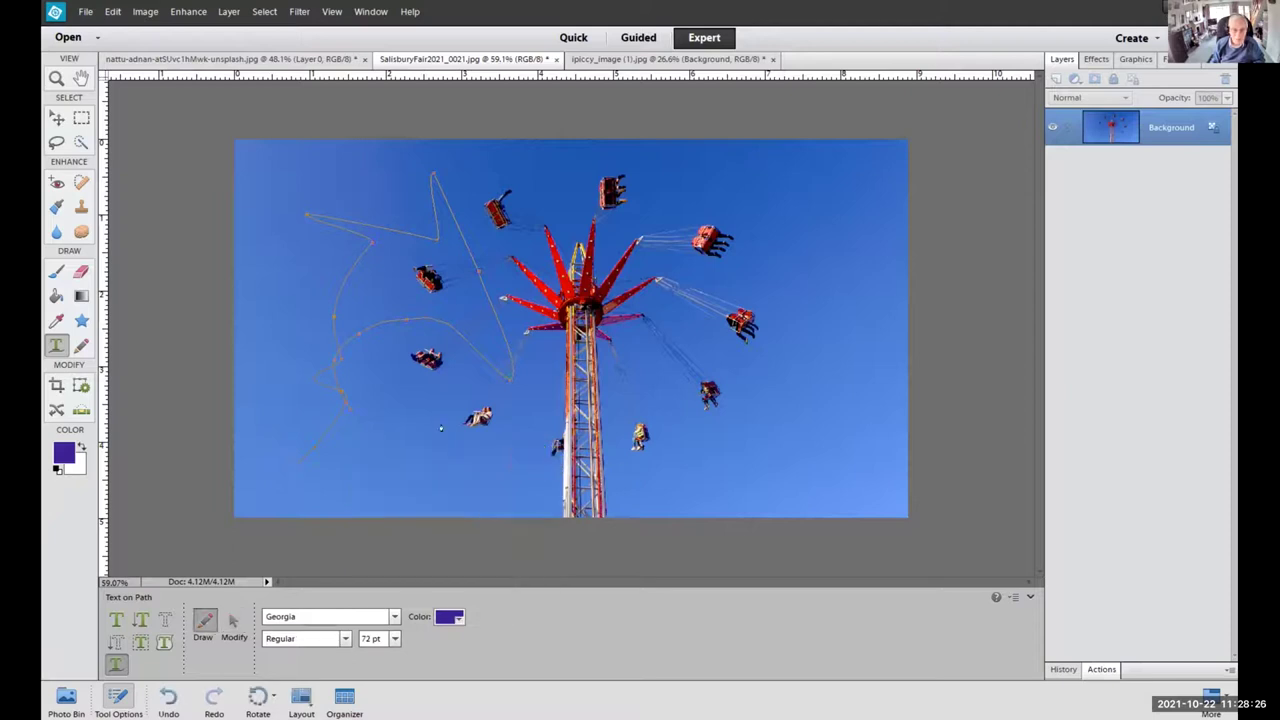
Try to add lettering beginning with "B" along the inner curve of the path, and cancel the text.
click(385, 317)
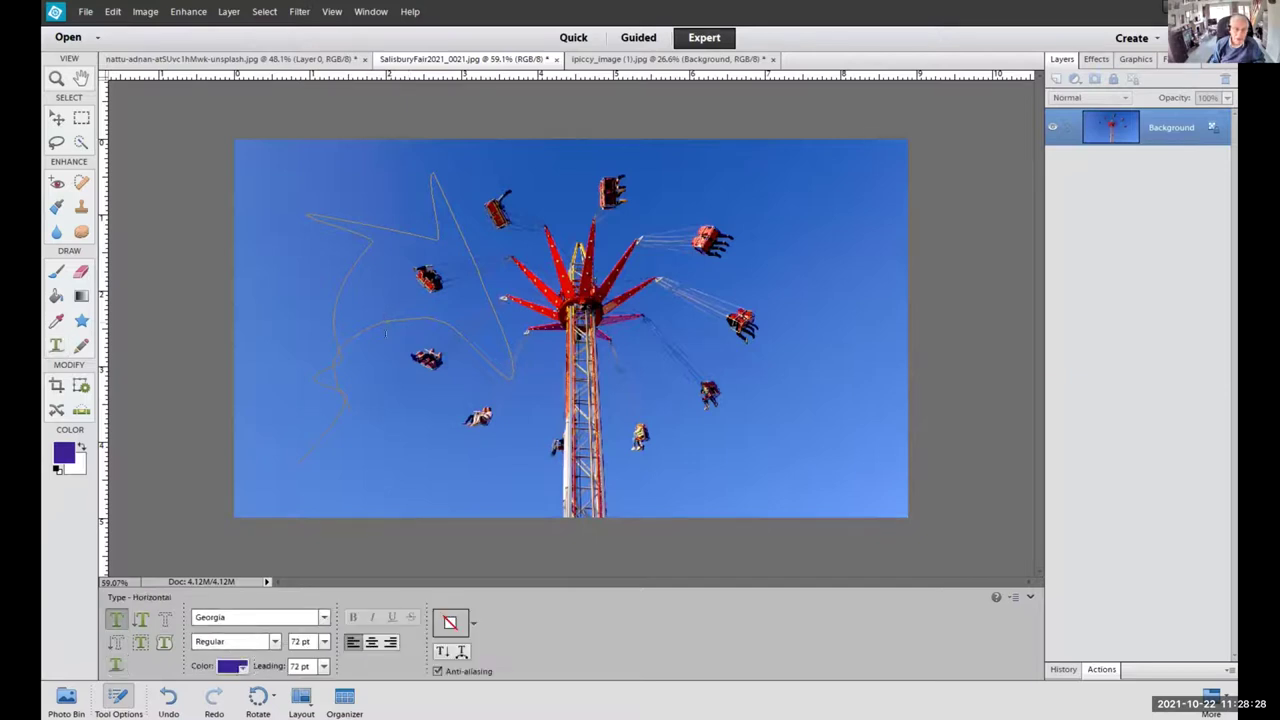
text(Ed)
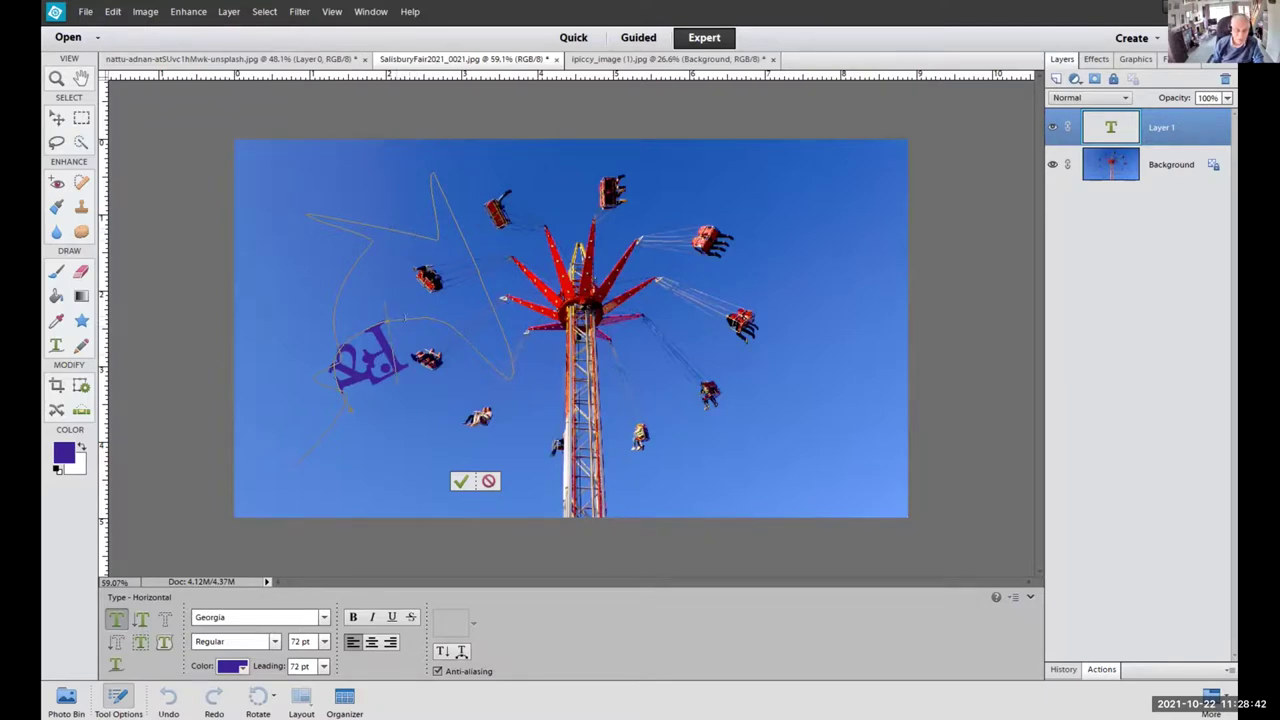
text(w)
key(BackSpace)
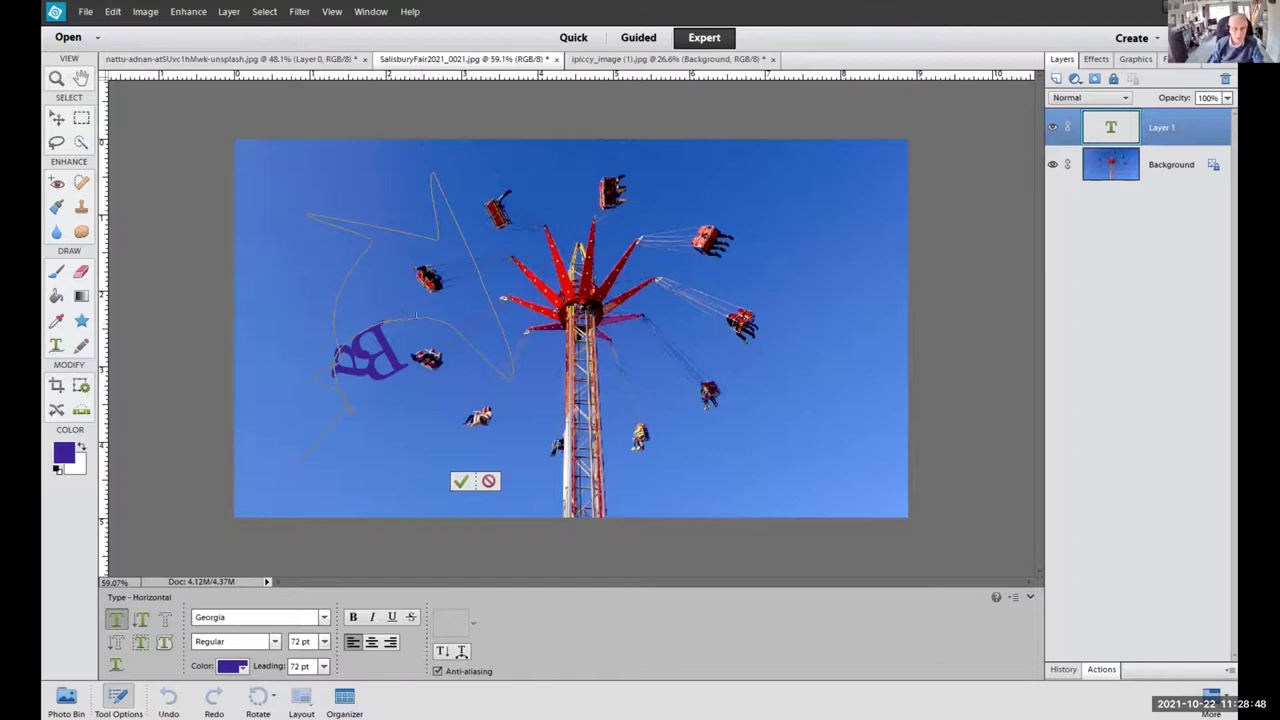
key(ctrl)
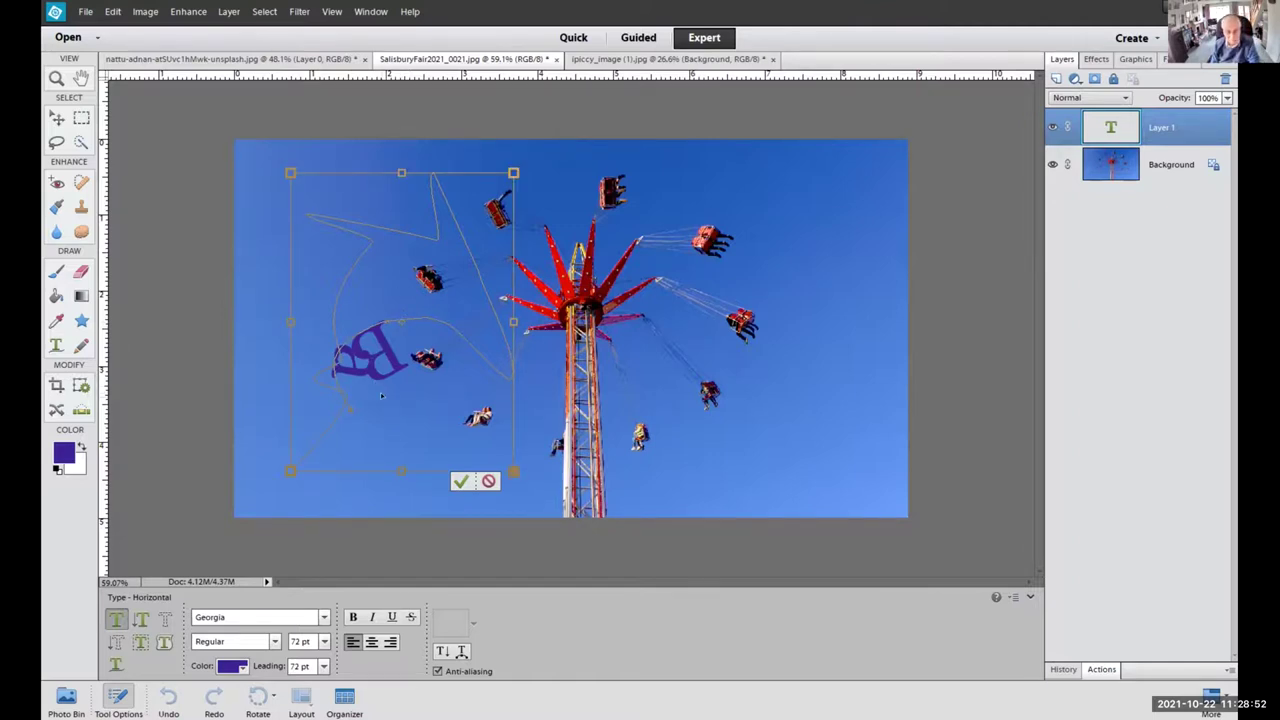
key(ctrl)
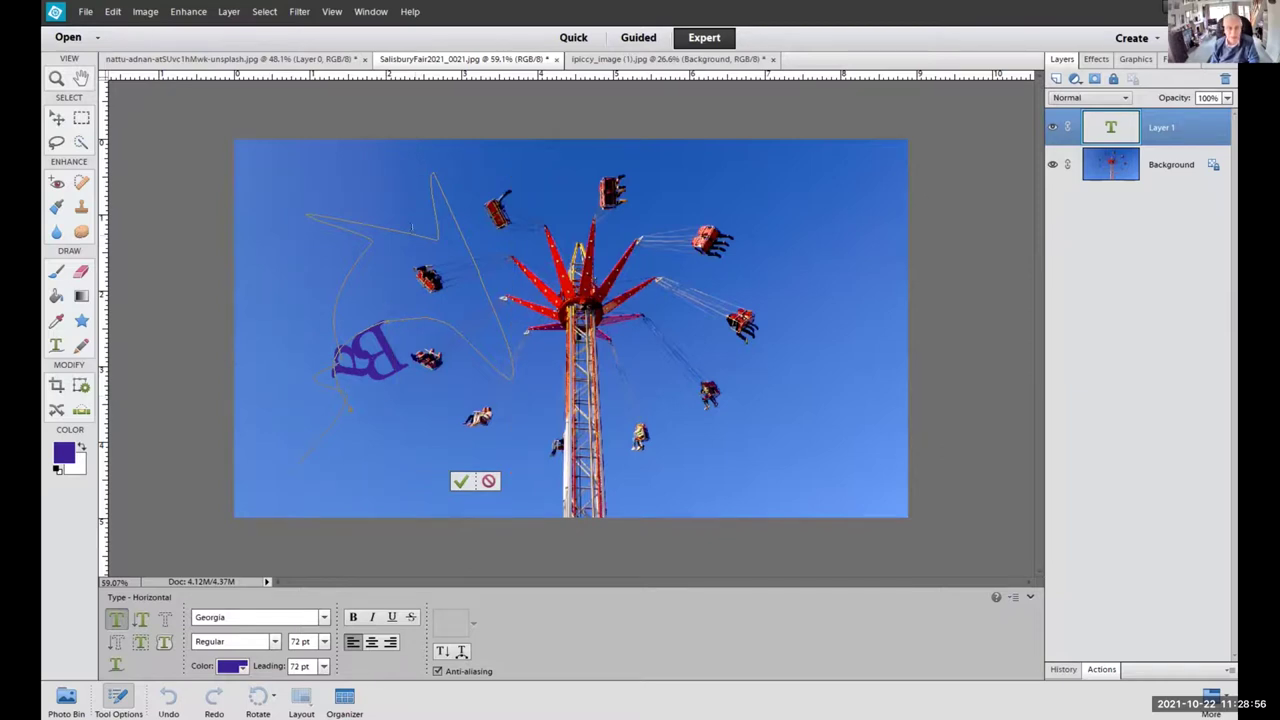
key(ctrl)
text(B)
click(488, 481)
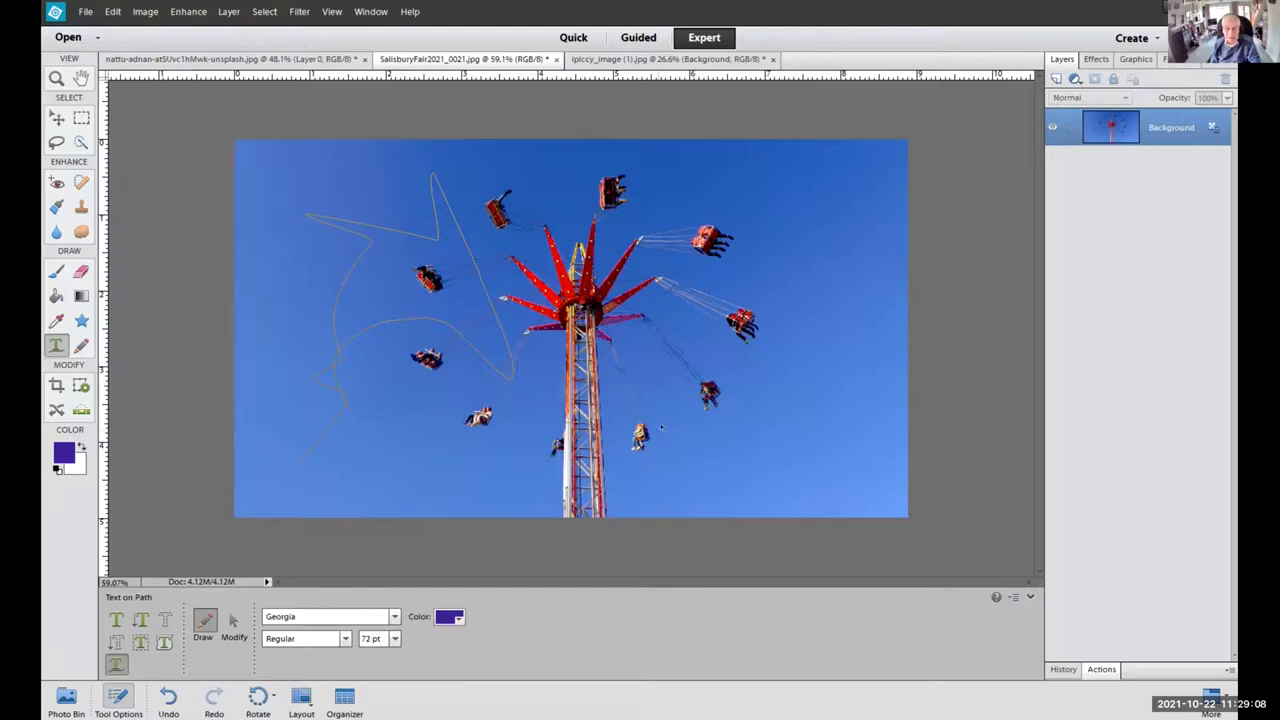
Revert the fairground photo to its Open state in the edit history.
click(1062, 670)
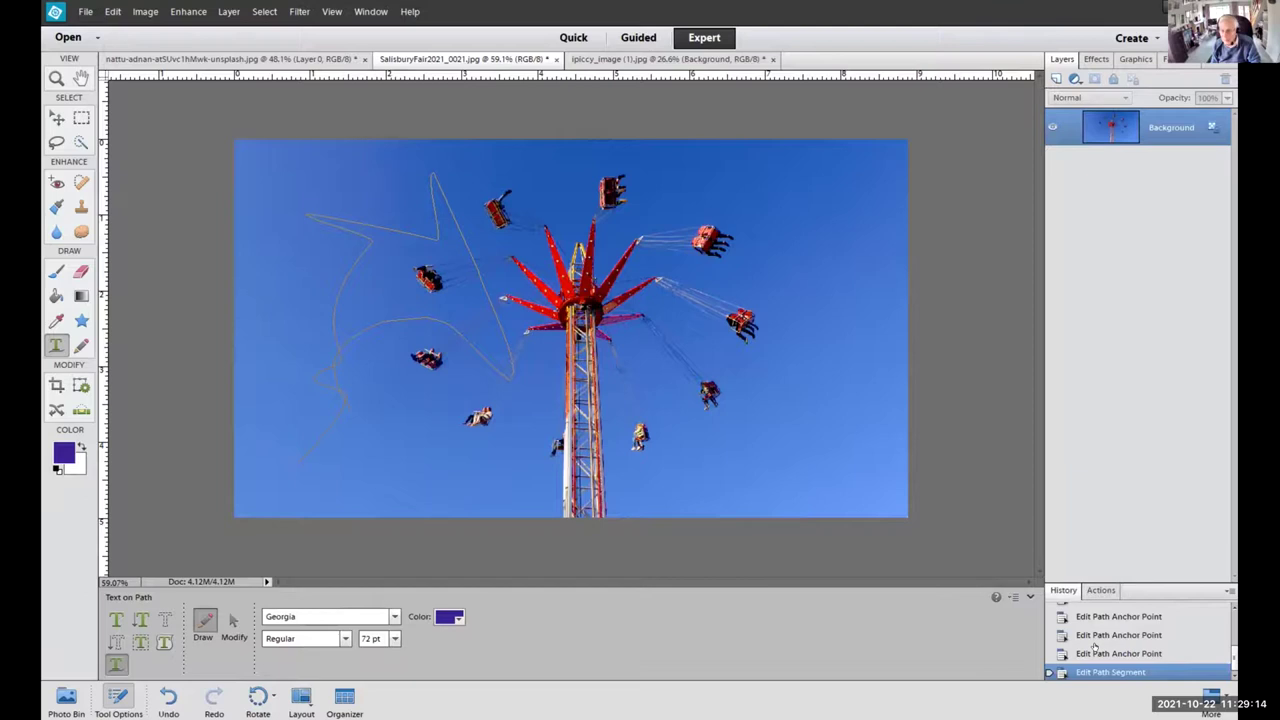
drag(1233, 658, 1232, 622)
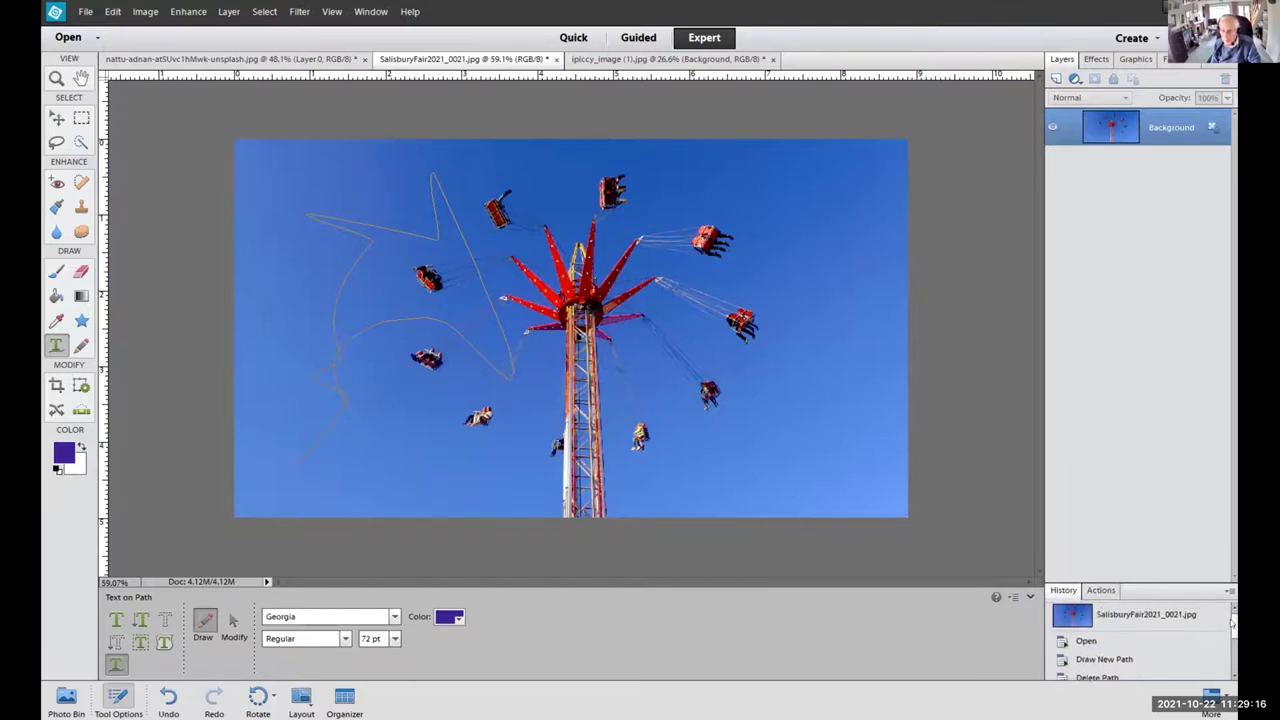
click(1094, 644)
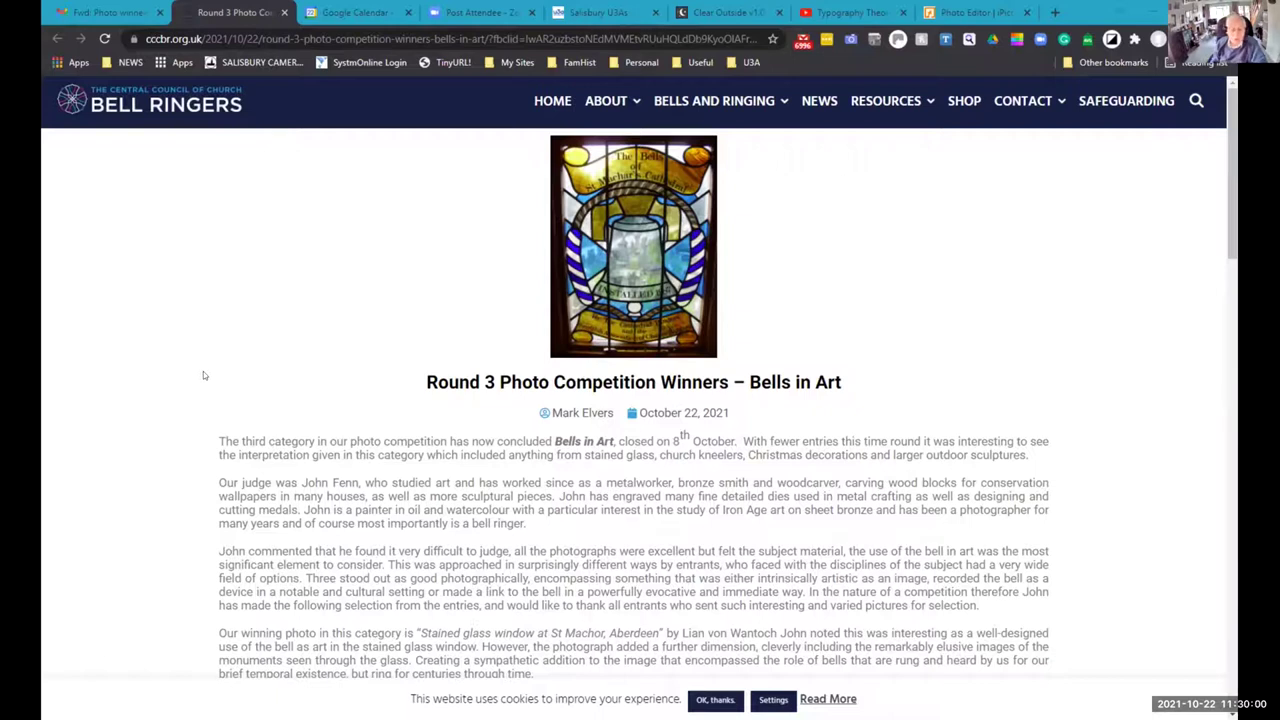
Look through the Round 3 Photo Competition Winners – Bells in Art article in the browser, and close the page.
scroll(203, 371, down, 2)
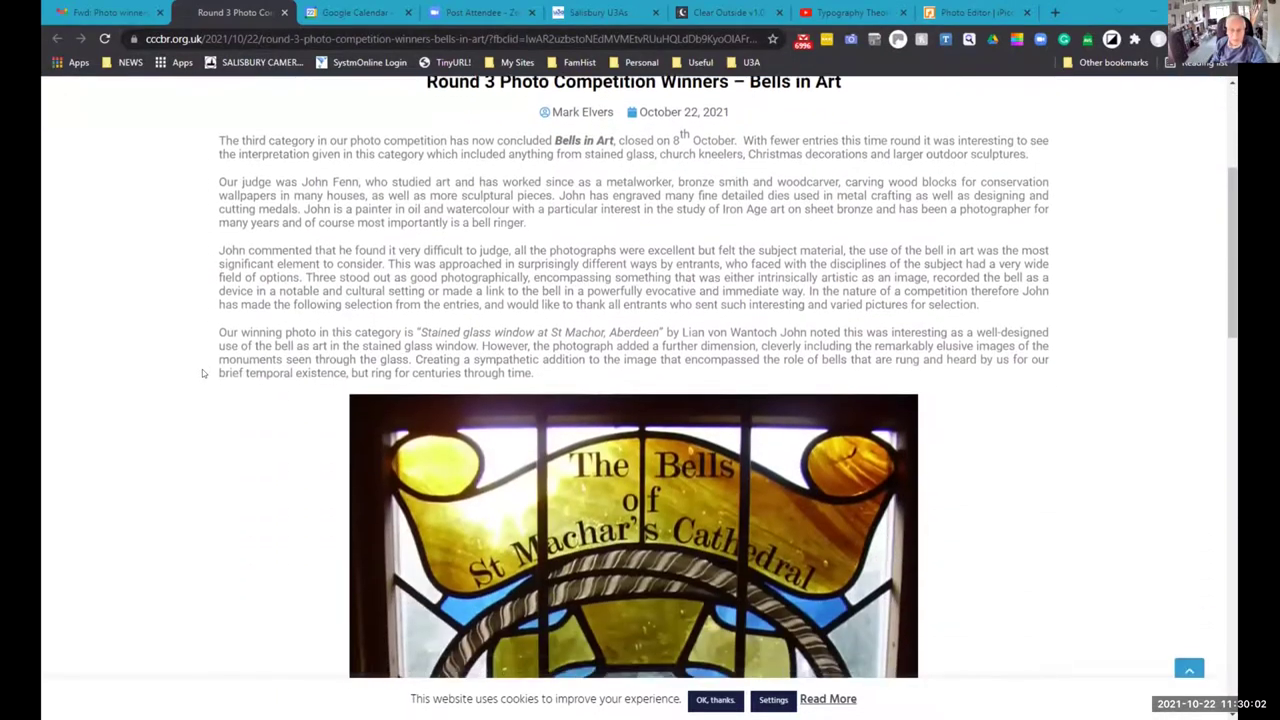
scroll(202, 369, down, 3)
scroll(202, 373, down, 6)
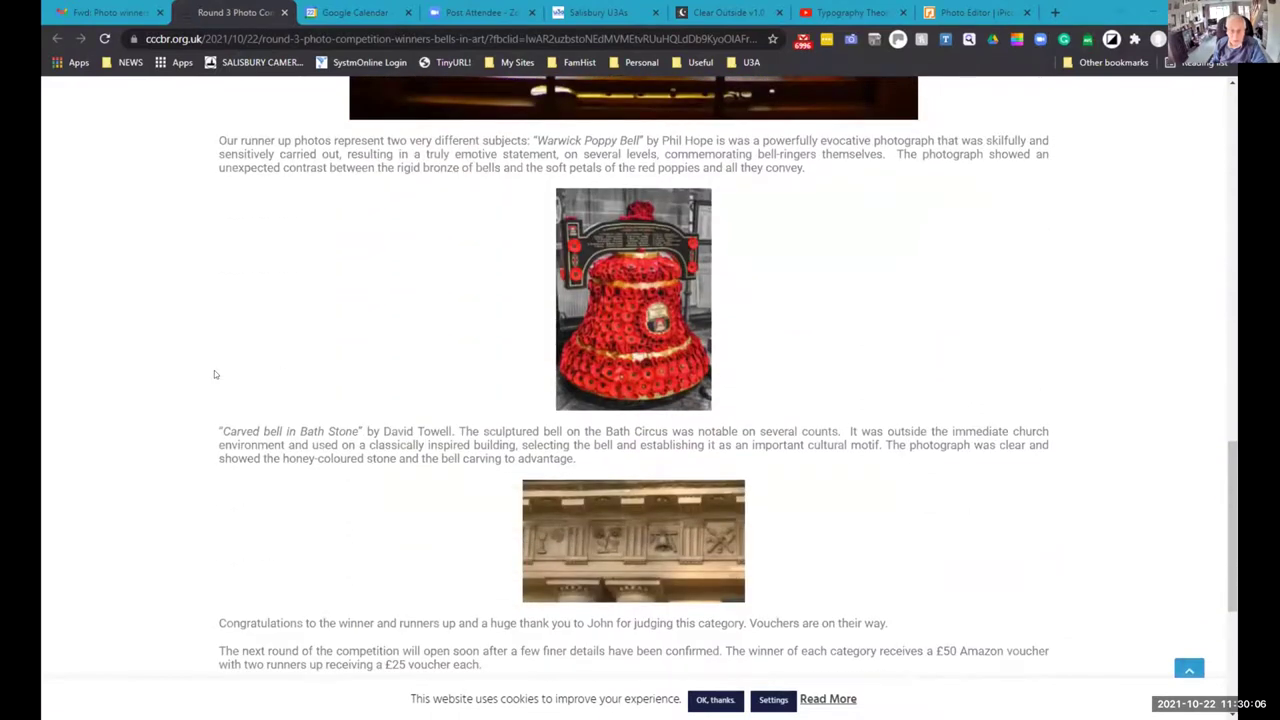
scroll(168, 486, down, 3)
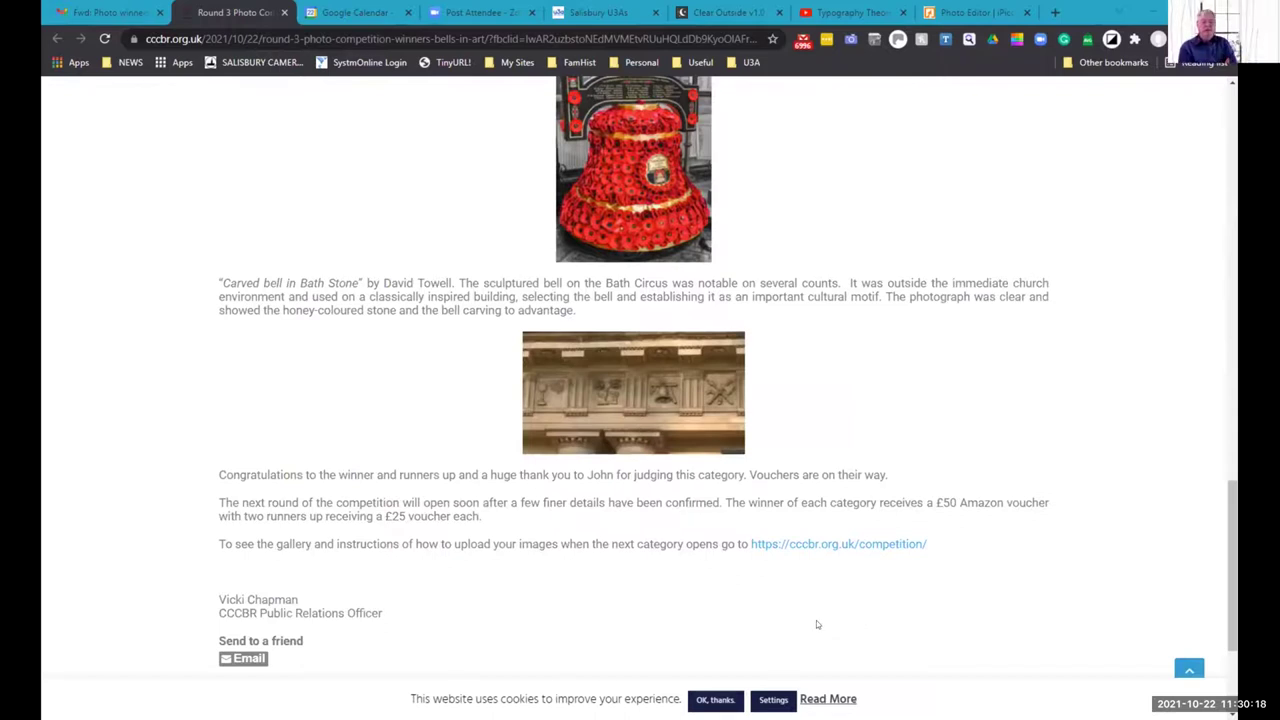
scroll(816, 624, up, 15)
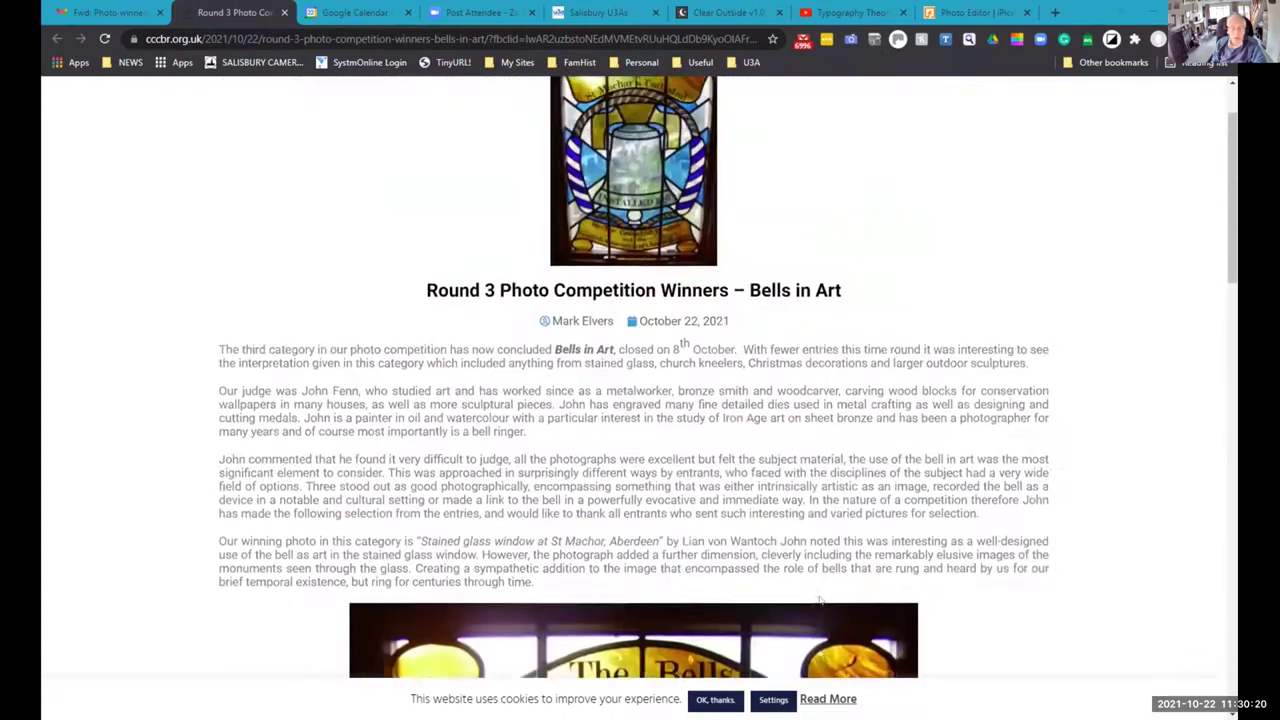
scroll(818, 600, up, 1)
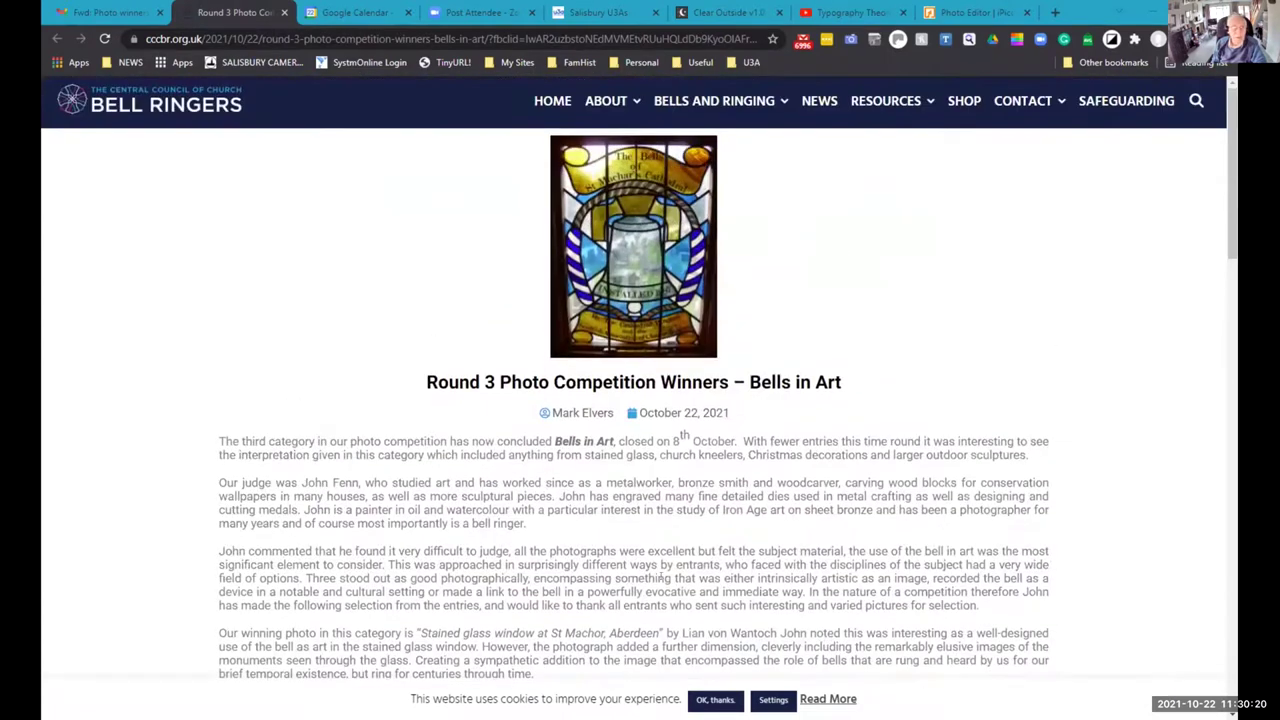
click(283, 12)
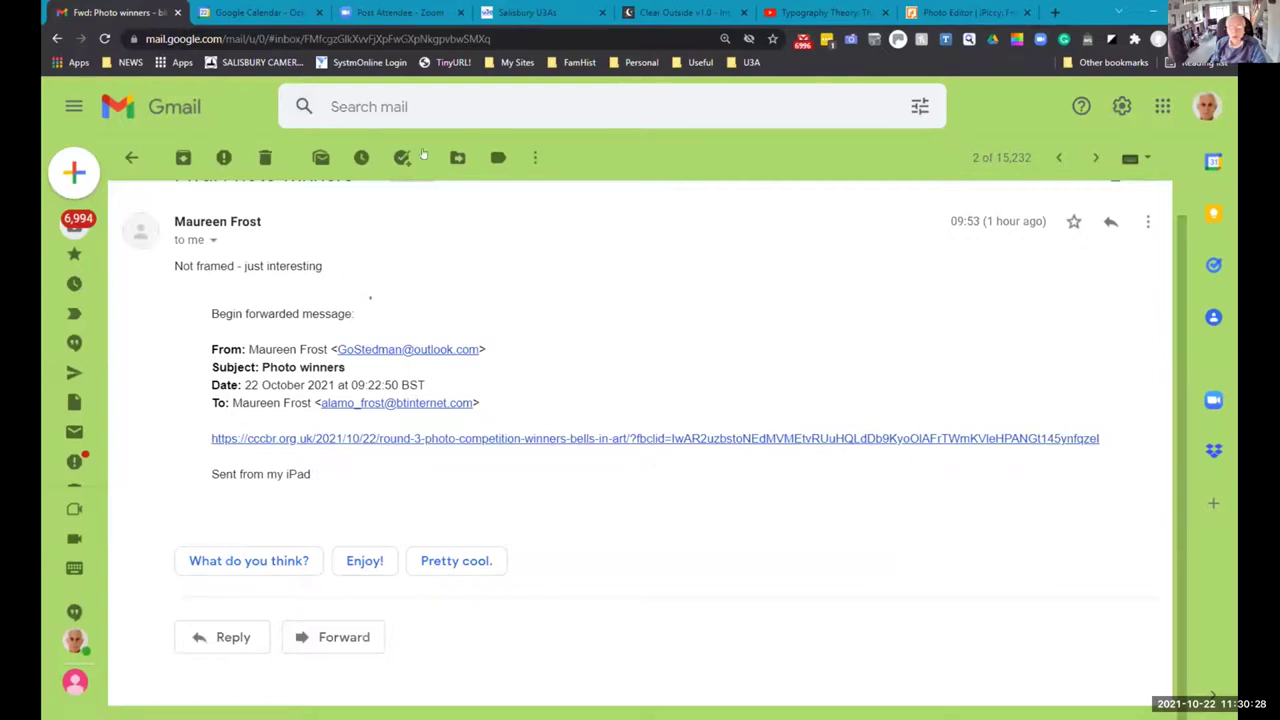
Switch to the iPiccy photo editor and open the rainbow painted stone photo from the Photo Library.
click(968, 14)
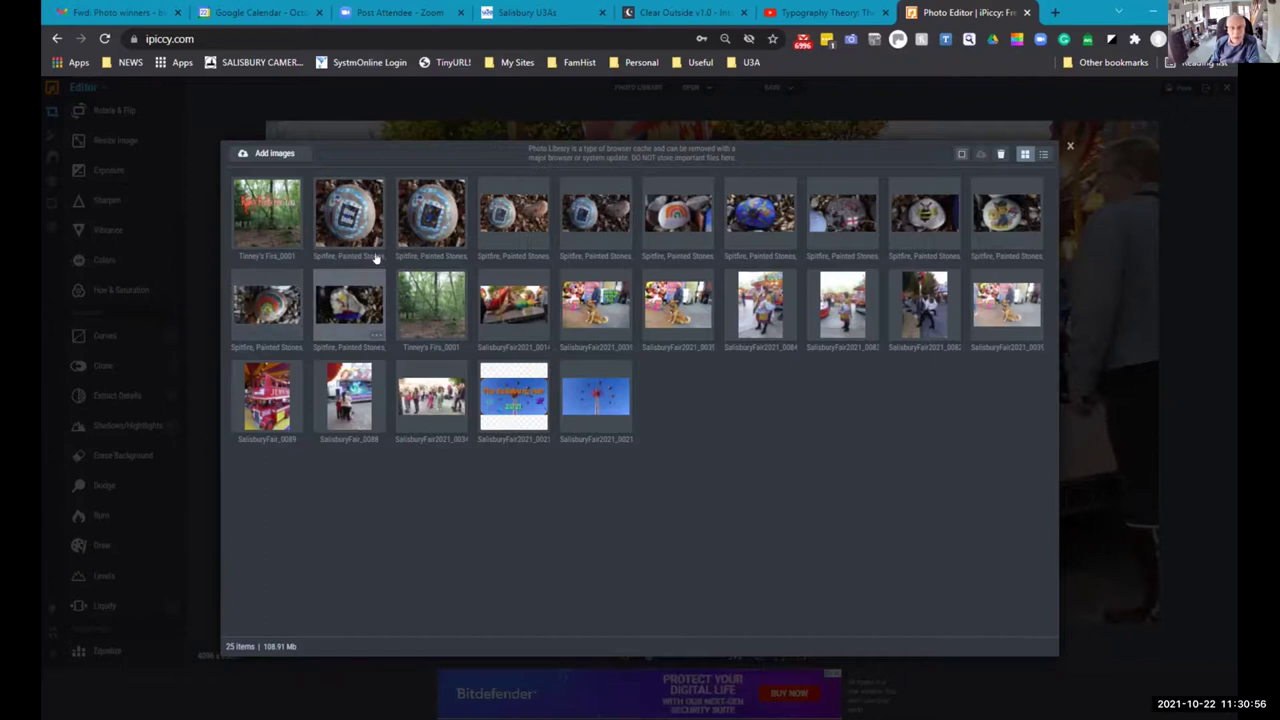
click(347, 213)
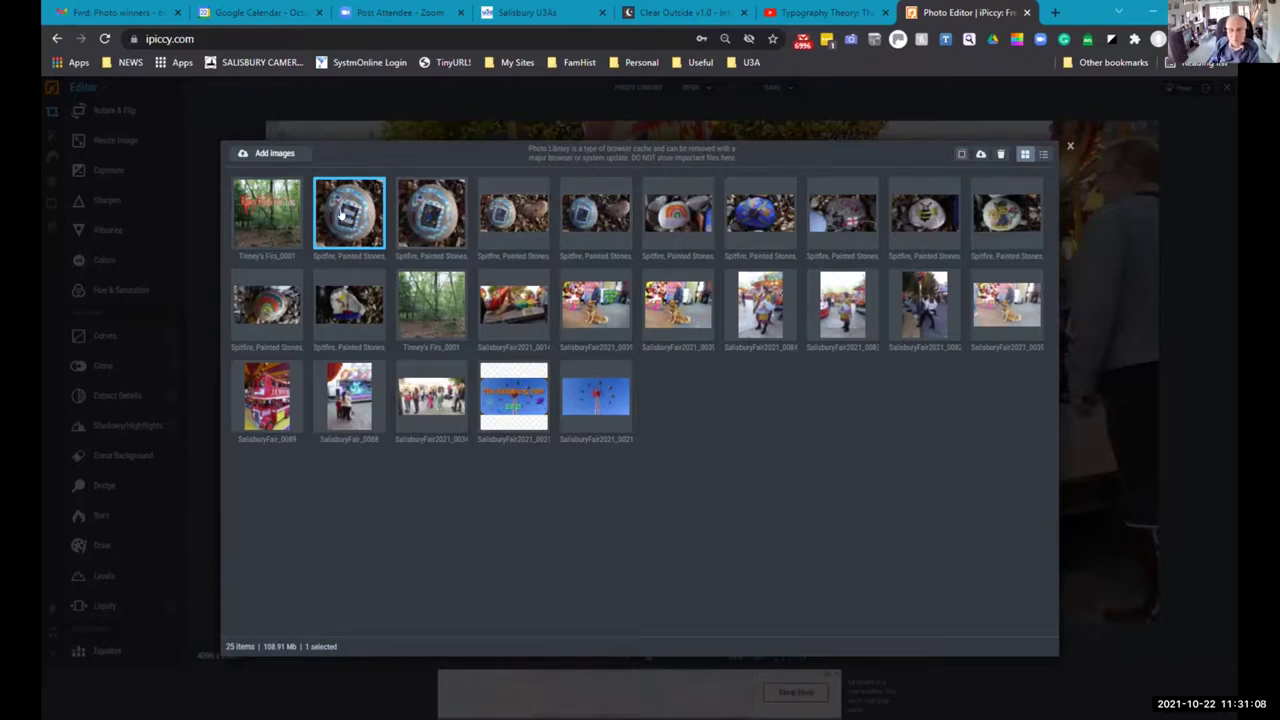
double_click(669, 217)
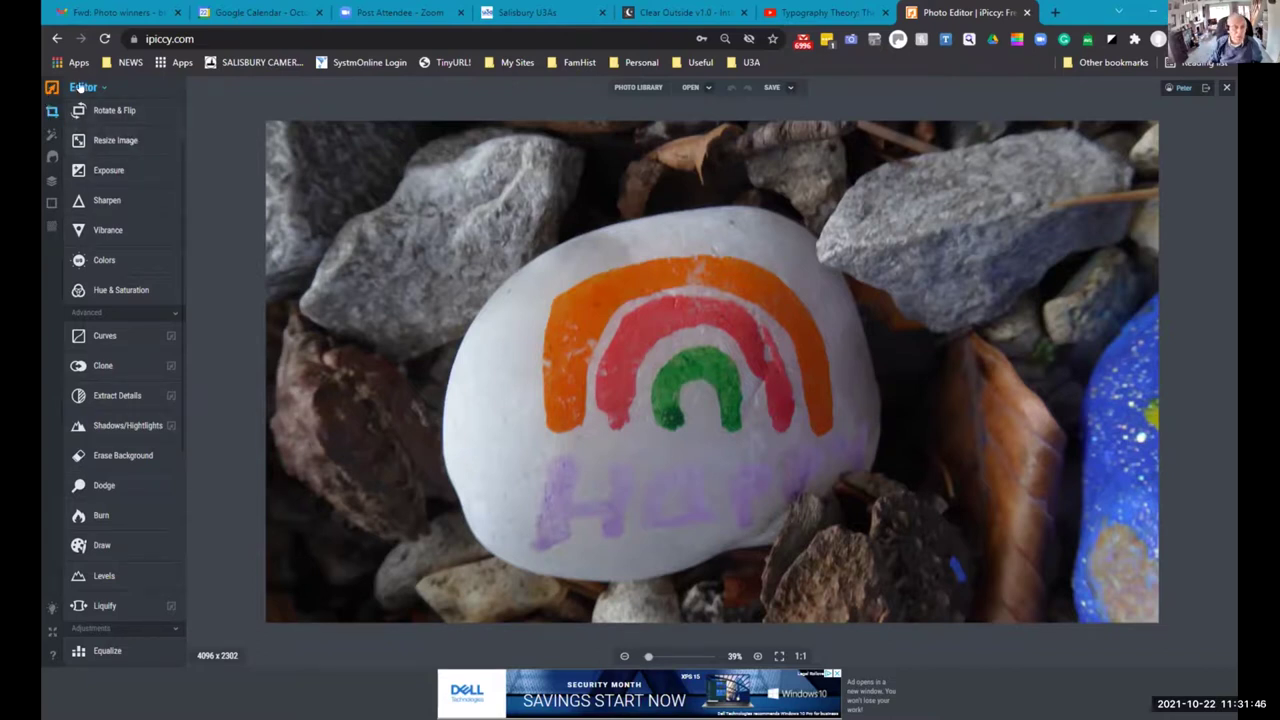
click(83, 88)
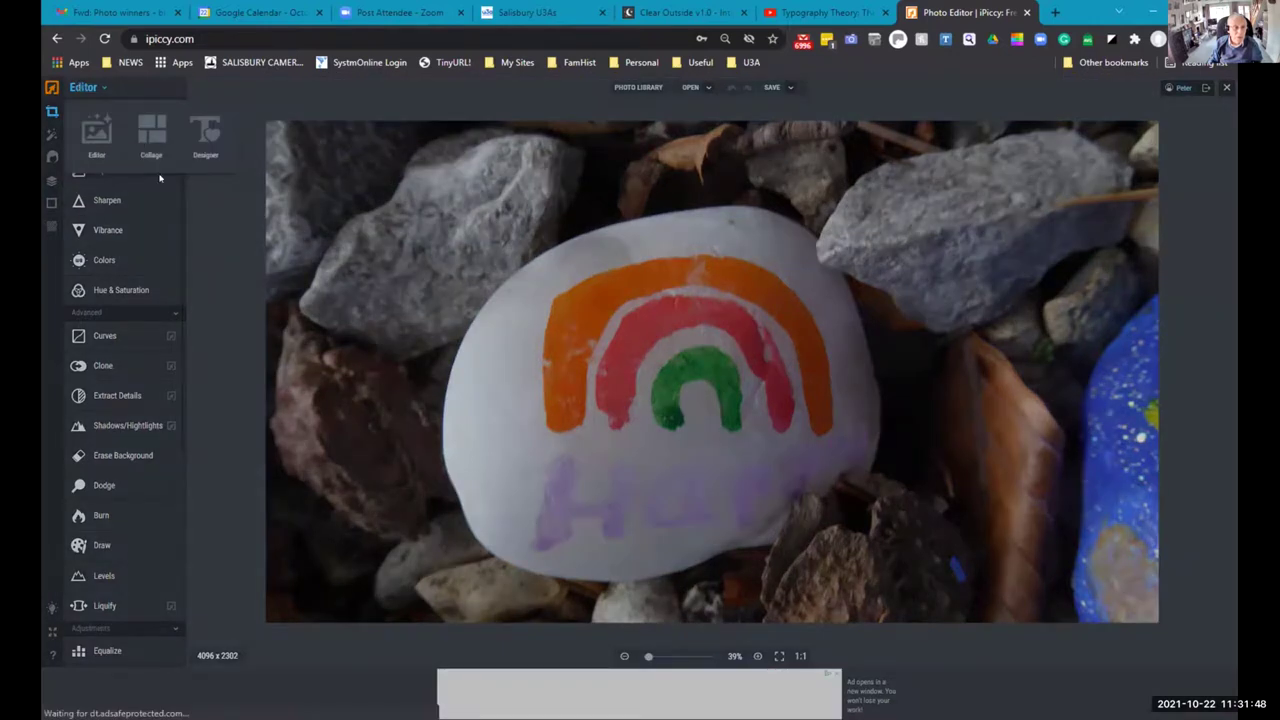
click(200, 209)
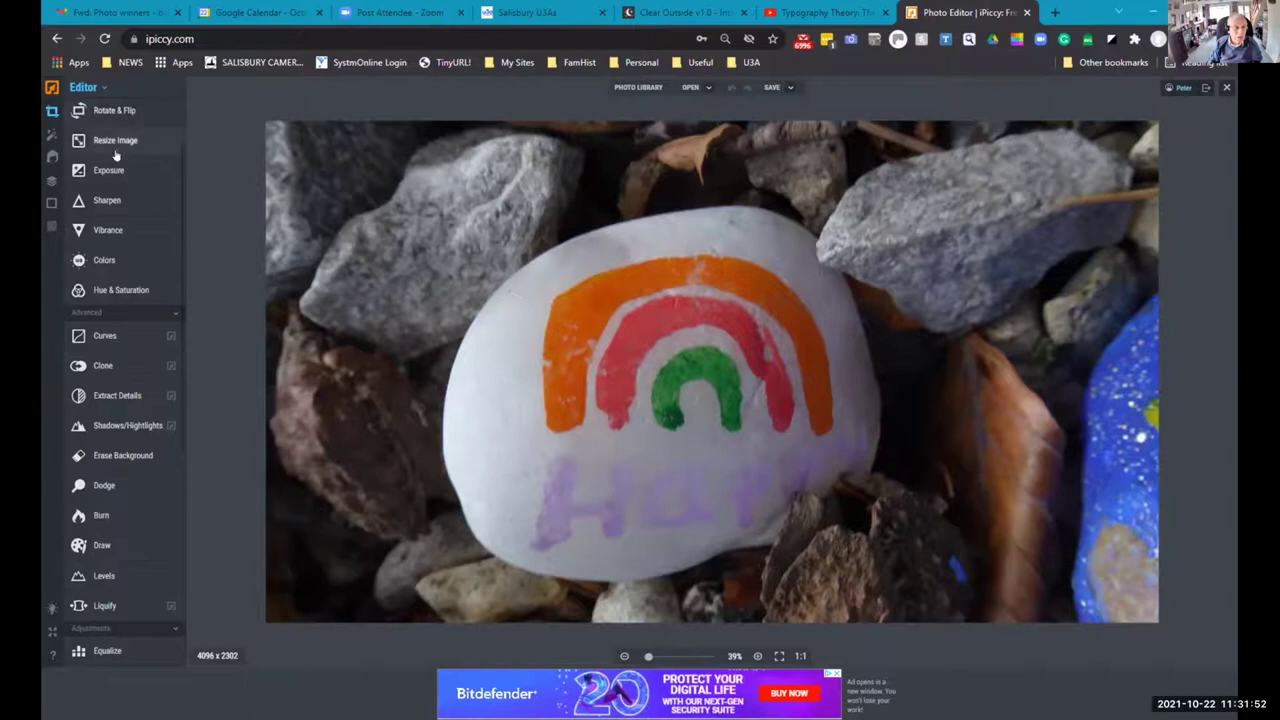
scroll(107, 146, up, 2)
scroll(104, 142, up, 1)
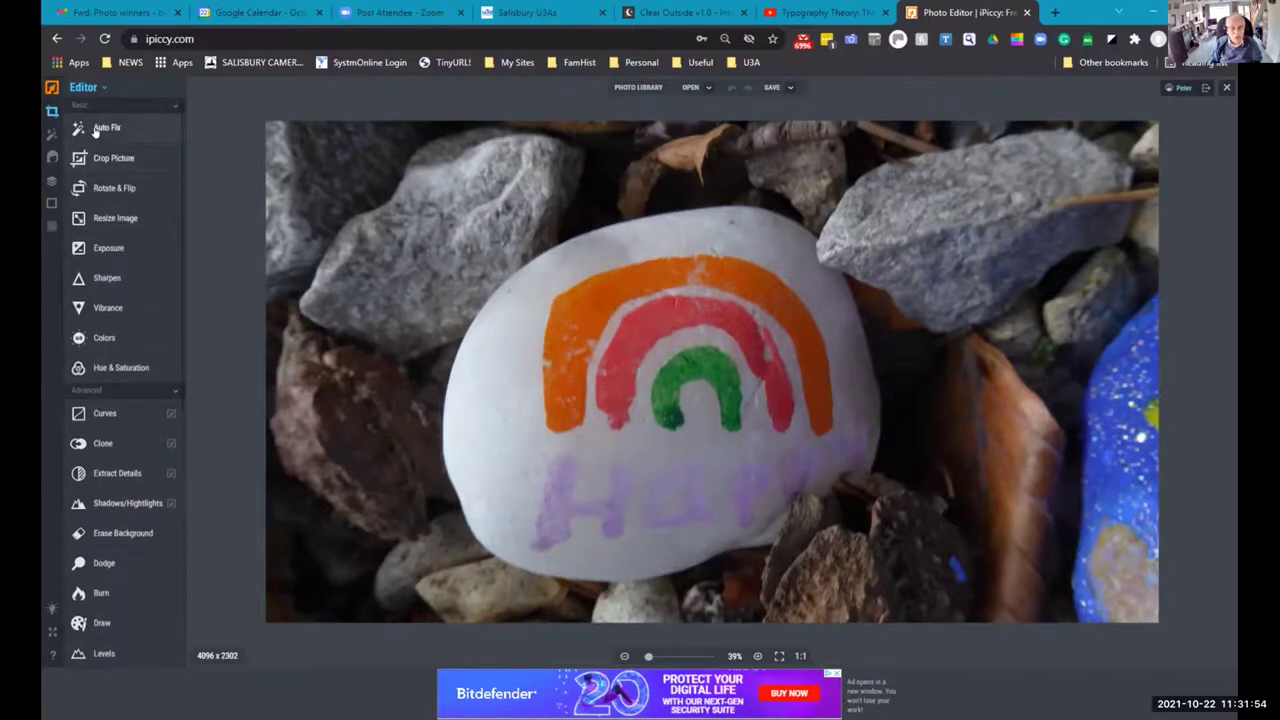
click(99, 129)
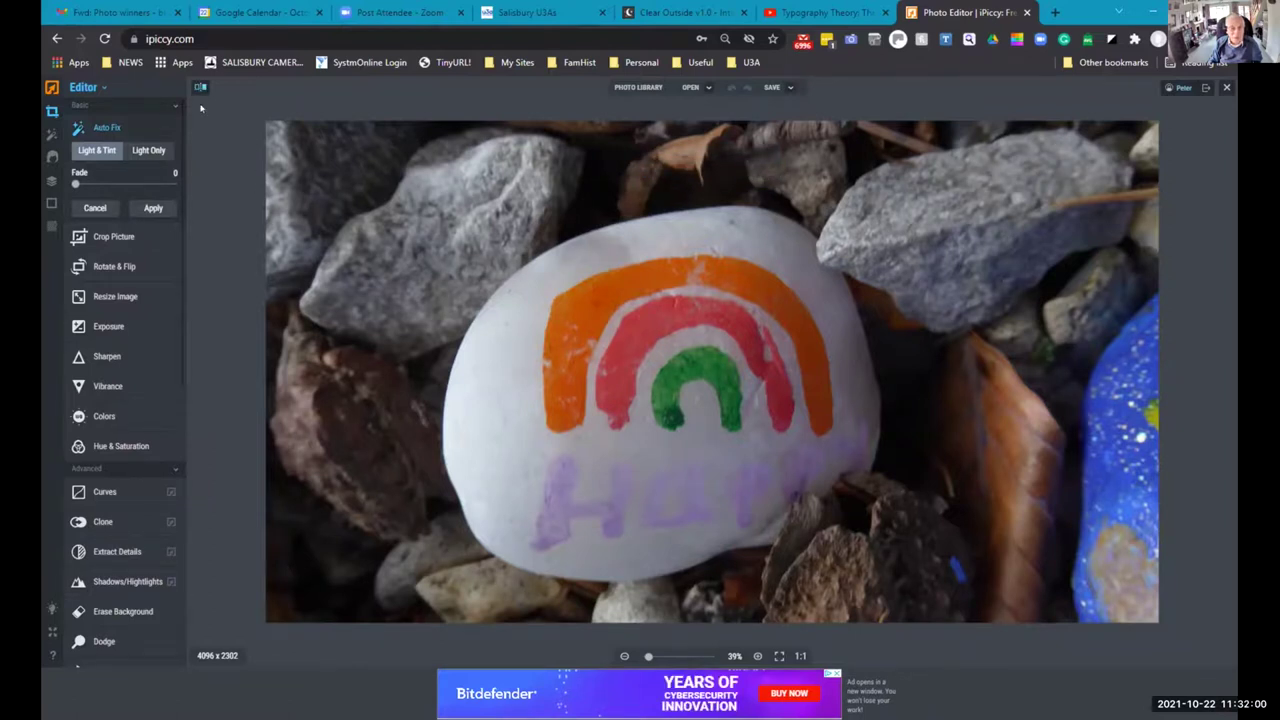
click(94, 209)
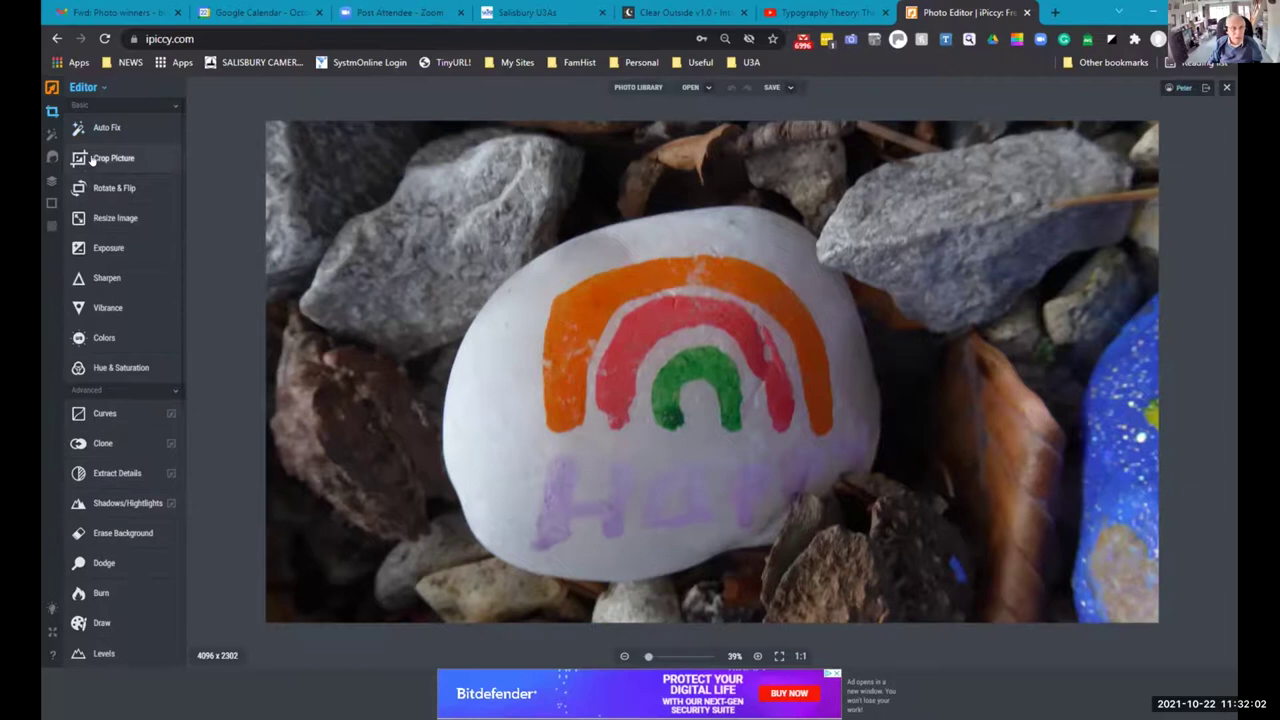
Crop the rainbow stone photo without a fixed proportion to about 2965 x 2155 pixels, trimming the blue stone at the edge.
click(110, 158)
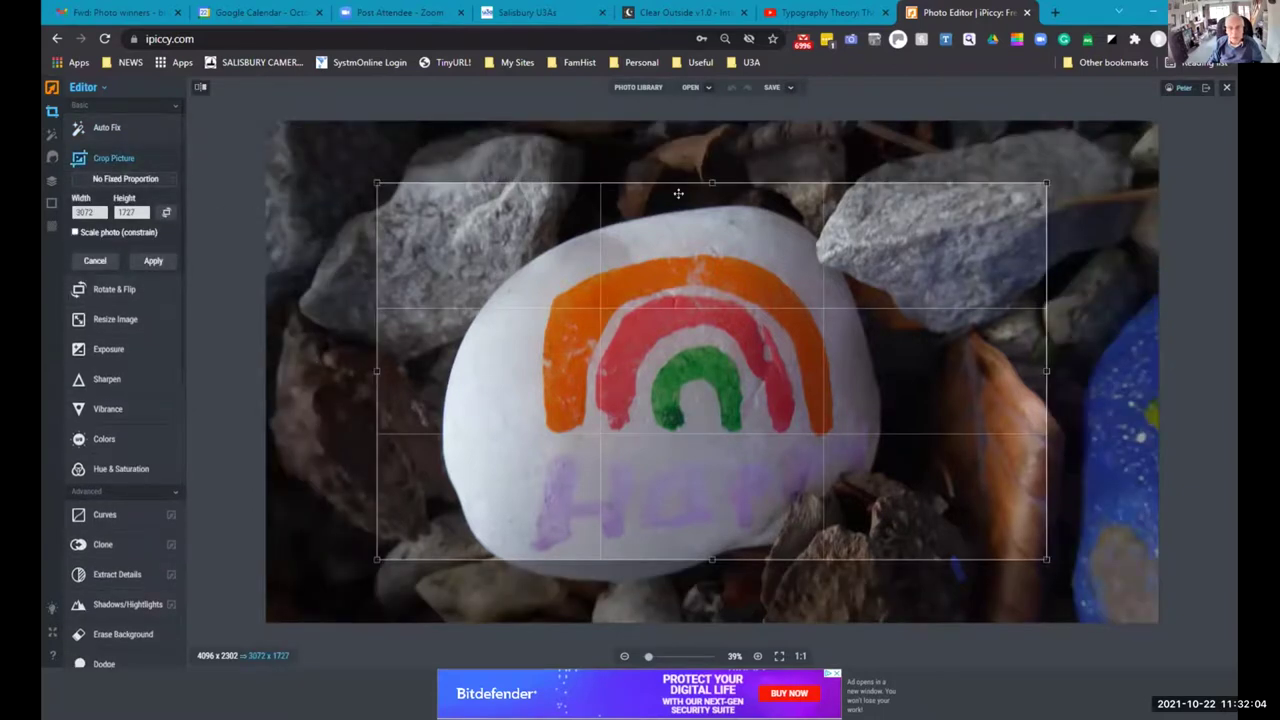
drag(709, 182, 711, 146)
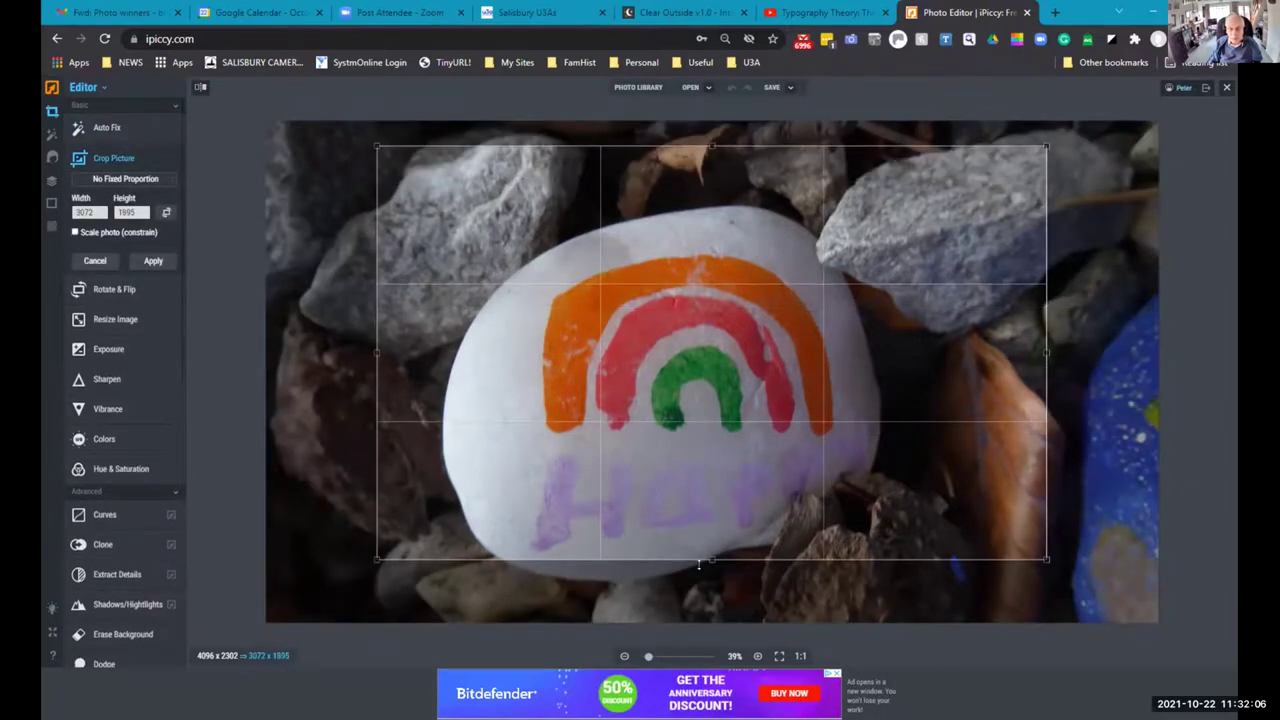
drag(710, 557, 711, 616)
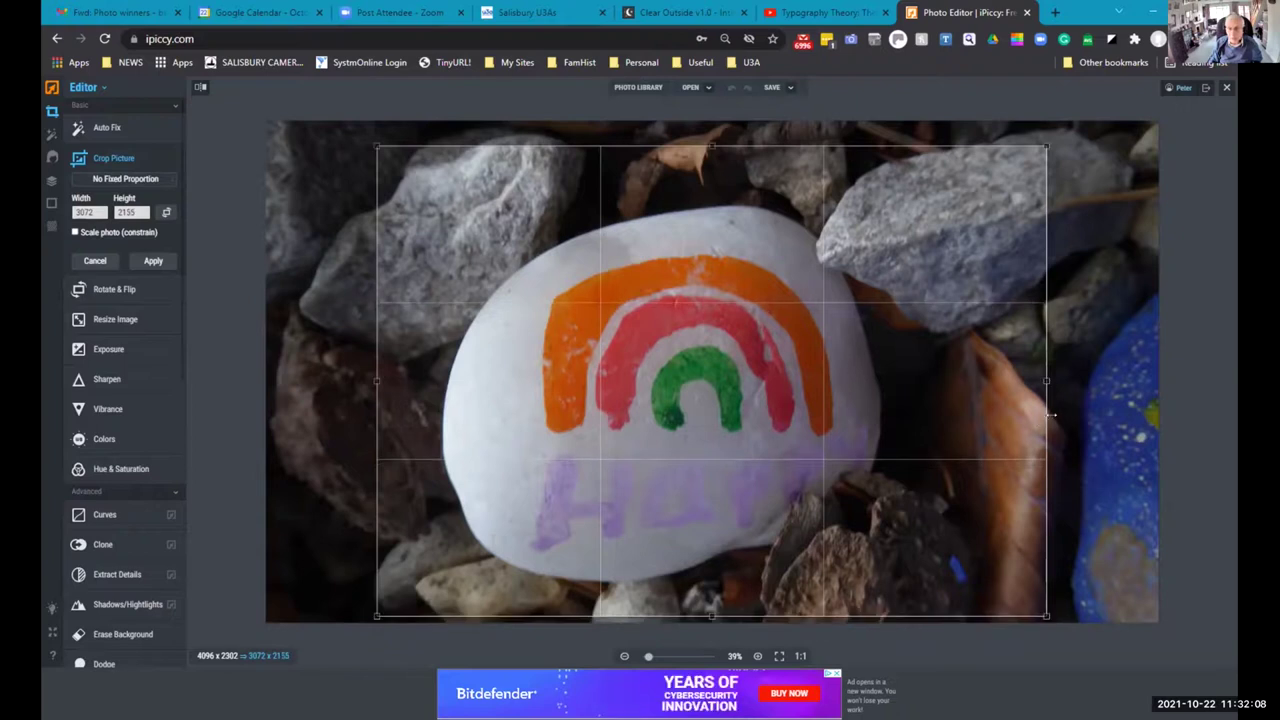
drag(1033, 380, 1010, 380)
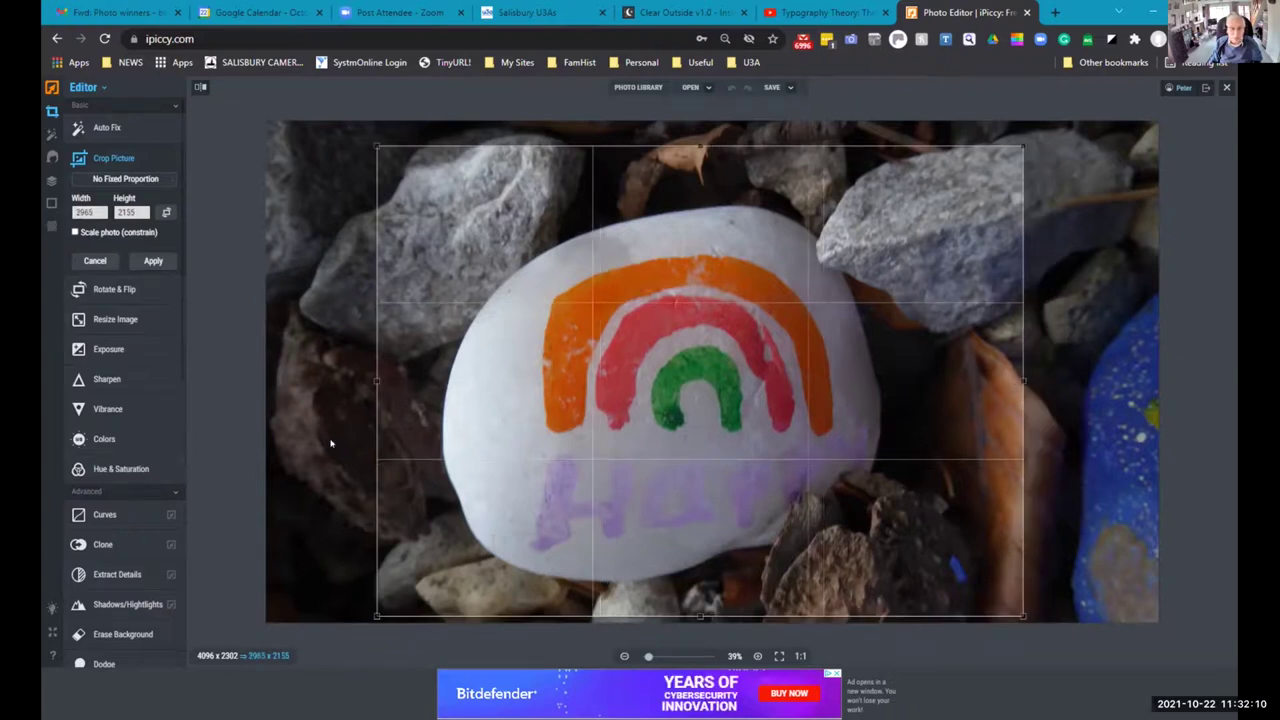
click(150, 262)
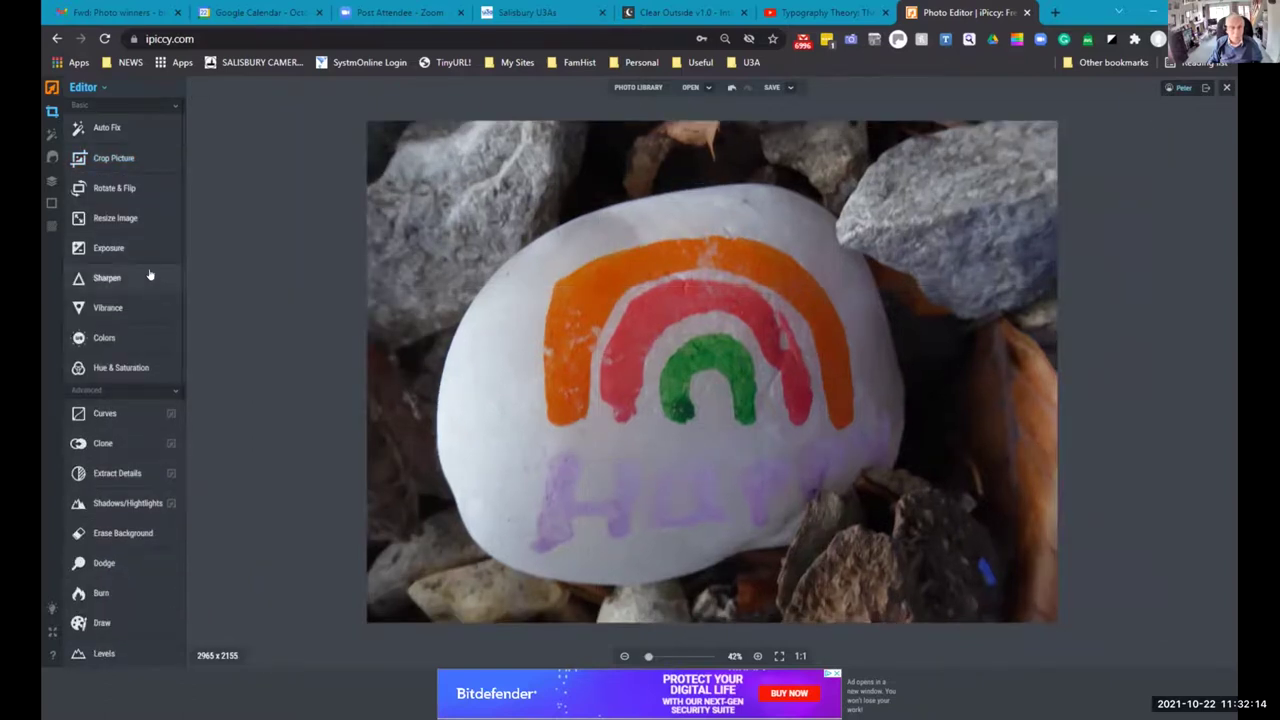
Resize the cropped photo to a width of 1200 px with constrained proportions.
click(86, 219)
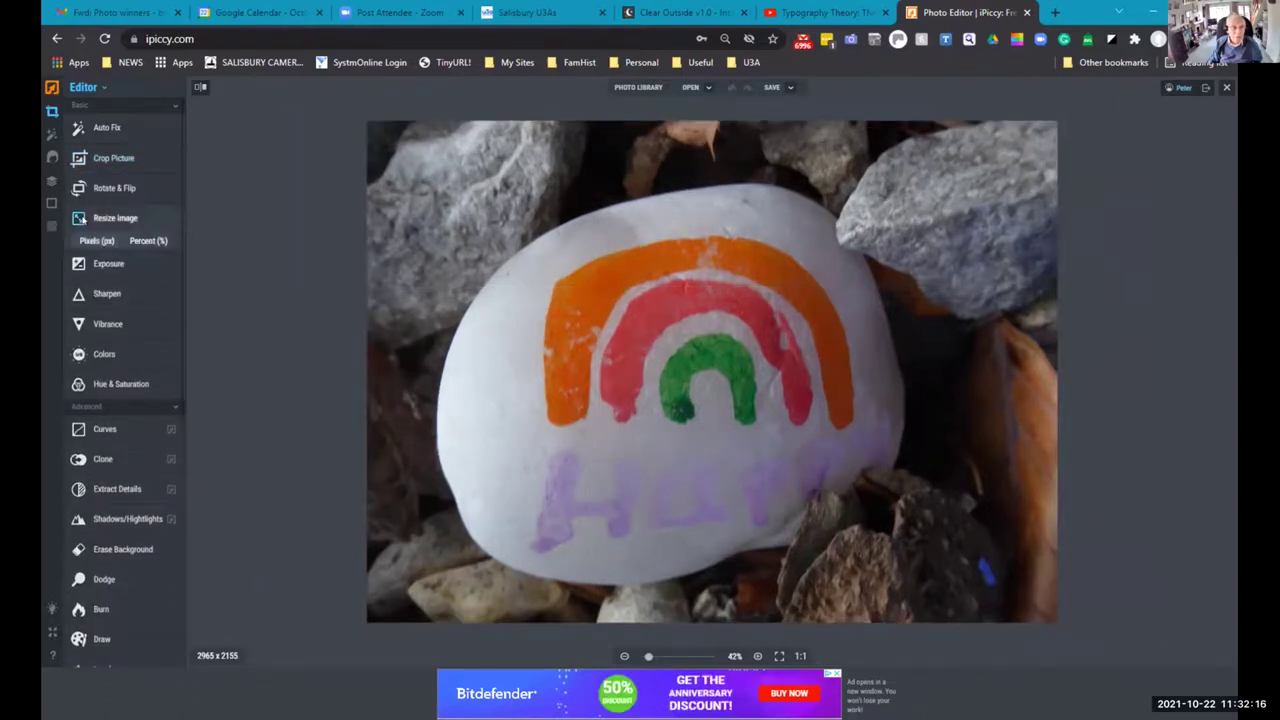
drag(95, 280, 64, 281)
text(1200)
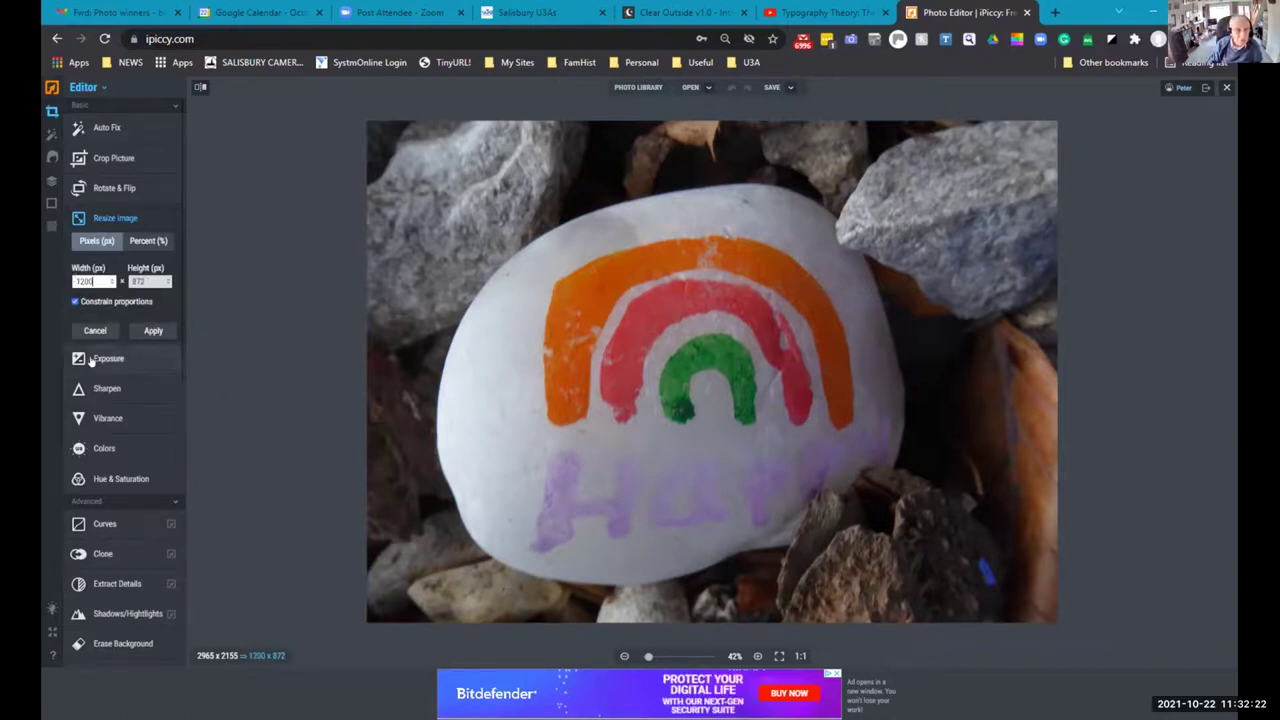
click(143, 331)
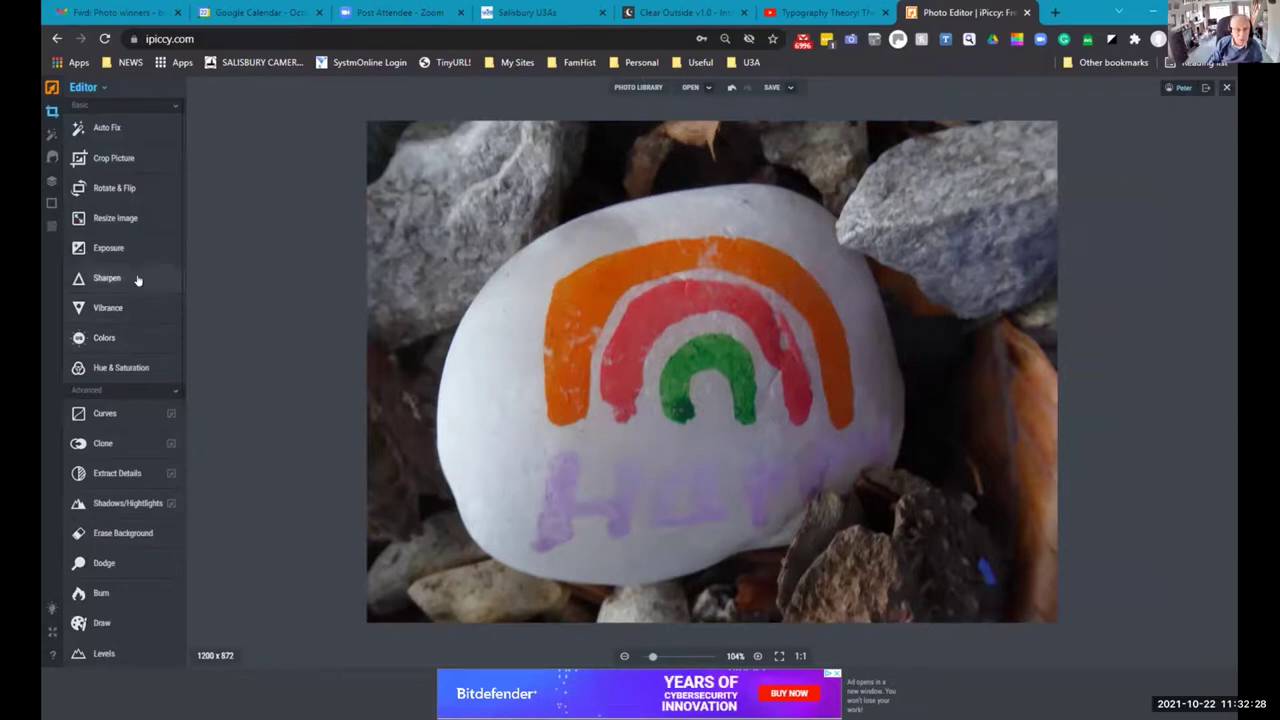
Adjust the photo's exposure to 5, highlights to -24, shadows to 15 and contrast to 29, and apply.
click(92, 247)
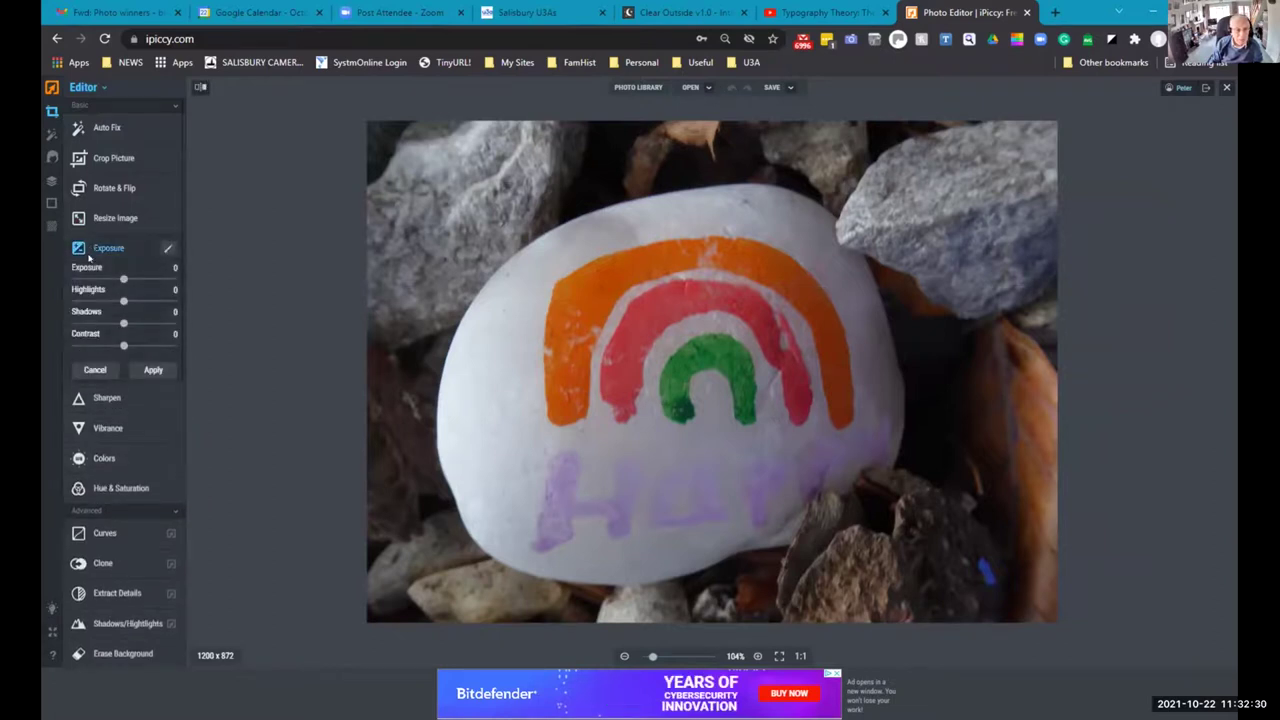
drag(123, 279, 137, 348)
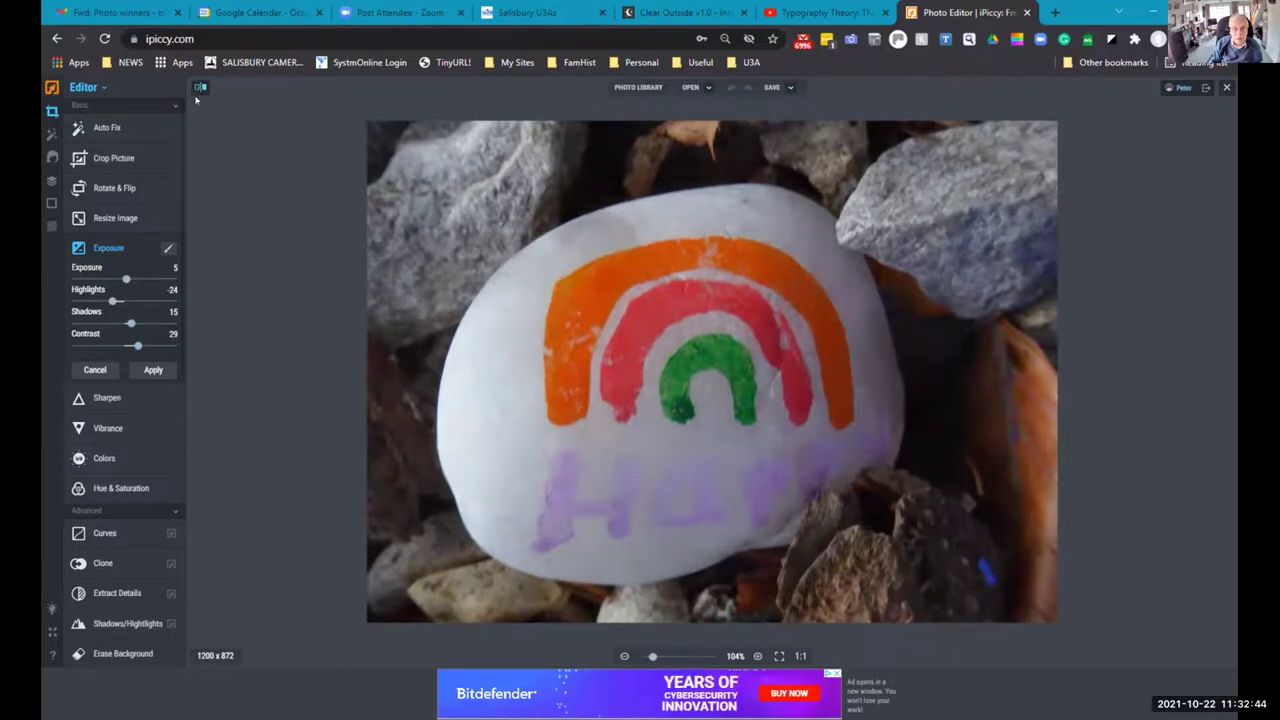
click(150, 370)
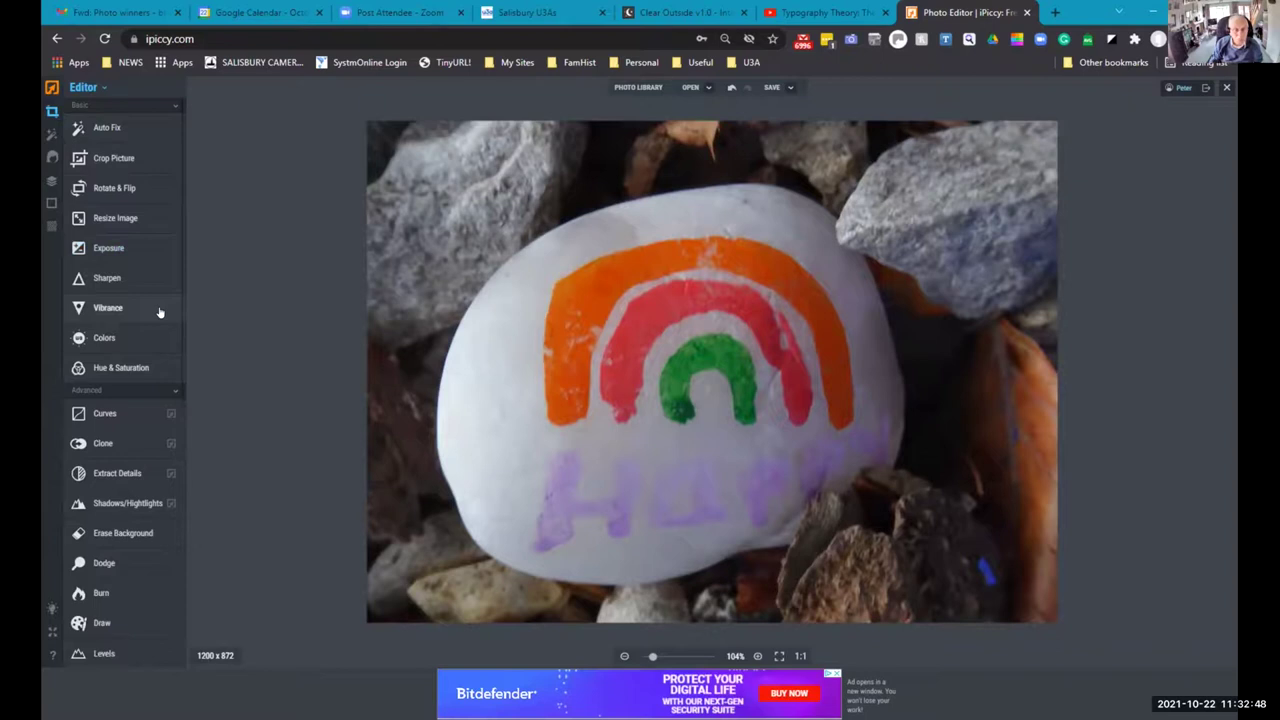
Increase the photo's vibrance and apply the adjustment.
click(100, 315)
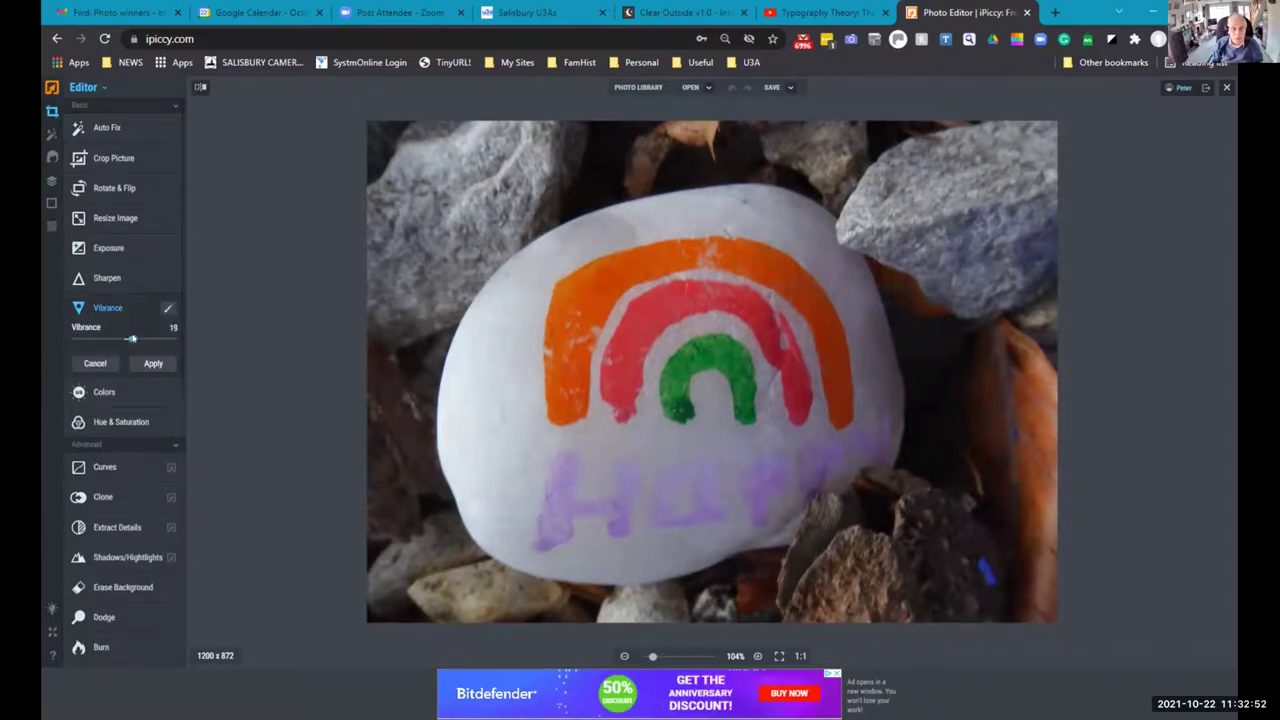
mouse_move(134, 340)
mouse_down()
mouse_move(172, 340)
mouse_move(144, 340)
mouse_up()
click(152, 364)
Sharpen the photo with sharpness 29, clarity 48 and fade 63, checking the detail at closer range before applying.
click(110, 277)
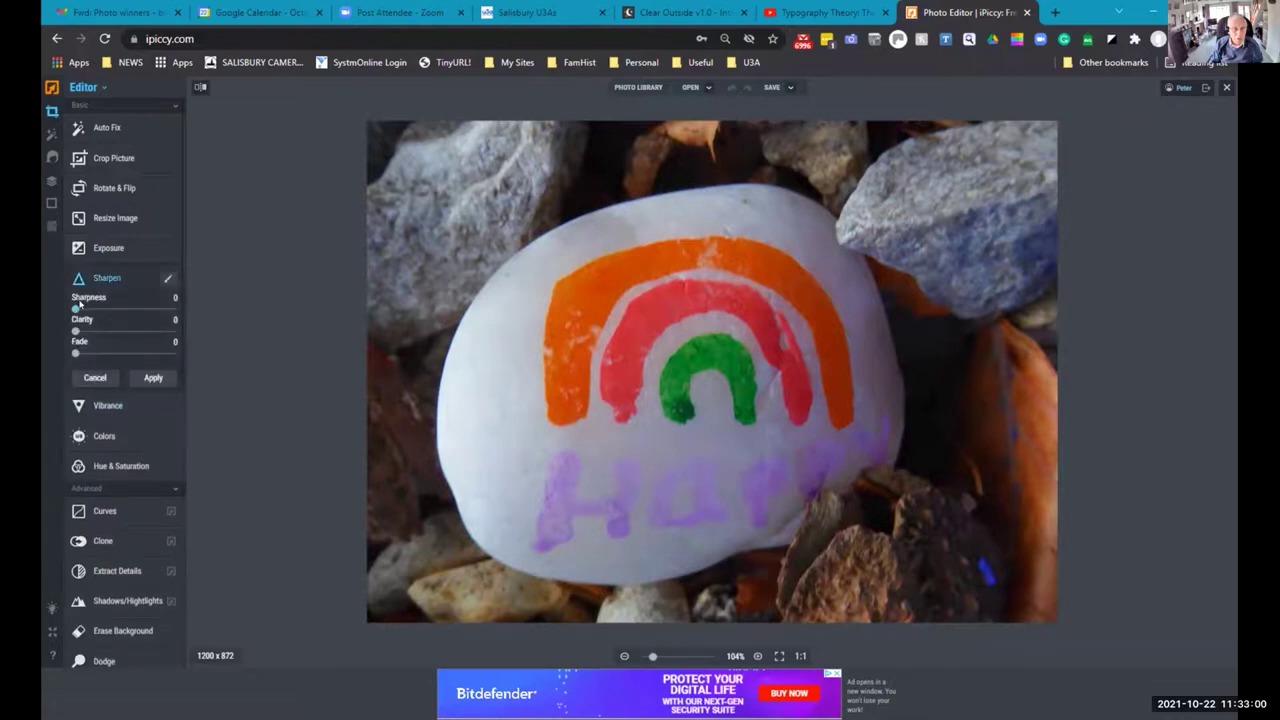
drag(75, 309, 92, 311)
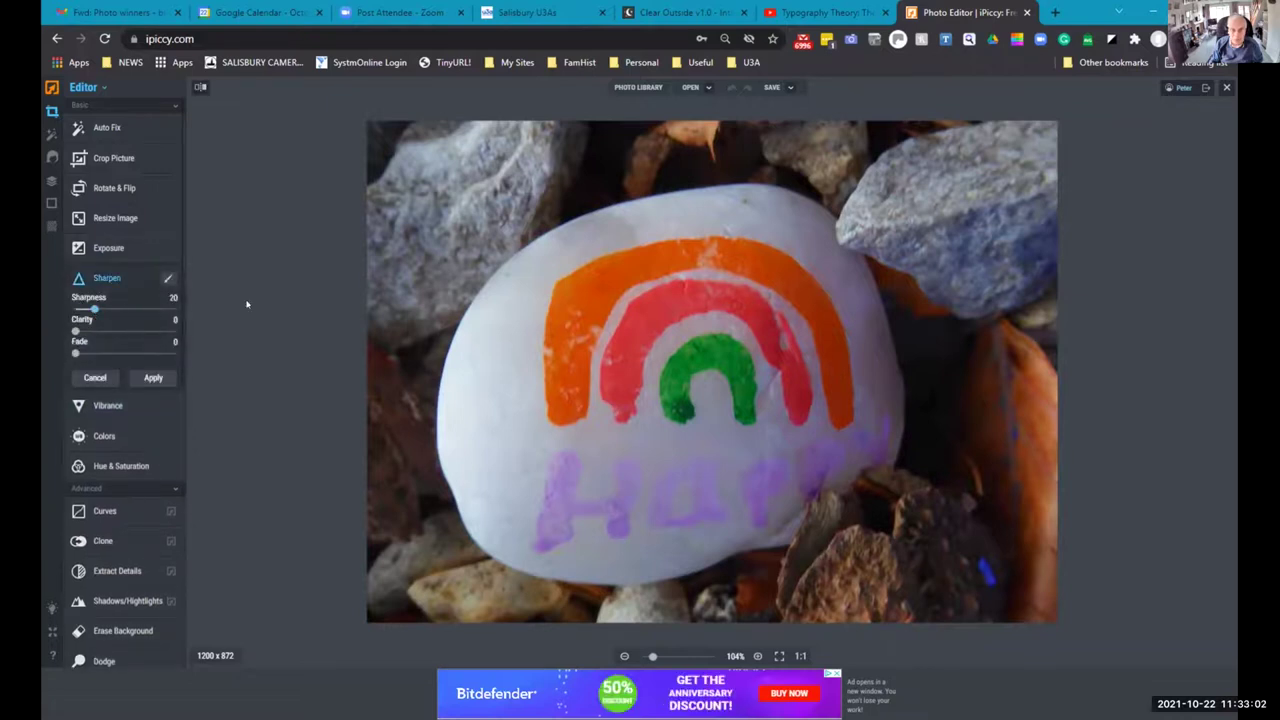
click(801, 657)
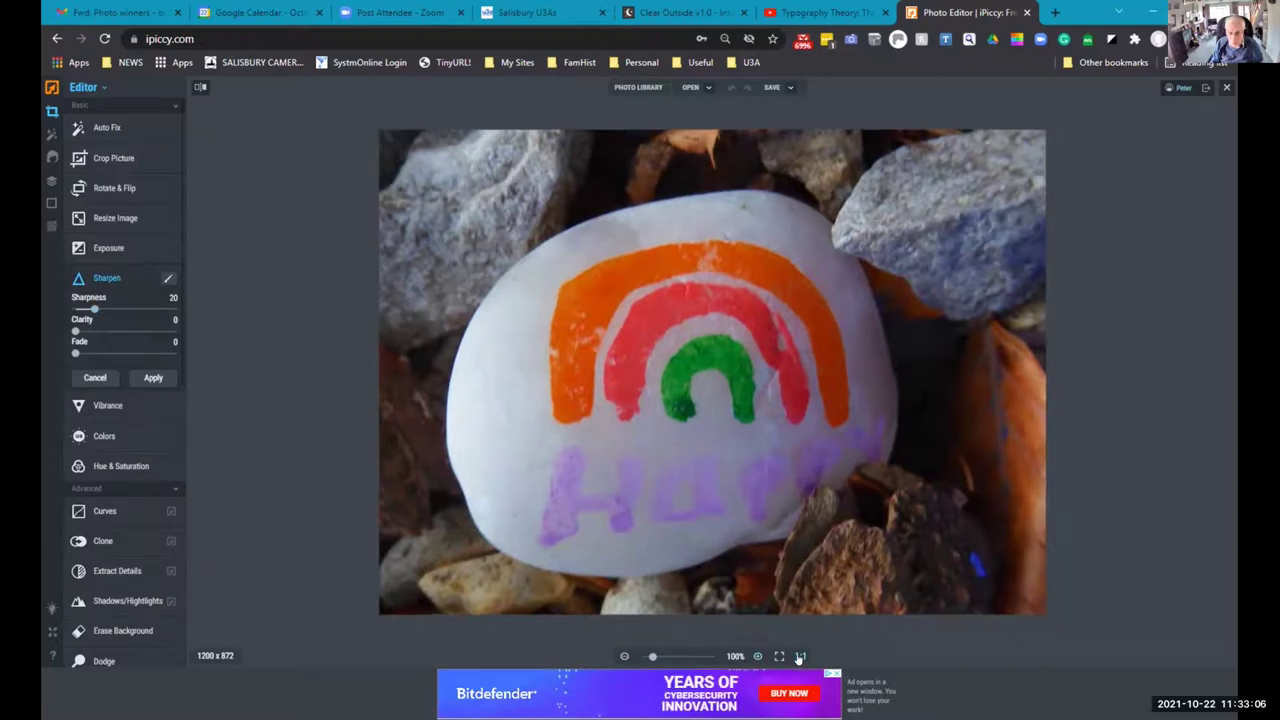
drag(652, 656, 661, 656)
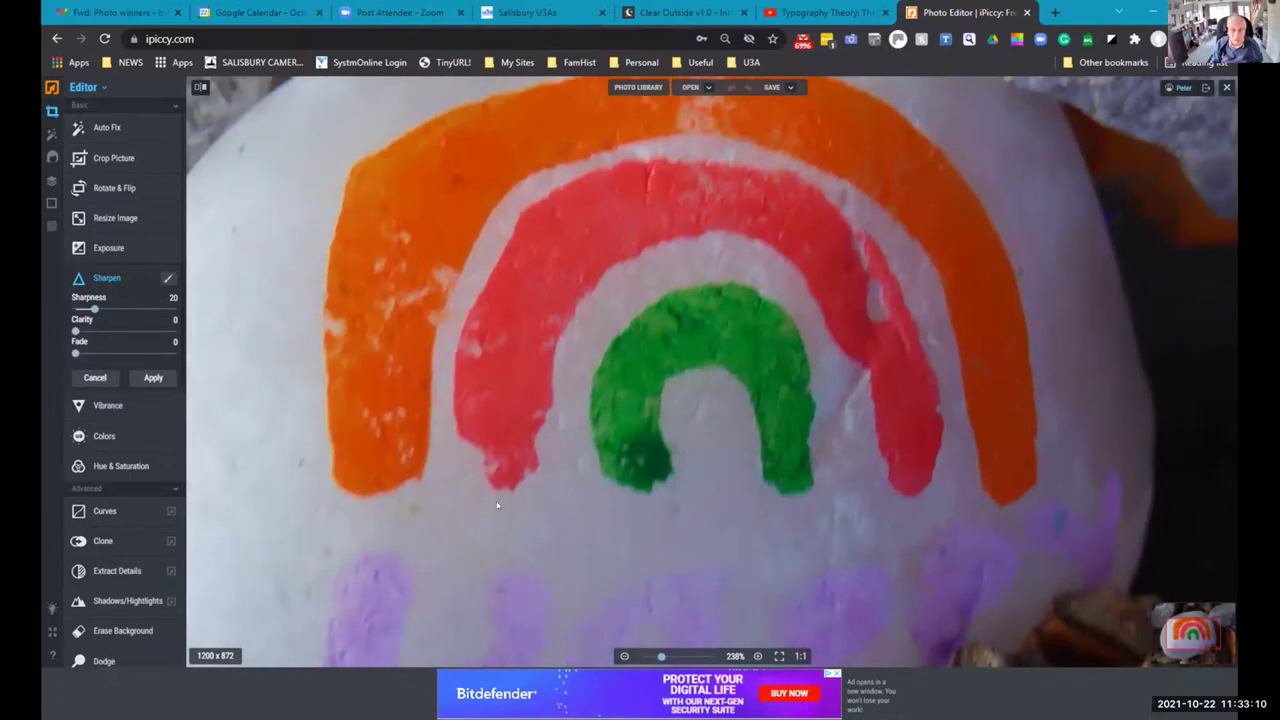
click(778, 656)
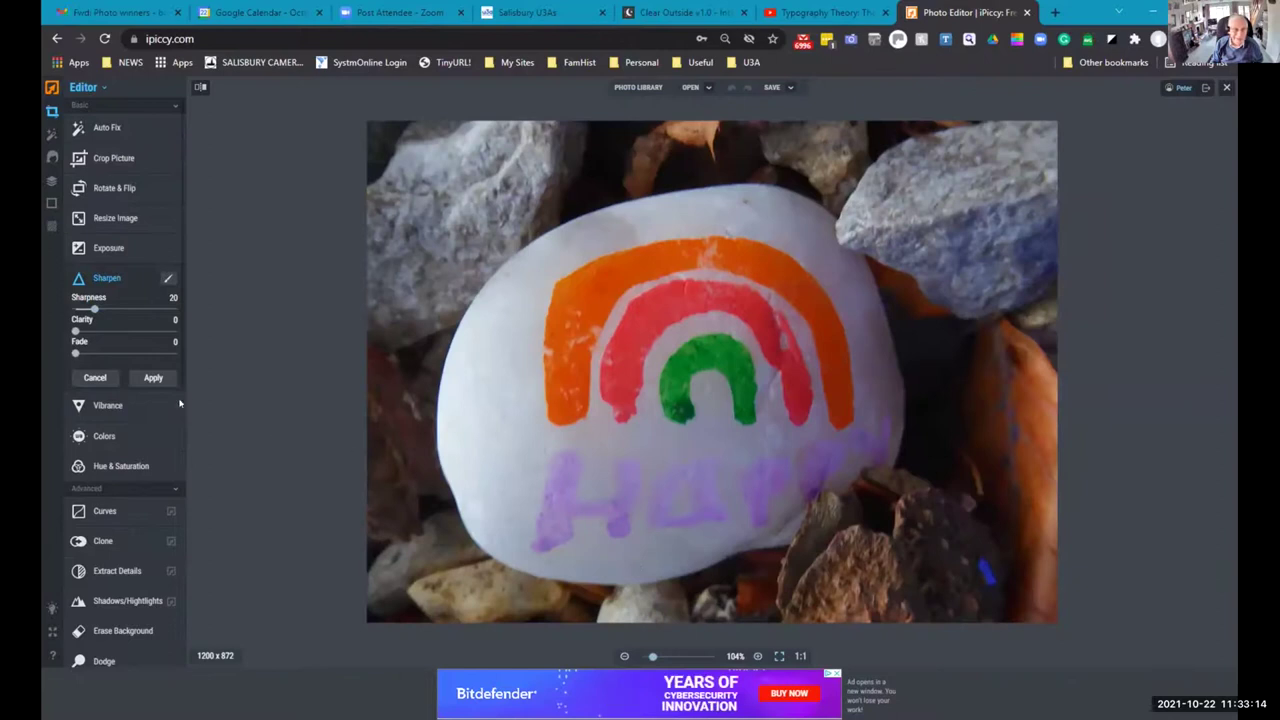
drag(93, 311, 120, 311)
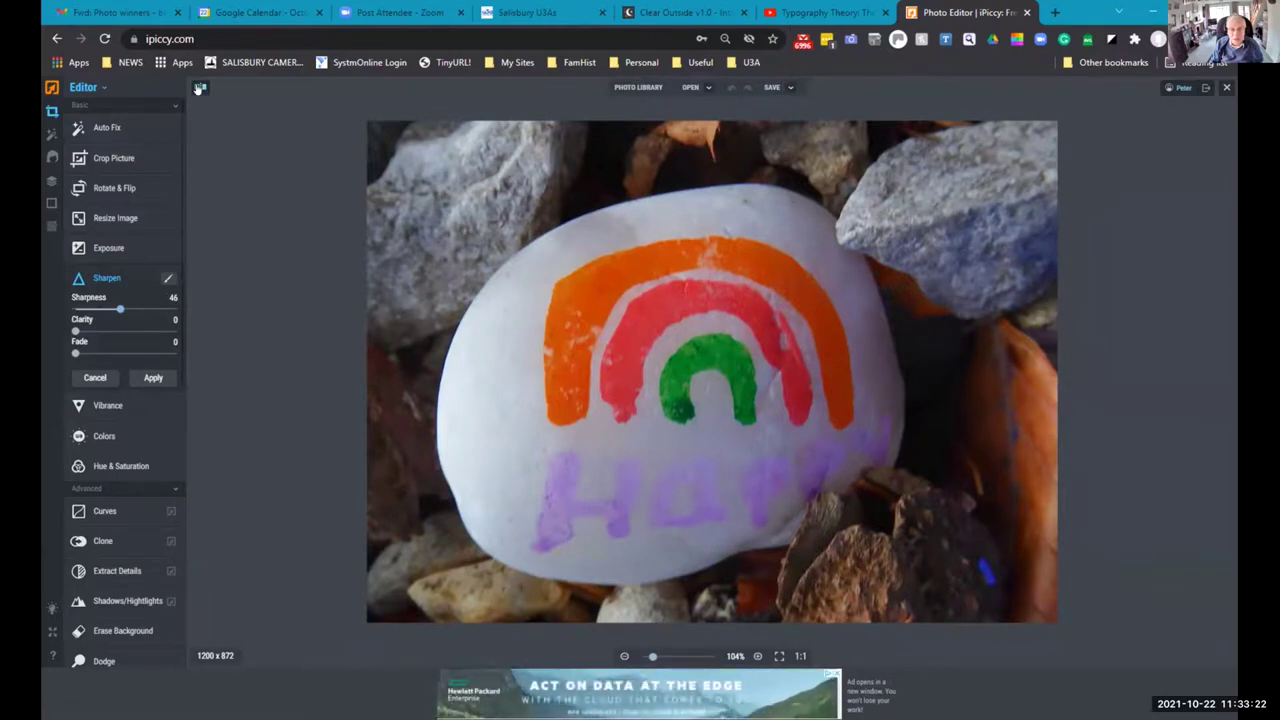
mouse_move(120, 309)
mouse_down()
mouse_move(75, 309)
mouse_move(95, 331)
mouse_move(128, 332)
mouse_move(80, 310)
mouse_move(102, 310)
mouse_up()
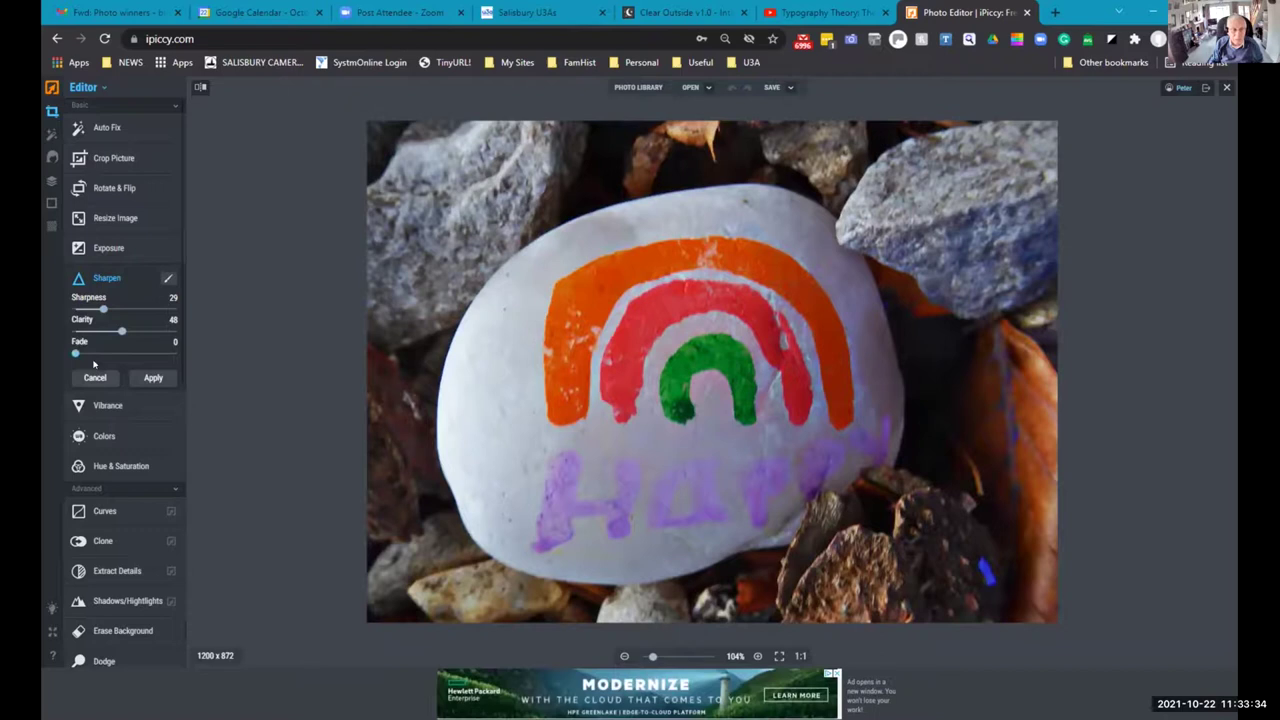
click(172, 354)
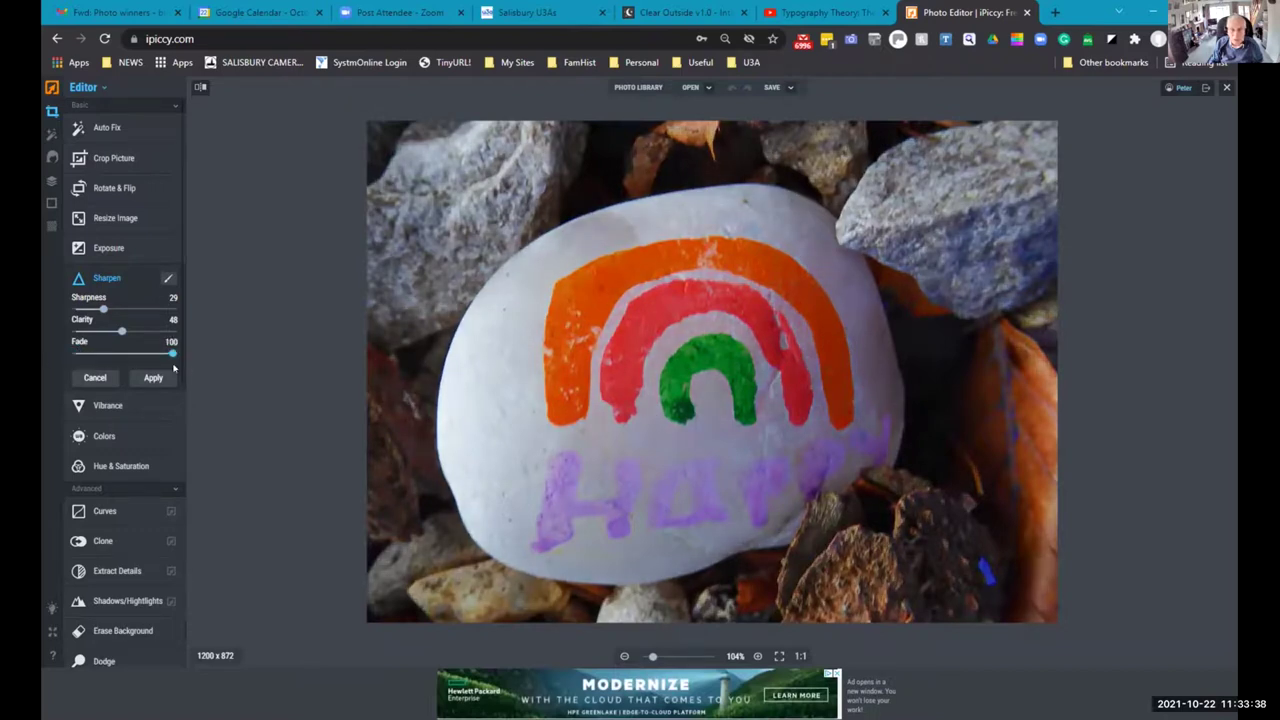
drag(172, 354, 135, 355)
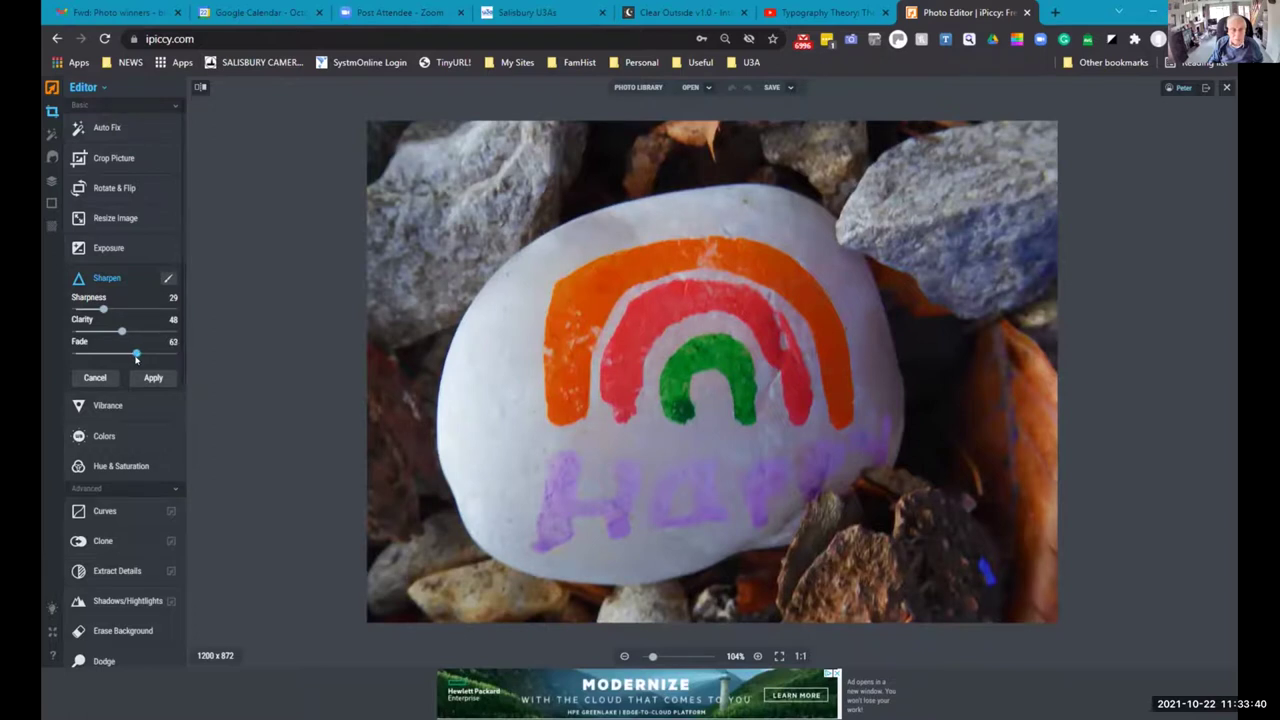
click(151, 378)
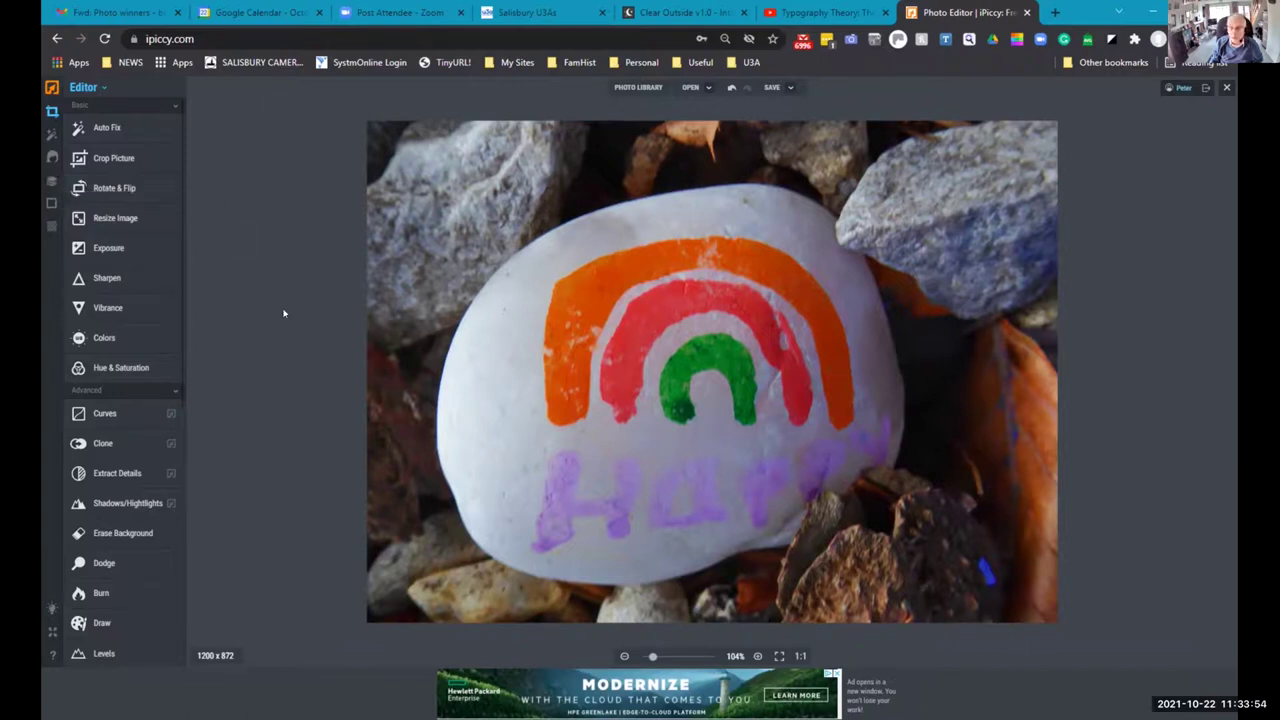
Try the editor's light theme and full-screen view, and switch each one back.
click(51, 611)
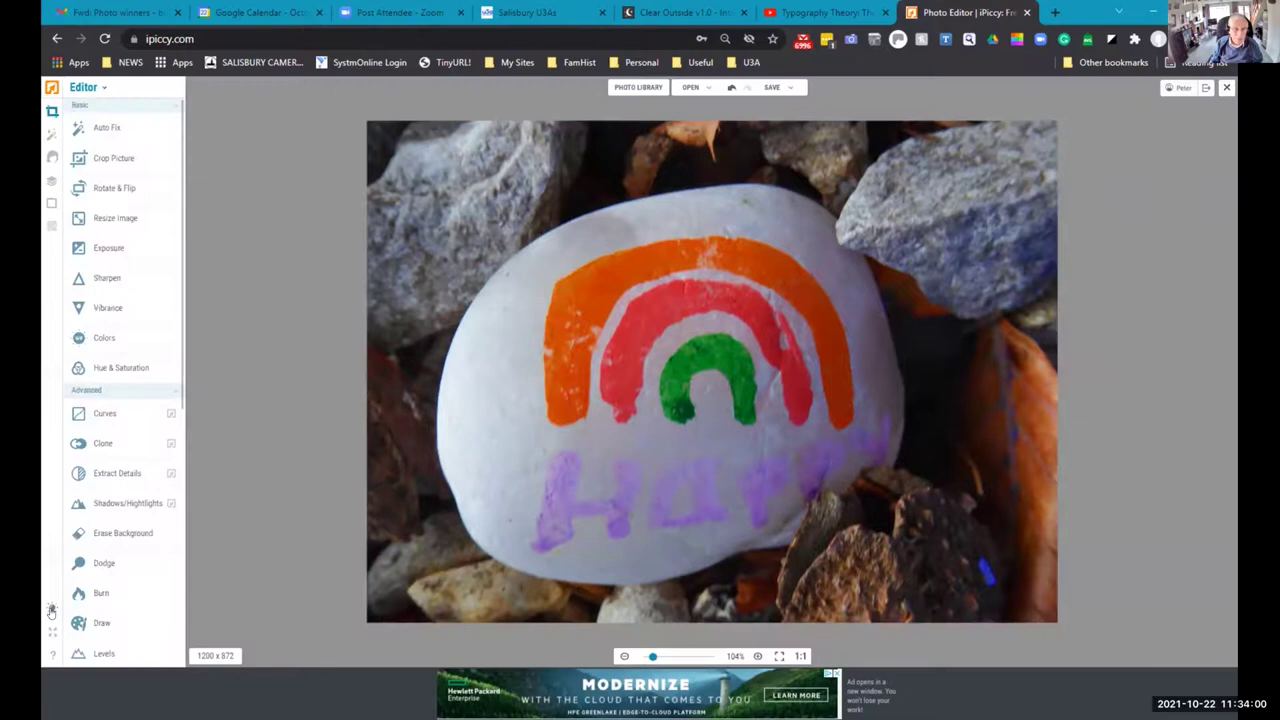
click(53, 611)
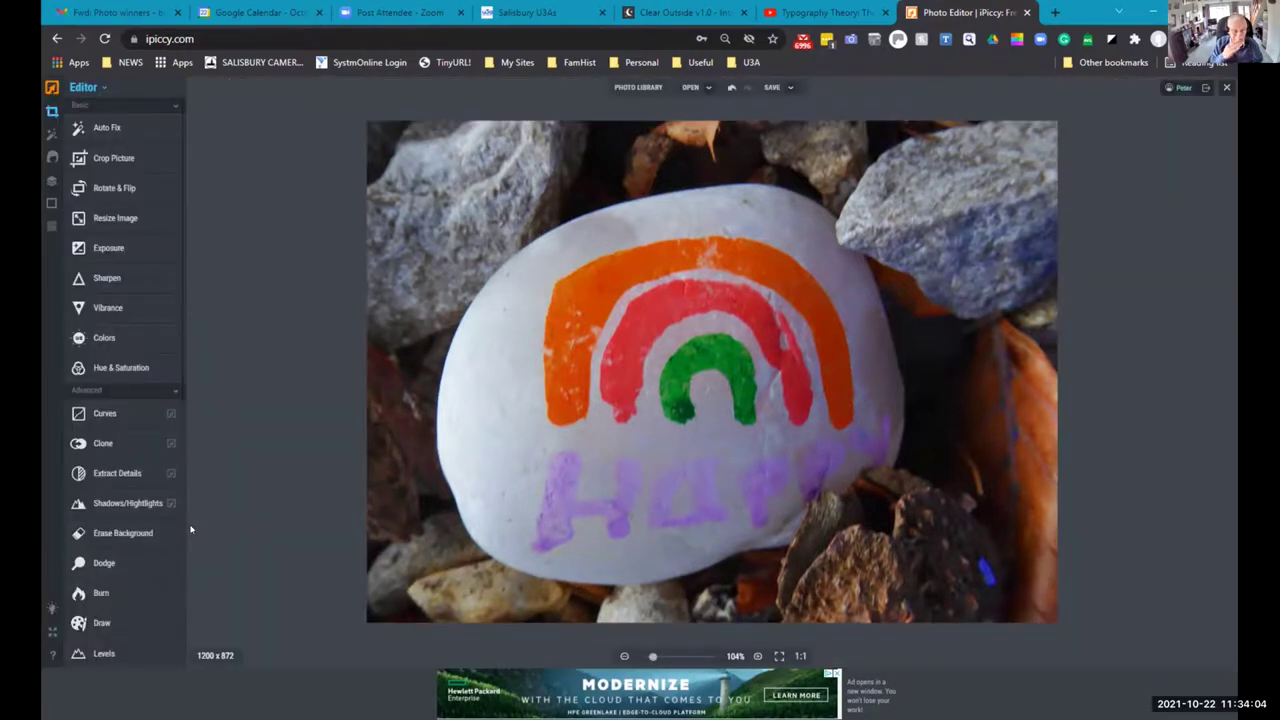
click(52, 636)
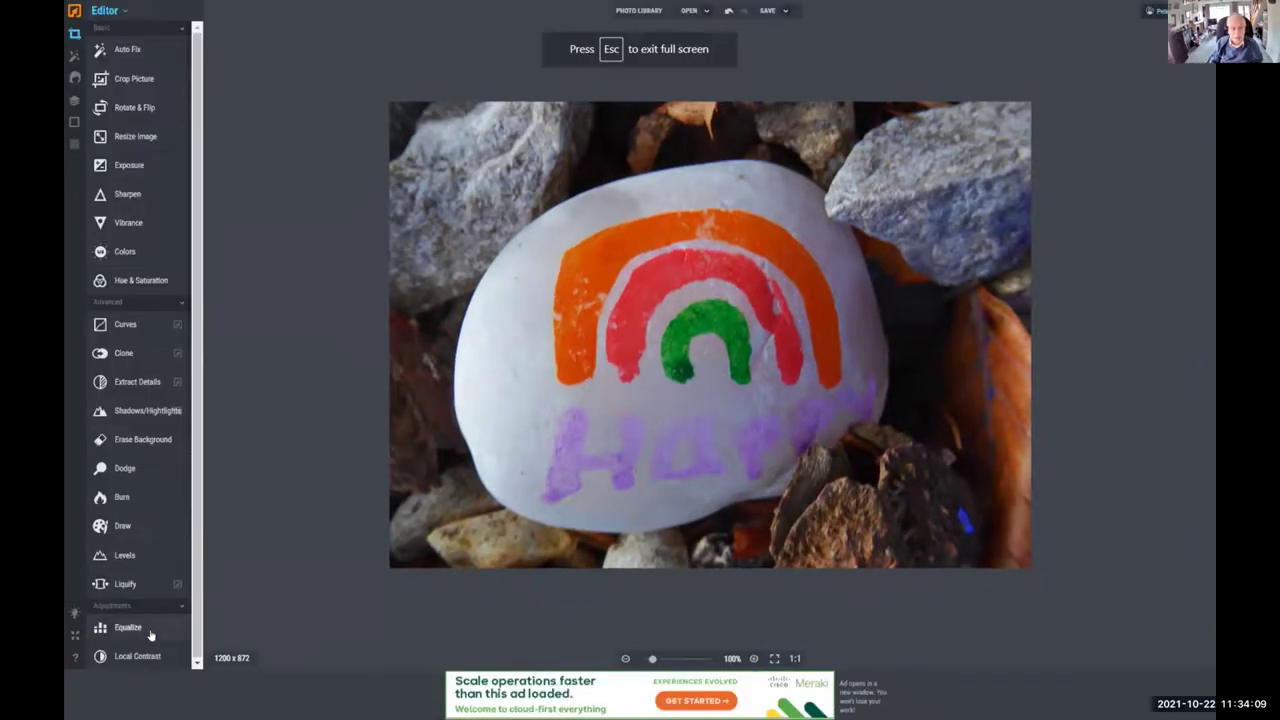
click(73, 636)
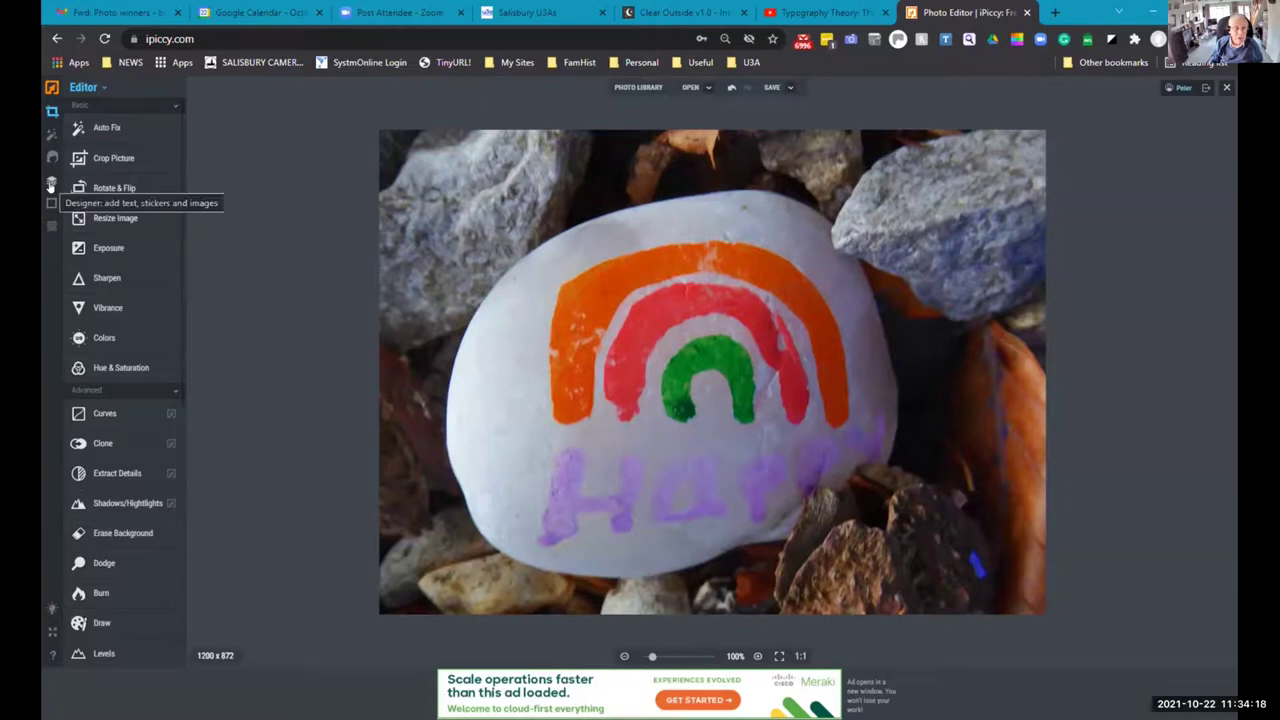
Open the rainbow stone photo in the Designer for adding text, stickers and images.
click(50, 186)
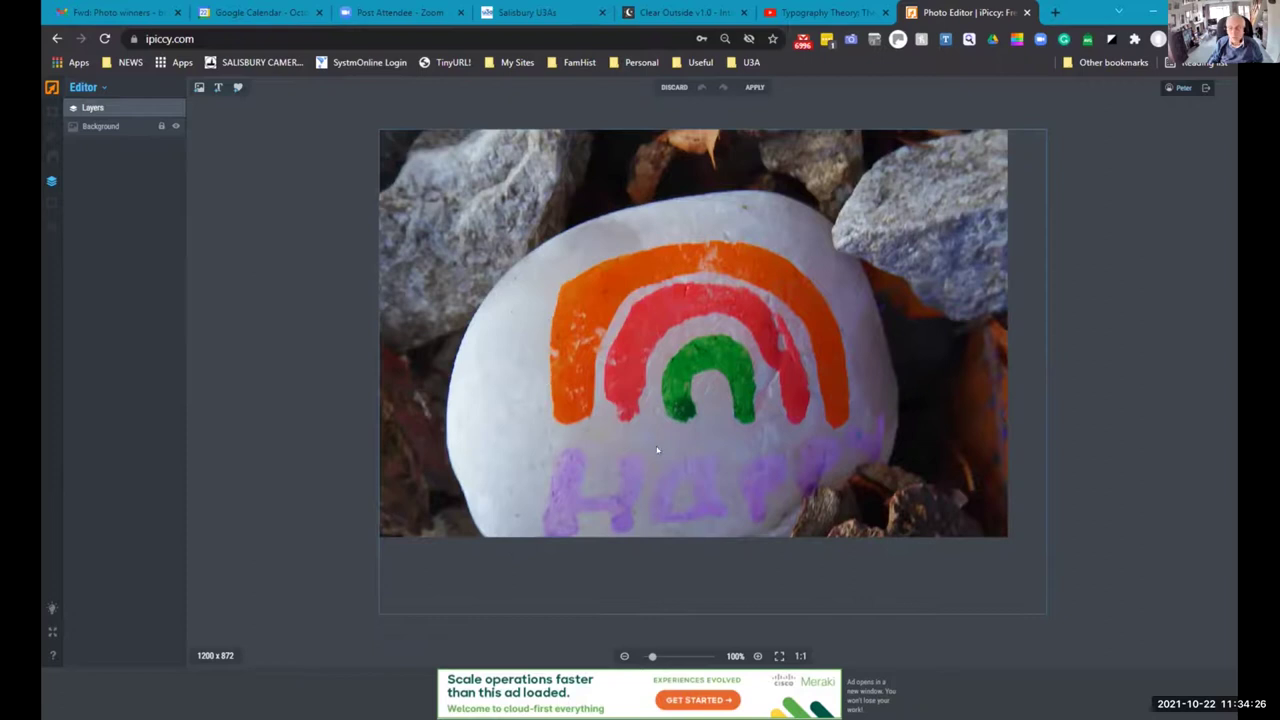
Add a text layer reading "Stoney Ground" and position it over the painted rainbow on the stone.
click(216, 88)
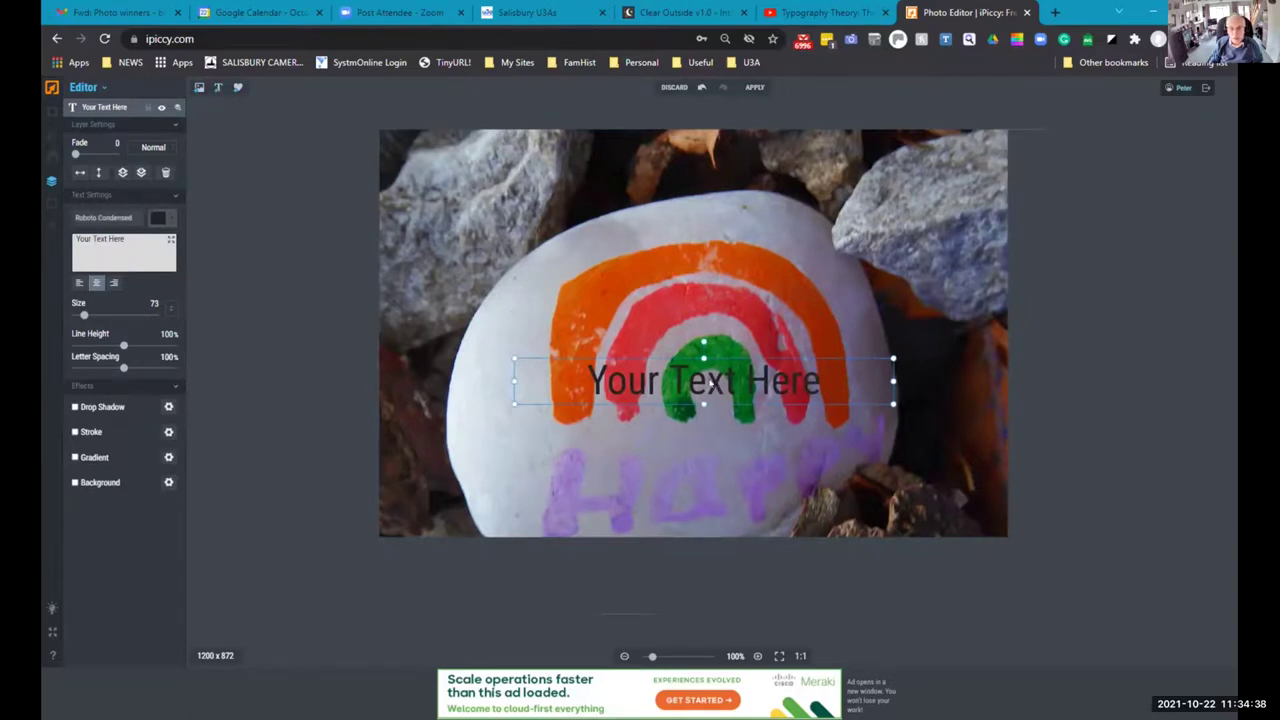
drag(695, 383, 653, 345)
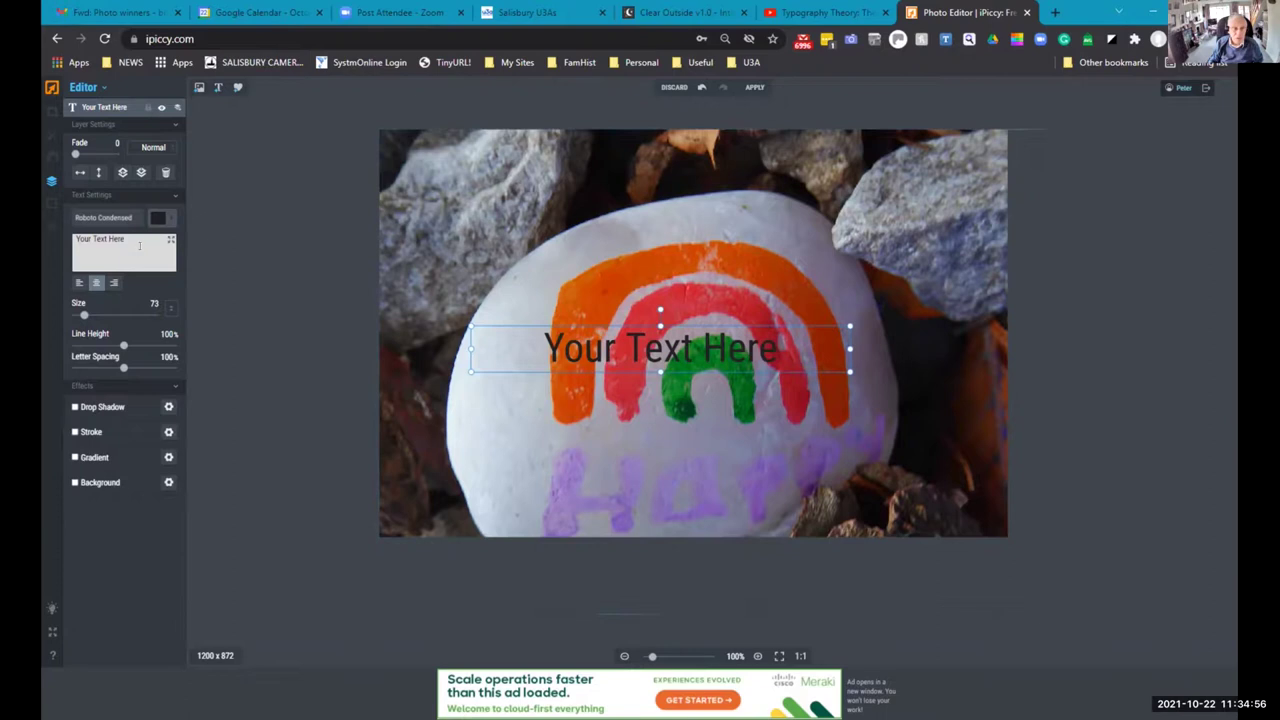
drag(126, 238, 68, 235)
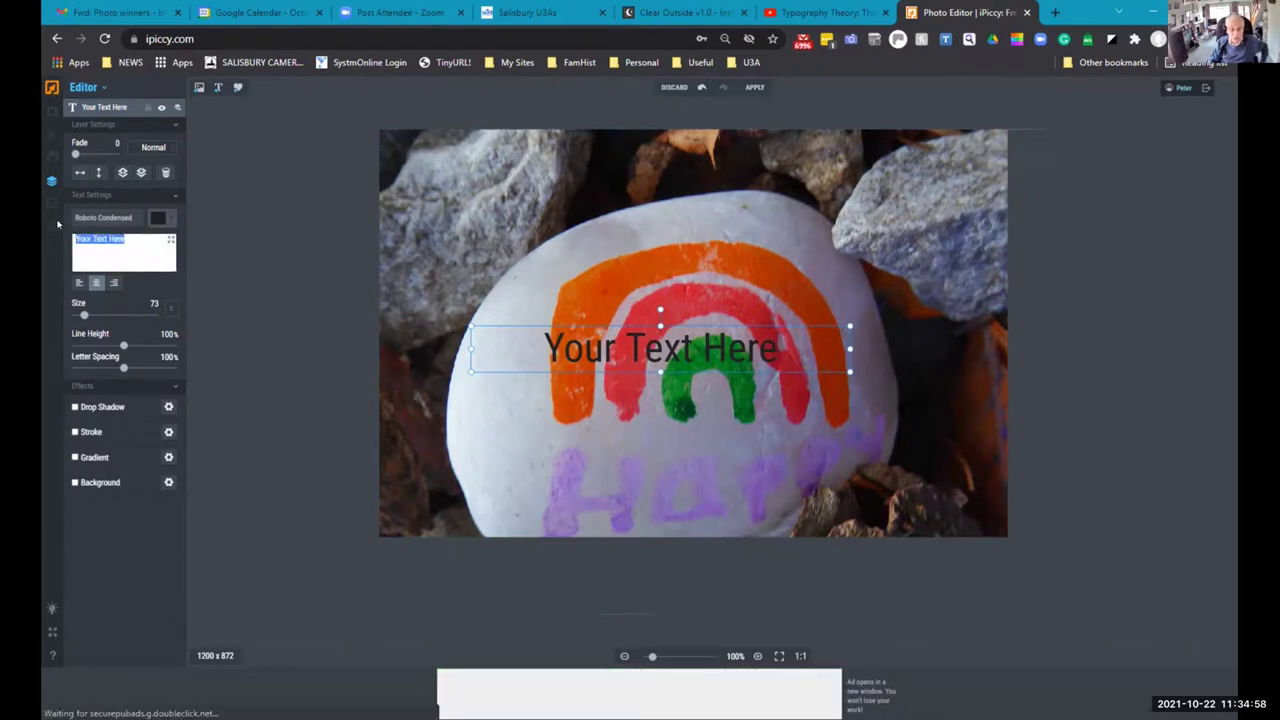
text(S)
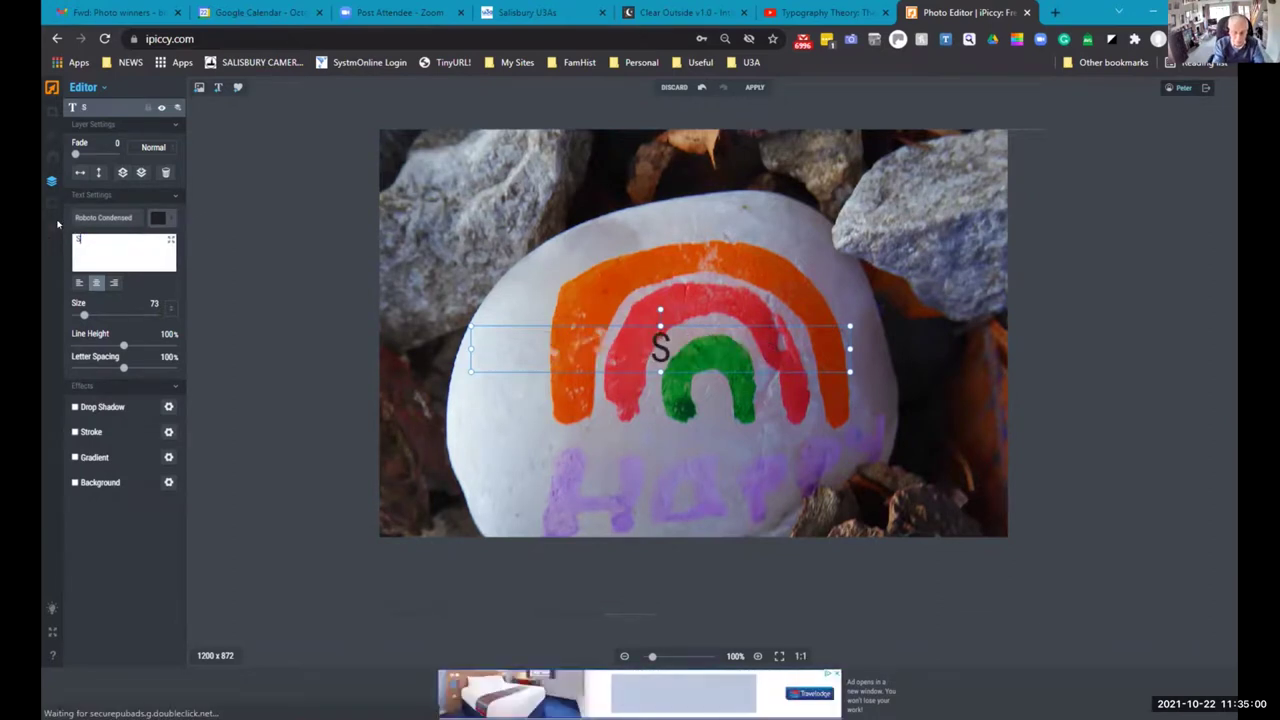
text(tone)
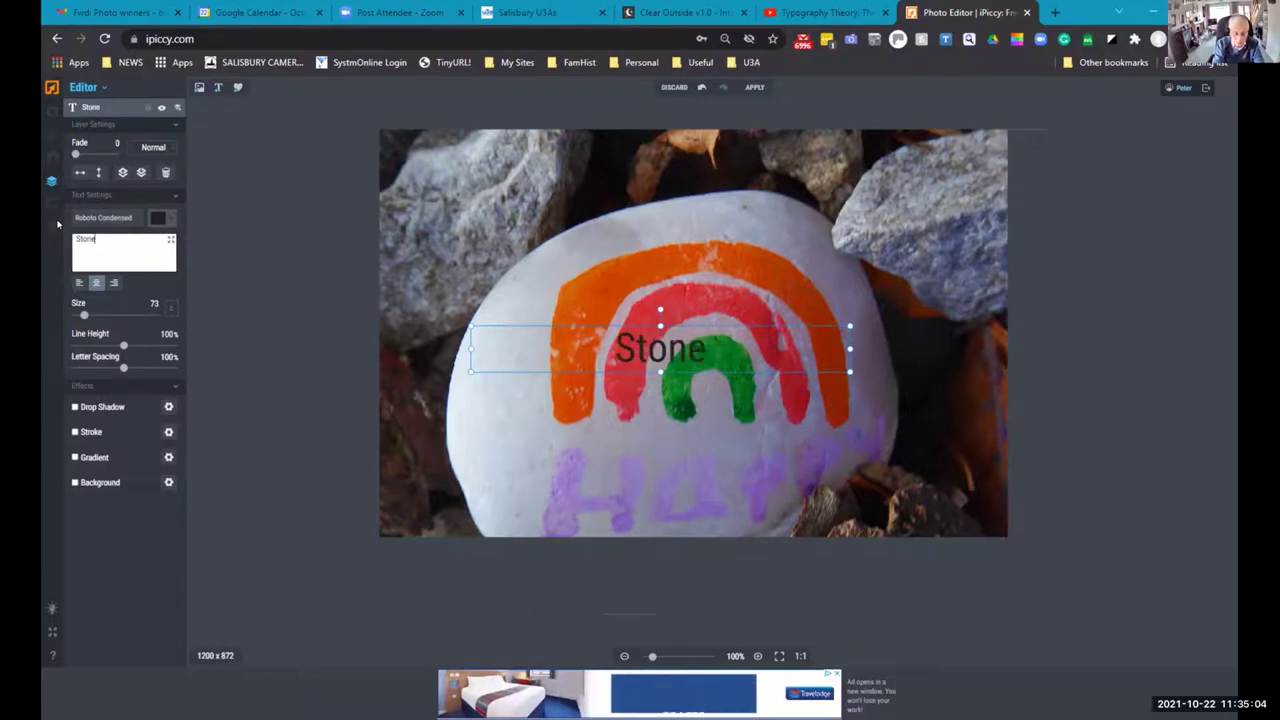
text(y Gro)
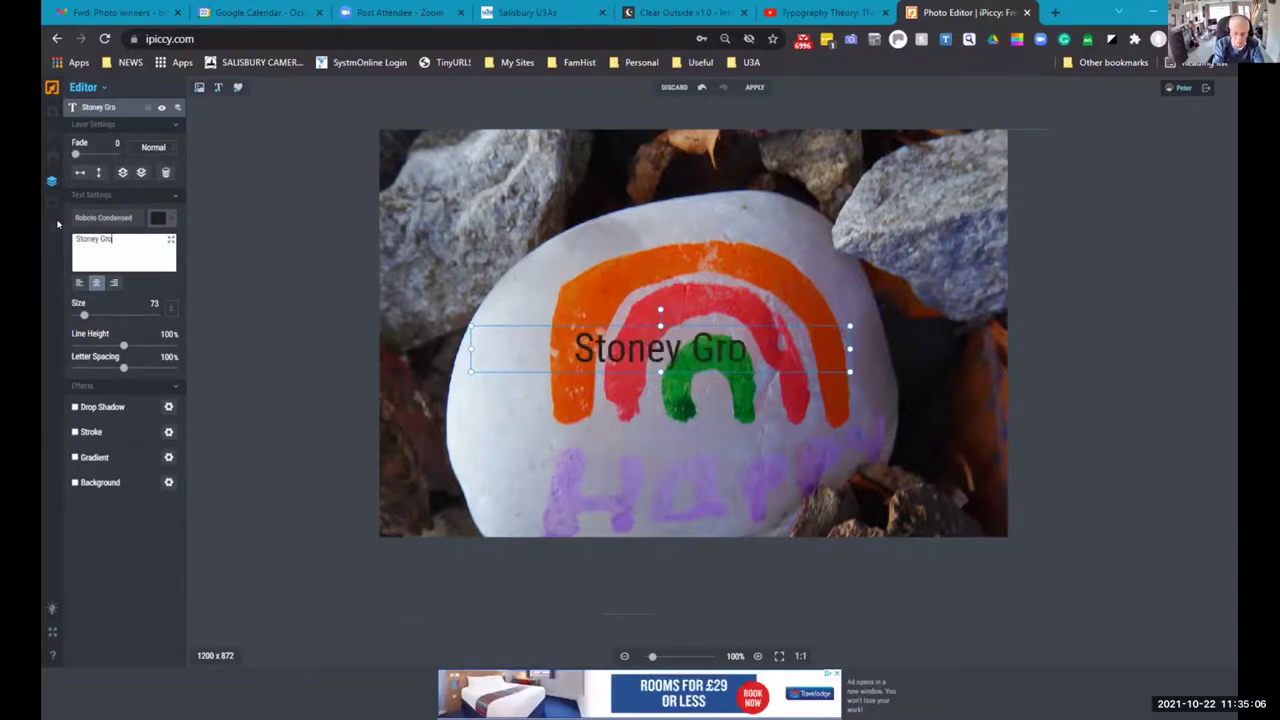
text(und)
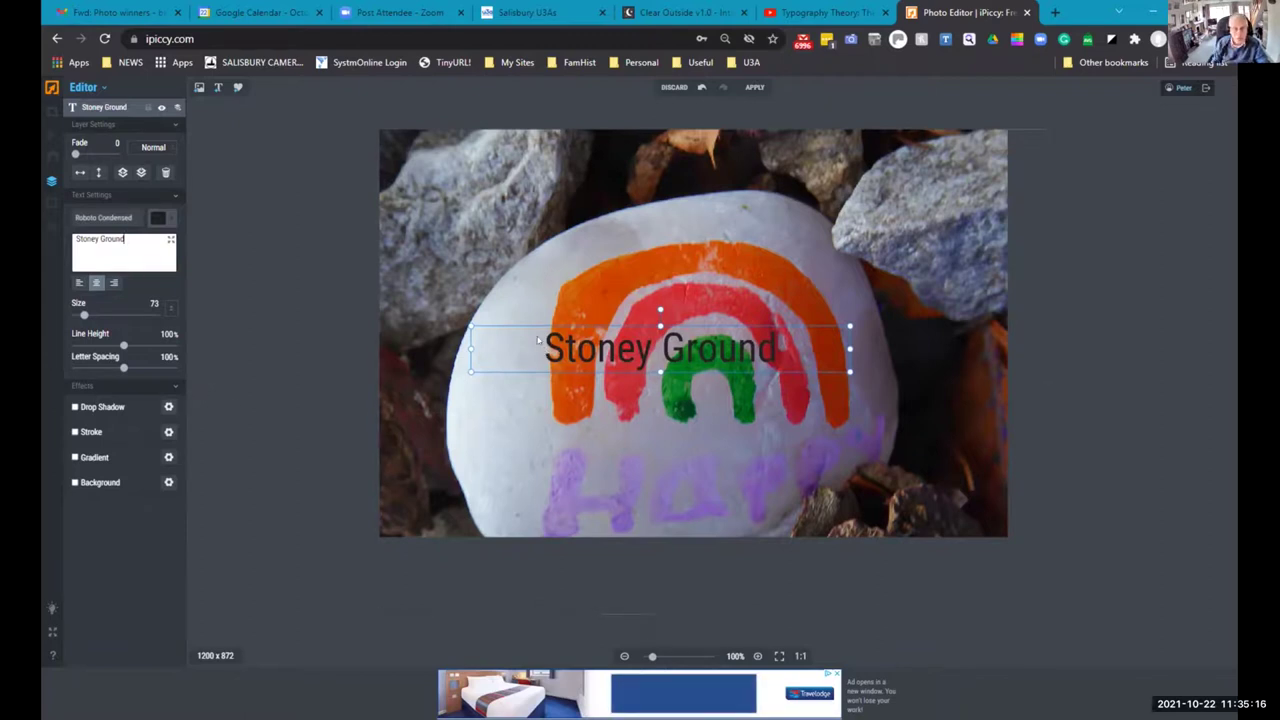
Try several fonts on the Stoney Ground text, including Bebas Neue, Essence Sans, Timeless, Jabjai and Loki Cola.
click(93, 219)
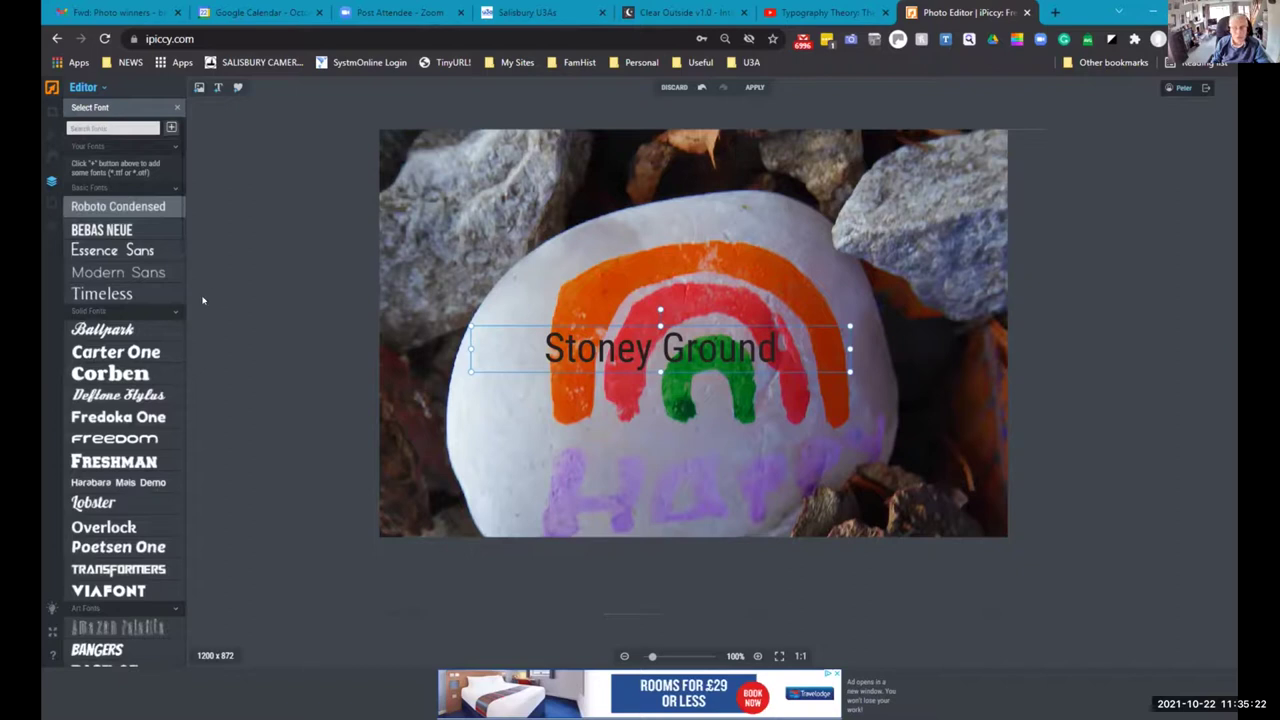
click(101, 229)
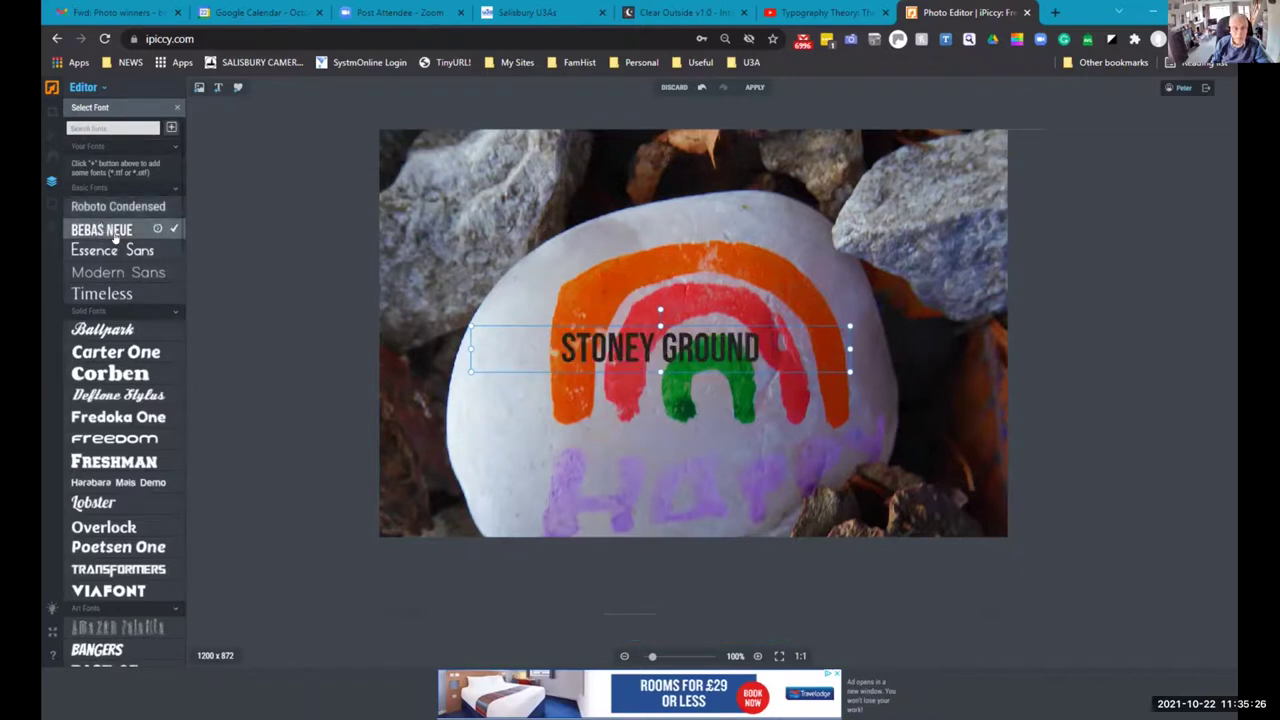
click(82, 250)
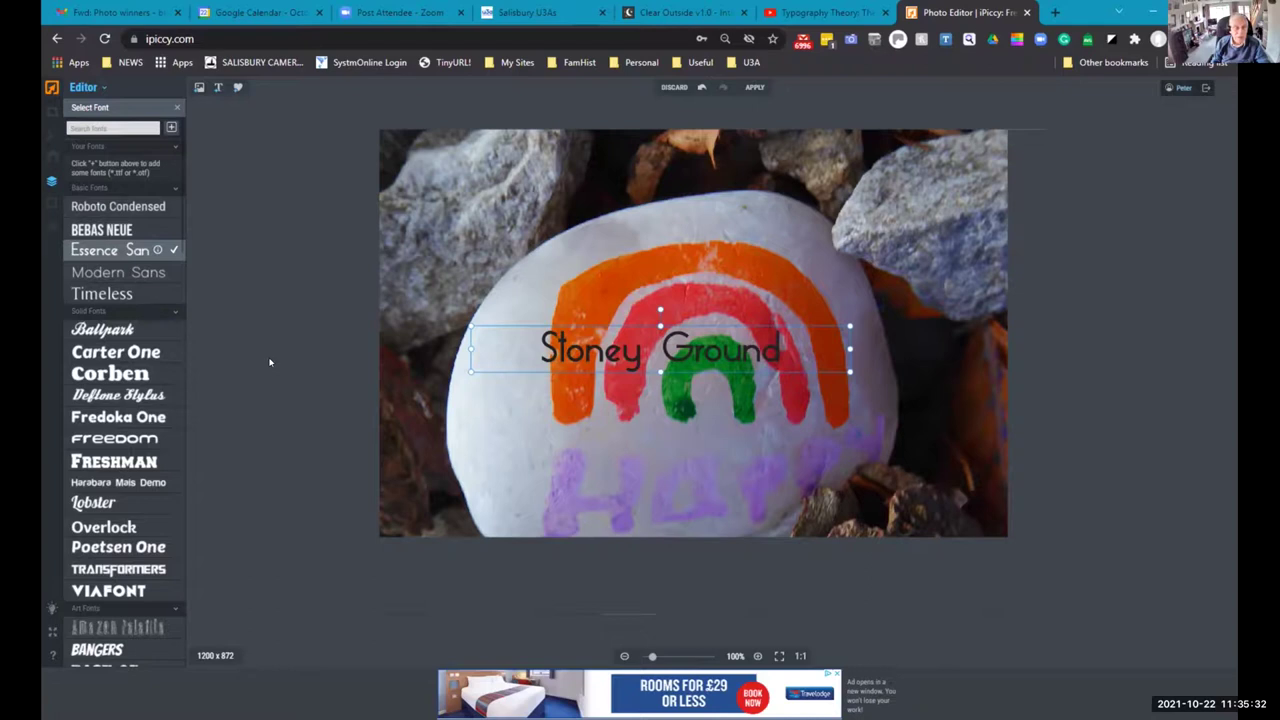
click(101, 295)
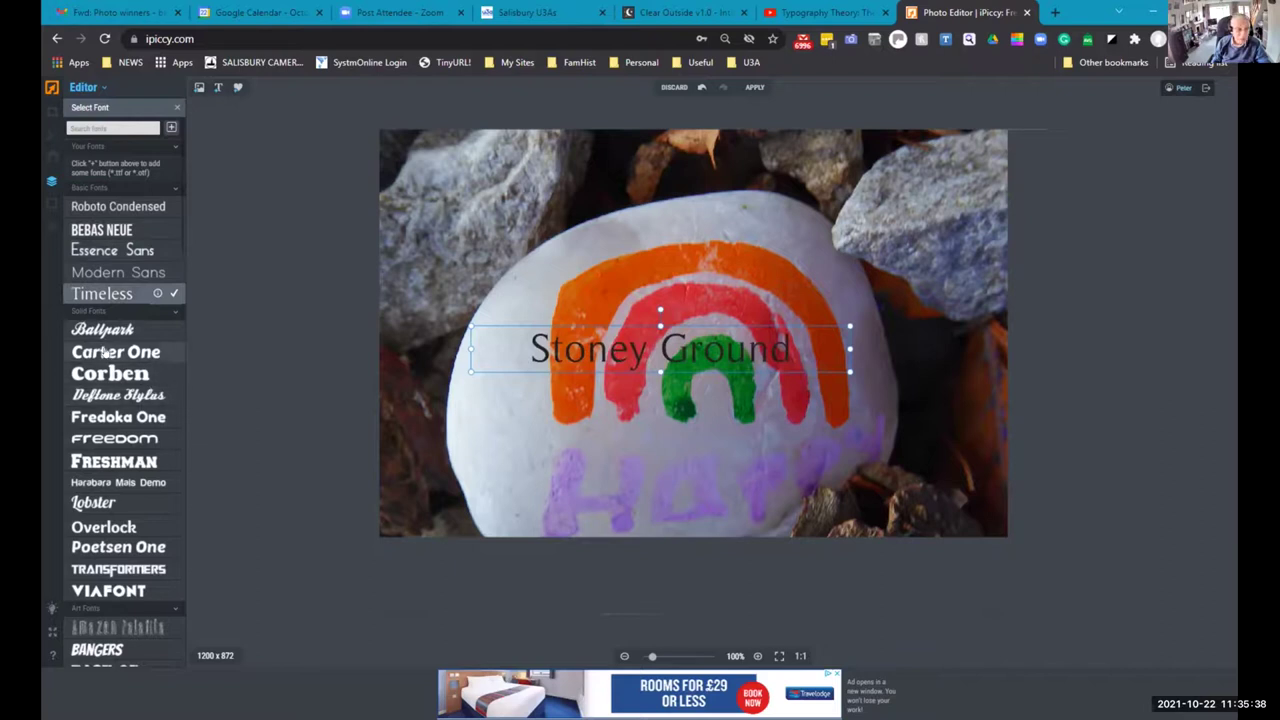
scroll(103, 350, down, 5)
scroll(101, 349, down, 7)
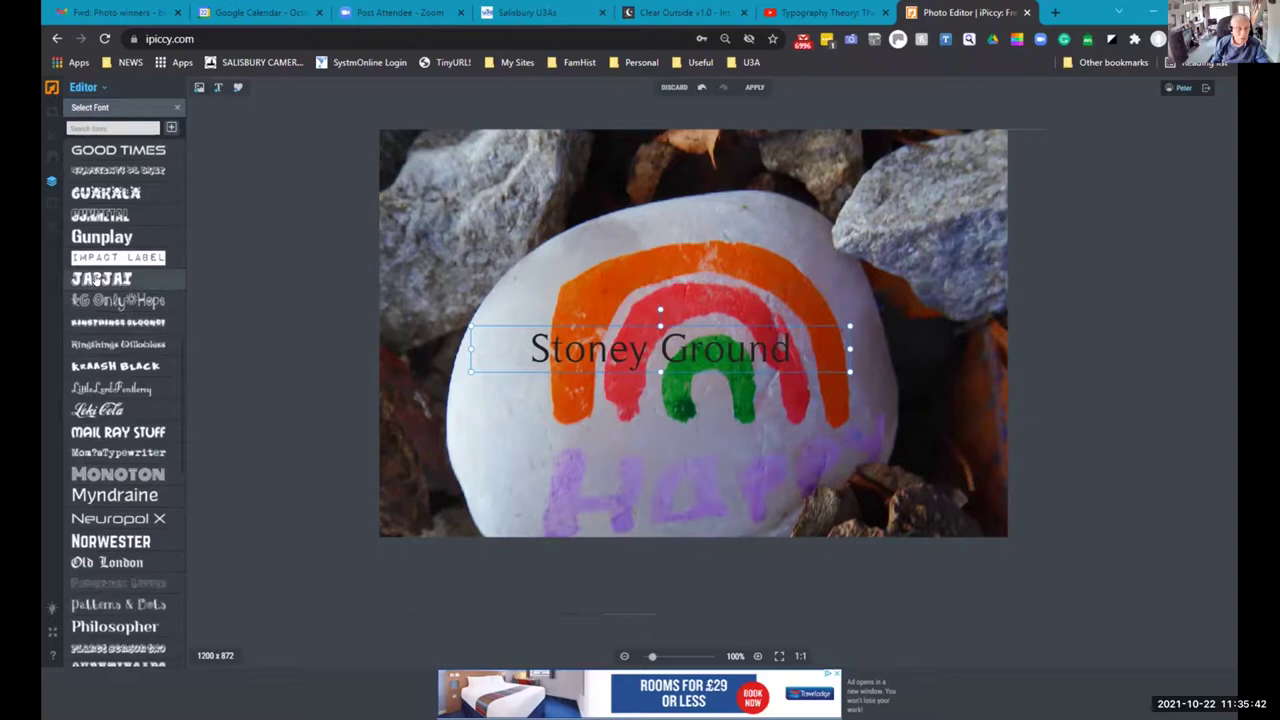
click(98, 281)
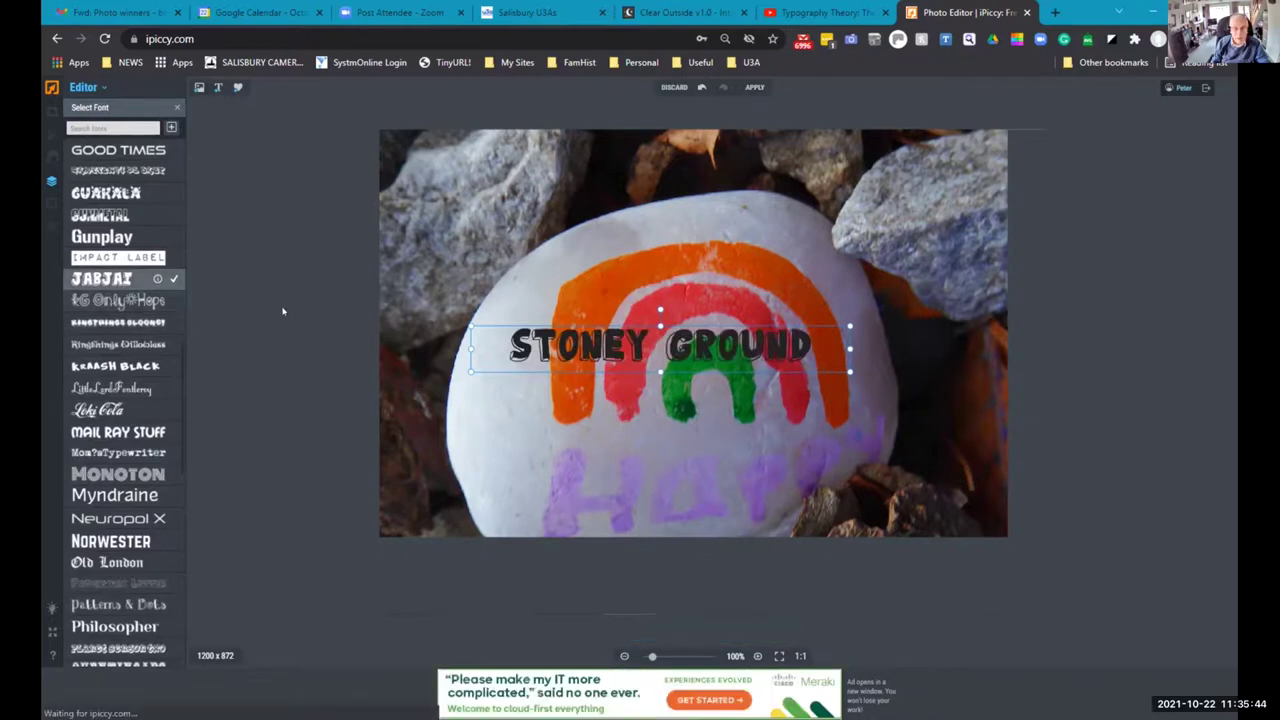
click(112, 301)
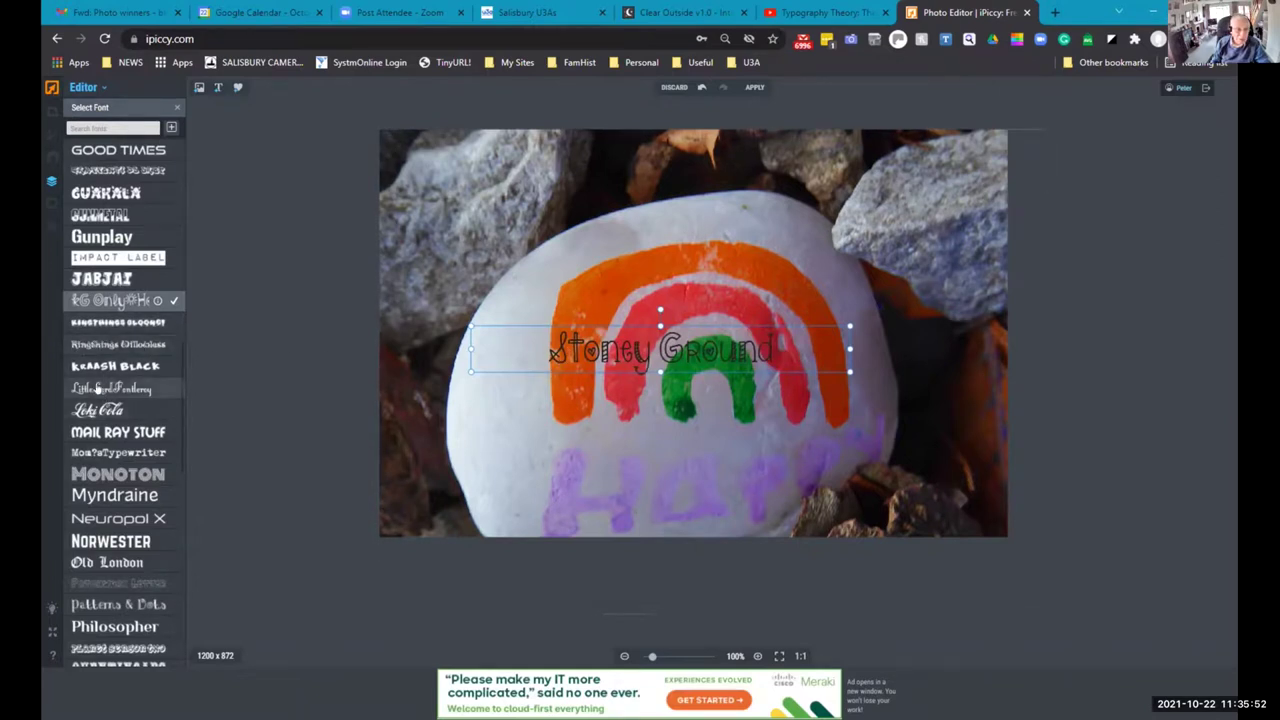
click(96, 410)
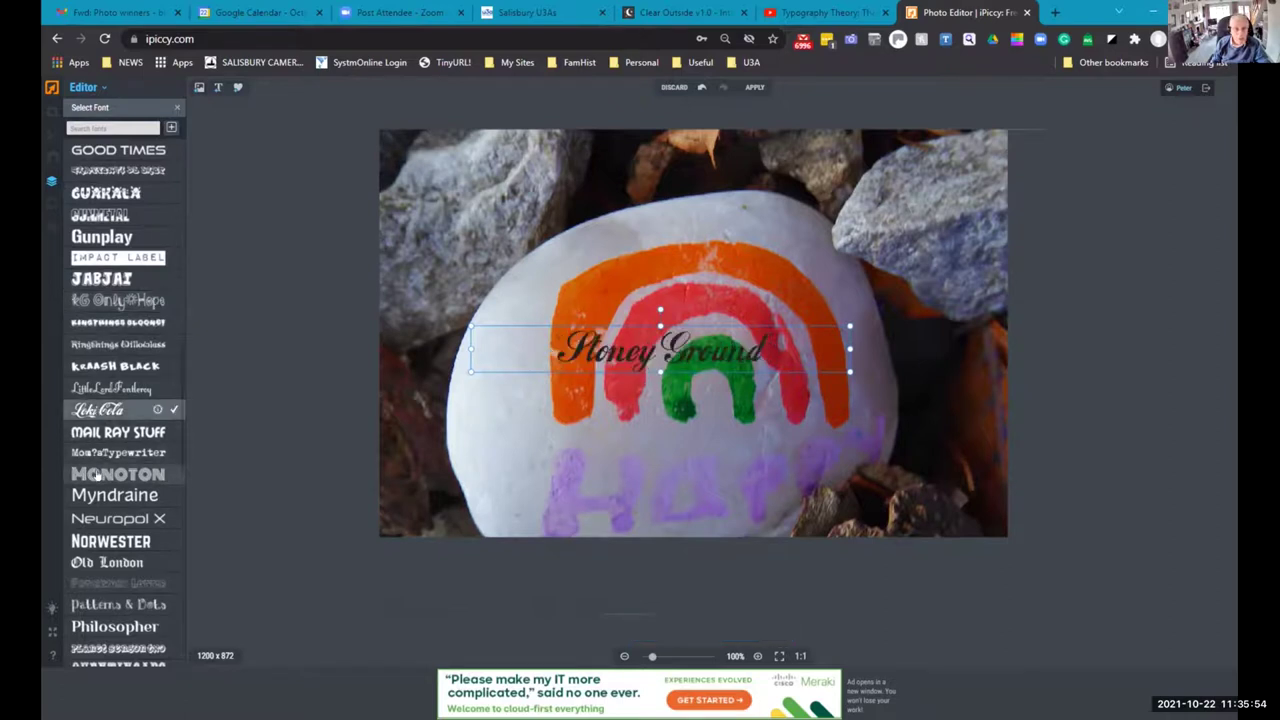
Set the Stoney Ground text's font to Lobster and enlarge it to size 109.
scroll(98, 360, up, 5)
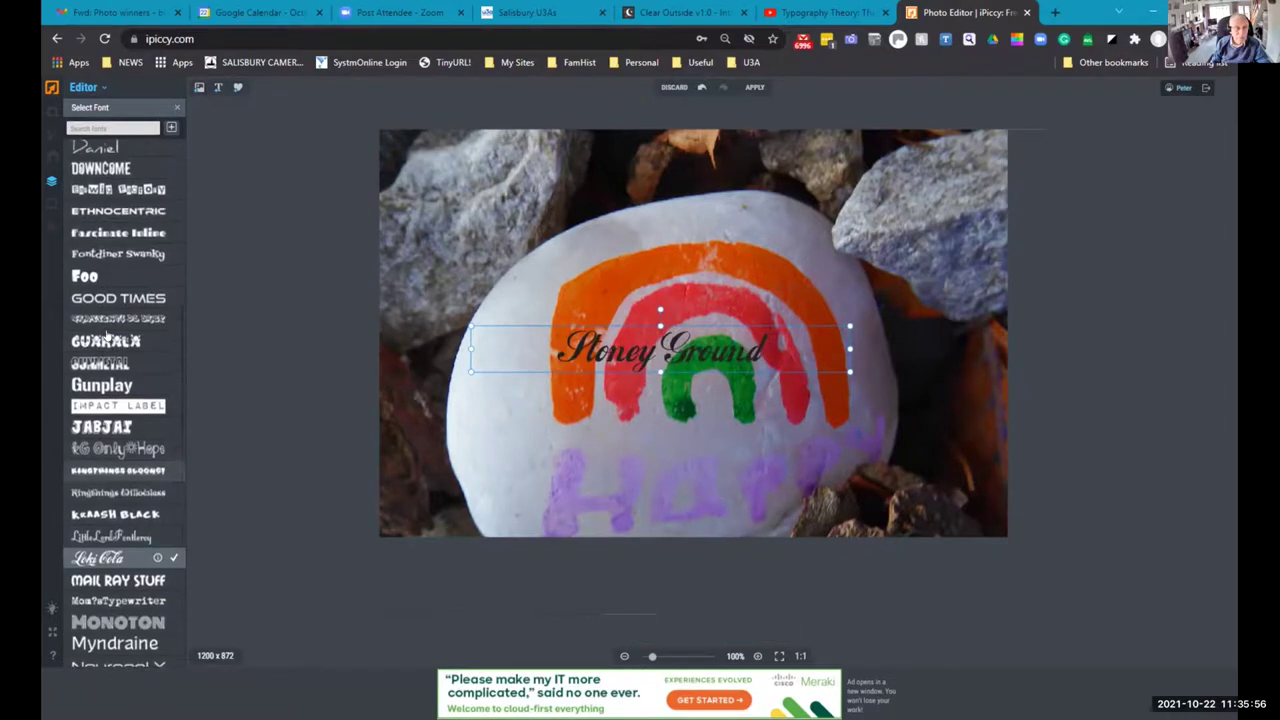
scroll(106, 310, up, 4)
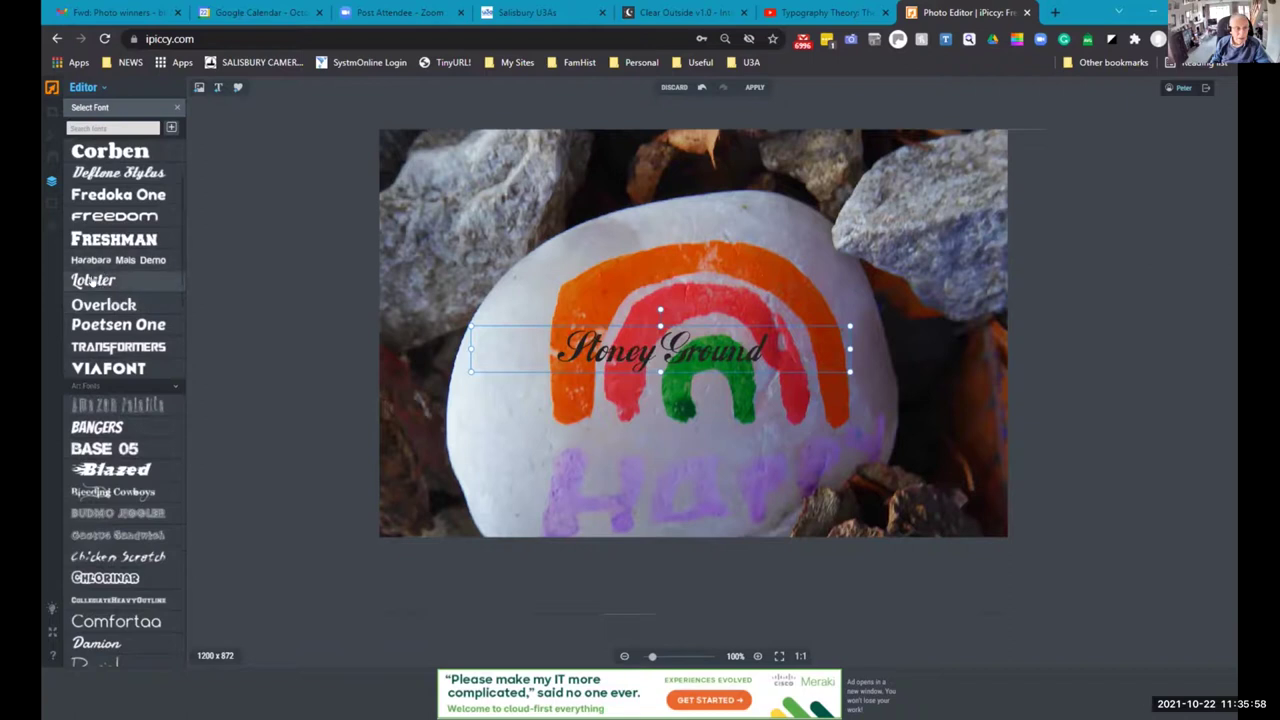
click(92, 282)
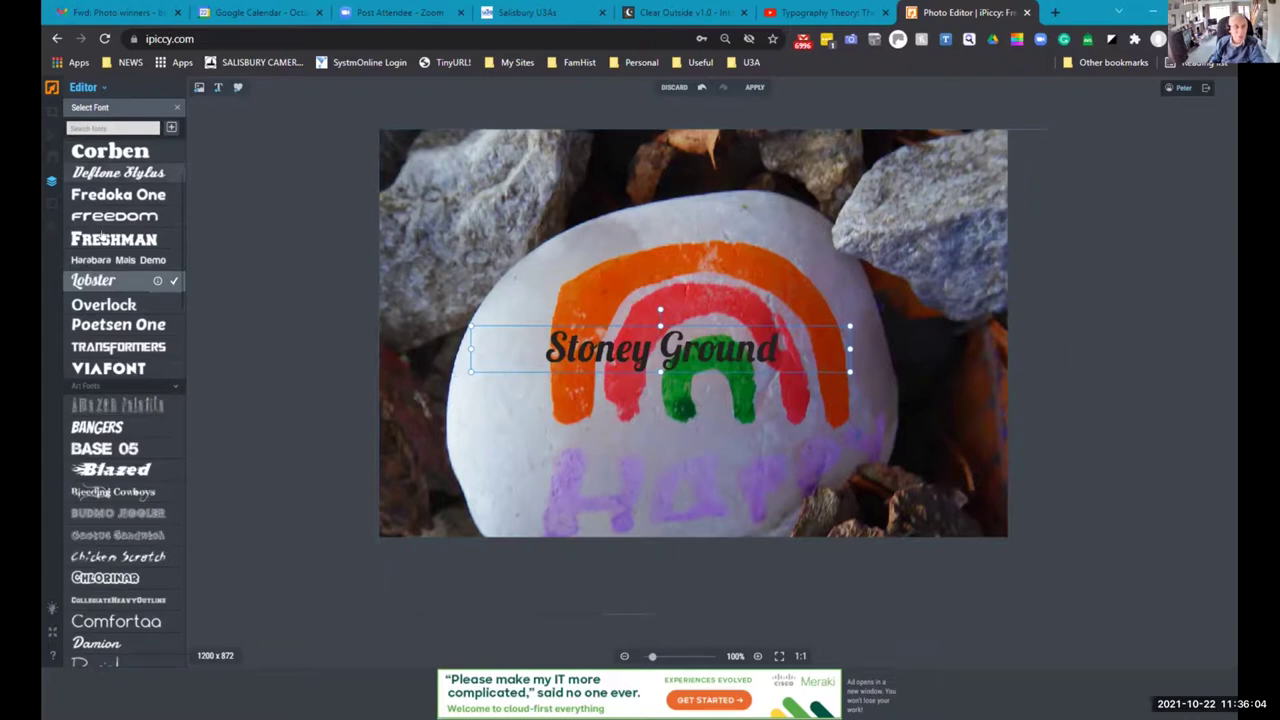
click(173, 281)
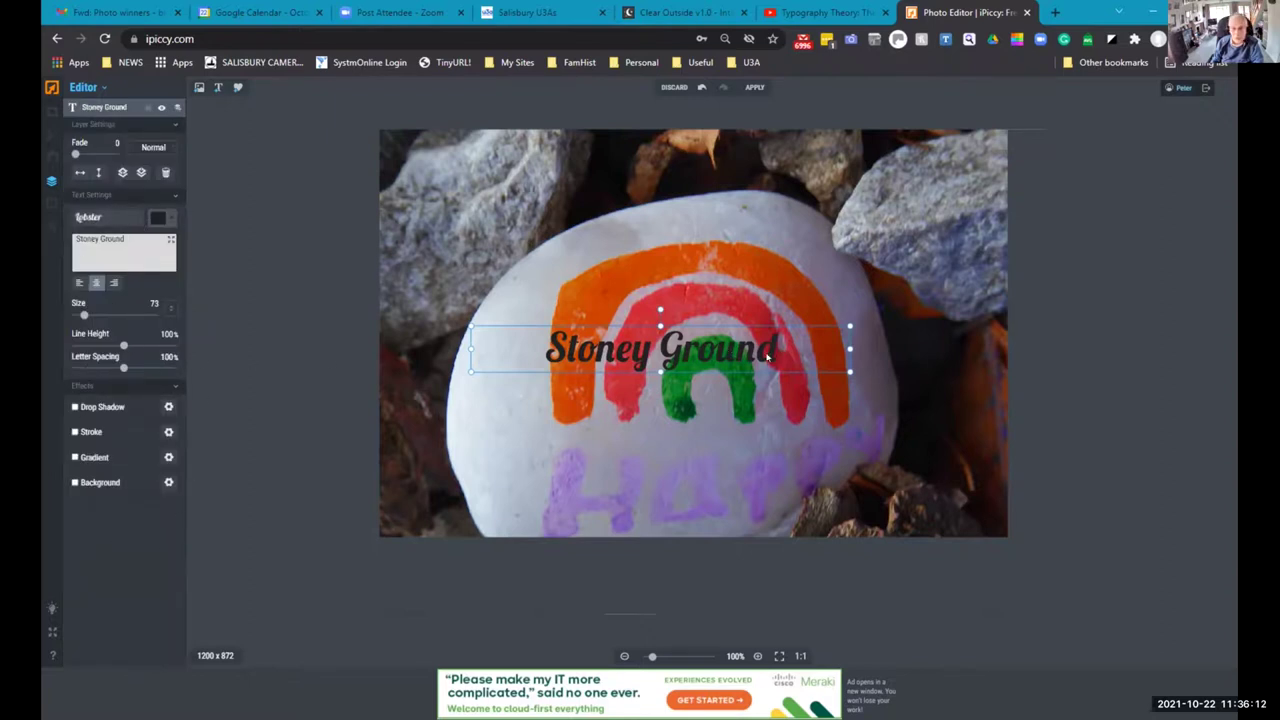
drag(85, 316, 89, 315)
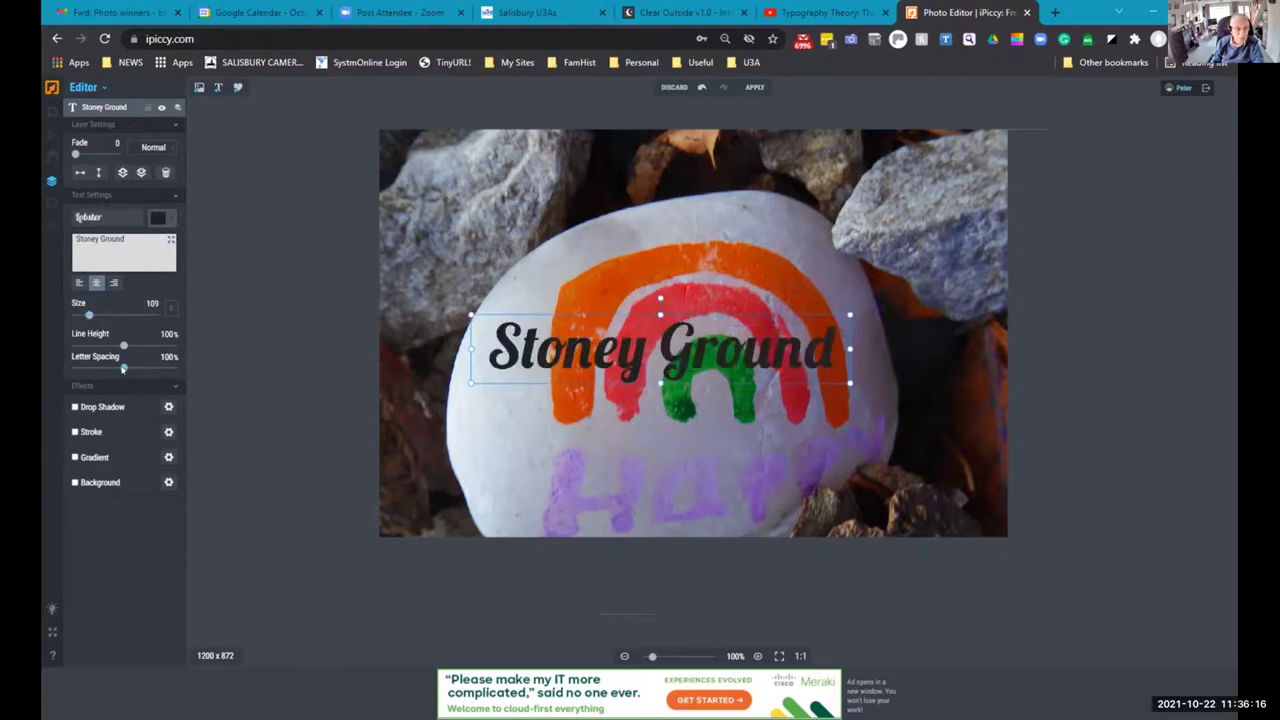
Try the eyedropper on the text colour, sampling a dark green, a near-black and a dark grey.
click(155, 219)
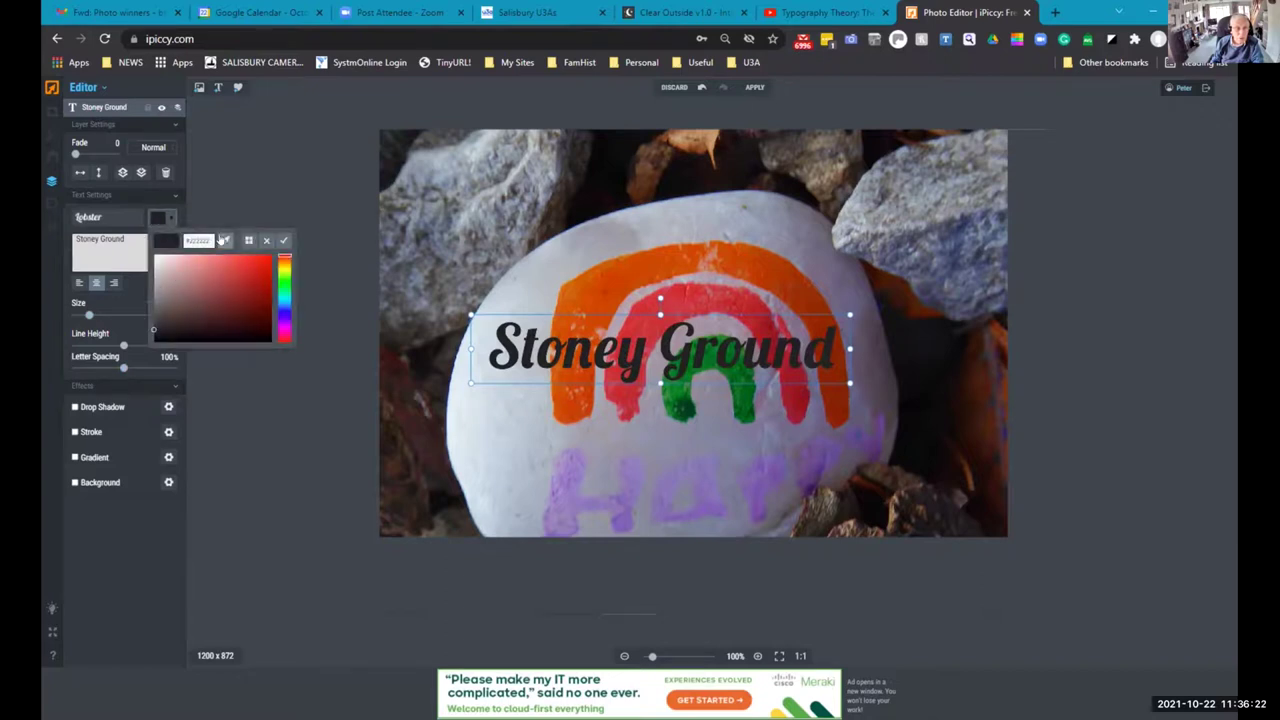
click(222, 240)
click(598, 287)
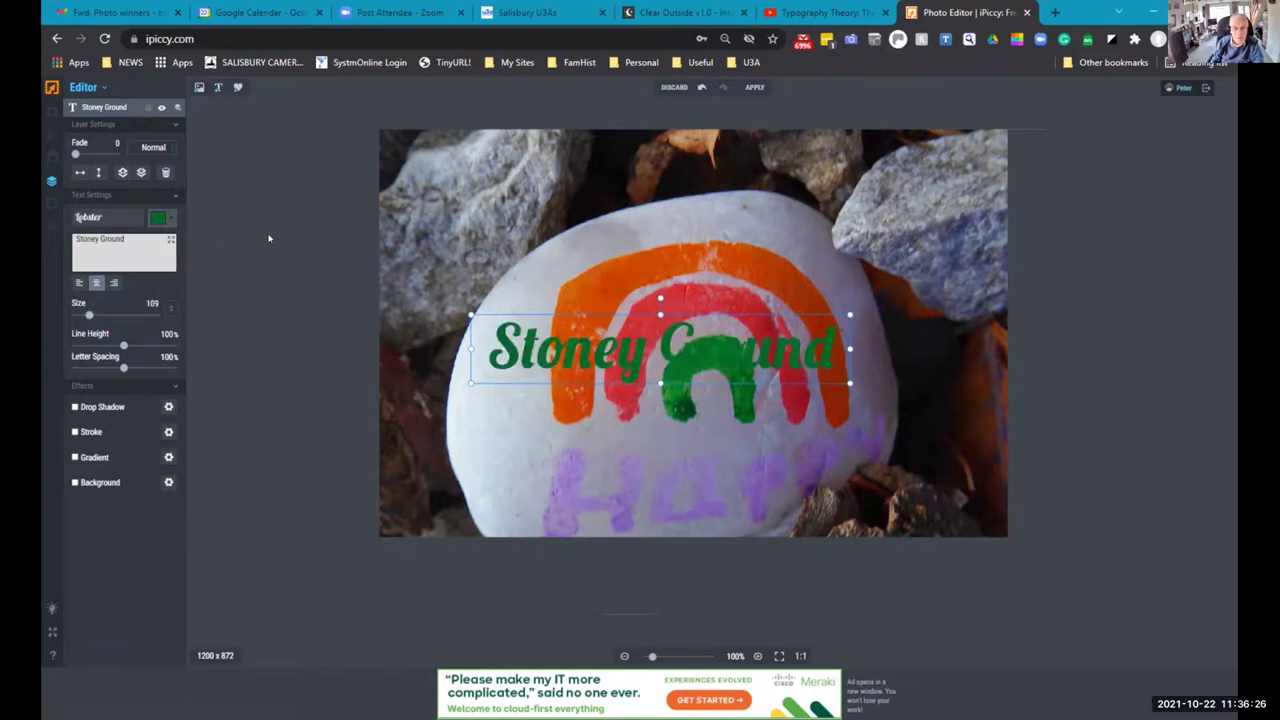
click(156, 219)
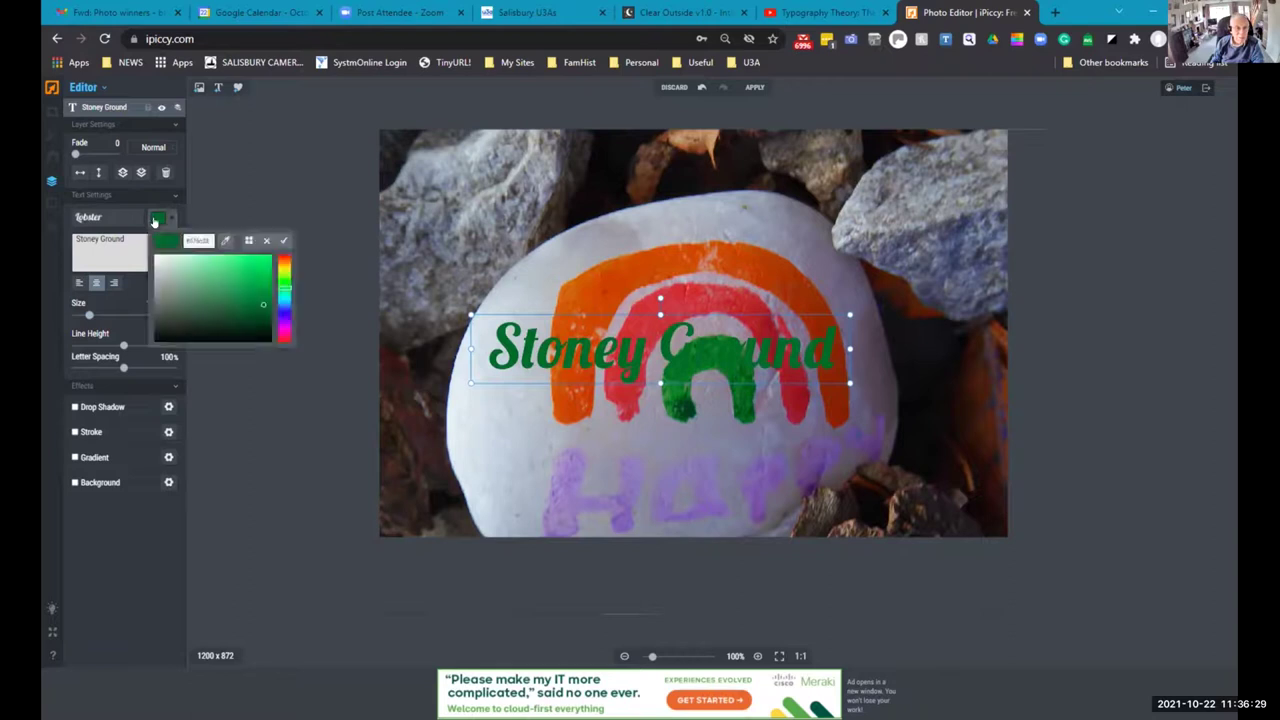
click(223, 241)
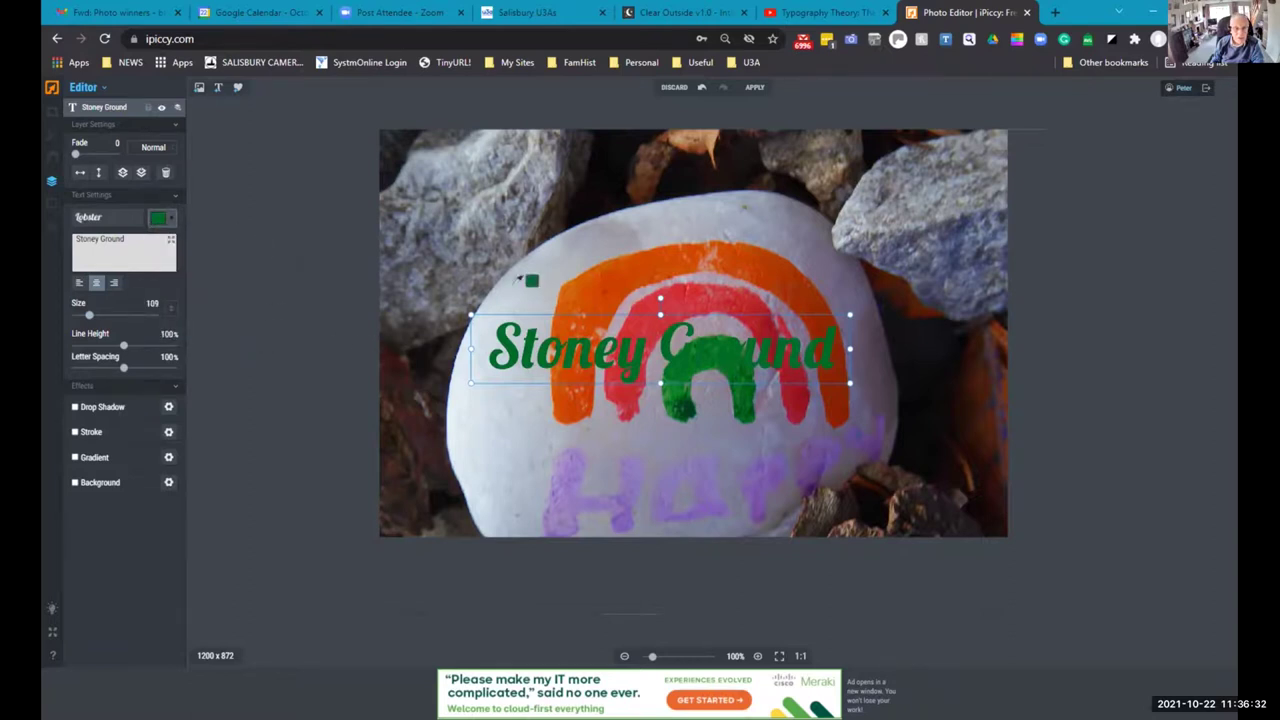
click(788, 320)
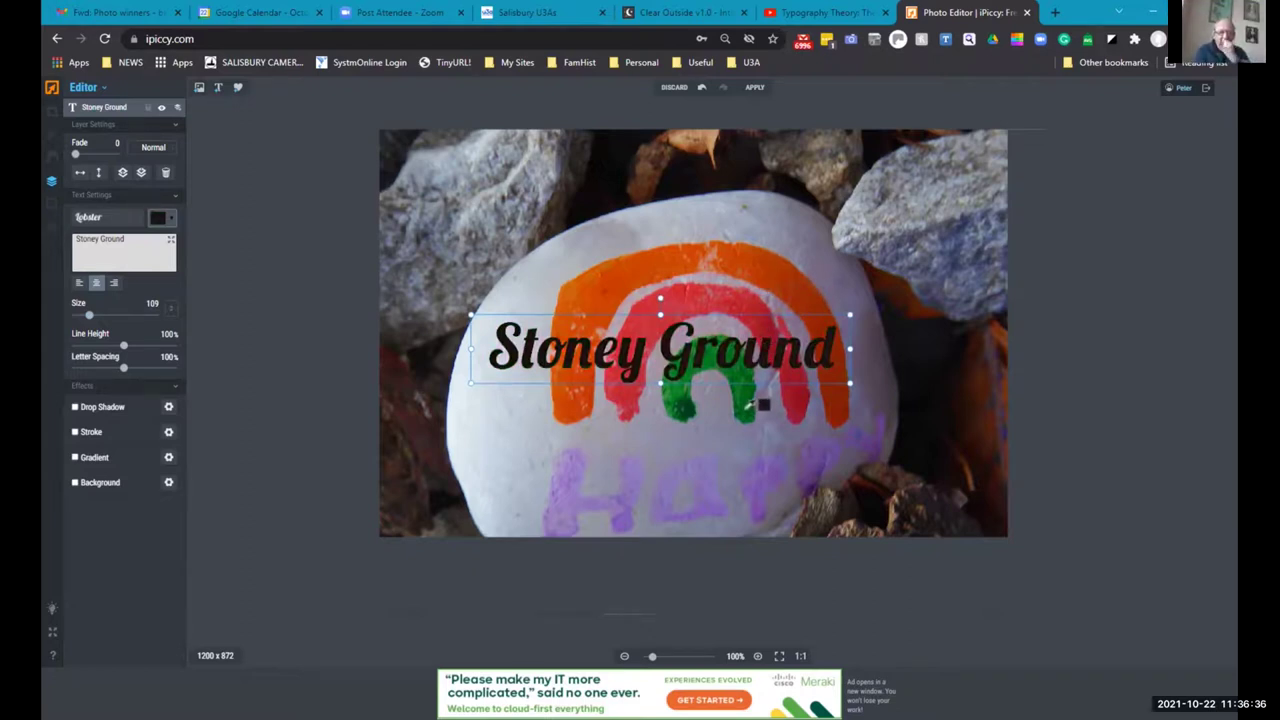
click(672, 515)
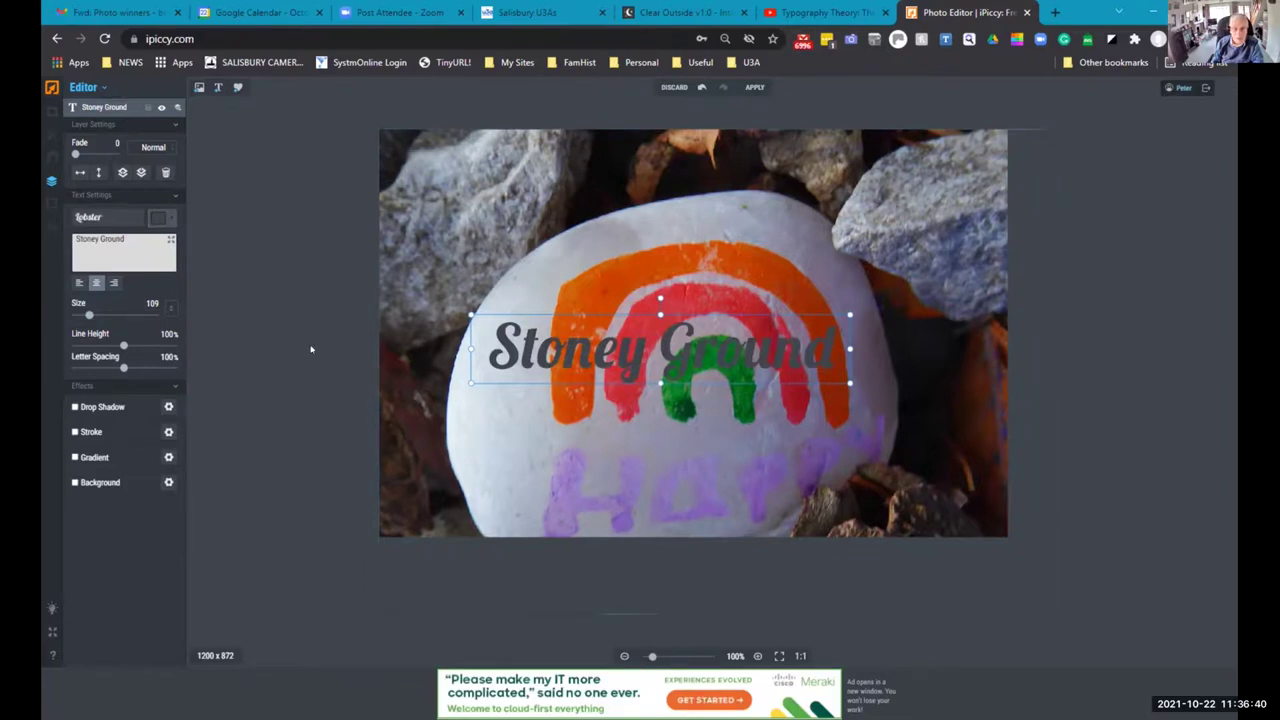
Try custom text colours by adjusting shade and hue, first a light blue and then a mid green.
click(170, 221)
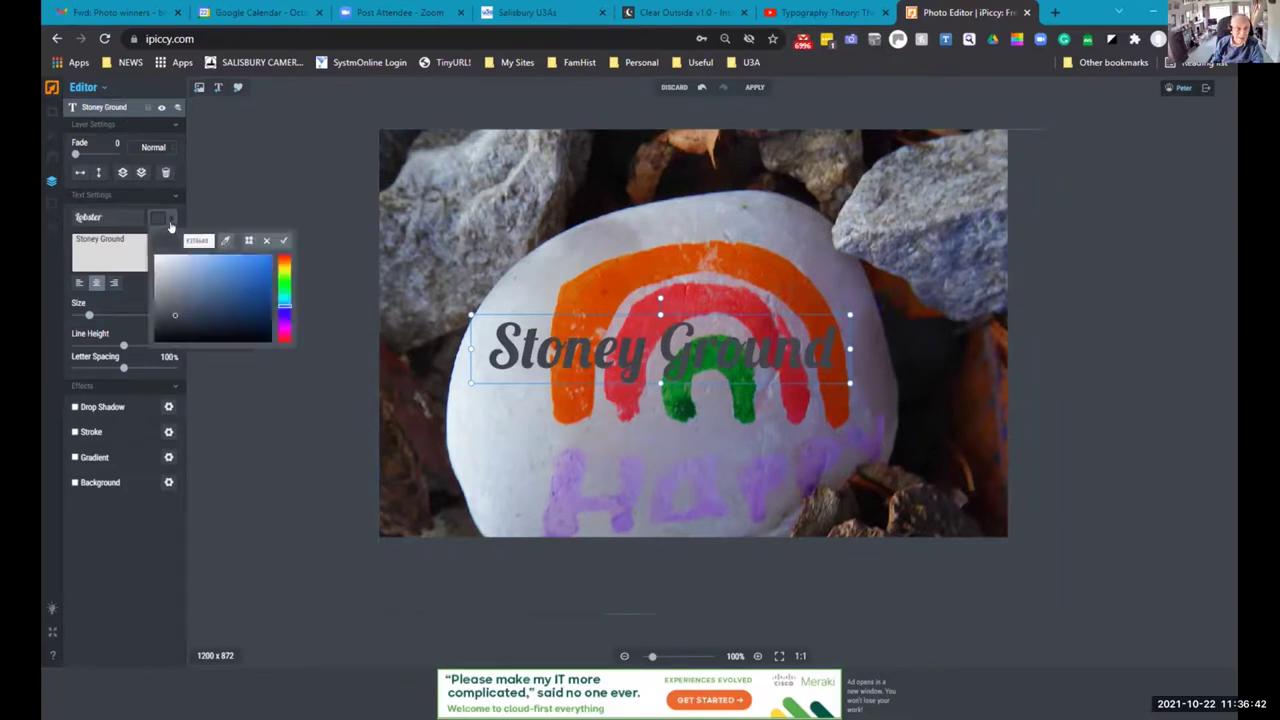
mouse_move(228, 284)
mouse_down()
mouse_move(251, 267)
mouse_move(253, 288)
mouse_move(200, 272)
mouse_up()
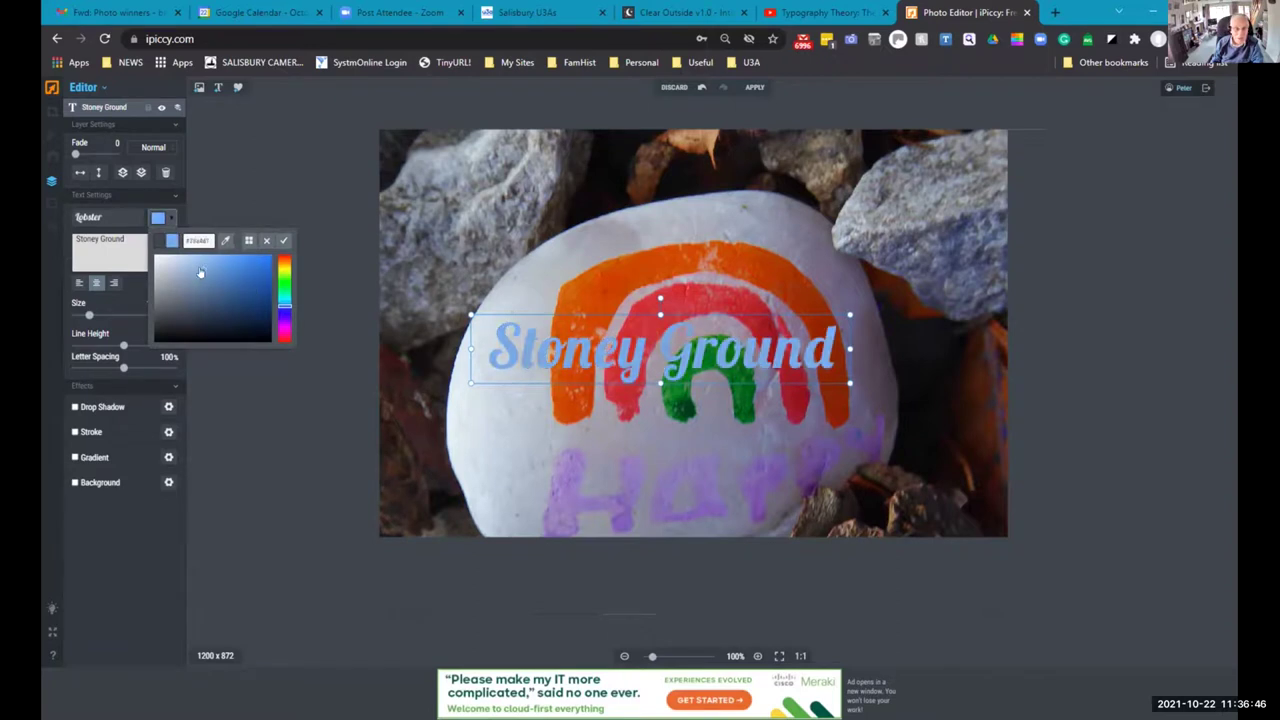
mouse_move(284, 308)
mouse_down()
mouse_move(283, 285)
mouse_move(257, 274)
mouse_move(239, 296)
mouse_up()
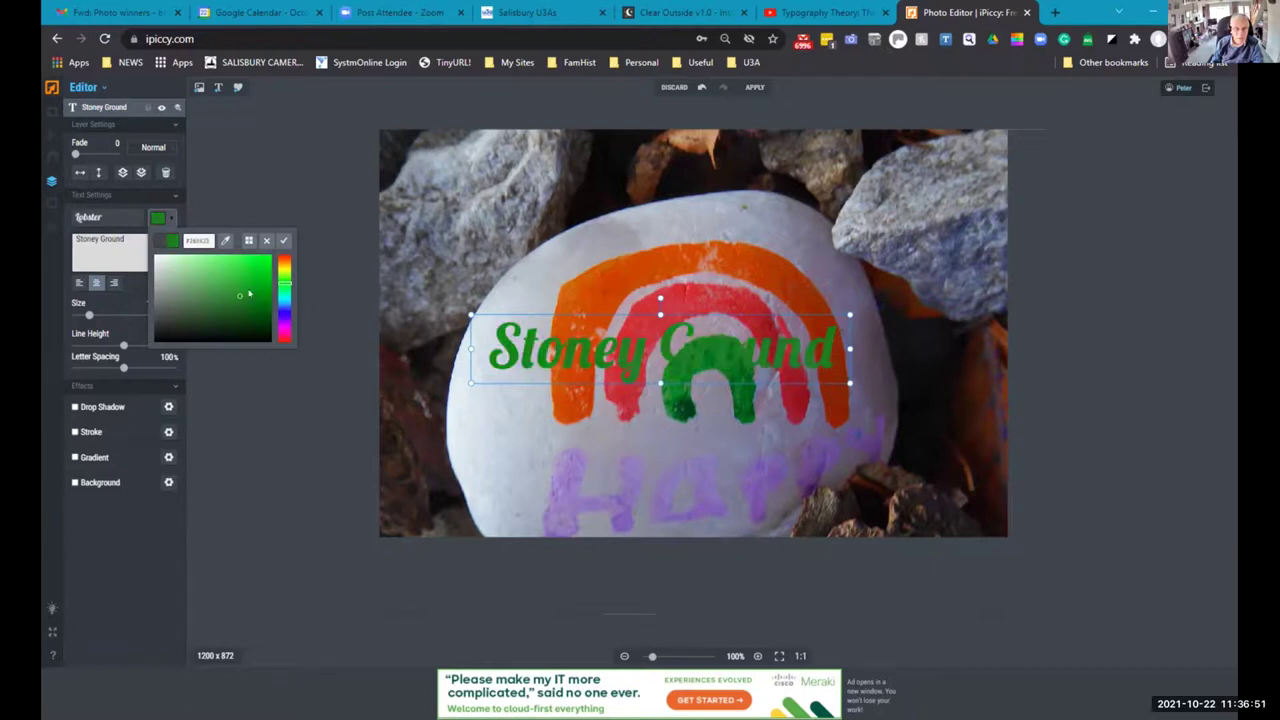
Try pink and red palette swatches, then set the text colour to dark purple #330099 and accept it.
click(248, 241)
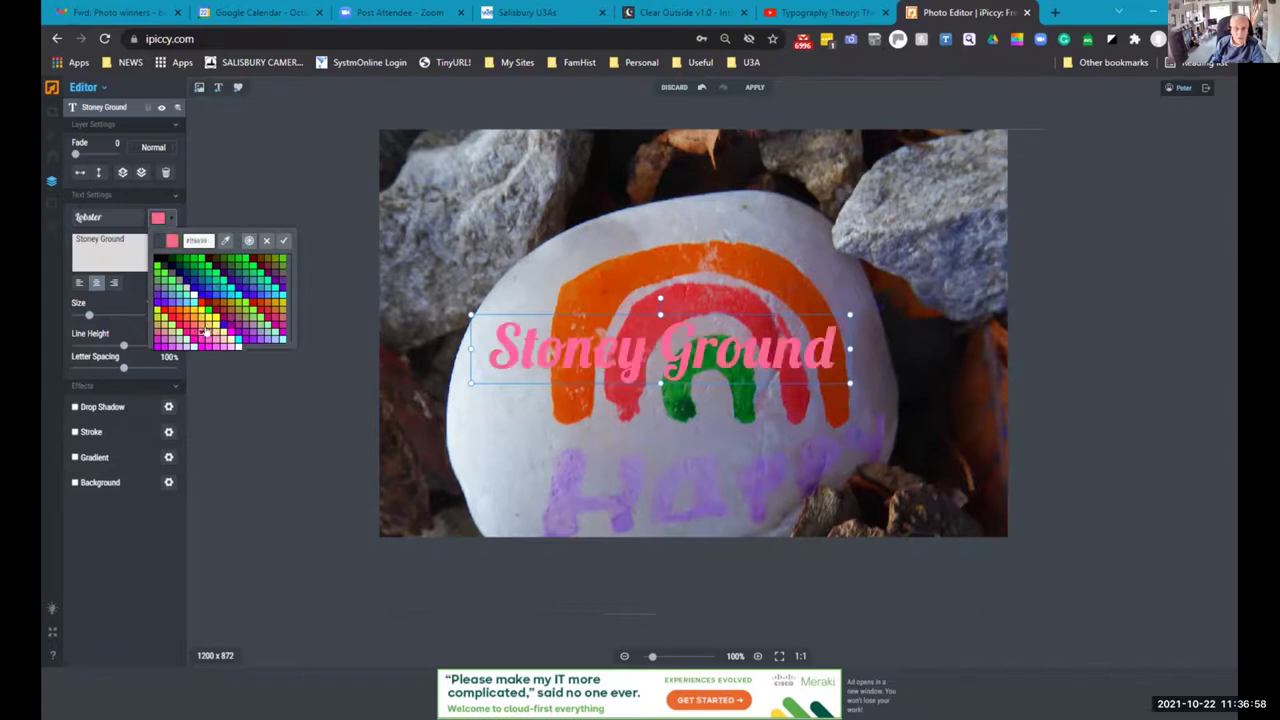
click(258, 308)
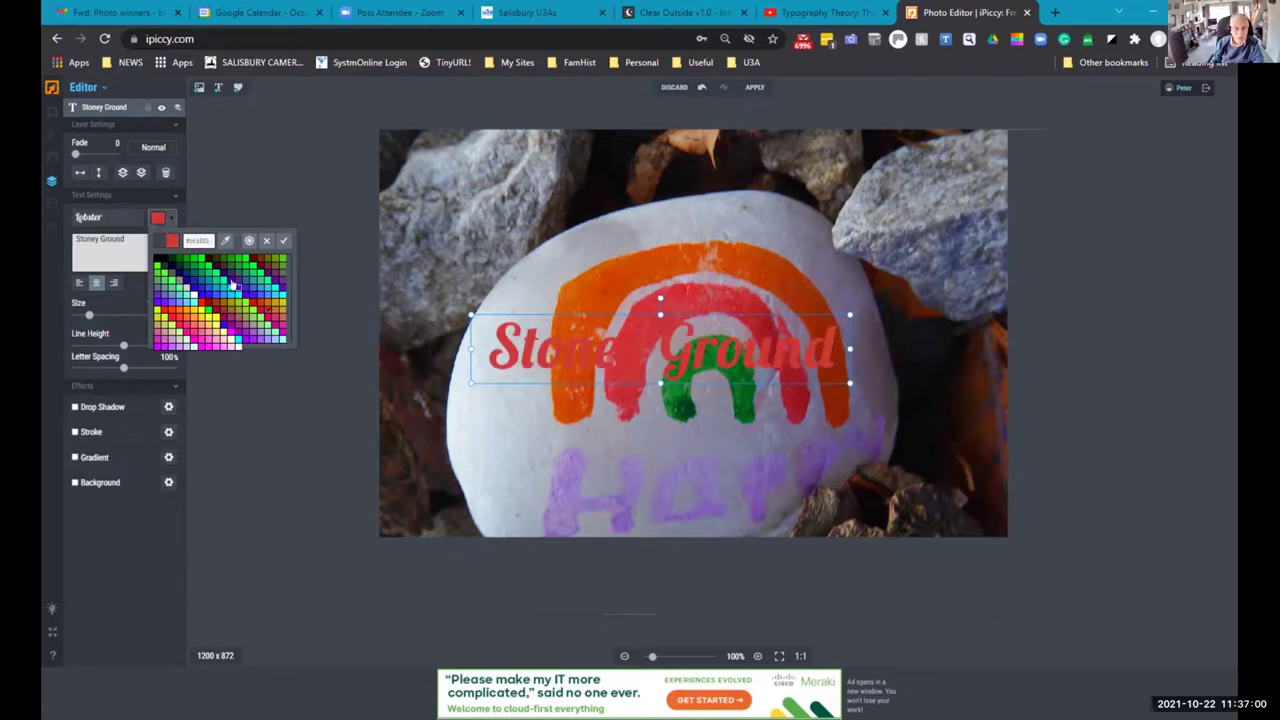
click(231, 284)
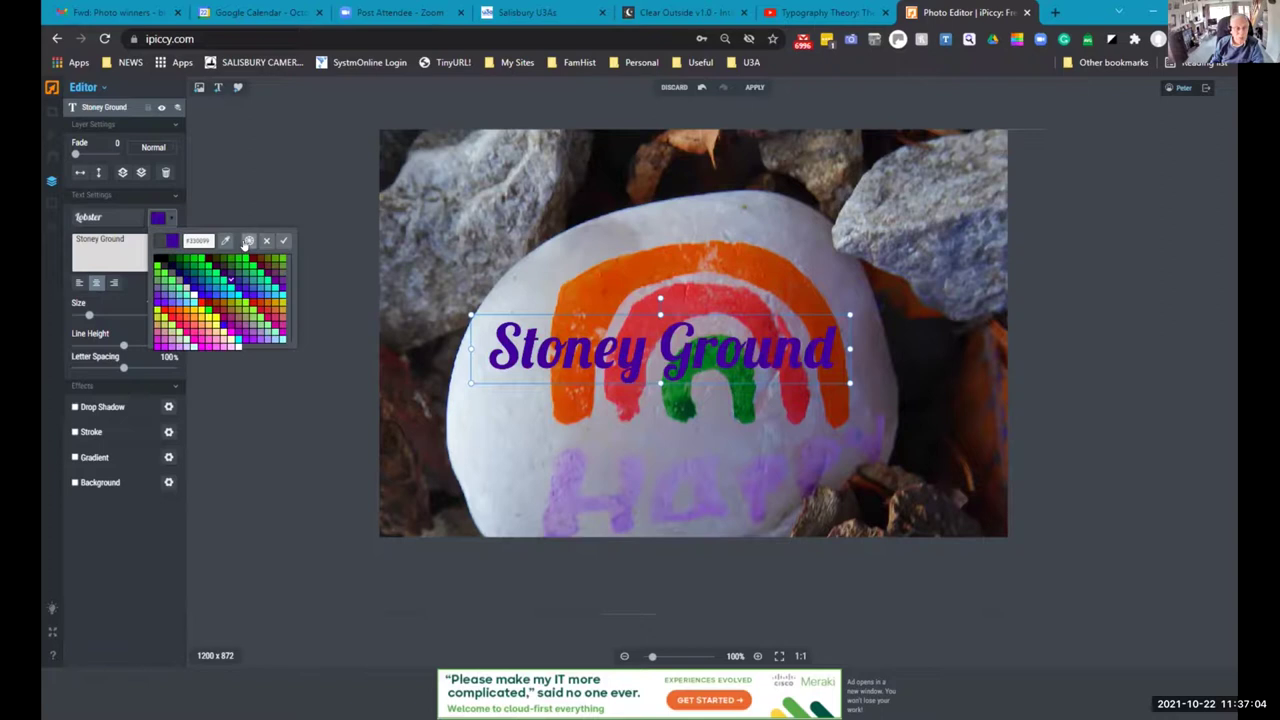
click(248, 241)
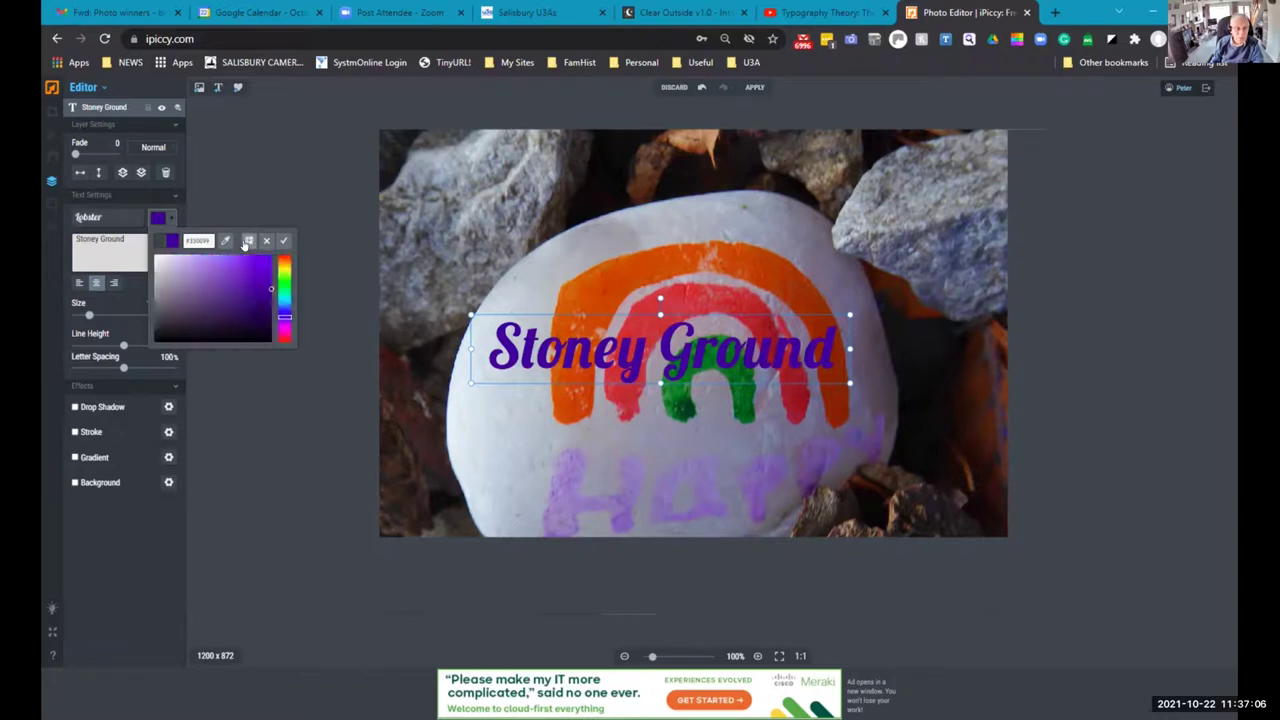
click(248, 241)
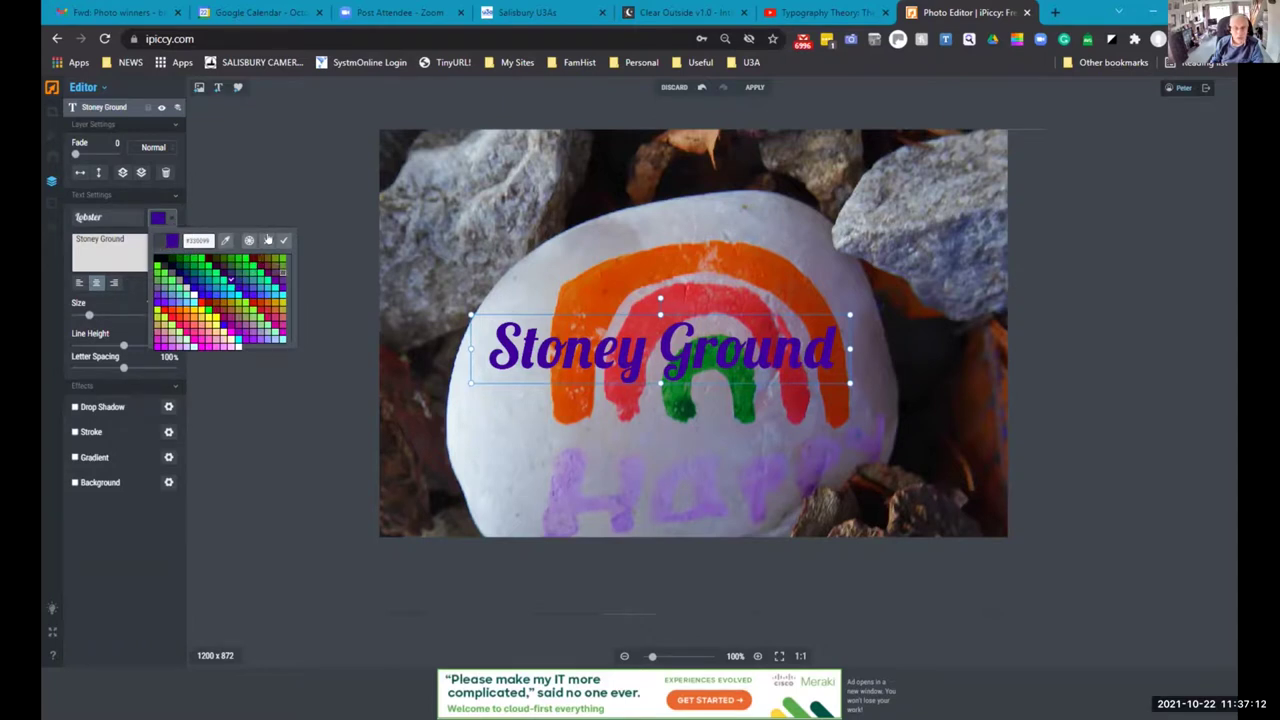
click(283, 239)
click(151, 304)
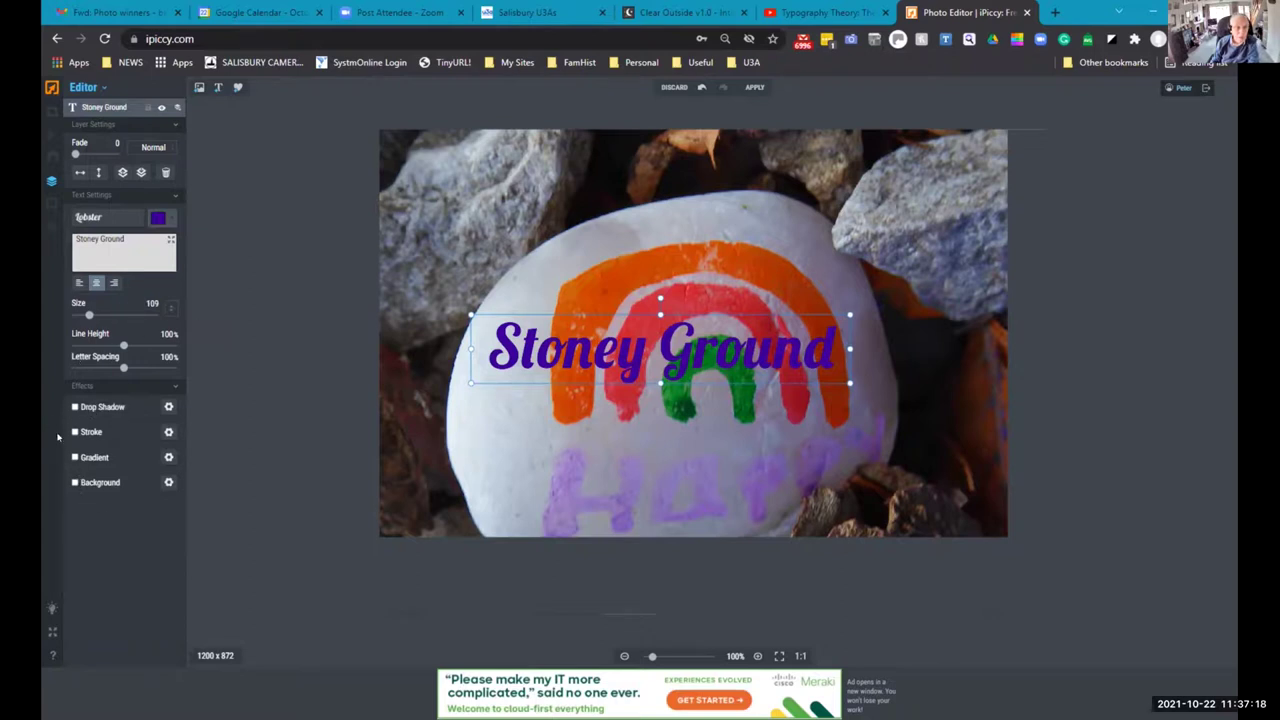
Add a drop shadow to the Stoney Ground text with size 9, distance 13 and opacity 31.
click(74, 407)
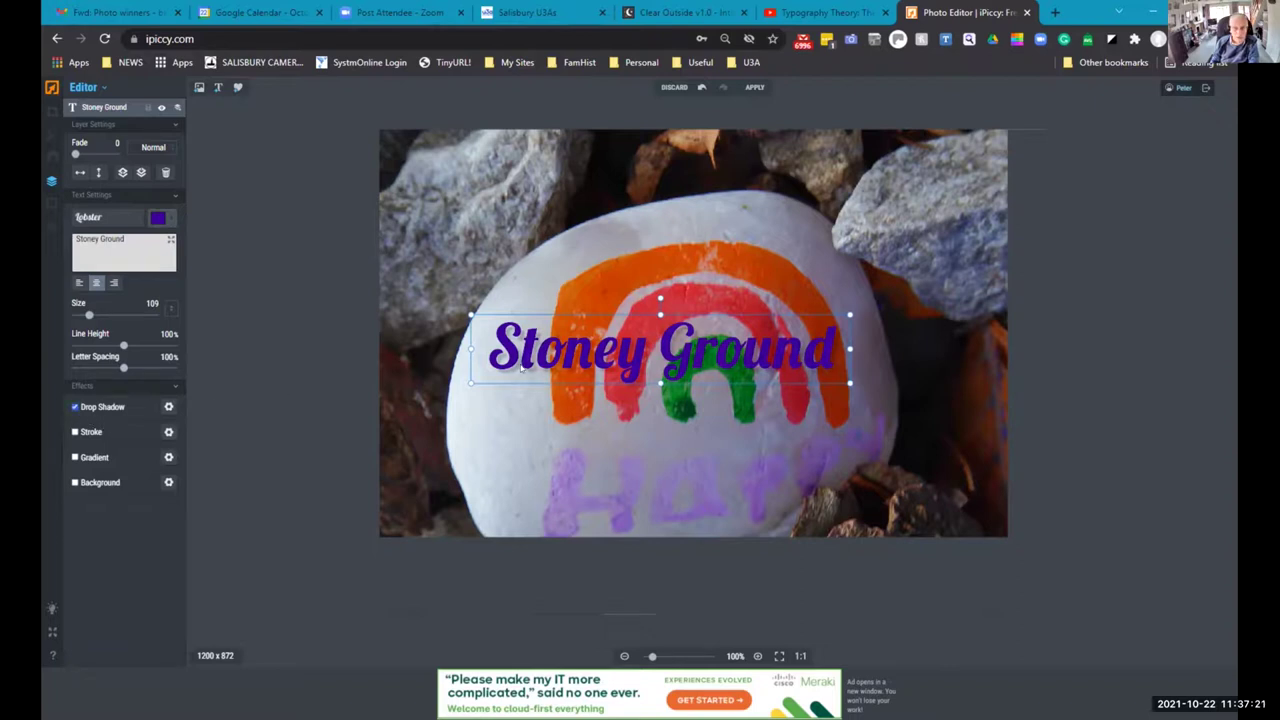
click(168, 407)
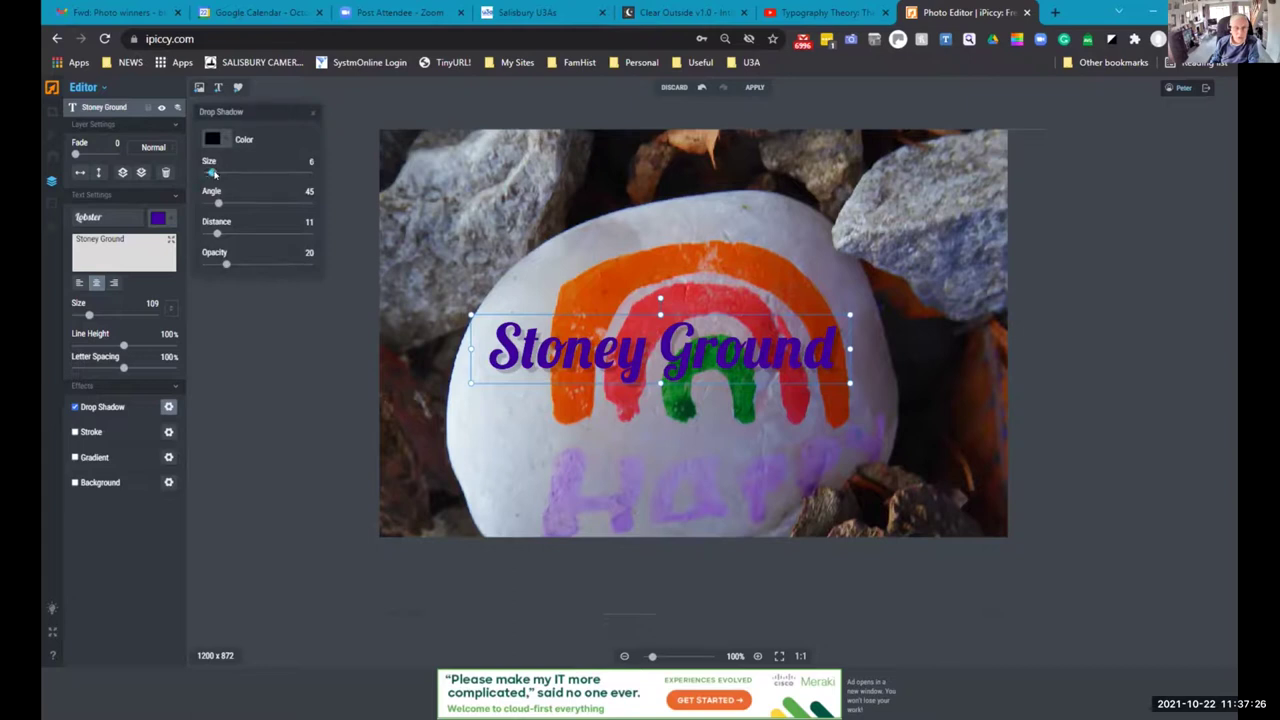
drag(216, 234, 237, 280)
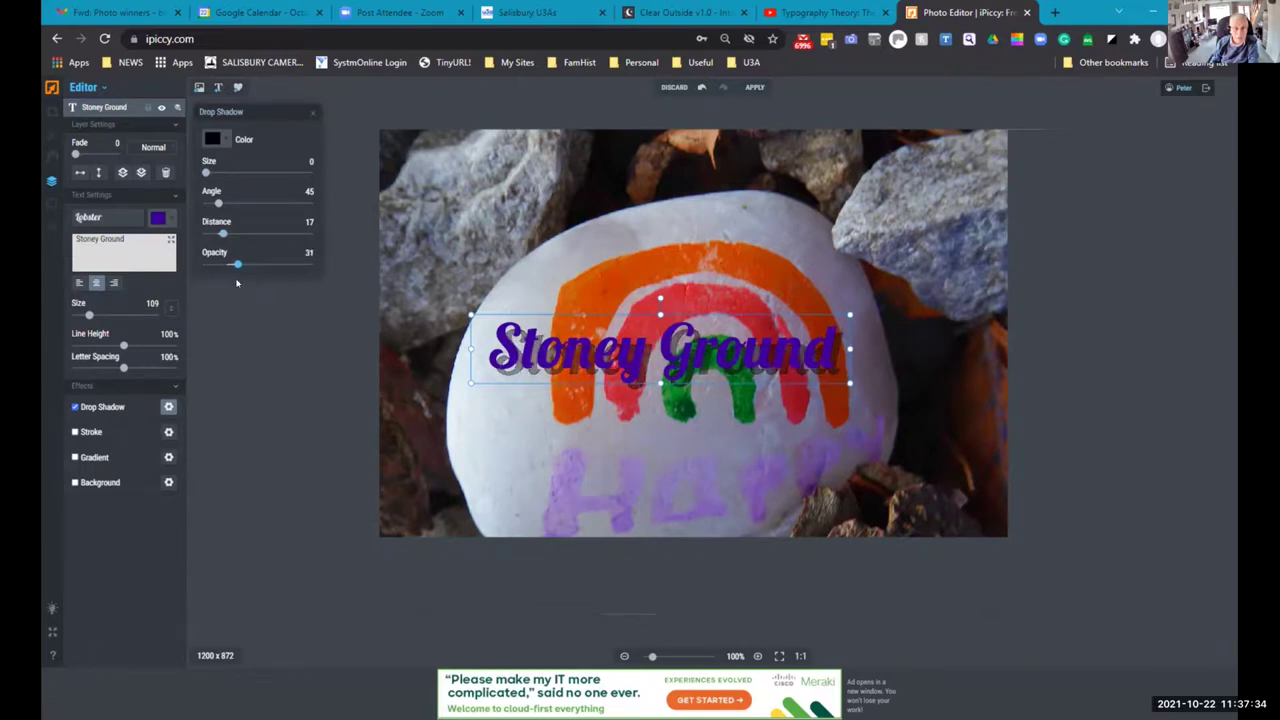
drag(223, 233, 216, 233)
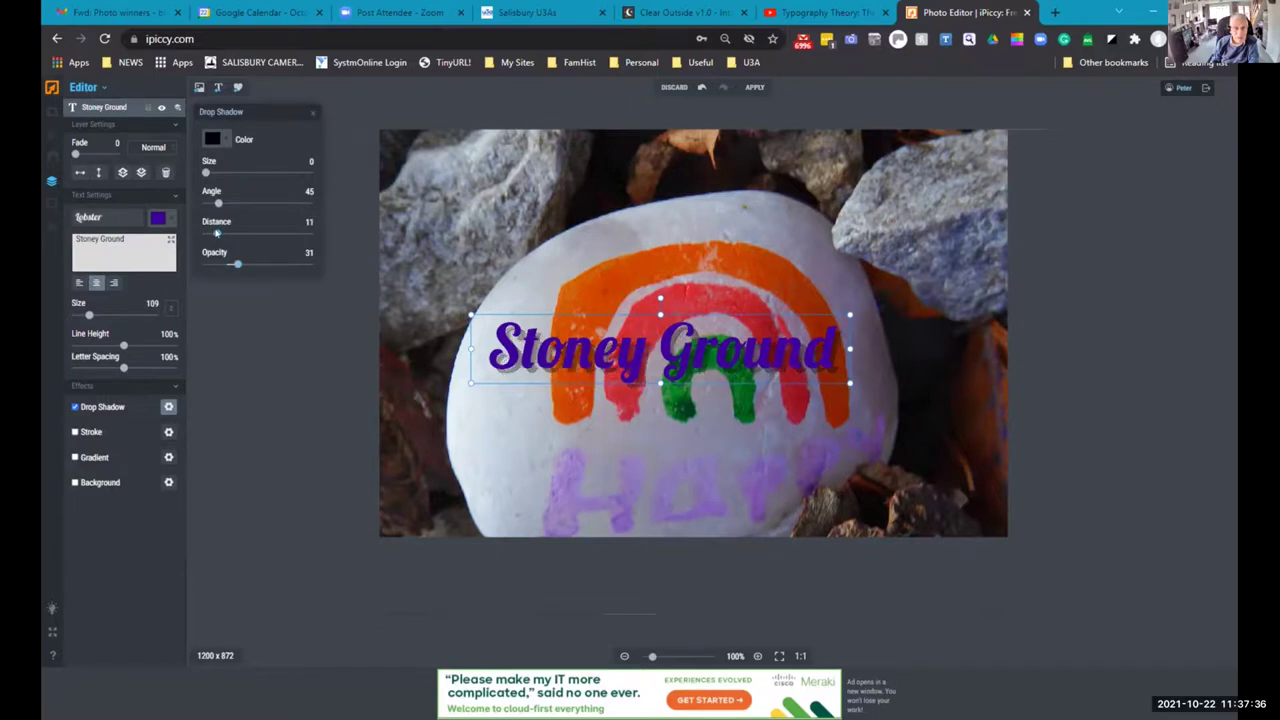
drag(204, 174, 215, 174)
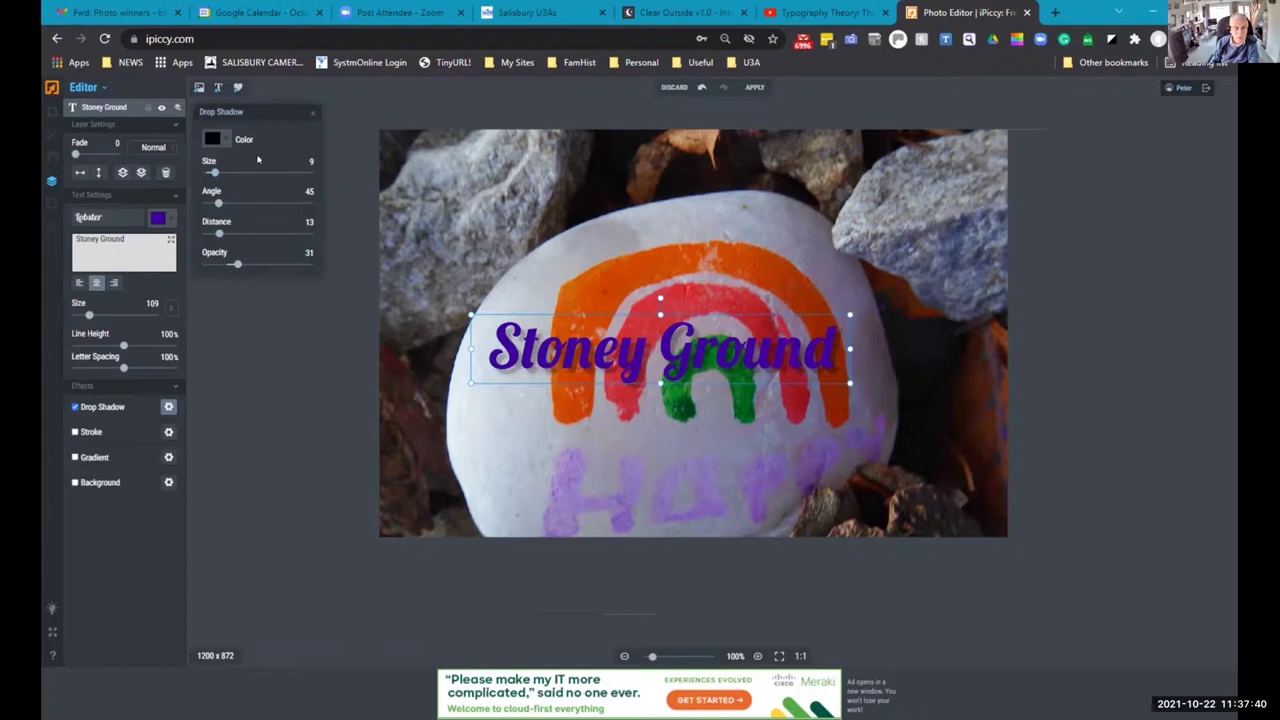
Try several palette colours for the drop shadow, including a grey-green, and restore black.
click(209, 139)
click(218, 203)
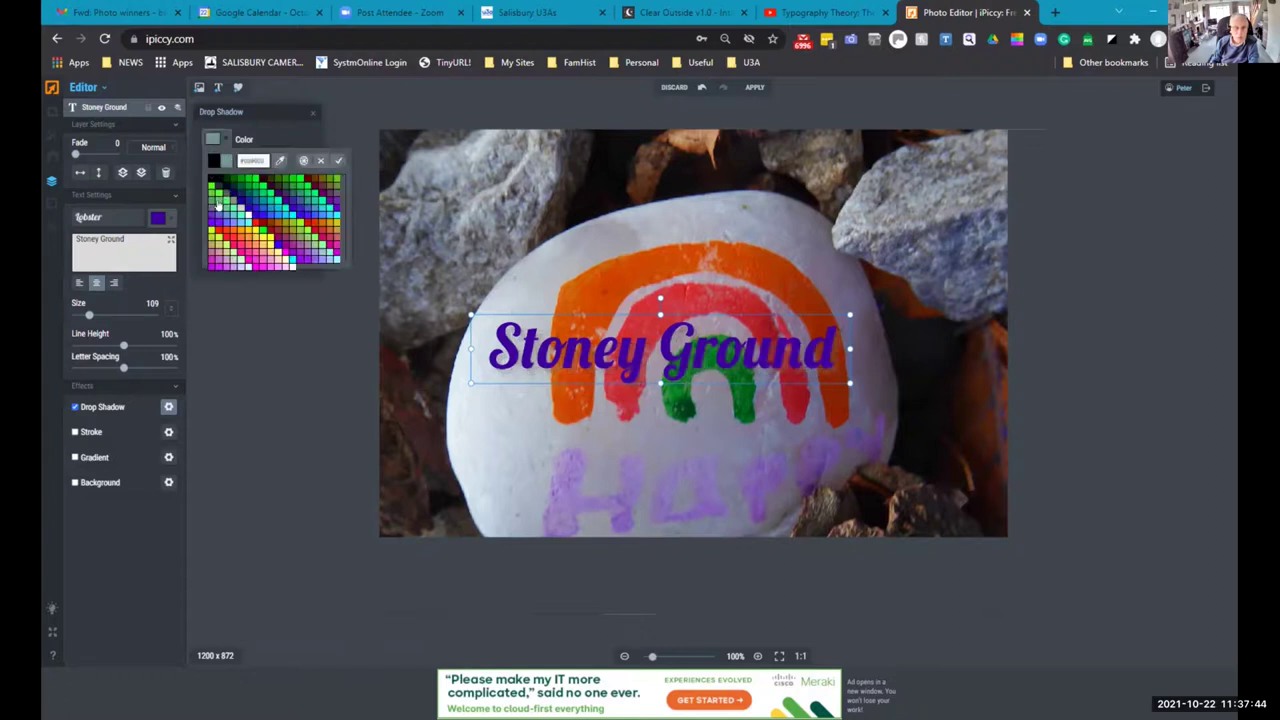
click(238, 226)
click(274, 194)
click(317, 192)
click(215, 162)
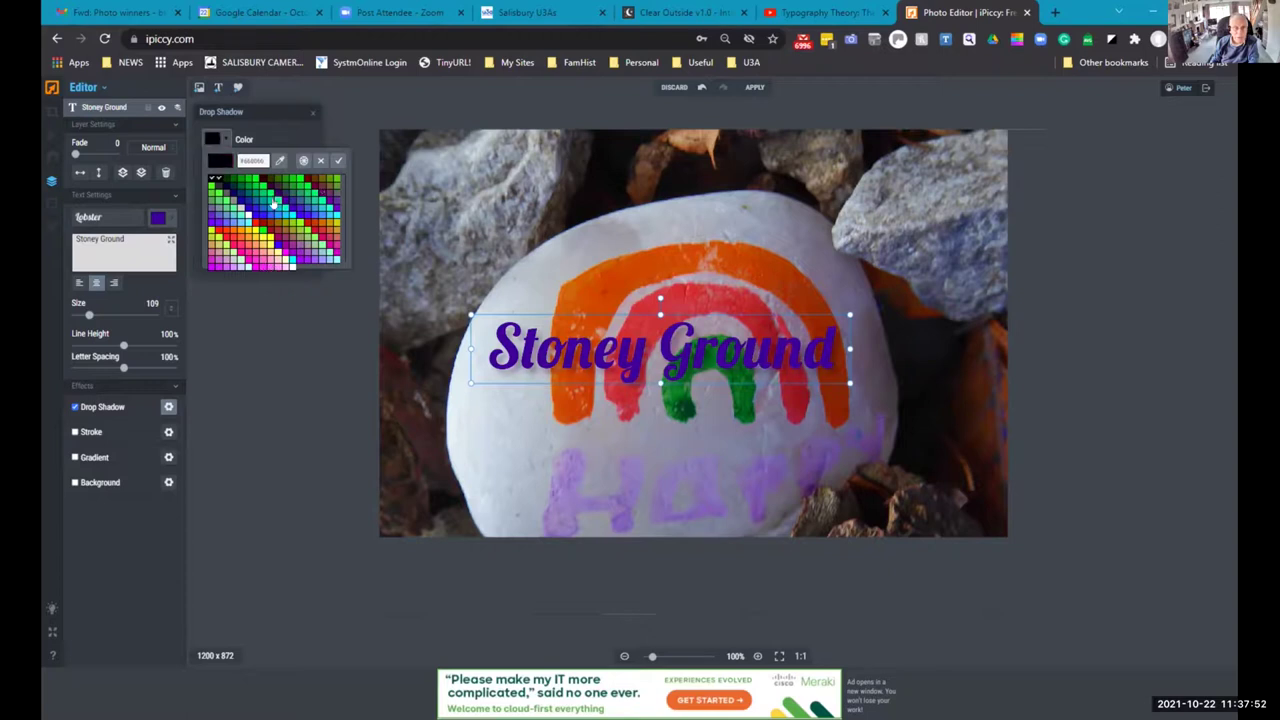
click(336, 161)
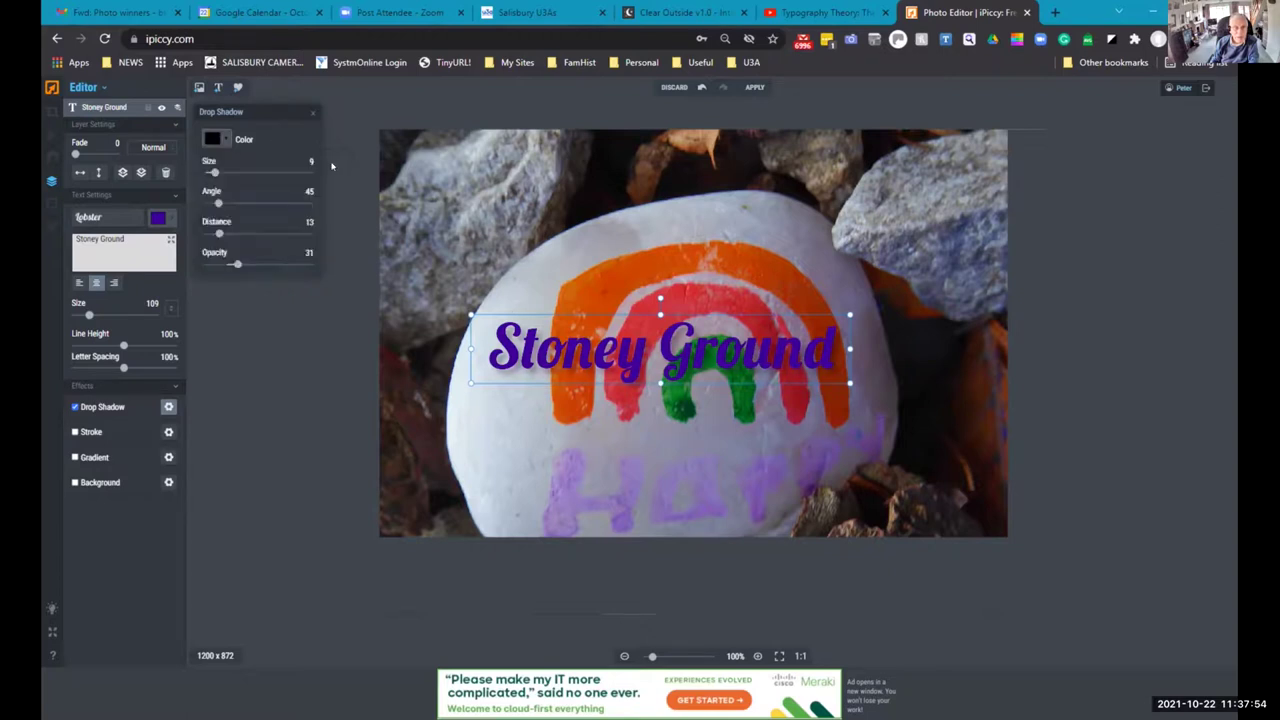
Add an outer stroke of size 13 to the Stoney Ground text and enlarge the text to size 238.
click(73, 432)
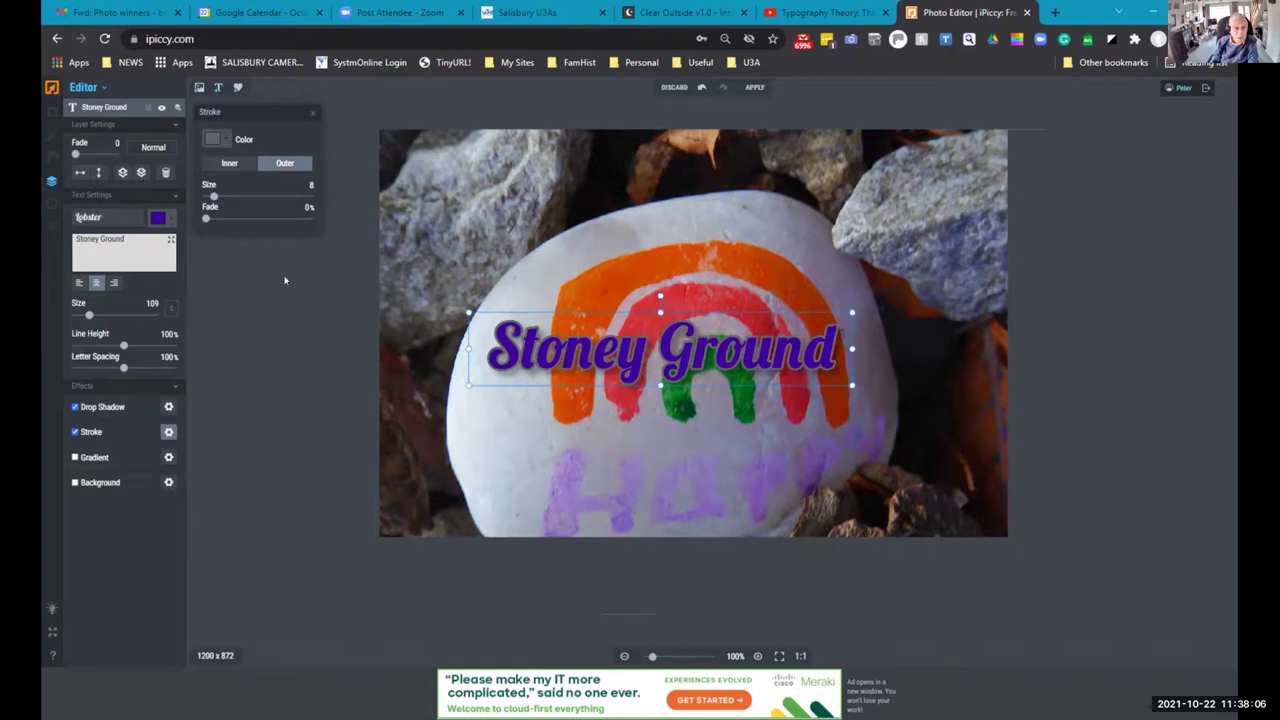
drag(88, 315, 106, 315)
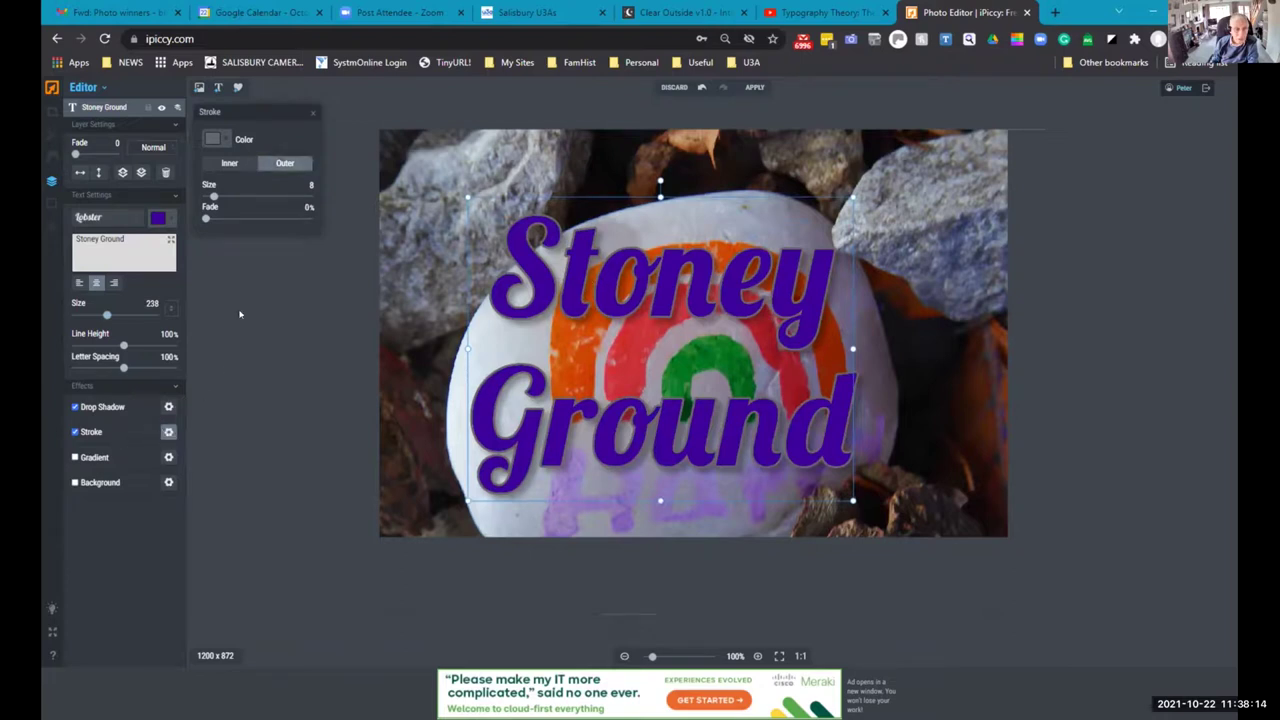
mouse_move(205, 221)
mouse_down()
mouse_move(296, 222)
mouse_move(279, 220)
mouse_up()
click(205, 218)
mouse_move(213, 196)
mouse_down()
mouse_move(246, 199)
mouse_move(218, 199)
mouse_up()
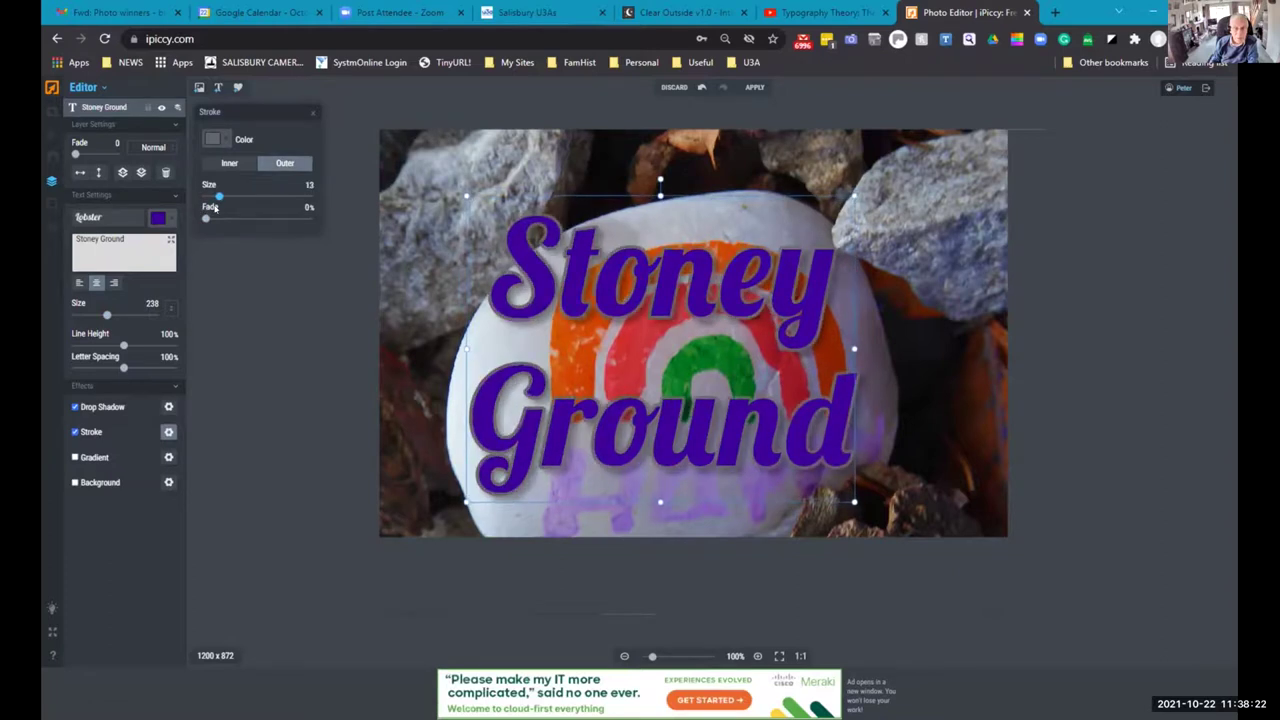
Set the text stroke's colour to bright green and its fade to 30%.
click(212, 139)
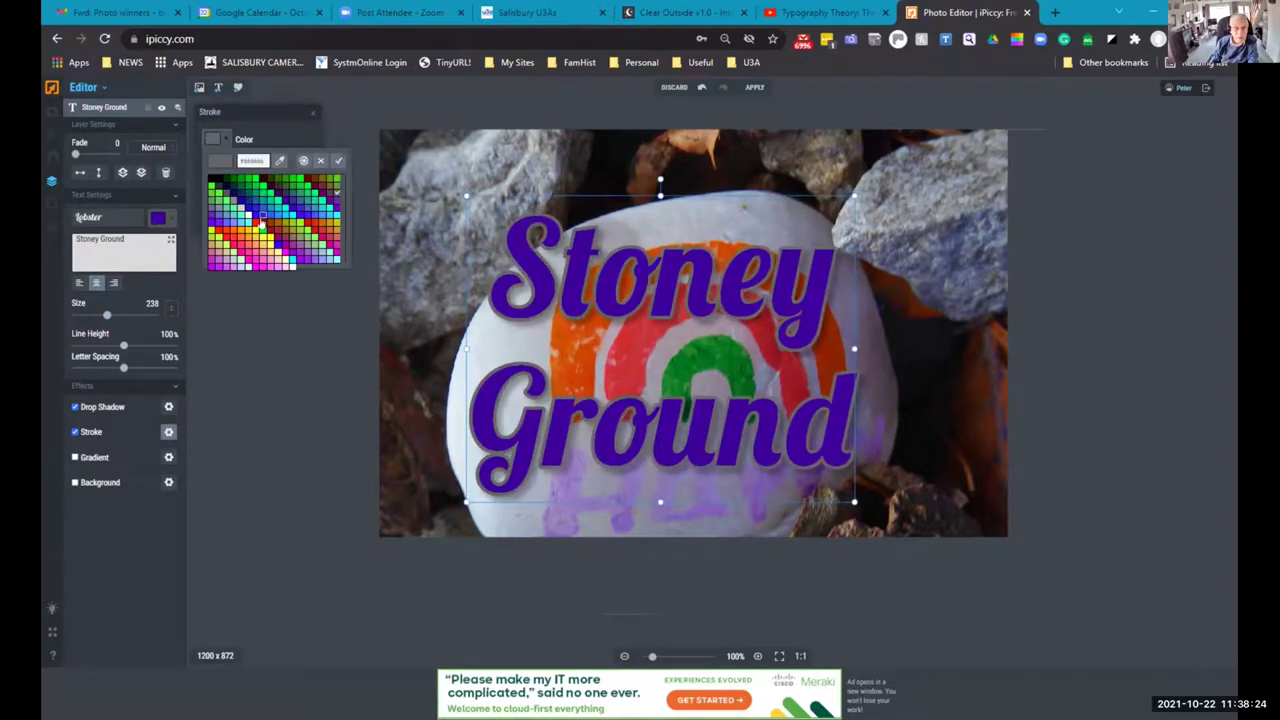
click(262, 234)
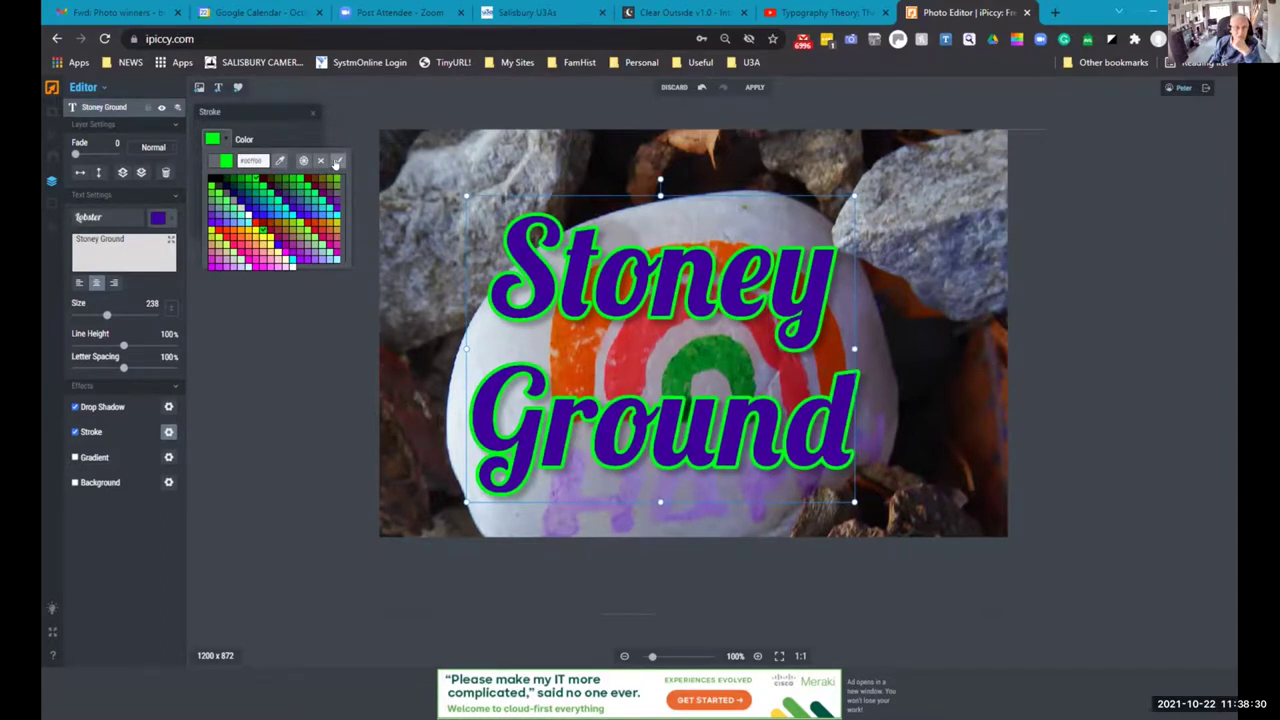
click(338, 161)
drag(206, 219, 236, 220)
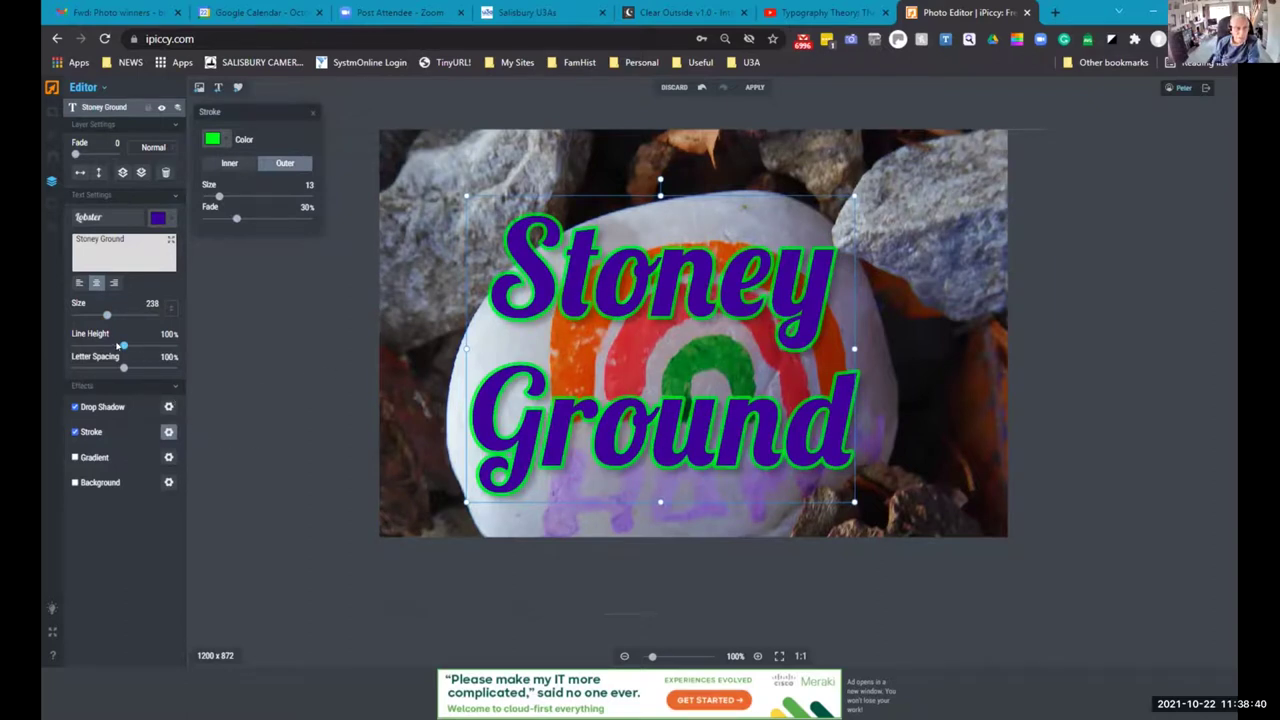
Tighten the text's line height to 80% and widen its letter spacing to 105%.
drag(120, 345, 107, 407)
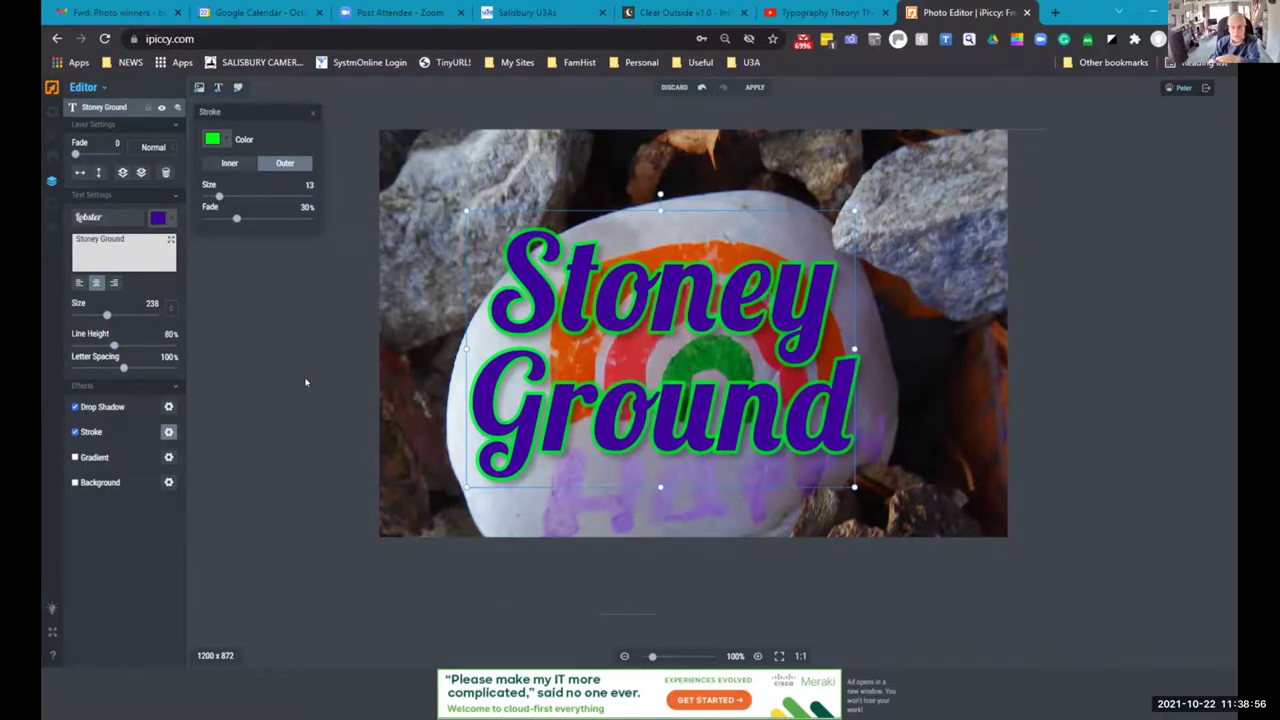
mouse_move(119, 370)
mouse_down()
mouse_move(183, 364)
mouse_move(93, 365)
mouse_move(122, 354)
mouse_up()
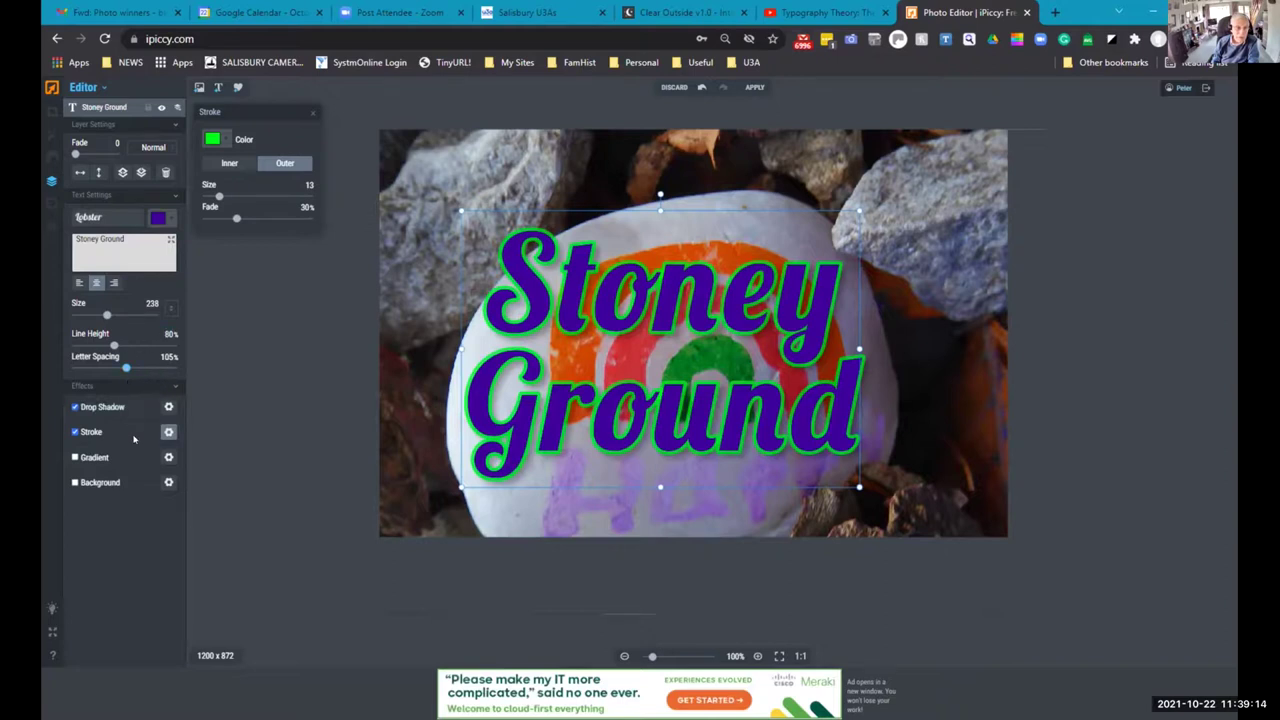
Add a linear gradient to the text and set its start colour to a custom dark teal.
click(73, 459)
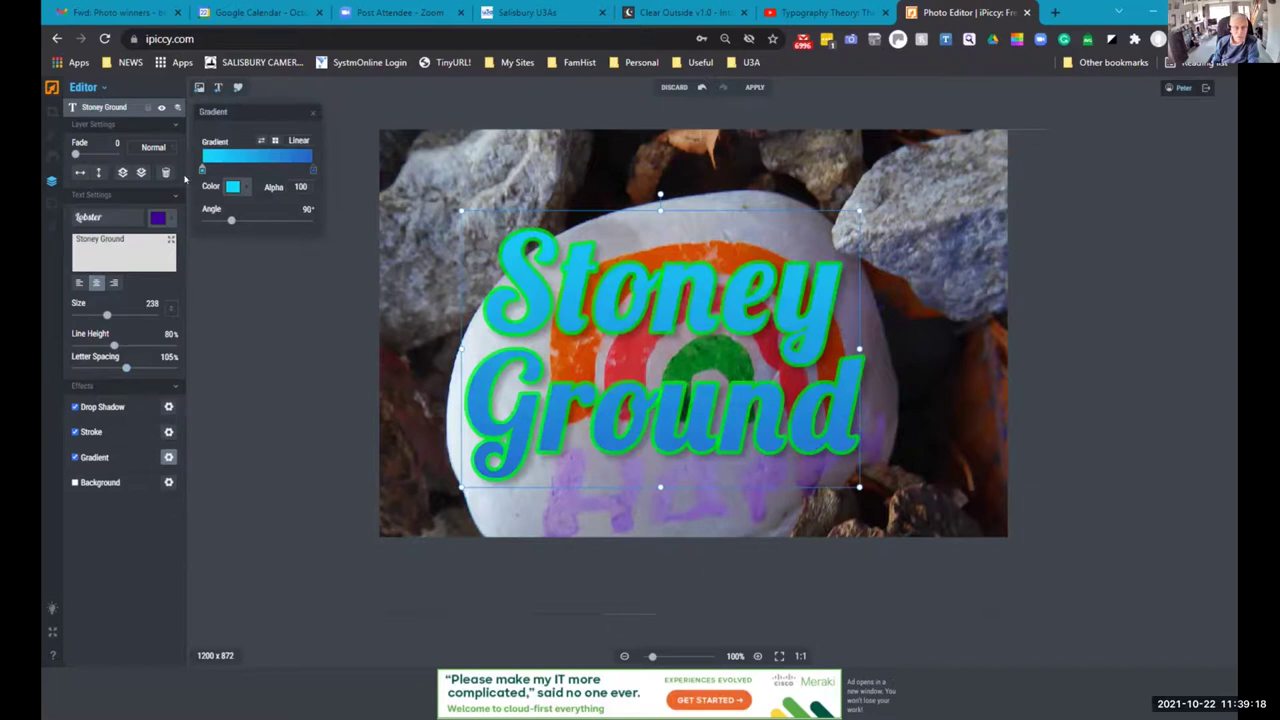
click(232, 187)
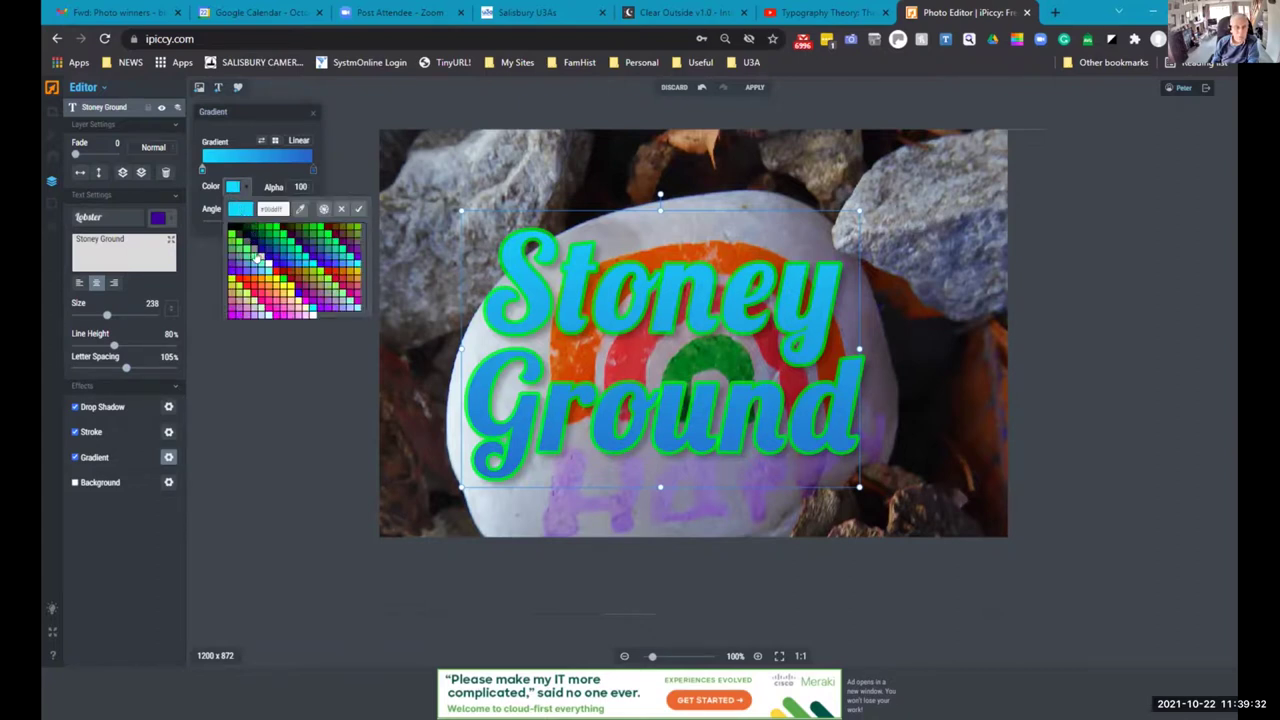
click(322, 209)
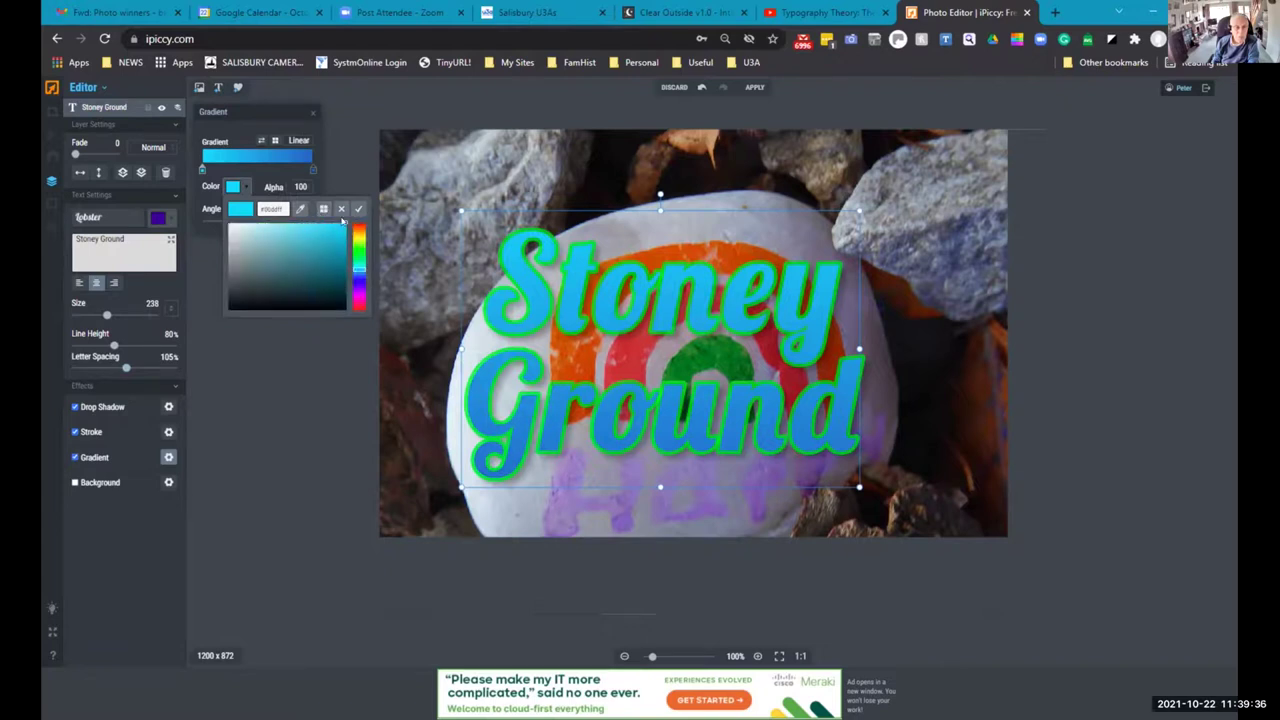
drag(342, 232, 335, 293)
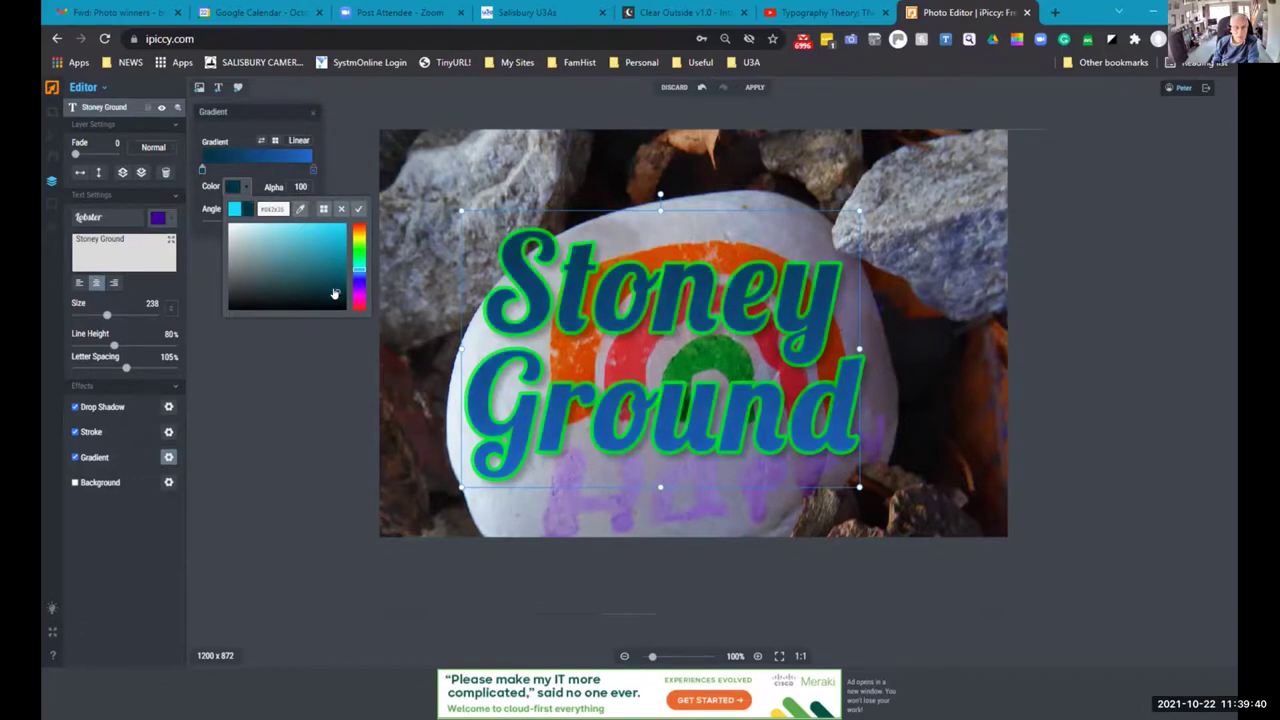
click(357, 210)
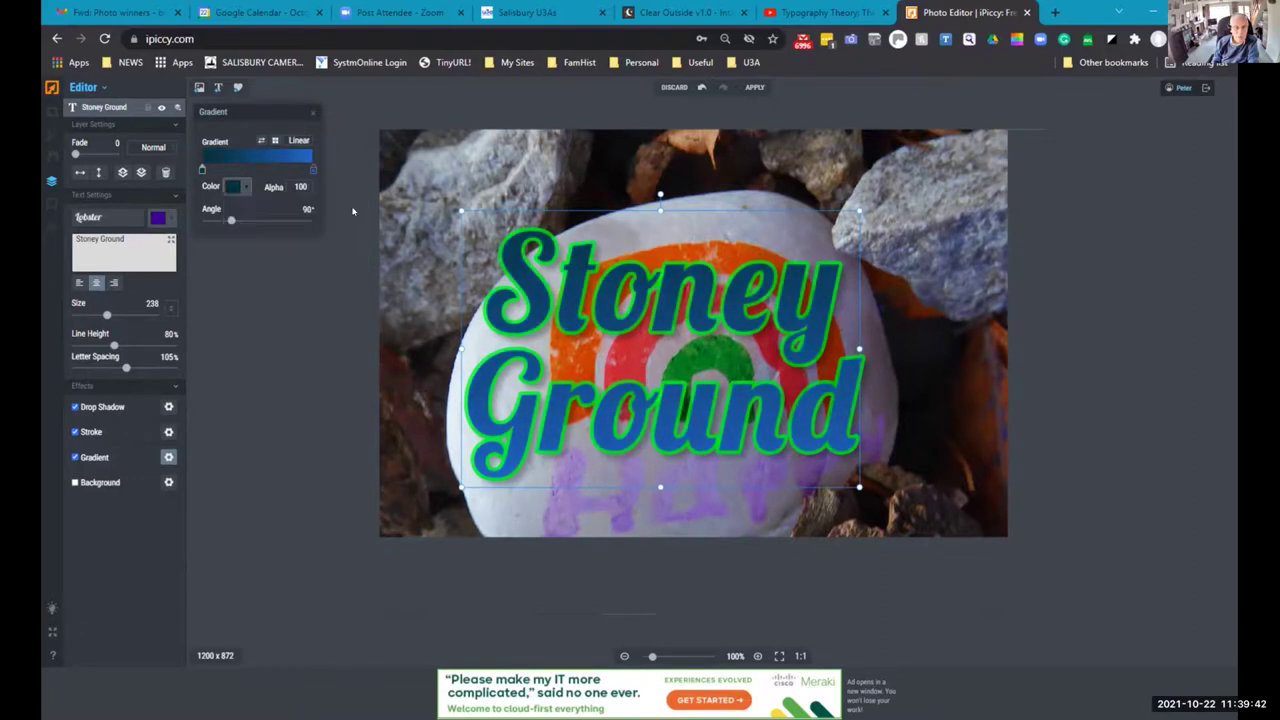
Set the gradient's end colour to a custom golden orange and its angle to 235°.
click(311, 171)
click(241, 188)
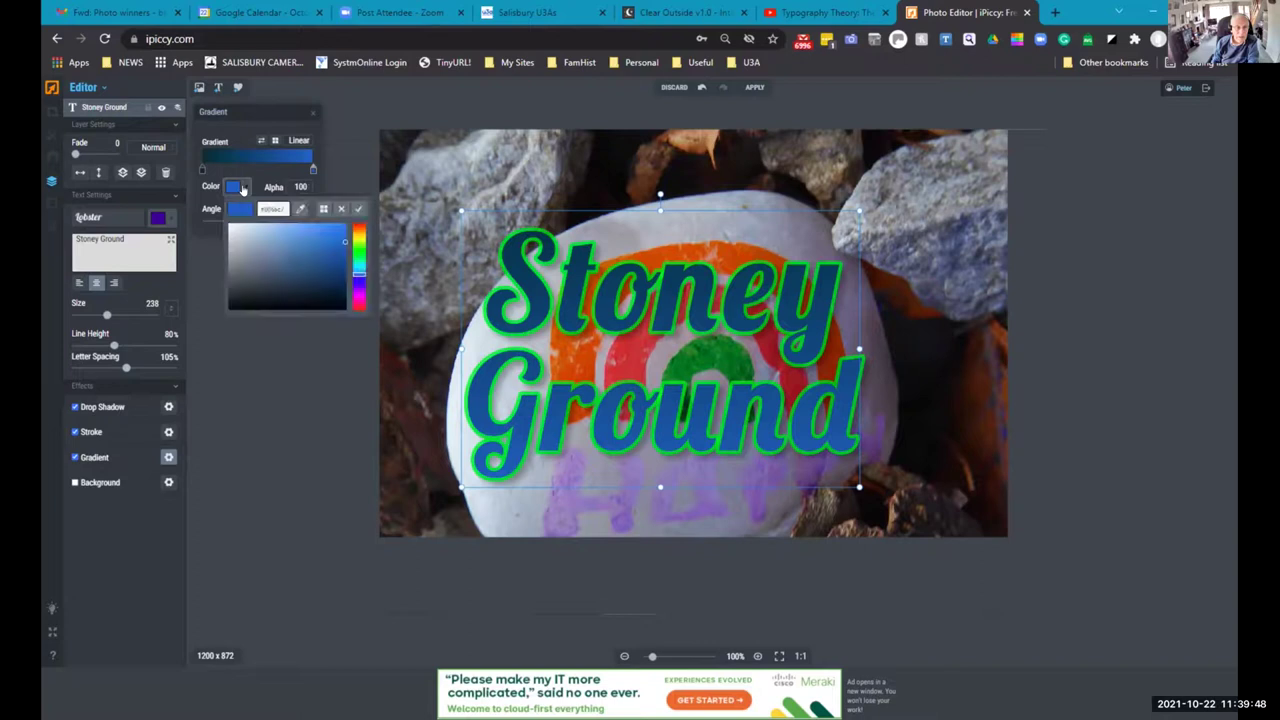
drag(357, 250, 357, 234)
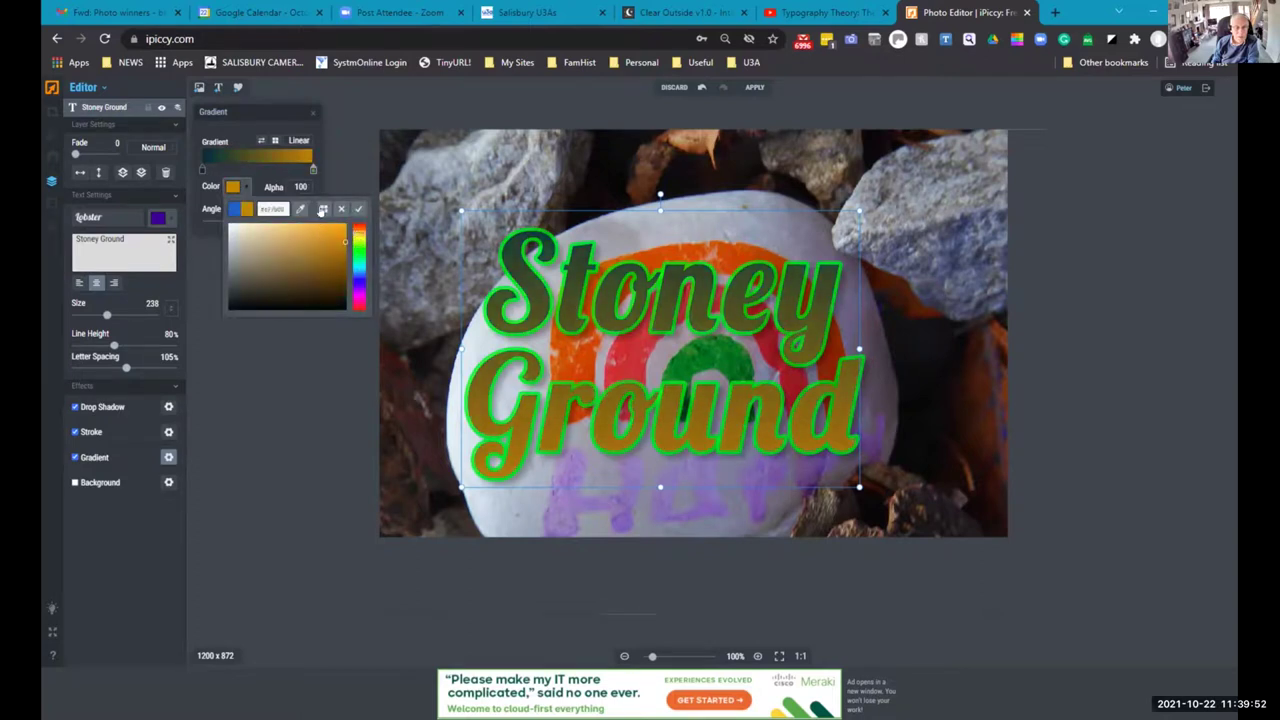
click(355, 210)
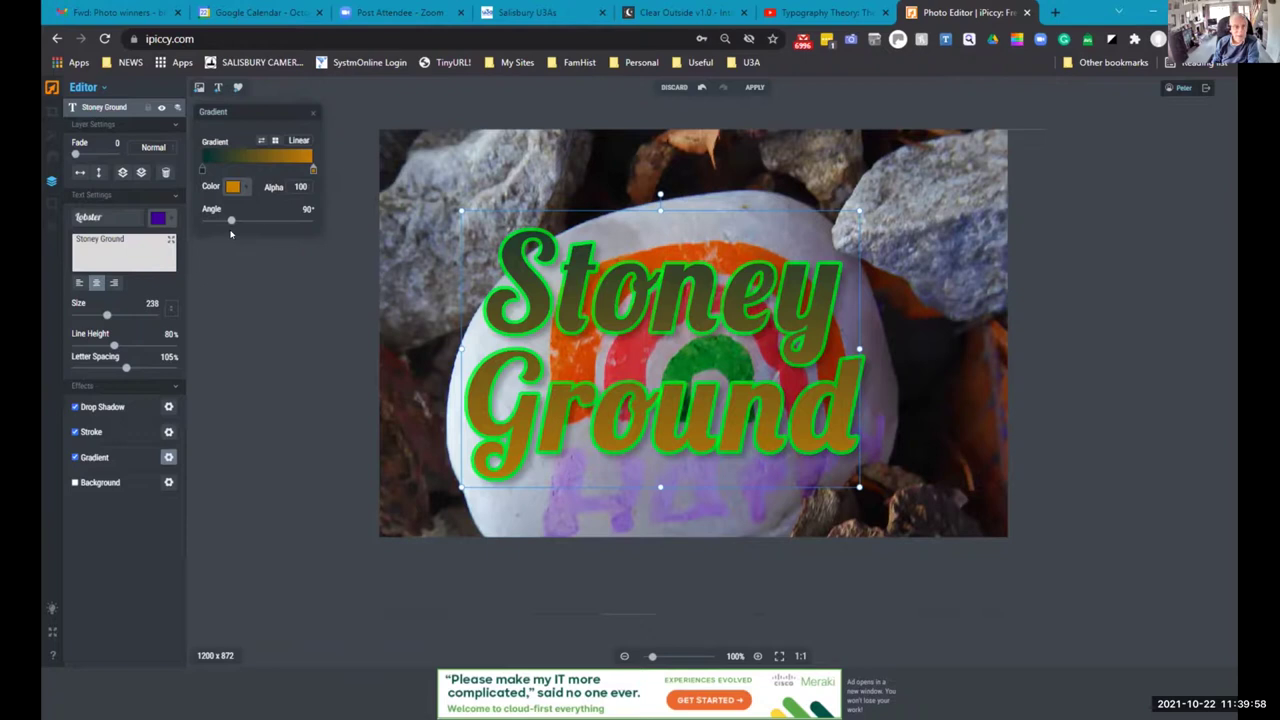
drag(229, 221, 201, 232)
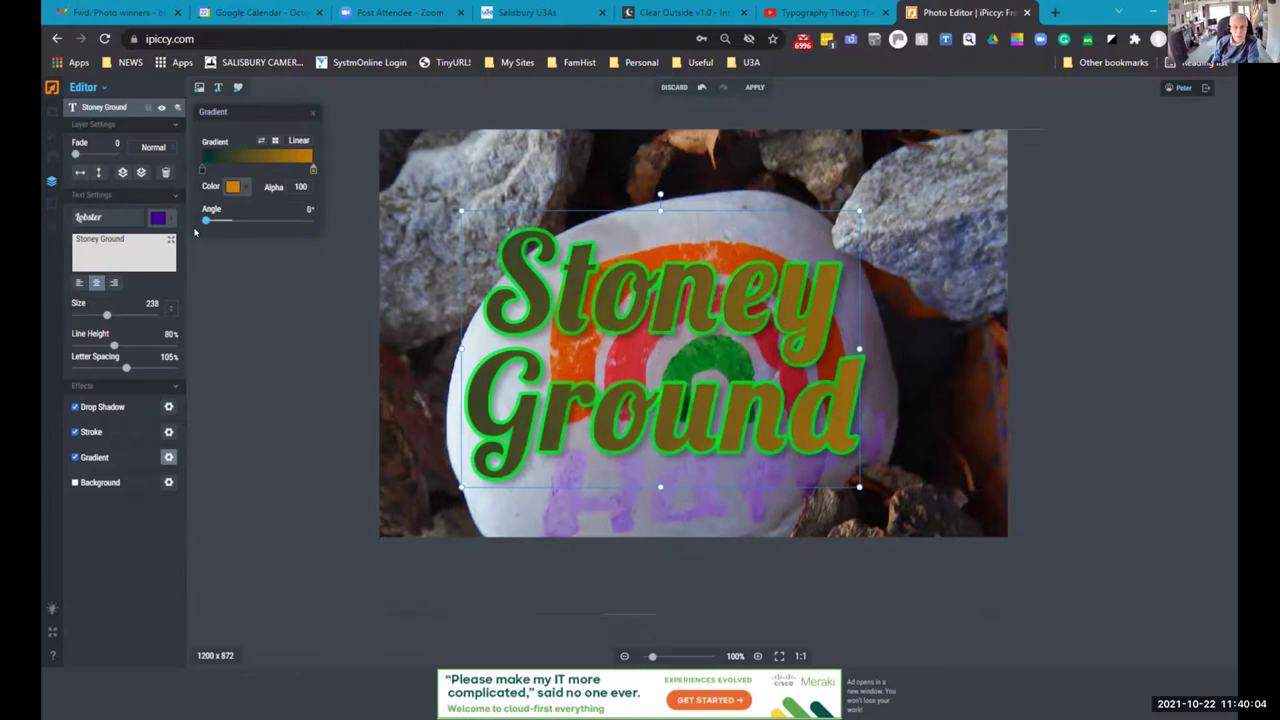
drag(196, 232, 270, 231)
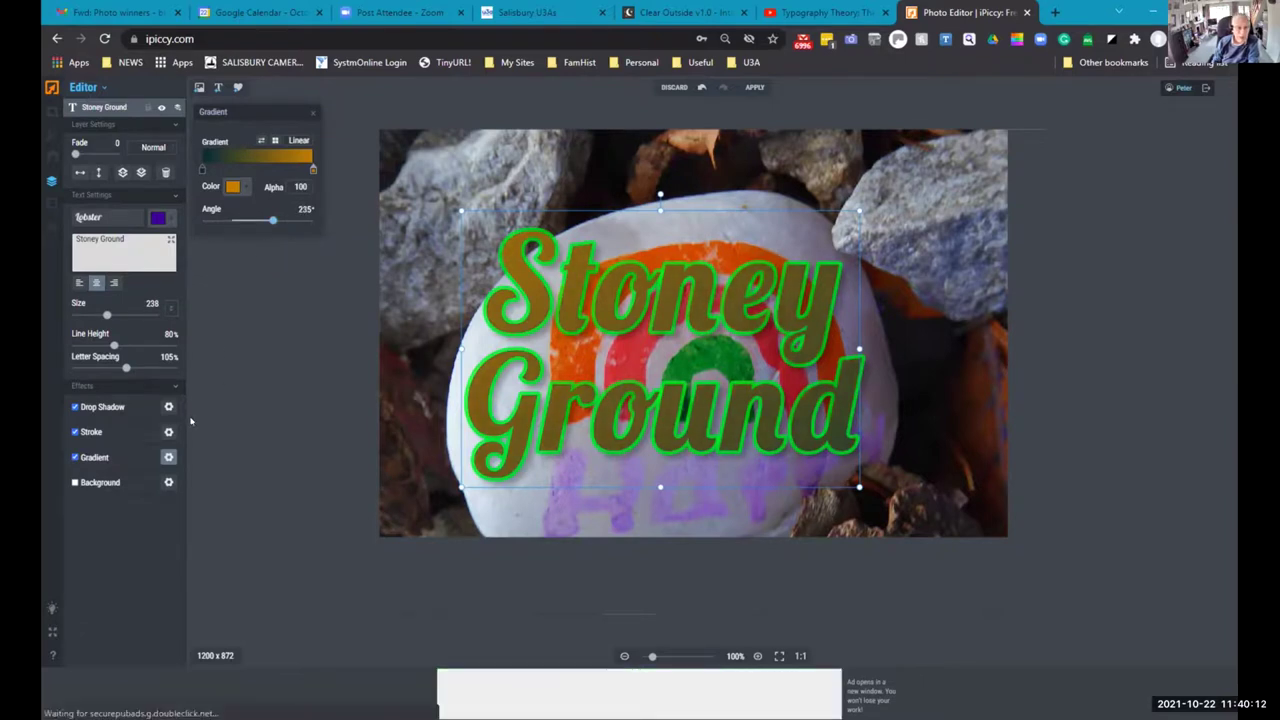
Add a background behind the Stoney Ground text and set its colour to a custom pale green.
click(73, 483)
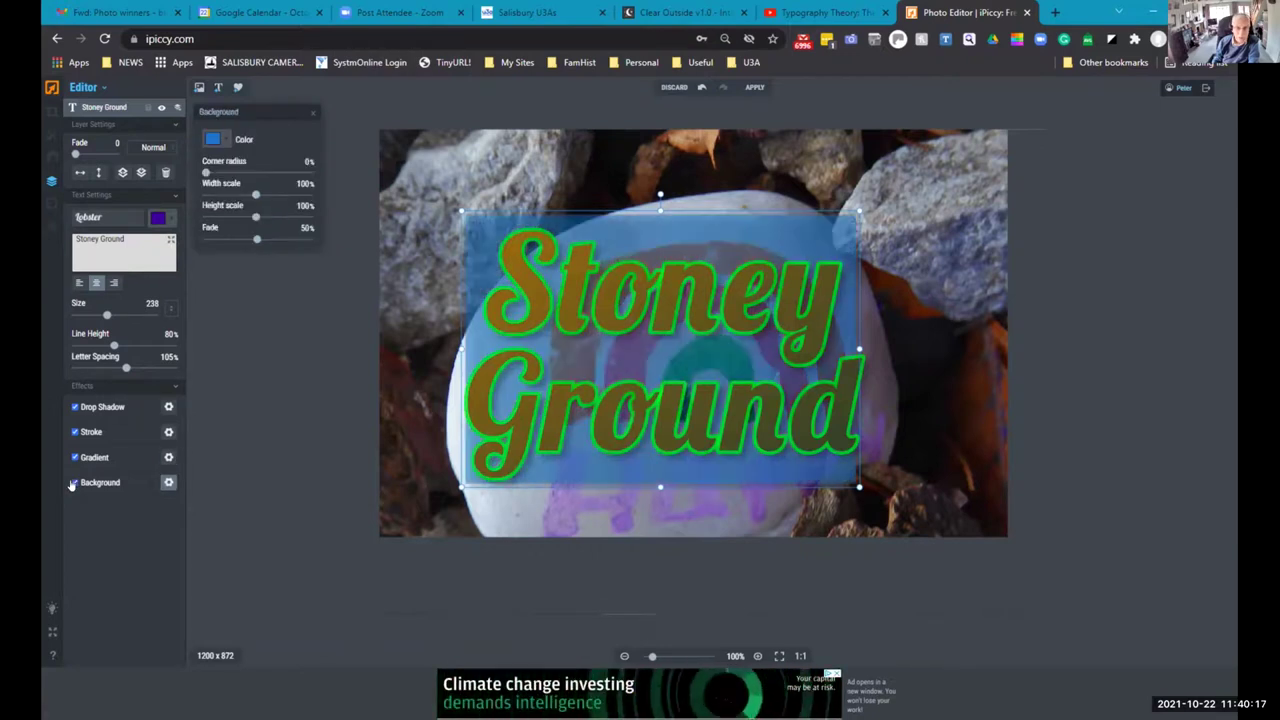
click(213, 140)
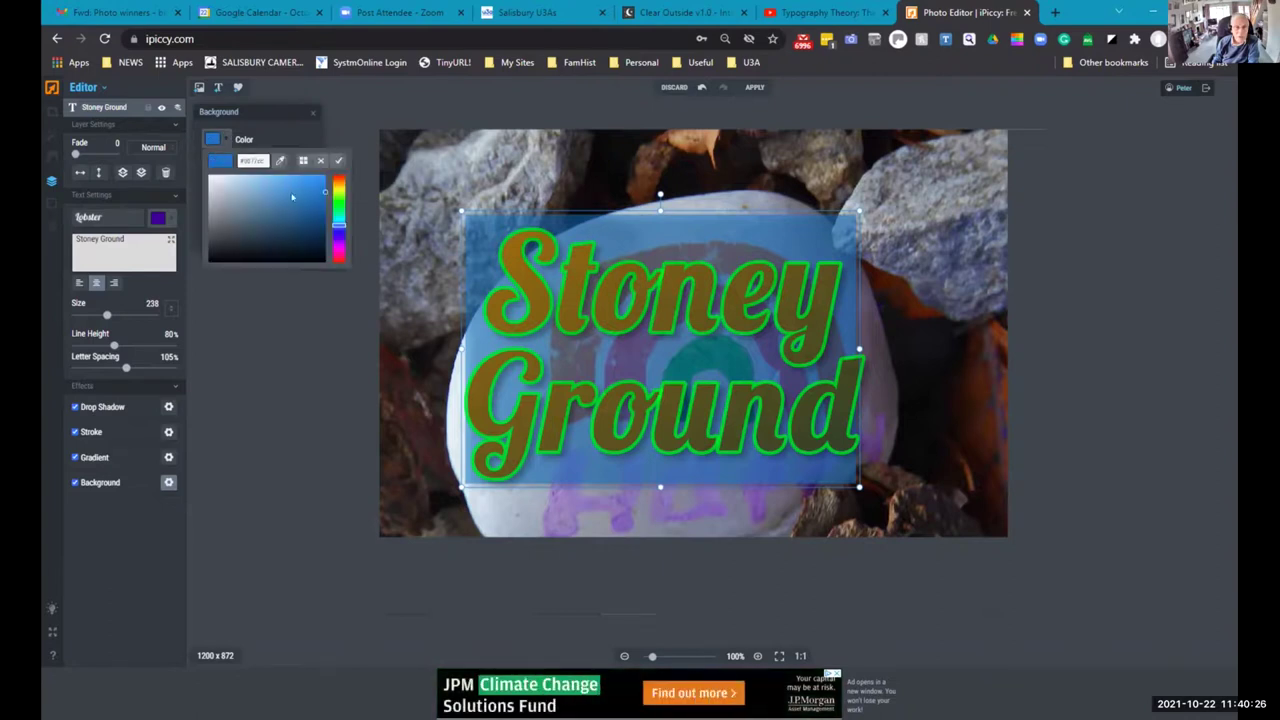
drag(335, 227, 335, 211)
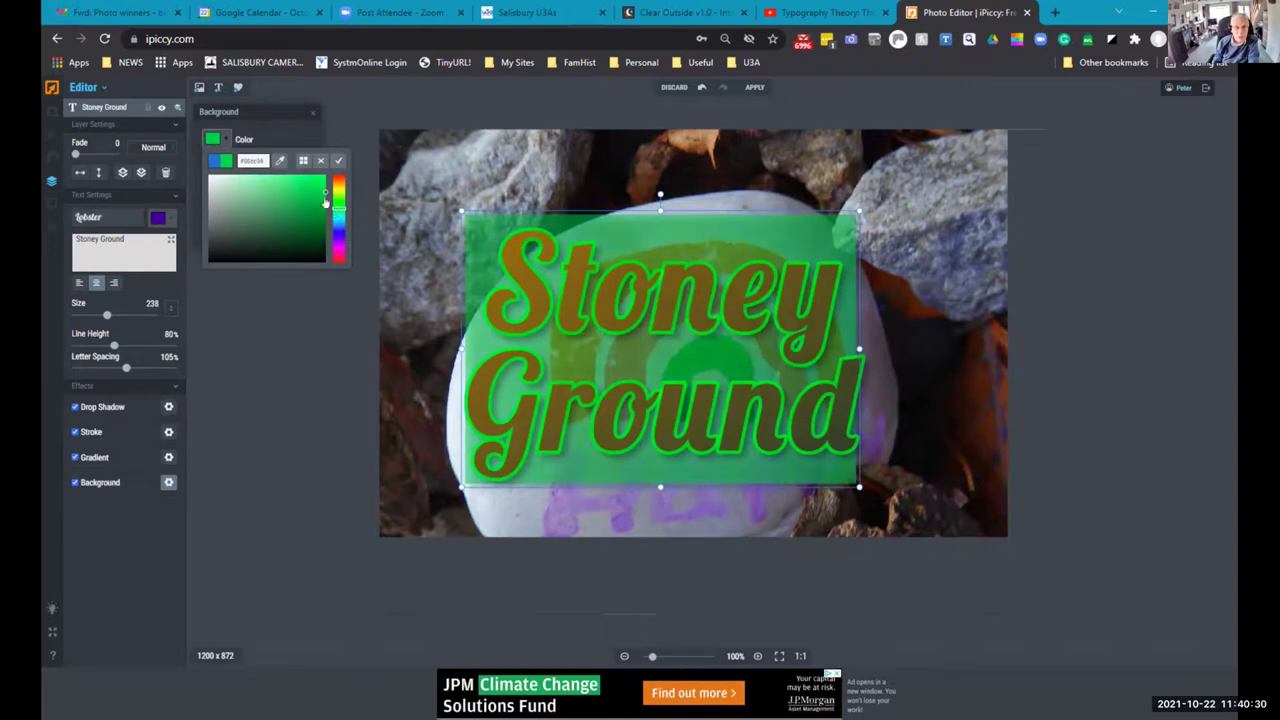
click(252, 195)
mouse_move(252, 195)
mouse_down()
mouse_move(257, 232)
mouse_move(233, 179)
mouse_up()
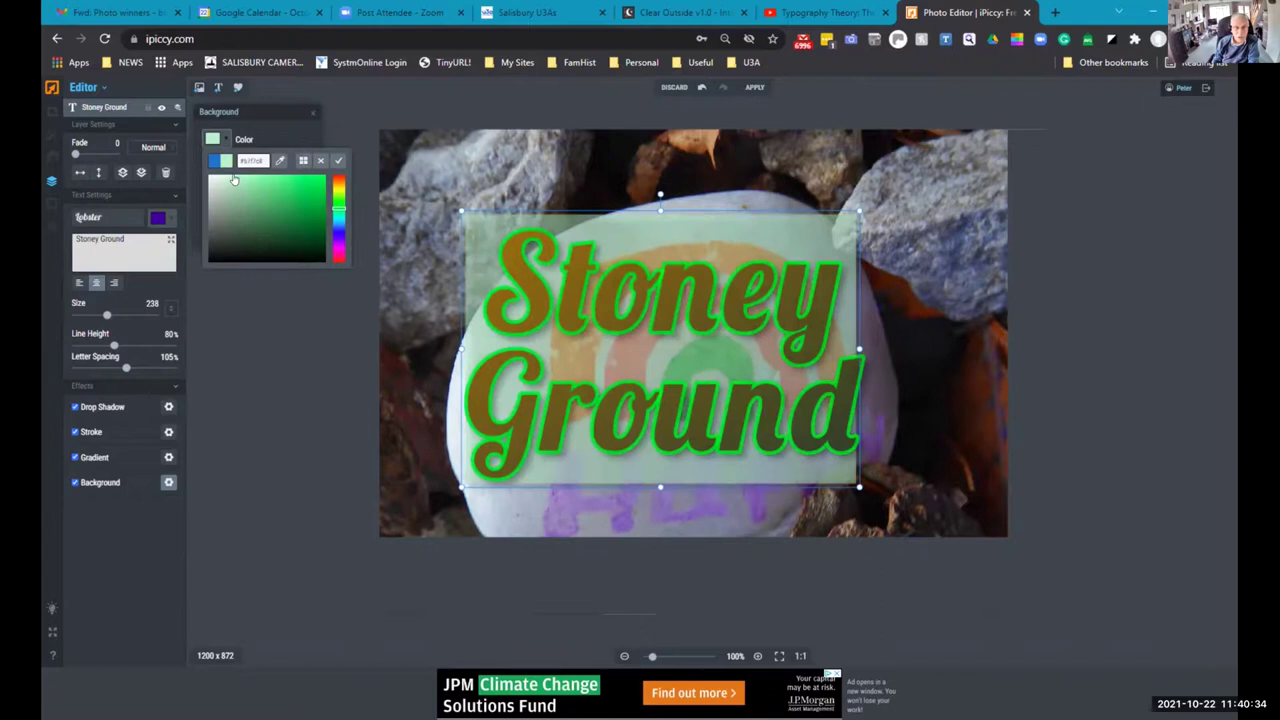
click(338, 160)
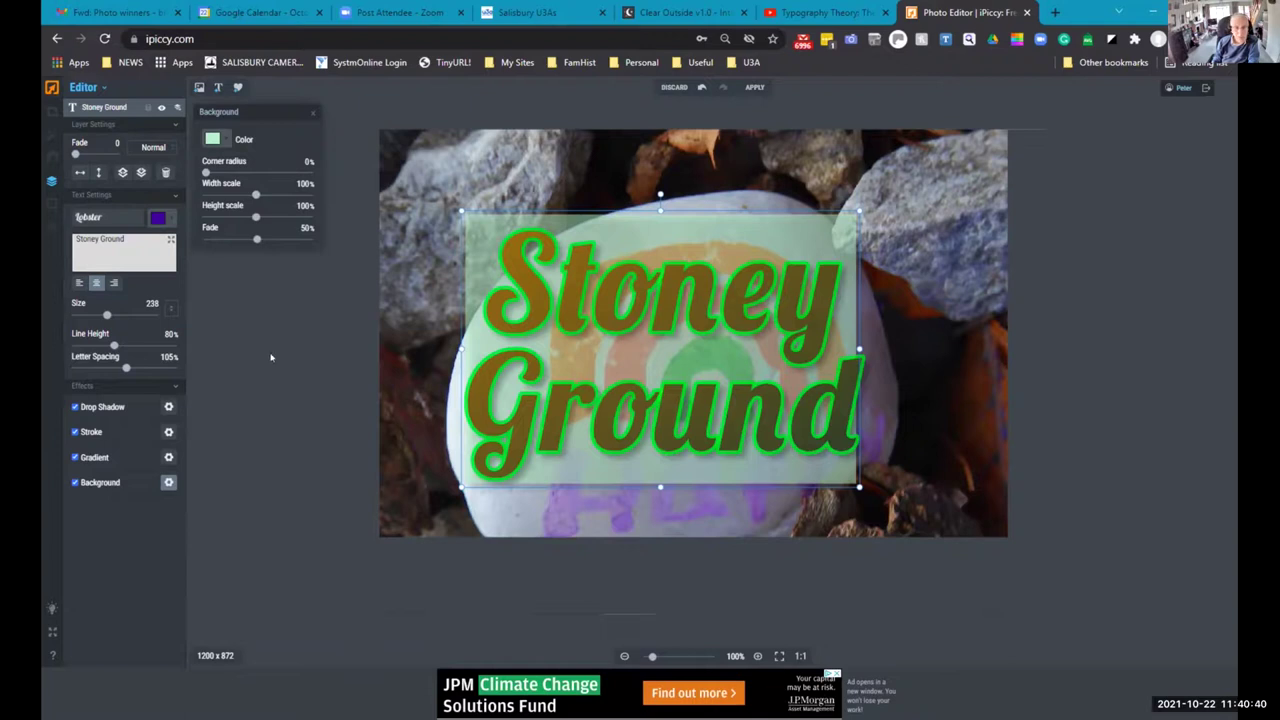
Switch the text stroke off and on, try it as an inner stroke, and return it to outer.
click(73, 432)
click(73, 432)
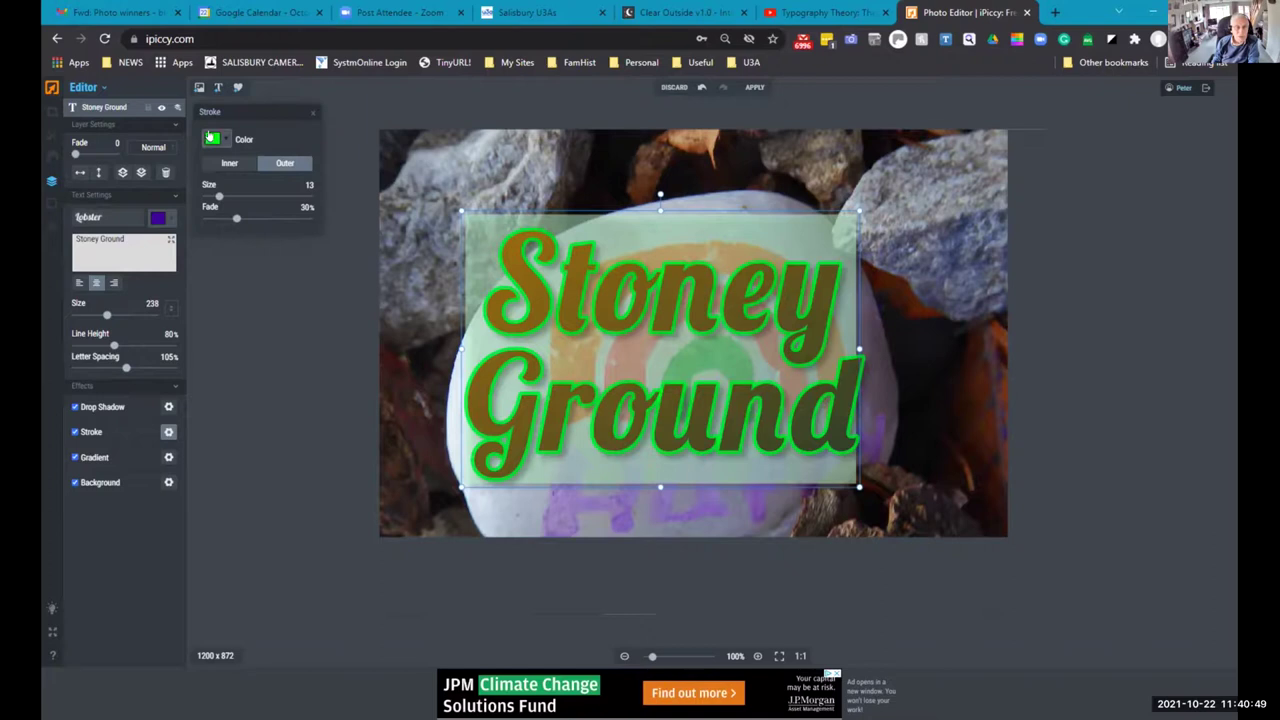
click(228, 164)
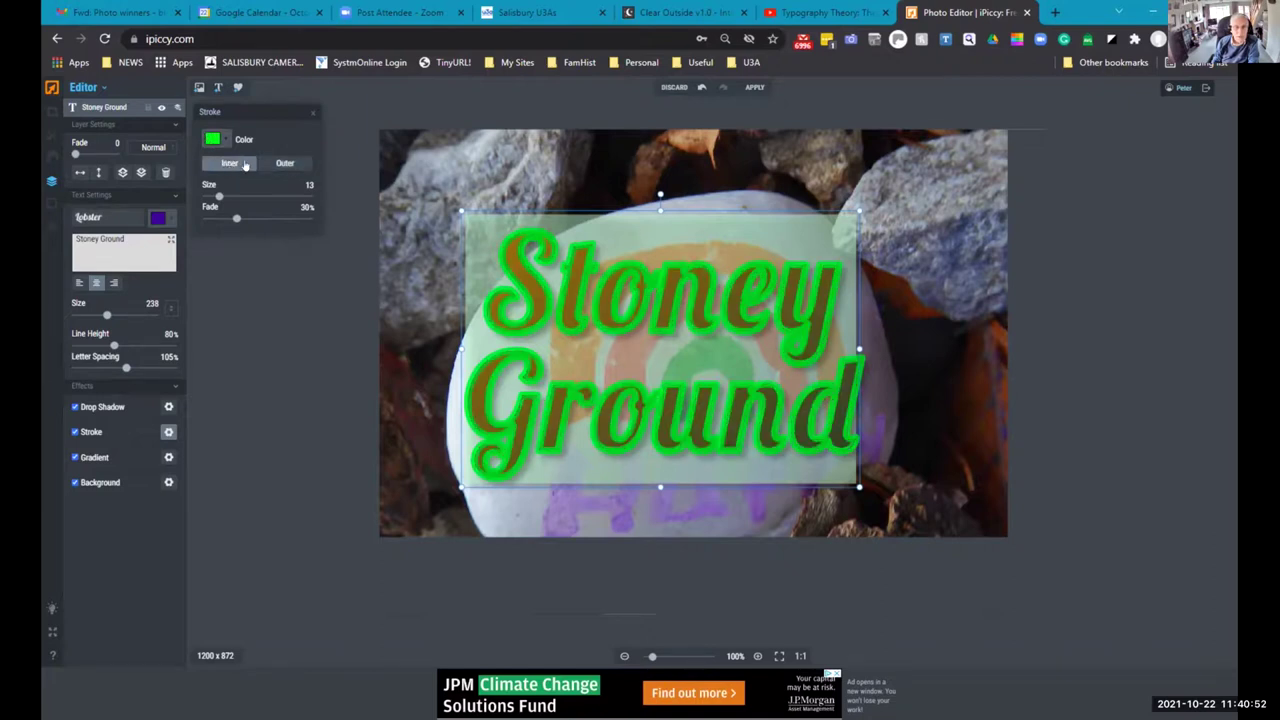
click(286, 164)
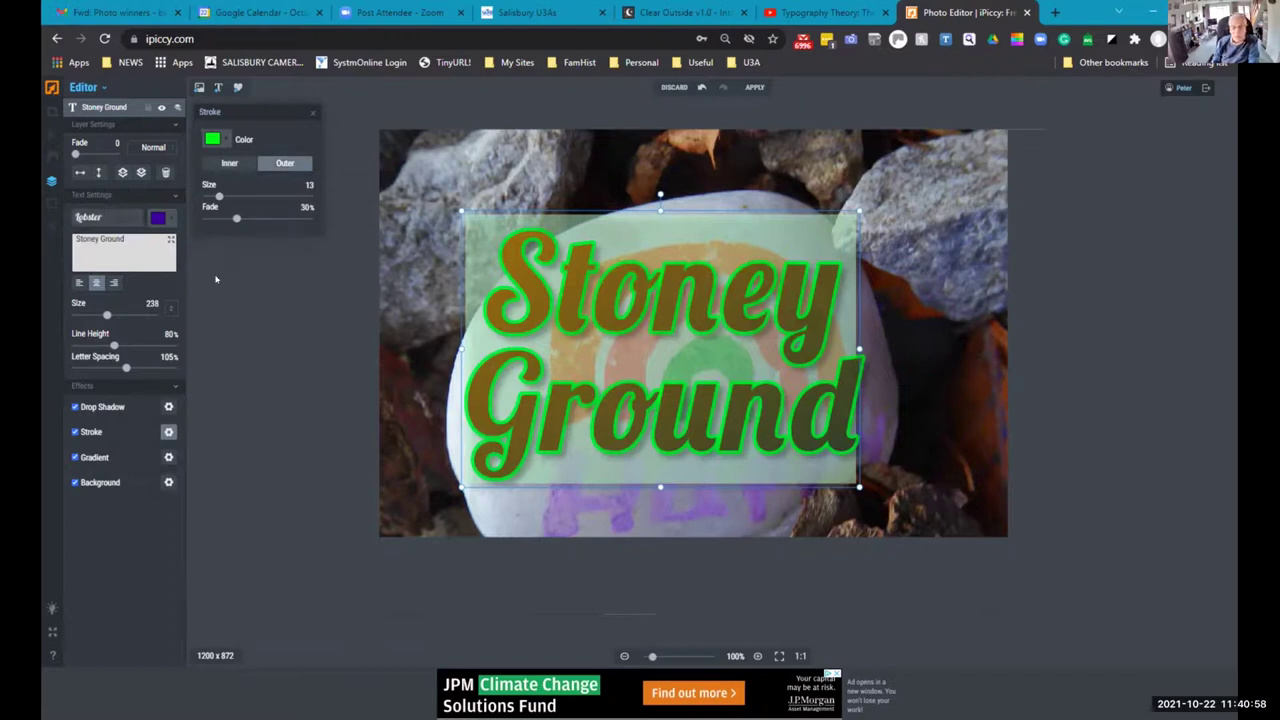
Apply the text effects to flatten all layers into one image and save it to the Photo Library.
click(754, 88)
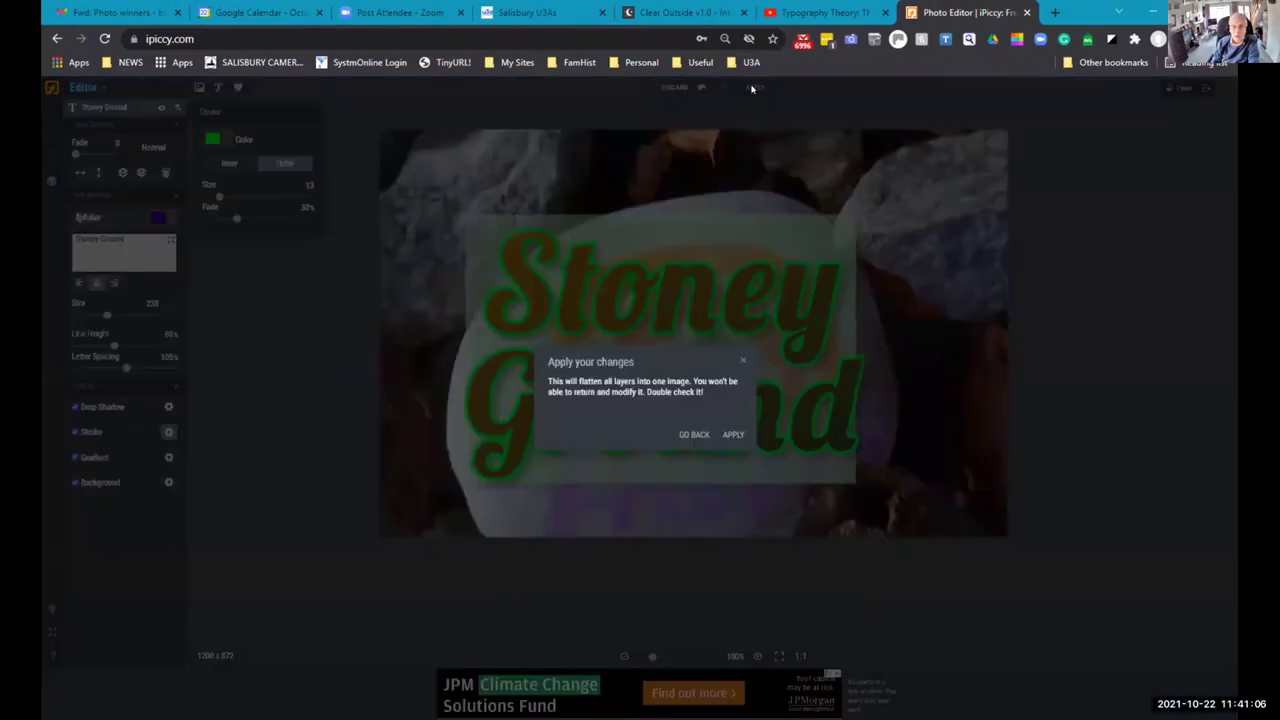
click(732, 436)
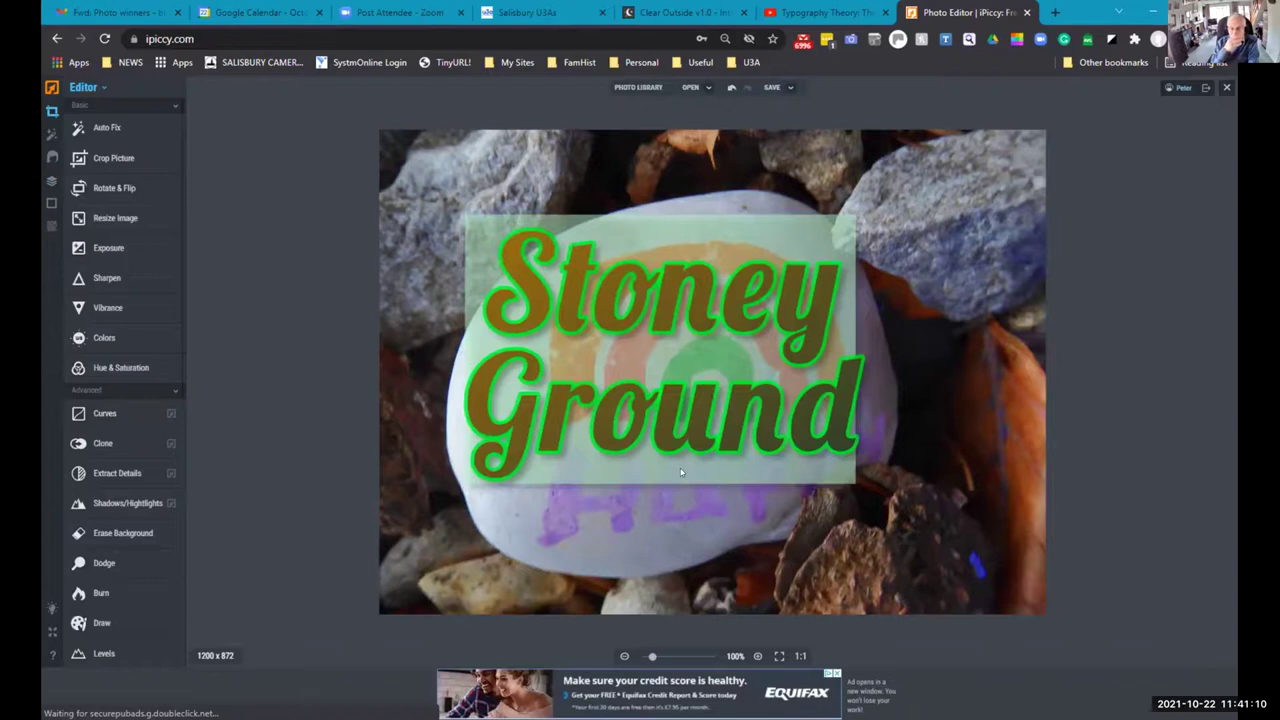
click(789, 89)
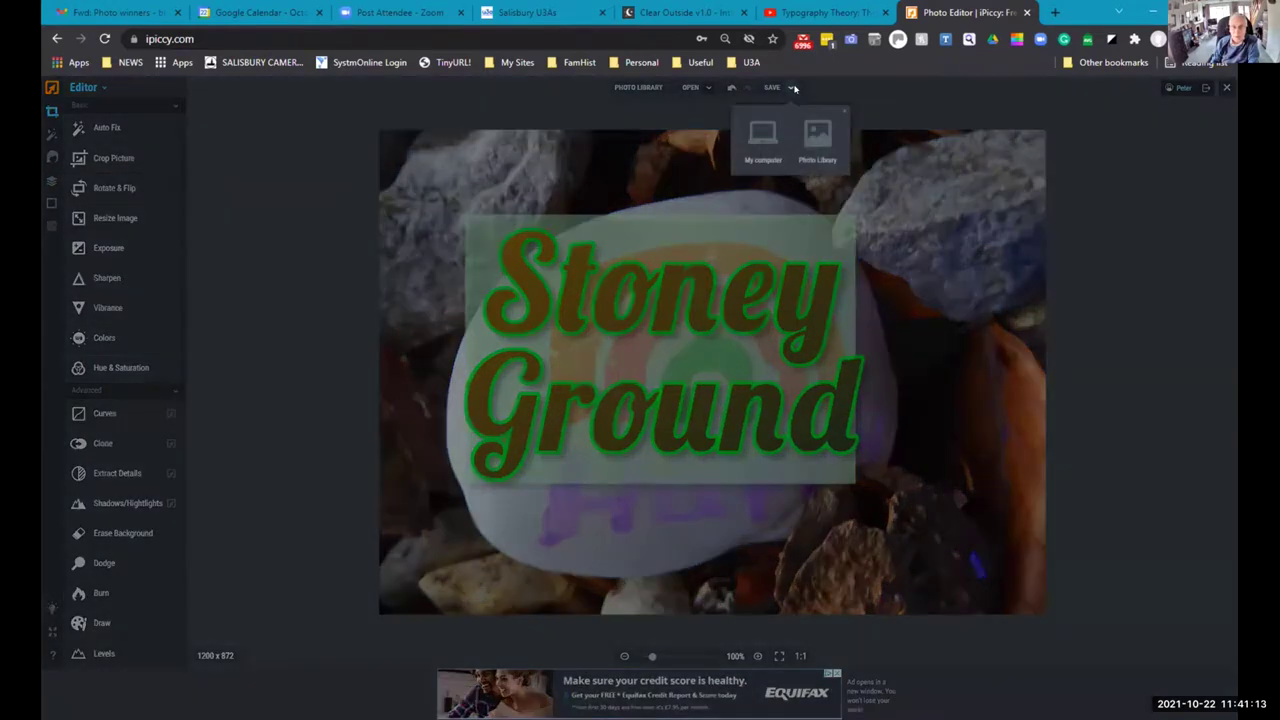
click(819, 137)
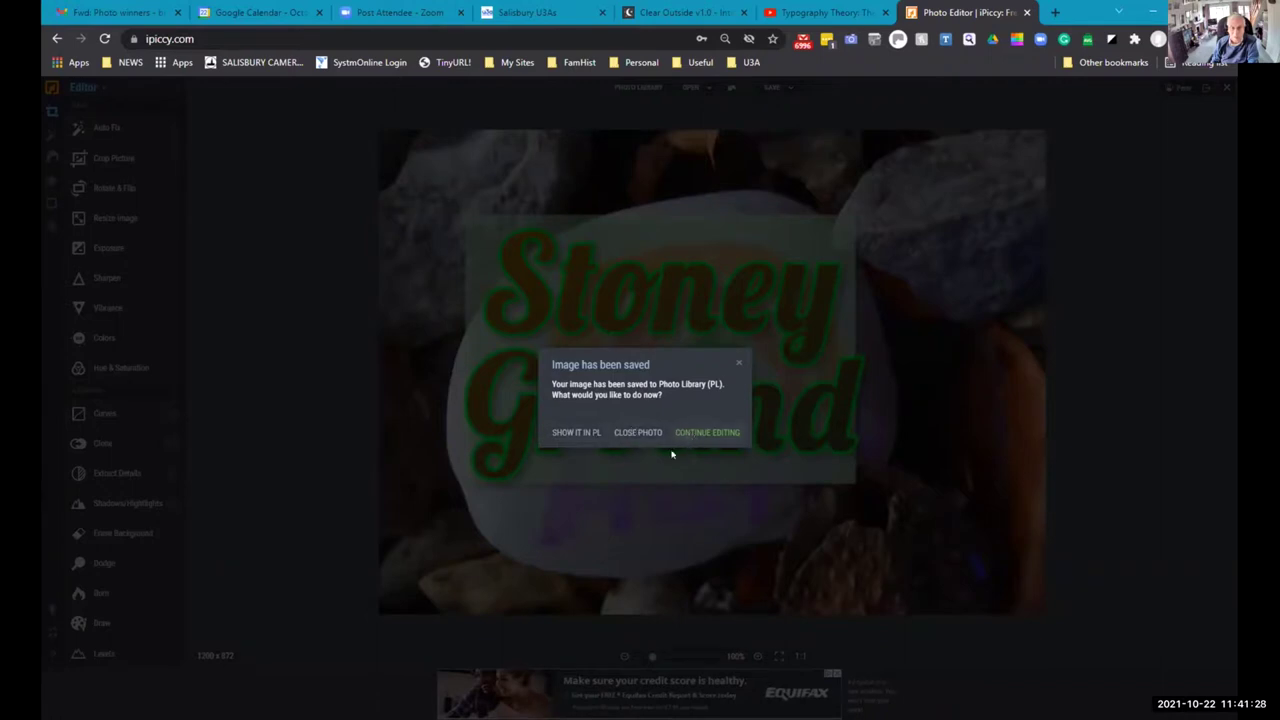
Show the saved Stoney Ground image in the Photo Library, try to reopen it from there, and go back to the editor.
click(572, 433)
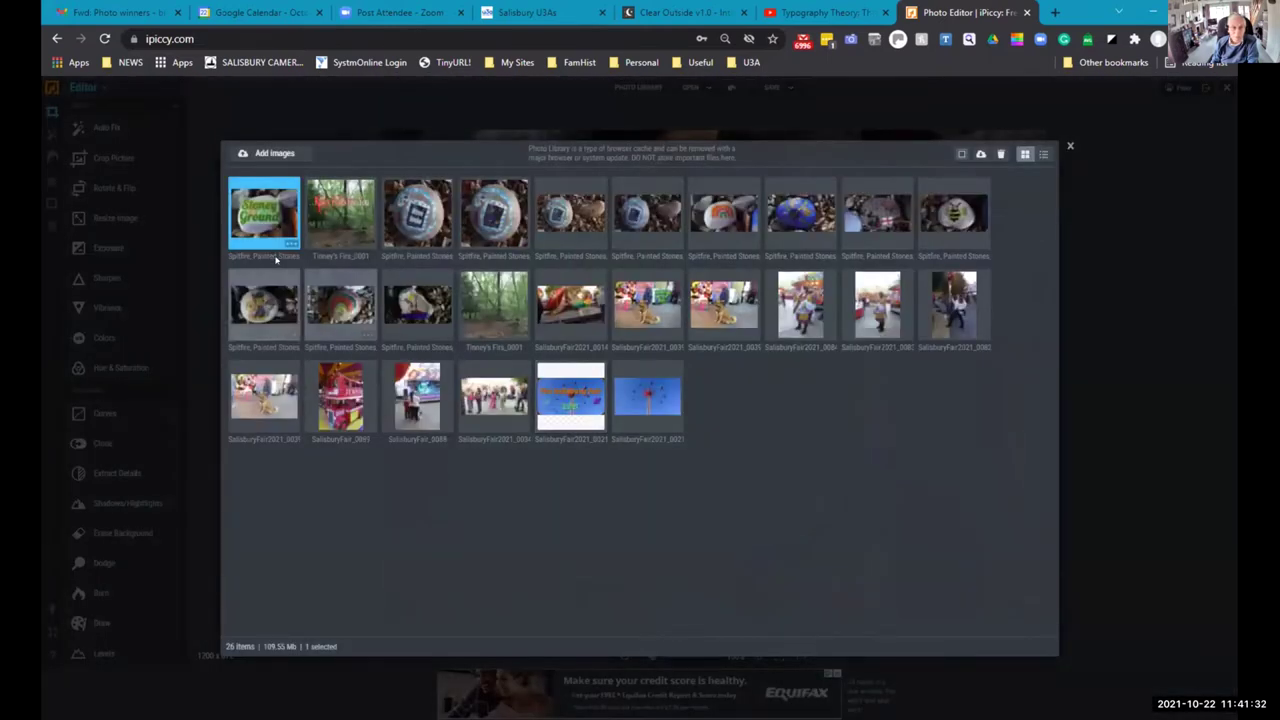
double_click(257, 210)
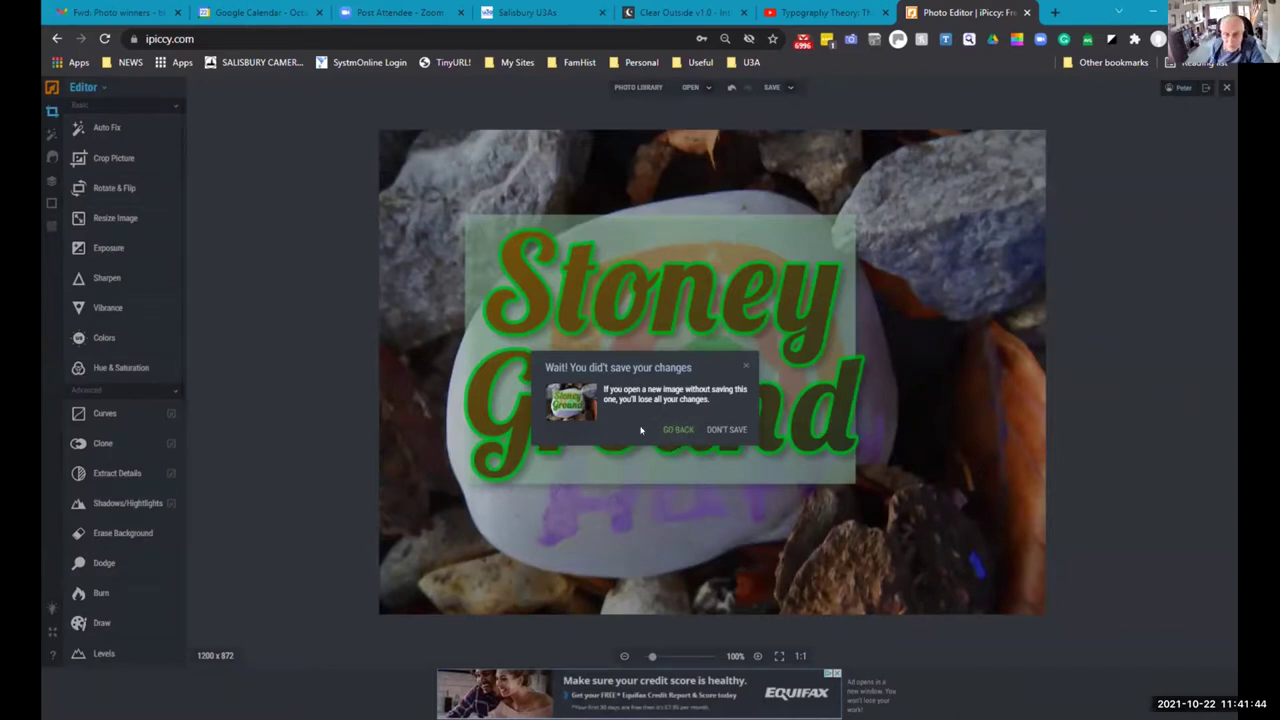
click(676, 430)
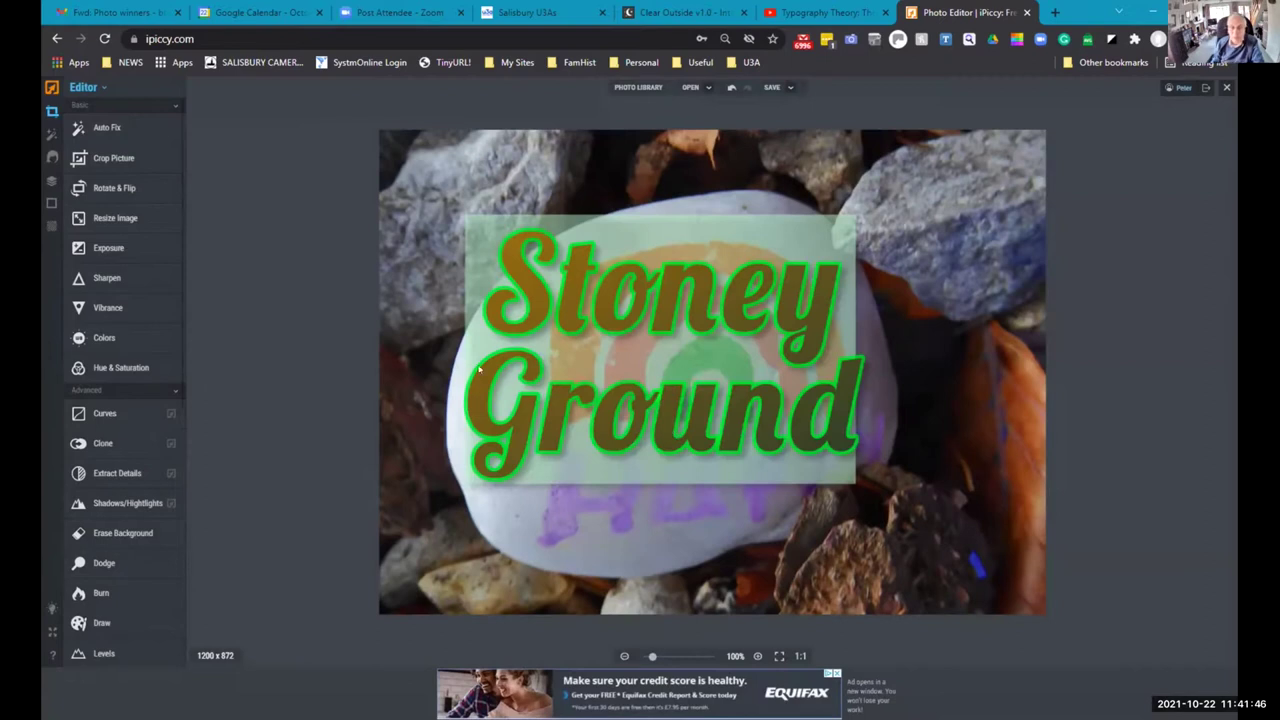
Save the Stoney Ground image to the computer as a .png file.
click(787, 88)
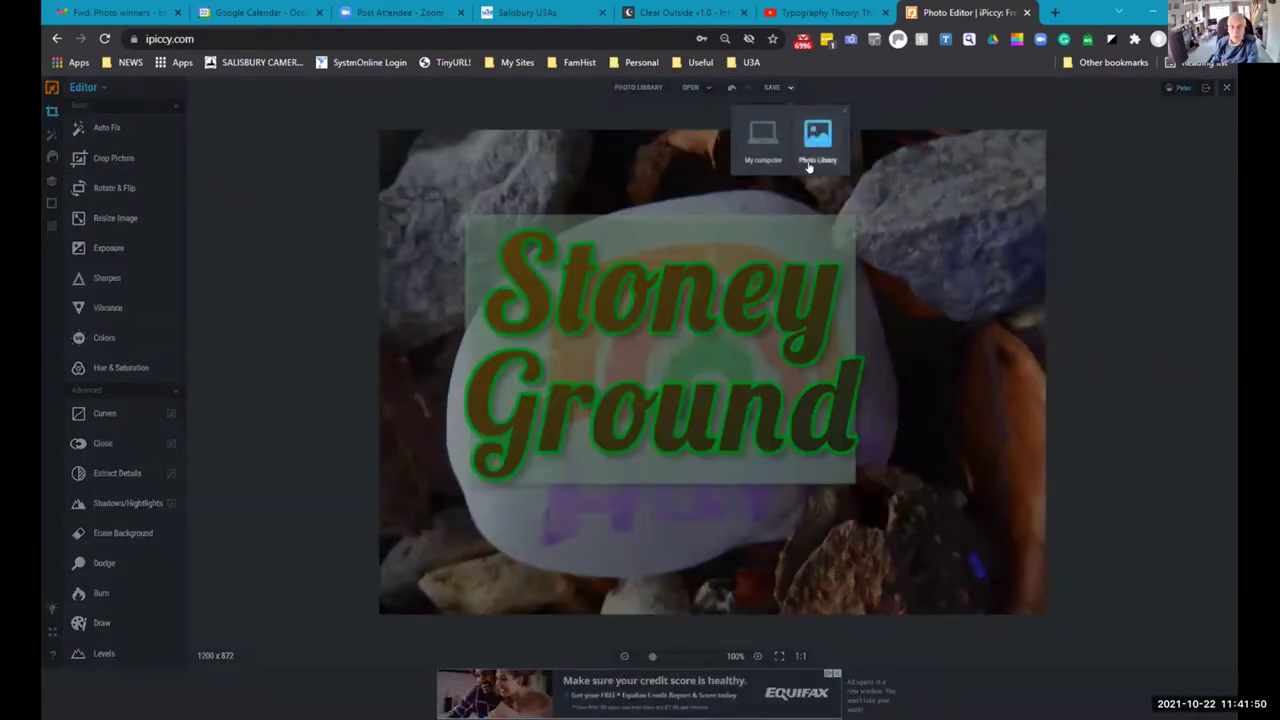
click(759, 136)
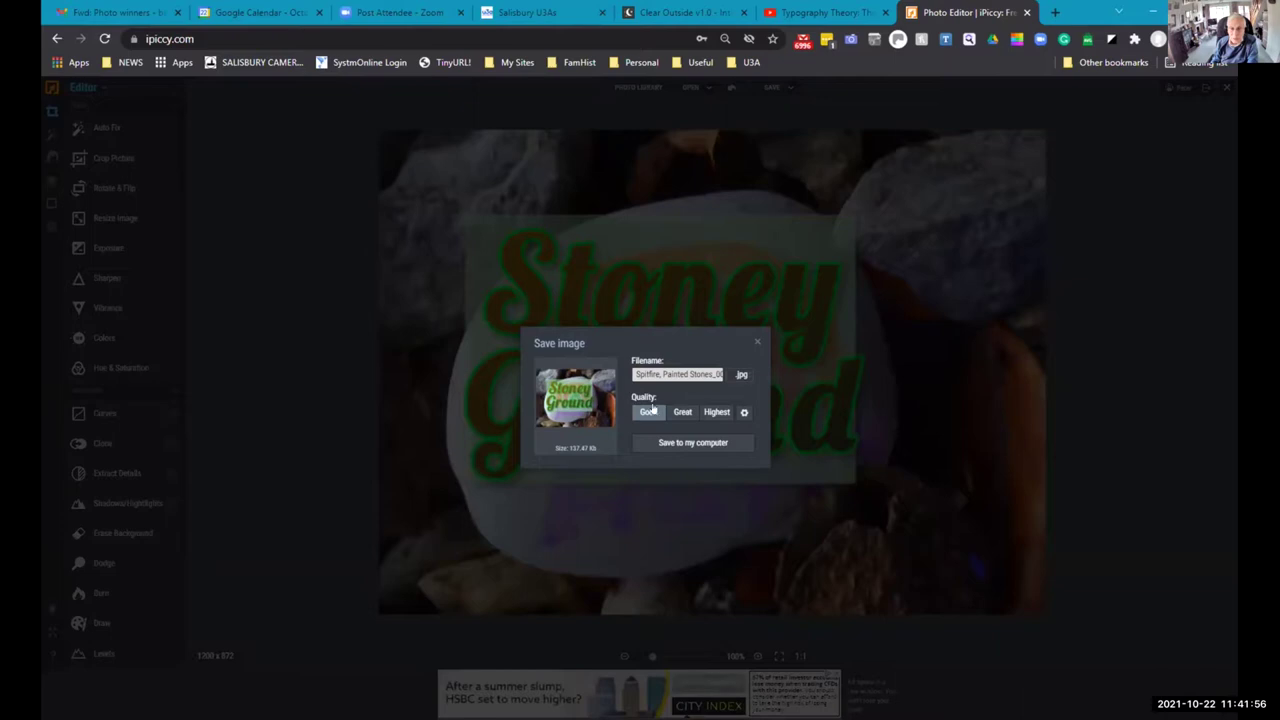
click(741, 376)
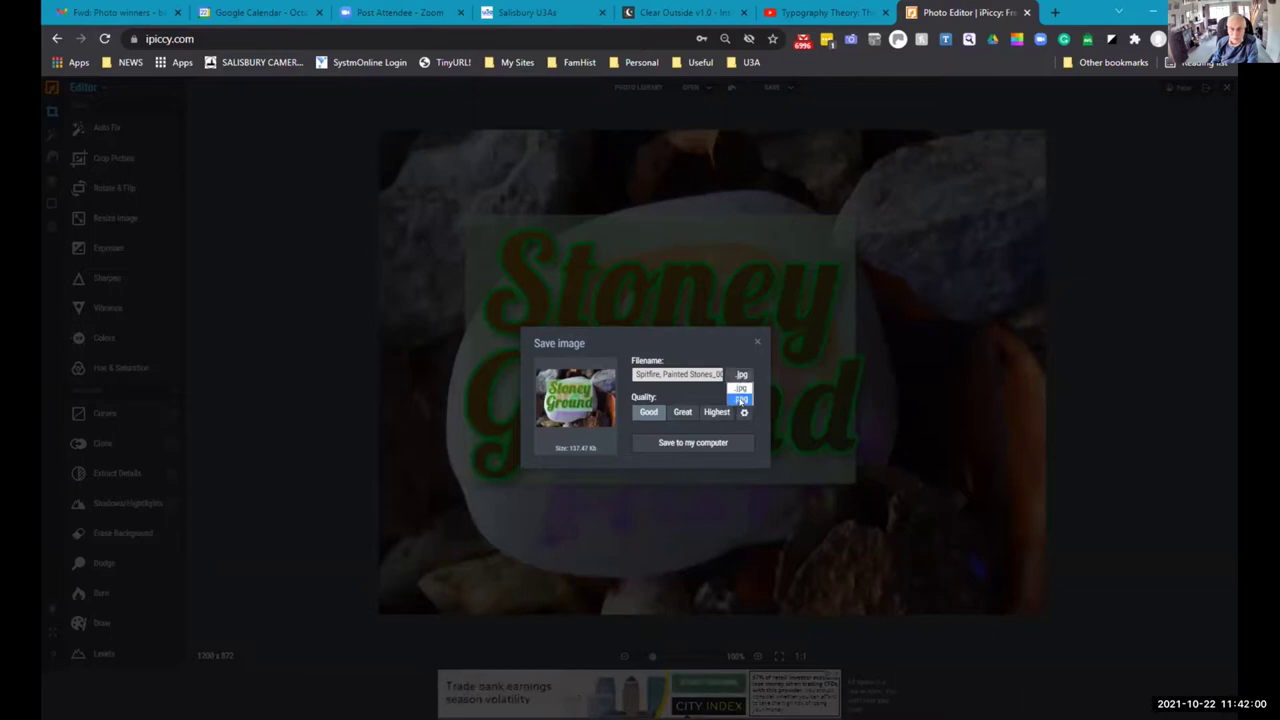
click(741, 400)
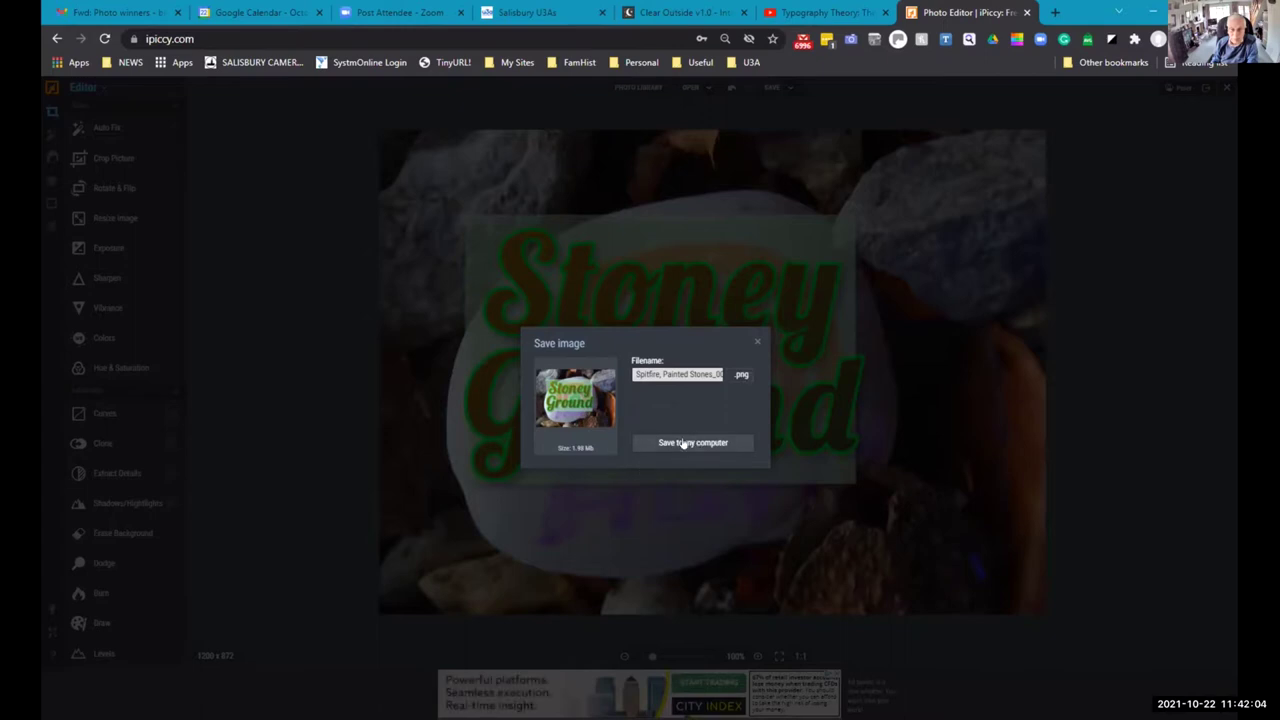
click(682, 443)
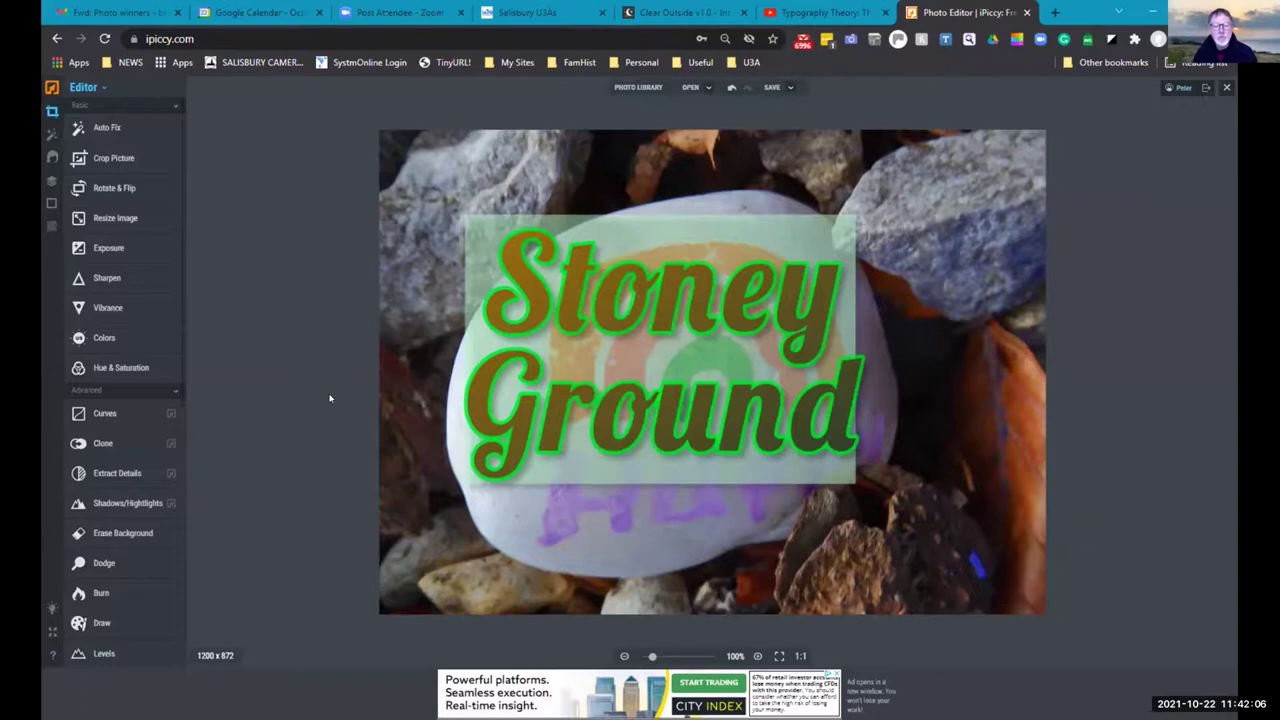
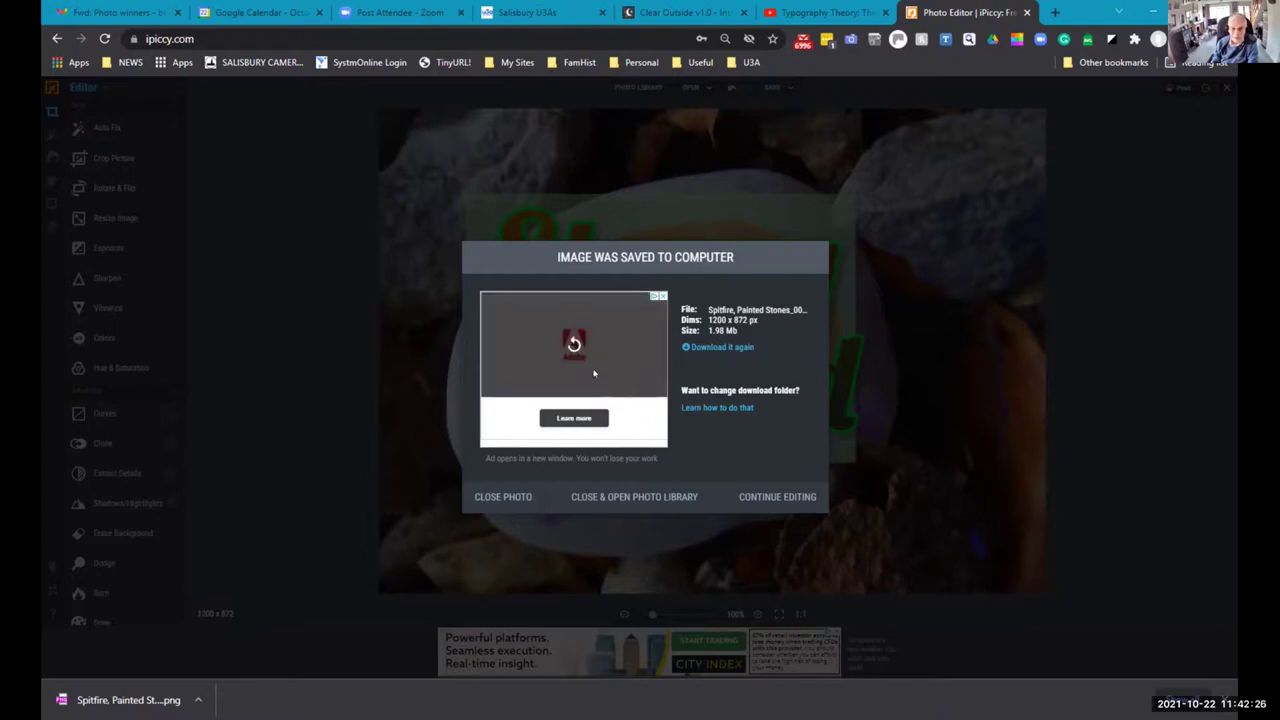
Close the stone photo and open the SalisburyFair2021 portrait of the woman in the mustard coat from the Photo Library.
click(494, 498)
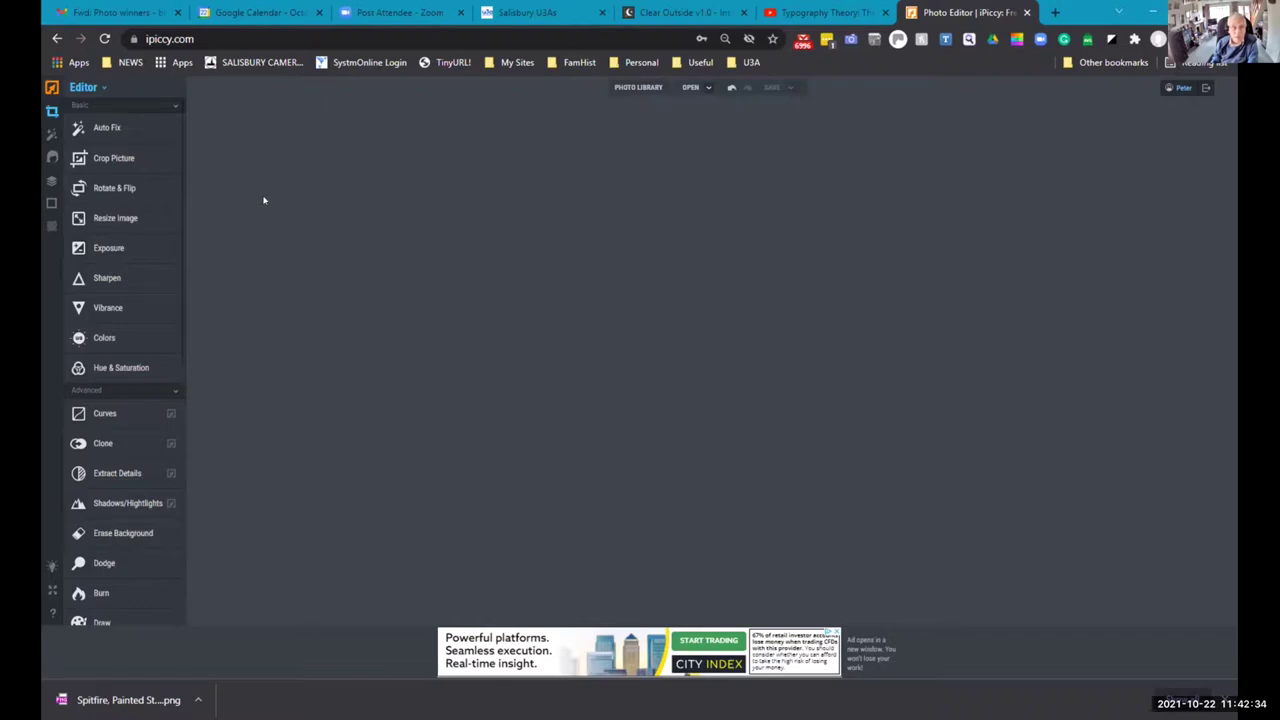
click(625, 88)
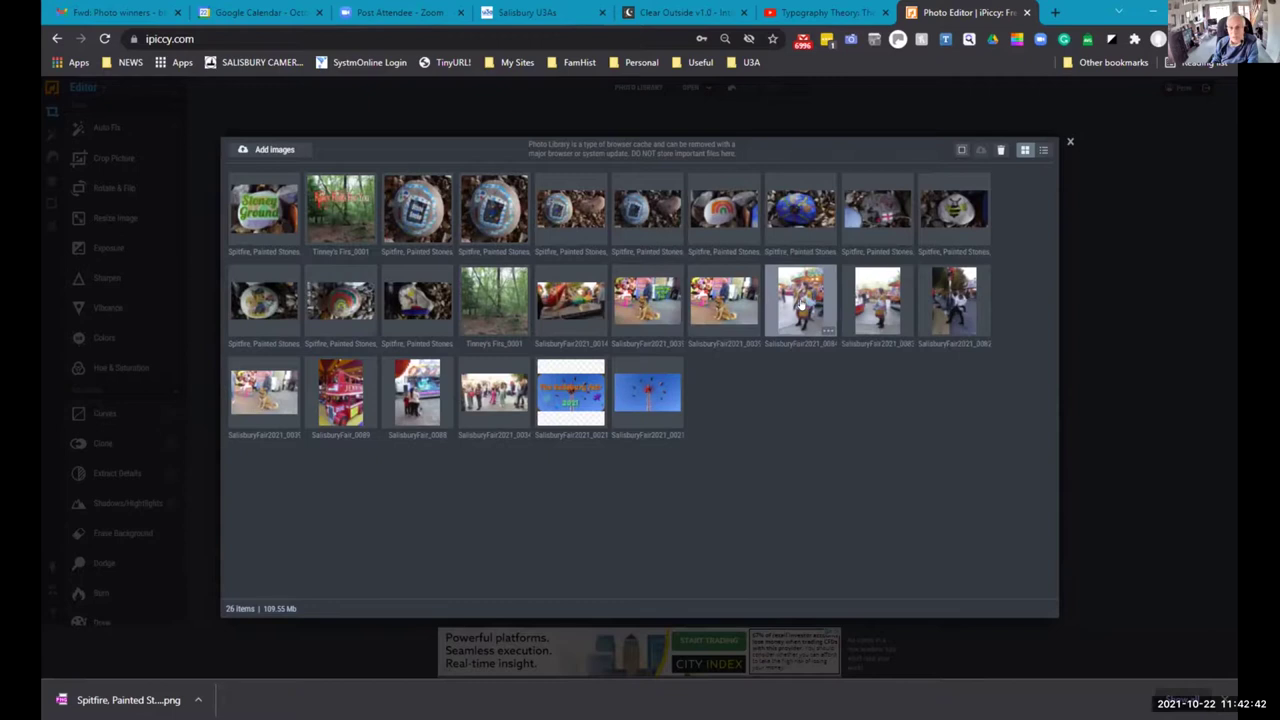
double_click(800, 307)
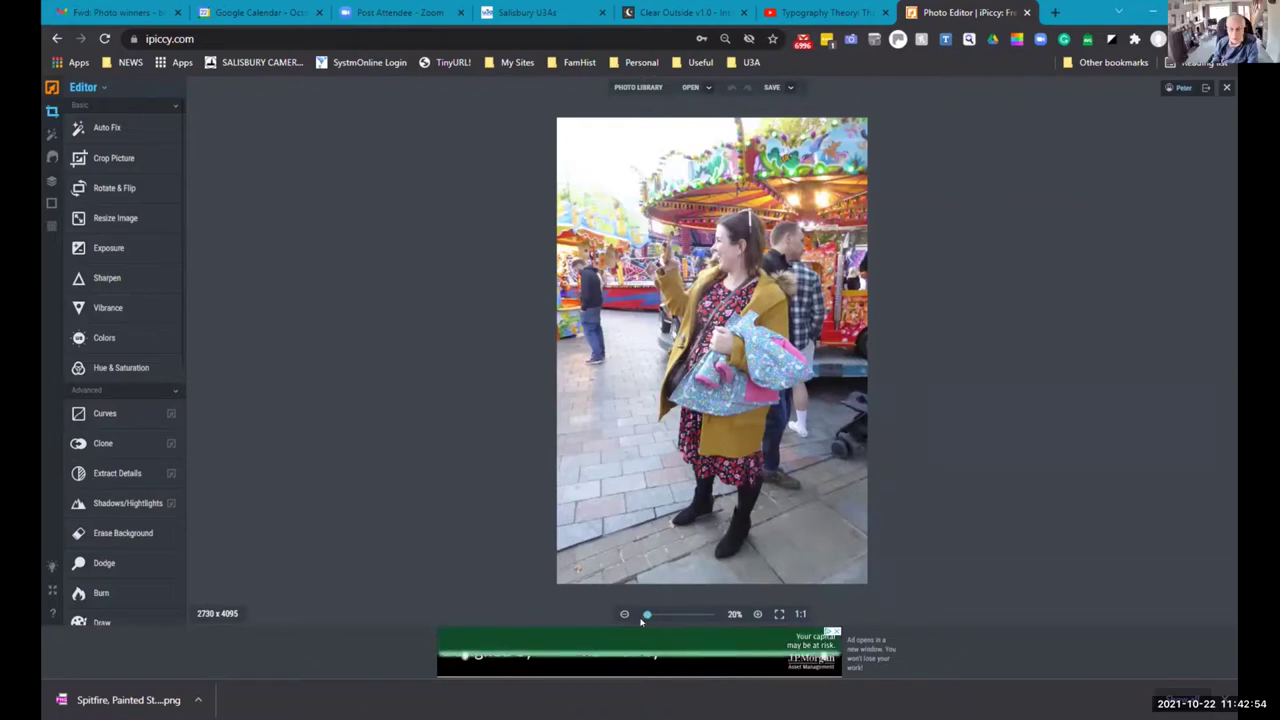
Examine the woman's face and phone up close, then compare the whole-photo view with the actual-size view.
scroll(648, 615, up, 3)
scroll(648, 615, down, 1)
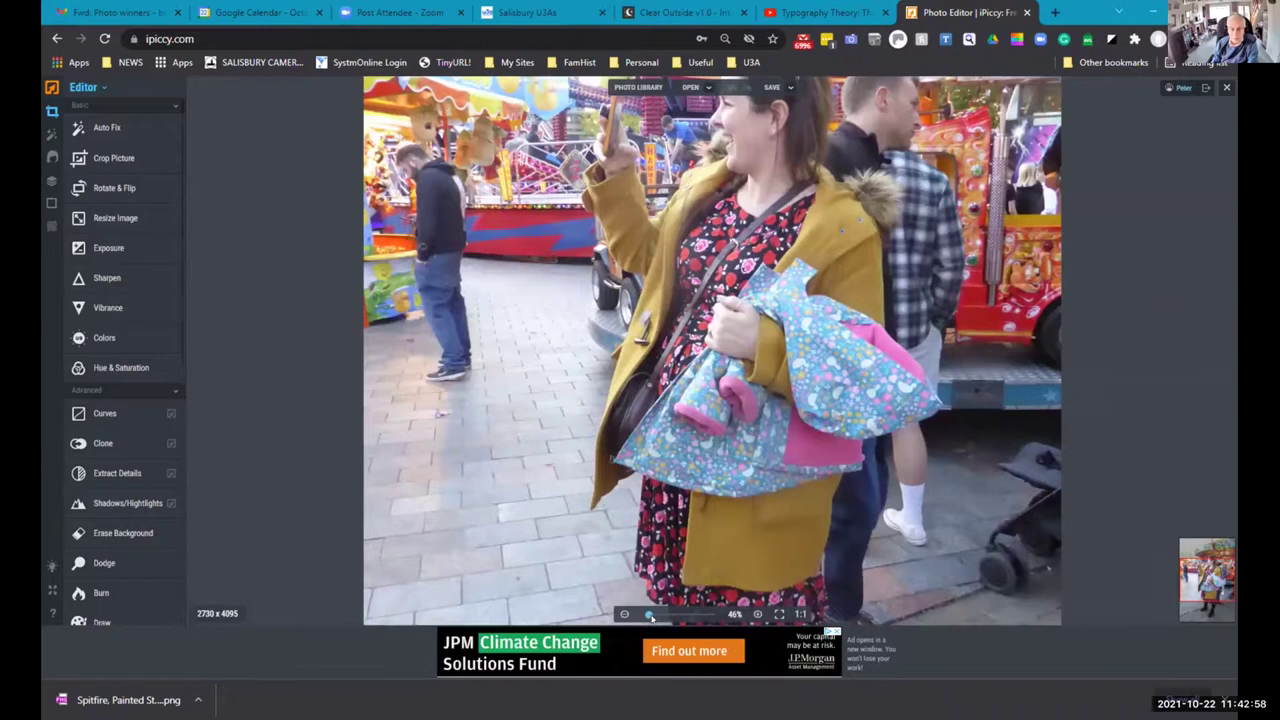
scroll(650, 616, up, 3)
drag(650, 110, 626, 496)
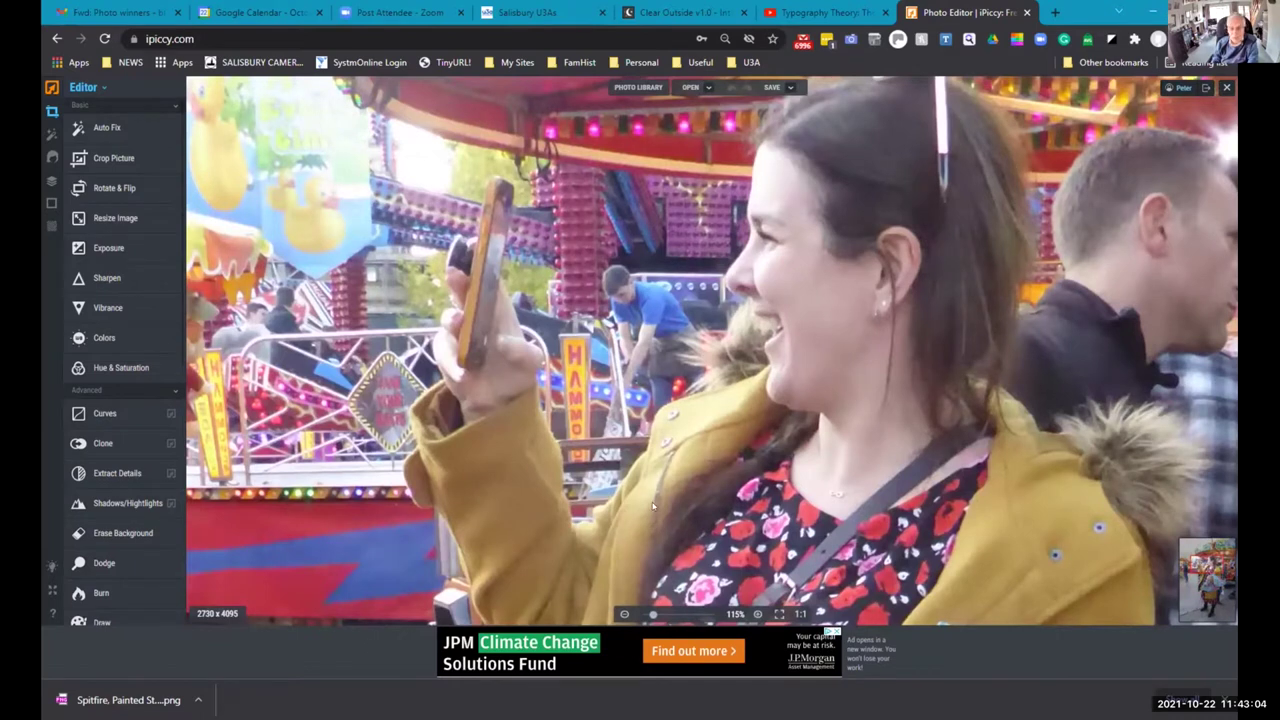
click(778, 614)
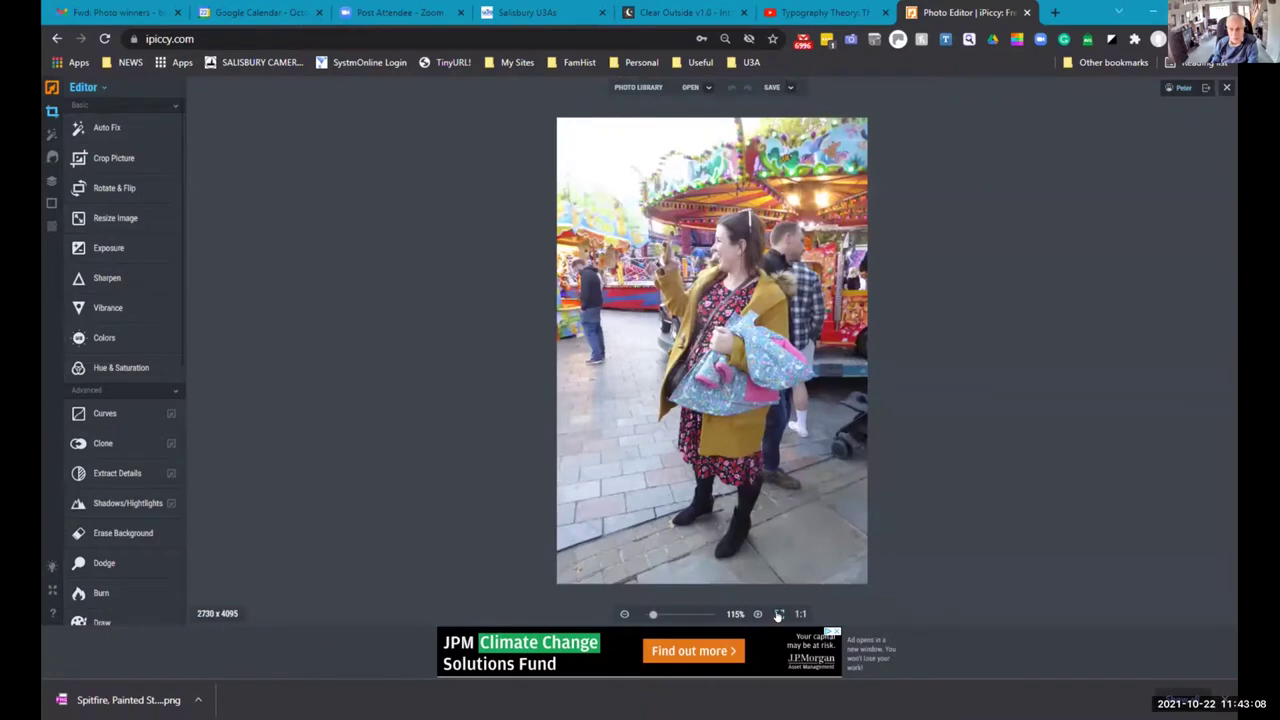
click(799, 614)
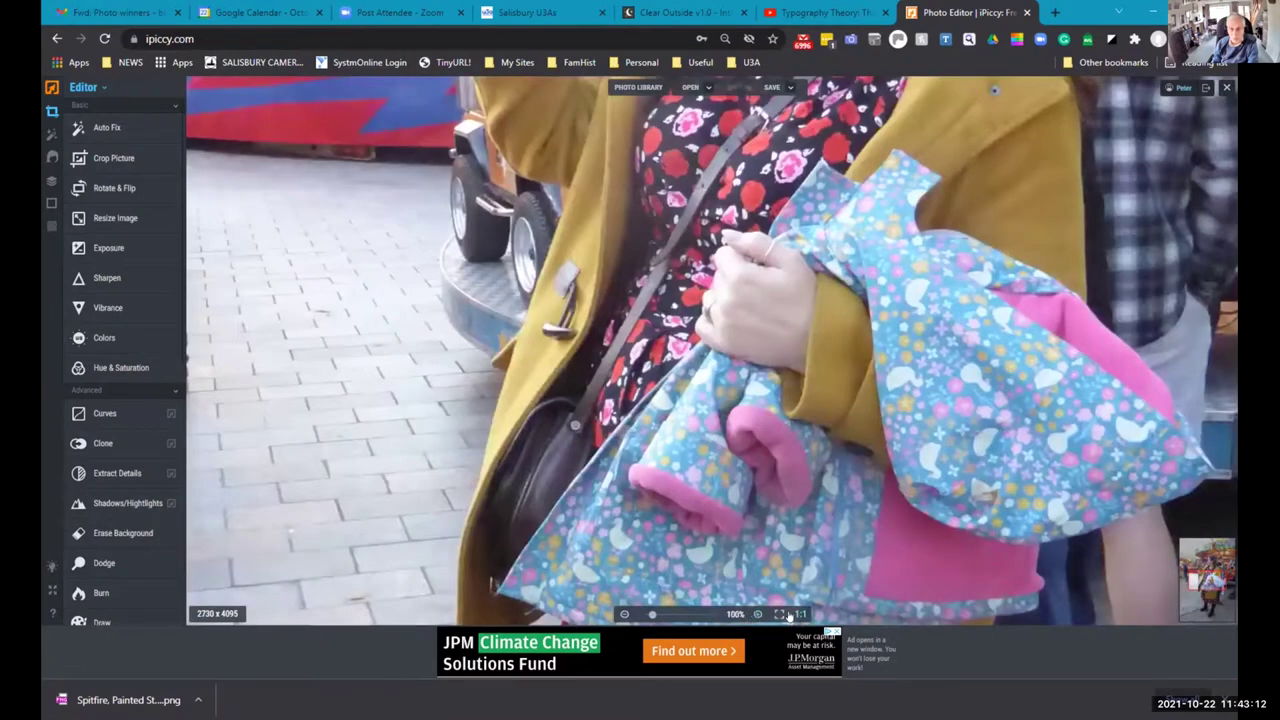
click(778, 614)
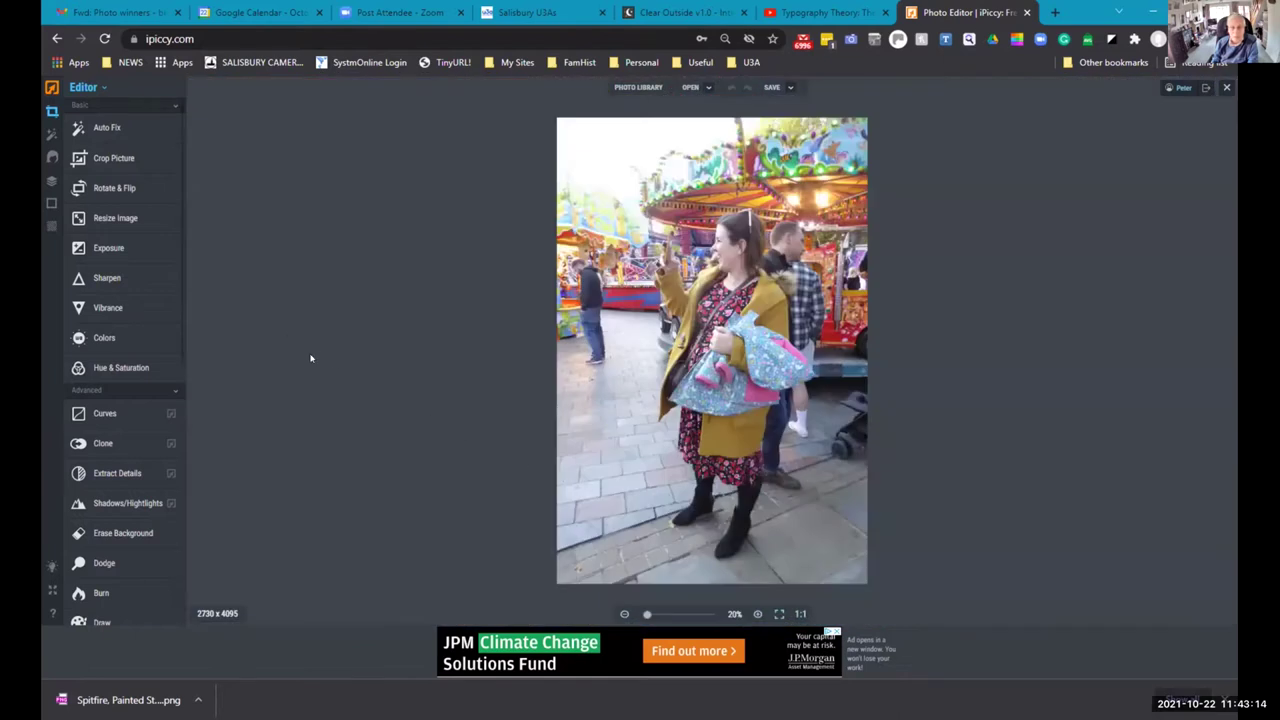
Compare the Light Only and Light & Tint automatic fixes on the fairground photo and apply Light & Tint.
click(92, 128)
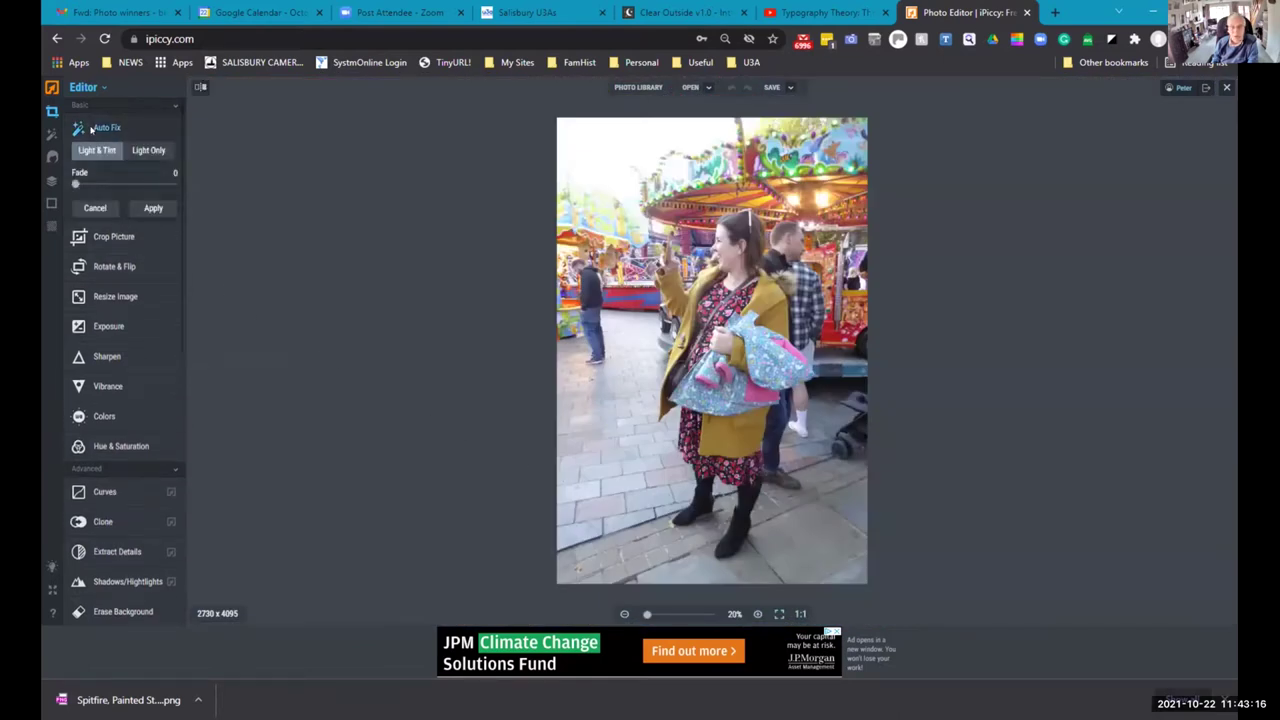
click(141, 153)
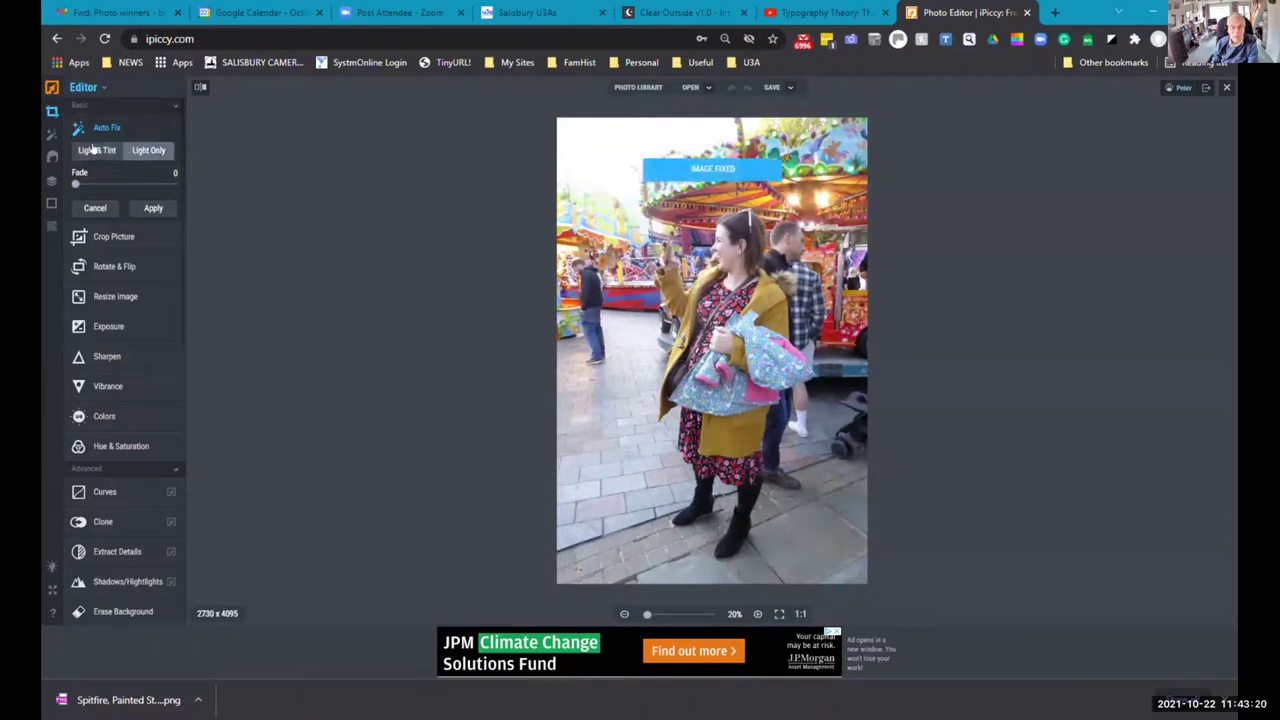
click(94, 150)
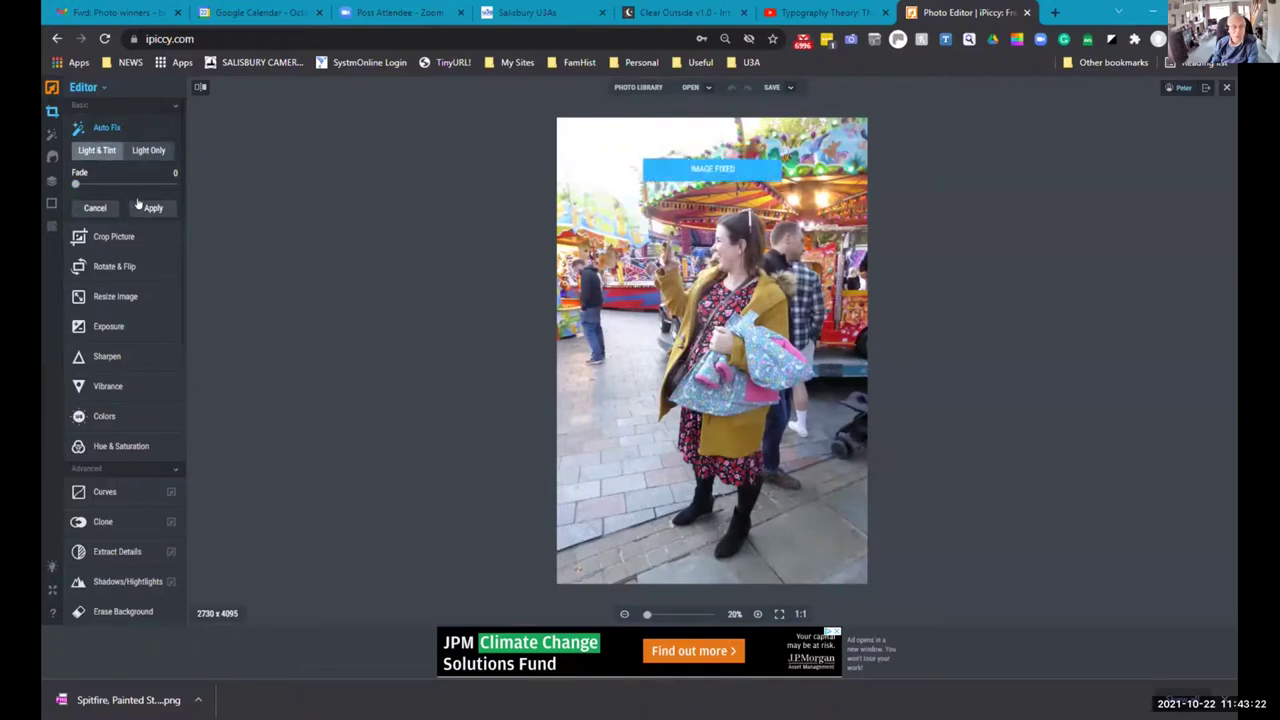
click(153, 209)
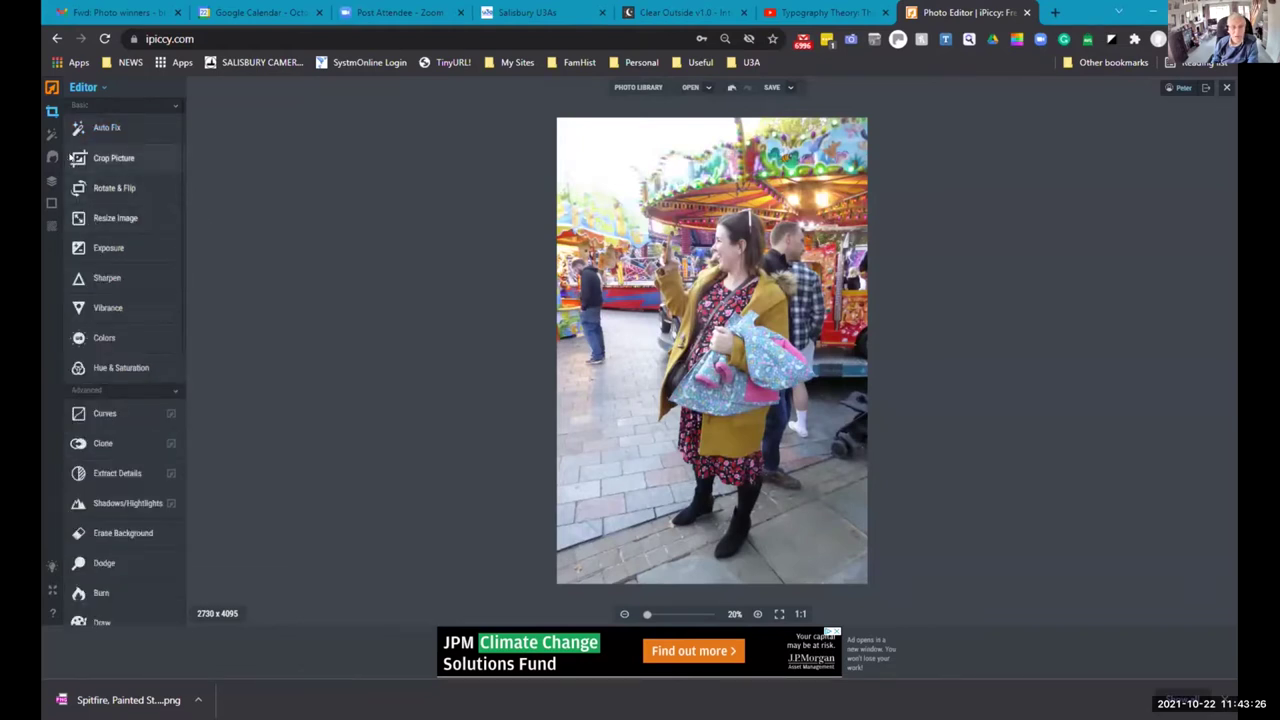
Crop the fairground photo without fixed proportions to 1535 x 1381, framing the woman's upper body and her phone.
click(90, 158)
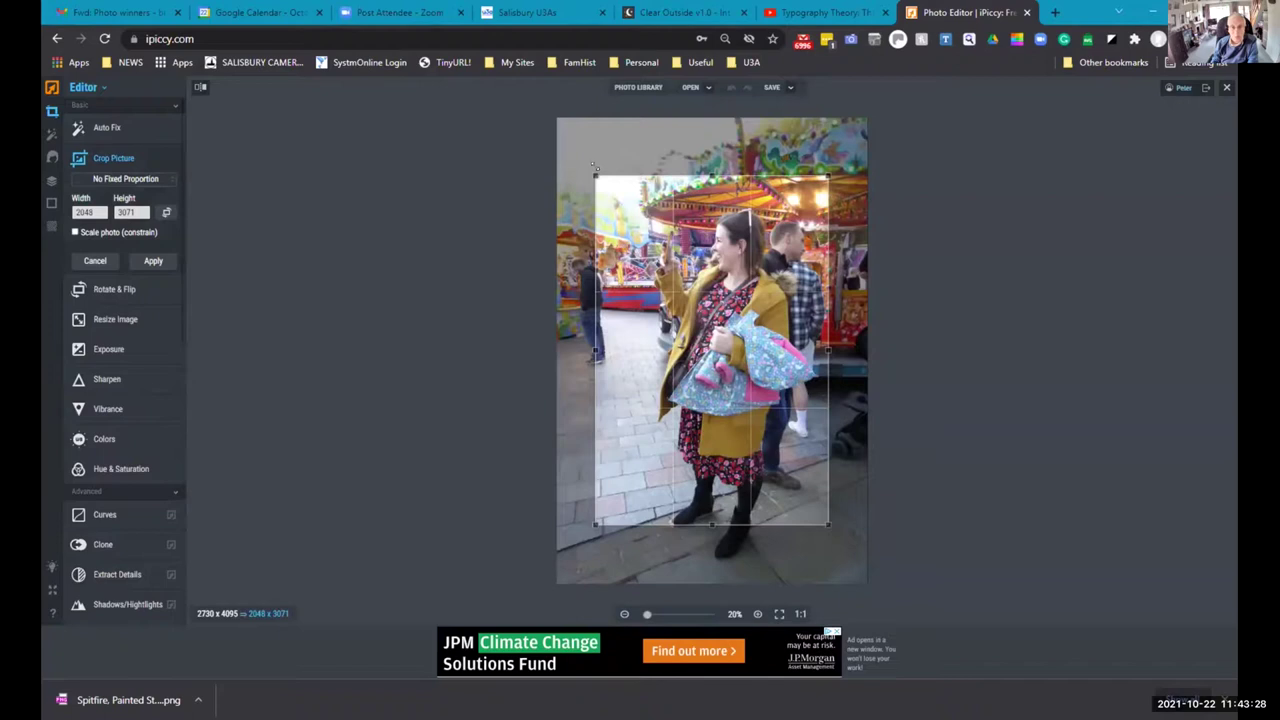
drag(591, 170, 618, 188)
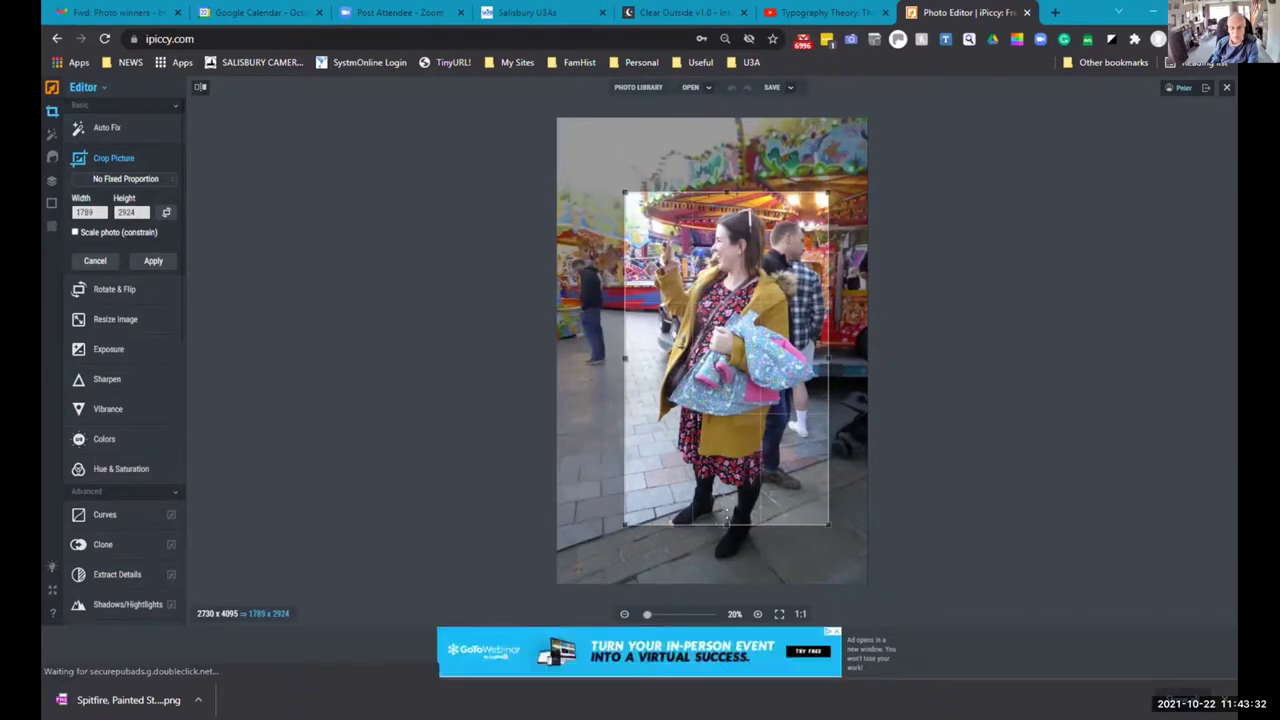
drag(726, 520, 726, 349)
drag(829, 270, 798, 270)
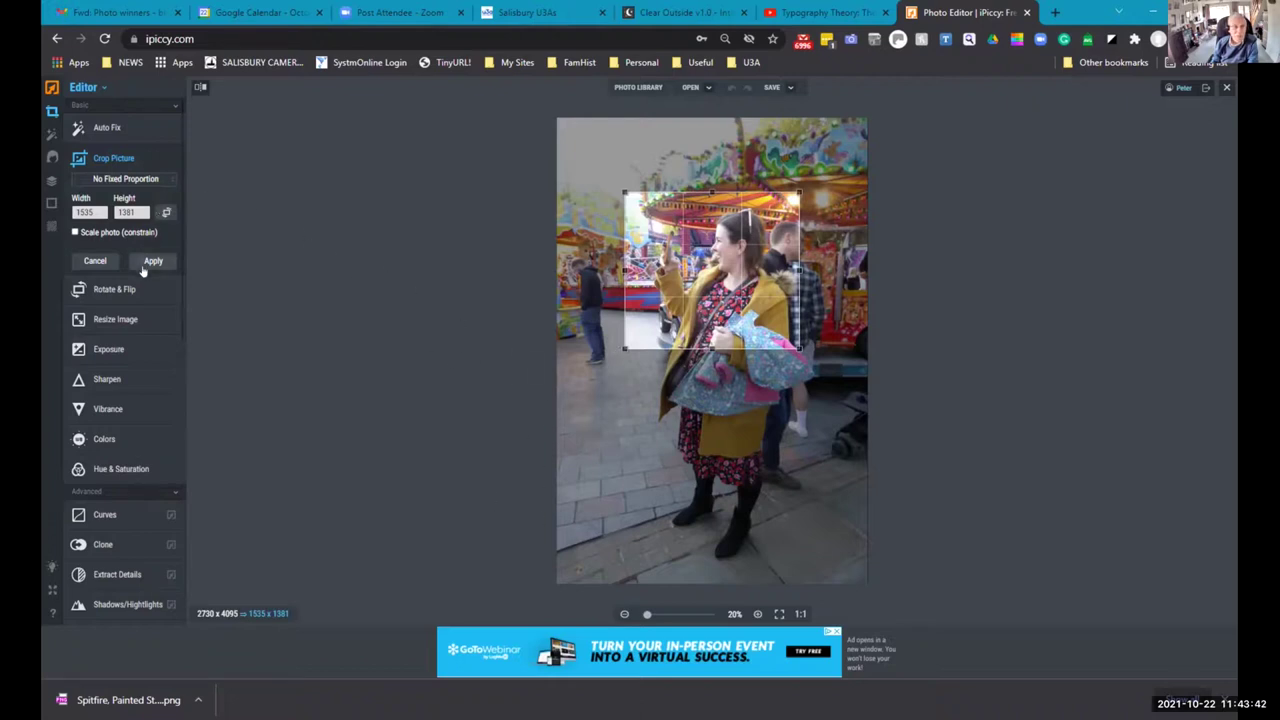
click(81, 213)
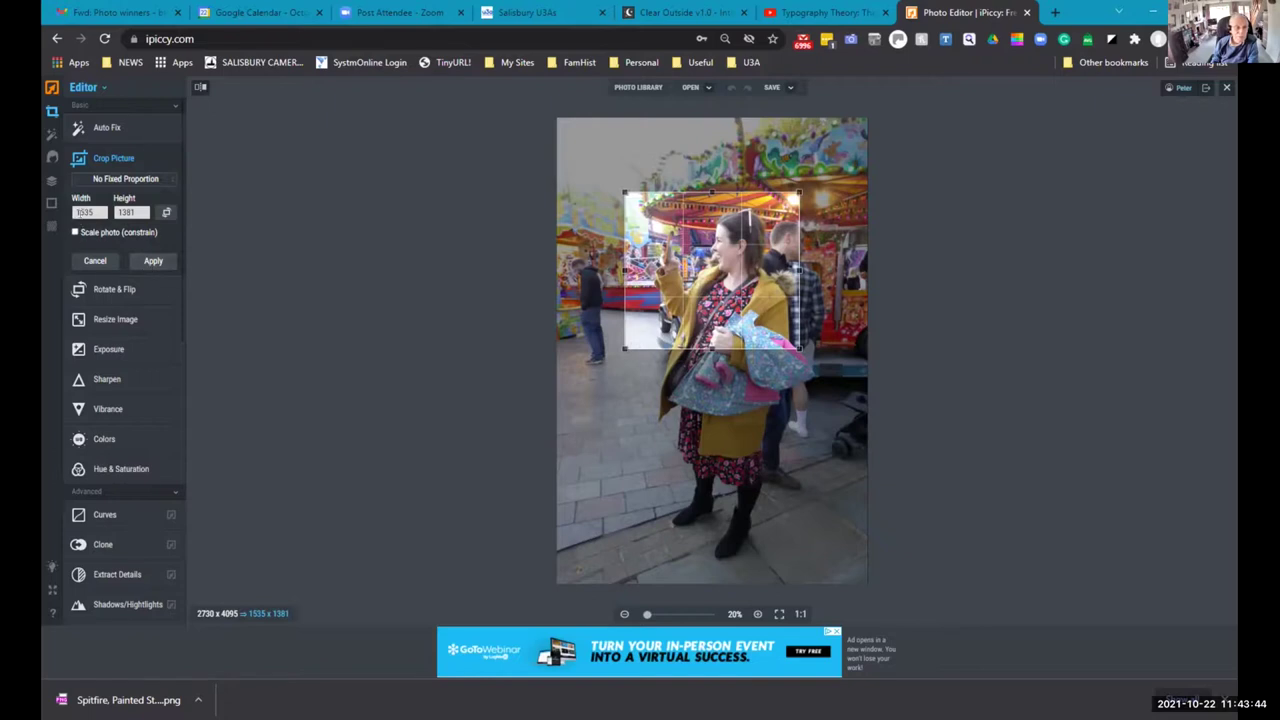
click(153, 261)
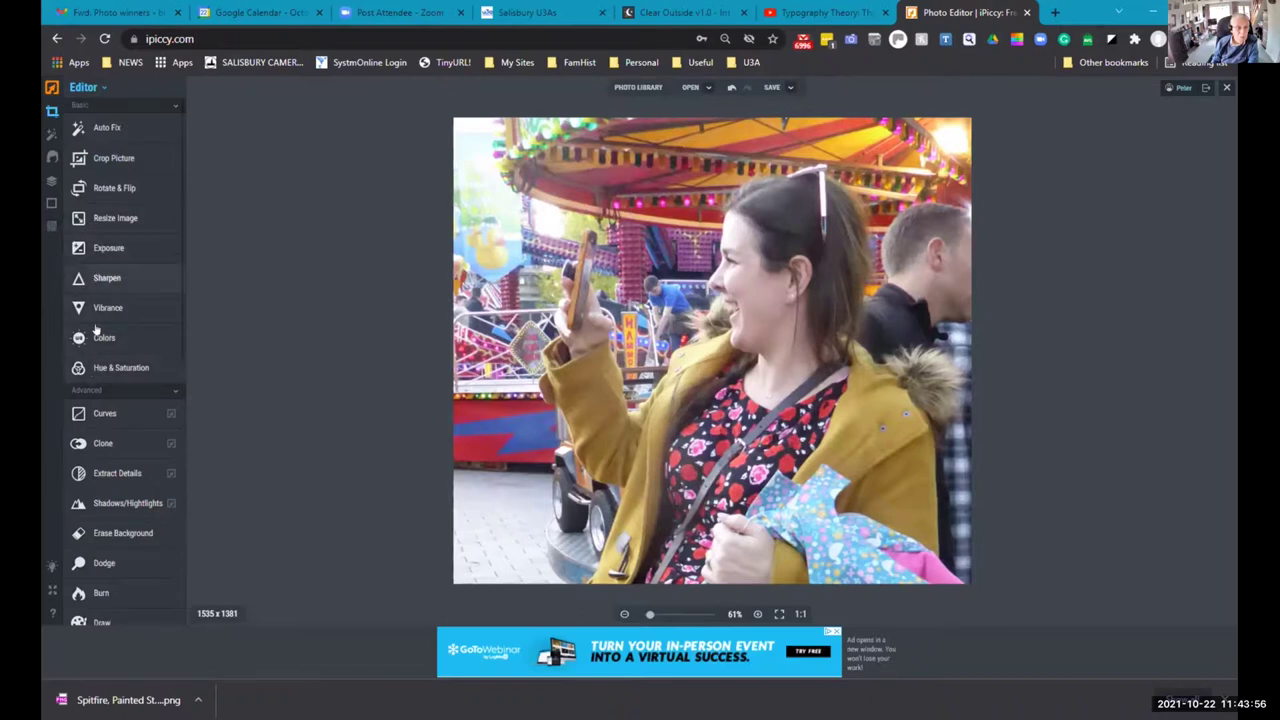
Apply a Levels adjustment to the fairground photo with the black input at about 13 and the midtone value at about 1.46.
scroll(103, 509, down, 1)
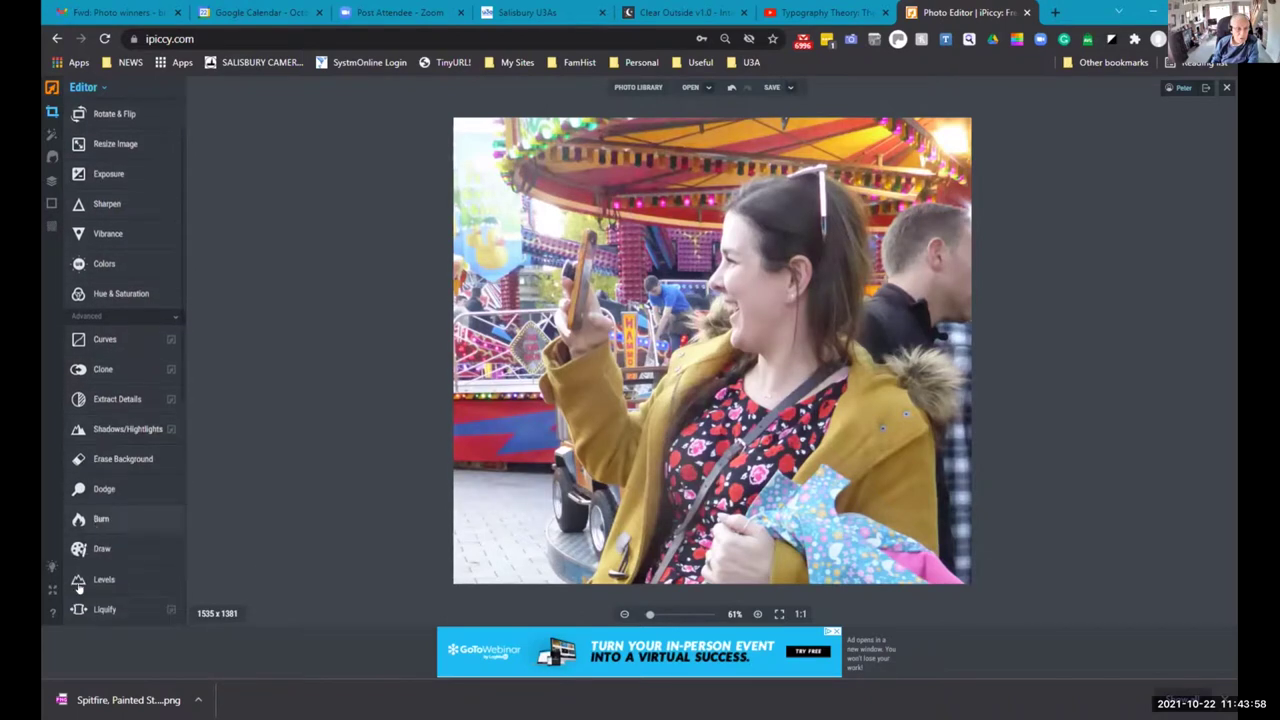
click(140, 570)
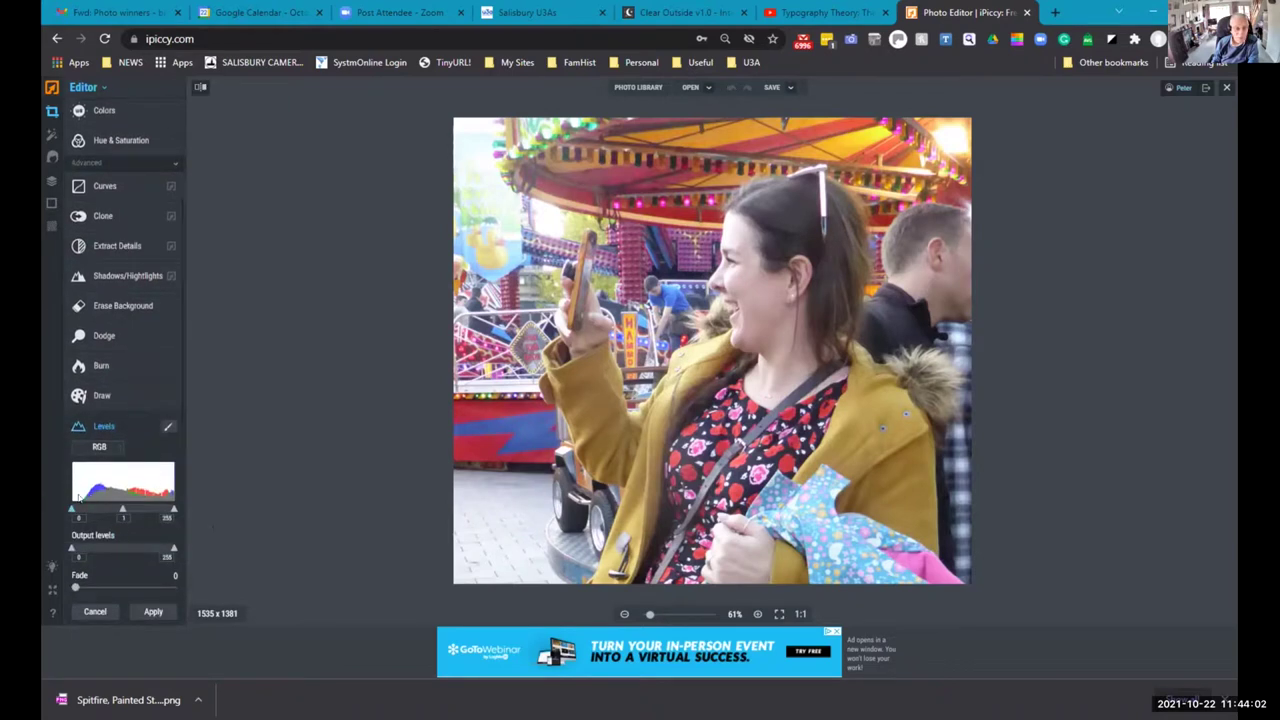
drag(71, 509, 80, 508)
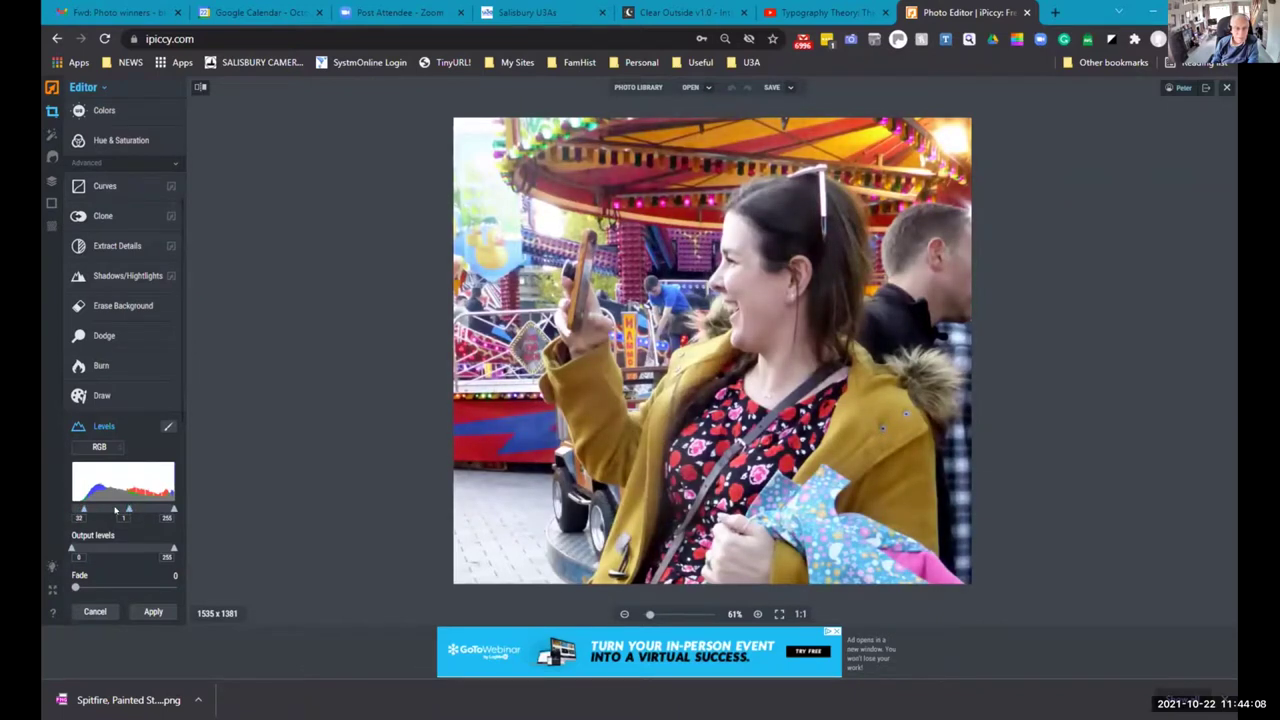
drag(127, 510, 132, 510)
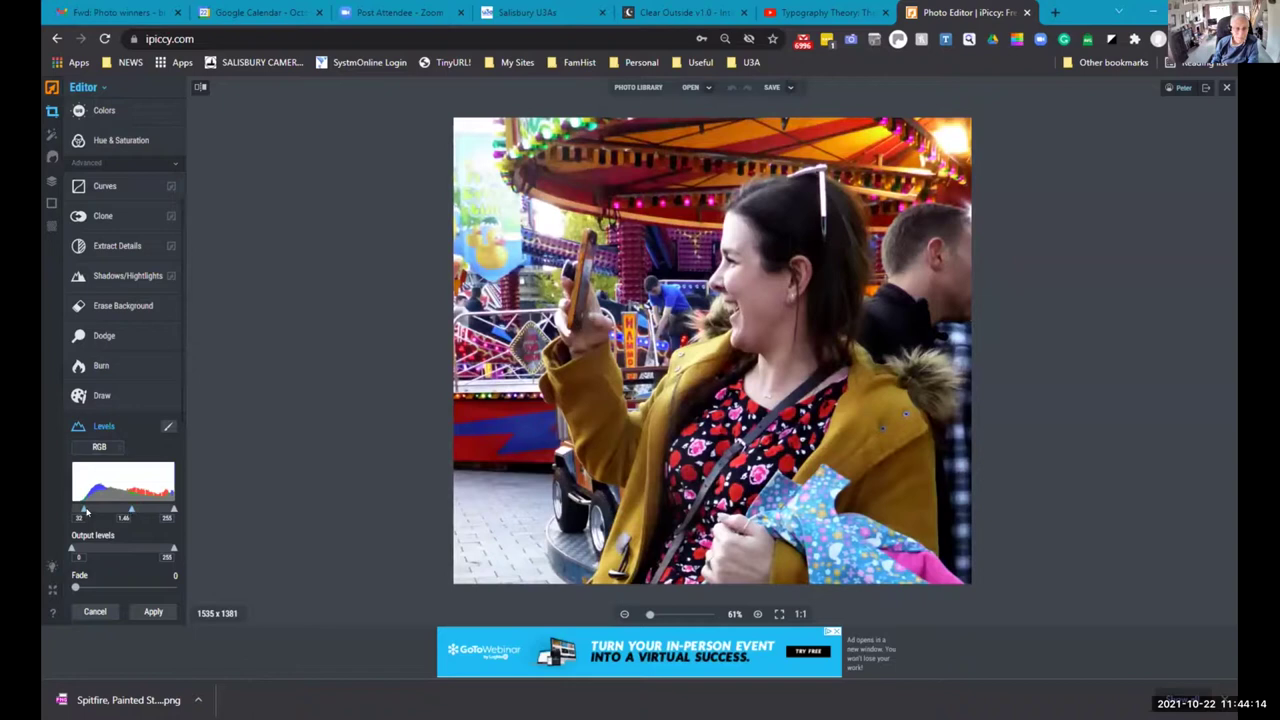
drag(80, 509, 76, 509)
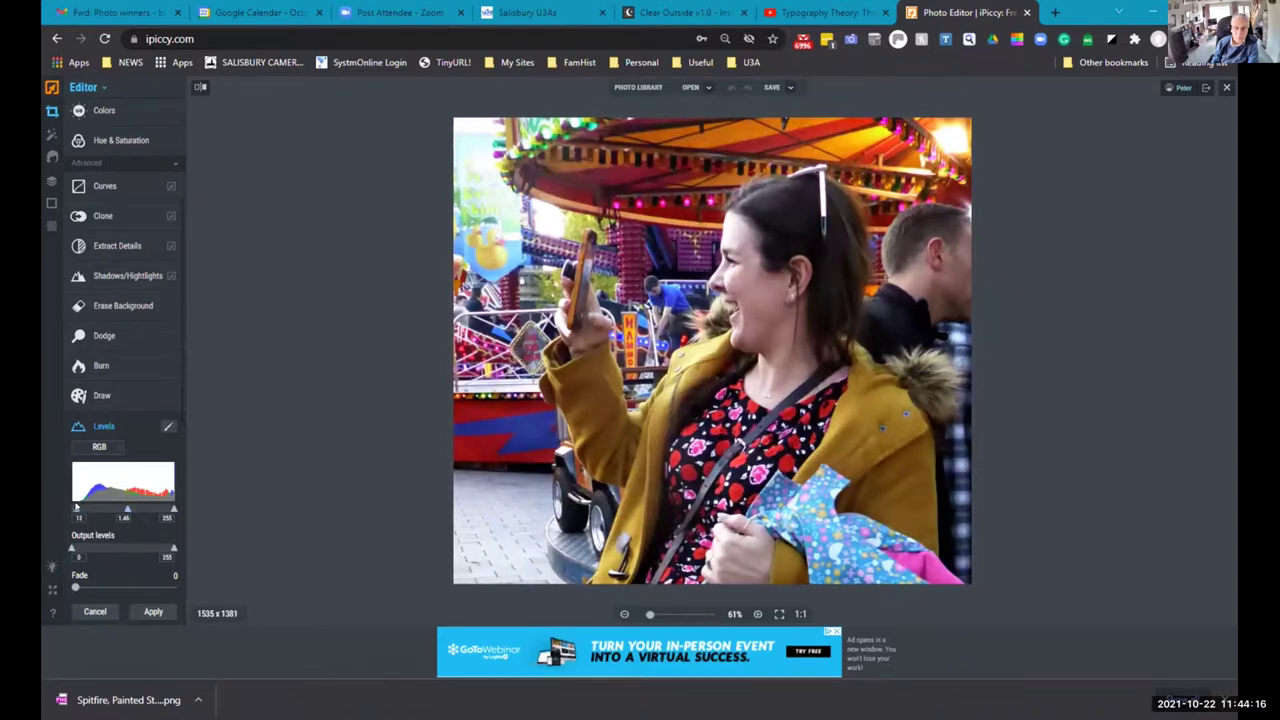
click(152, 612)
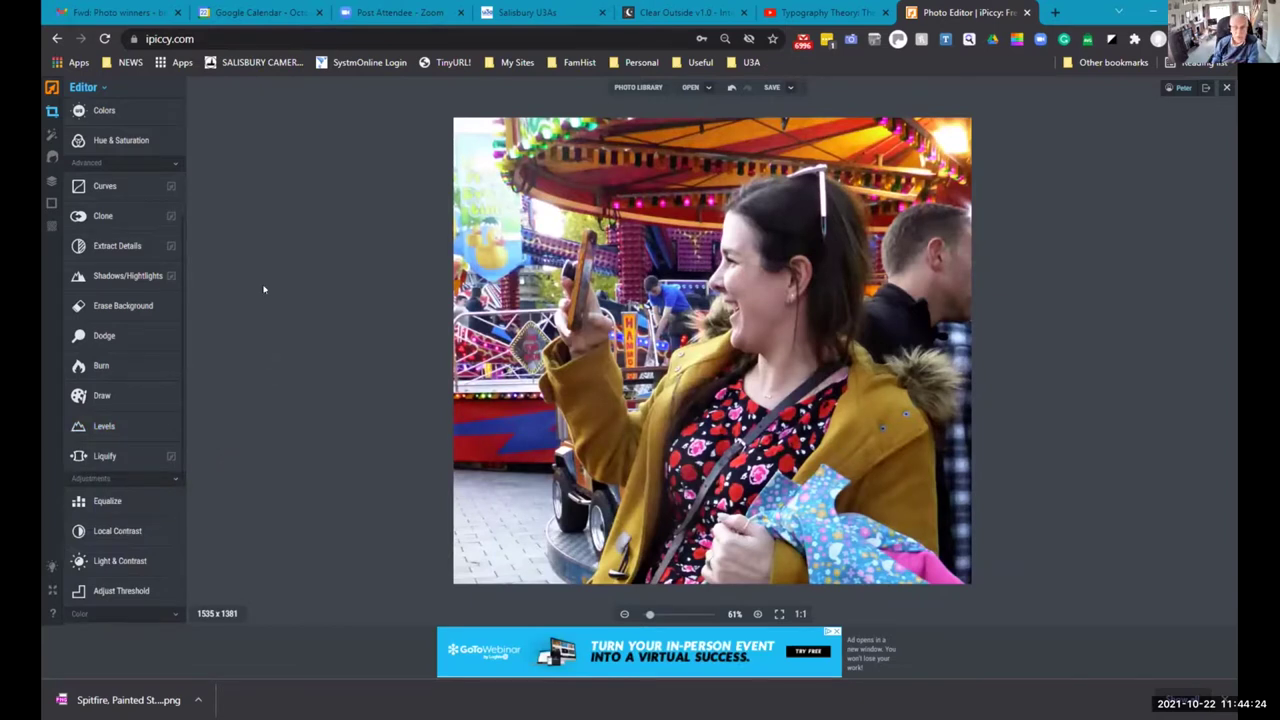
Add a text layer reading "Smartphonery" across the lower part of the woman's coat.
click(50, 178)
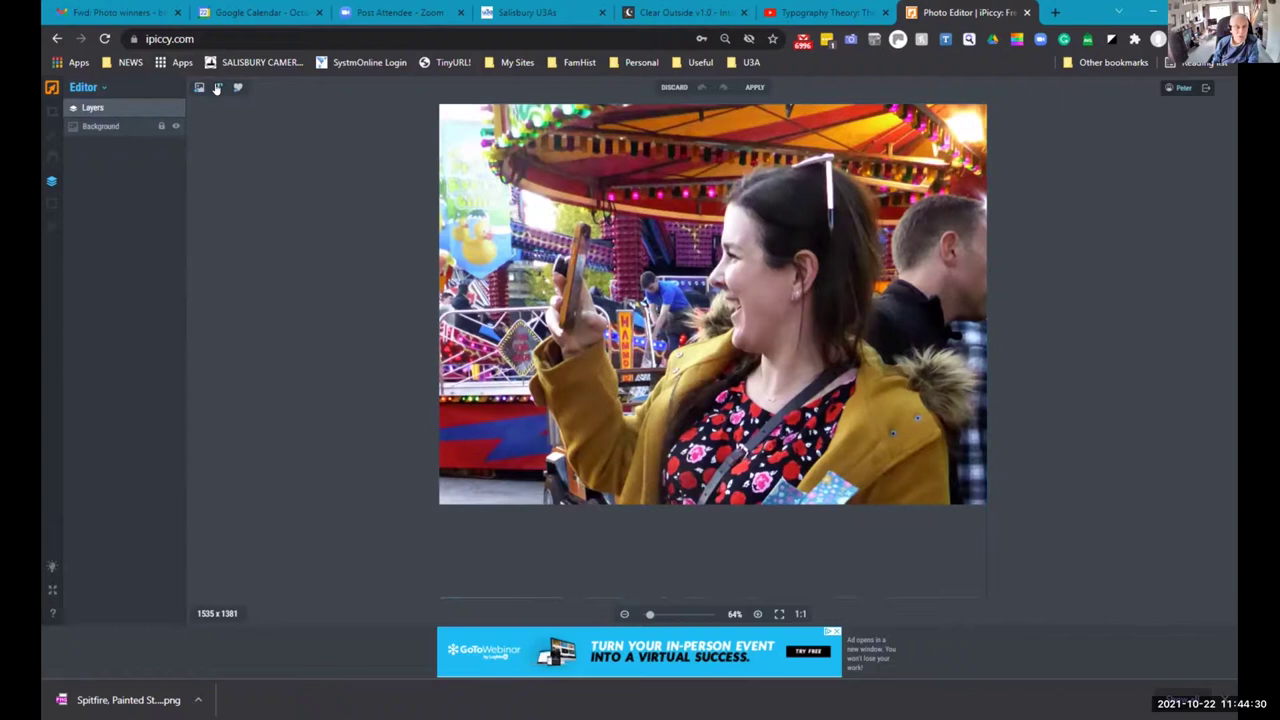
click(217, 88)
drag(722, 361, 713, 452)
drag(128, 245, 41, 258)
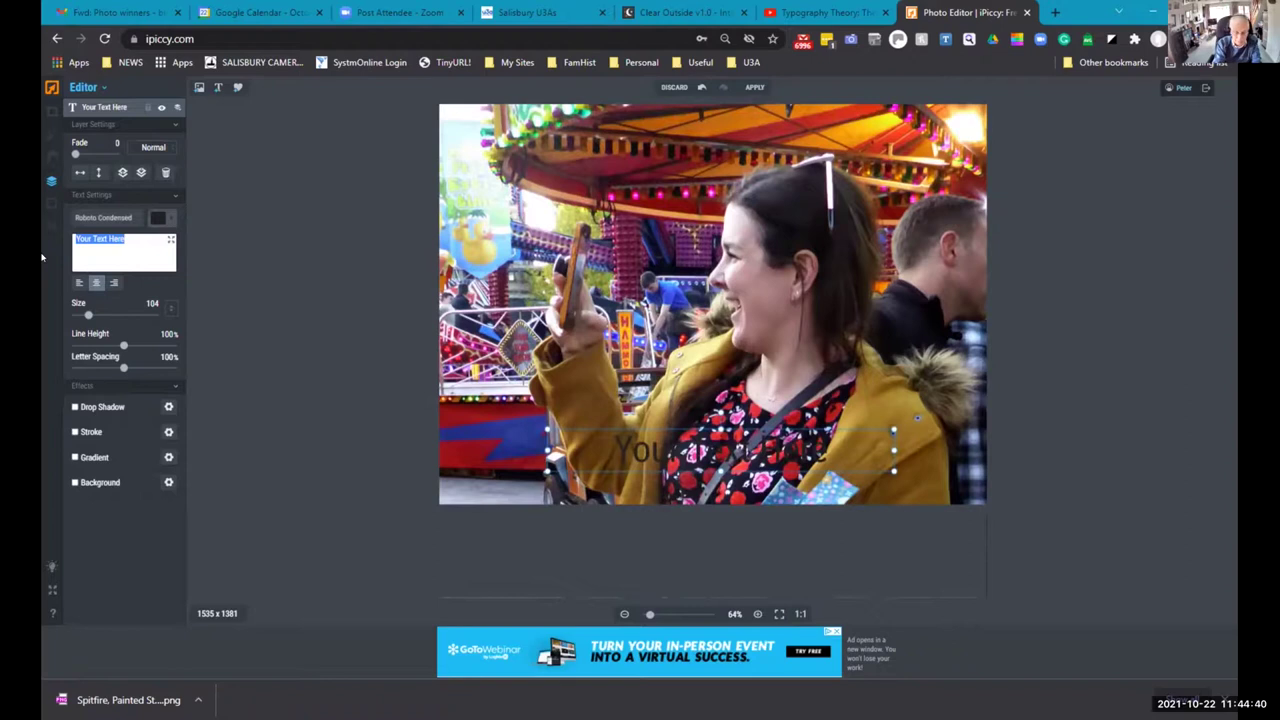
text(Smart)
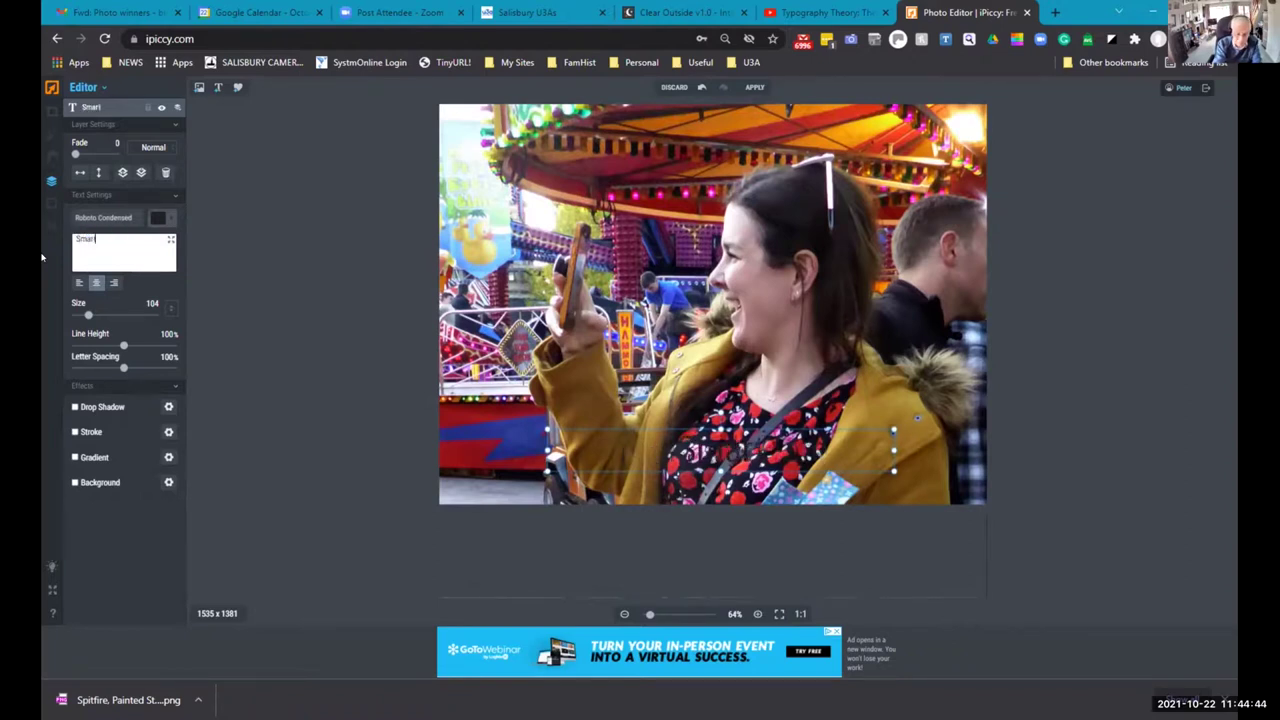
text(phon)
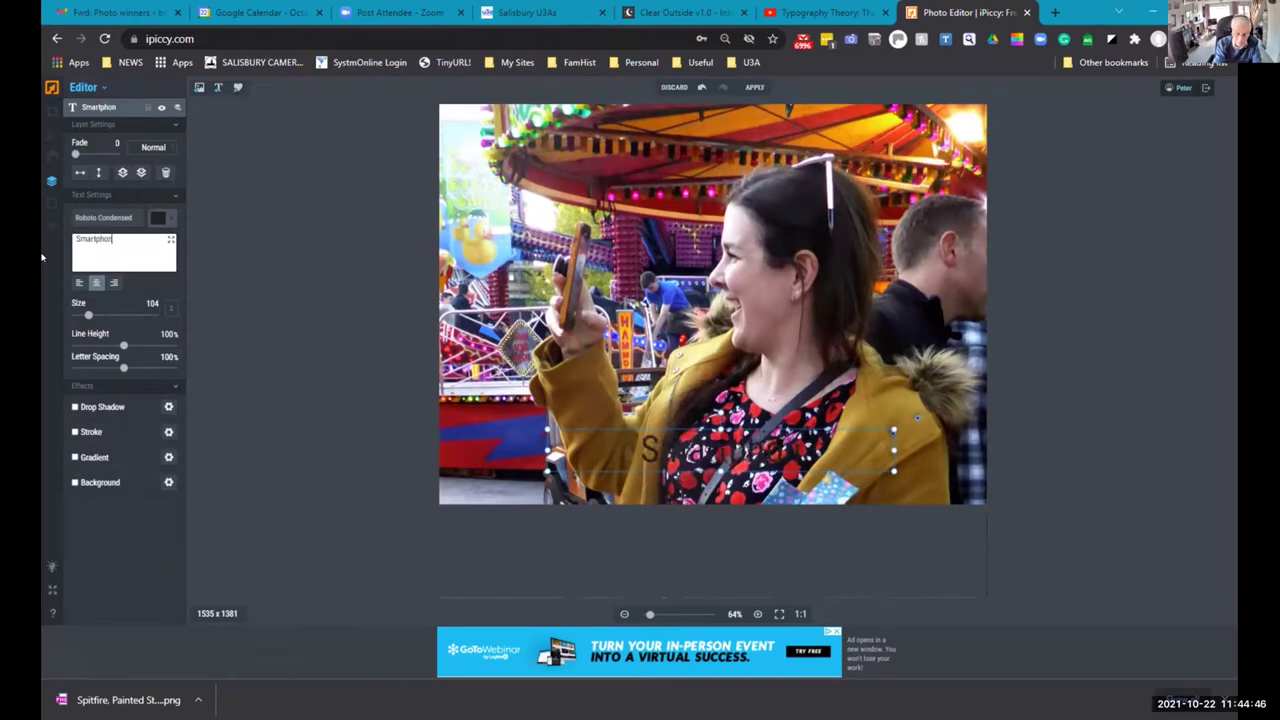
text(ery)
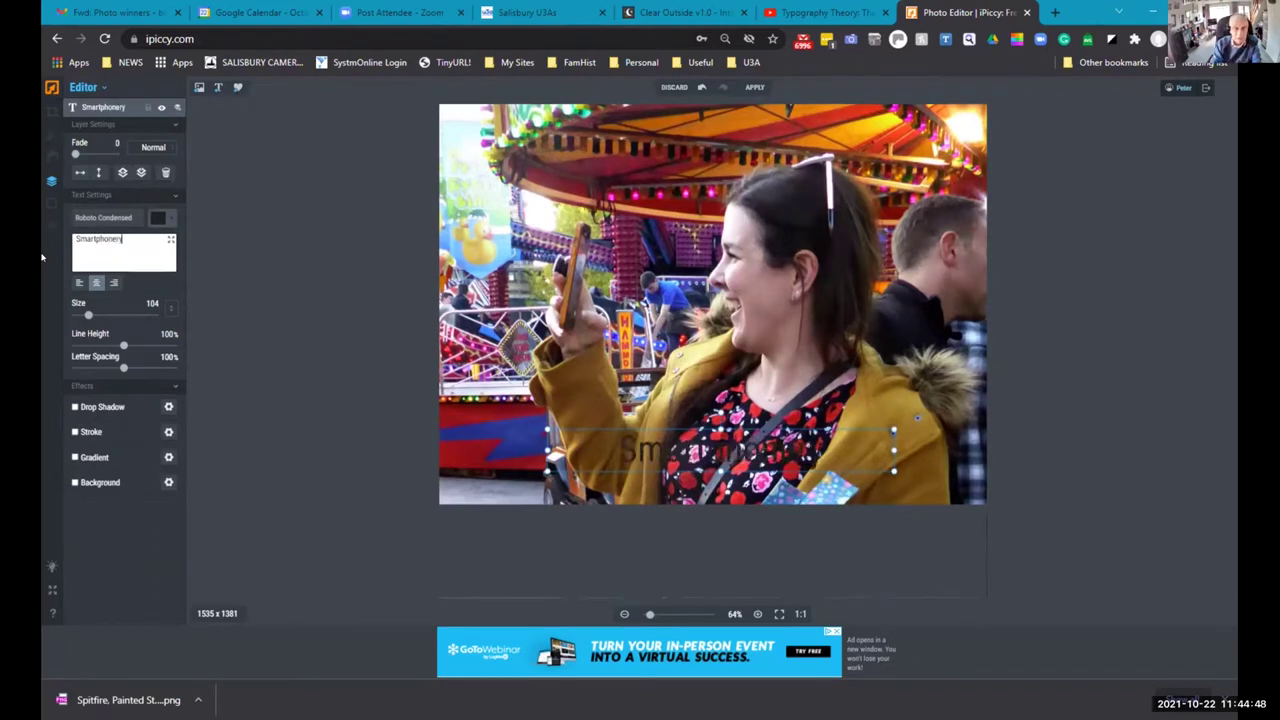
key(ctrl+a)
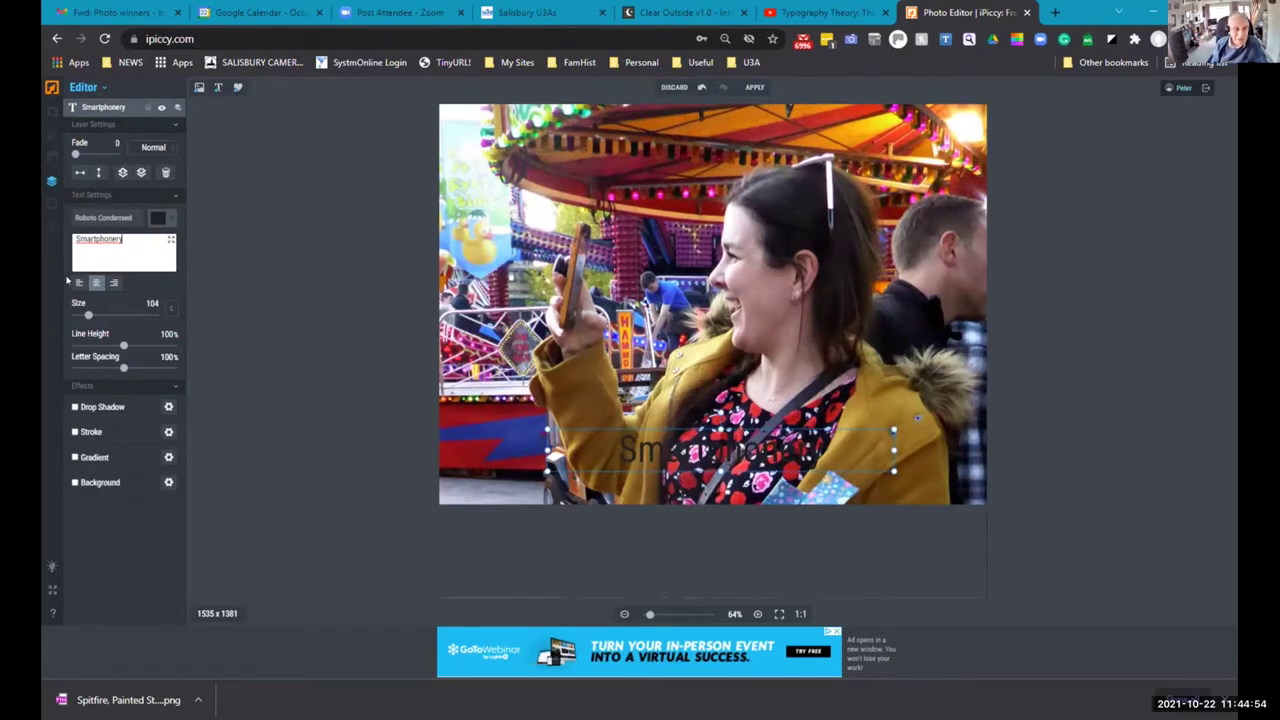
Format the Smartphonery caption in near-white at size 225 with 115% letter spacing.
click(156, 218)
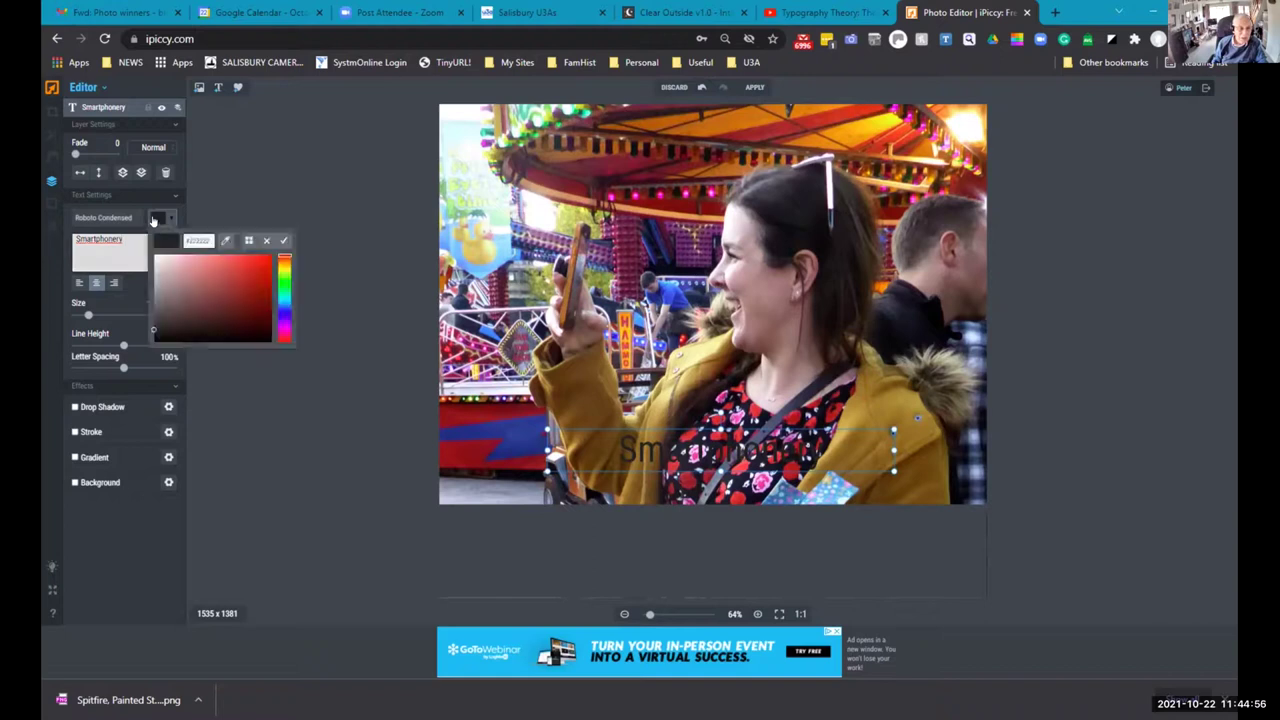
click(160, 271)
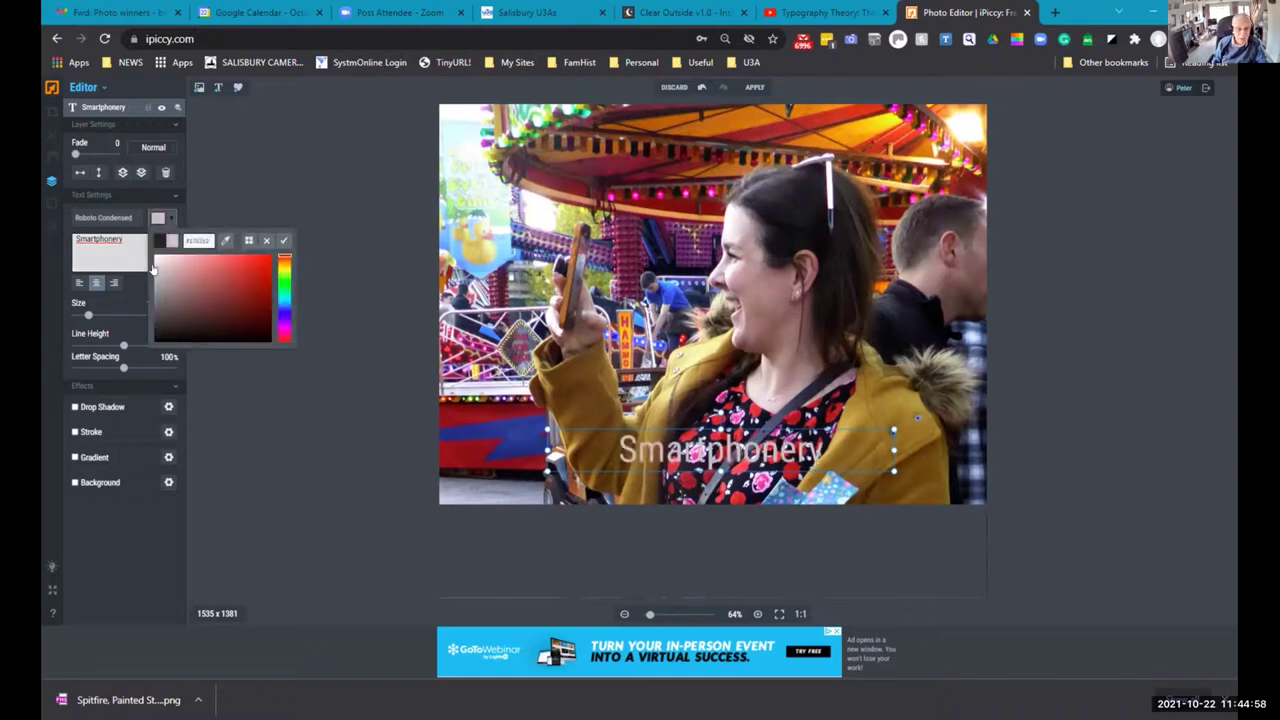
drag(151, 268, 151, 262)
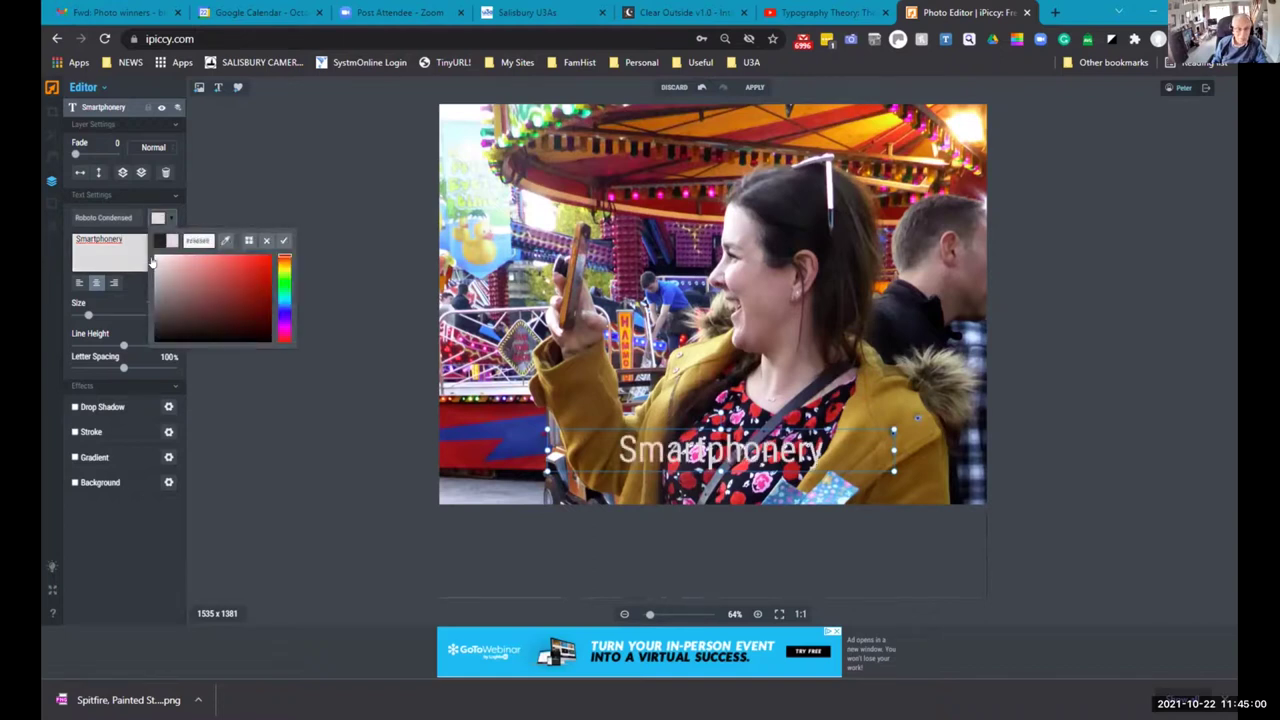
click(284, 242)
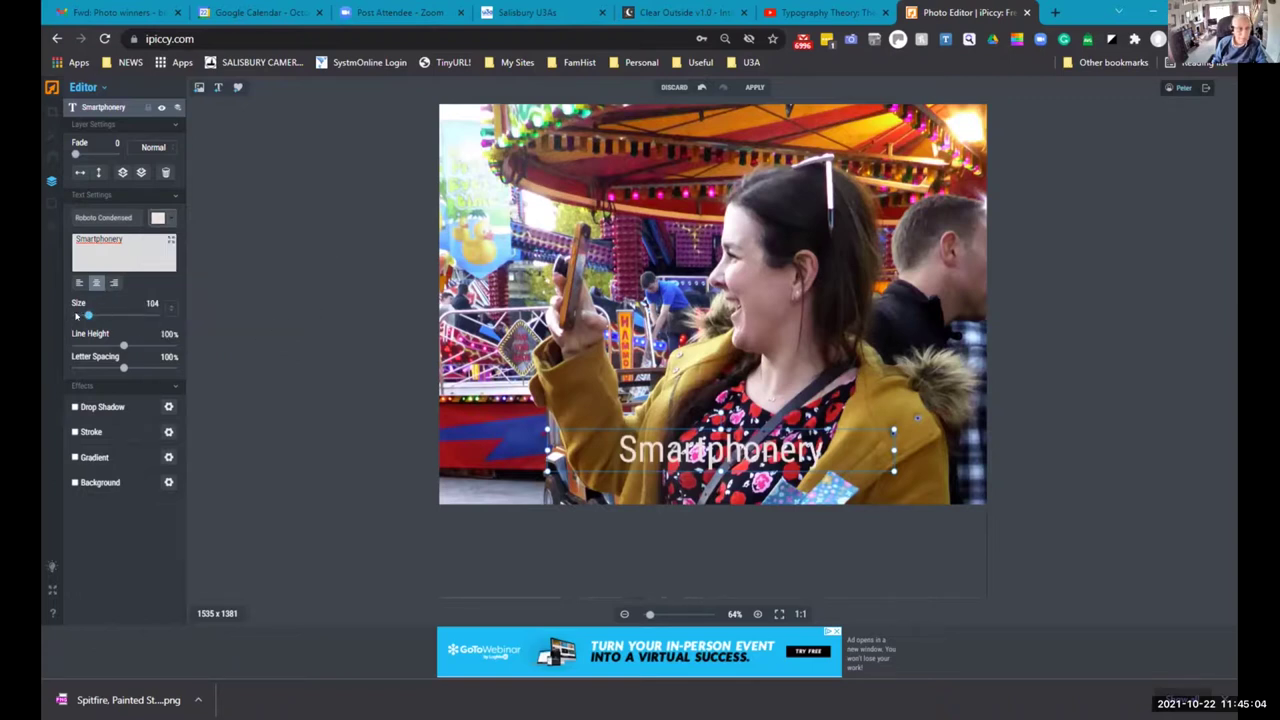
drag(88, 315, 104, 314)
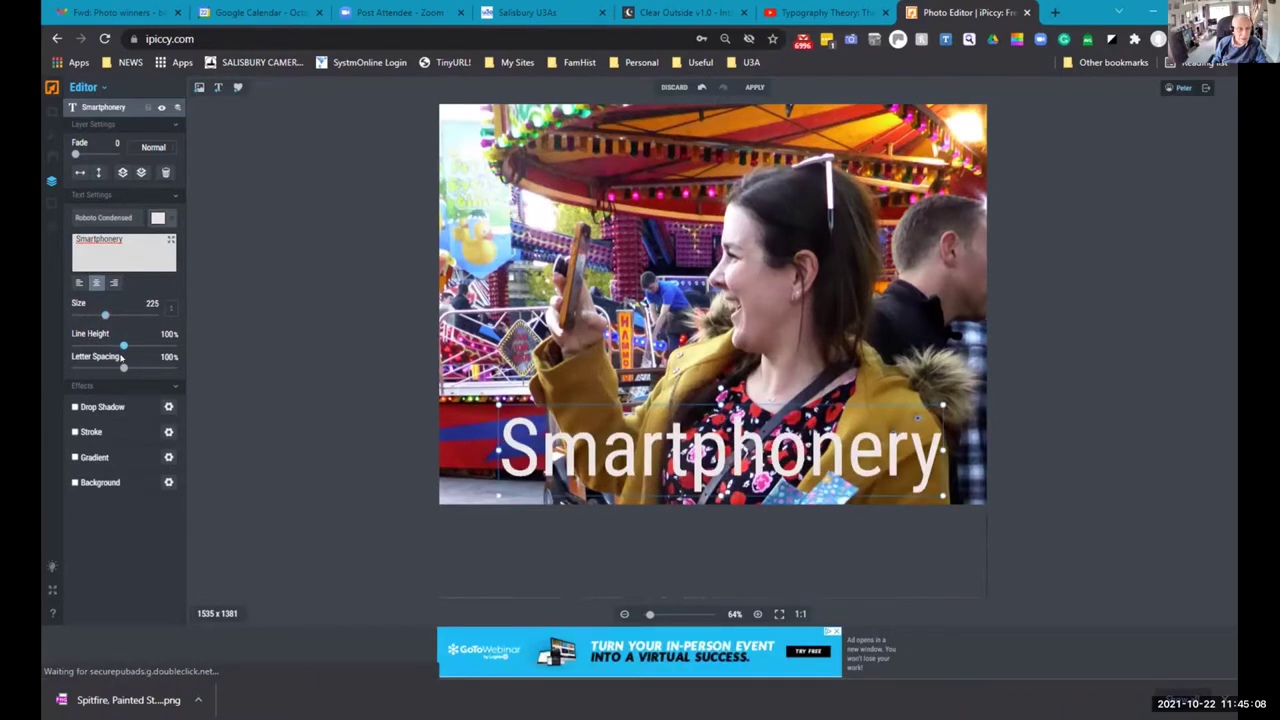
drag(123, 368, 130, 368)
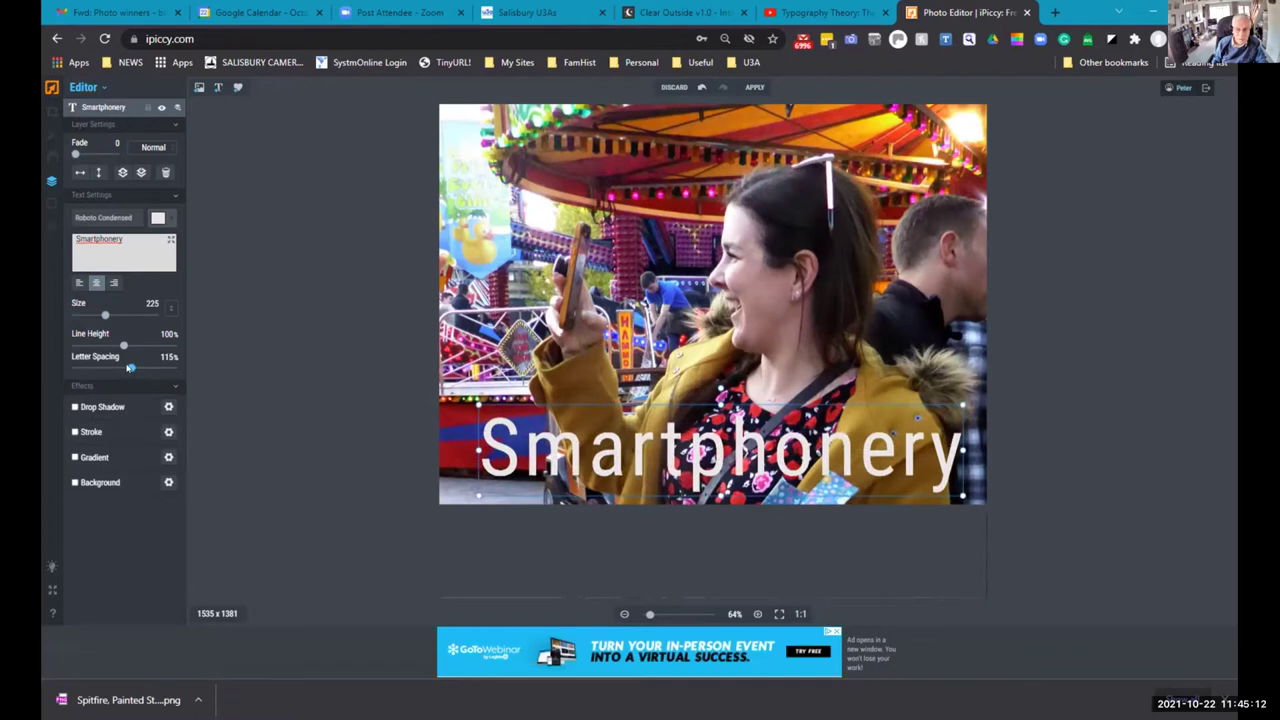
Add a drop shadow to the caption with size 7, angle 40, distance 19 and opacity 81.
click(74, 407)
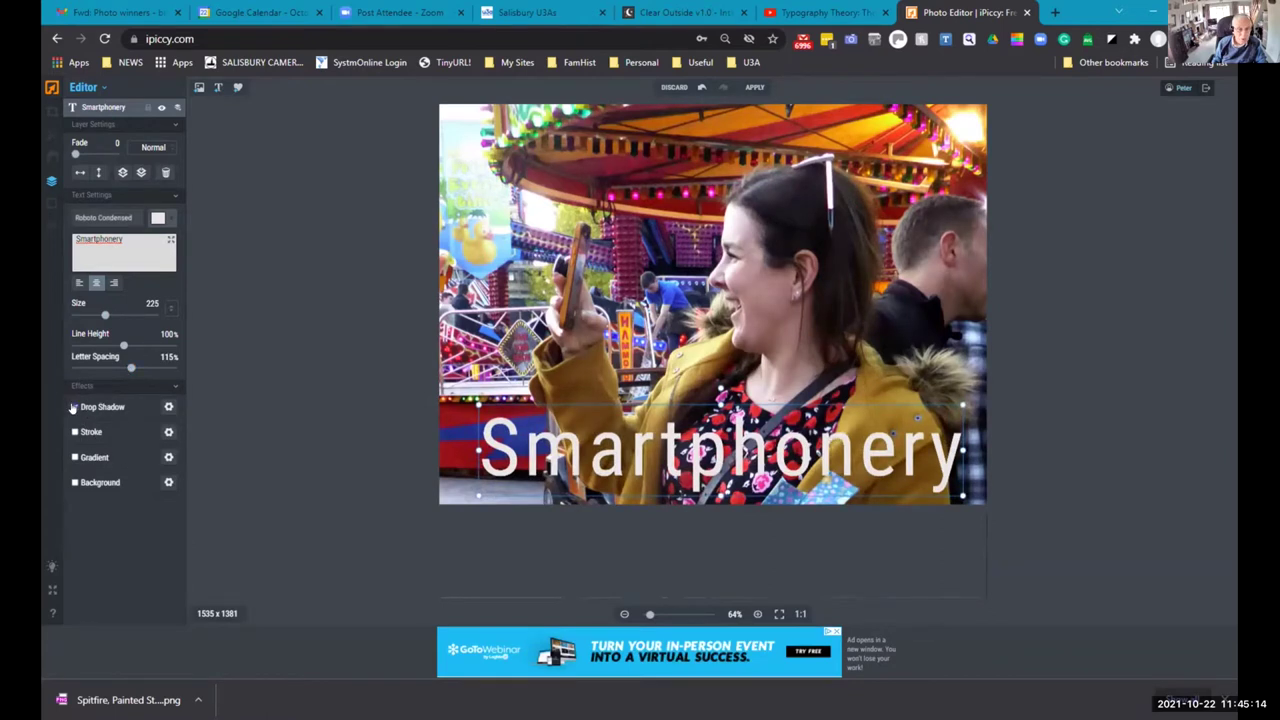
click(167, 408)
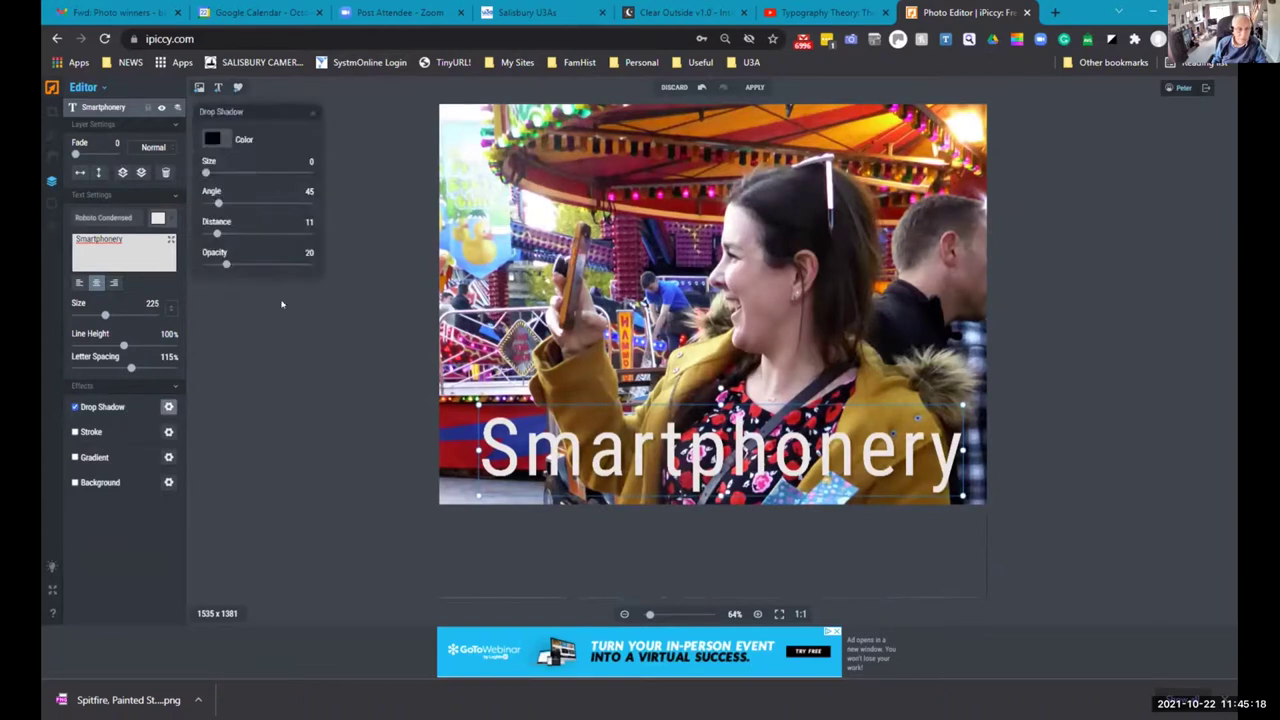
drag(226, 264, 285, 276)
drag(217, 234, 212, 174)
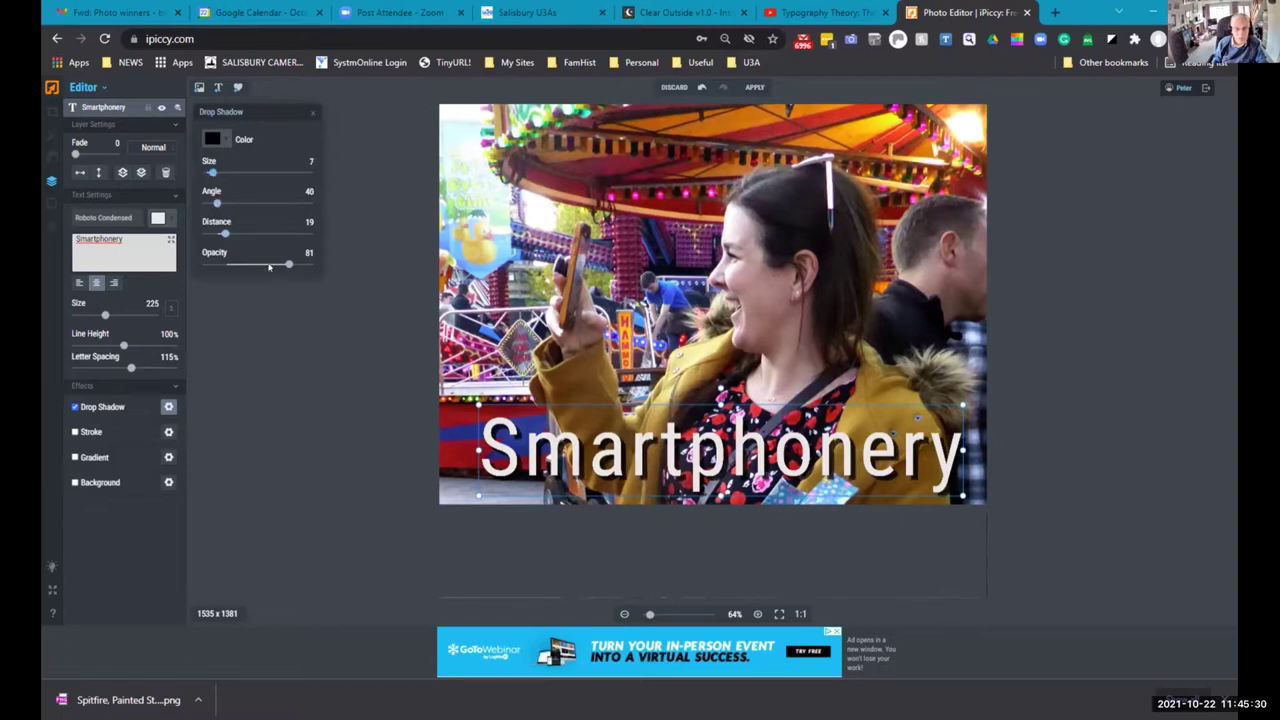
Try a blue swatch for the caption's drop shadow, then settle on violet as its colour.
click(211, 139)
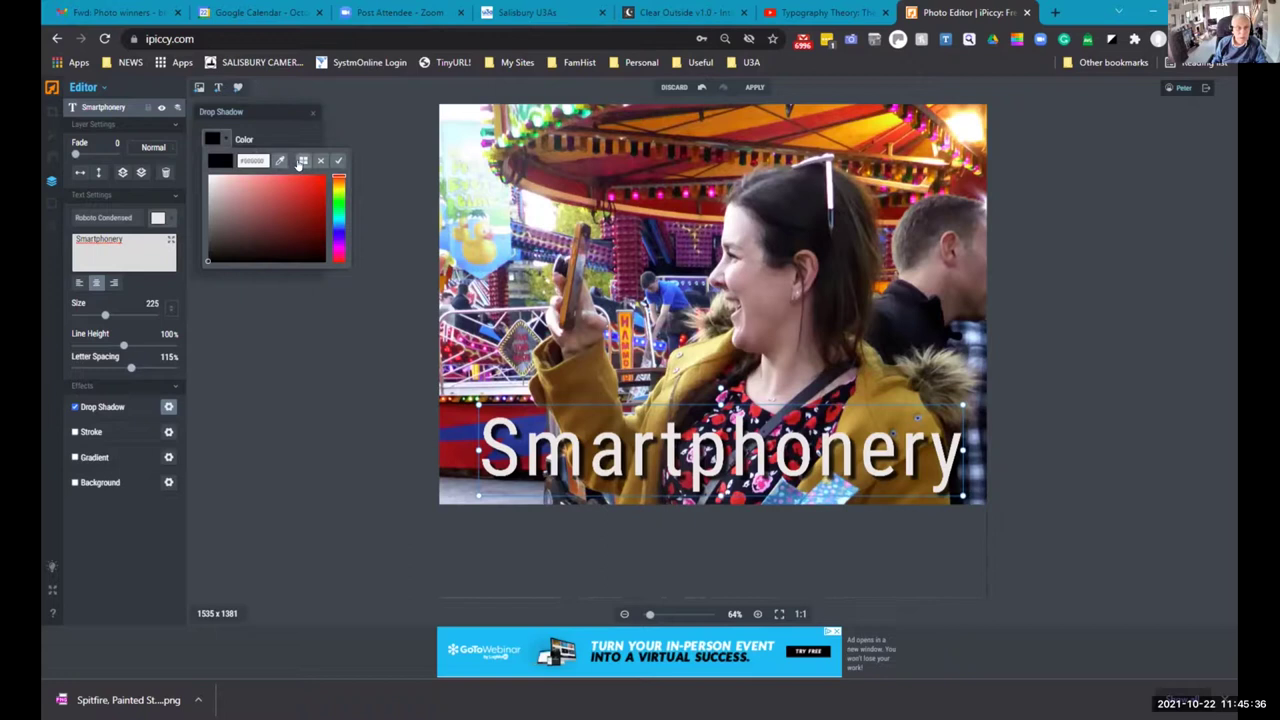
click(301, 162)
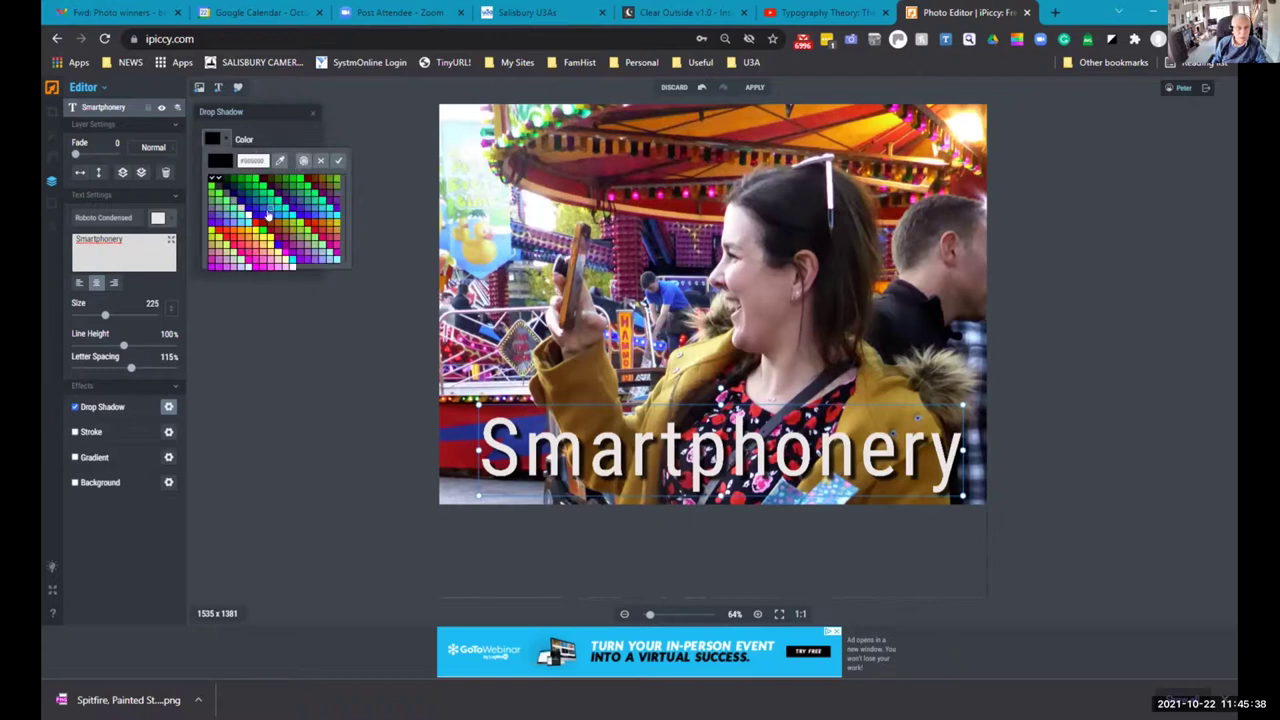
click(262, 215)
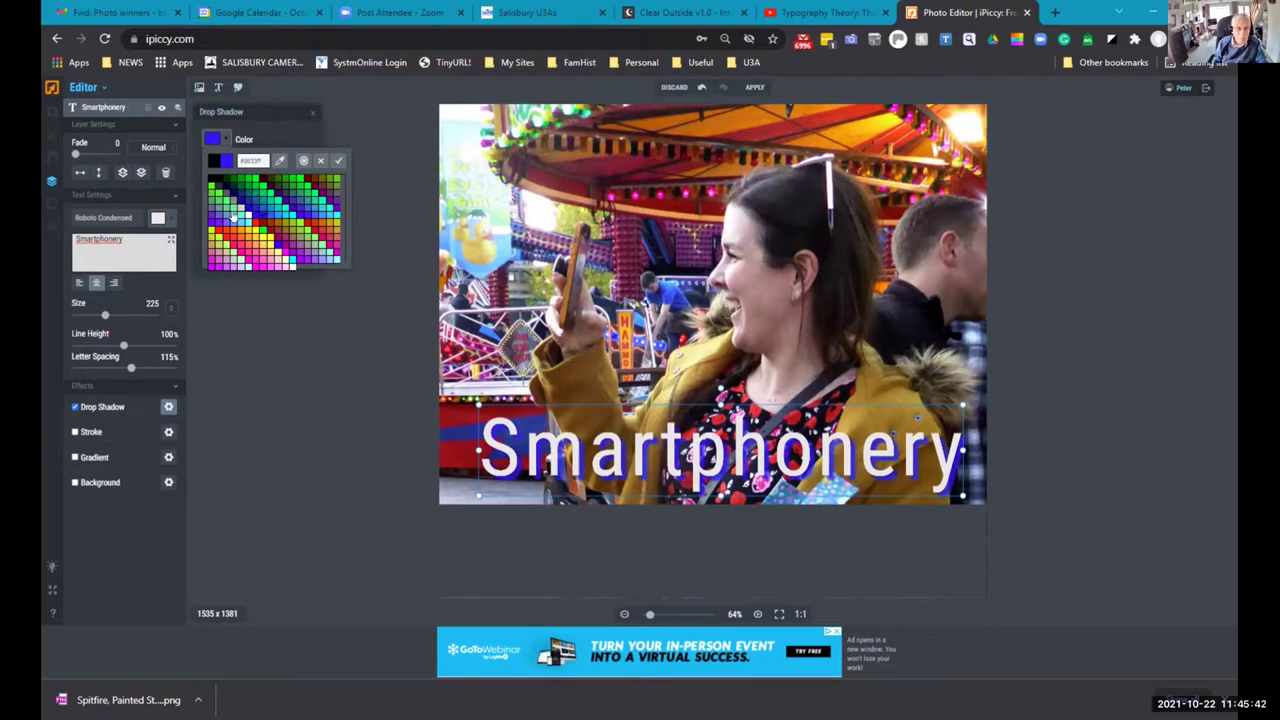
click(217, 224)
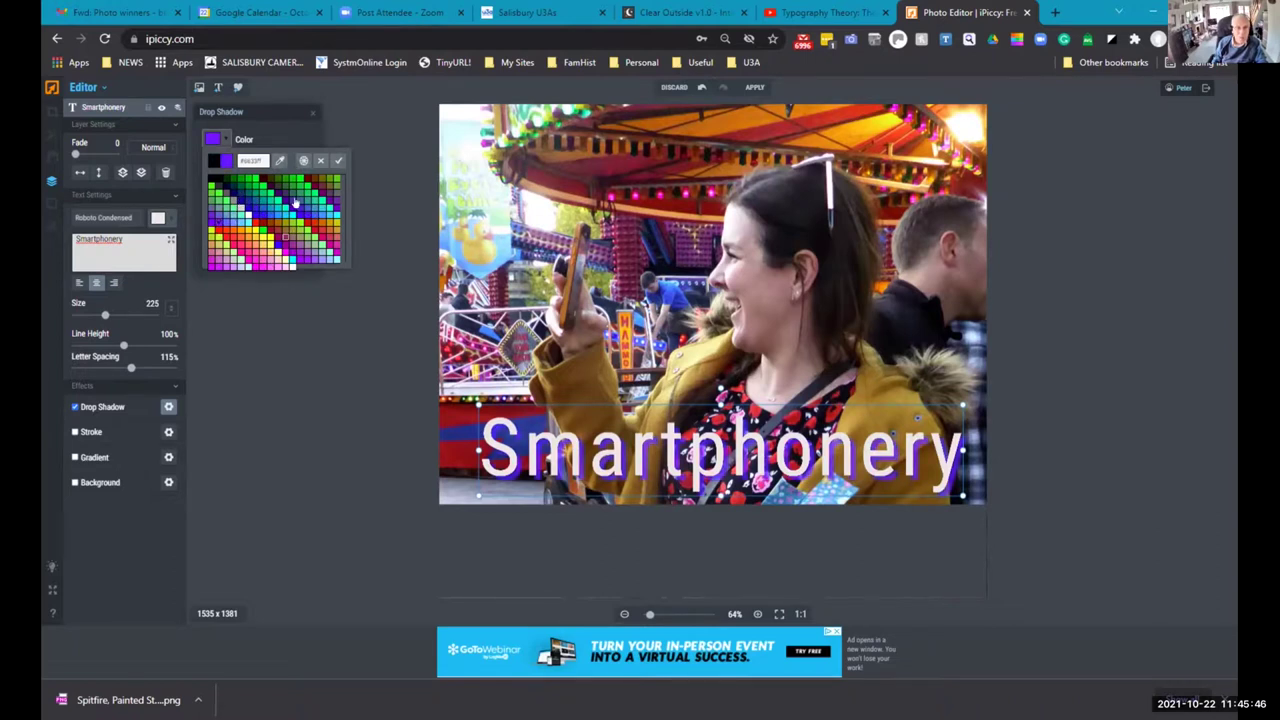
click(337, 162)
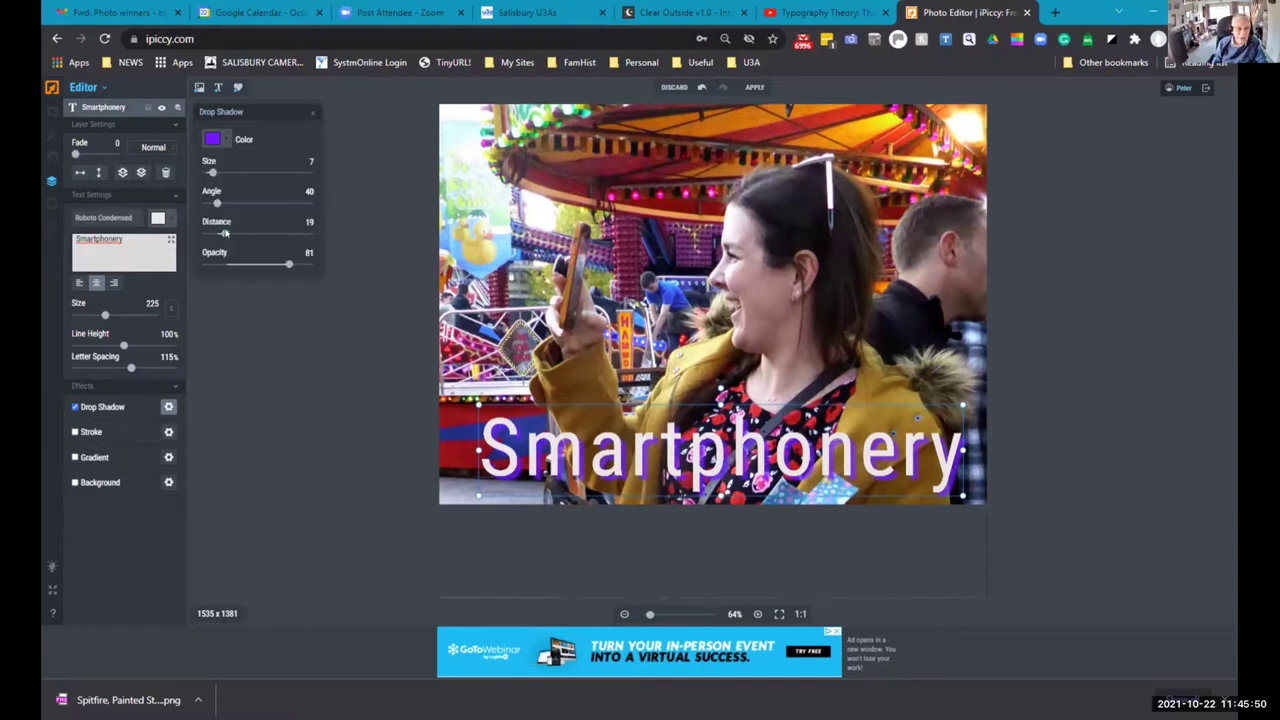
Soften and strengthen the caption's drop shadow with size 13 and opacity 100.
mouse_move(224, 232)
mouse_down()
mouse_move(242, 233)
mouse_move(214, 238)
mouse_move(225, 240)
mouse_up()
drag(206, 173, 219, 173)
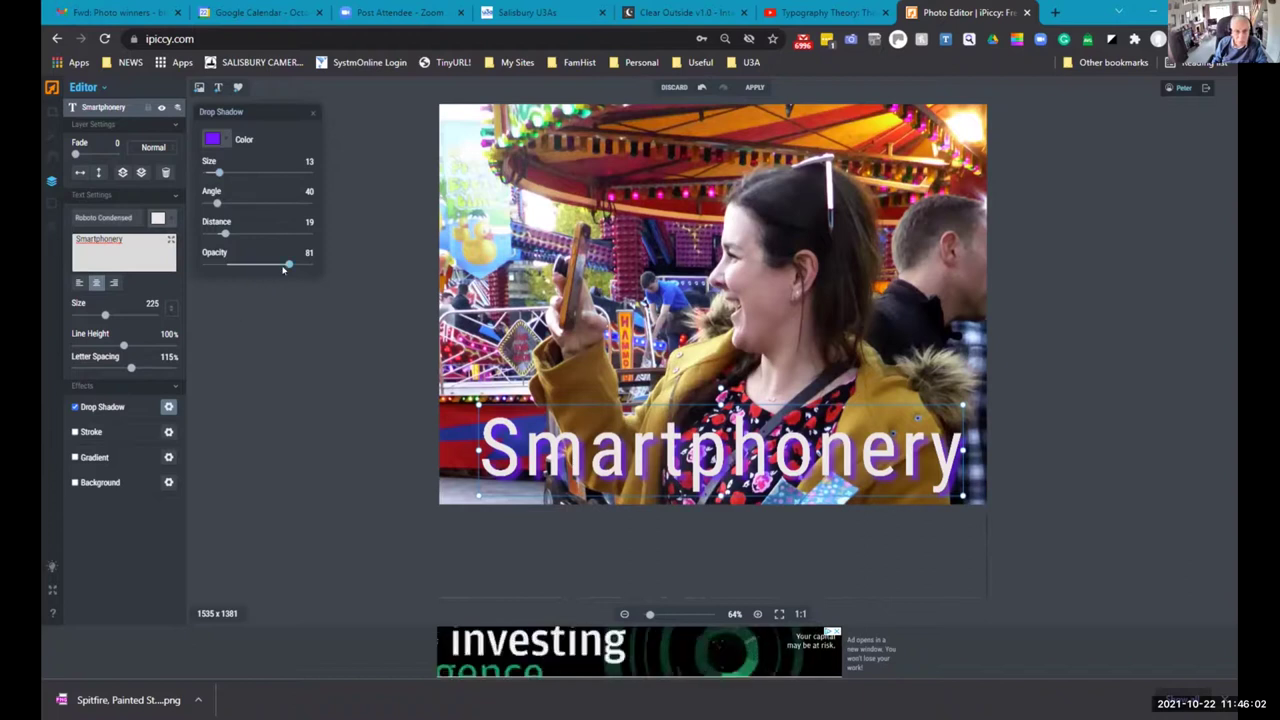
drag(288, 264, 309, 266)
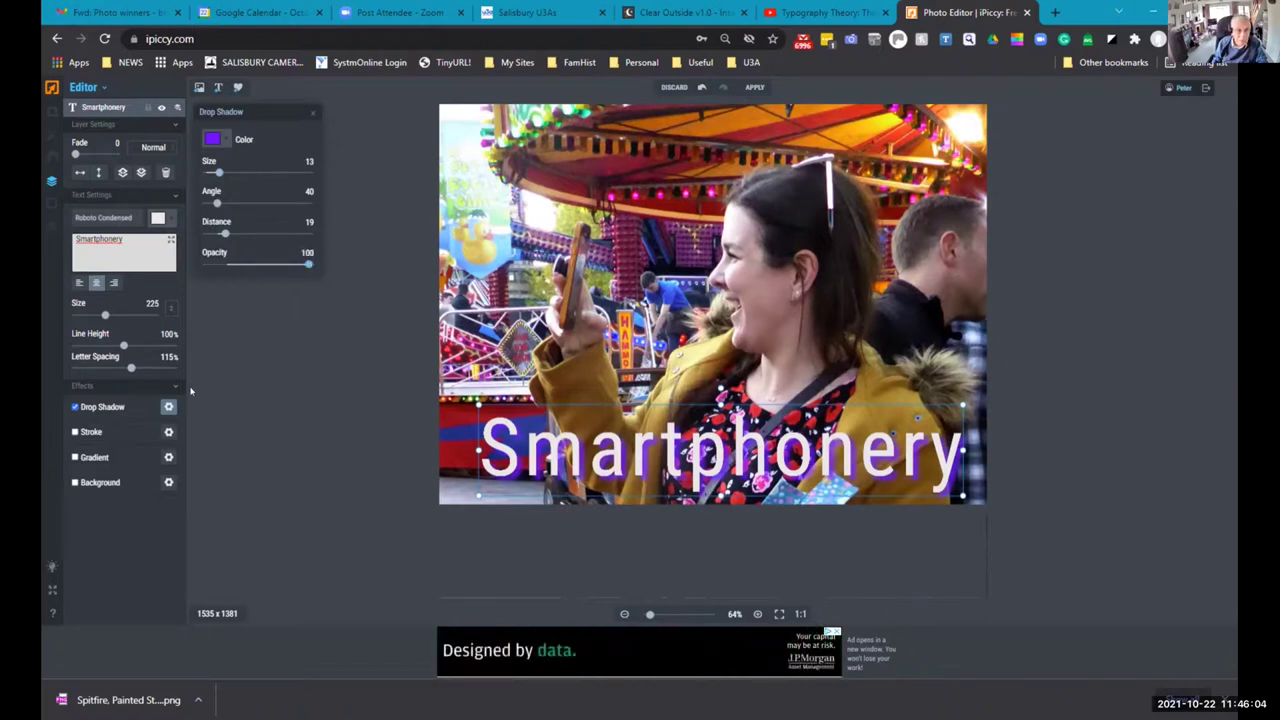
Add an outer stroke in very dark navy around the caption's letters.
click(73, 432)
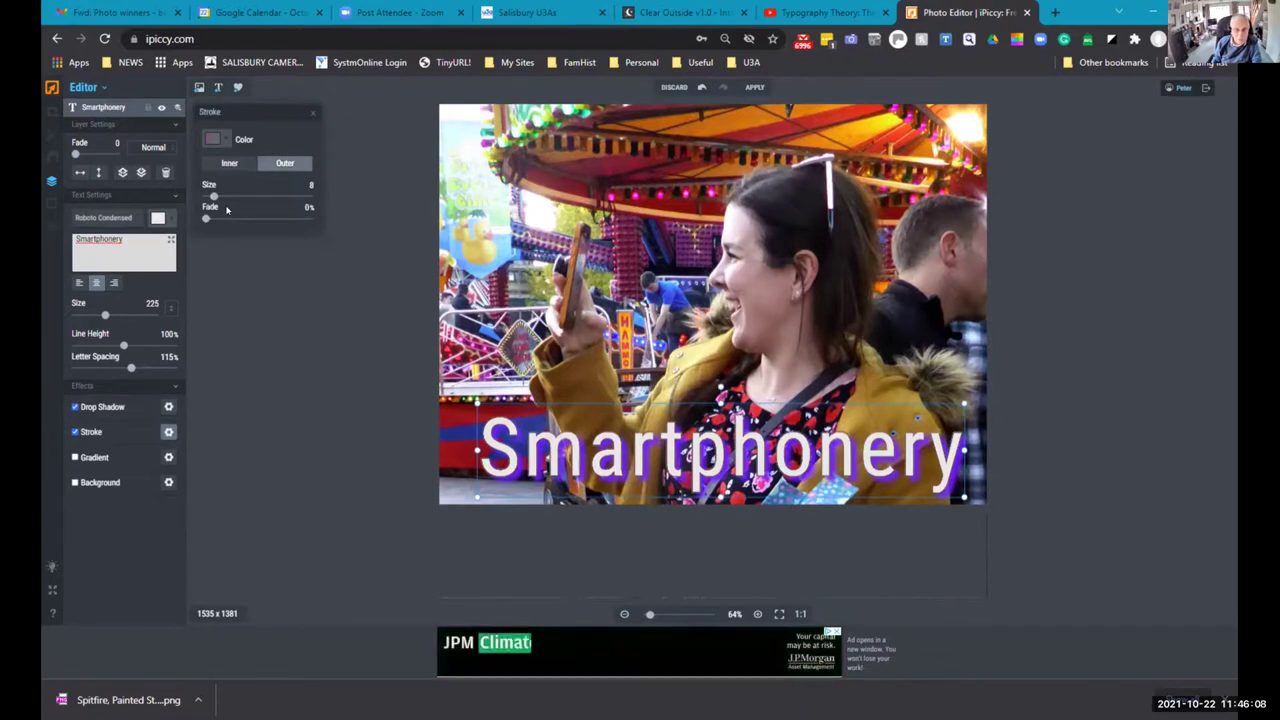
click(210, 140)
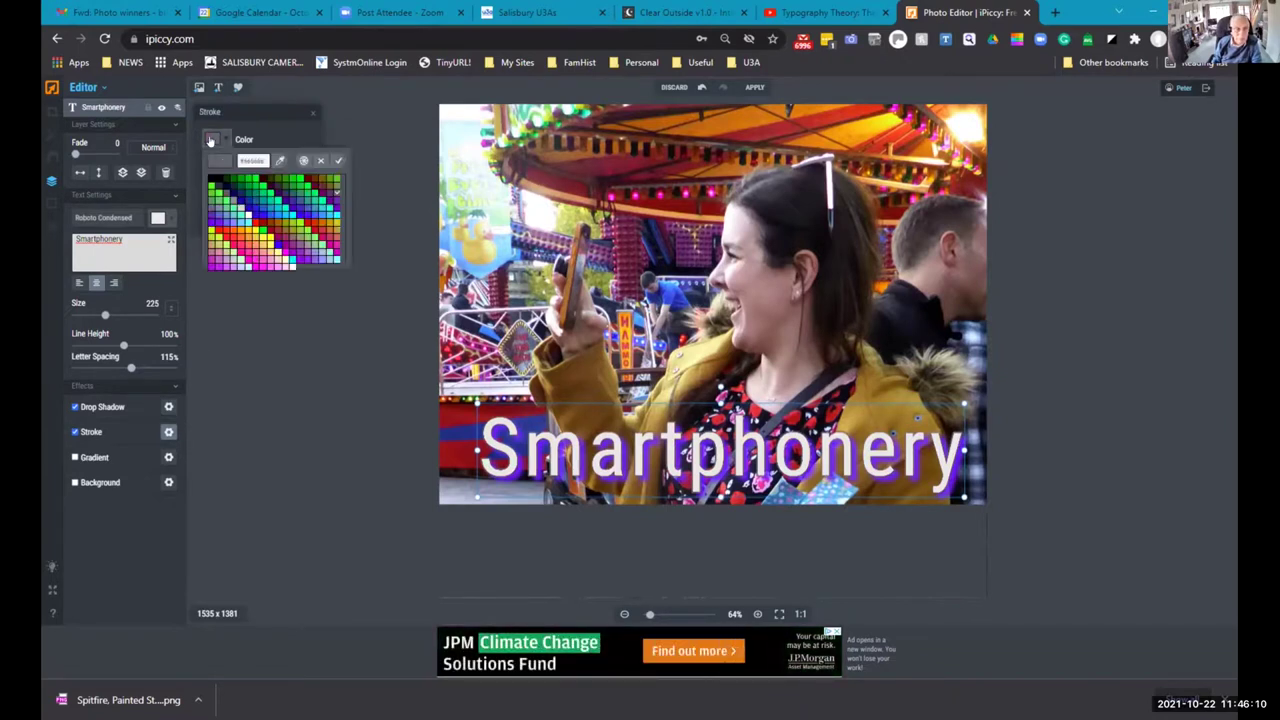
click(224, 187)
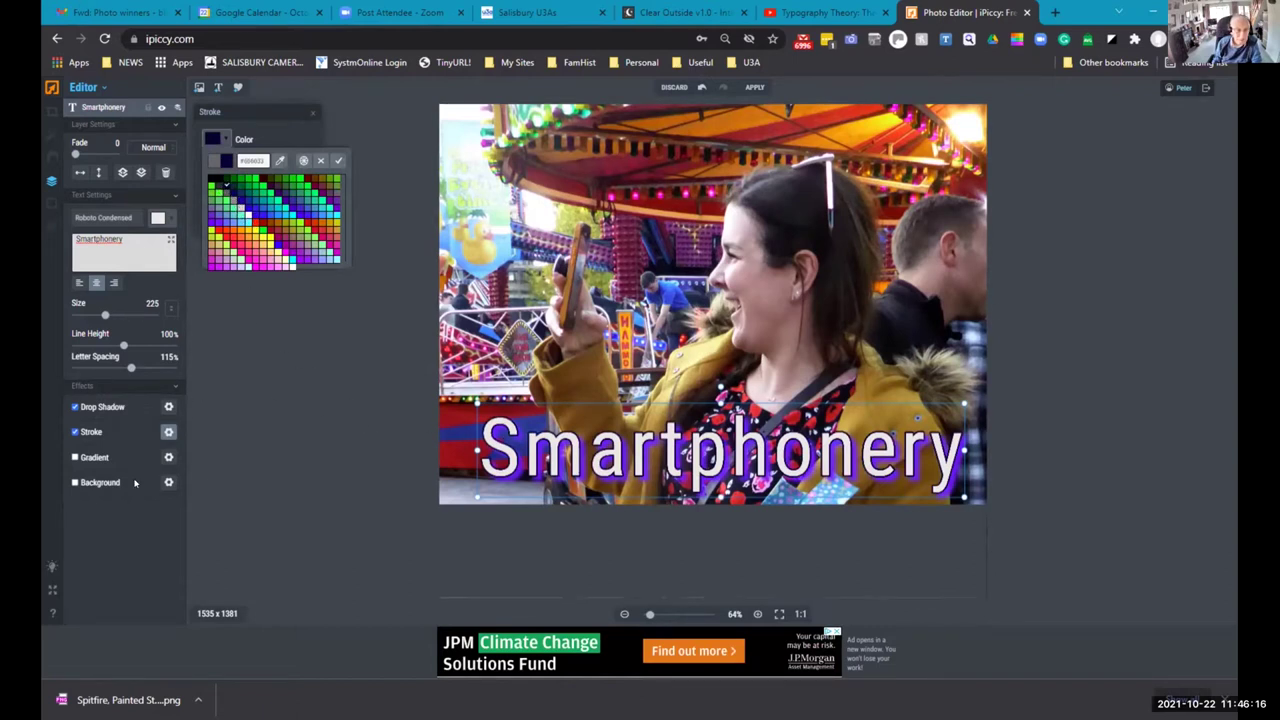
Add a blue background band behind the caption and set its fade to 75%.
click(74, 483)
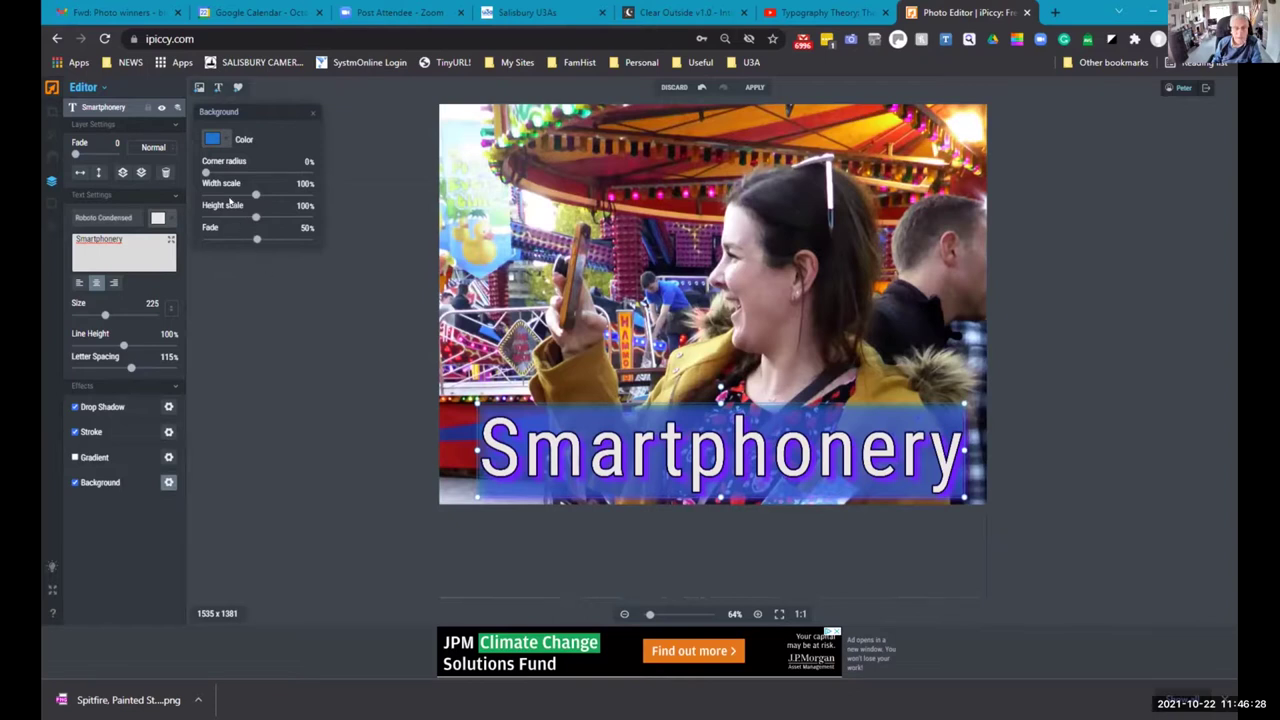
drag(257, 243, 283, 259)
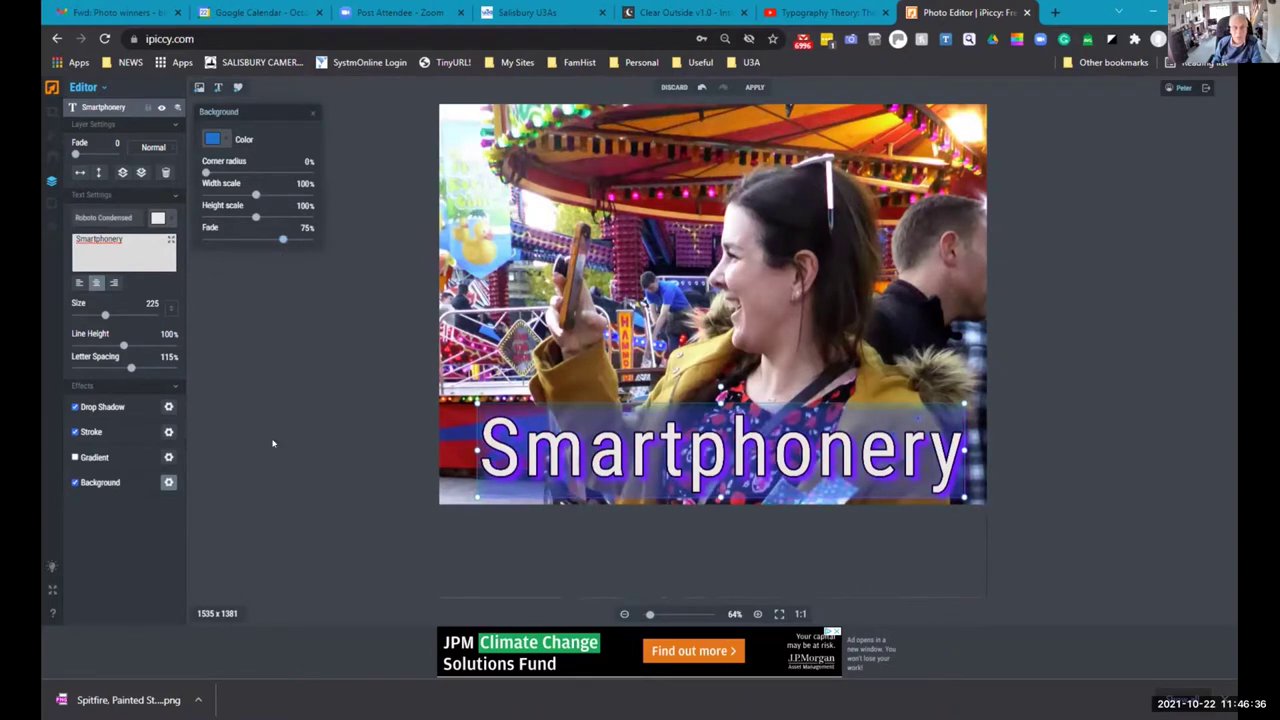
click(287, 496)
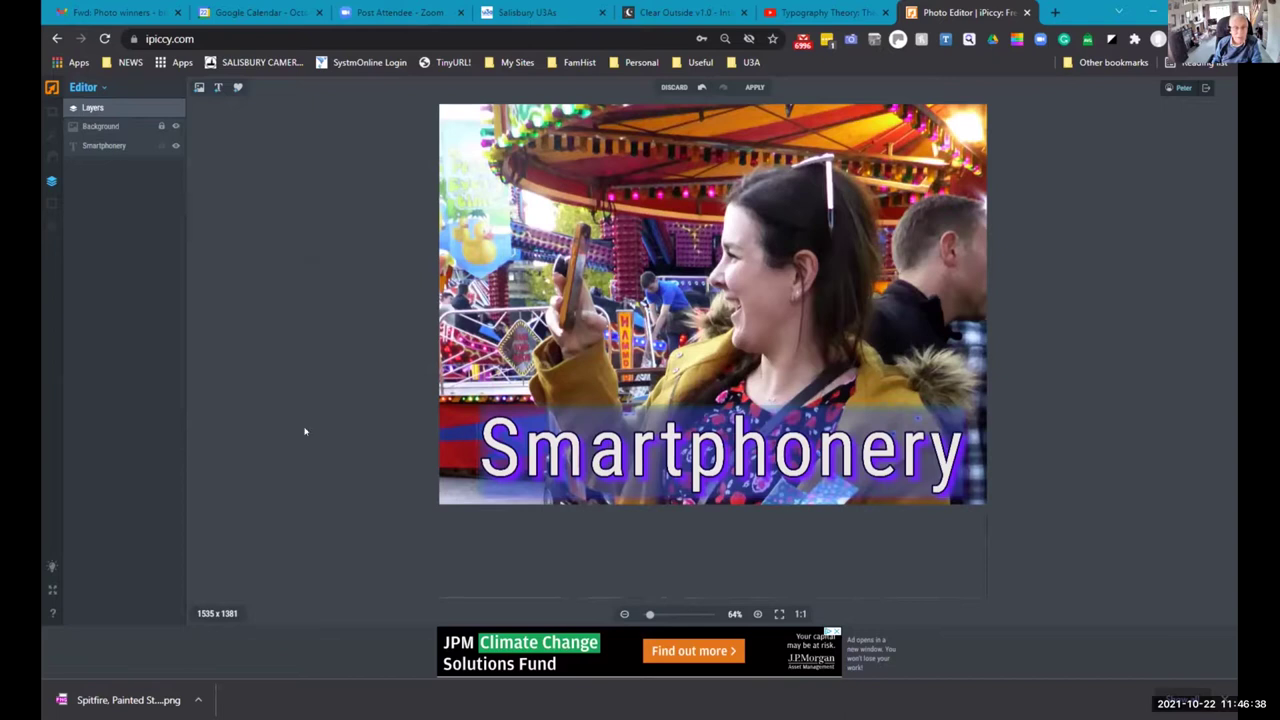
Flatten the caption into the photo, save it to the Photo Library and continue editing.
click(755, 88)
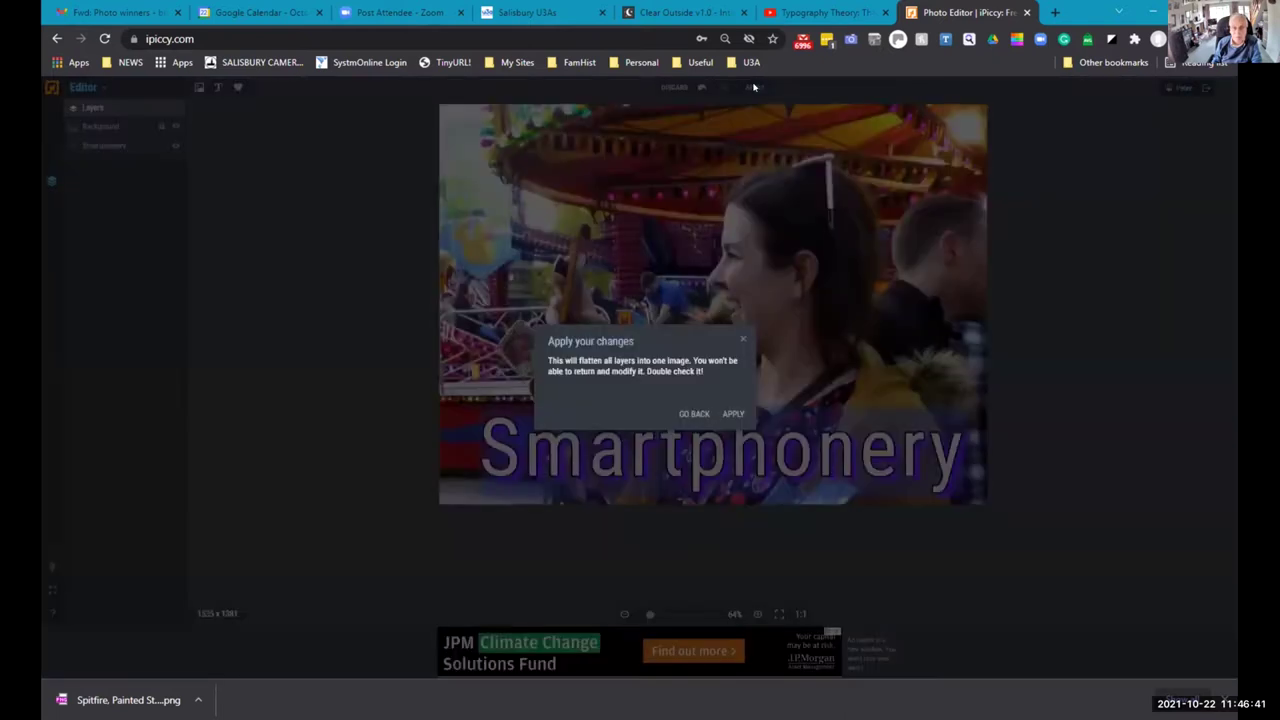
click(731, 416)
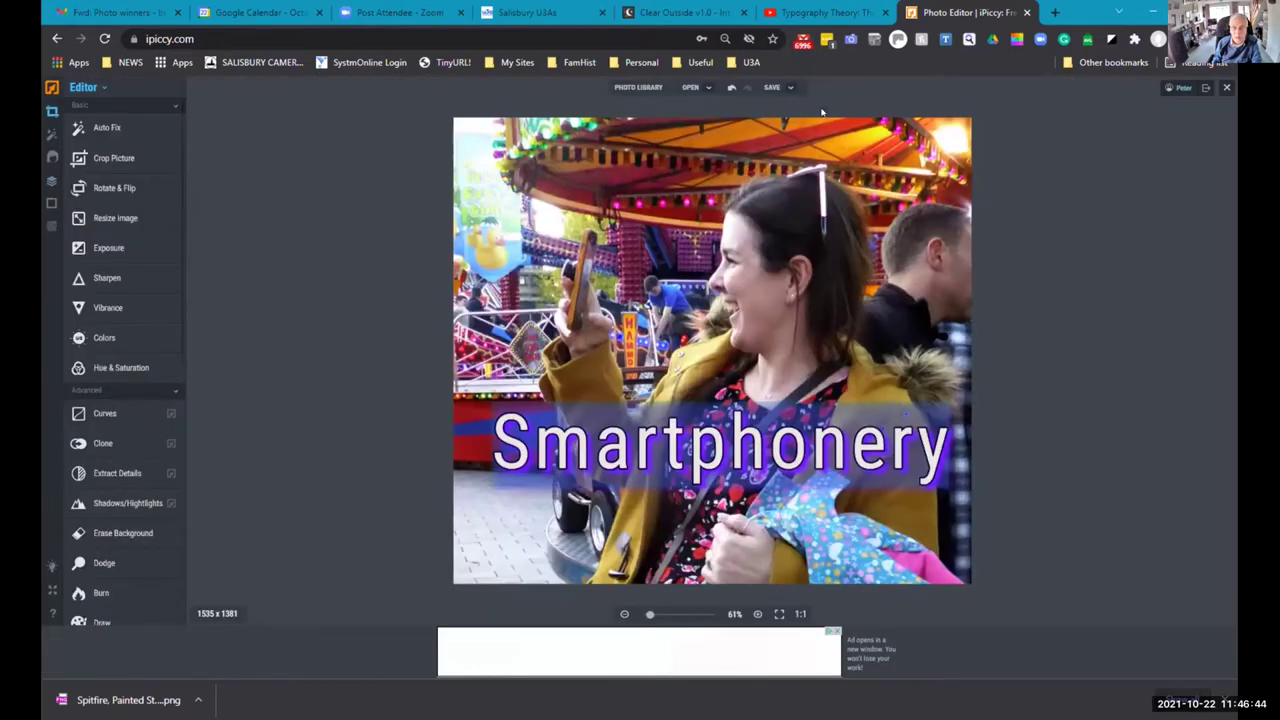
click(789, 88)
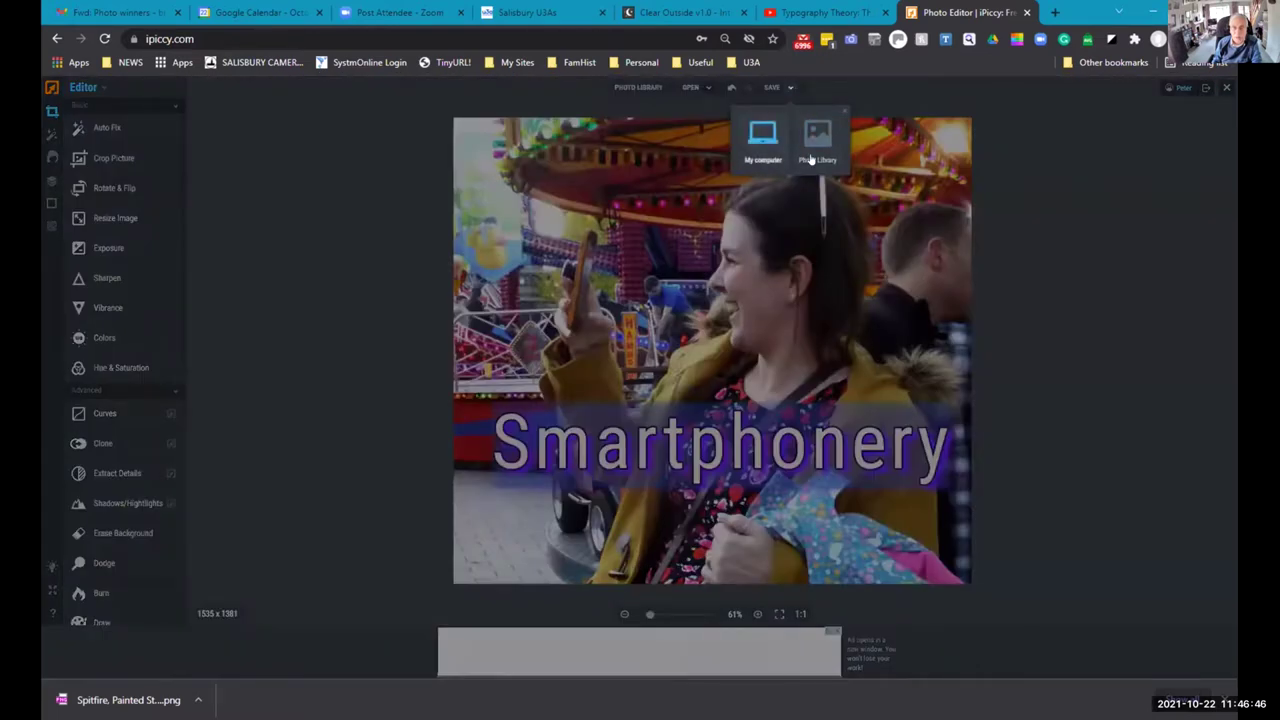
click(814, 150)
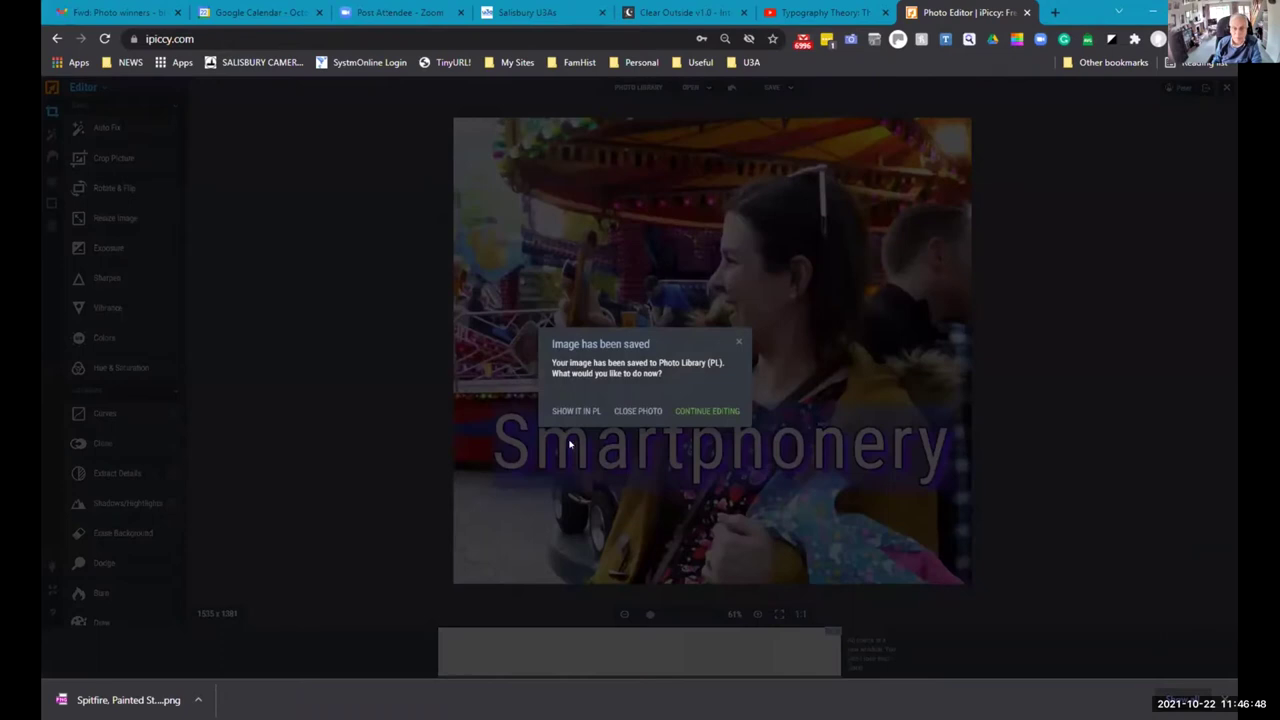
click(697, 410)
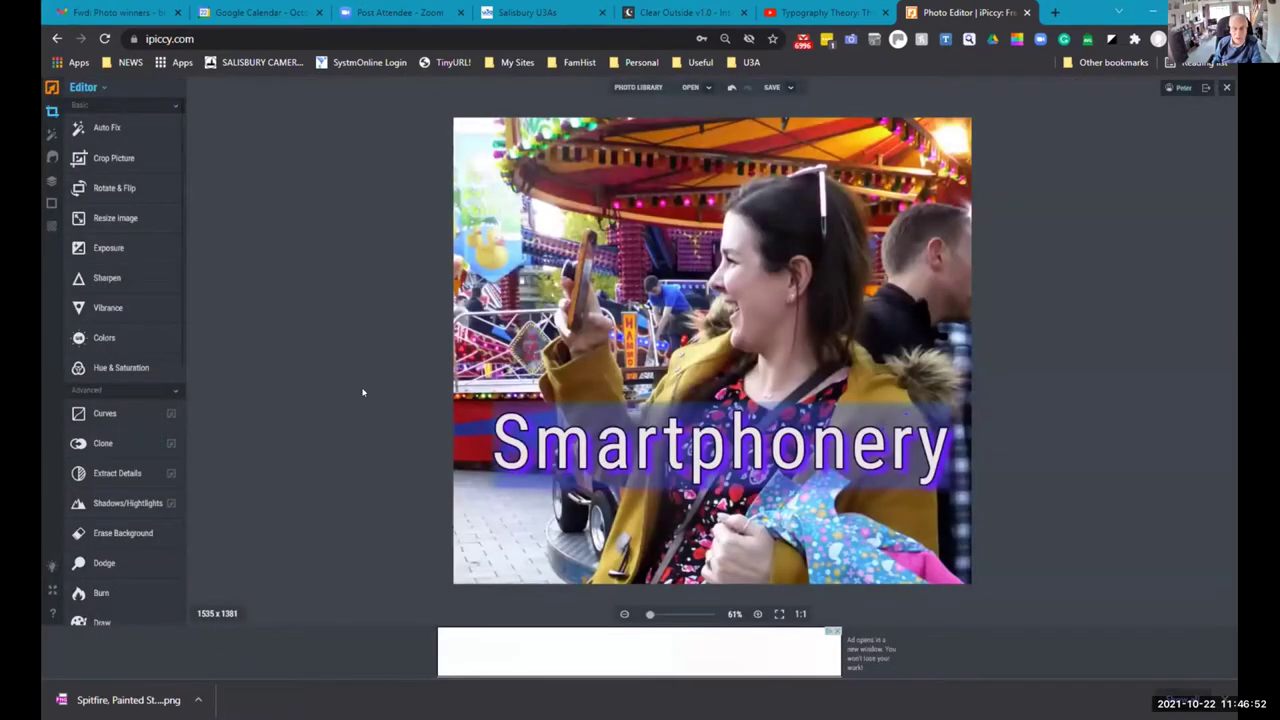
Save the captioned photo to the computer as a PNG named SalisburyFair2021_0084, and close the photo.
click(775, 87)
click(763, 159)
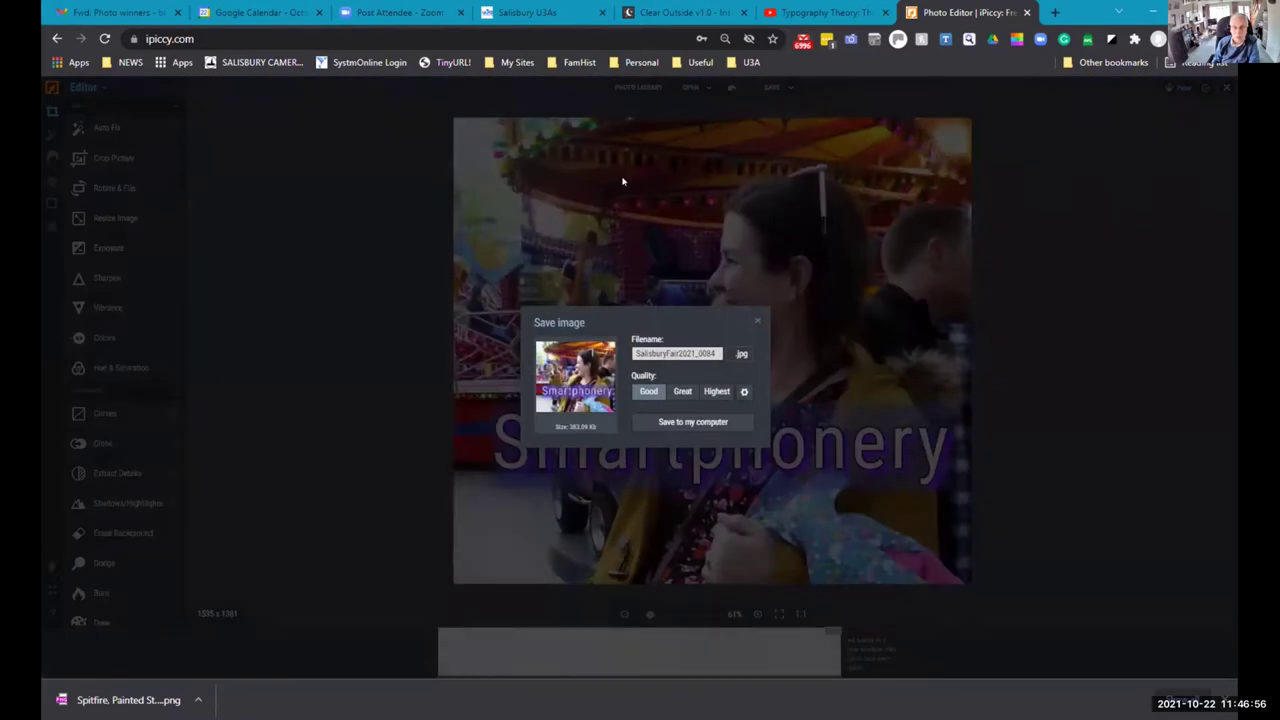
click(741, 356)
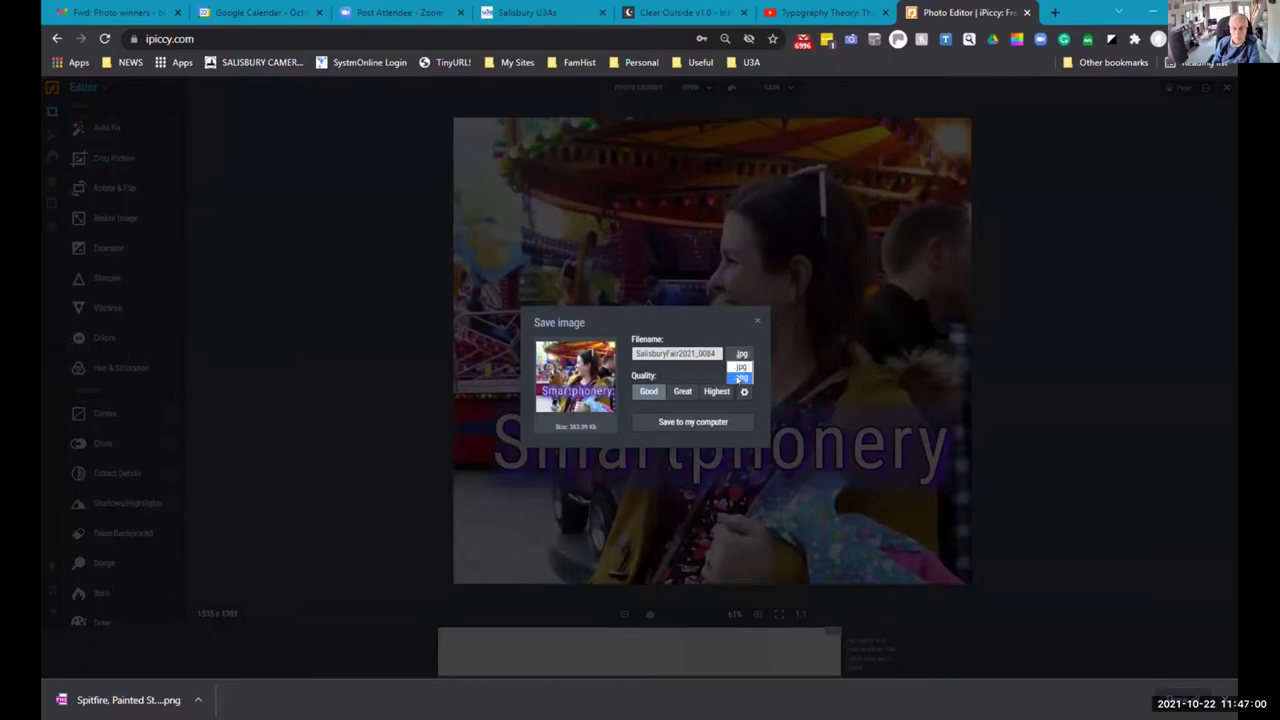
click(742, 381)
click(665, 421)
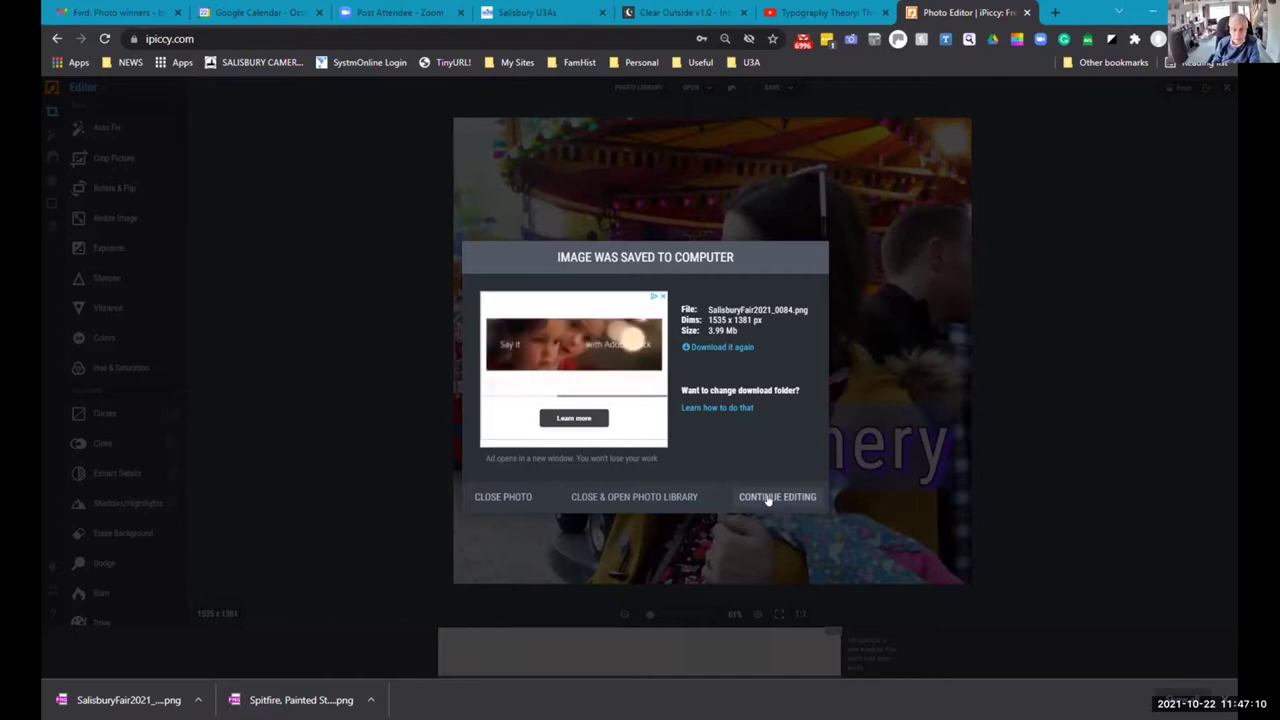
click(501, 497)
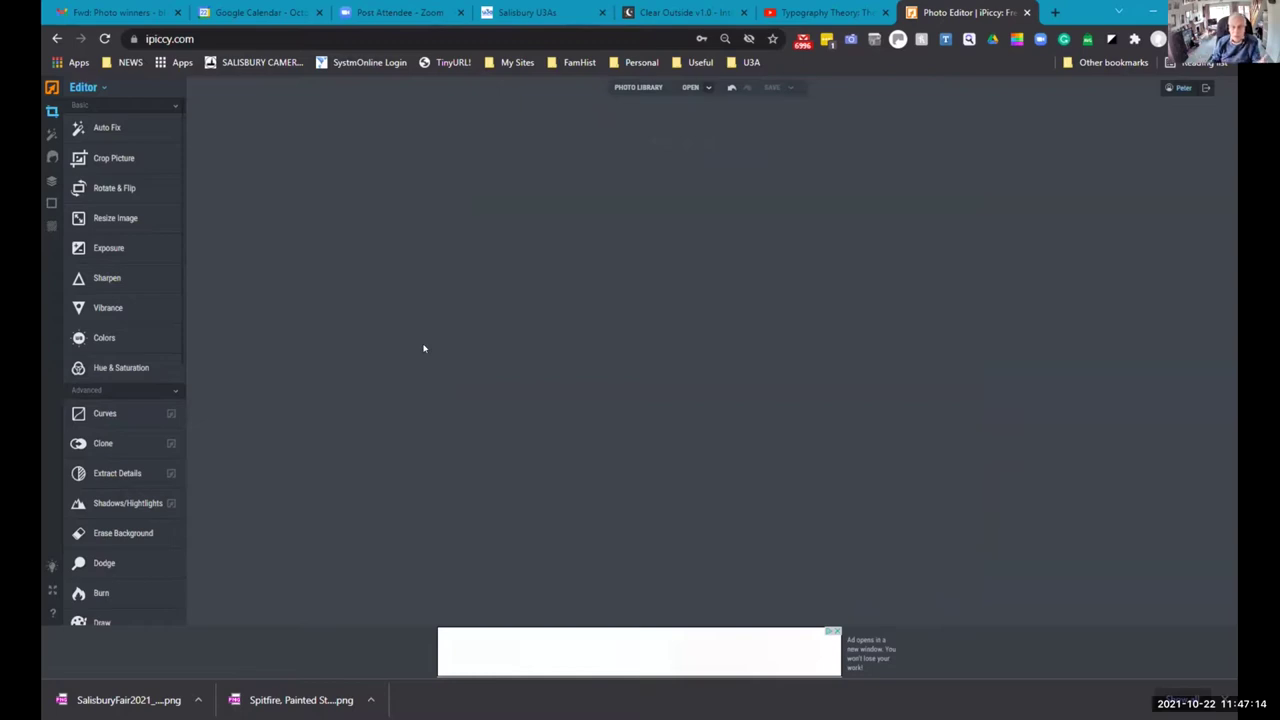
Open the Photo Library and download all its images to the computer.
click(631, 89)
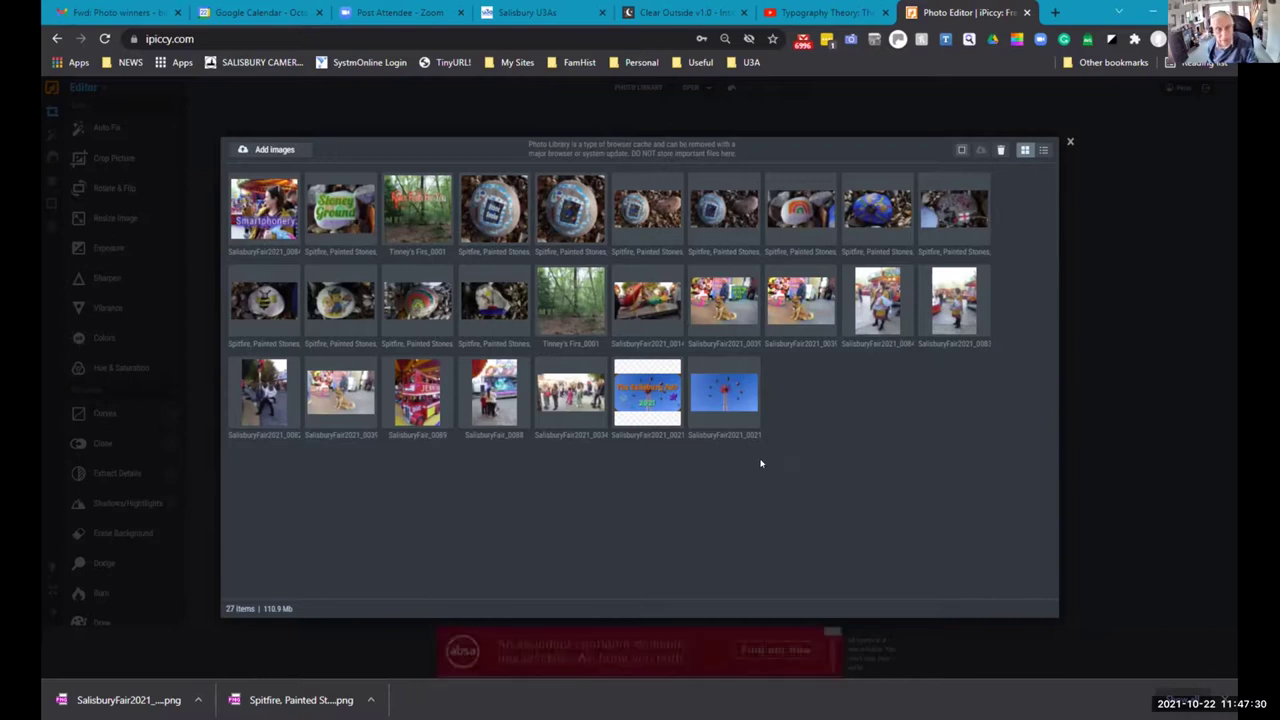
click(250, 205)
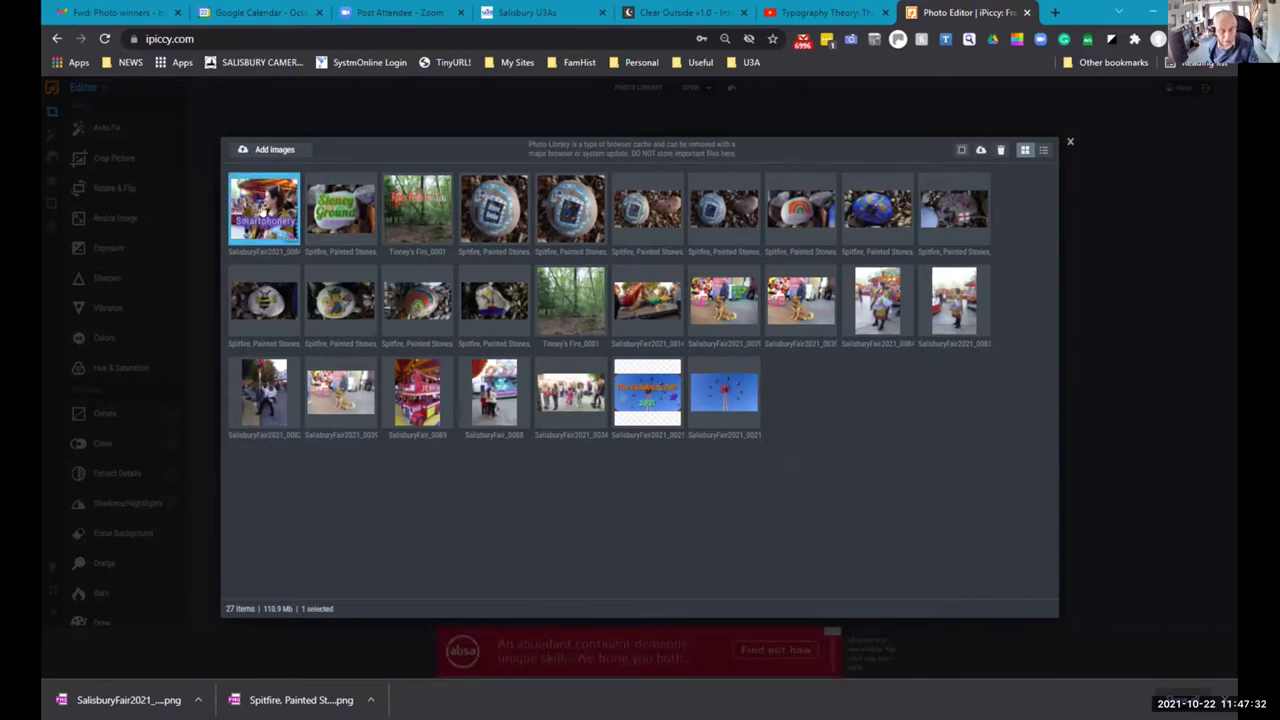
click(961, 149)
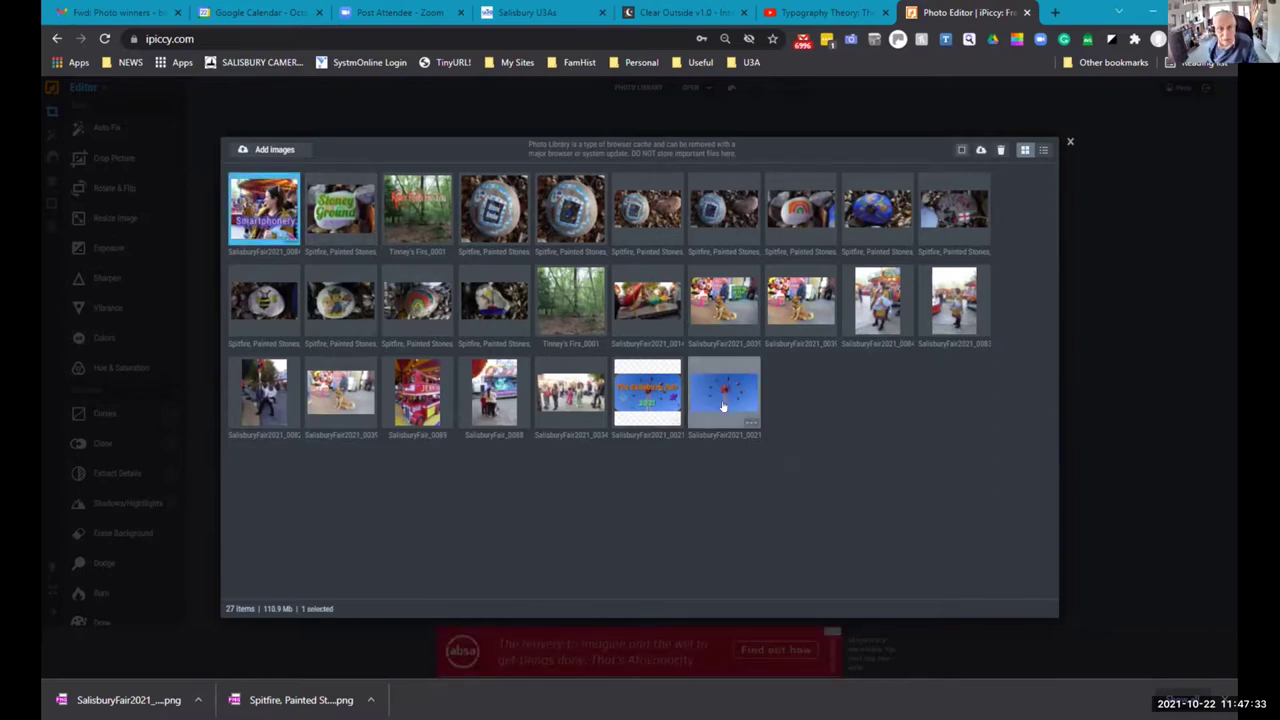
click(980, 151)
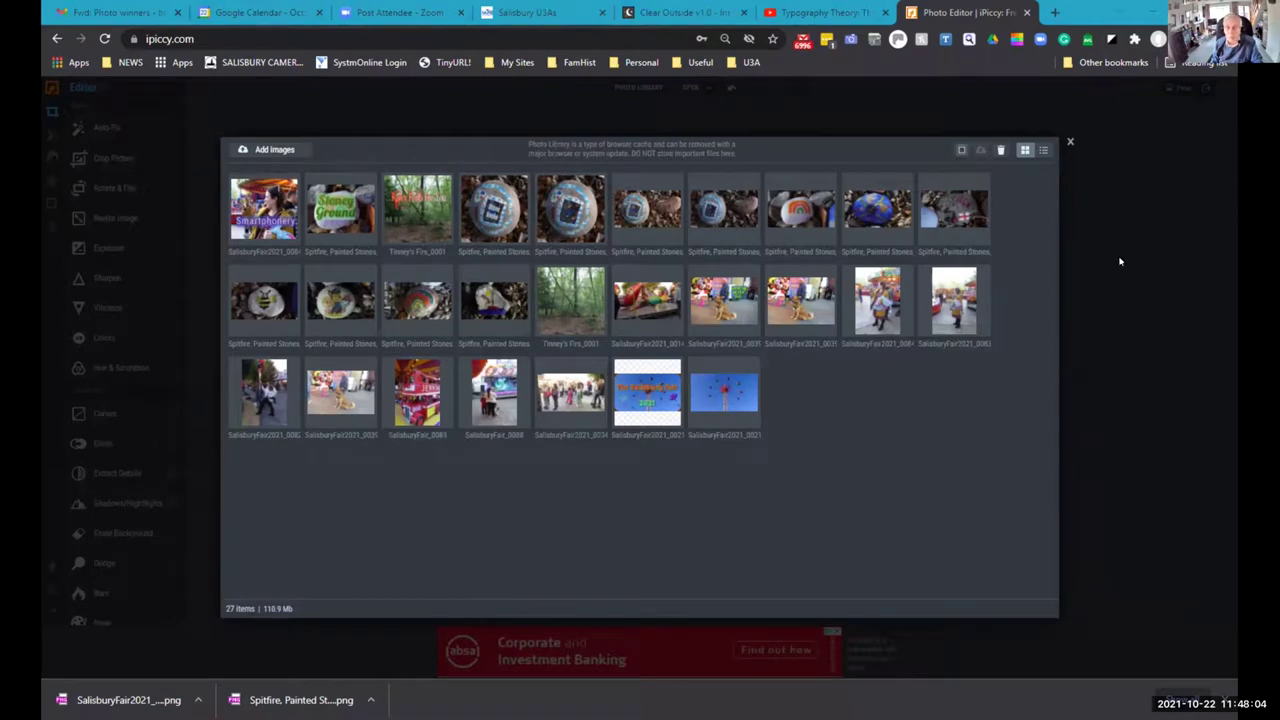
Switch to the archive manager, extract the images from iPiccy_PL (6).zip and close the archive.
key(alt+Tab)
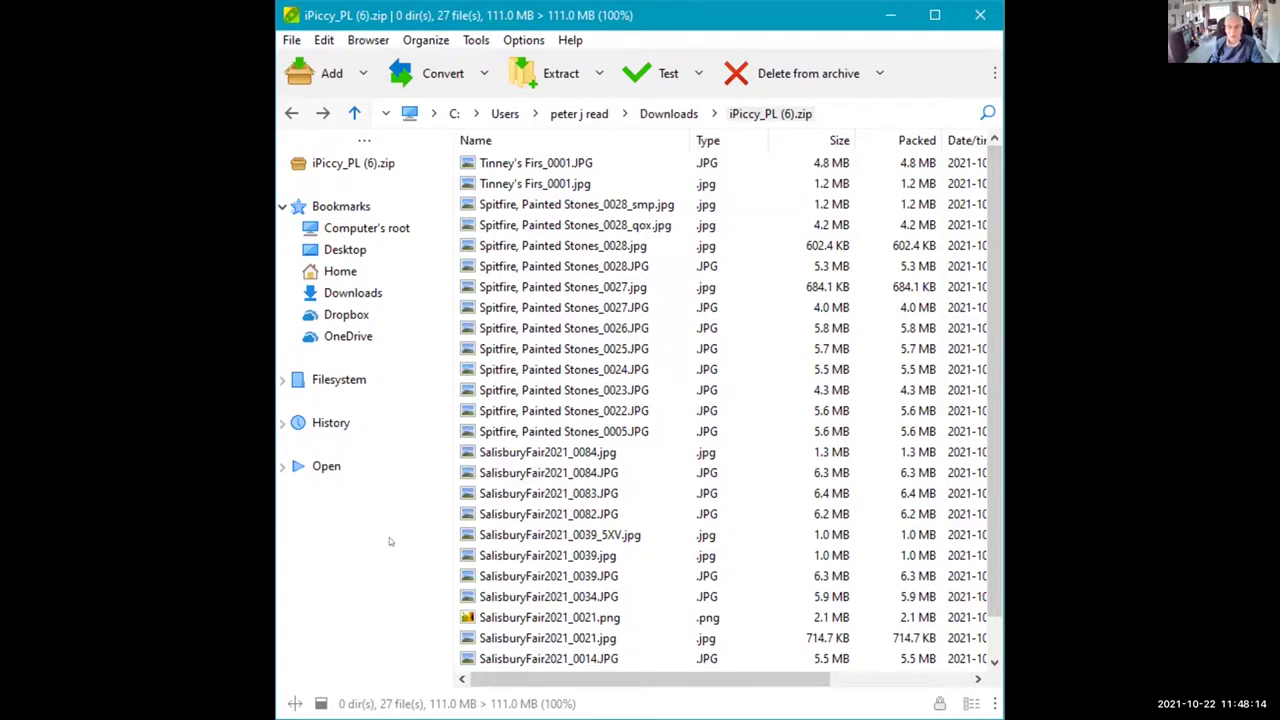
click(637, 72)
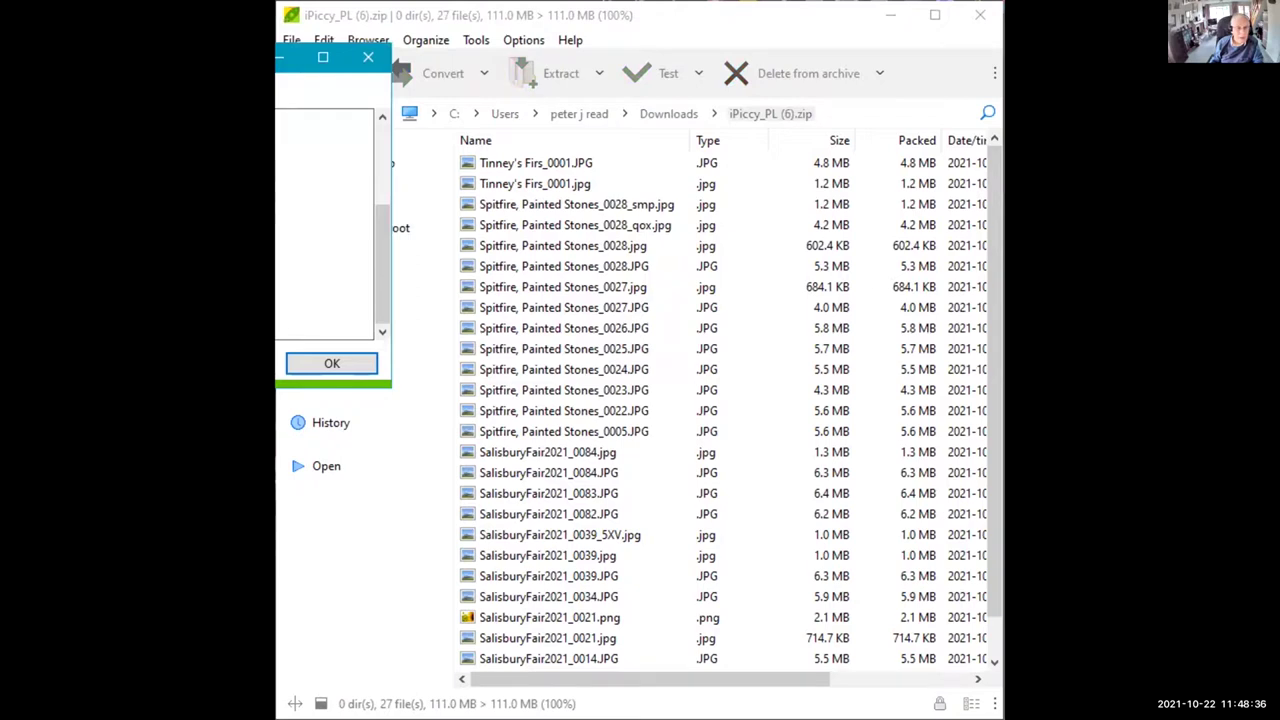
click(332, 363)
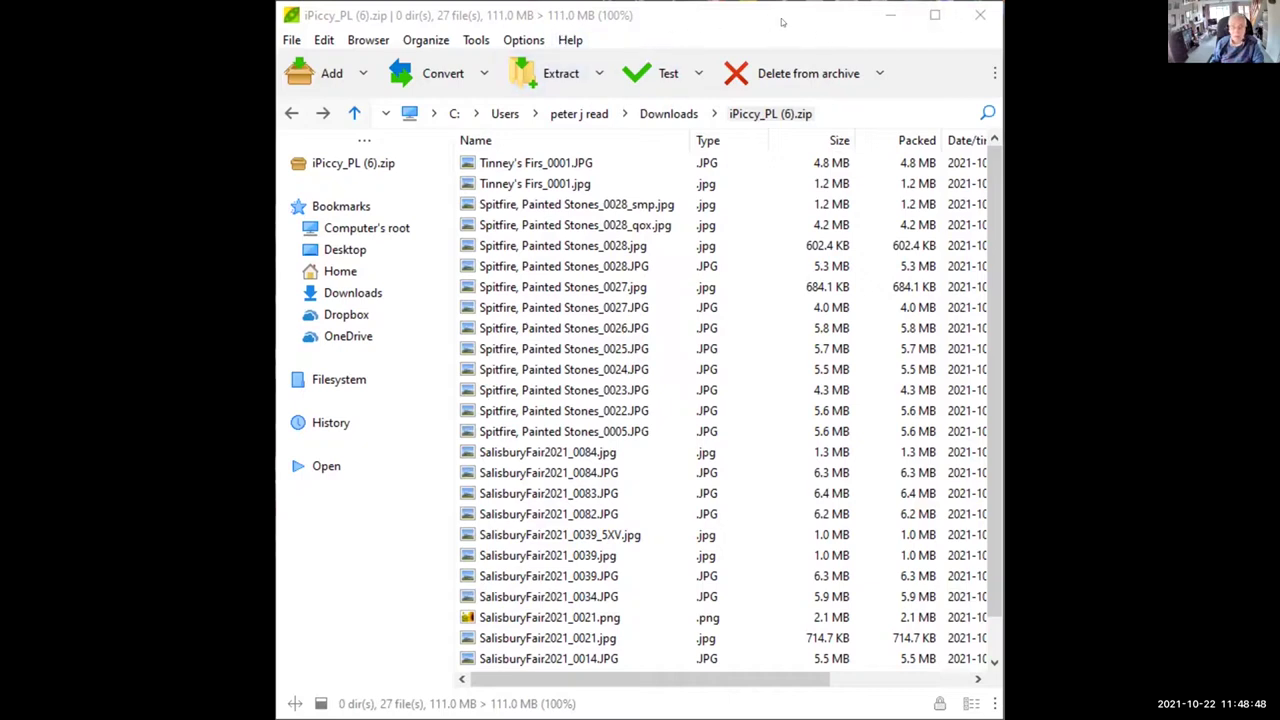
click(979, 14)
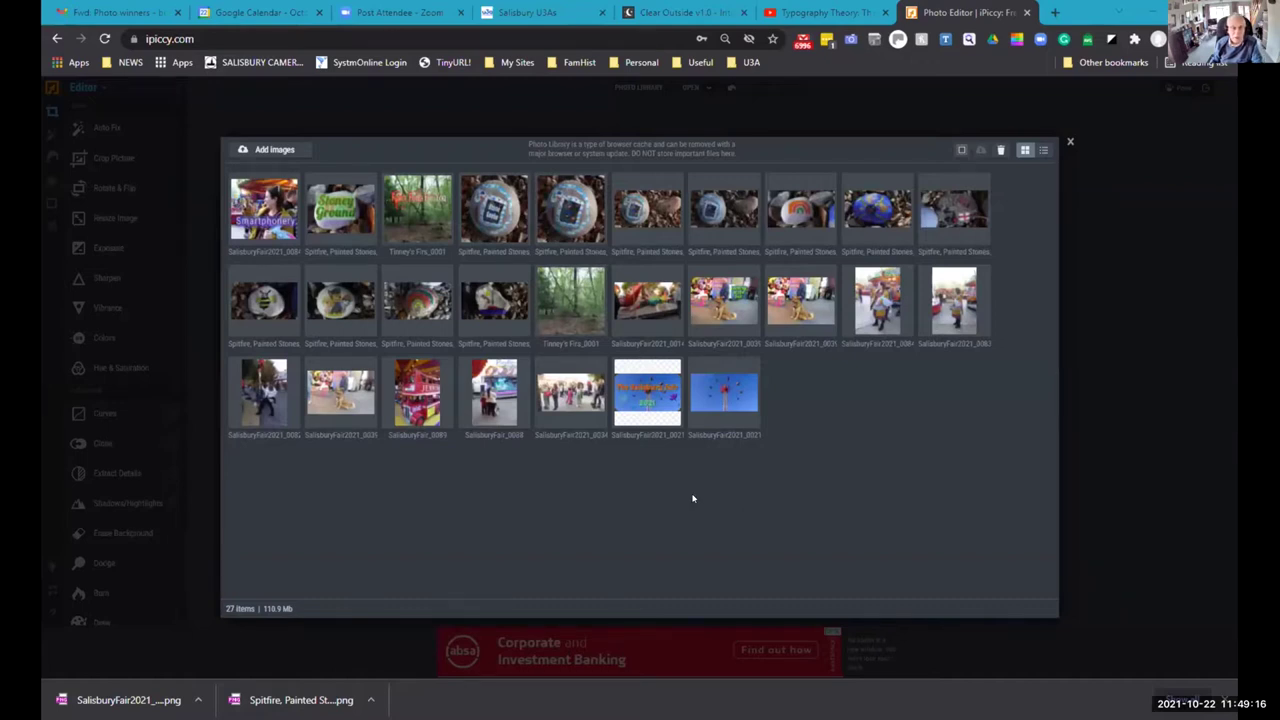
Select every image in the Photo Library, from the Smartphonery photo to the final one, and delete them all.
click(255, 226)
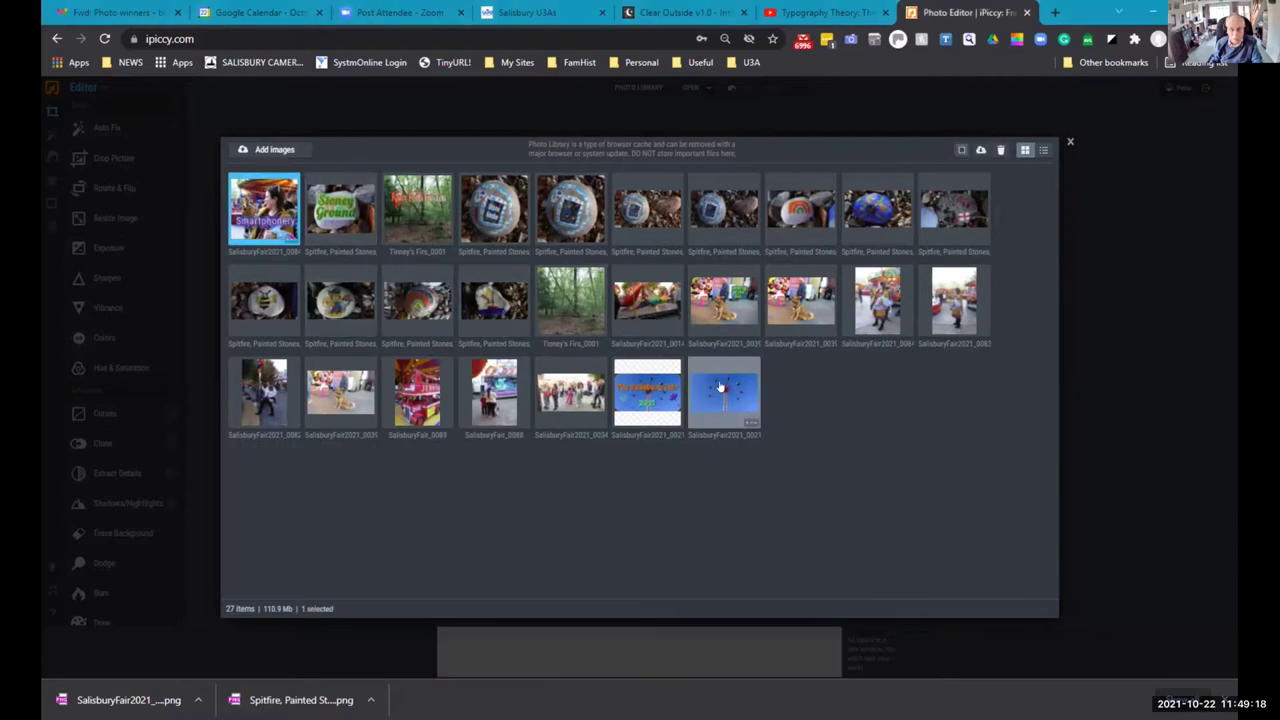
shift+click(717, 420)
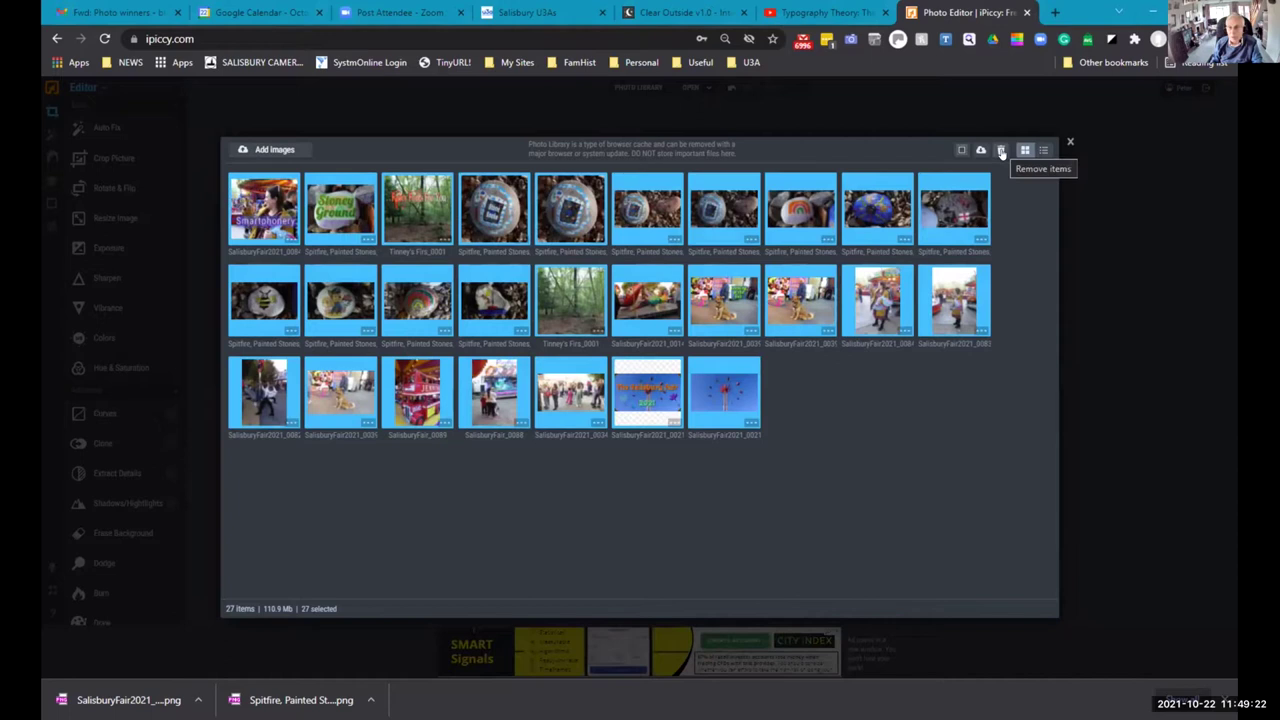
click(1001, 151)
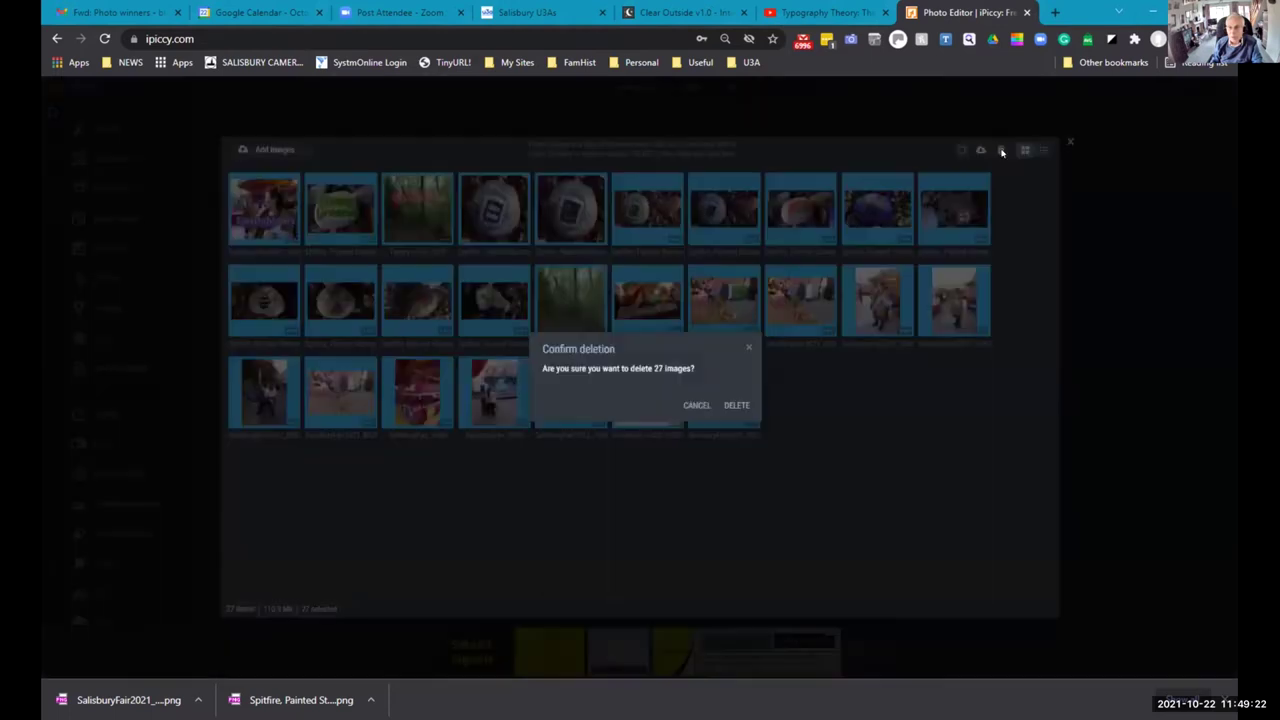
click(736, 405)
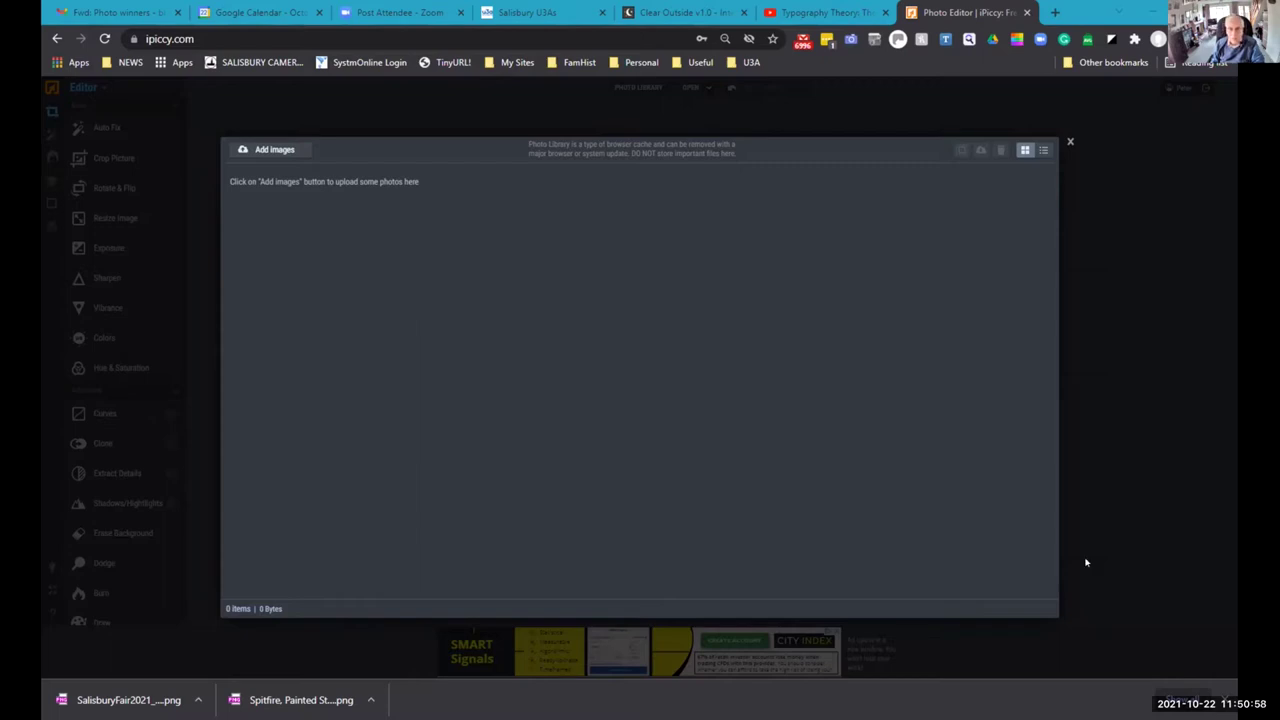
Switch to the extracted iPiccy_PL (6) - 1 folder and open SalisburyFair_0088.JPG.
key(alt+Tab)
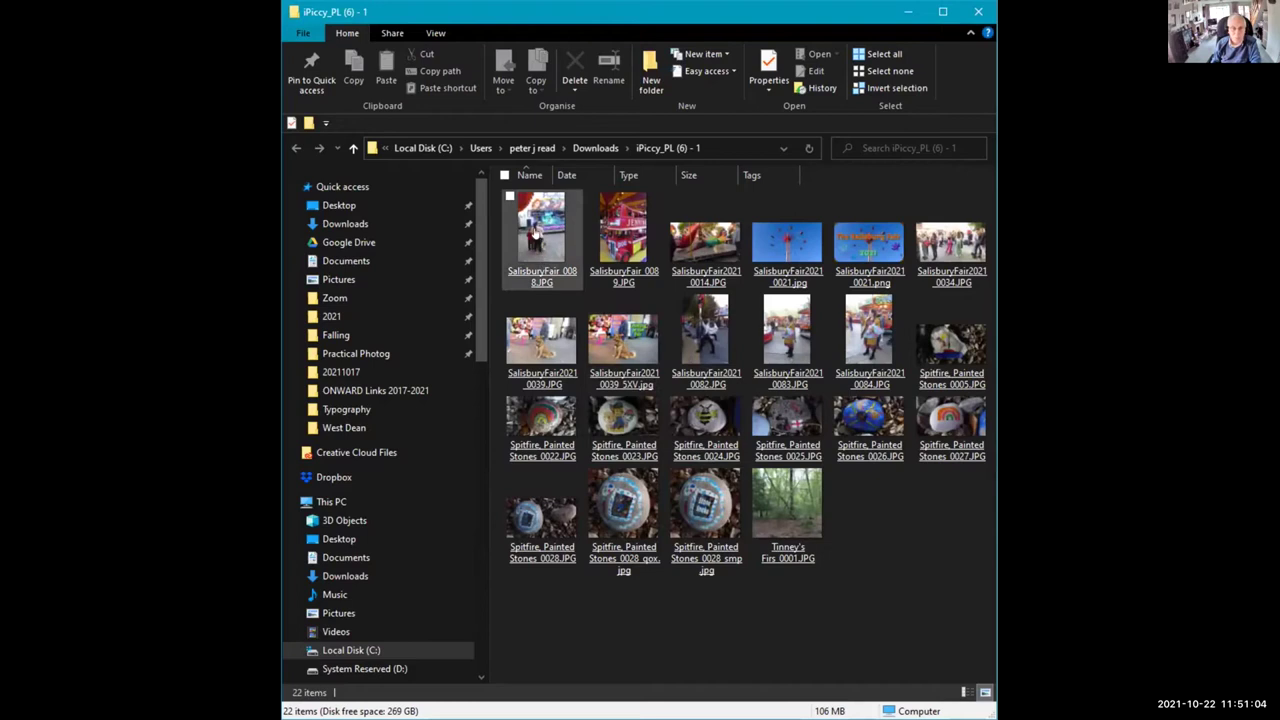
click(535, 232)
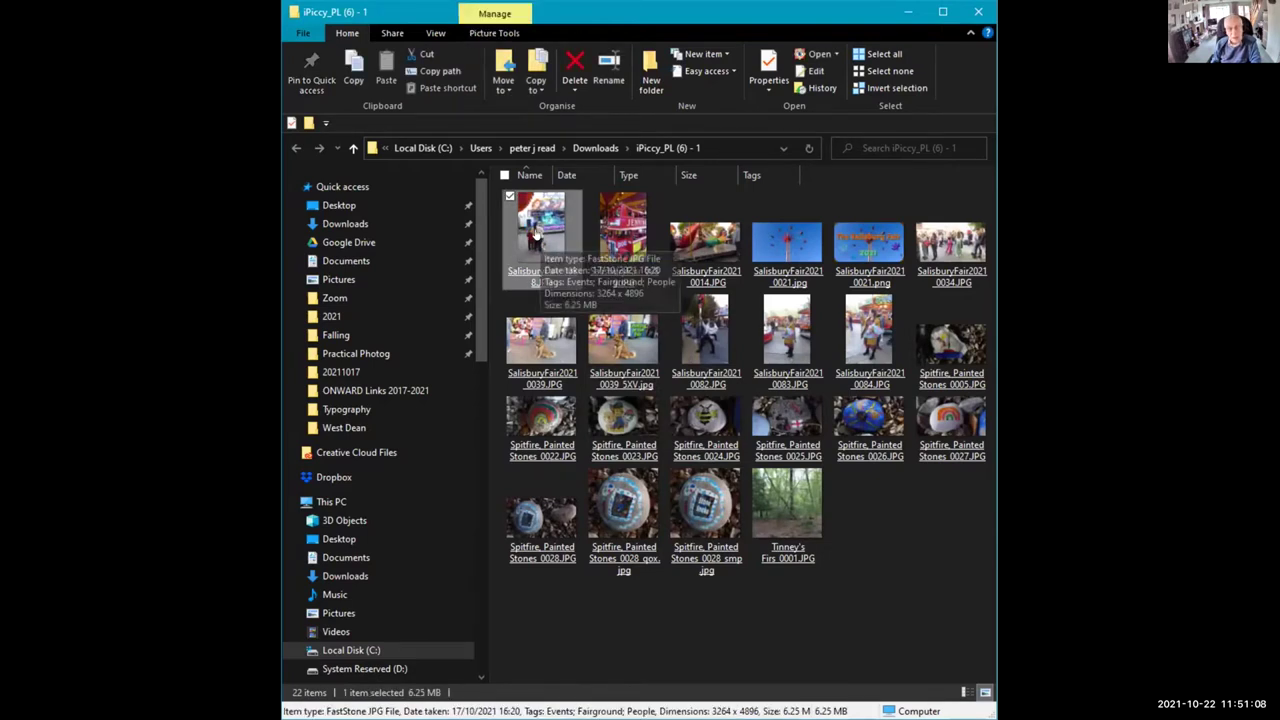
double_click(535, 232)
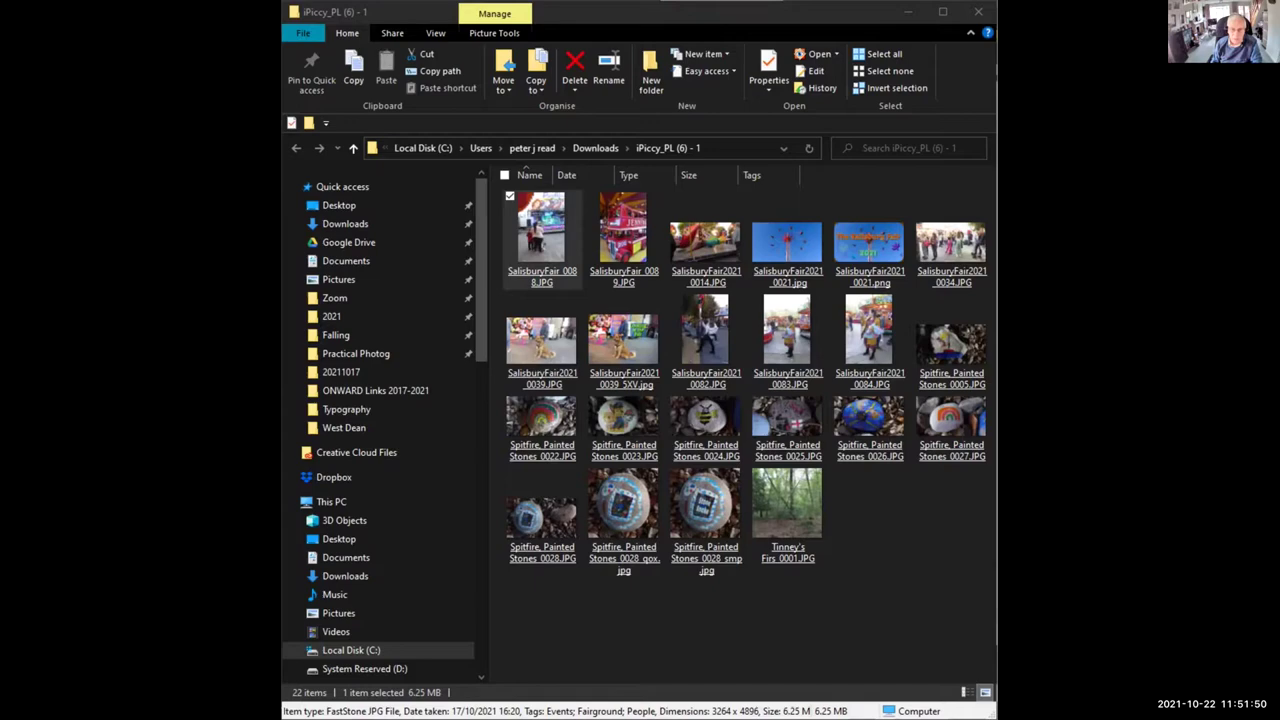
Switch to Photoshop Elements and try starting a horizontal text layer on the paving in SalisburyFair_0088.JPG, without entering any text.
key(alt+Tab)
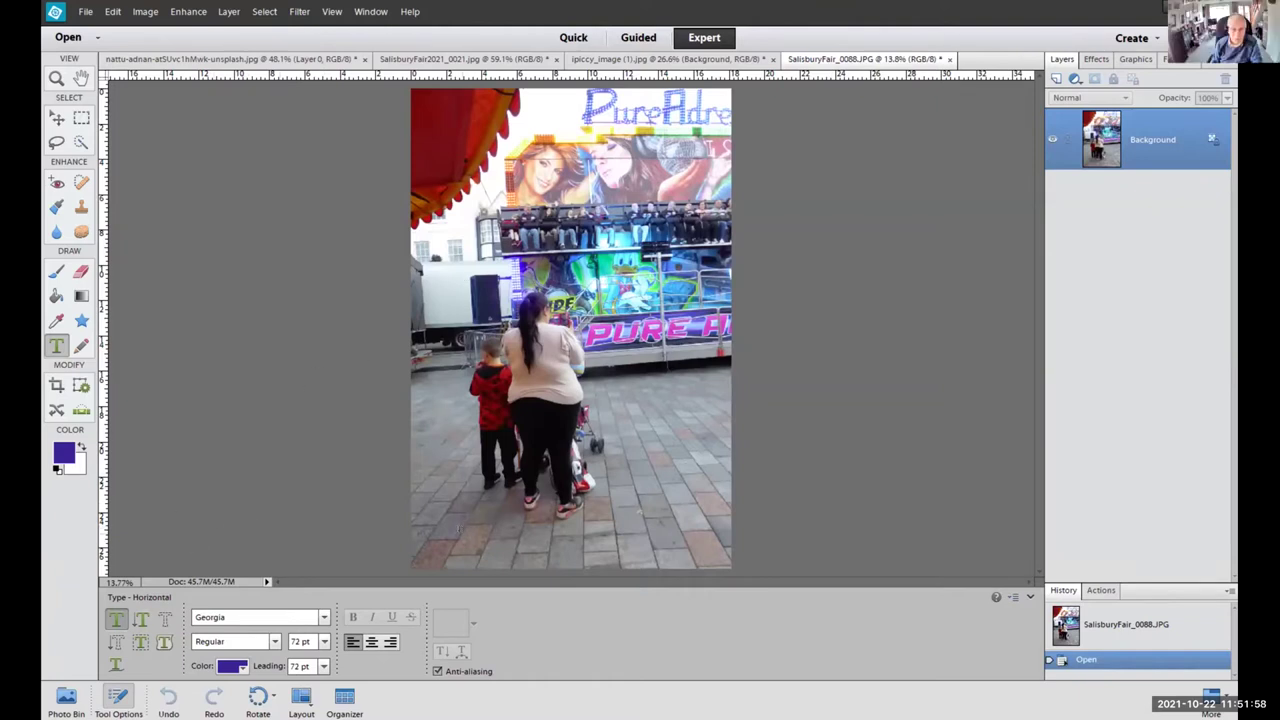
click(465, 562)
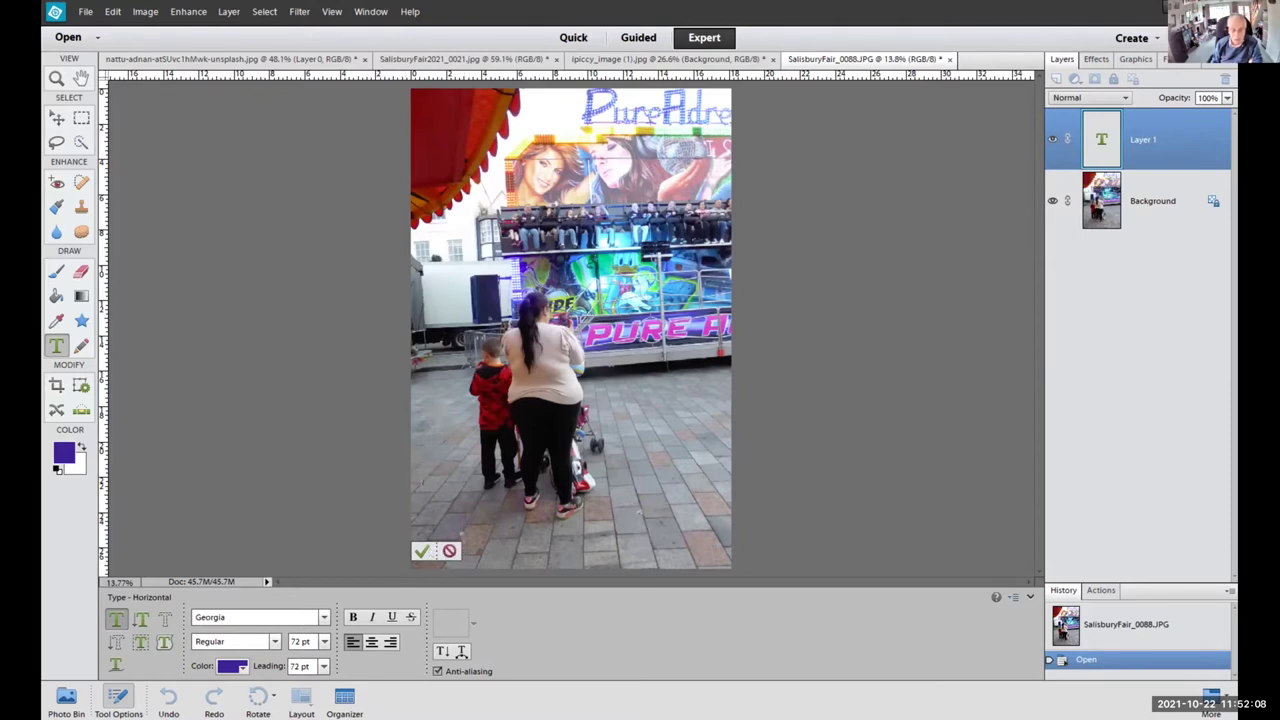
click(424, 551)
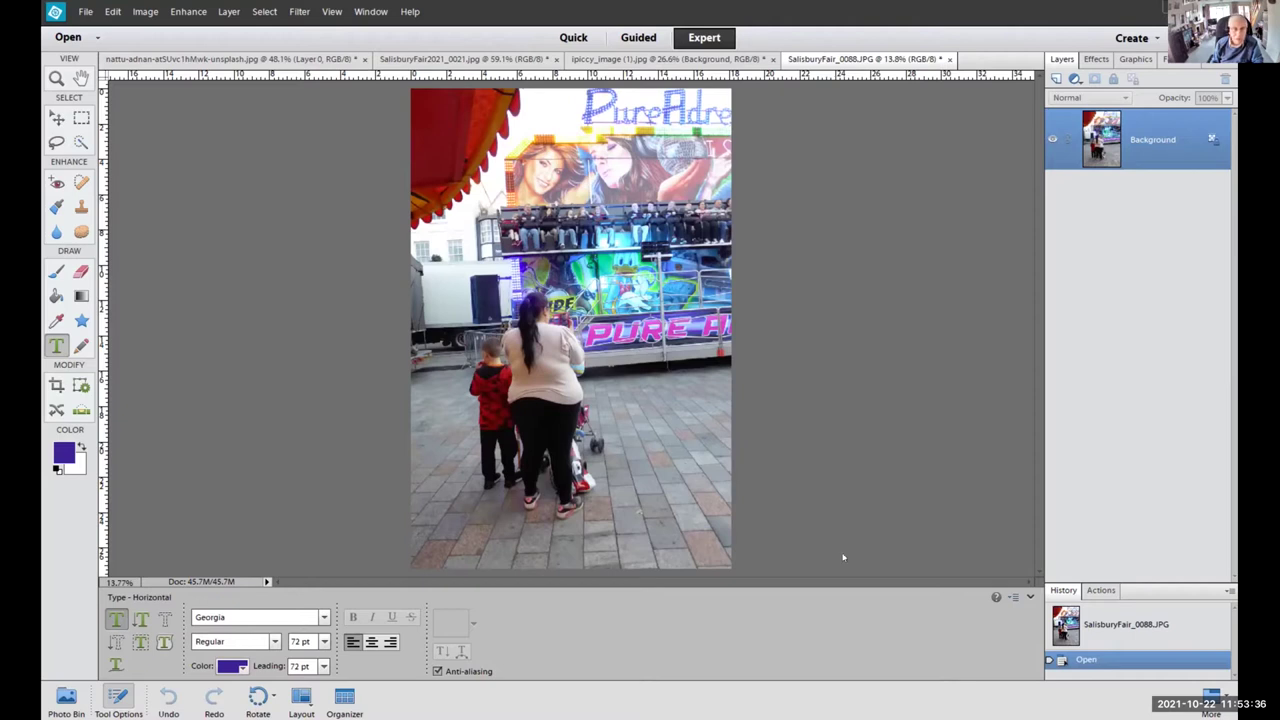
Switch back to iPiccy and open the beach photo with the palm tree from the Photo Library.
key(alt+Tab)
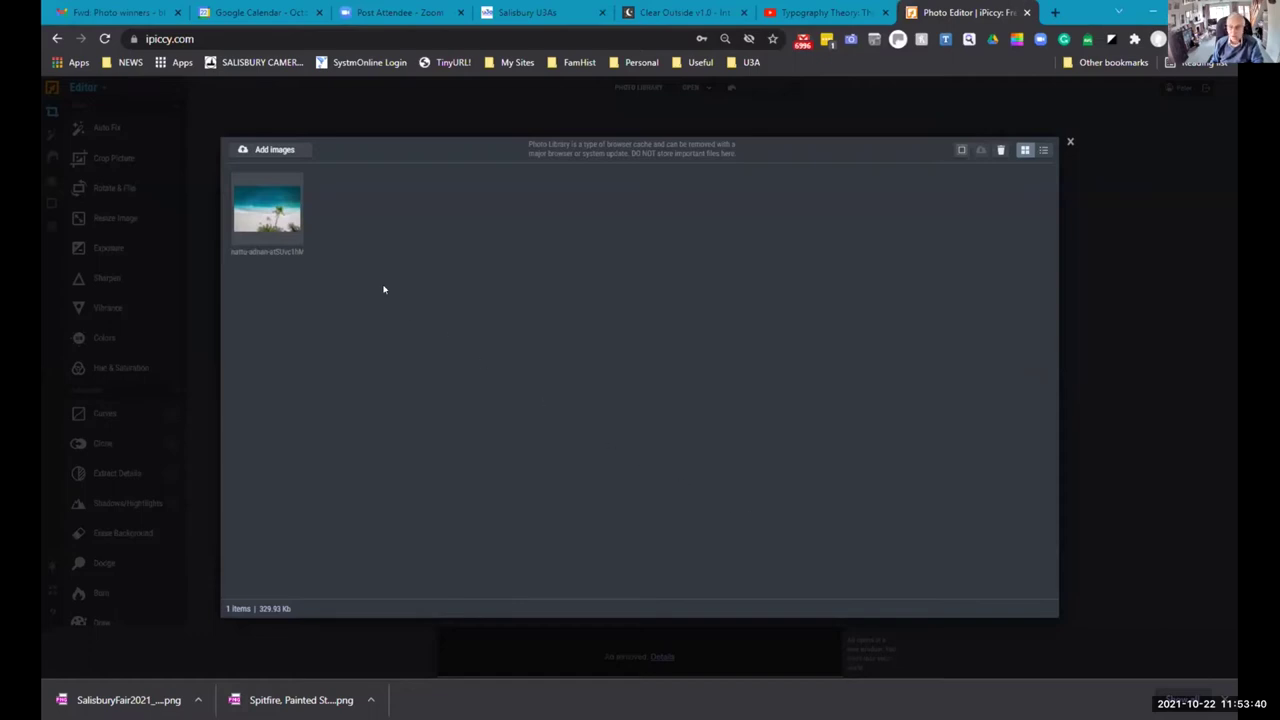
click(252, 202)
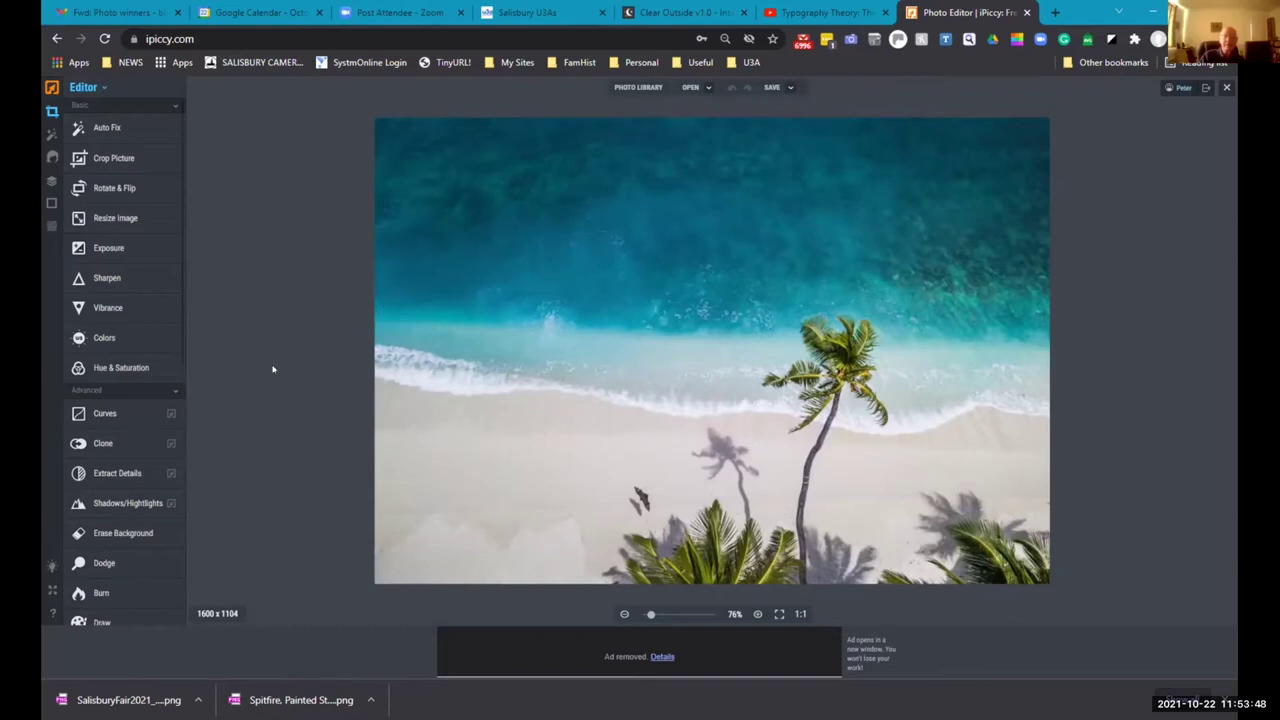
Add a text layer reading "The Ocean" to the beach photo and apply it, flattening the layers into one image.
click(51, 182)
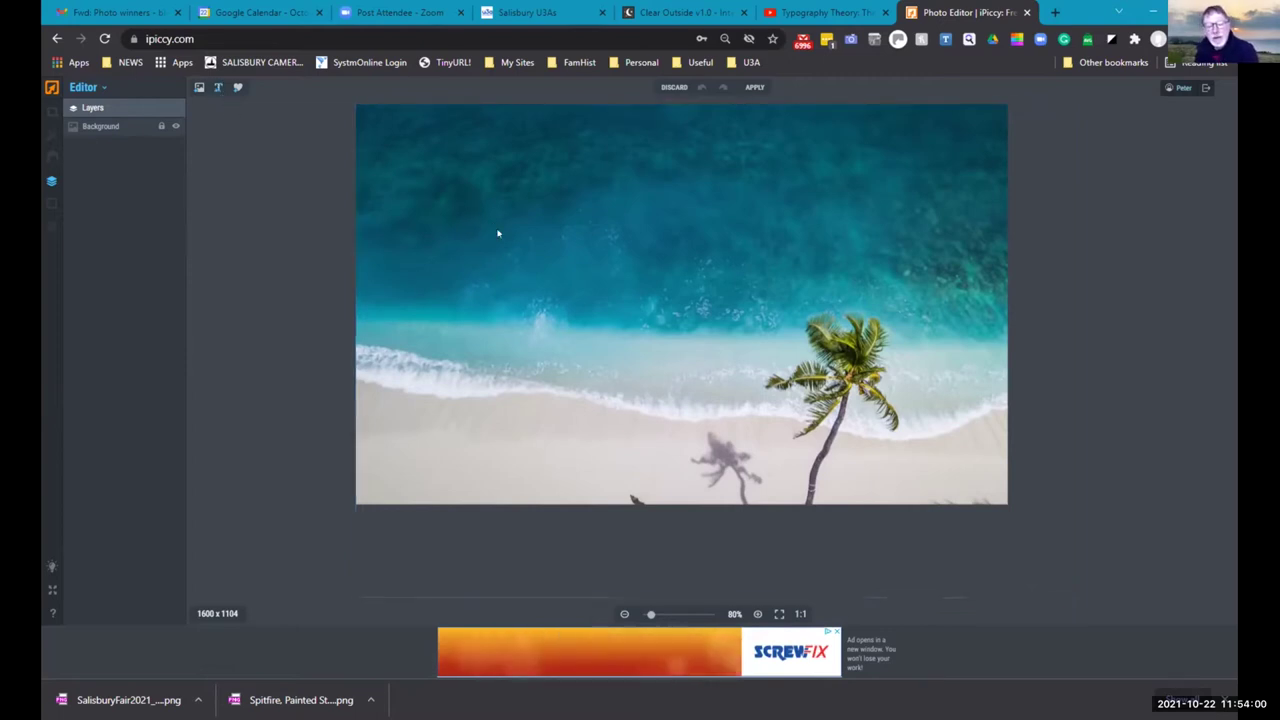
click(218, 87)
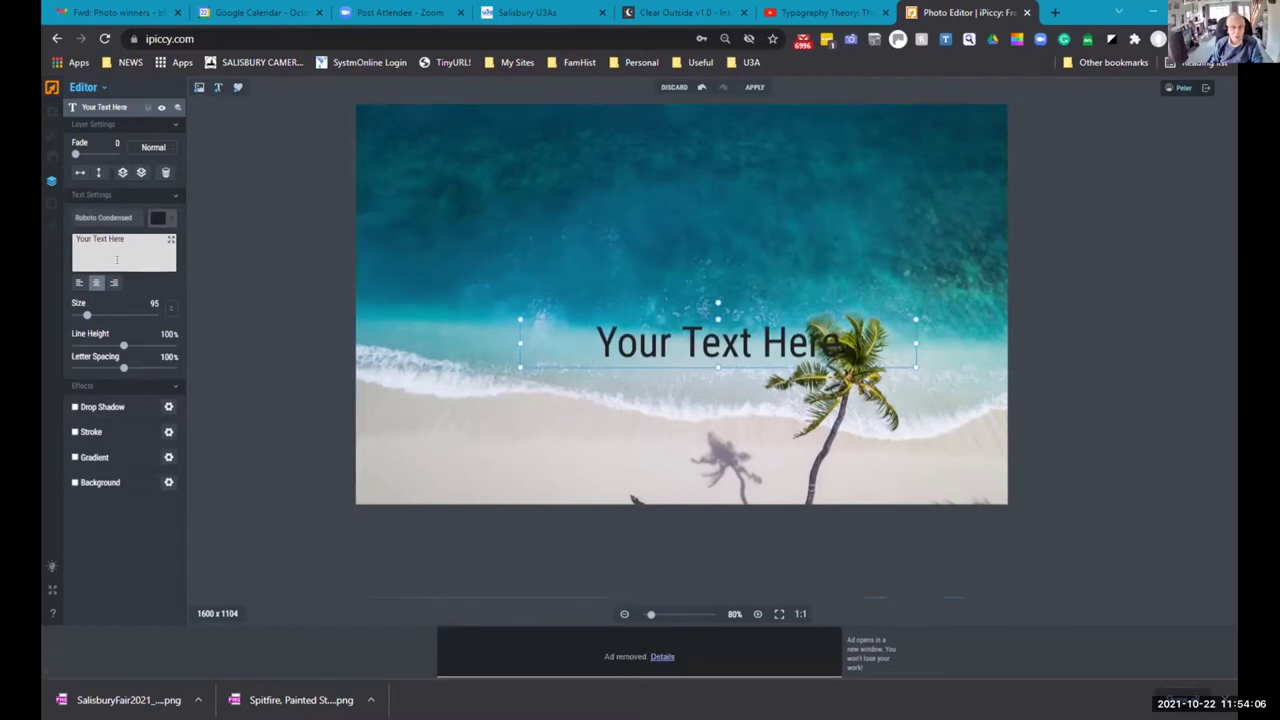
drag(128, 239, 42, 226)
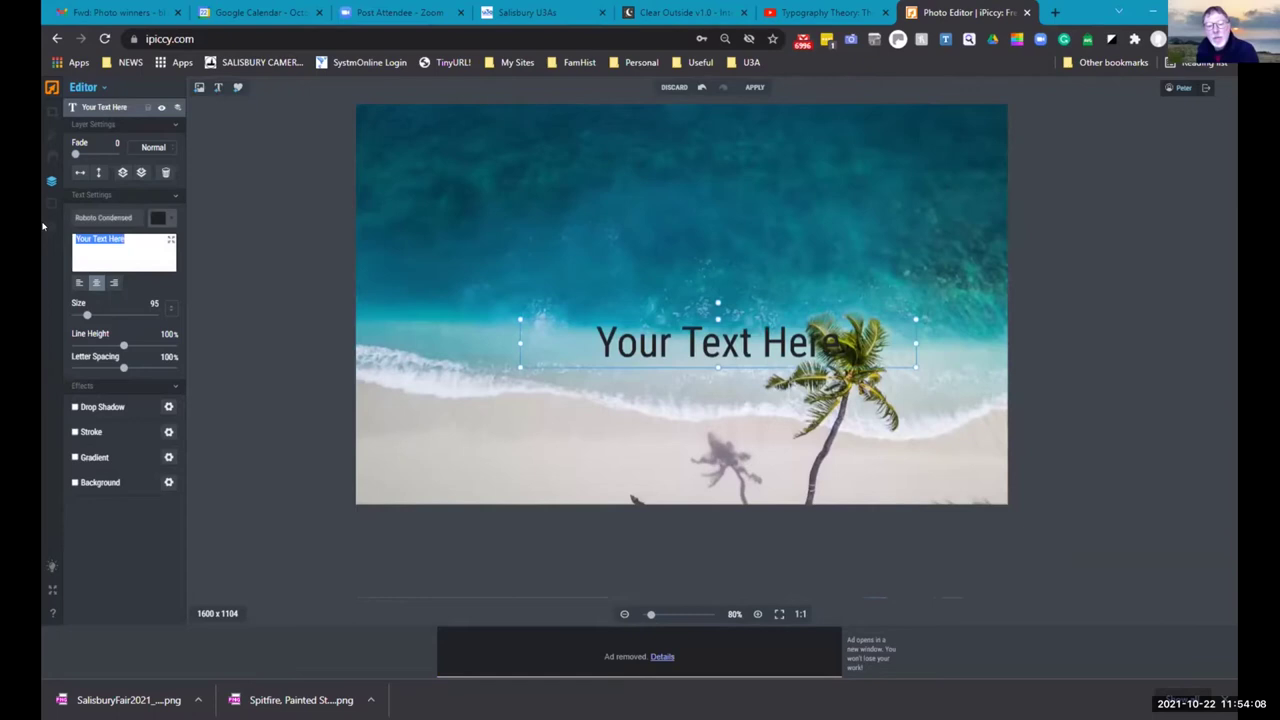
text(The)
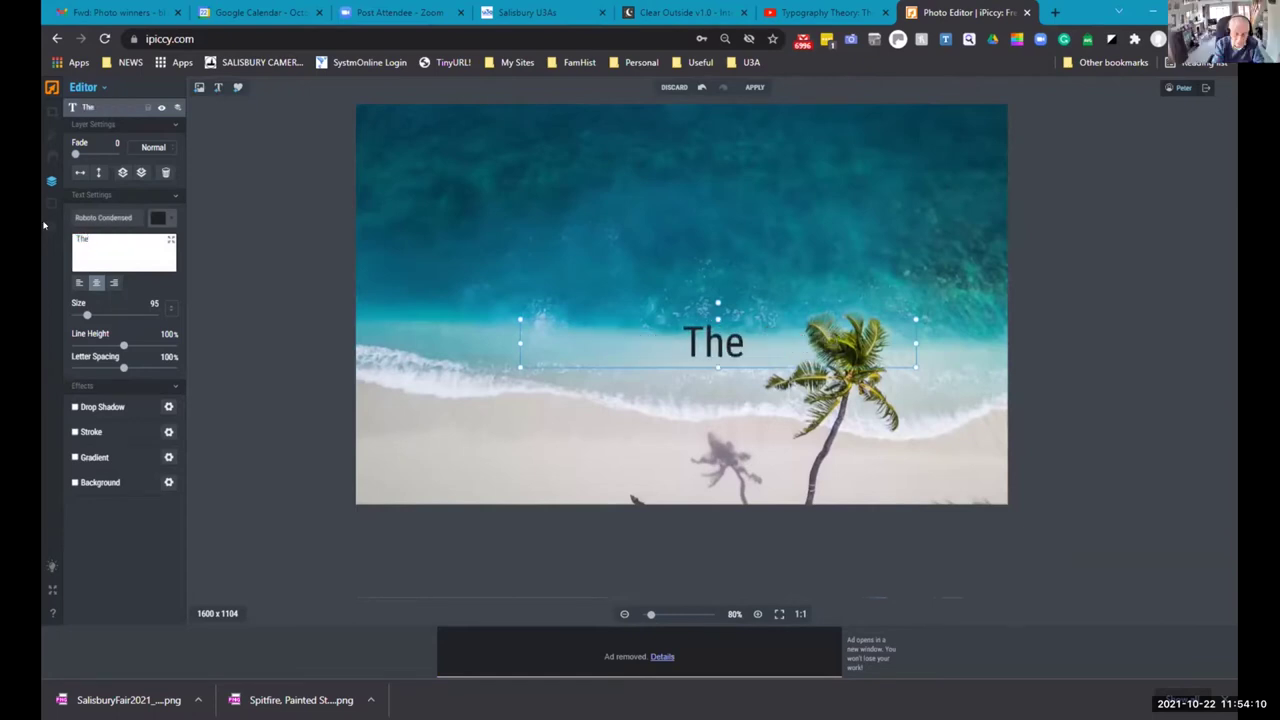
text( O)
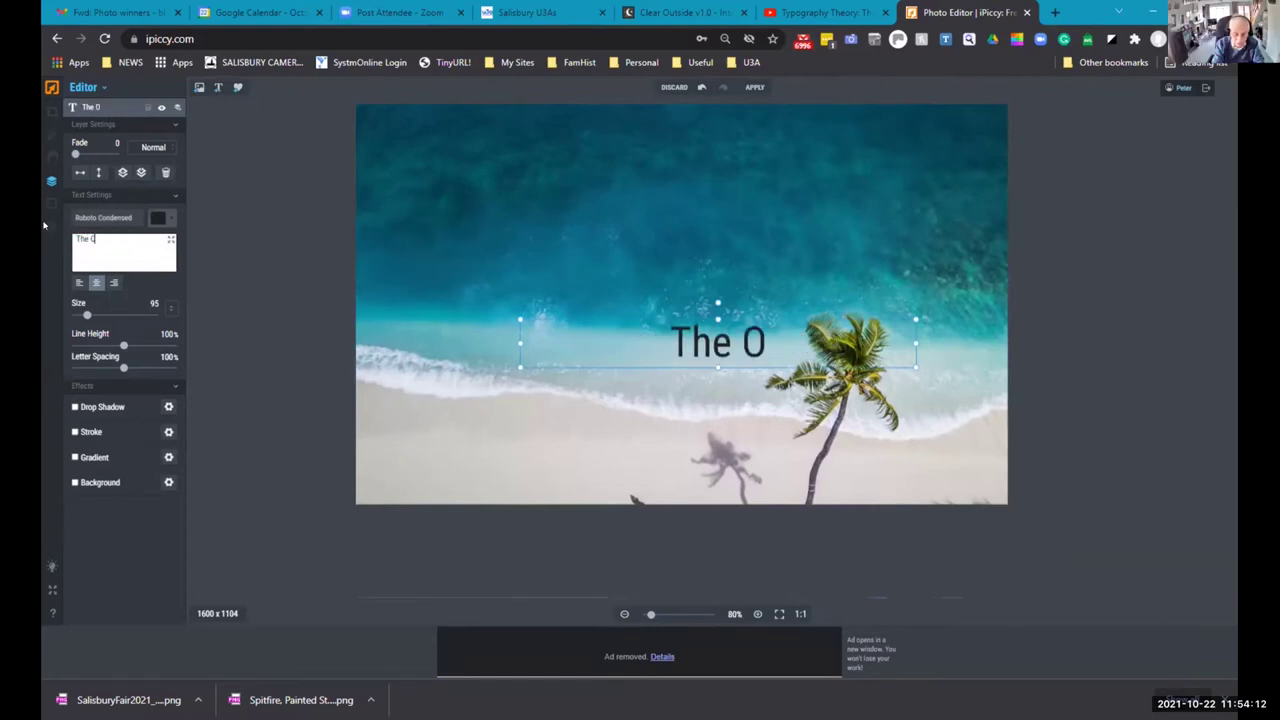
text(cean)
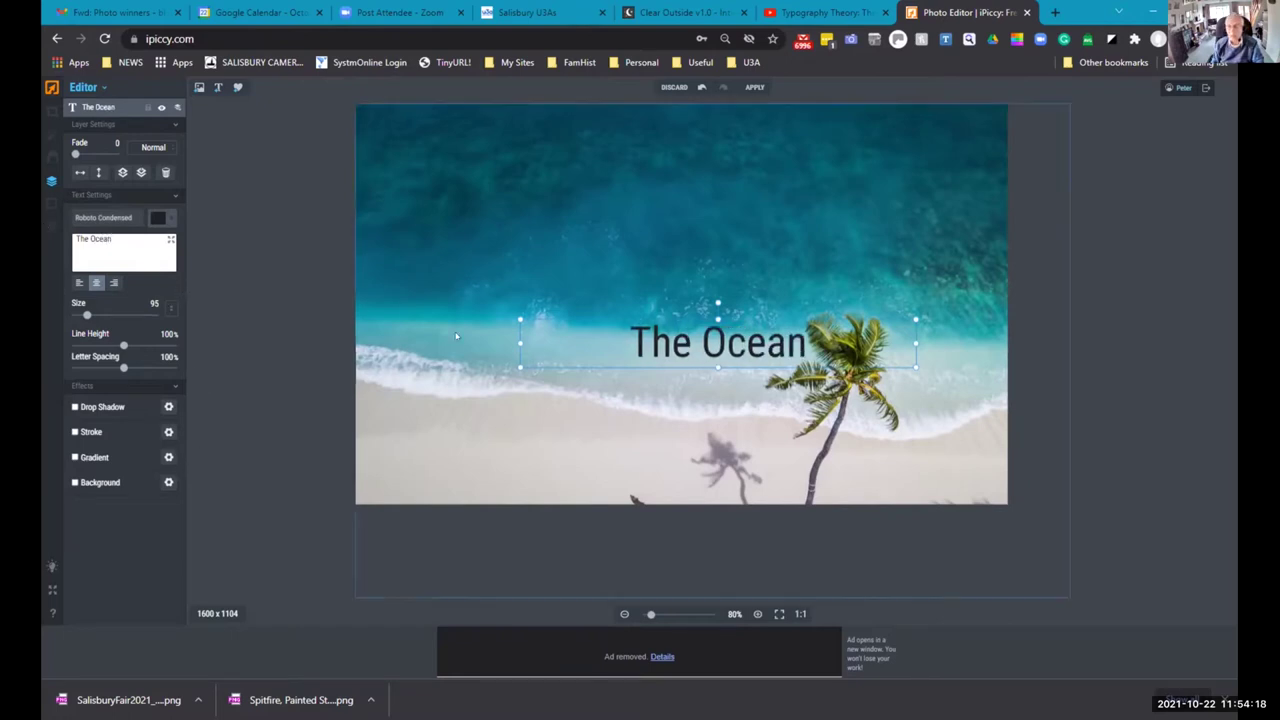
click(754, 87)
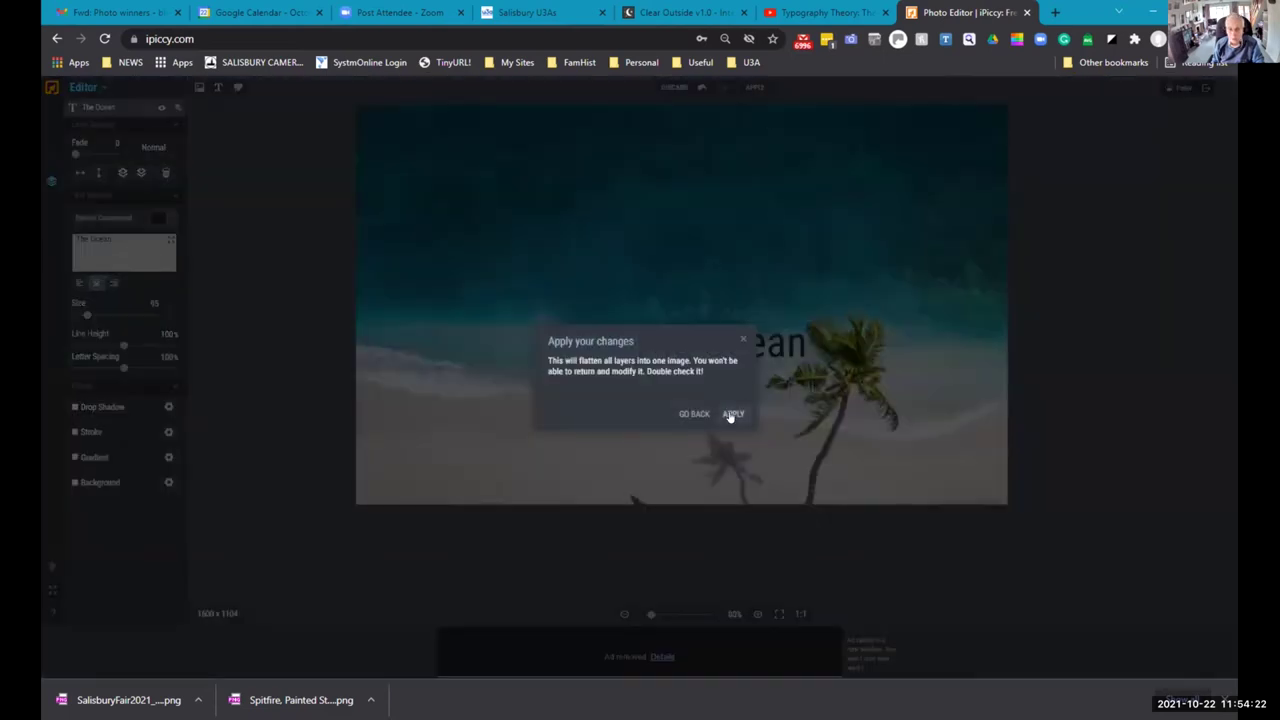
click(732, 414)
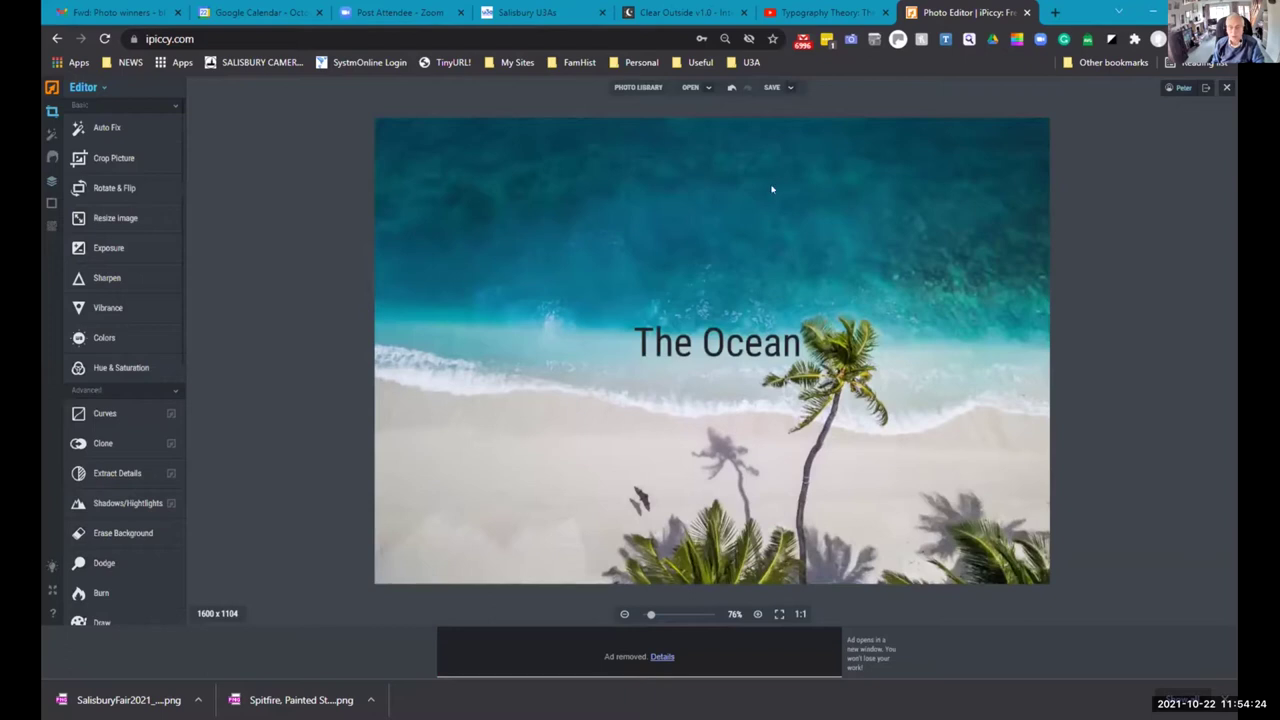
Save the captioned beach photo to the Photo Library, and also to the computer as a JPG at Good quality.
click(787, 87)
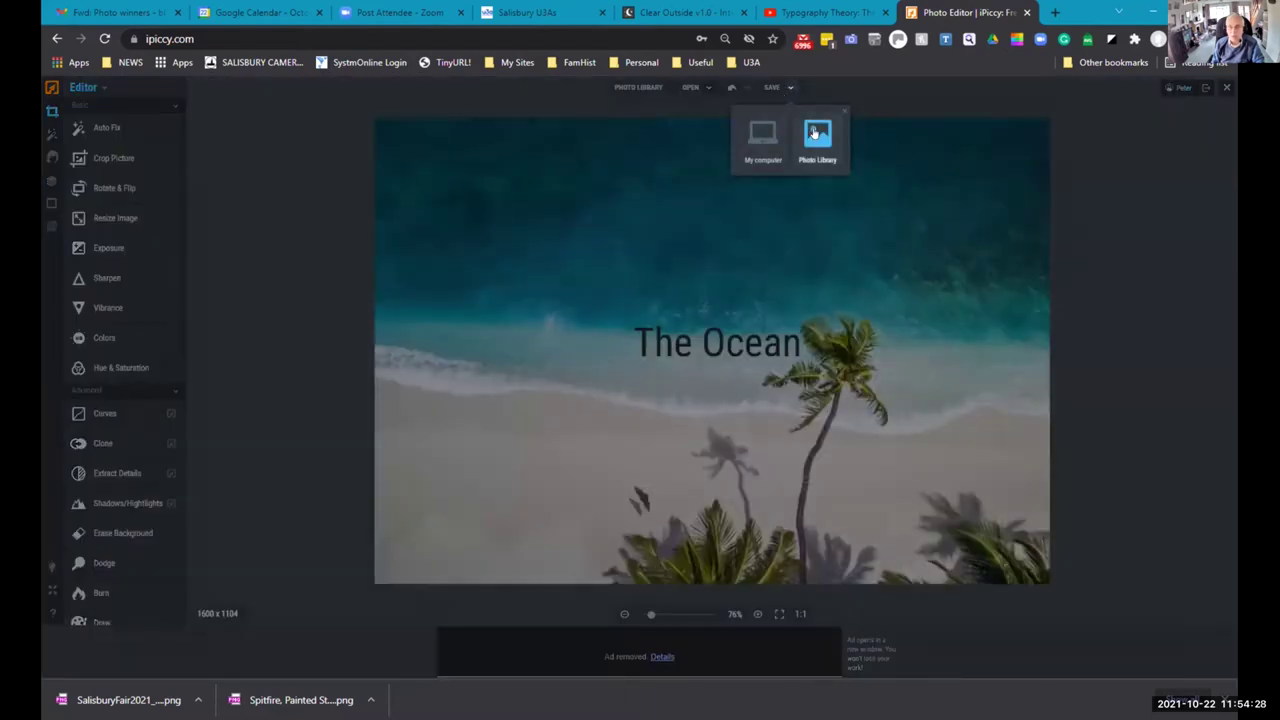
click(815, 131)
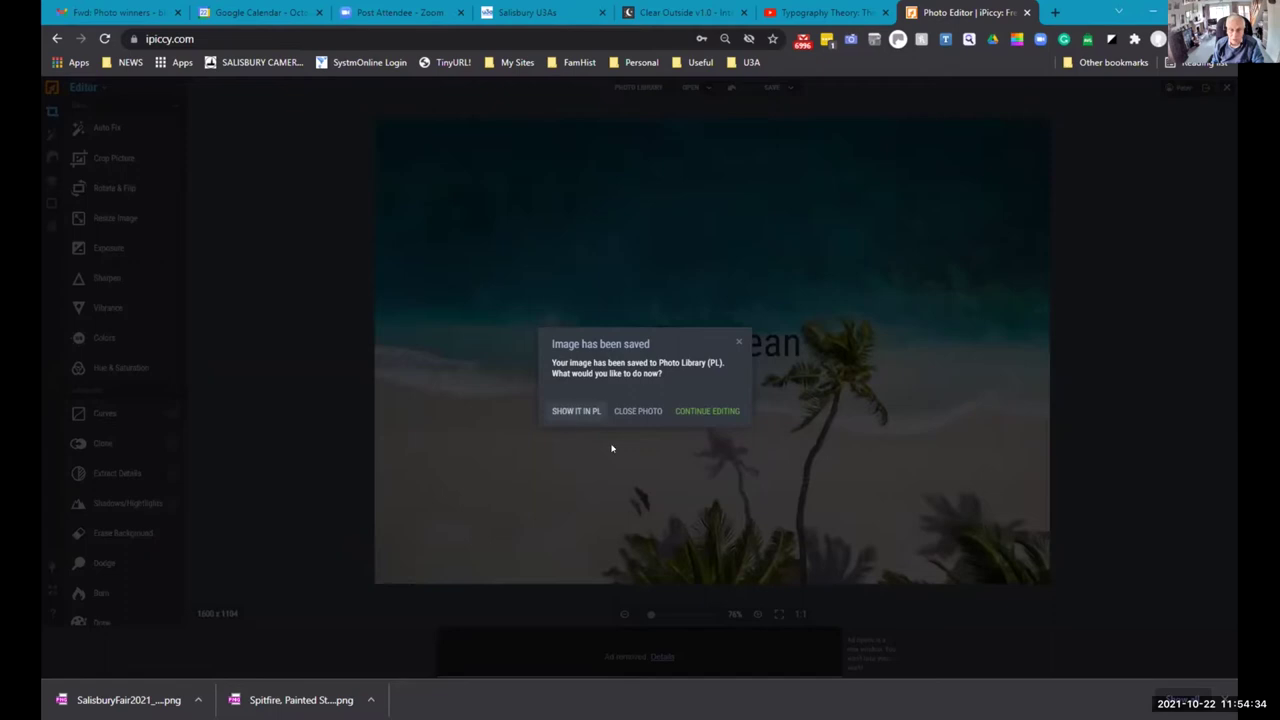
click(707, 411)
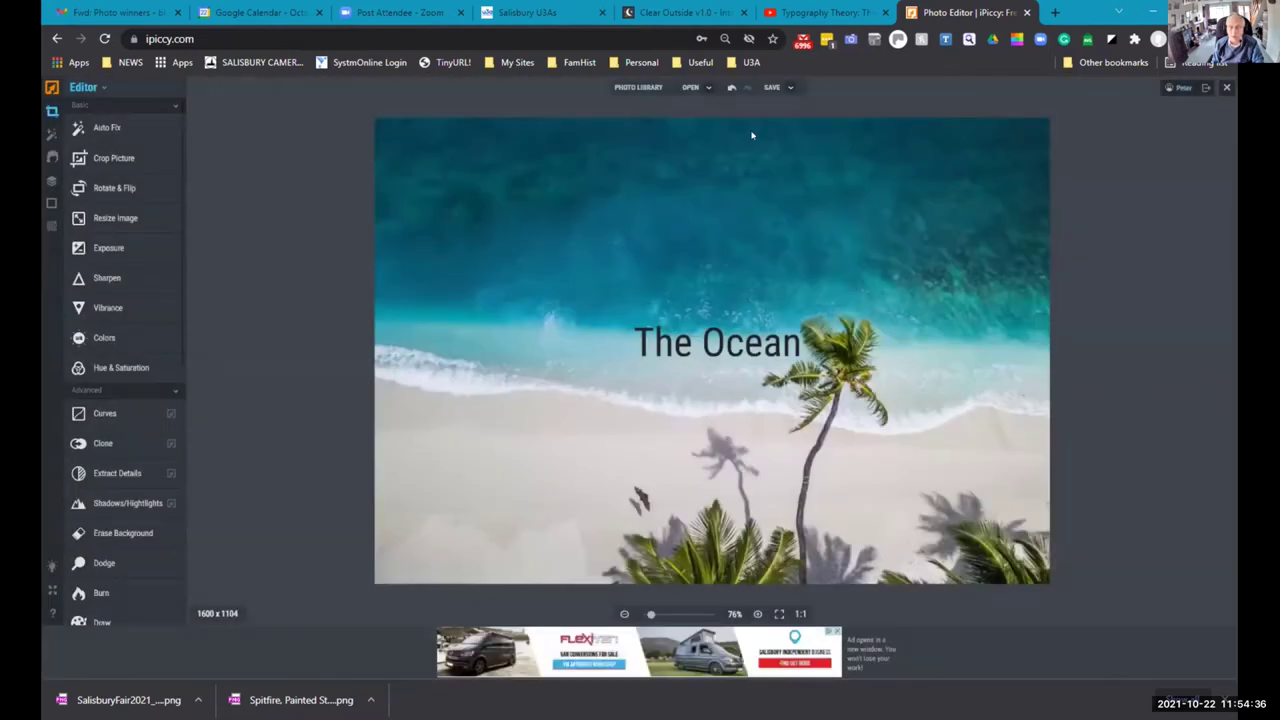
click(775, 88)
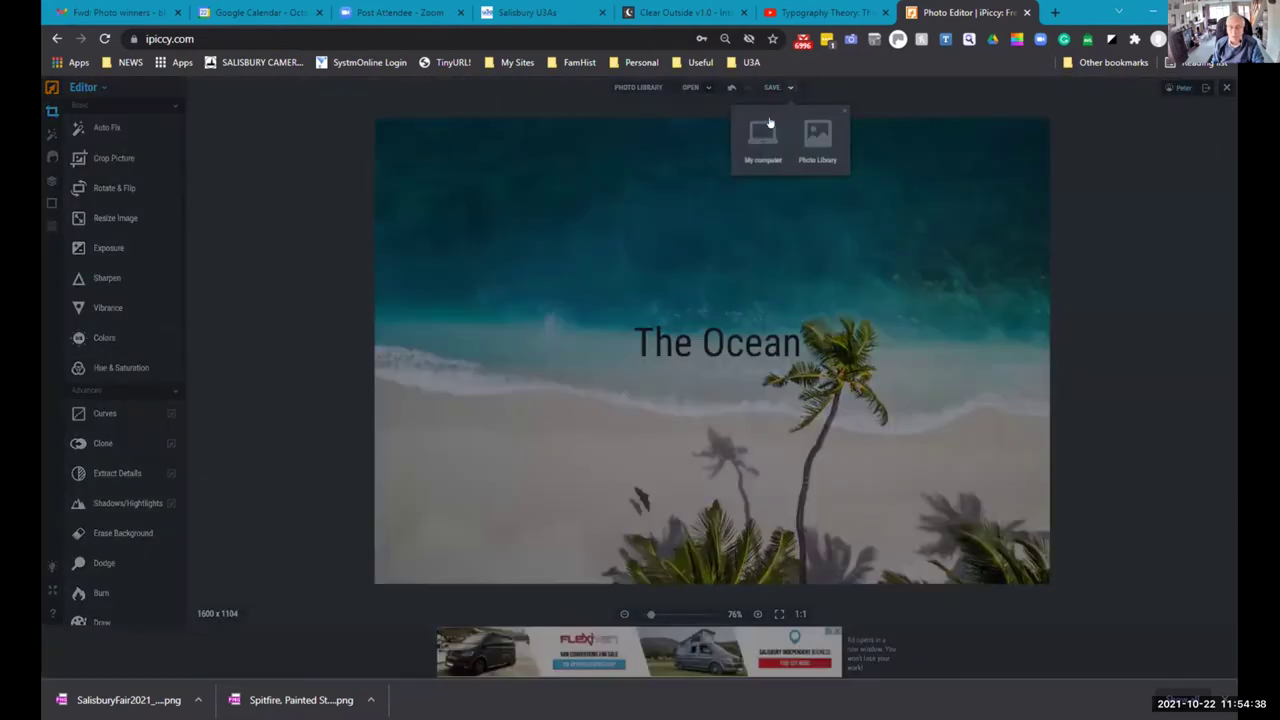
click(762, 147)
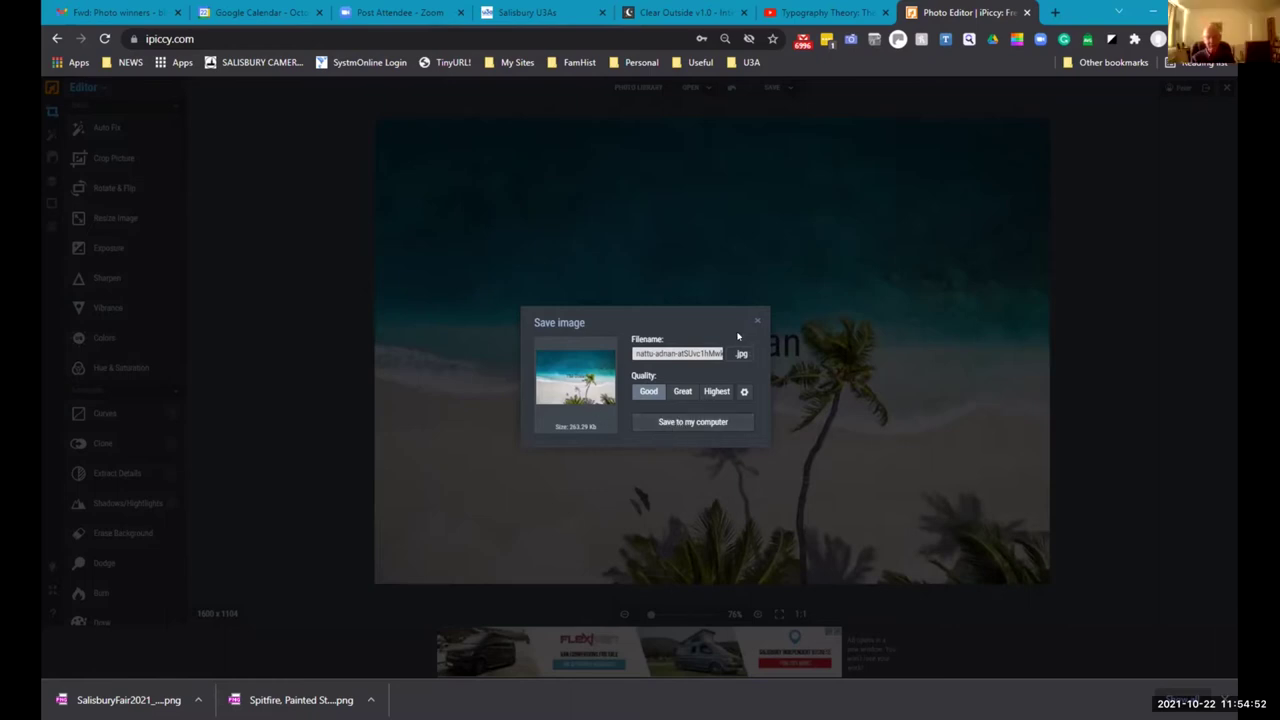
click(687, 422)
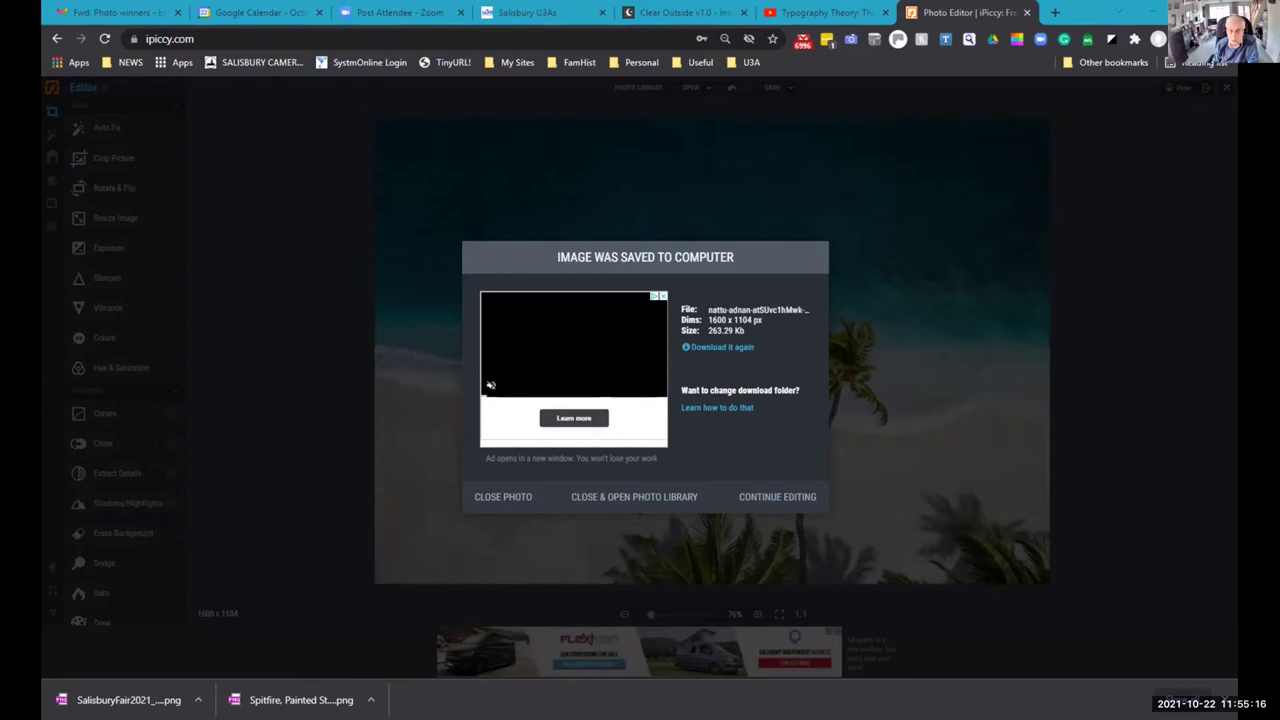
Switch to FastStone Image Viewer and move the captioned beach photo from Downloads to the favourite DI PLUS folder.
key(alt+Tab)
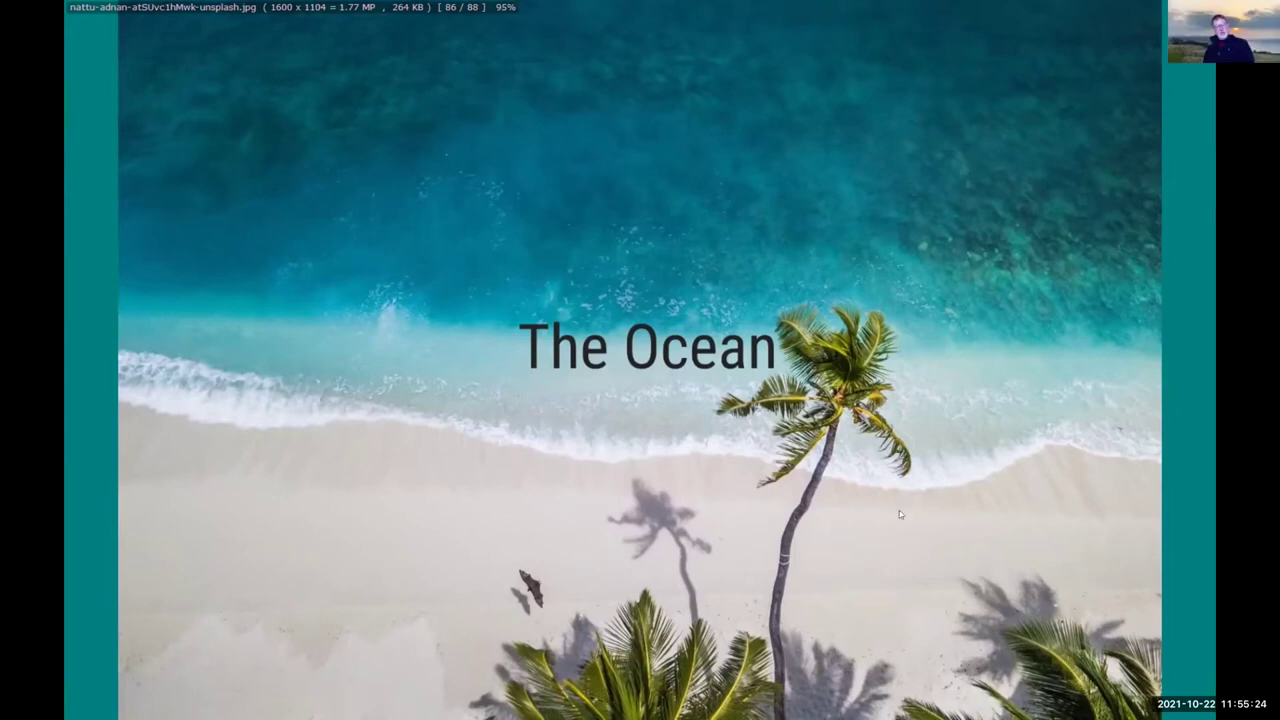
key(Escape)
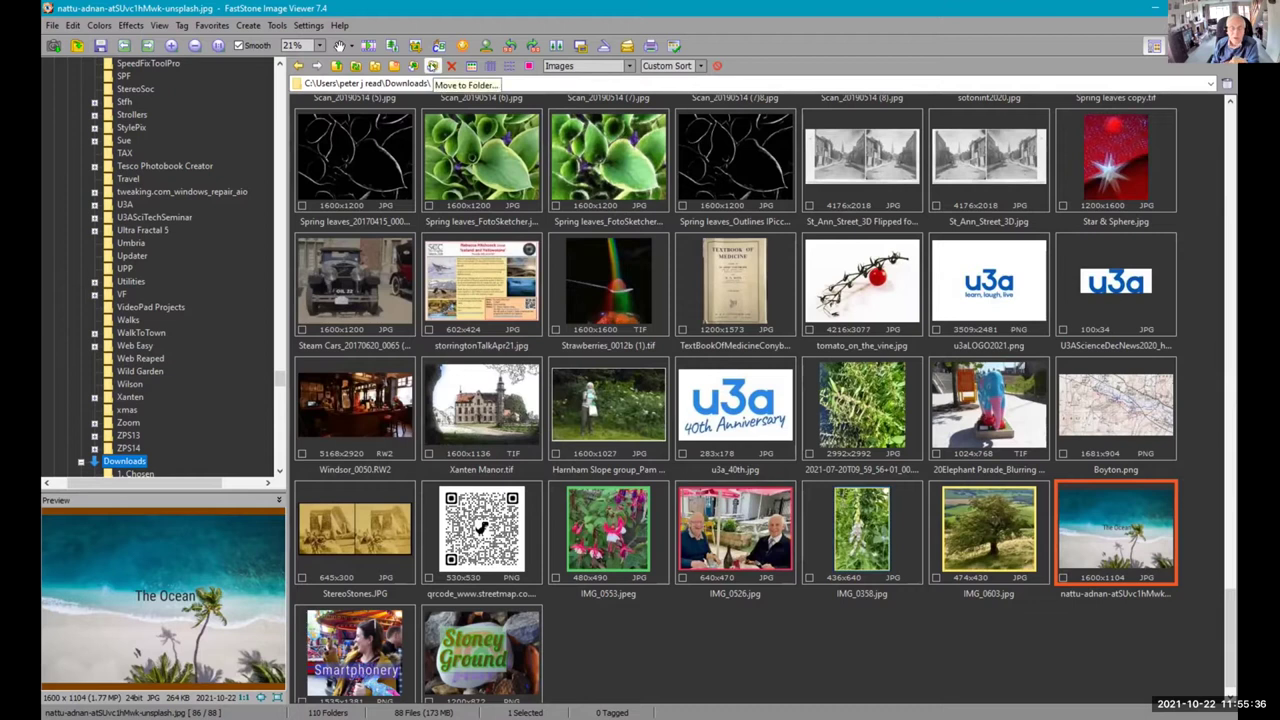
click(432, 66)
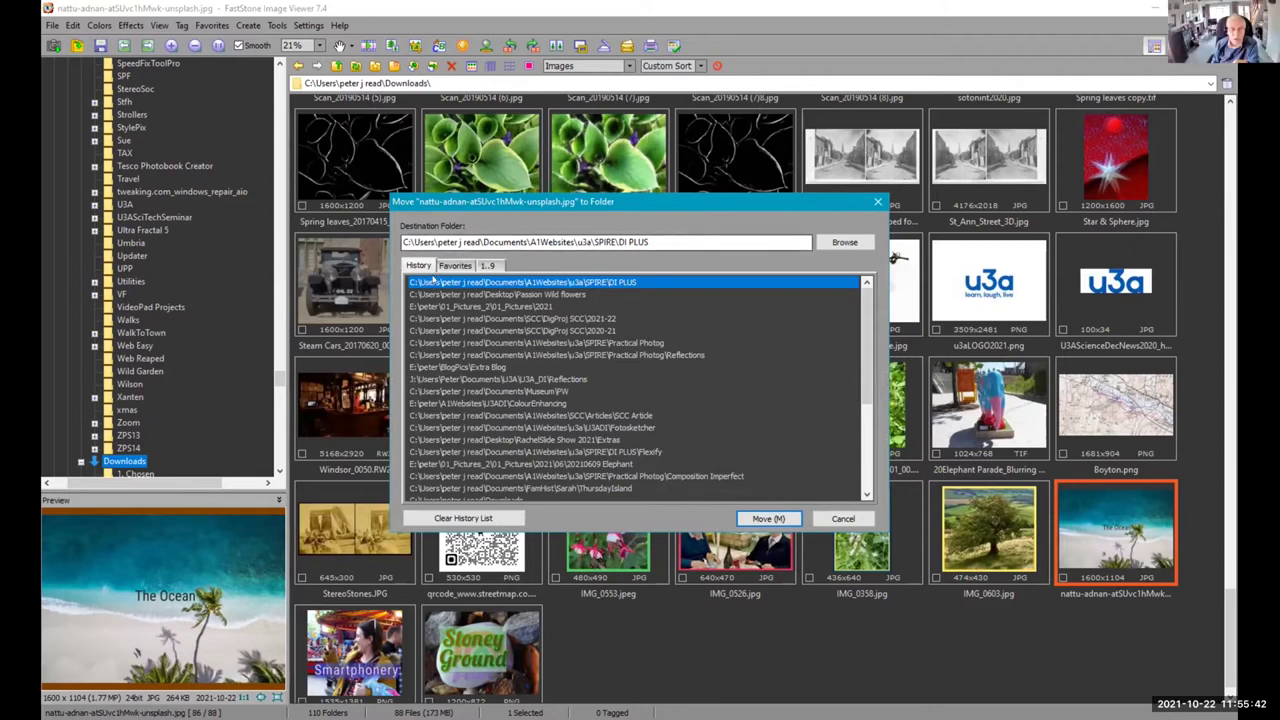
click(419, 266)
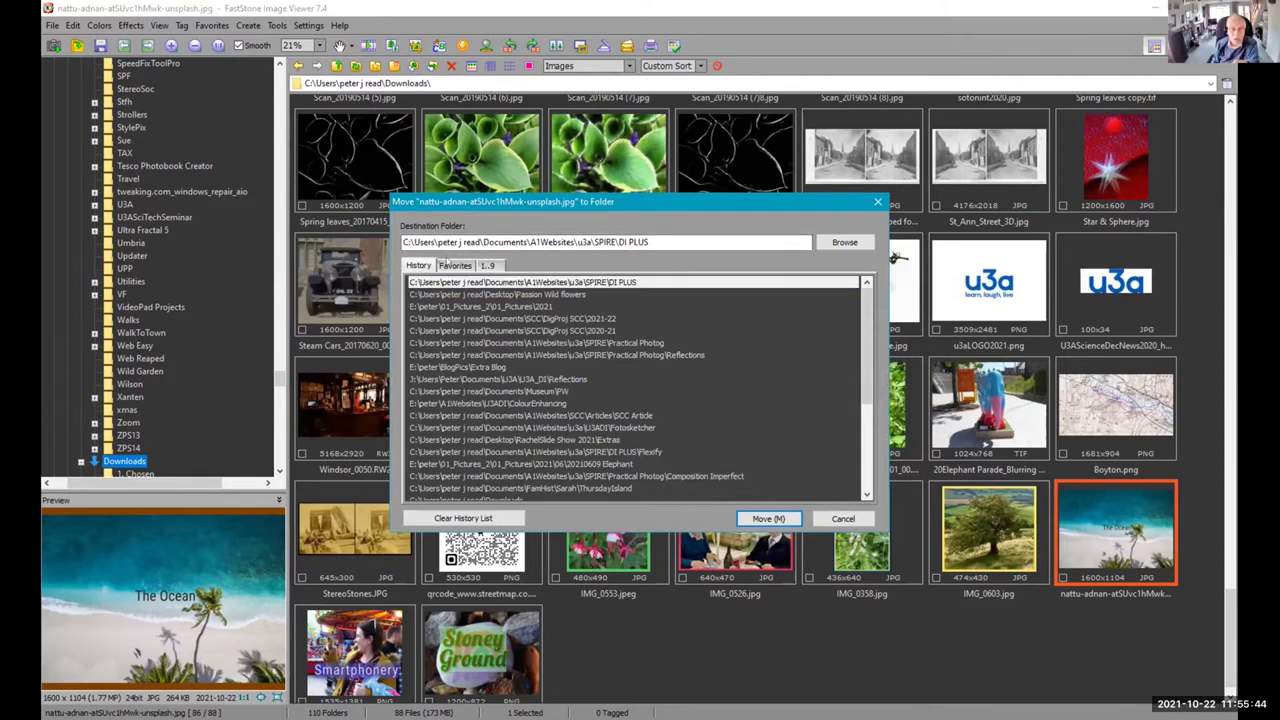
click(448, 267)
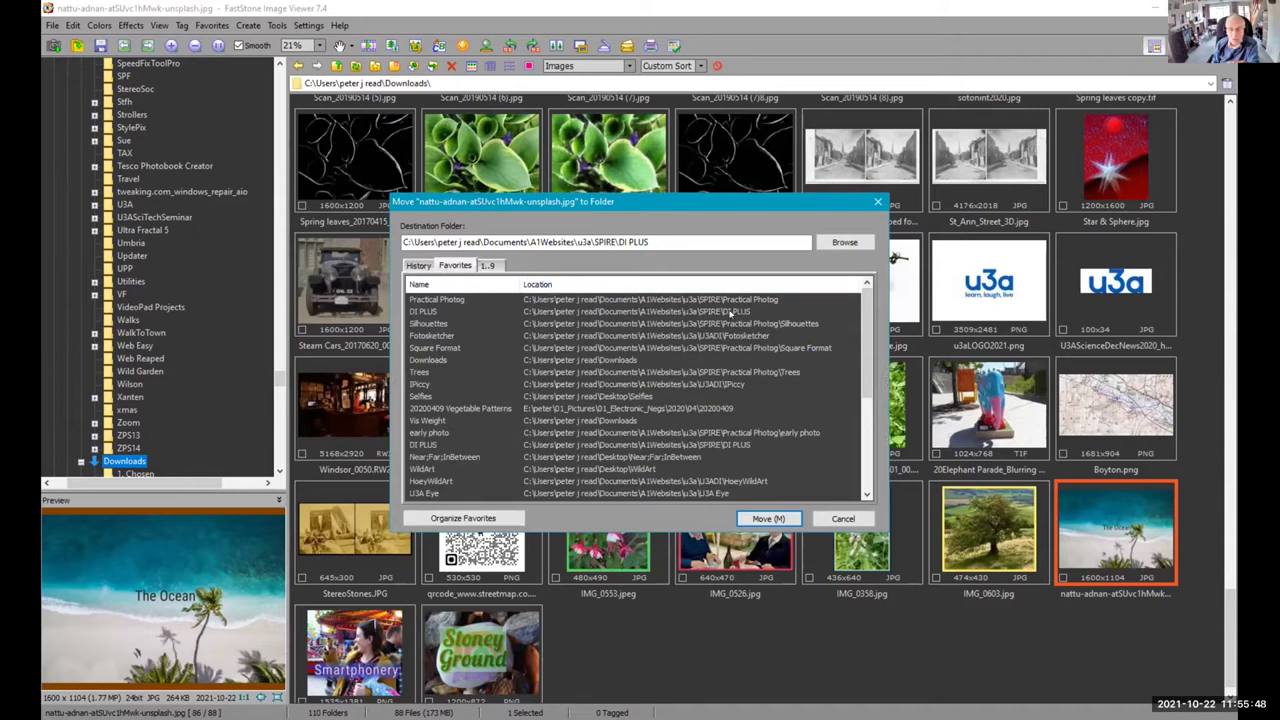
click(568, 313)
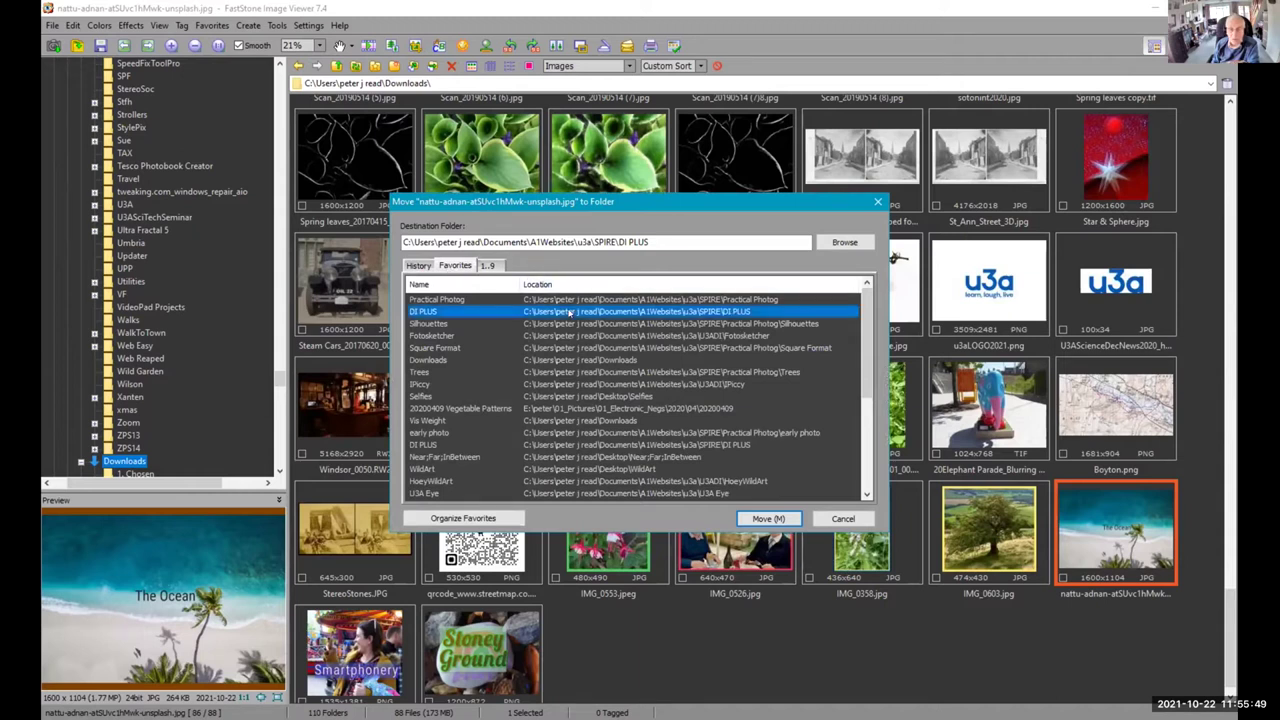
click(767, 519)
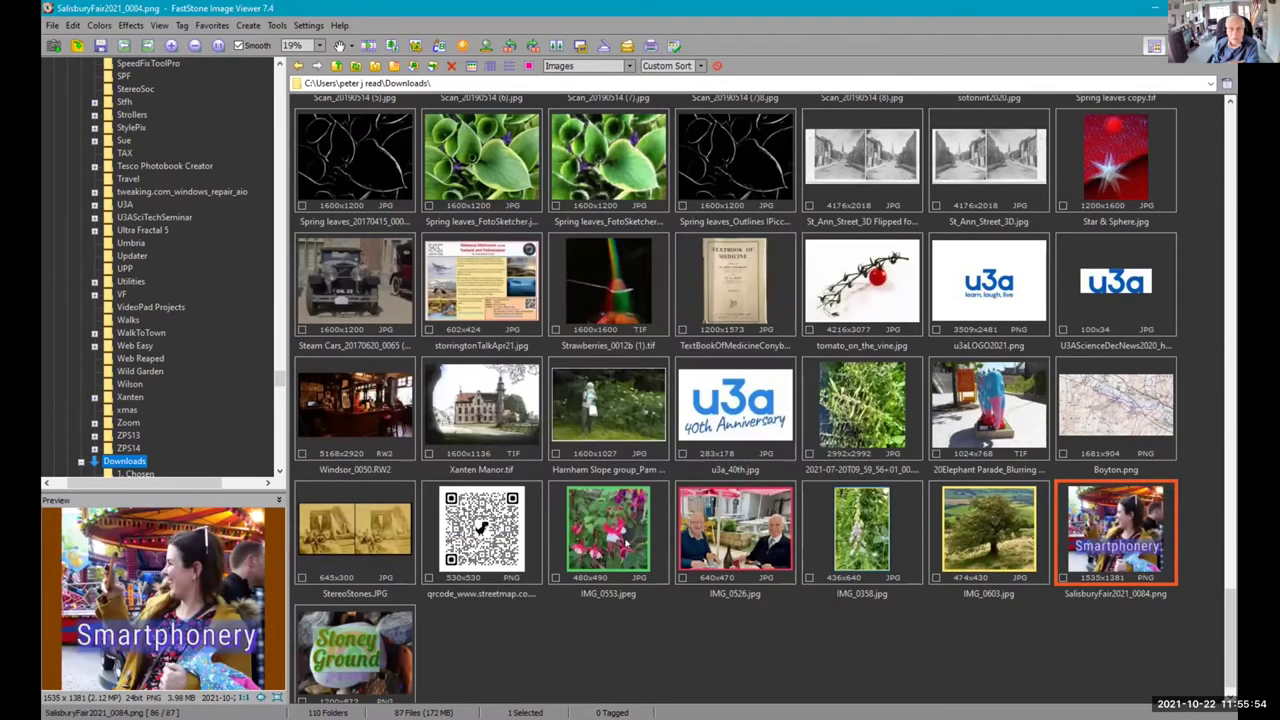
Open the DI PLUS folder and move the captioned beach photo into its Typography subfolder, renaming it to avoid the existing file.
click(211, 25)
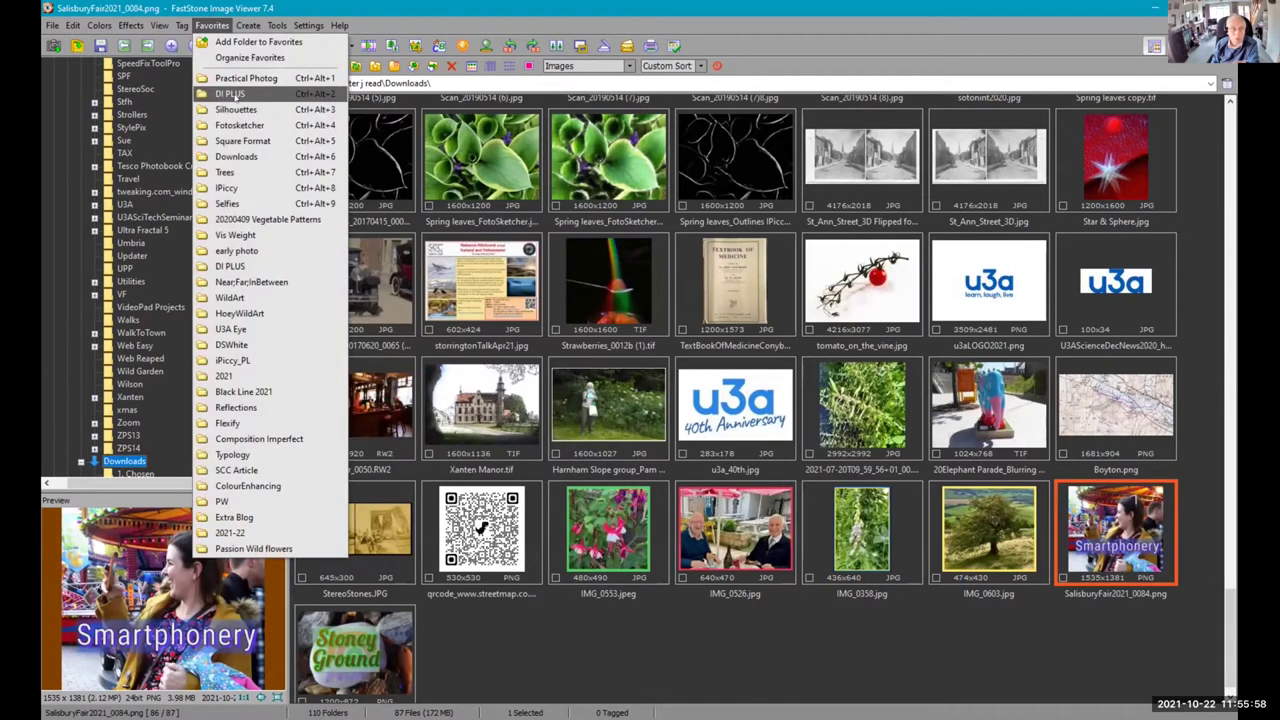
click(240, 94)
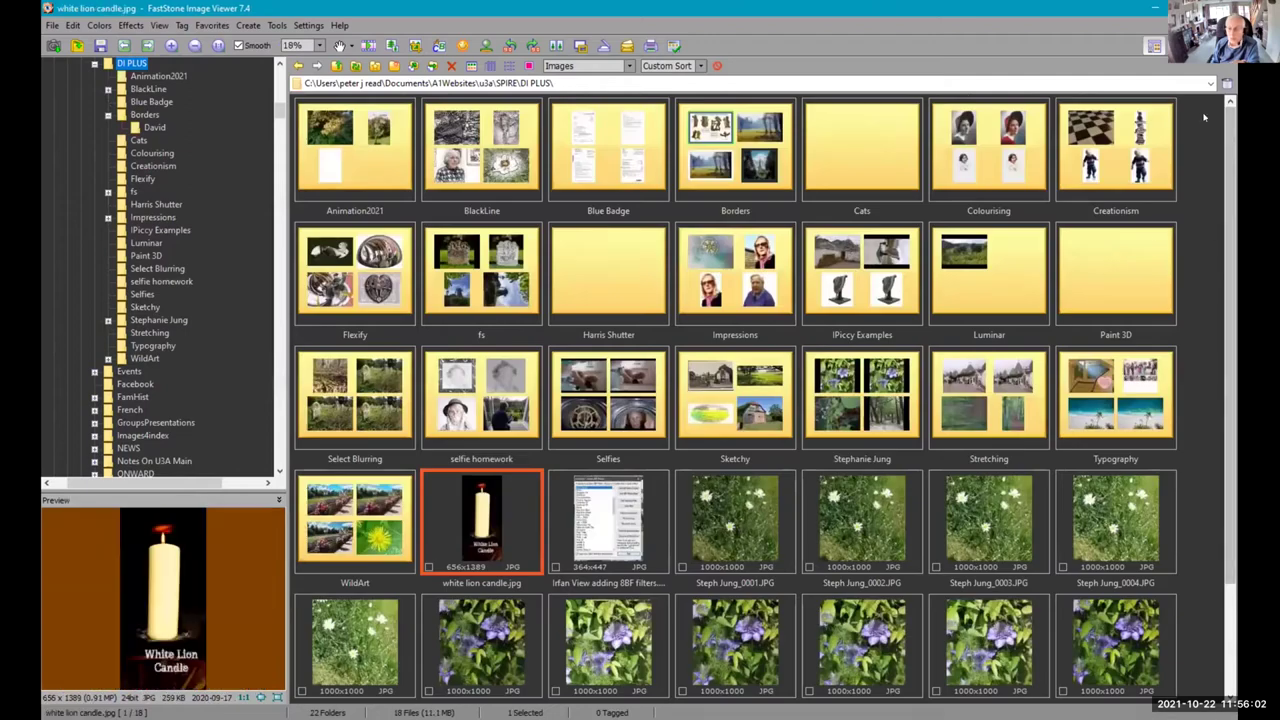
scroll(1208, 314, down, 2)
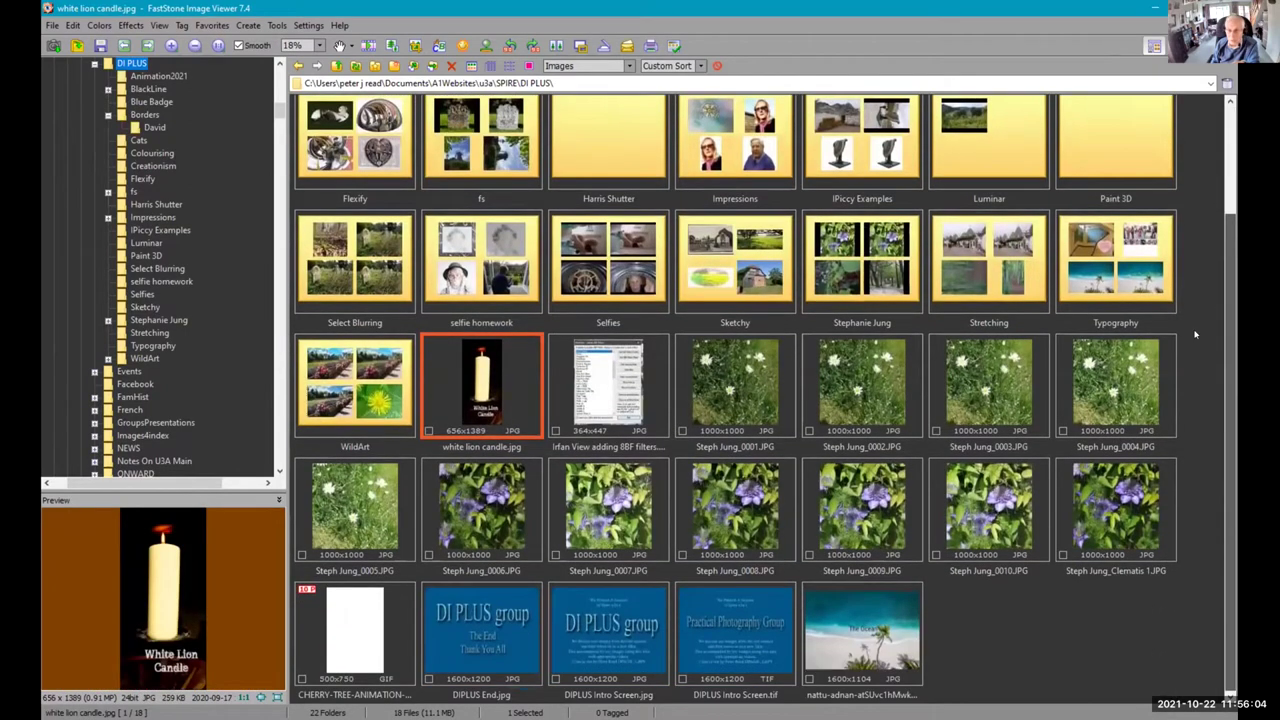
click(863, 623)
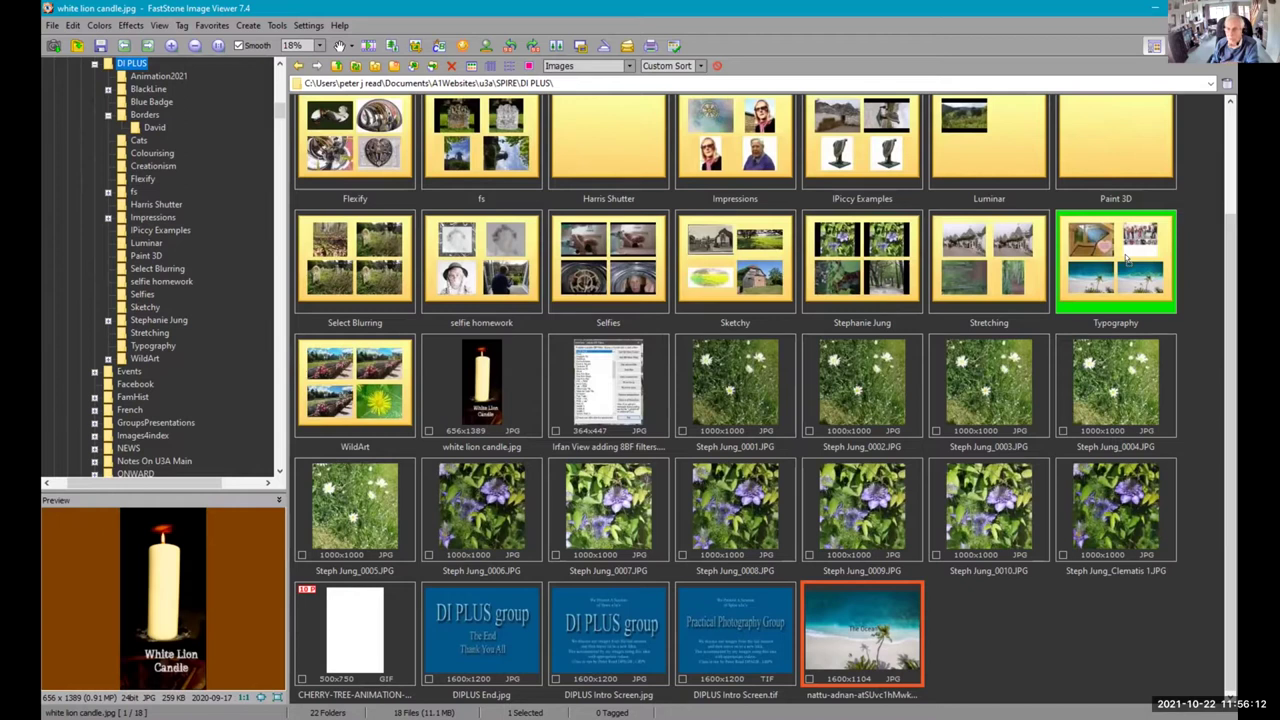
drag(1127, 258, 1127, 260)
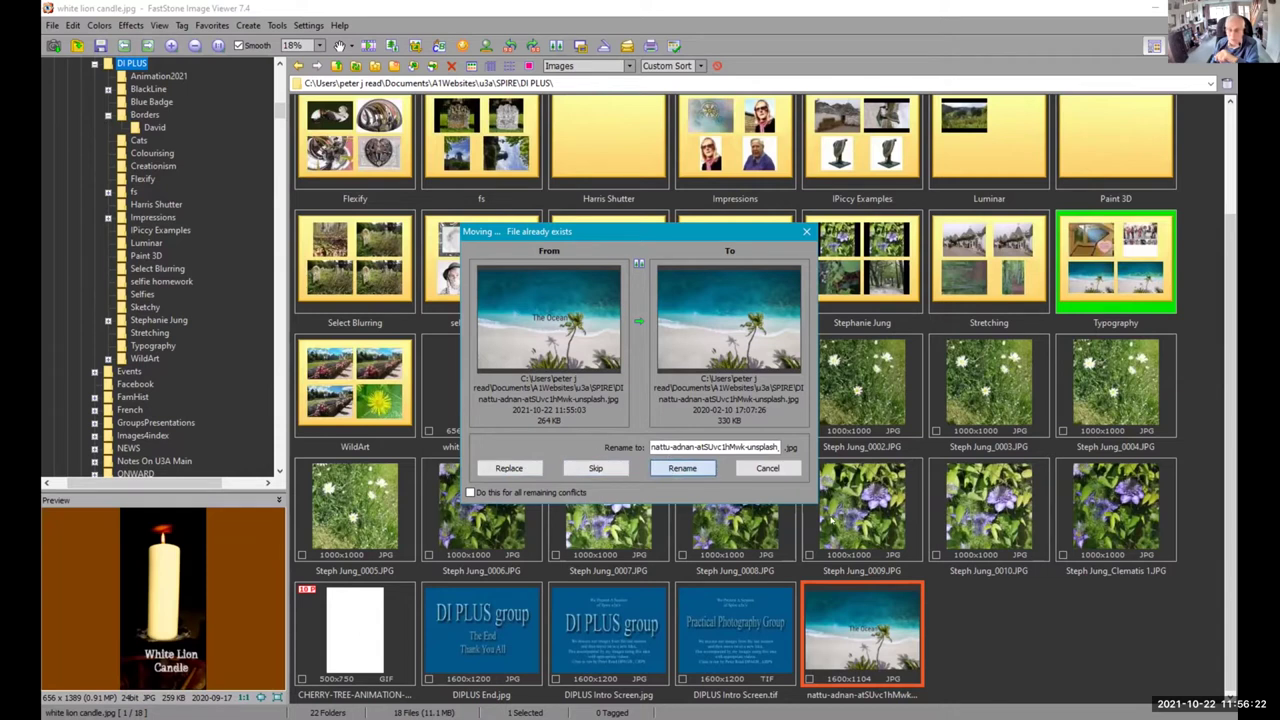
click(674, 470)
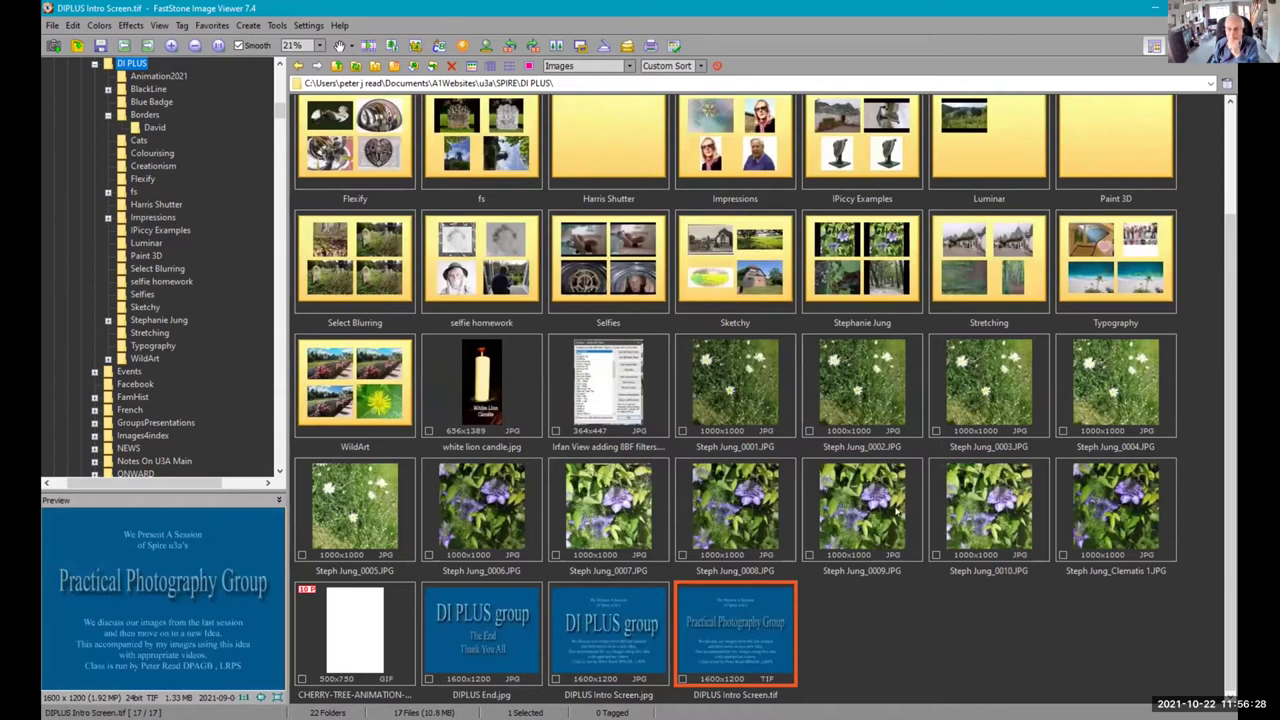
Open the Typography folder and compare the plain, "The Ocean" and curved-text versions of the beach photo at full screen.
double_click(1115, 260)
drag(843, 270, 705, 147)
click(614, 150)
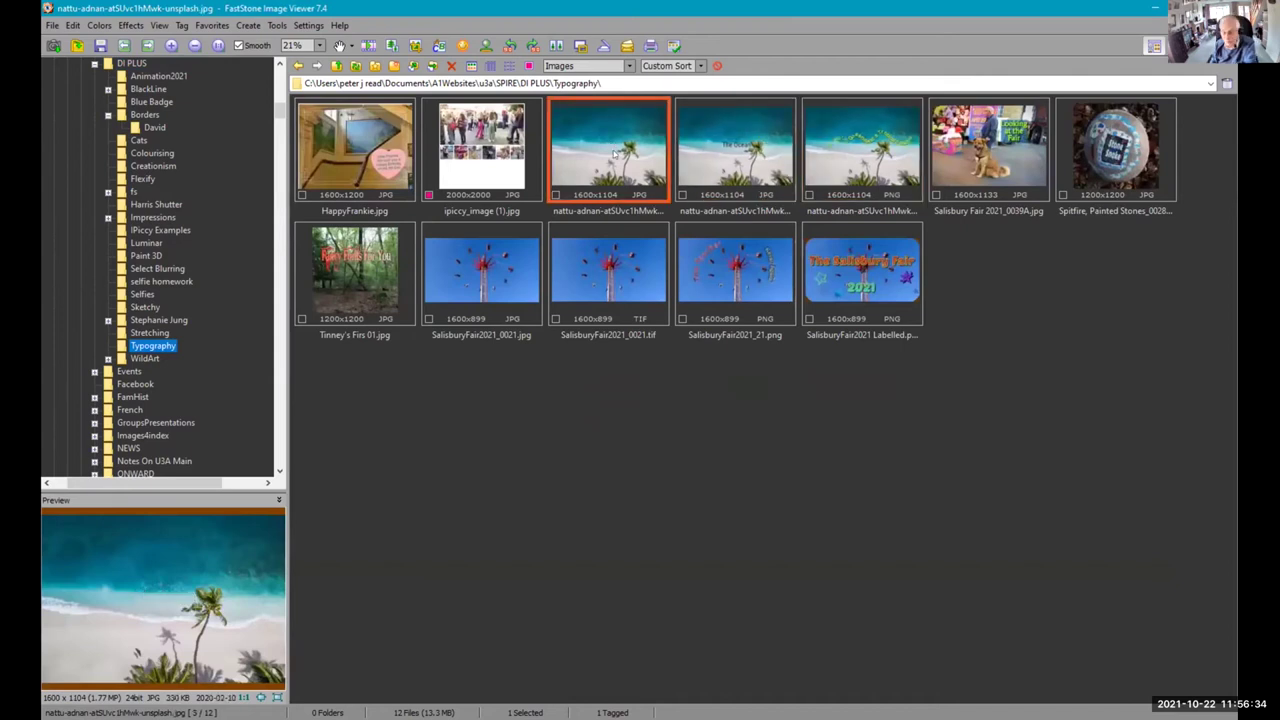
double_click(735, 150)
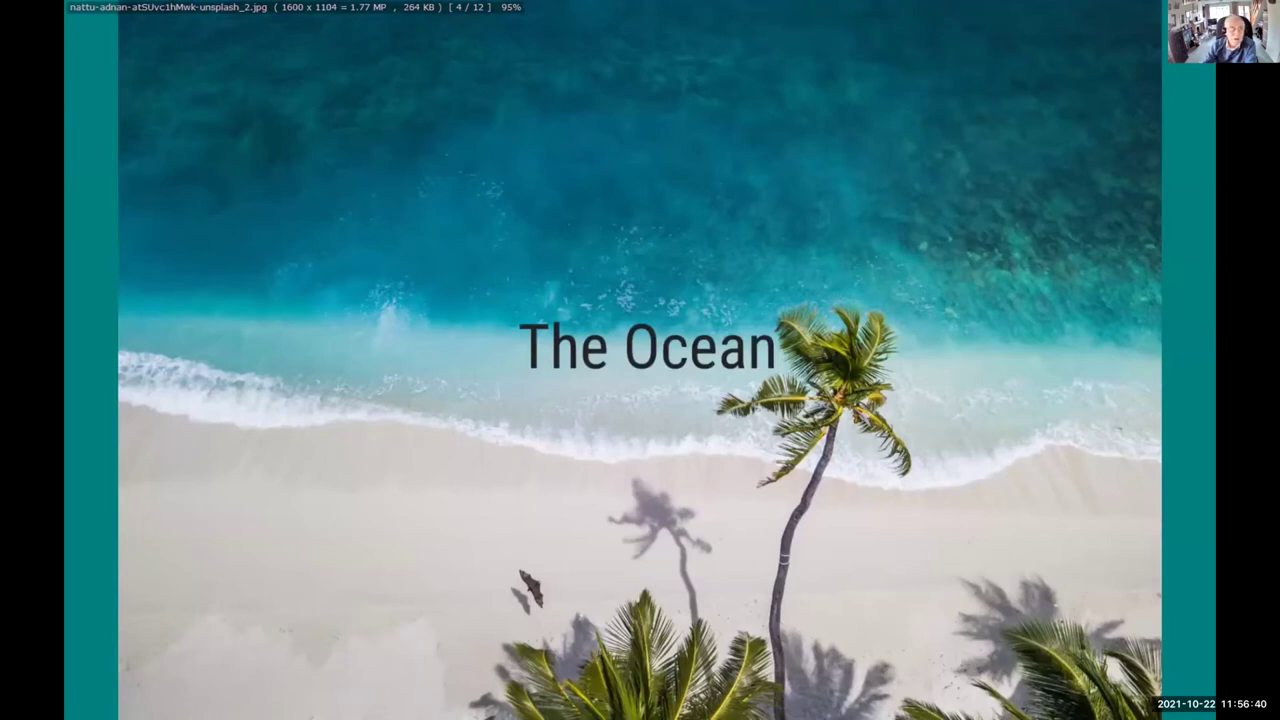
key(Left)
key(Right)
key(Right)
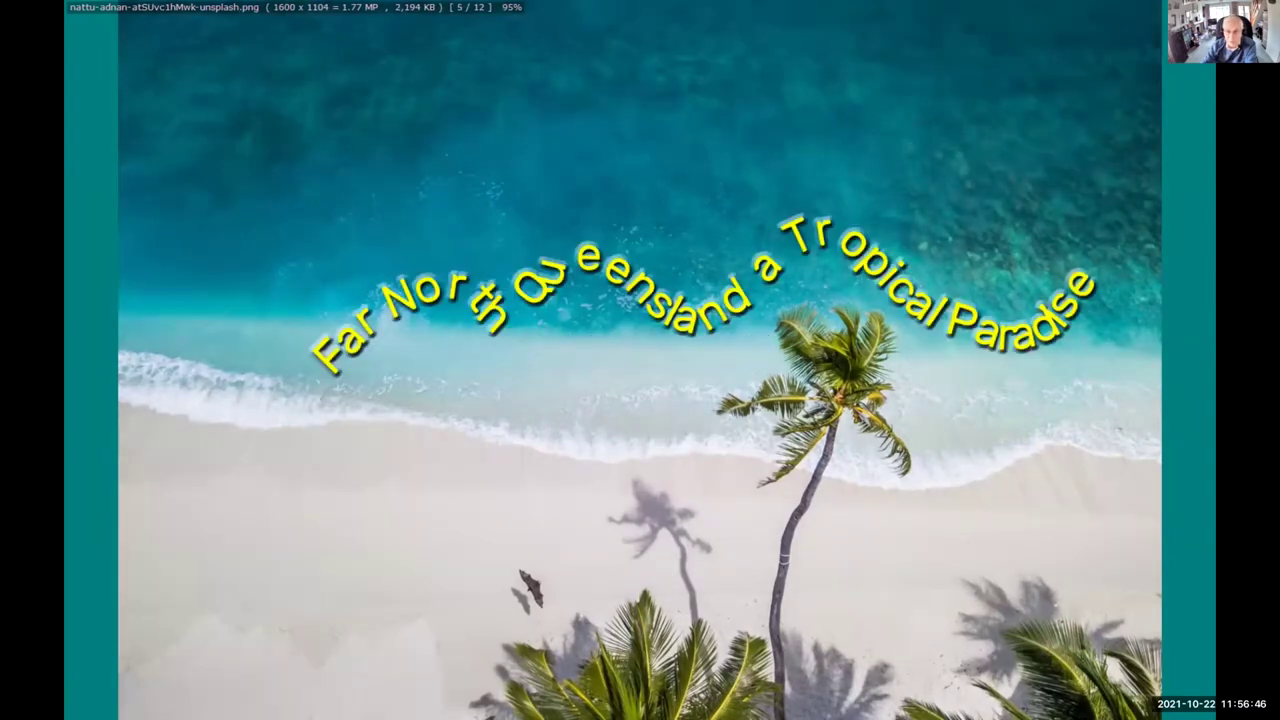
key(Left)
key(Right)
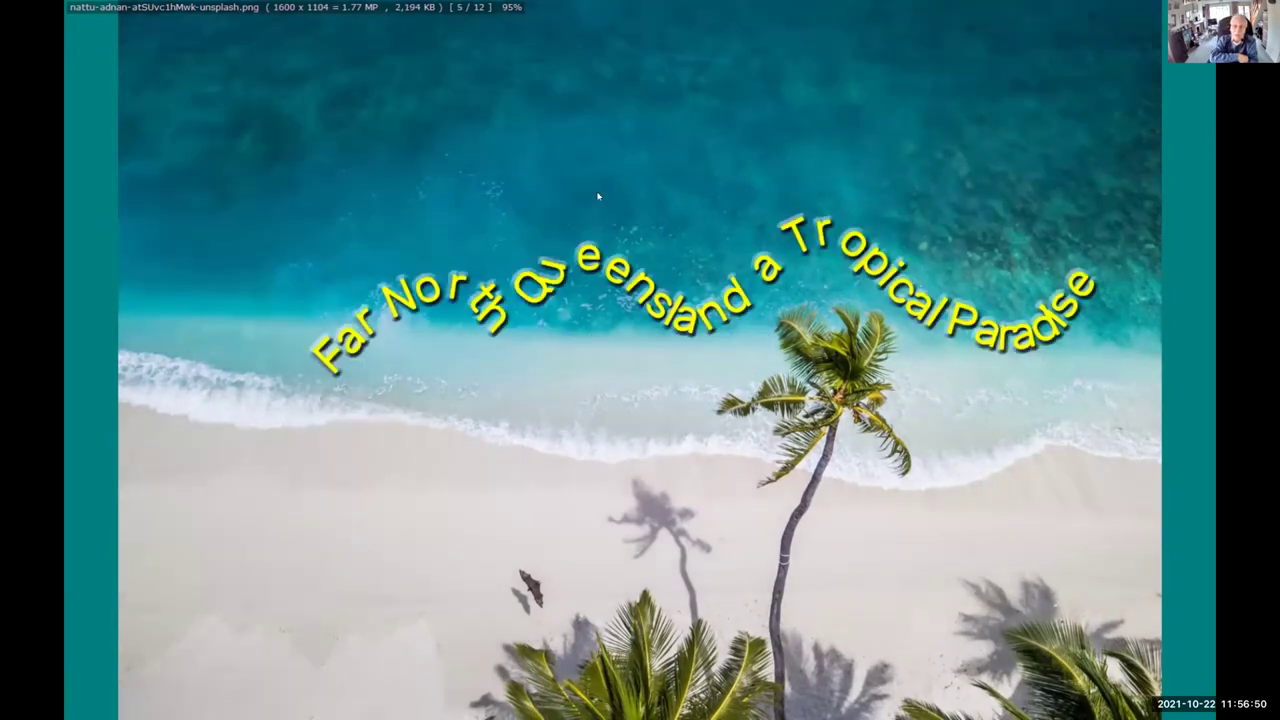
key(Escape)
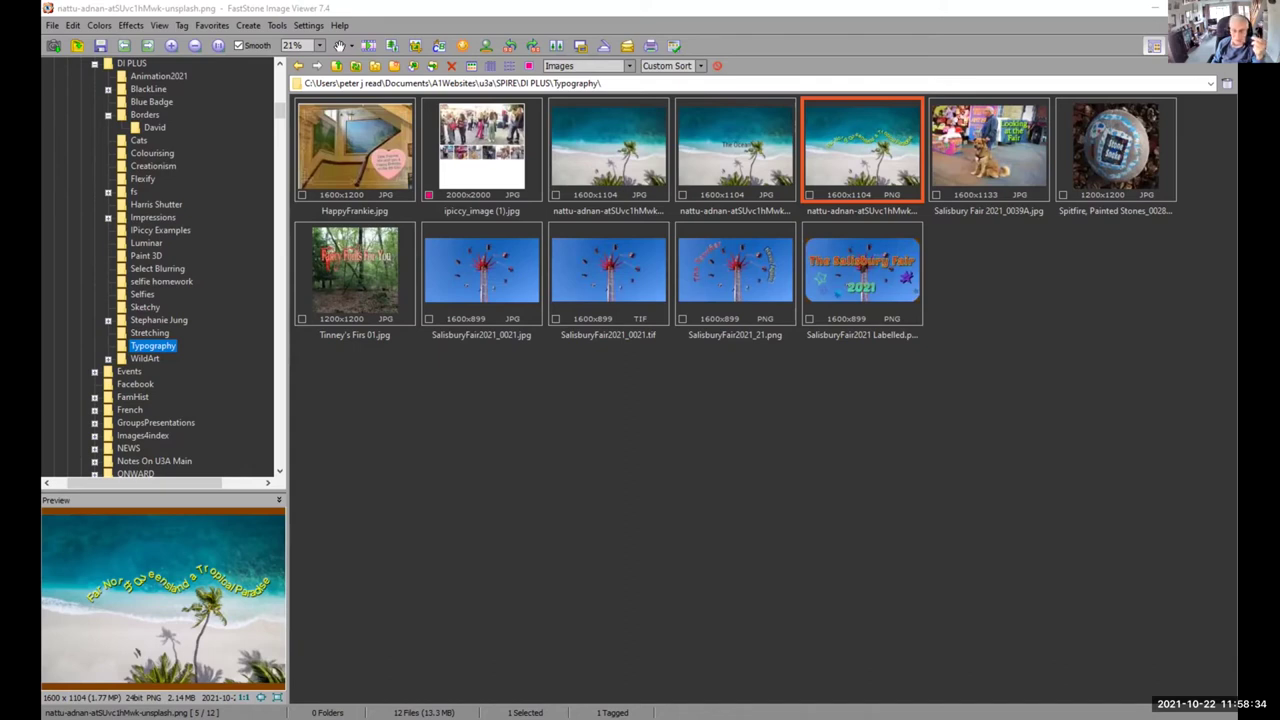
Switch to the iPiccy editor and apply Extract Details to the ship relief image at strength 47.
key(alt+Tab)
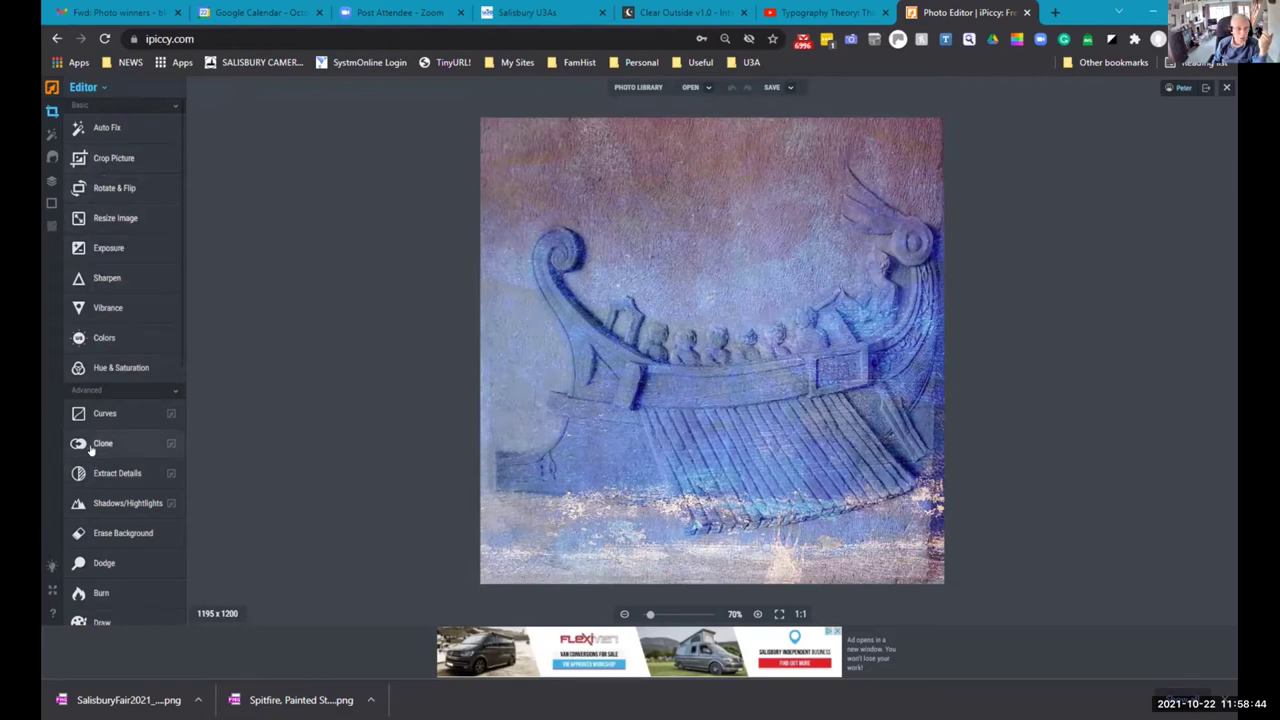
click(104, 474)
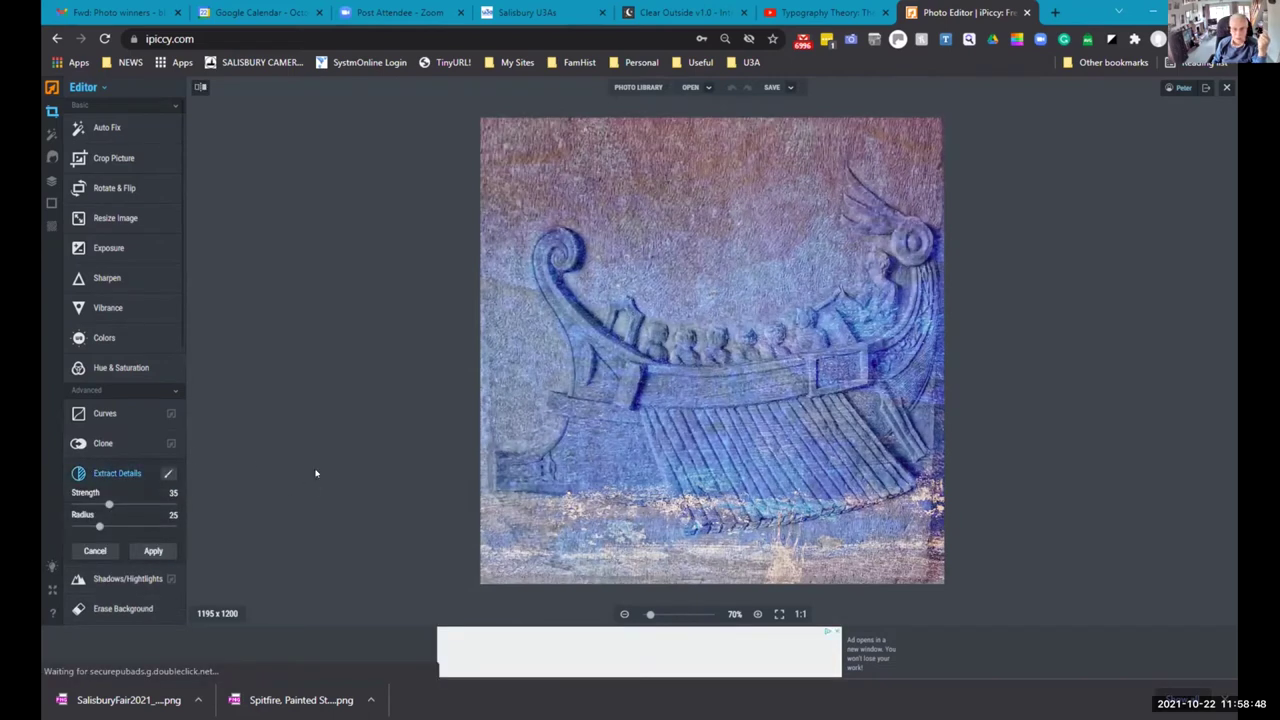
drag(110, 505, 120, 505)
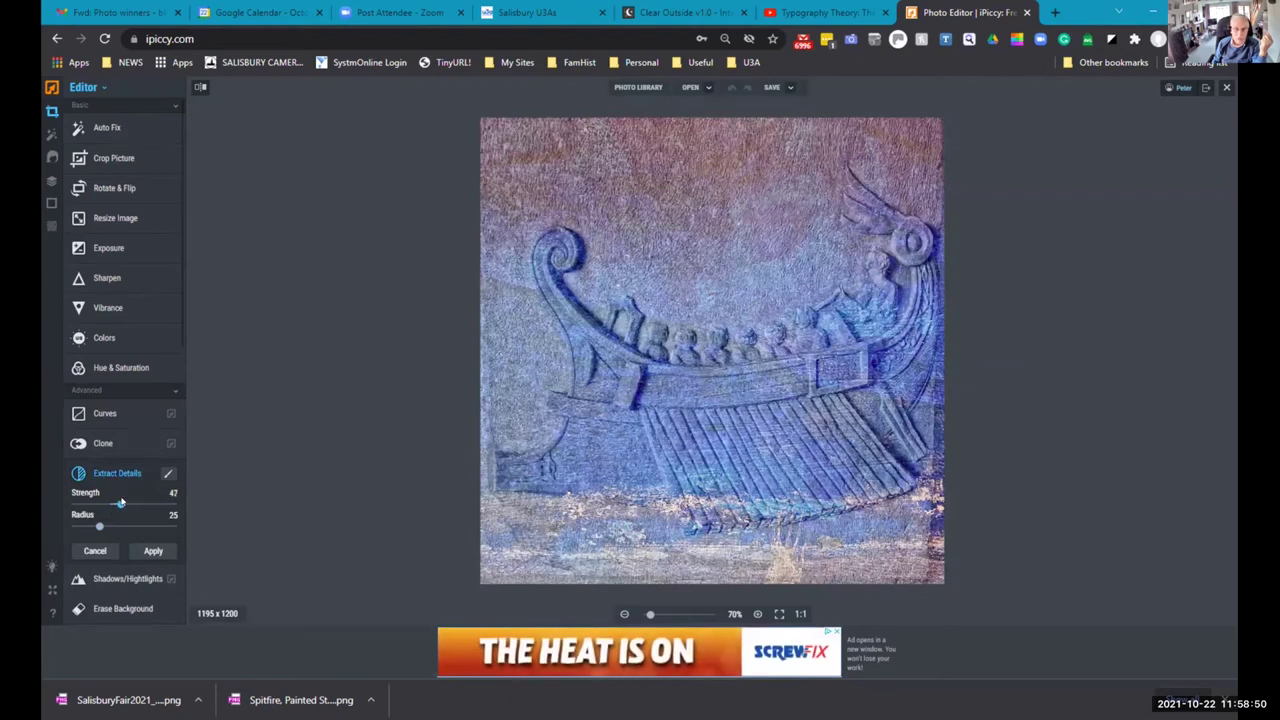
click(153, 551)
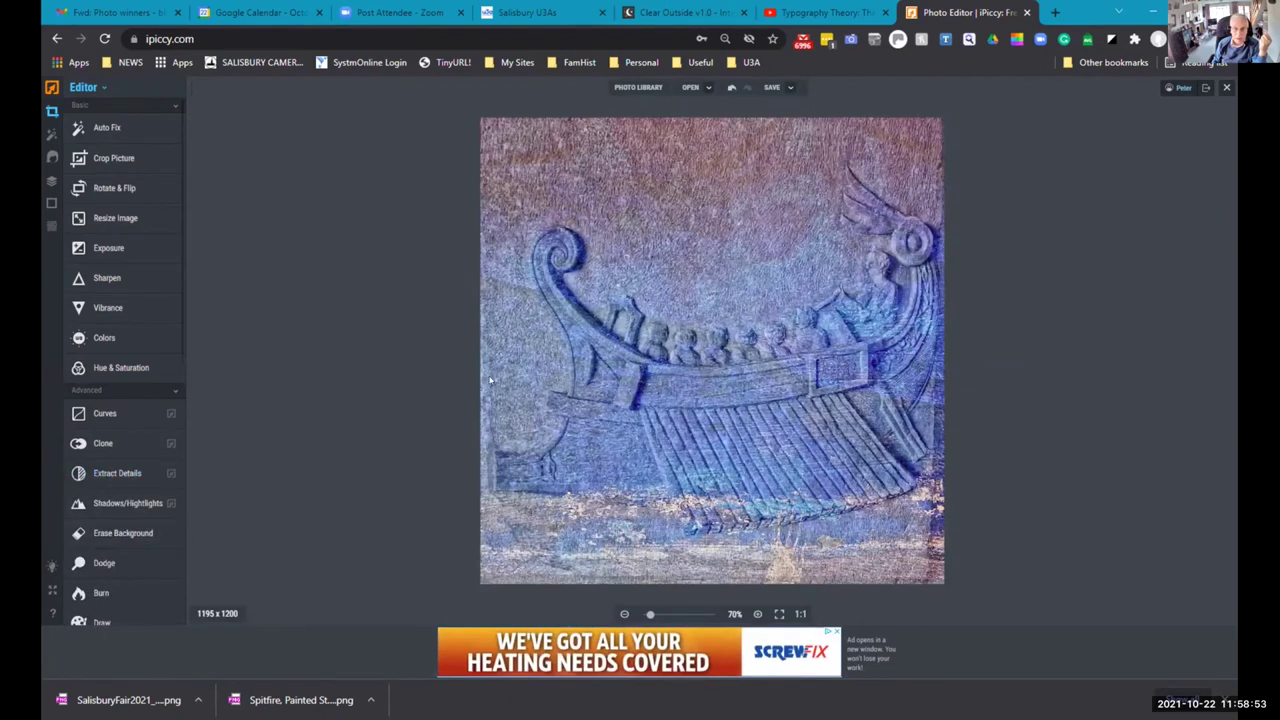
Save the enhanced ship relief image to the computer as a JPG at Good quality.
click(775, 87)
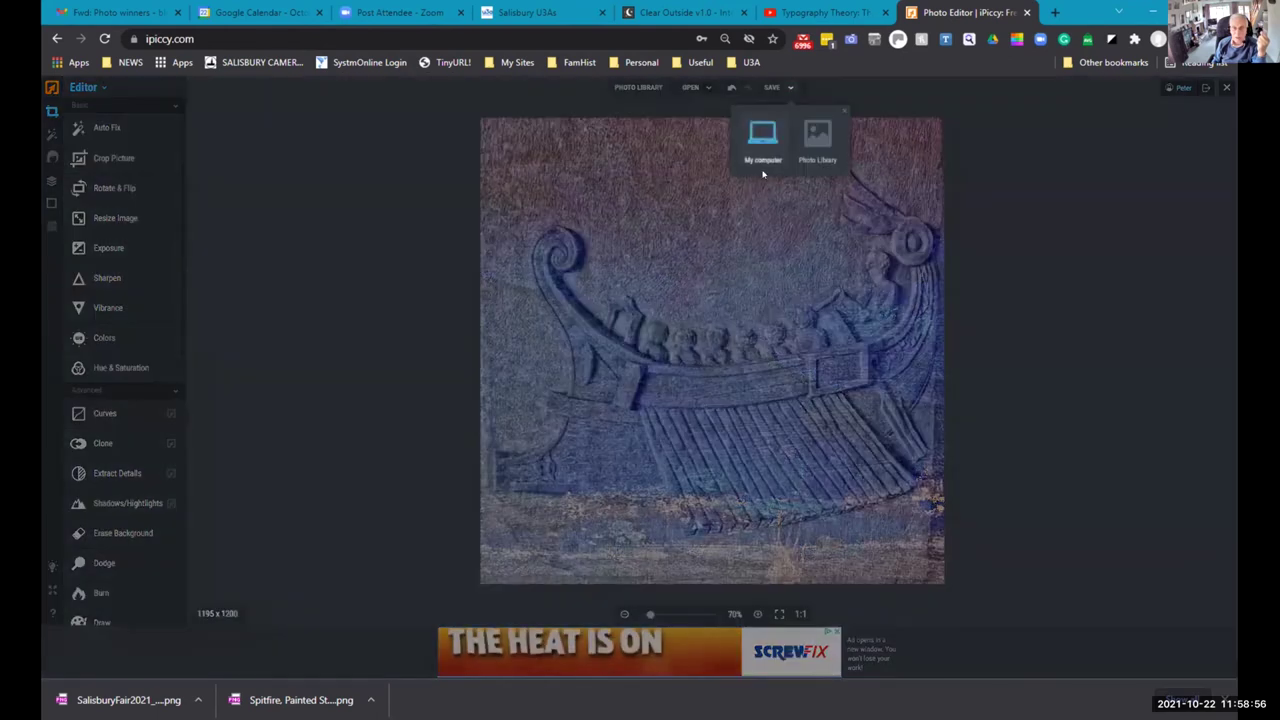
click(757, 141)
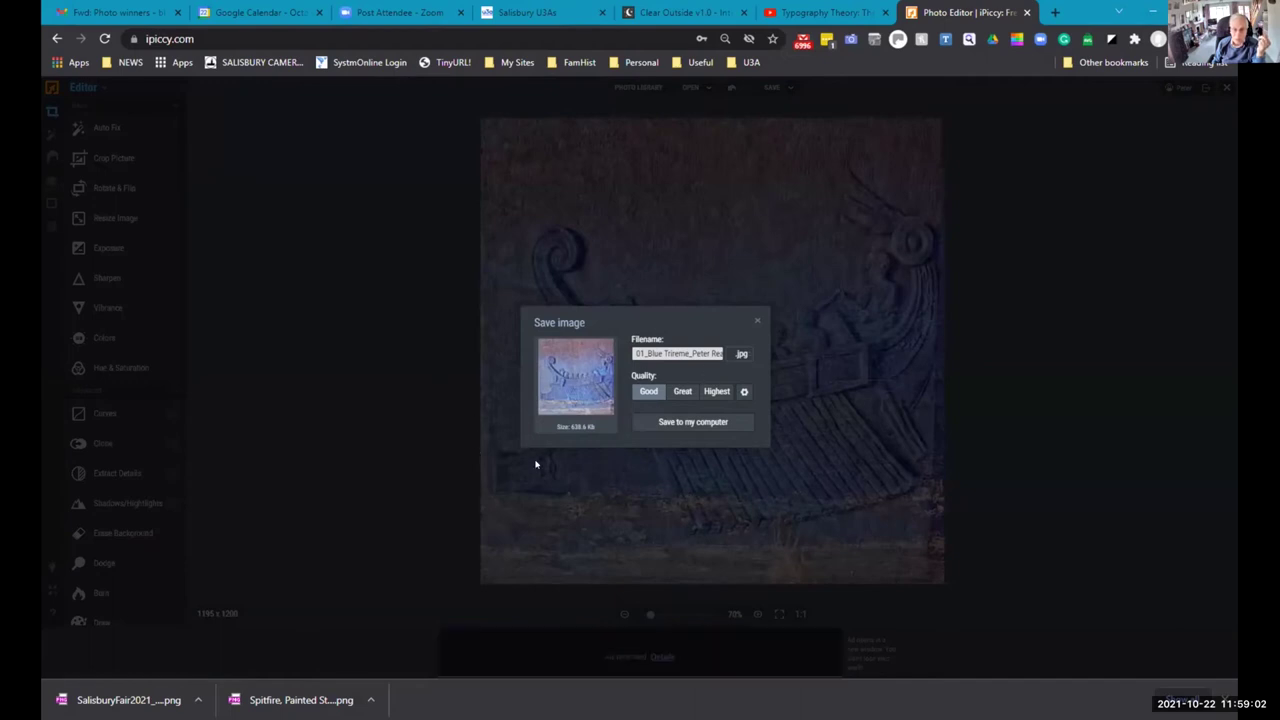
click(697, 422)
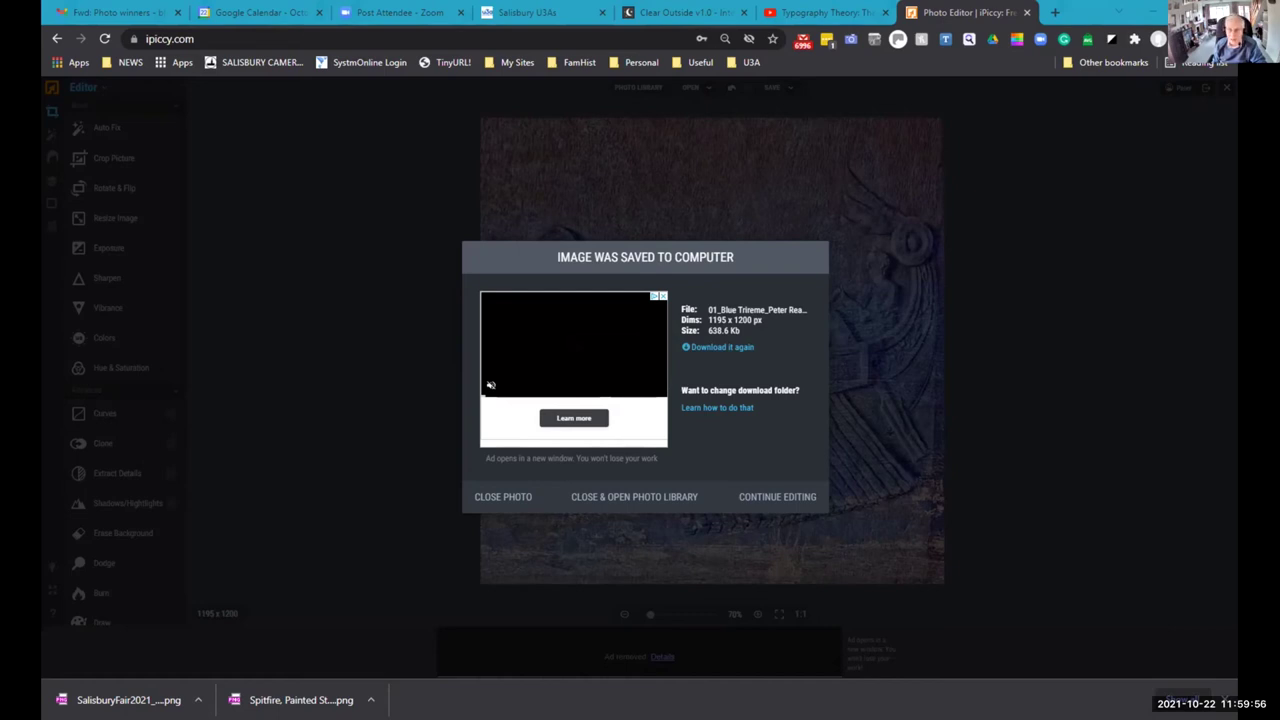
Switch to FastStone Image Viewer and rename the "Stoney Ground" picture in Downloads as Painted Stones.
key(alt+Tab)
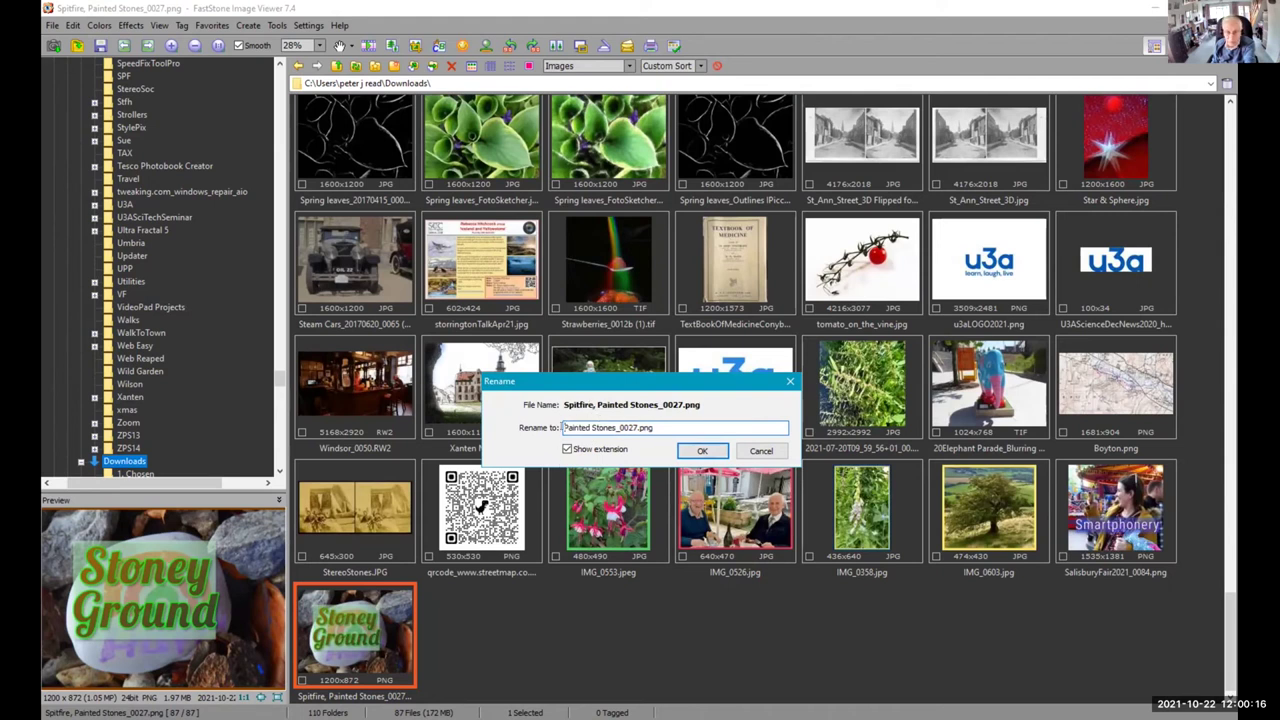
drag(614, 427, 668, 427)
key(BackSpace)
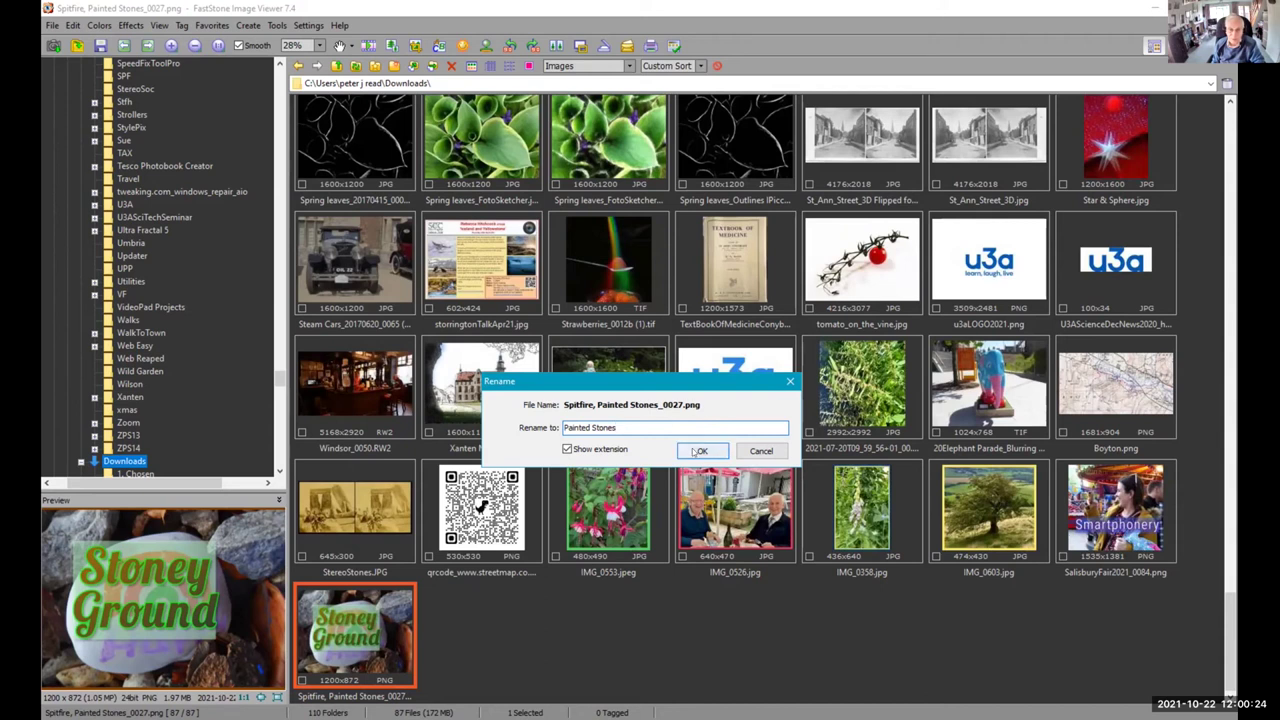
click(699, 451)
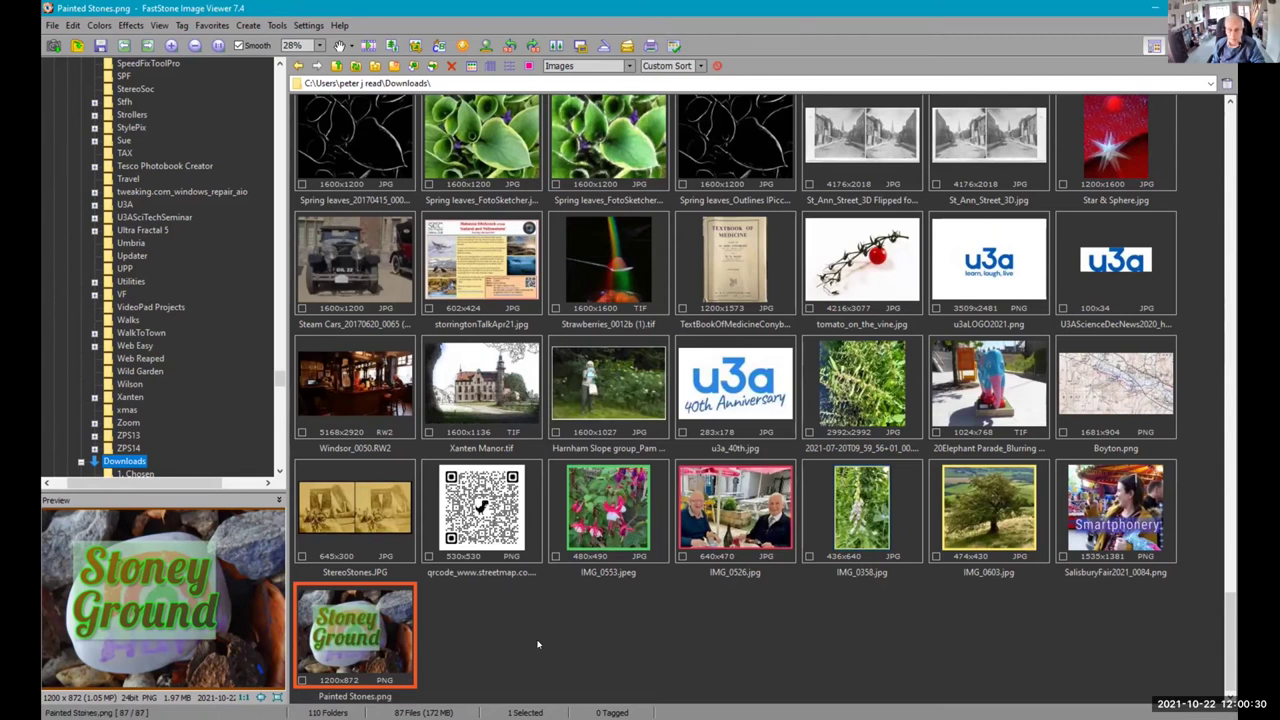
Move Painted Stones.png from Downloads to the favourite DI PLUS folder.
scroll(537, 644, up, 5)
mouse_move(1231, 580)
mouse_down()
mouse_move(1231, 150)
mouse_move(1231, 645)
mouse_up()
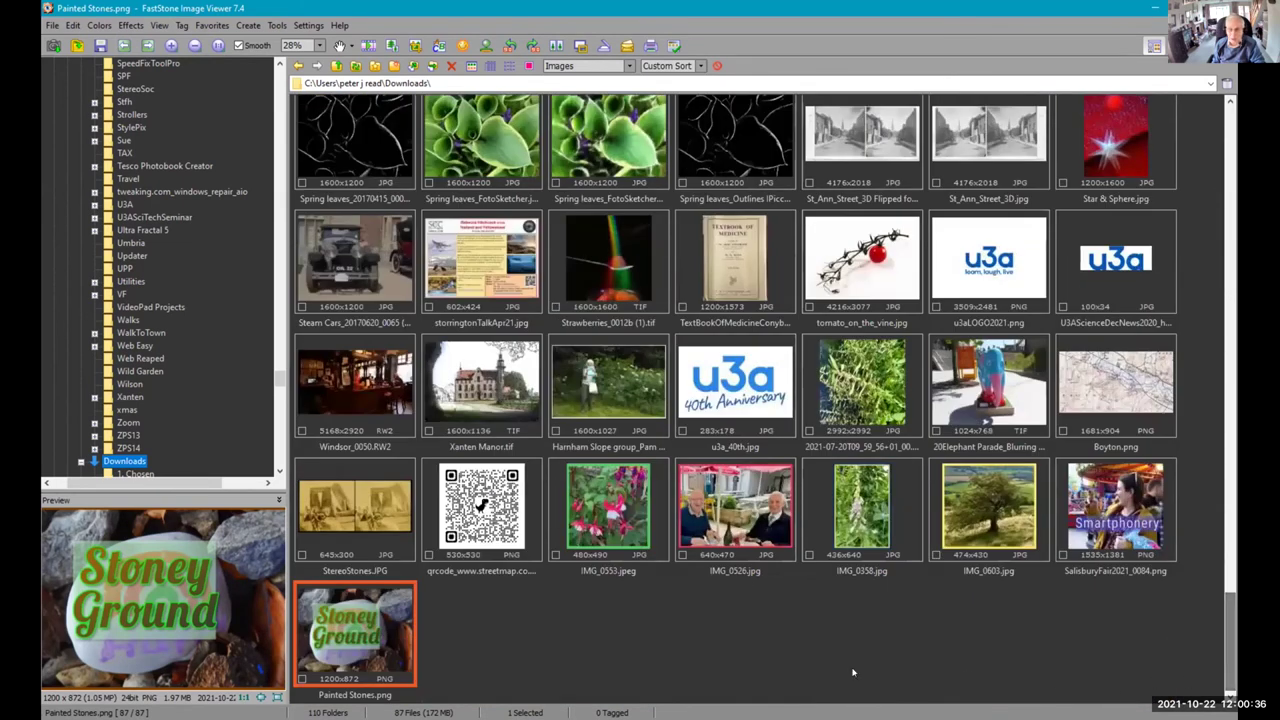
click(615, 650)
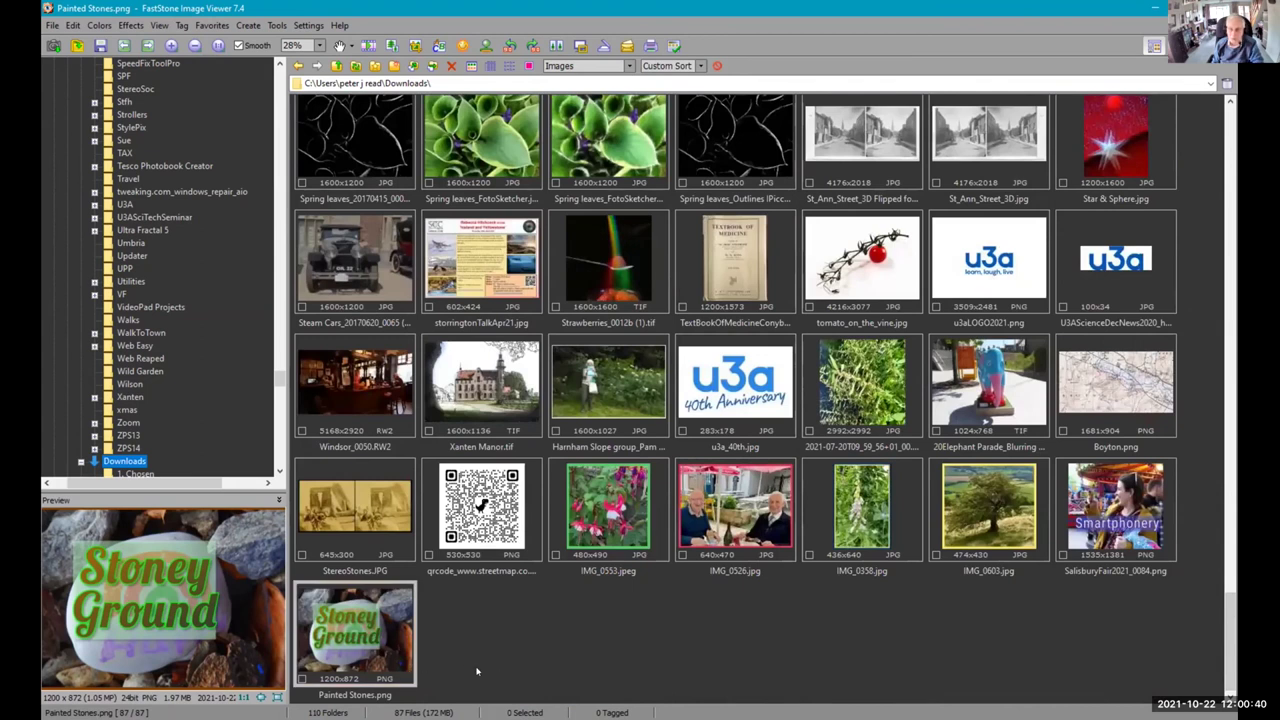
click(370, 633)
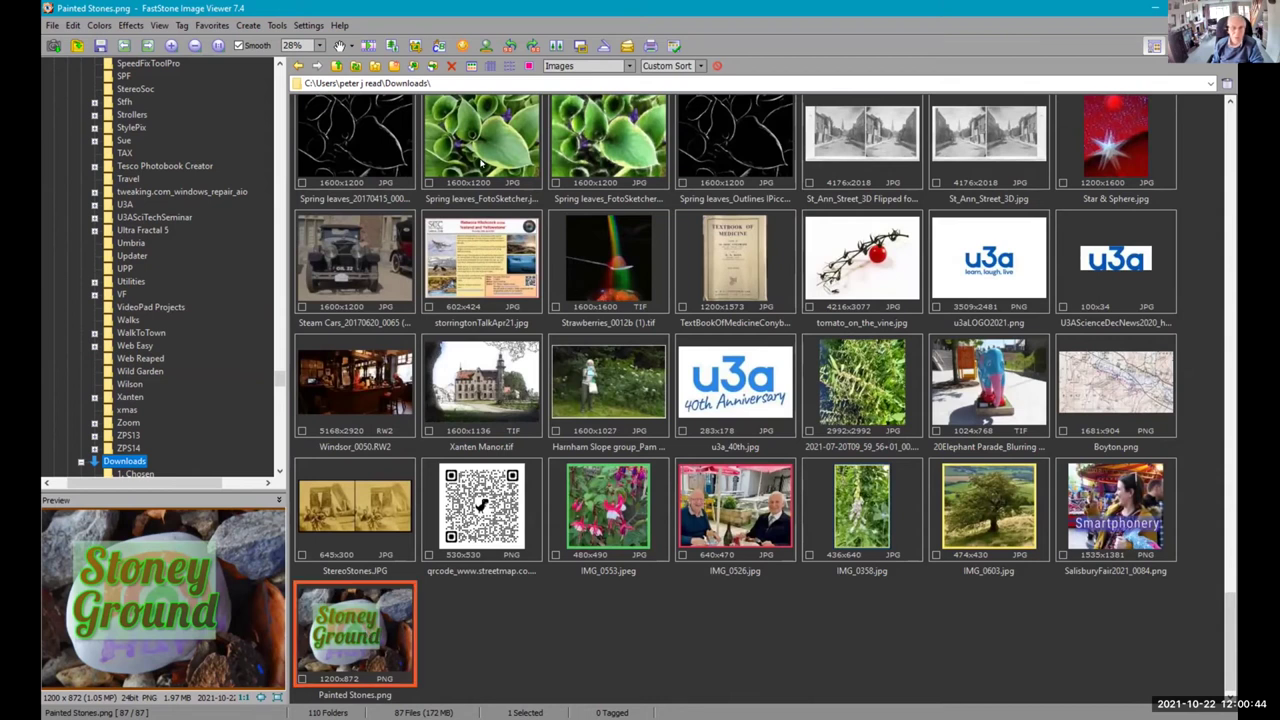
click(435, 67)
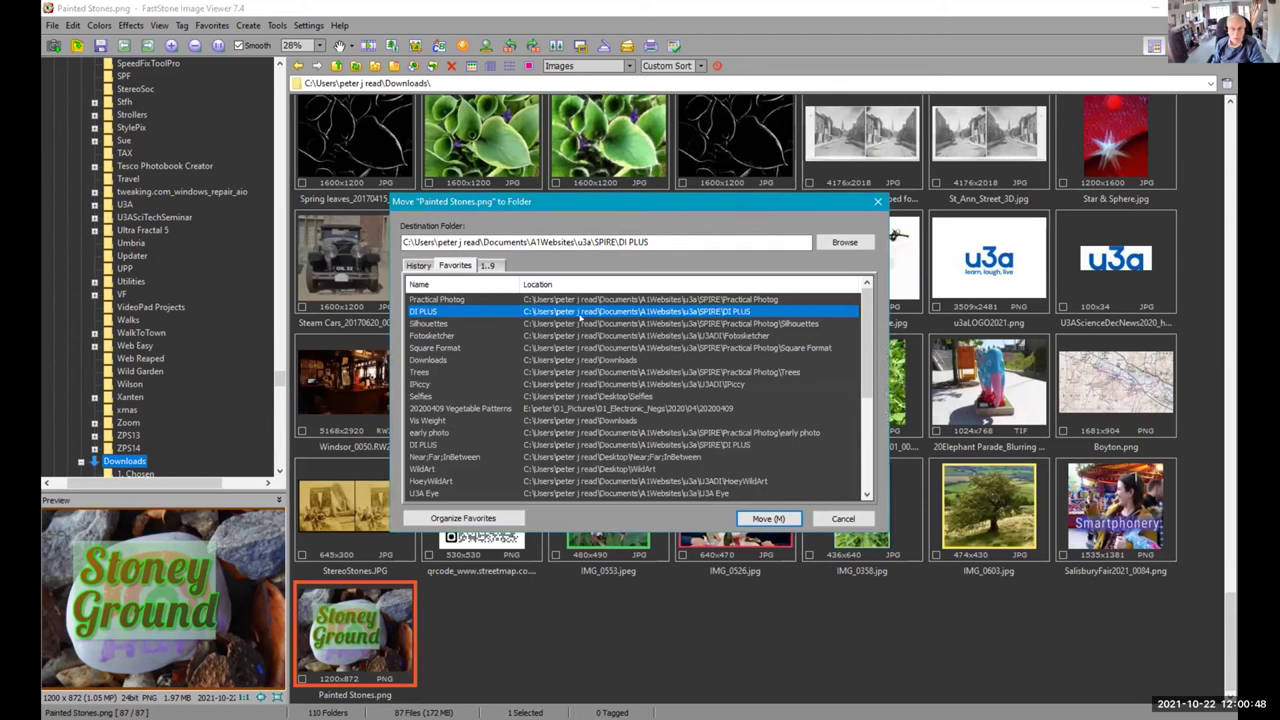
click(756, 519)
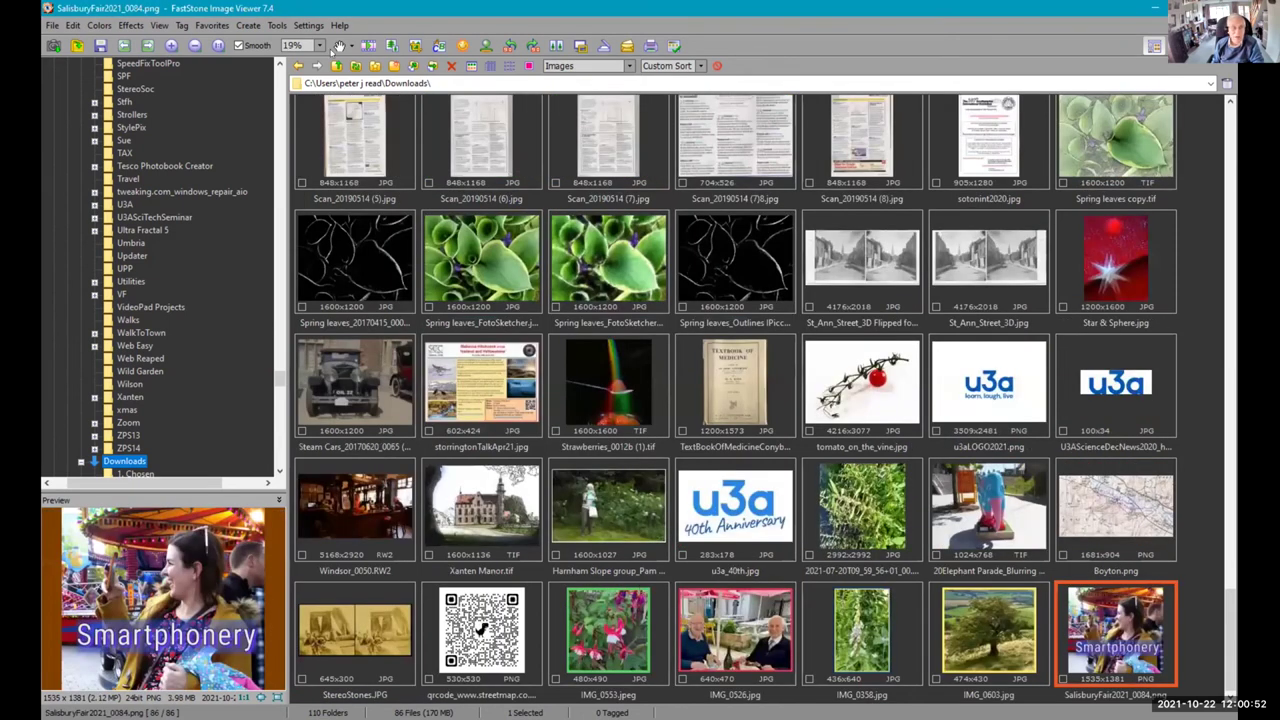
From the favourite DI PLUS folder, move Painted Stones.png into the Typography subfolder and open that subfolder.
click(211, 25)
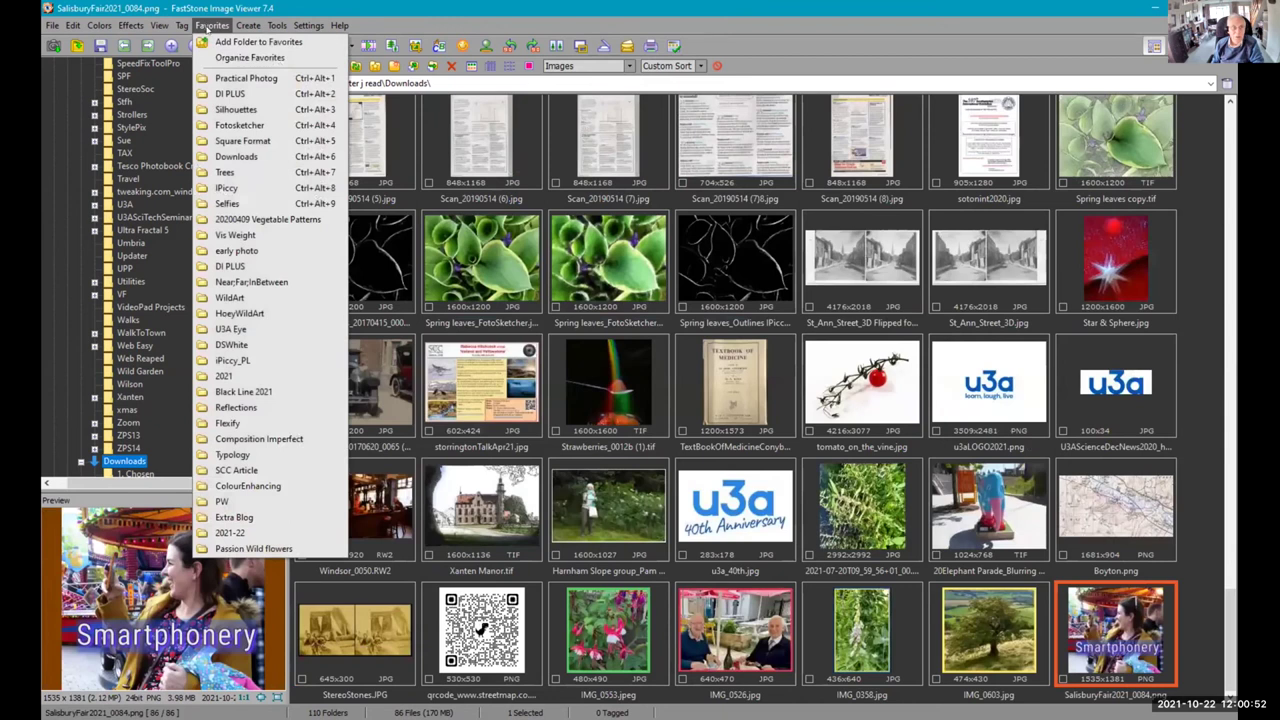
click(217, 92)
scroll(1228, 245, down, 1)
scroll(1228, 245, down, 2)
scroll(1228, 245, up, 4)
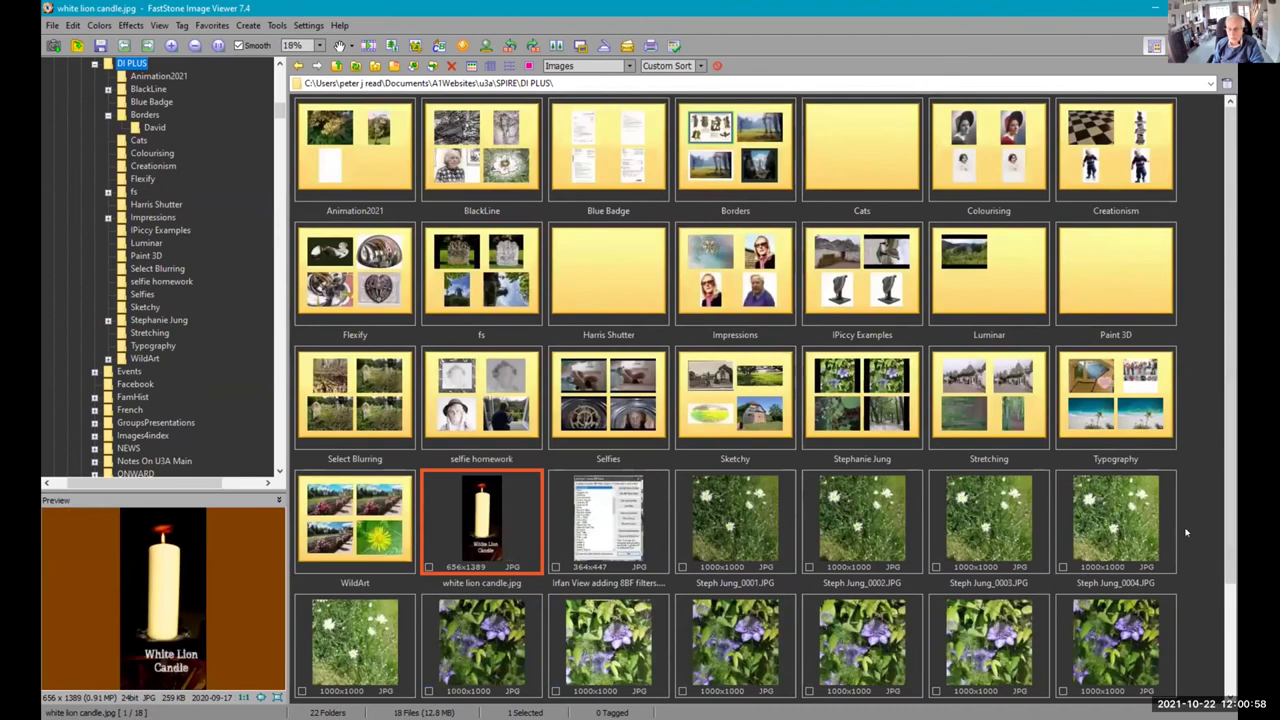
scroll(1228, 245, down, 3)
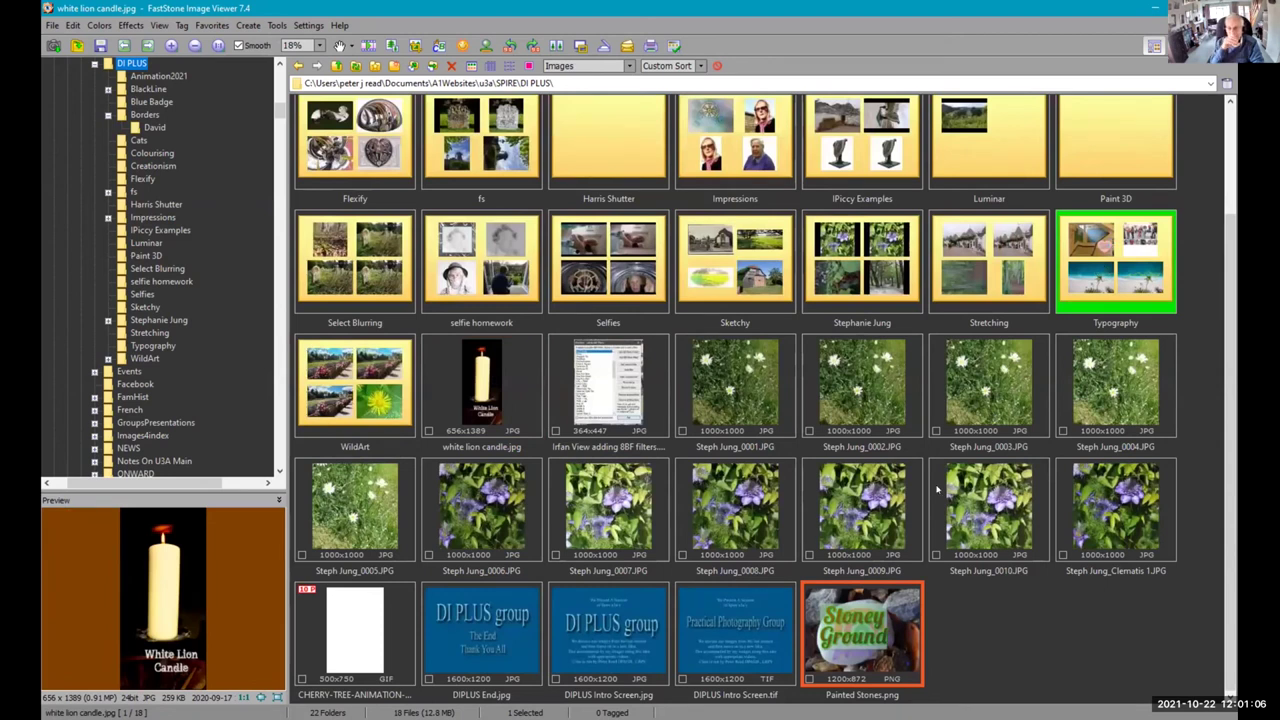
double_click(1108, 245)
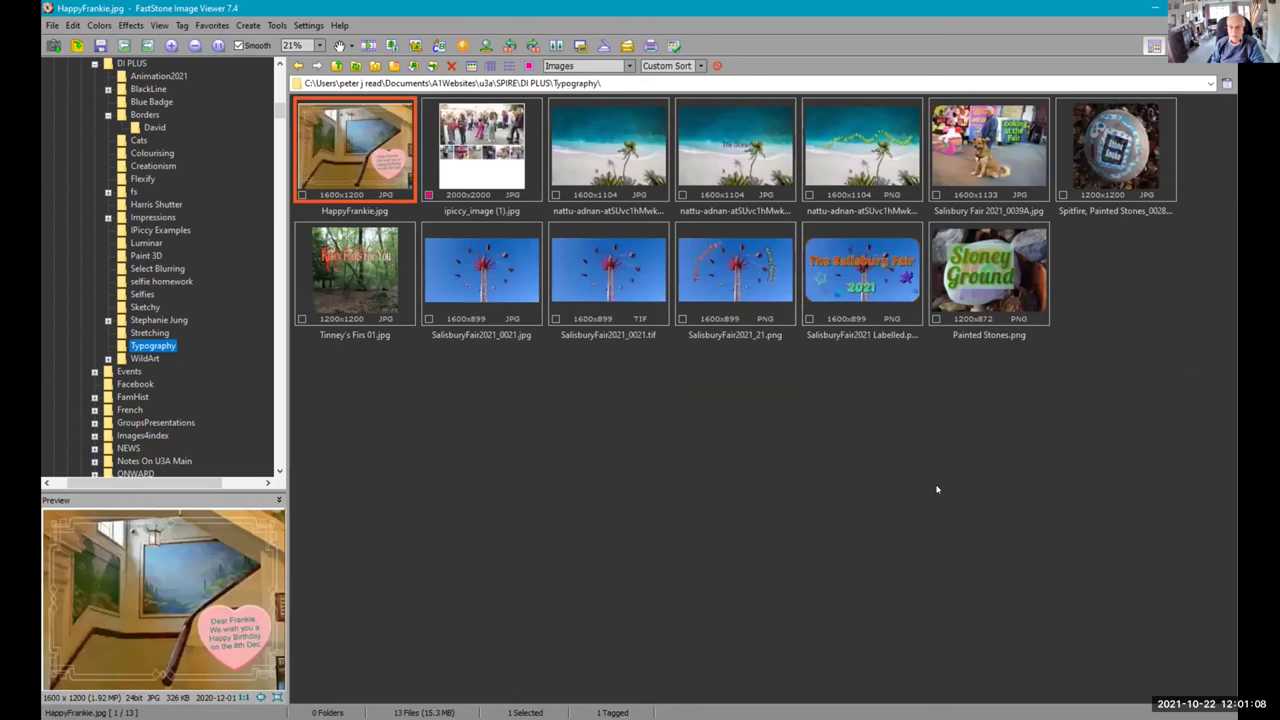